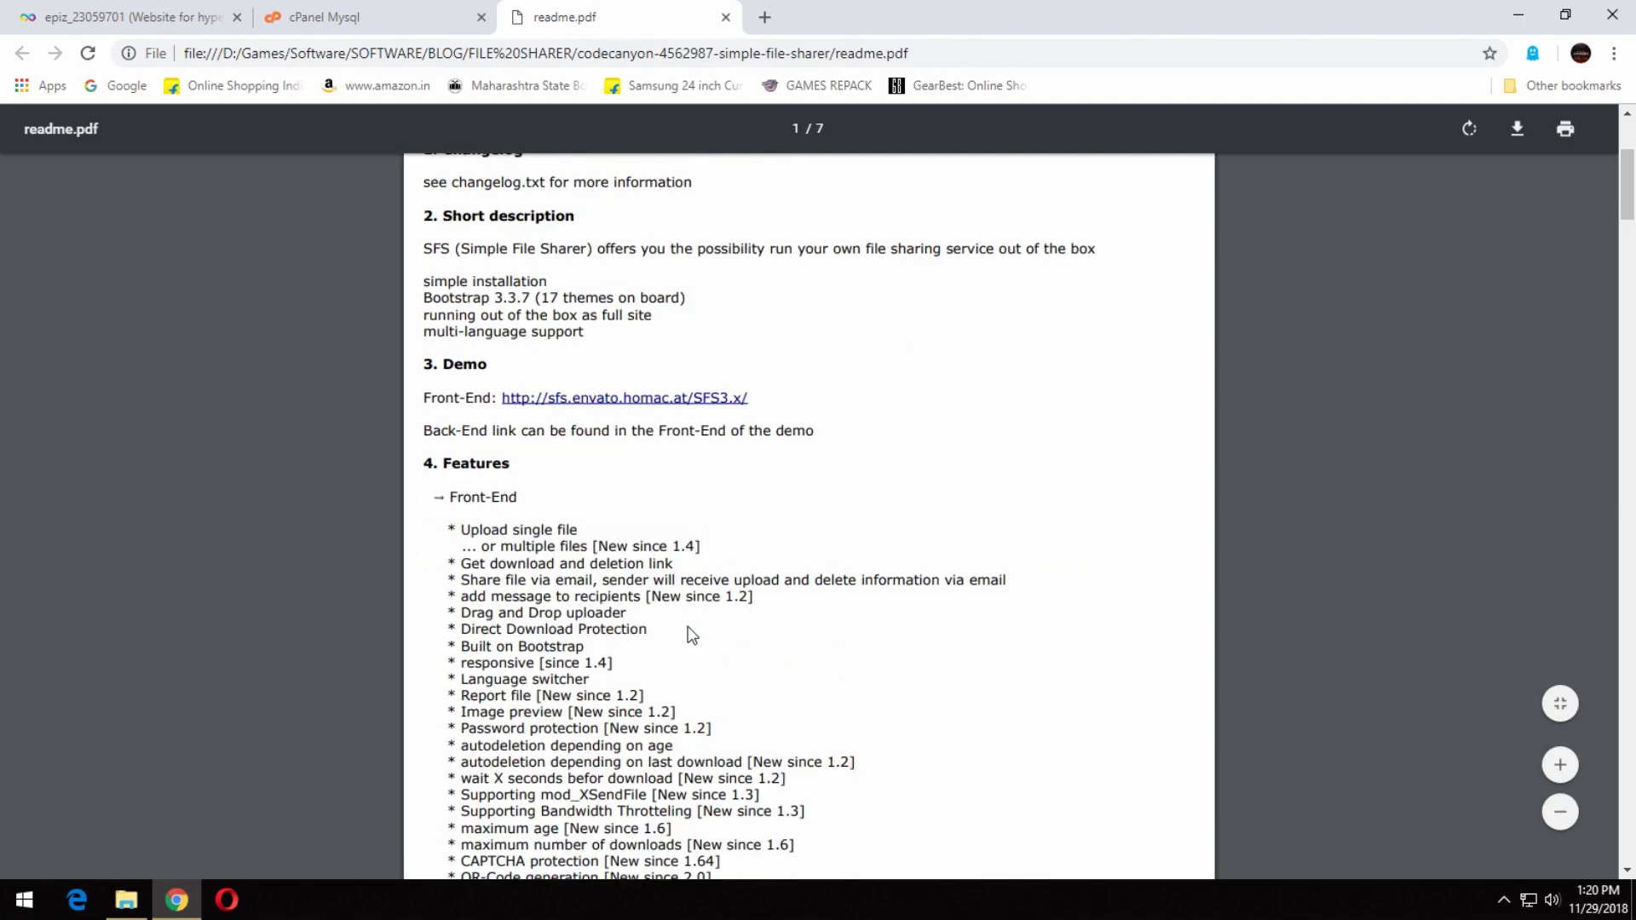
Scroll to section 6 Installation and highlight the instruction to change the database credentials in config.php.
{"action": "scroll", "coordinate": [749, 659], "scroll_direction": "down", "scroll_amount": 9}
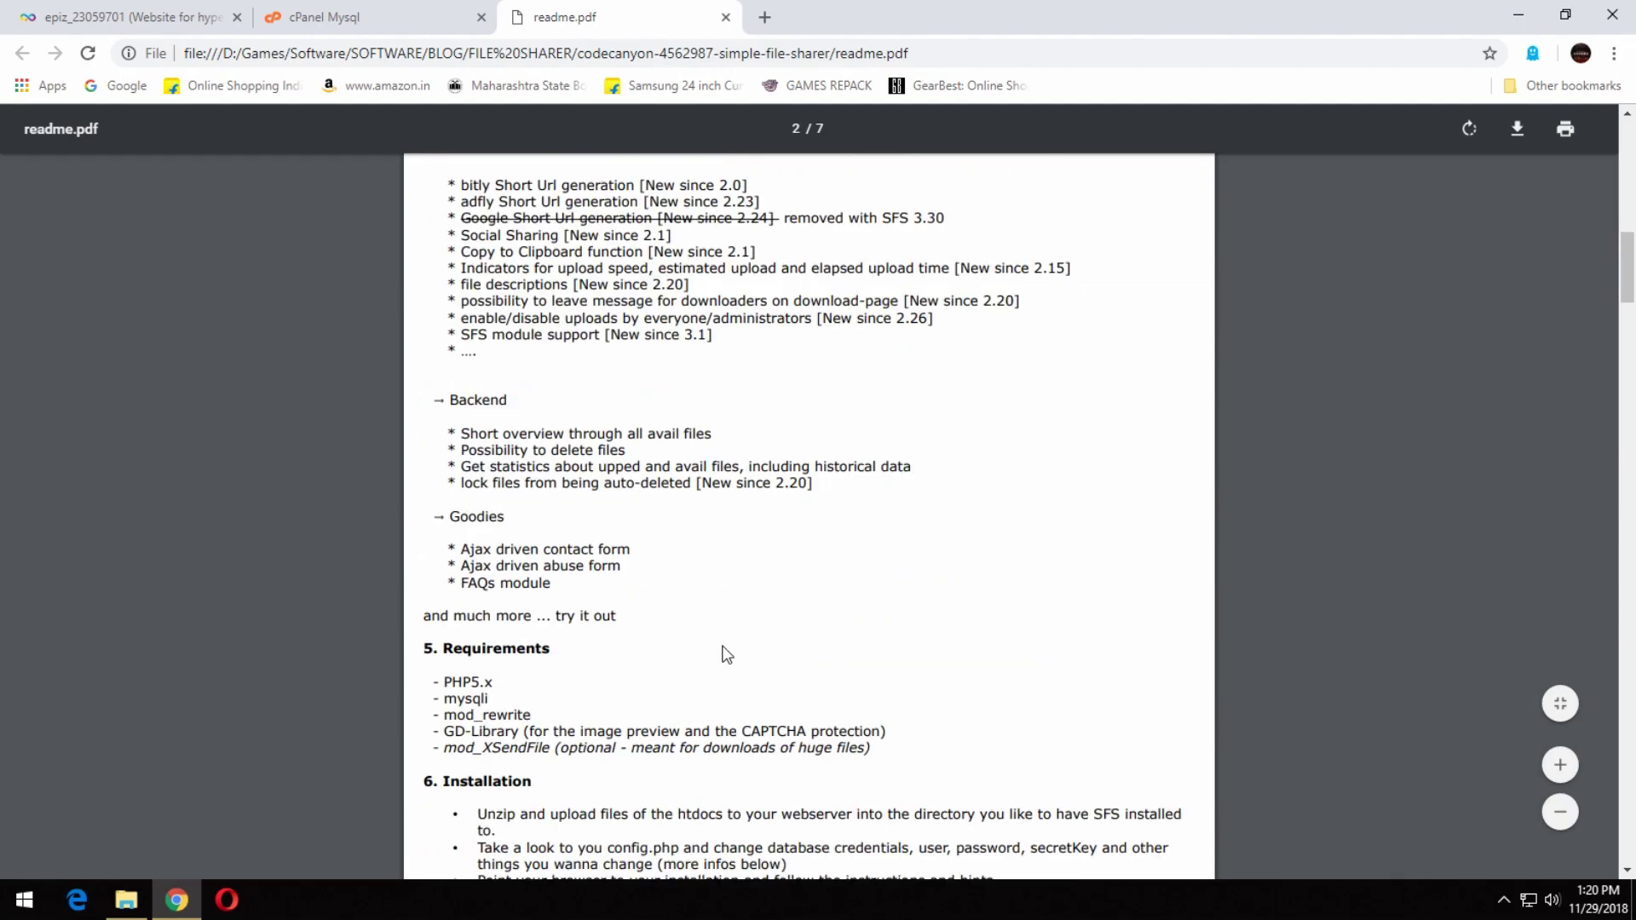
Scroll readme.pdf down to the Requirements section and highlight the requirement lines while reading.
{"action": "left_click_drag", "start_coordinate": [435, 676], "coordinate": [367, 678]}
{"action": "left_click", "coordinate": [948, 788]}
{"action": "left_click", "coordinate": [936, 755]}
{"action": "left_click_drag", "start_coordinate": [856, 754], "coordinate": [642, 726]}
{"action": "left_click", "coordinate": [944, 753]}
{"action": "scroll", "coordinate": [941, 741], "scroll_direction": "down", "scroll_amount": 1}
{"action": "scroll", "coordinate": [624, 673], "scroll_direction": "down", "scroll_amount": 5}
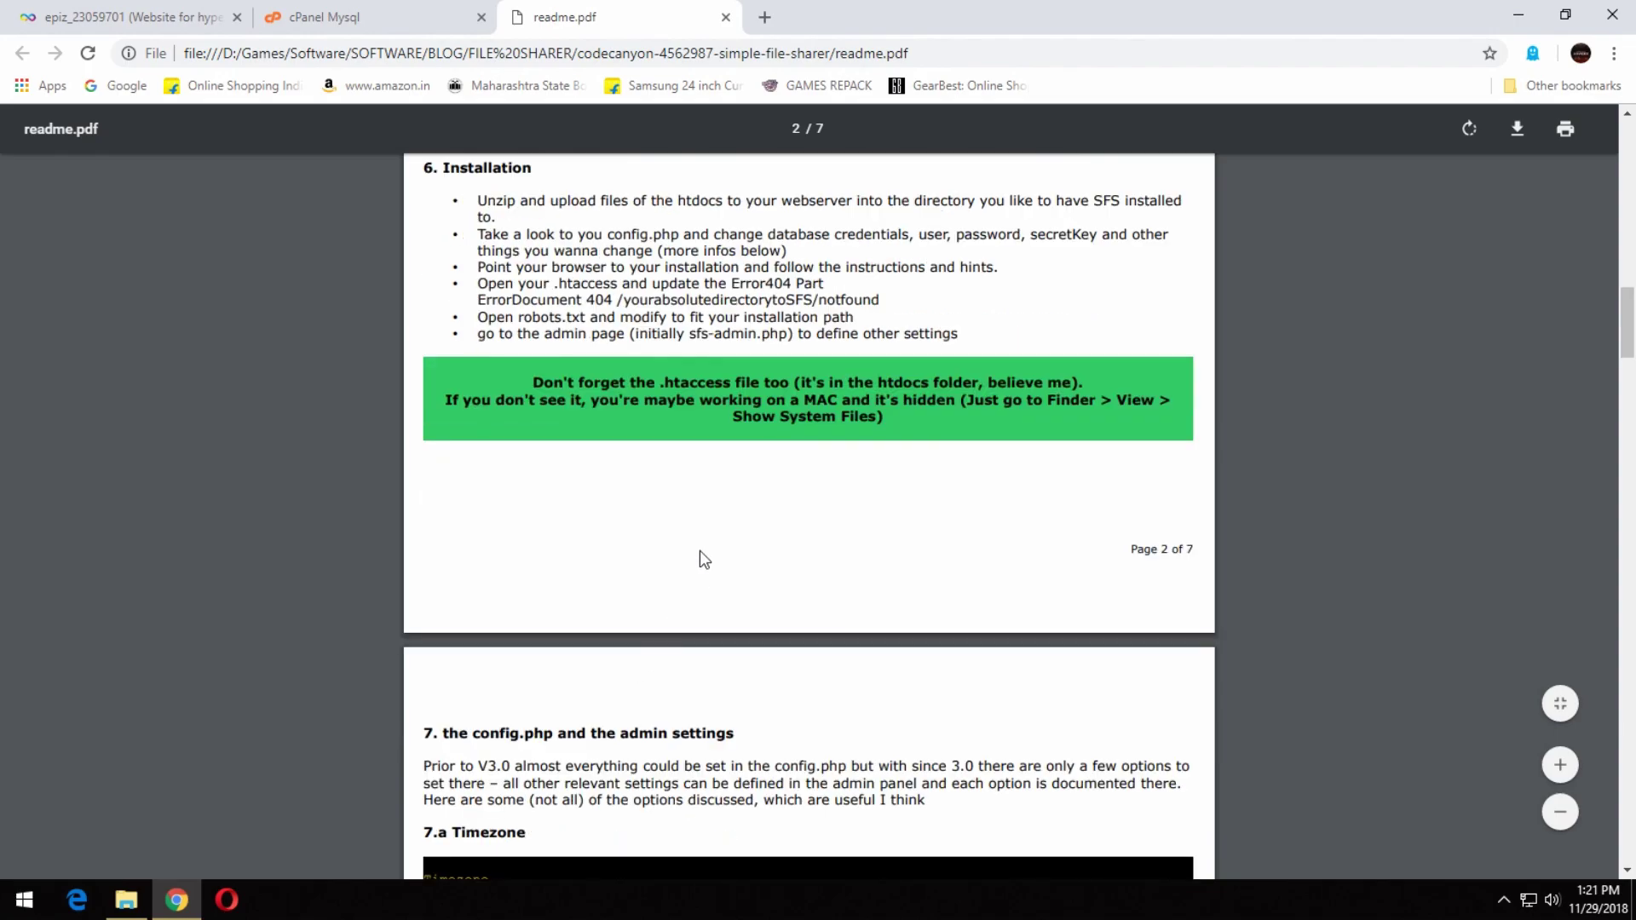
{"action": "scroll", "coordinate": [714, 554], "scroll_direction": "up", "scroll_amount": 2}
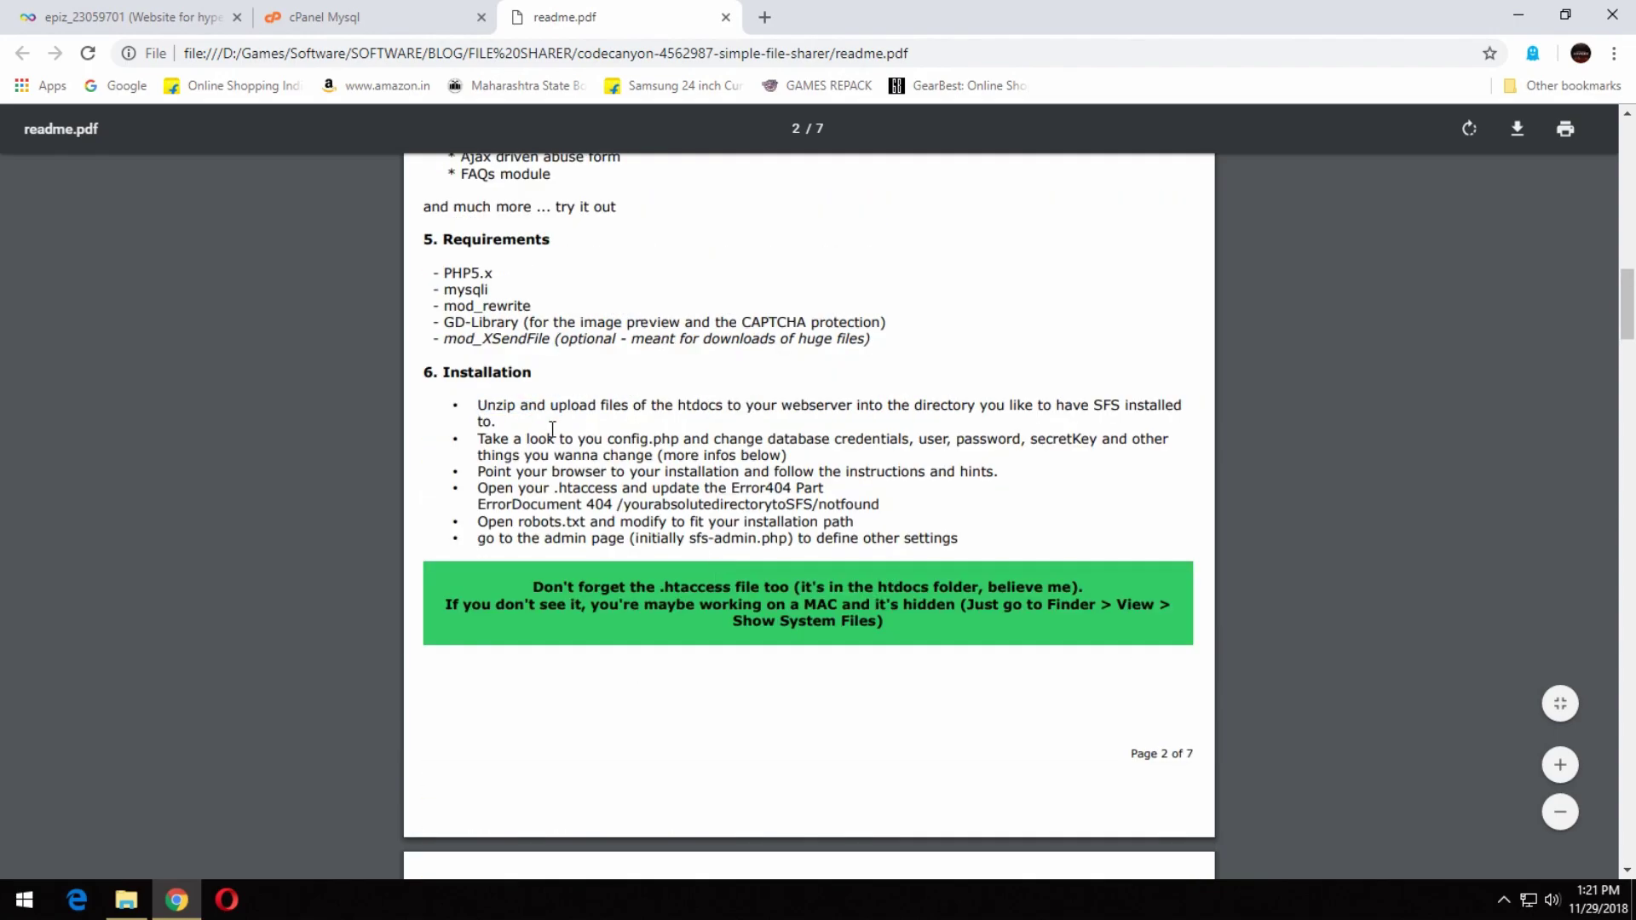
{"action": "left_click_drag", "start_coordinate": [477, 439], "coordinate": [848, 446]}
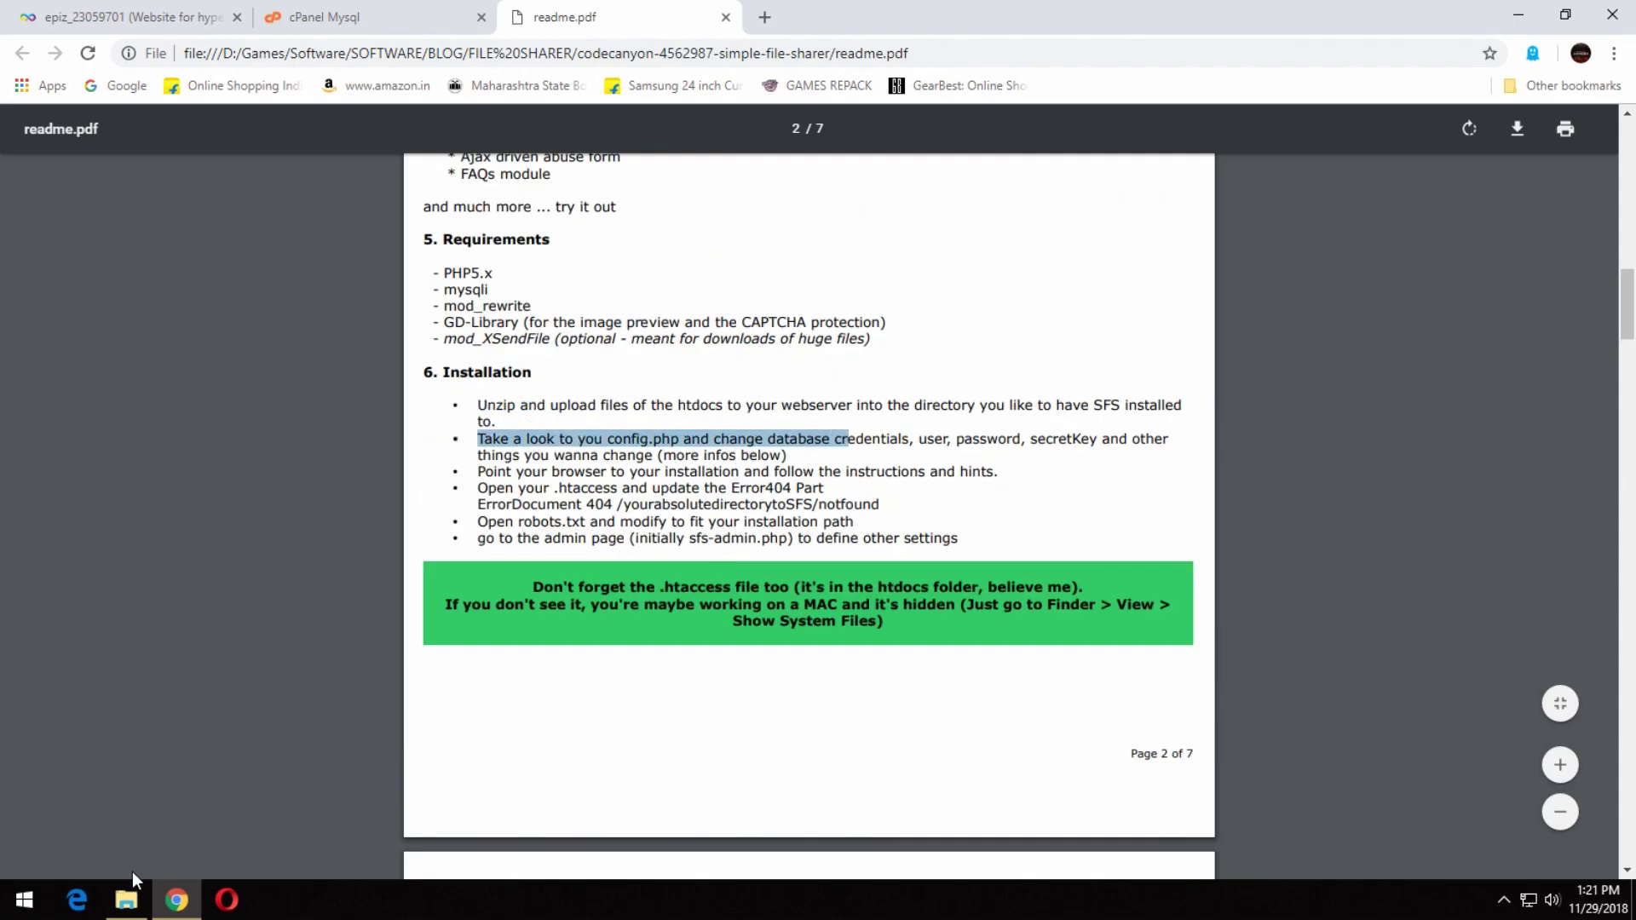
{"action": "left_click", "coordinate": [127, 897]}
Open htdocs\config.php in Notepad++, then create a MySQL database named 'sharer' in cPanel.
{"action": "double_click", "coordinate": [500, 149]}
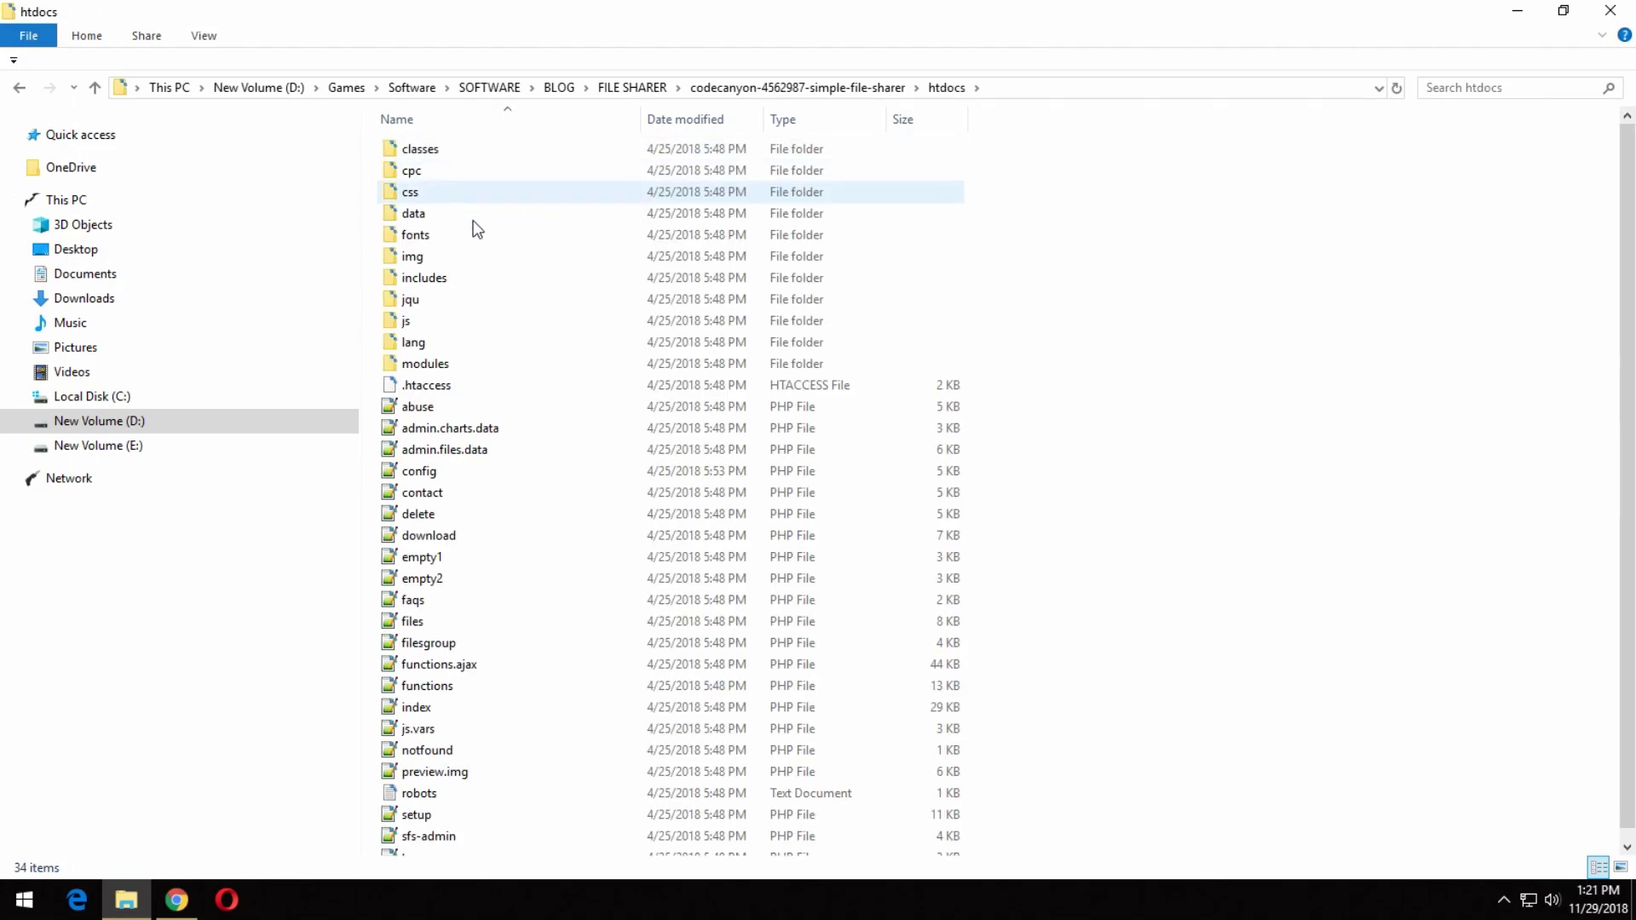
{"action": "double_click", "coordinate": [453, 472]}
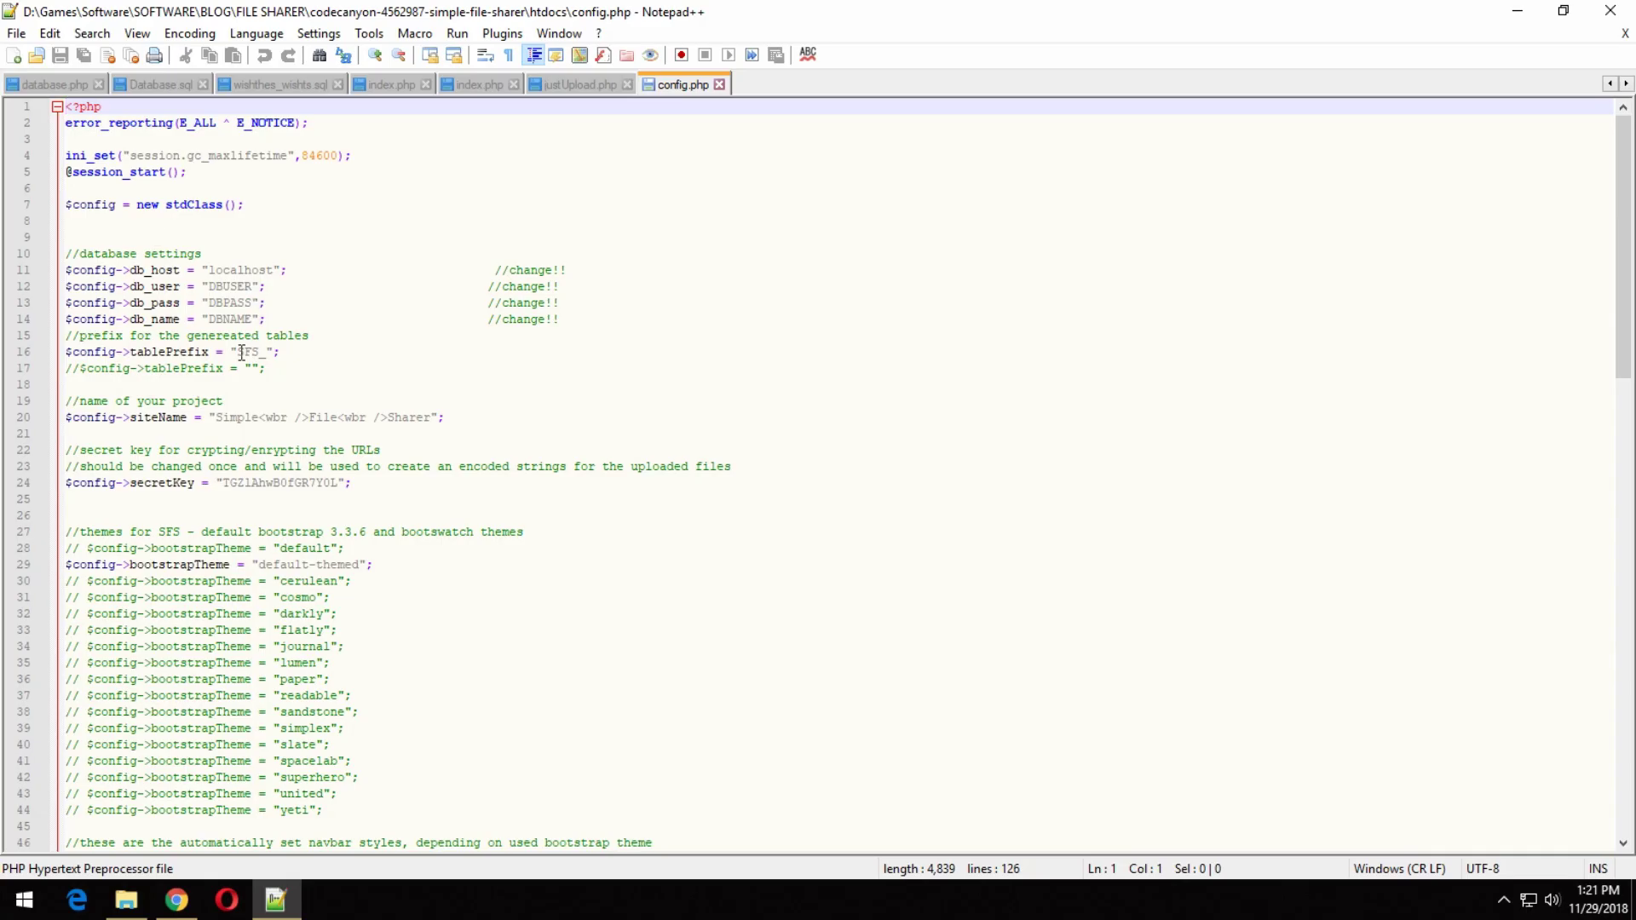
{"action": "left_click", "coordinate": [177, 899]}
{"action": "left_click", "coordinate": [359, 14]}
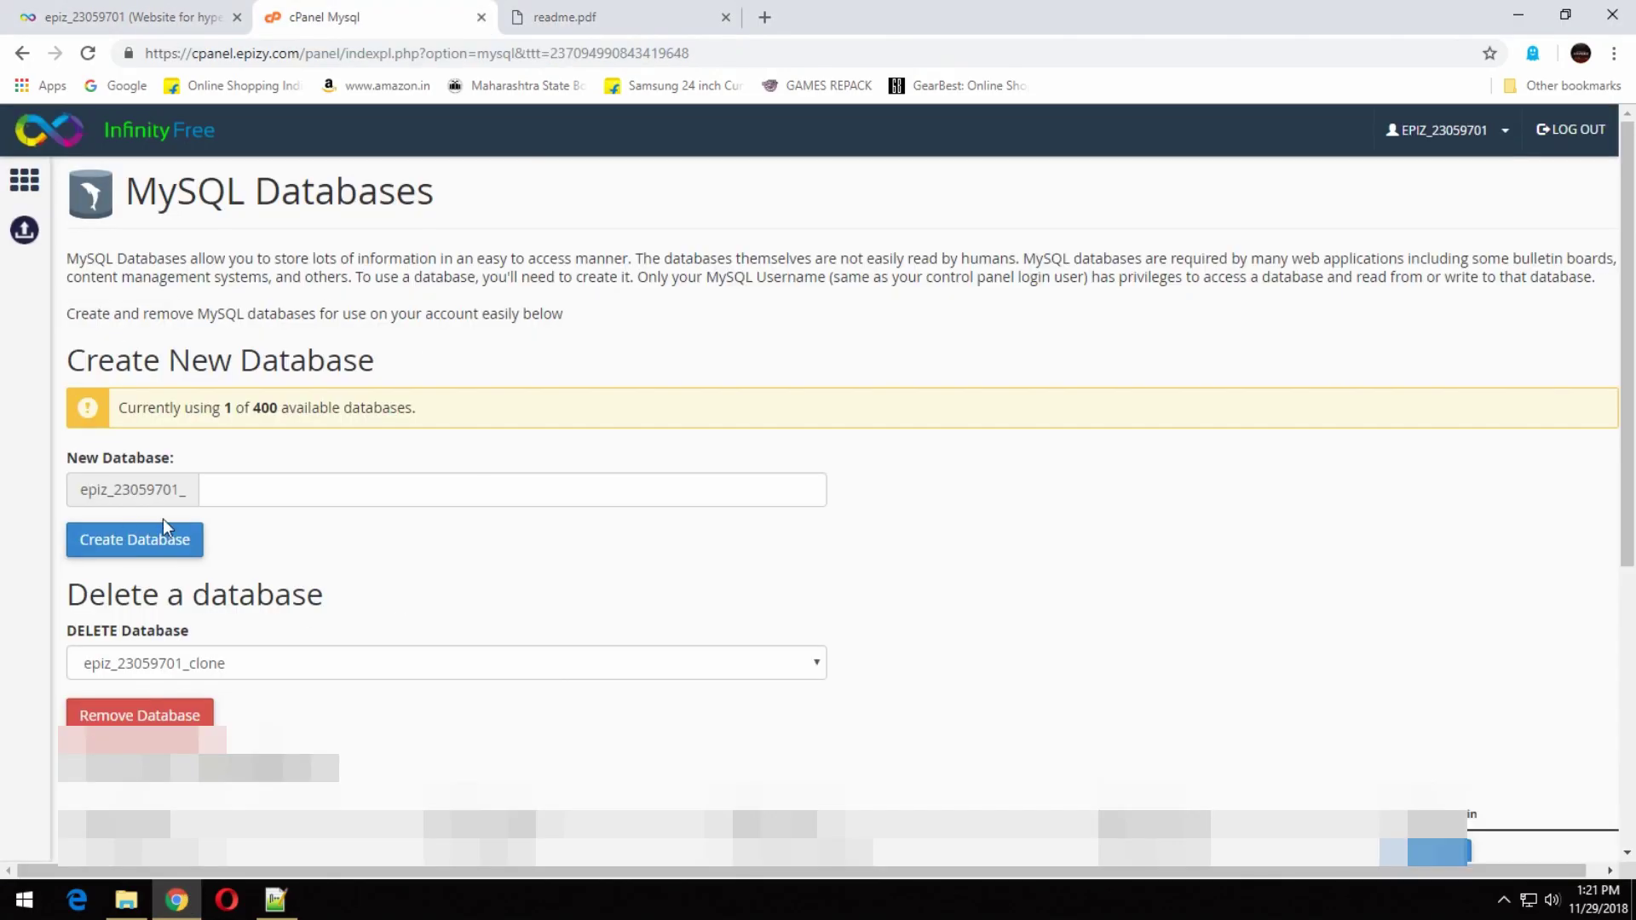
{"action": "left_click", "coordinate": [248, 474]}
{"action": "type", "text": "sharer"}
{"action": "left_click", "coordinate": [151, 543]}
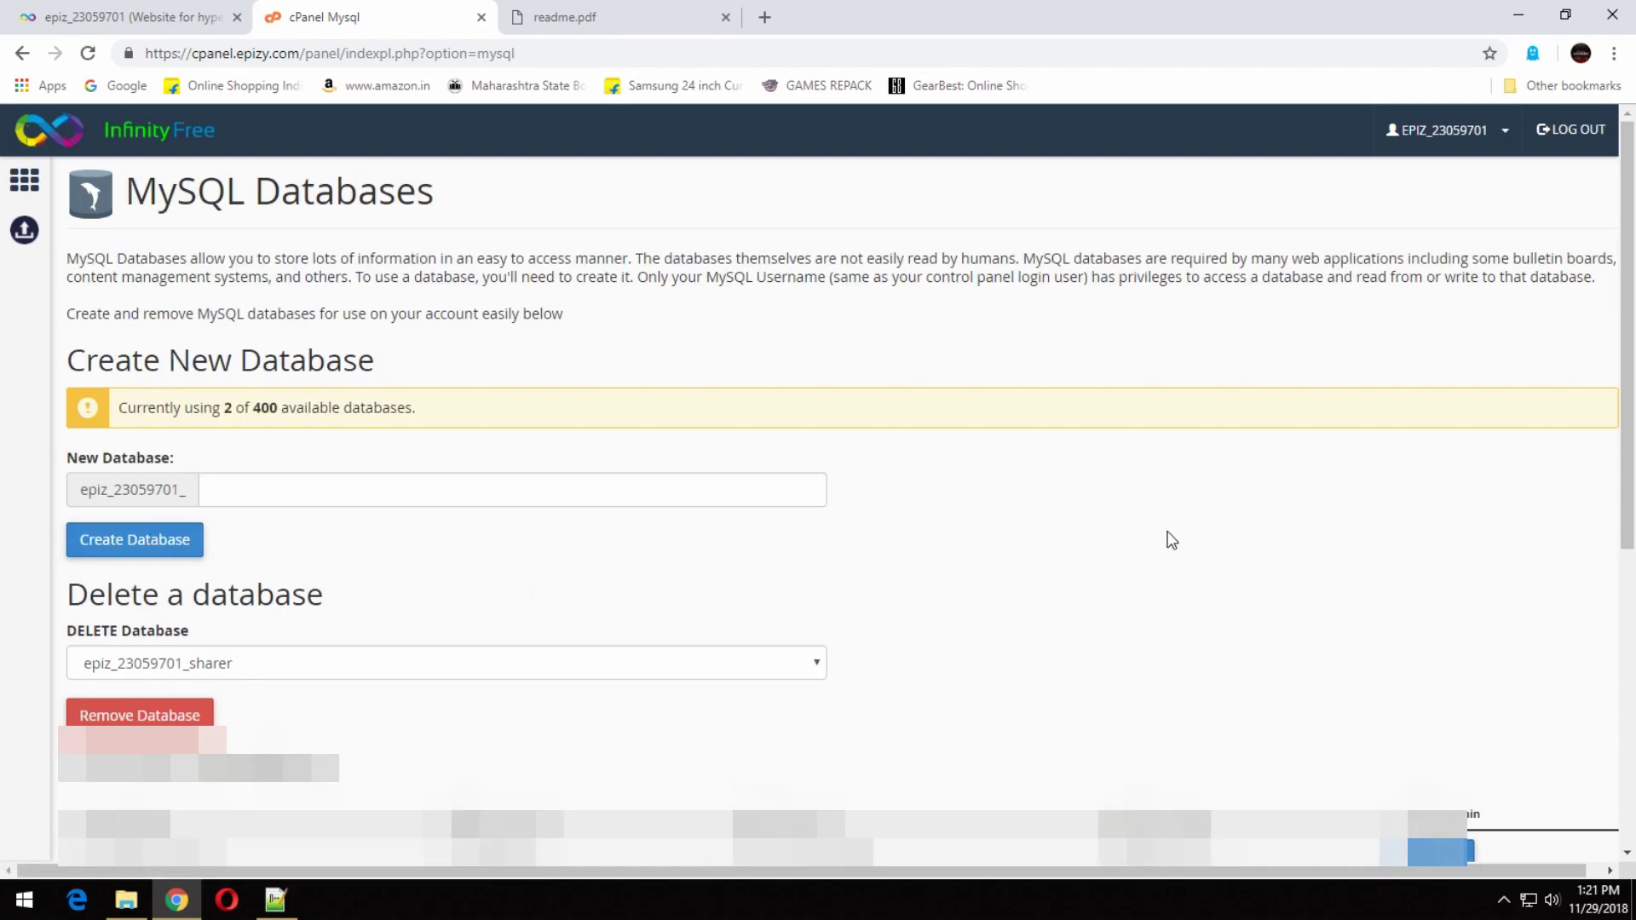
{"action": "scroll", "coordinate": [1171, 540], "scroll_direction": "down", "scroll_amount": 1}
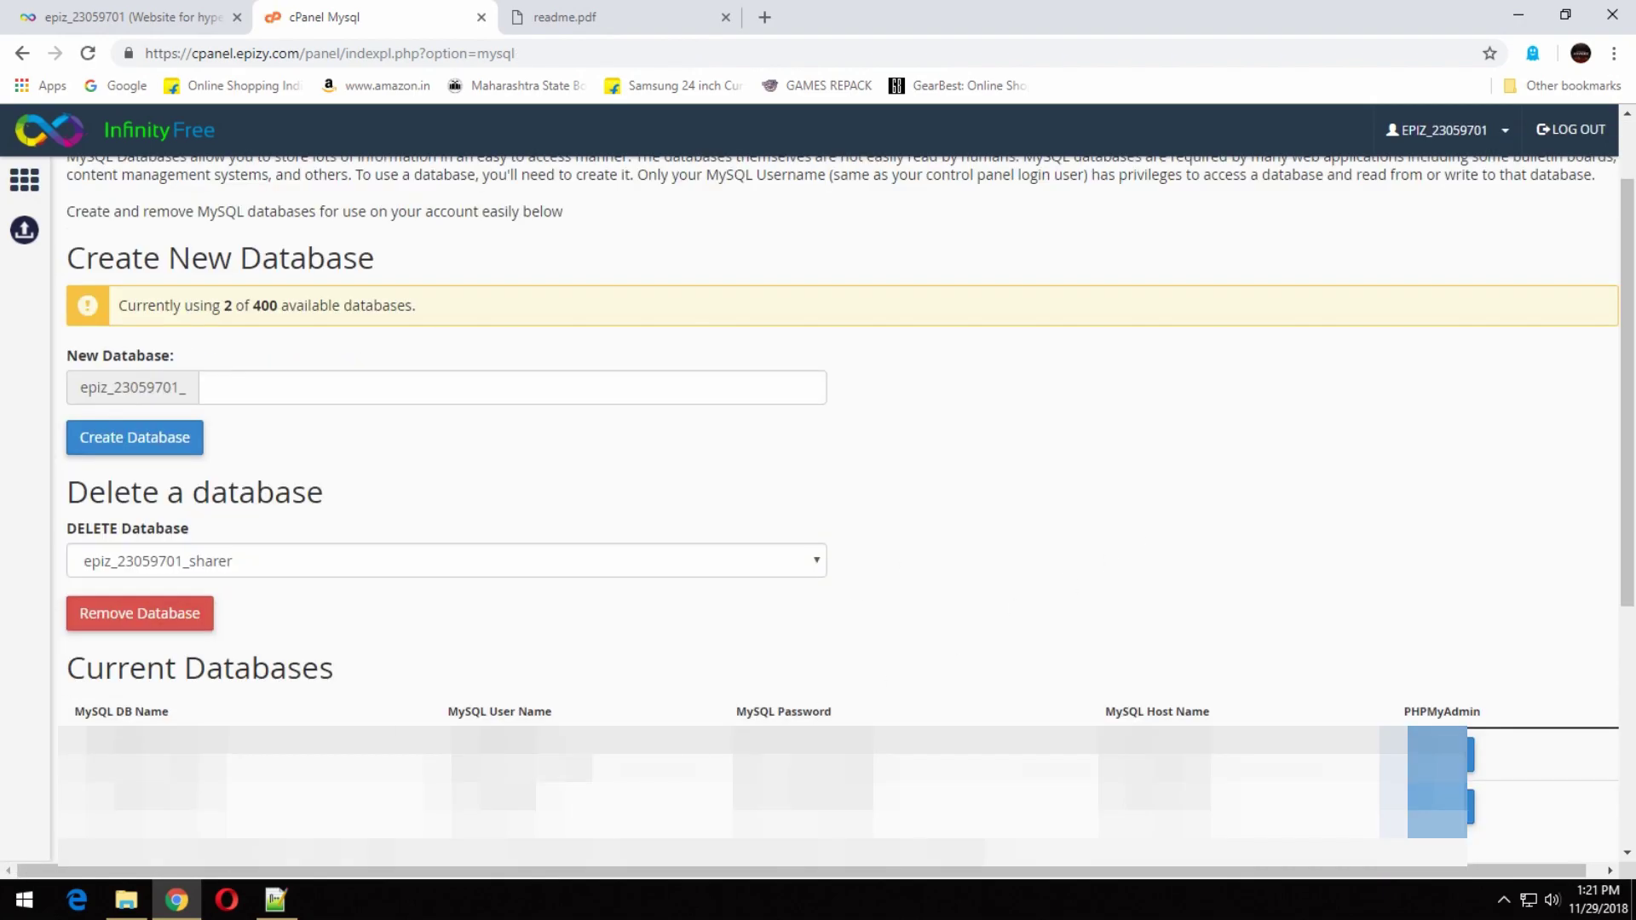
{"action": "left_click", "coordinate": [289, 905]}
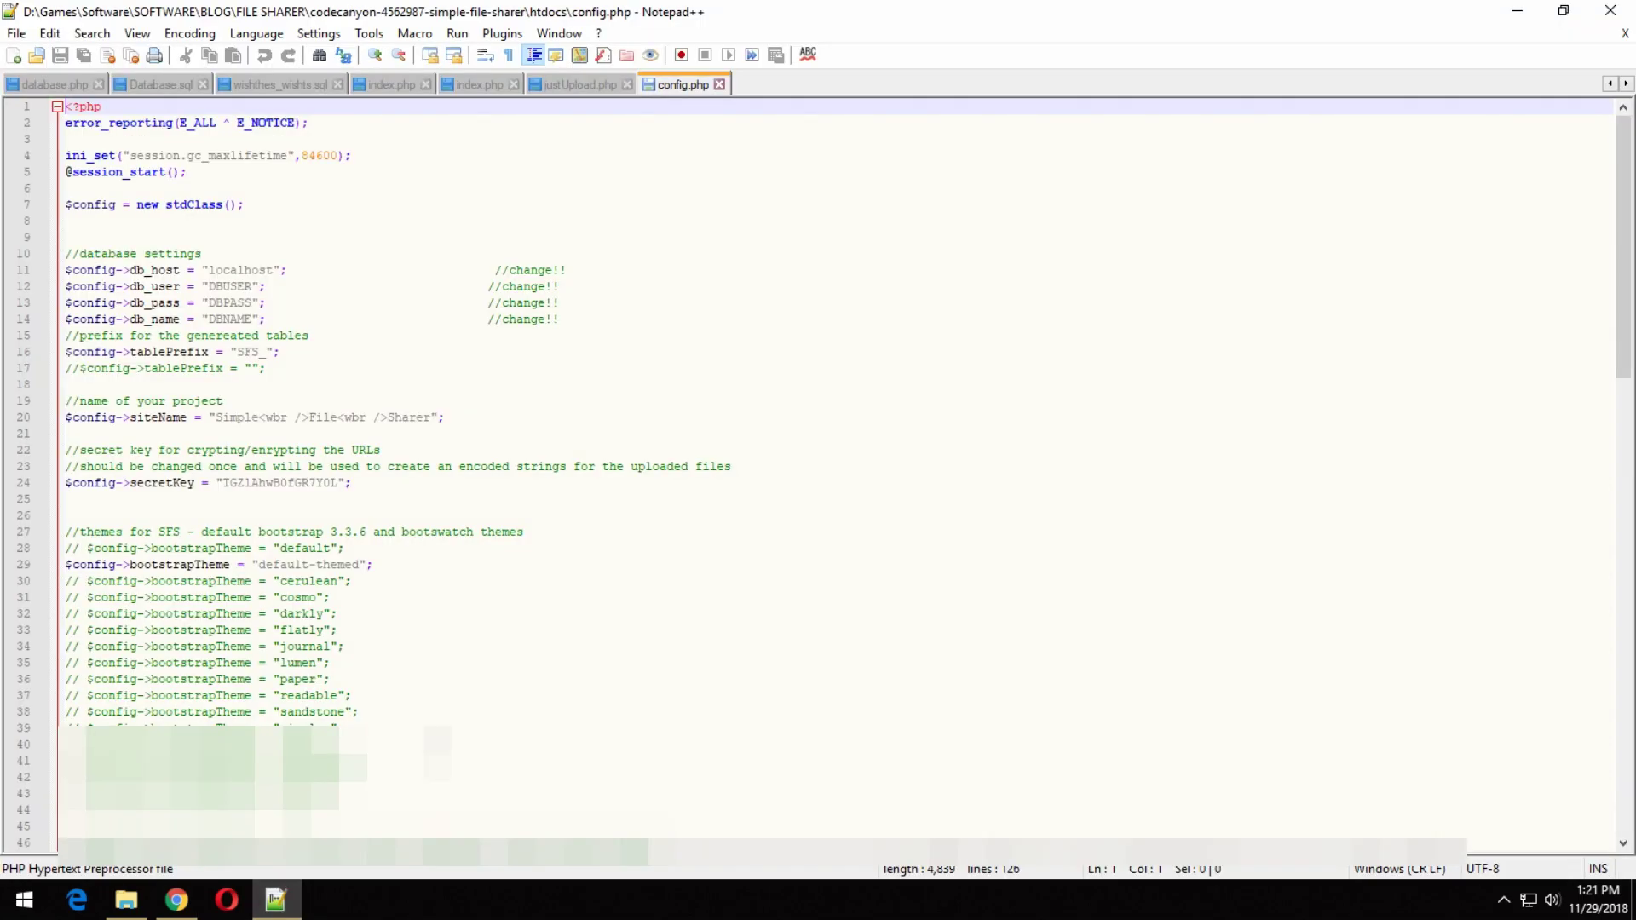
Paste the sql303.epizy.com host and the sharer database name from cPanel into db_host and db_name.
{"action": "left_click", "coordinate": [176, 900]}
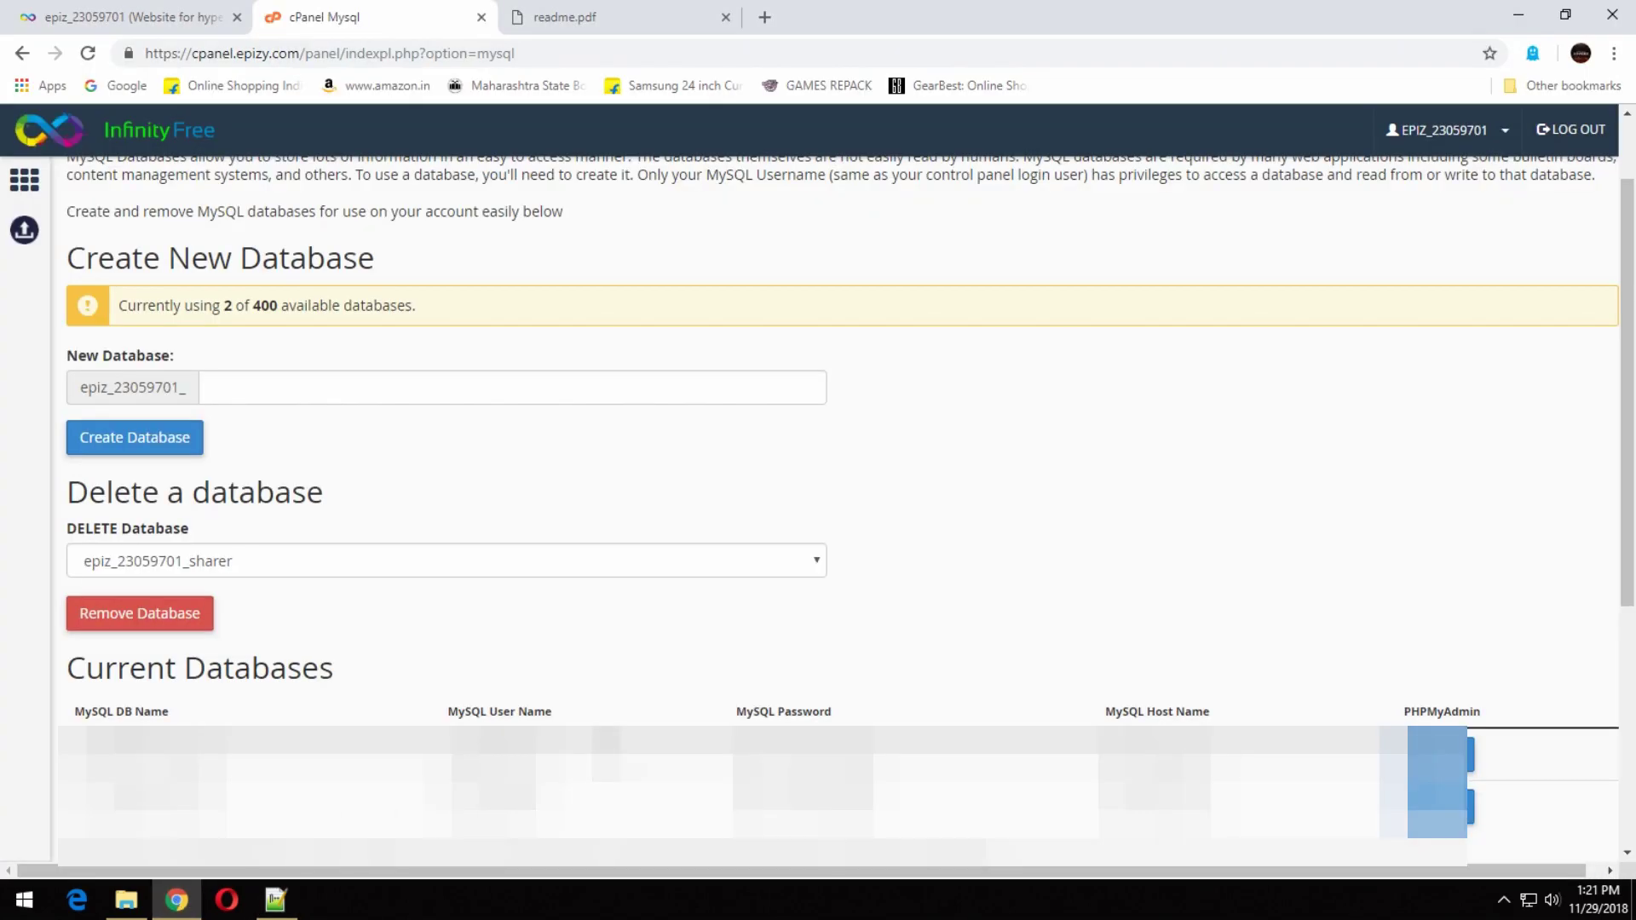
{"action": "left_click_drag", "start_coordinate": [1210, 754], "coordinate": [1101, 753]}
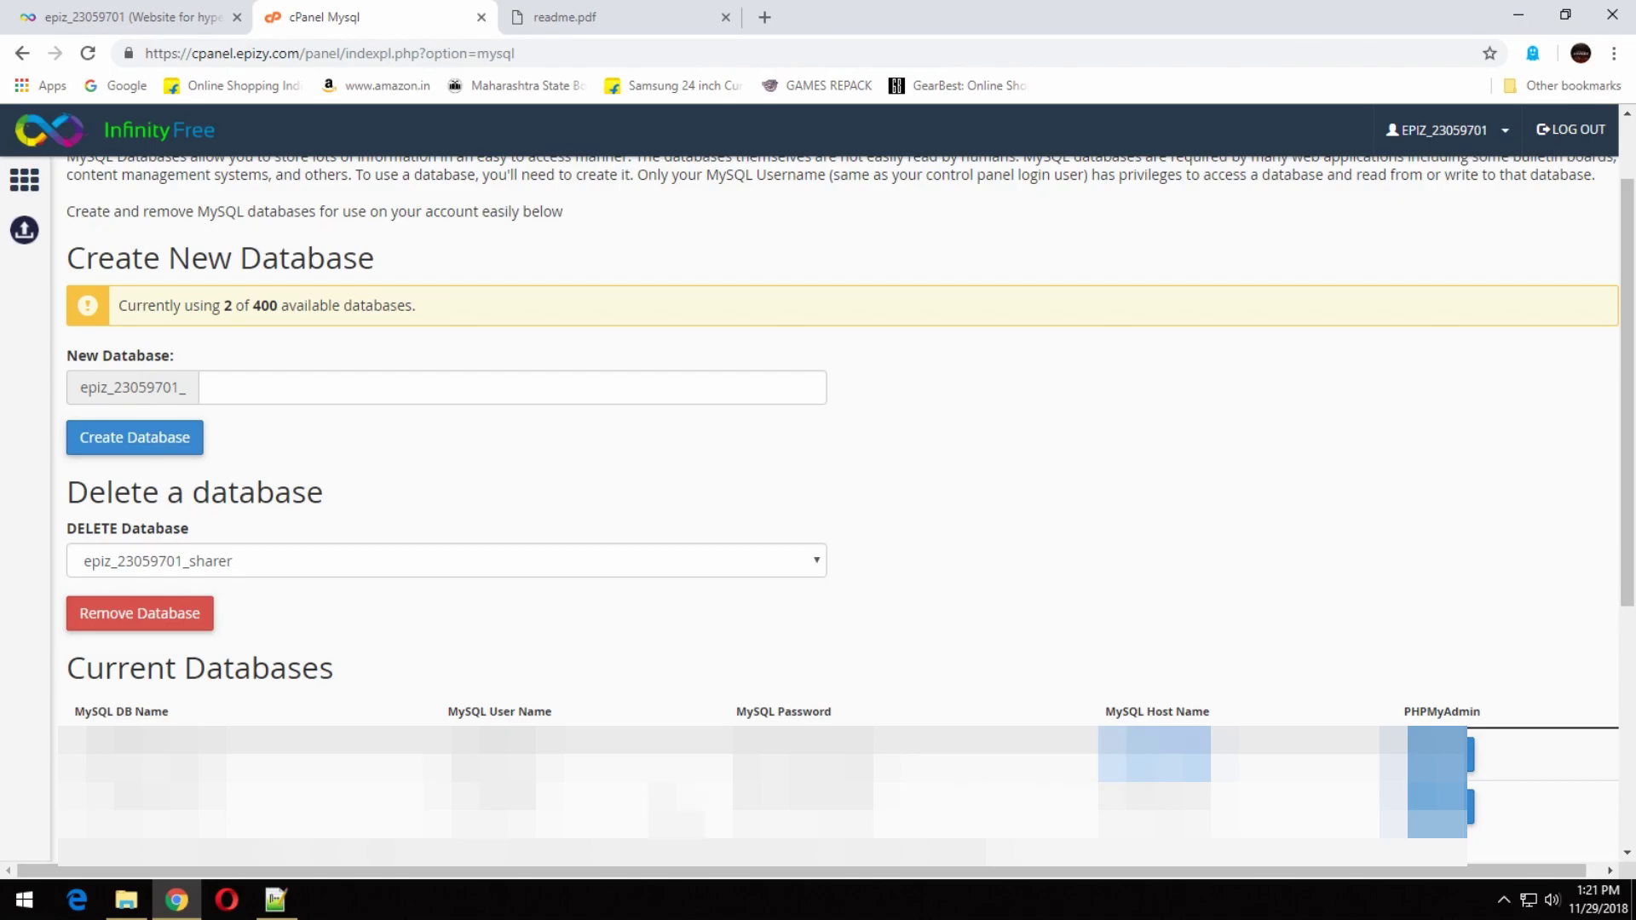
{"action": "left_click", "coordinate": [275, 900]}
{"action": "double_click", "coordinate": [222, 270]}
{"action": "key", "text": "ctrl+v"}
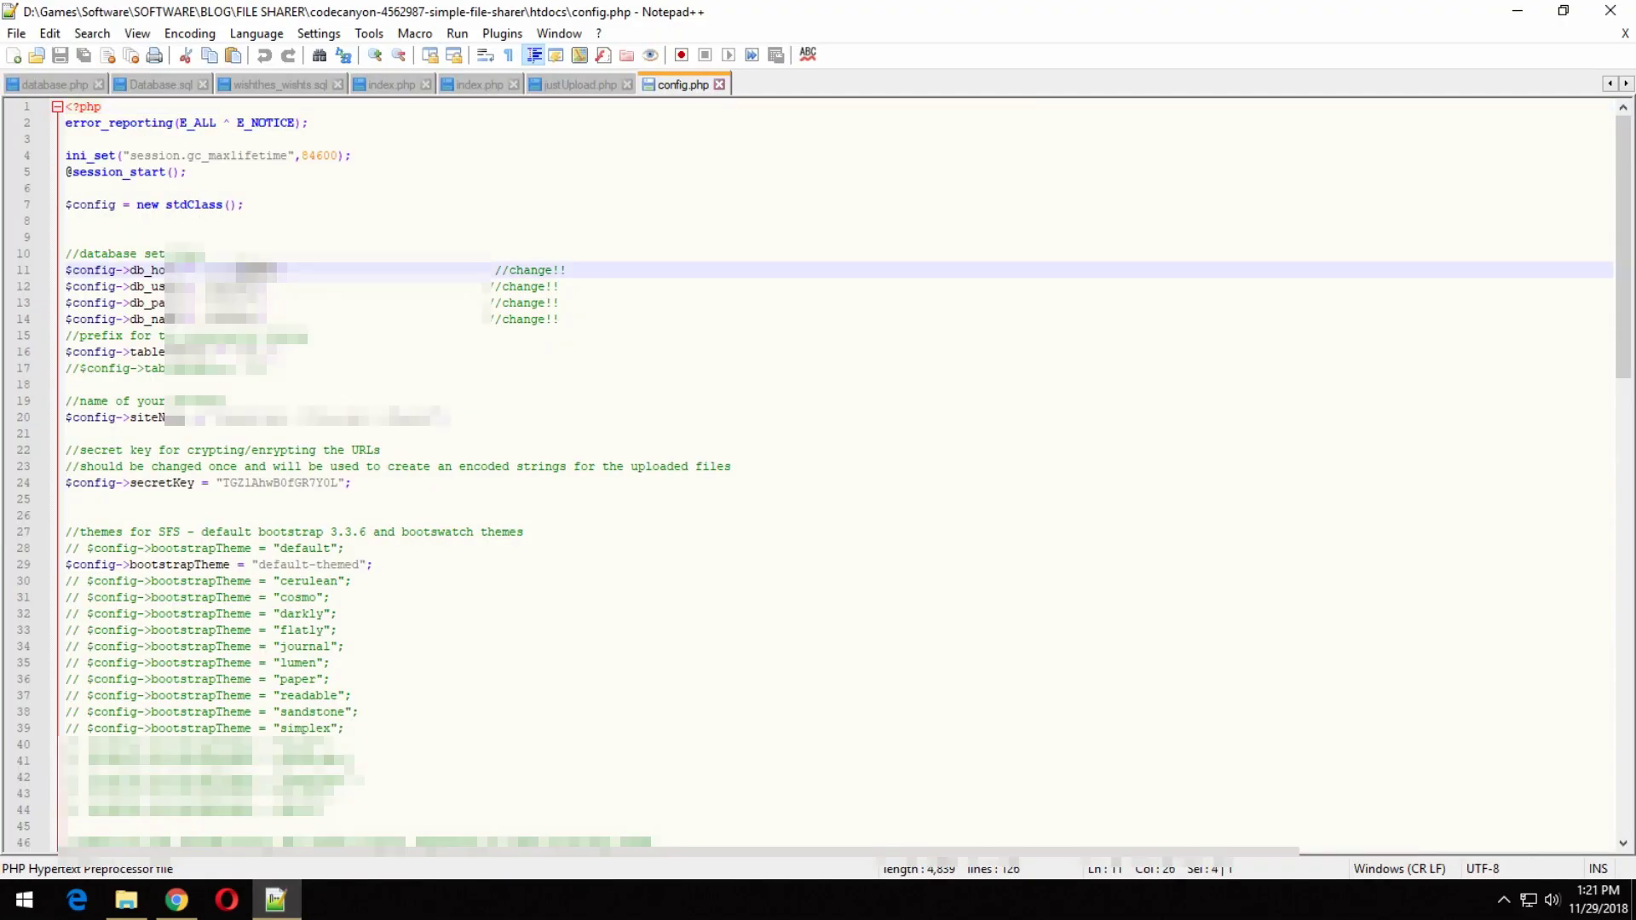
{"action": "left_click", "coordinate": [176, 901]}
{"action": "left_click_drag", "start_coordinate": [219, 754], "coordinate": [70, 754]}
{"action": "left_click", "coordinate": [275, 900]}
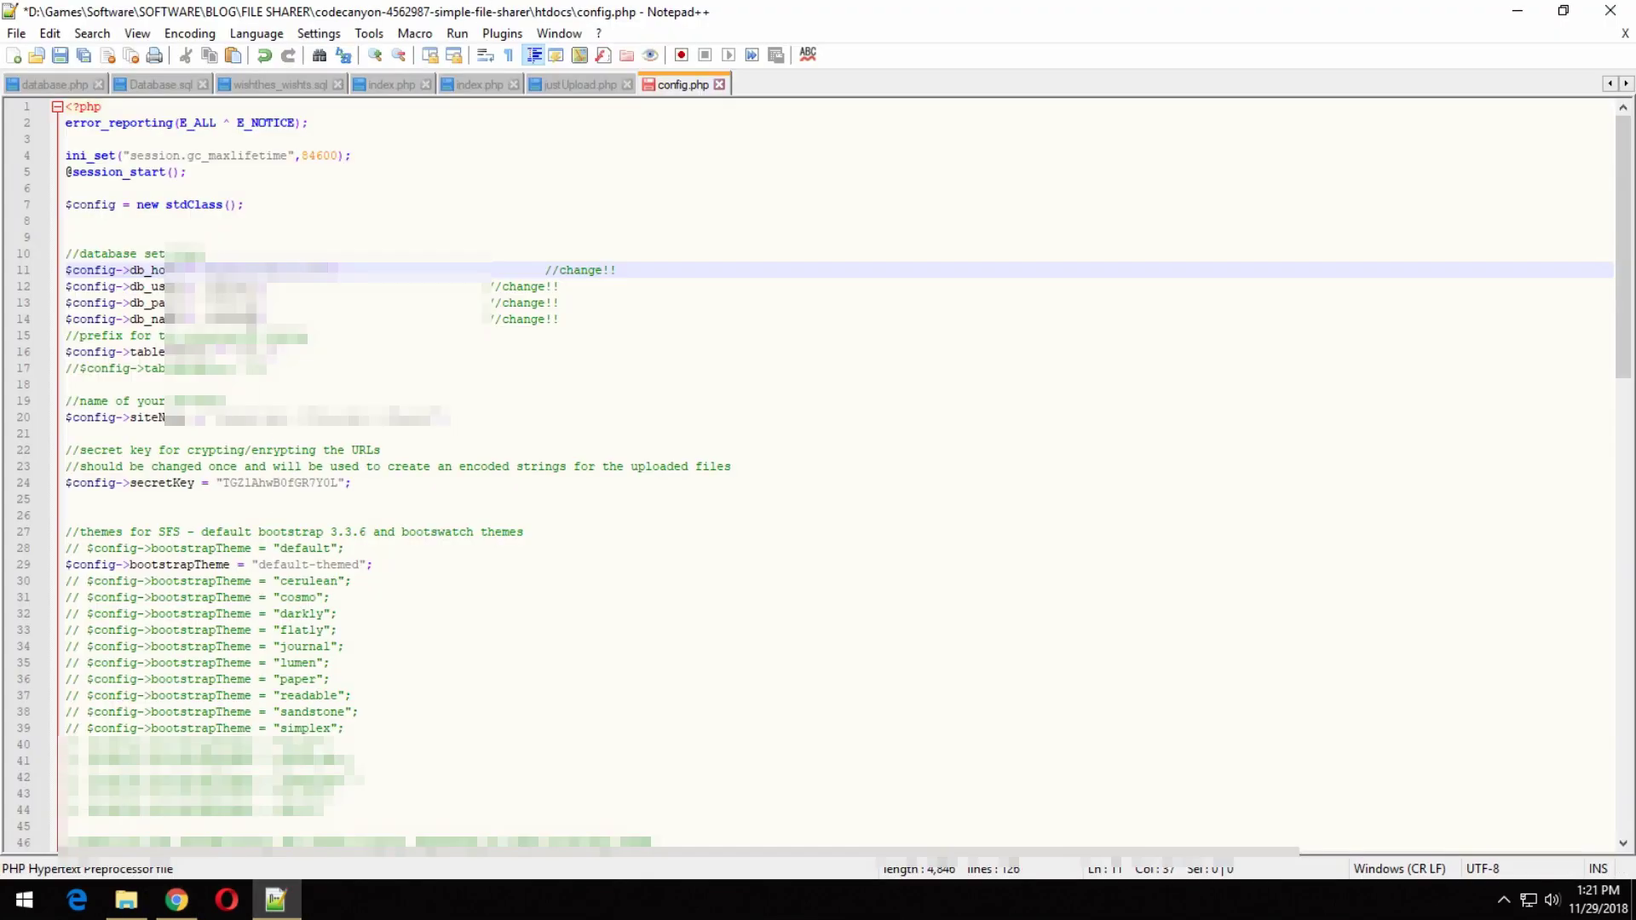
{"action": "double_click", "coordinate": [230, 318]}
{"action": "key", "text": "ctrl+v"}
Fill in db_user and db_pass from cPanel and save config.php.
{"action": "left_click", "coordinate": [176, 901]}
{"action": "left_click", "coordinate": [275, 900]}
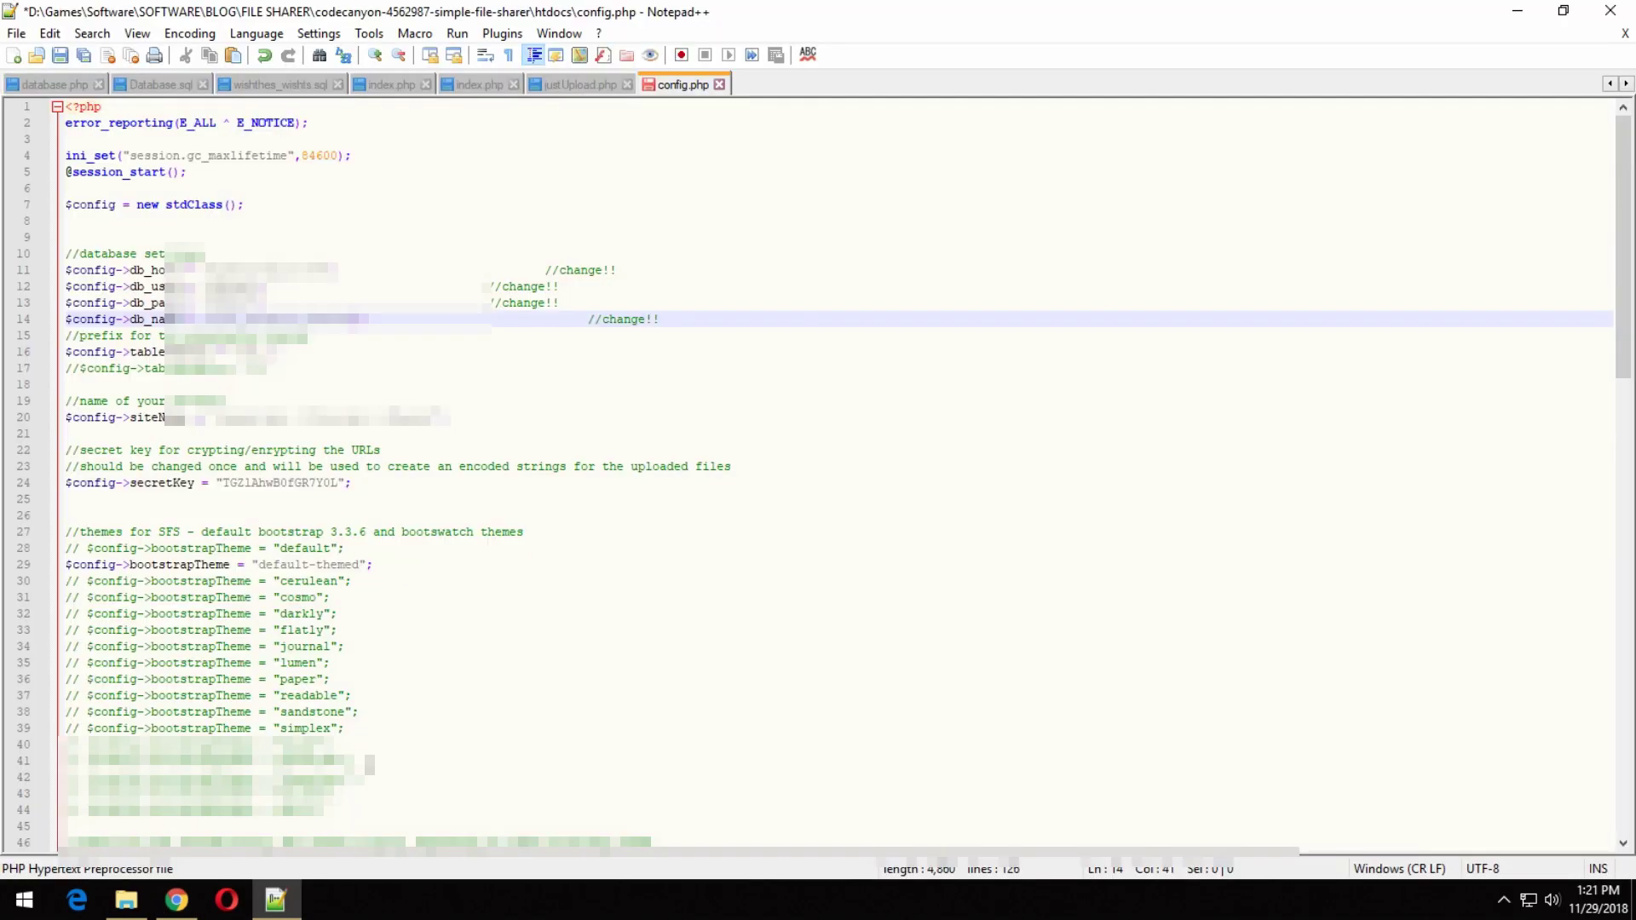
{"action": "double_click", "coordinate": [226, 286]}
{"action": "left_click", "coordinate": [176, 900]}
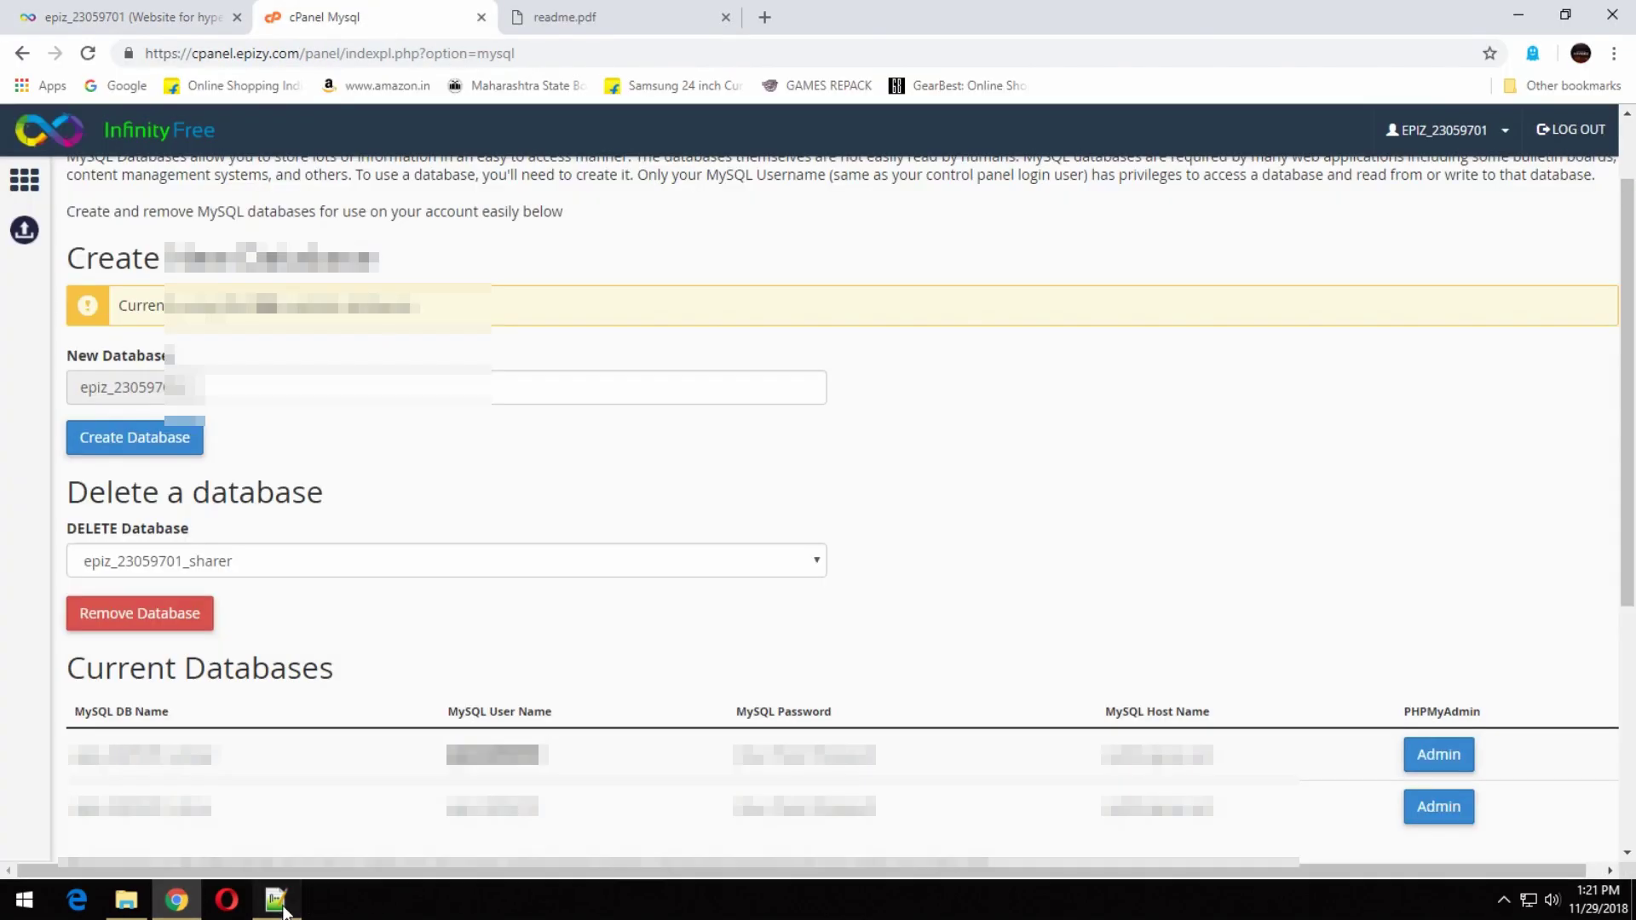
{"action": "left_click", "coordinate": [275, 899]}
{"action": "double_click", "coordinate": [213, 302]}
{"action": "key", "text": "ctrl+v"}
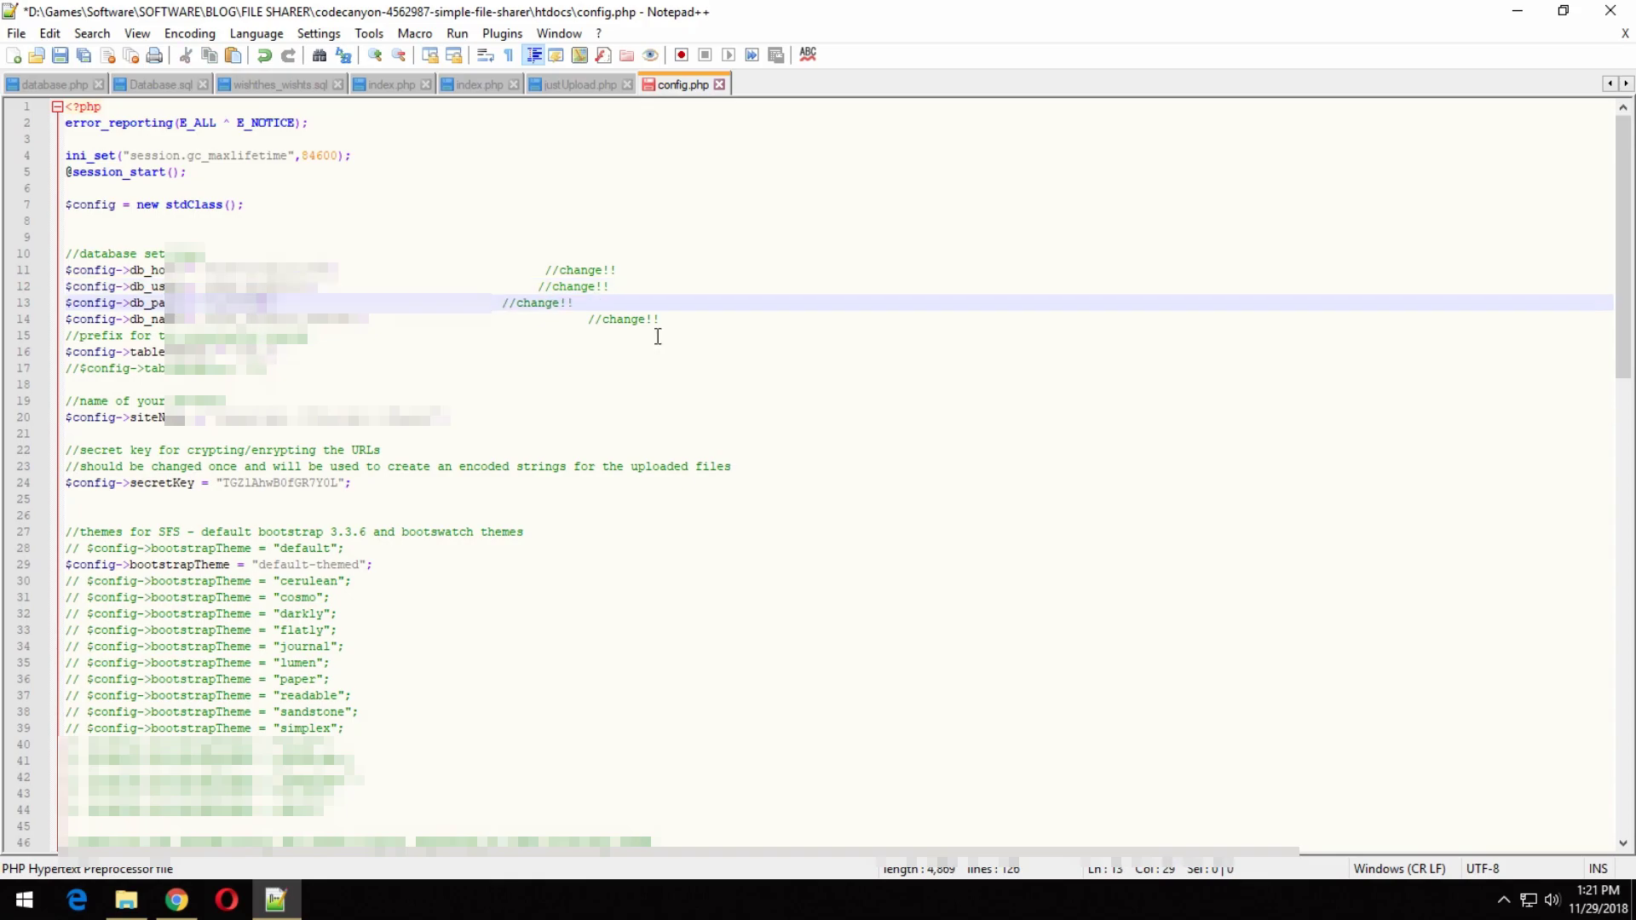
{"action": "left_click", "coordinate": [517, 334]}
{"action": "key", "text": "alt+f"}
{"action": "key", "text": "s"}
Scroll through config.php, then return to readme.pdf in Chrome and scroll further down.
{"action": "scroll", "coordinate": [494, 664], "scroll_direction": "down", "scroll_amount": 10}
{"action": "left_click_drag", "start_coordinate": [1631, 504], "coordinate": [1627, 111]}
{"action": "key", "text": "alt+Tab"}
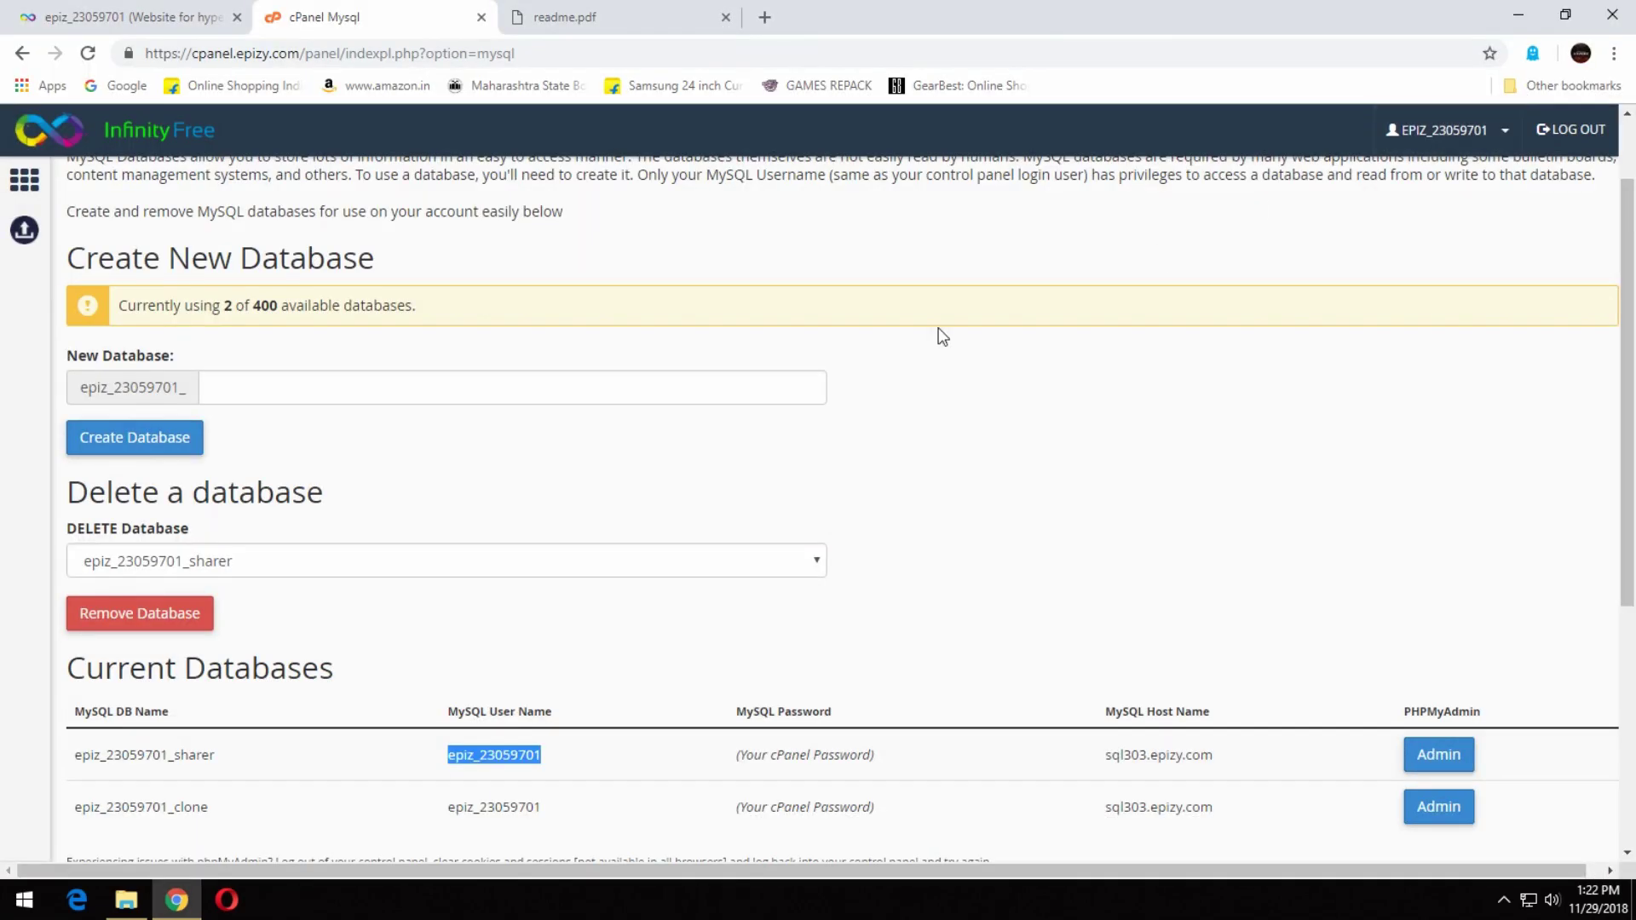
{"action": "left_click", "coordinate": [560, 17]}
{"action": "left_click", "coordinate": [756, 723]}
{"action": "scroll", "coordinate": [744, 734], "scroll_direction": "down", "scroll_amount": 3}
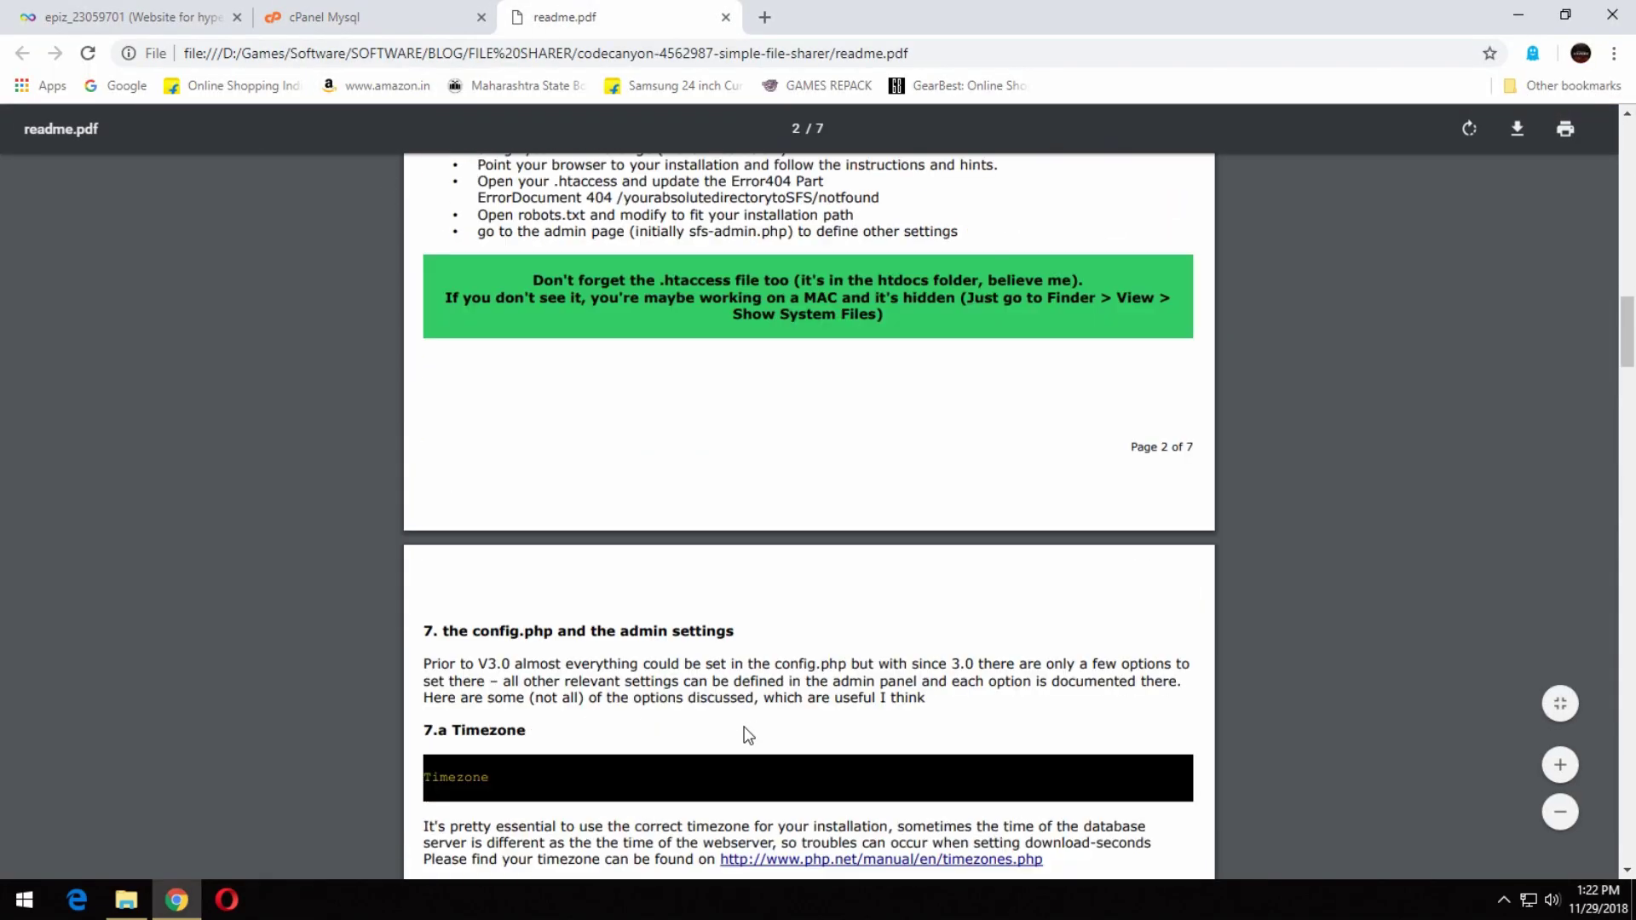
Read the readme's .htaccess note and section 7.a Timezone notes, then return to the htdocs folder.
{"action": "left_click_drag", "start_coordinate": [706, 281], "coordinate": [936, 282]}
{"action": "left_click", "coordinate": [882, 543]}
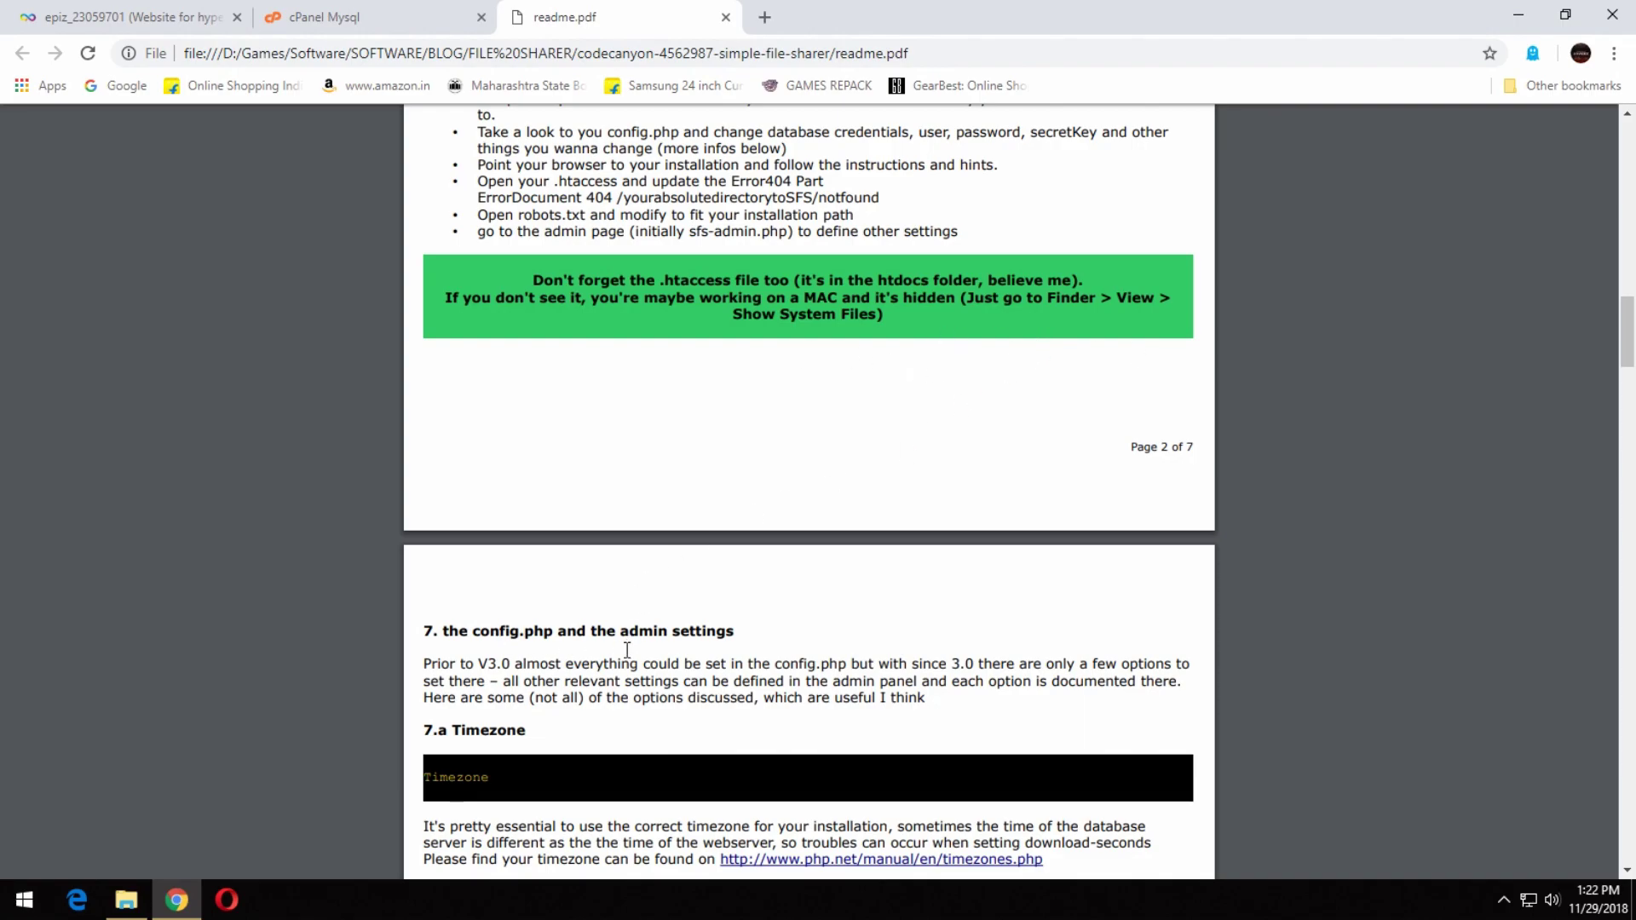
{"action": "scroll", "coordinate": [576, 647], "scroll_direction": "down", "scroll_amount": 2}
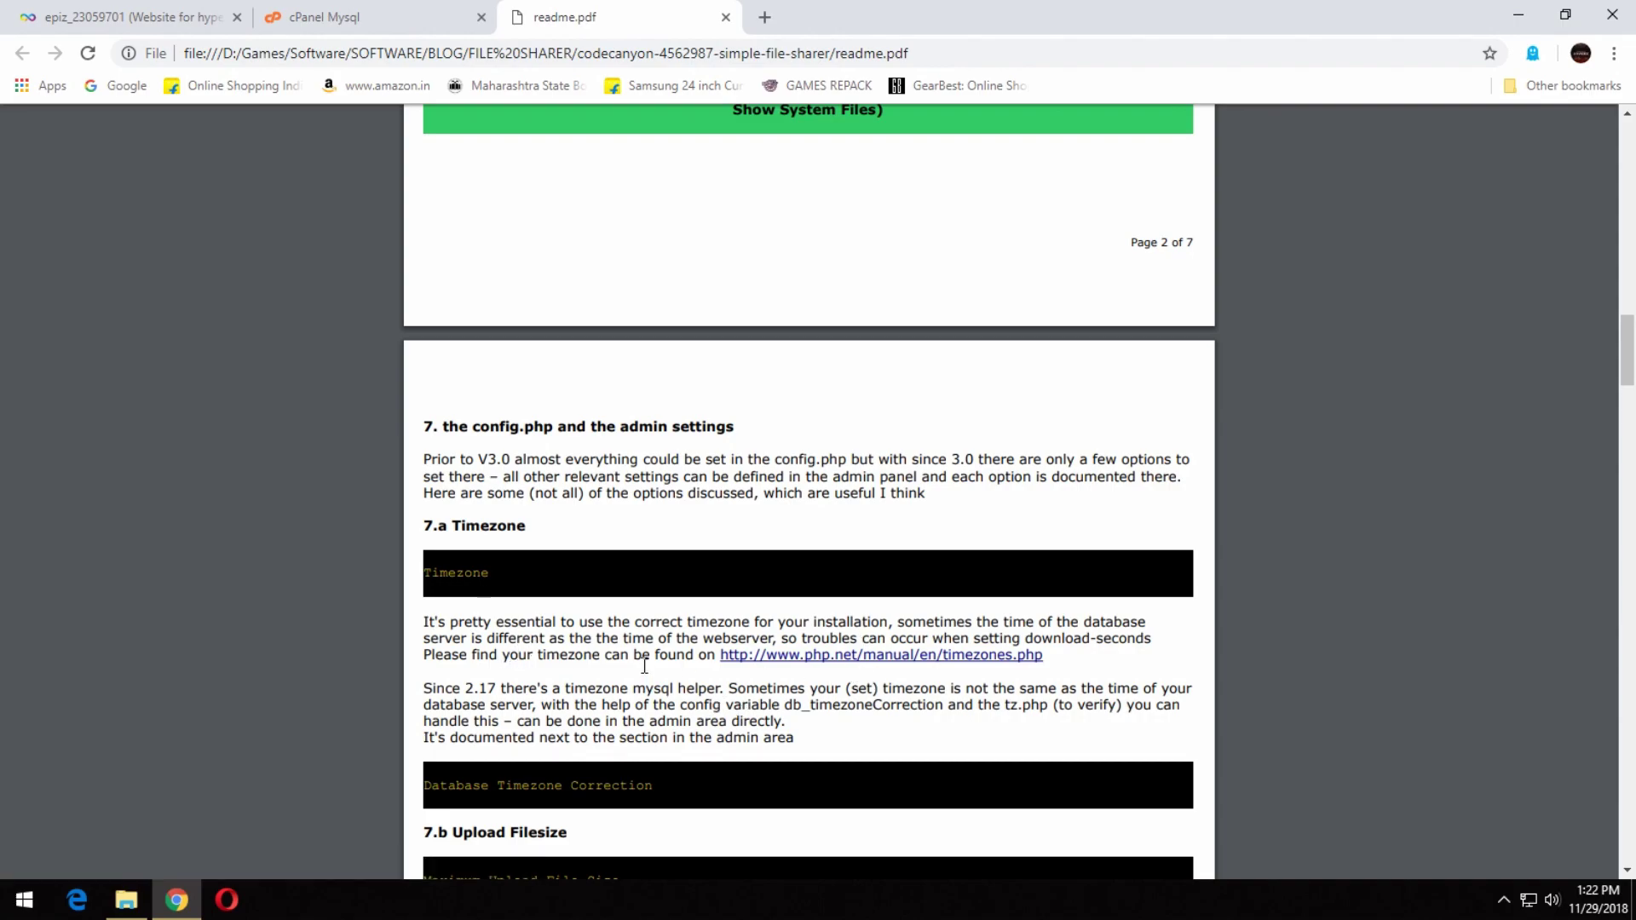
{"action": "left_click", "coordinate": [126, 899]}
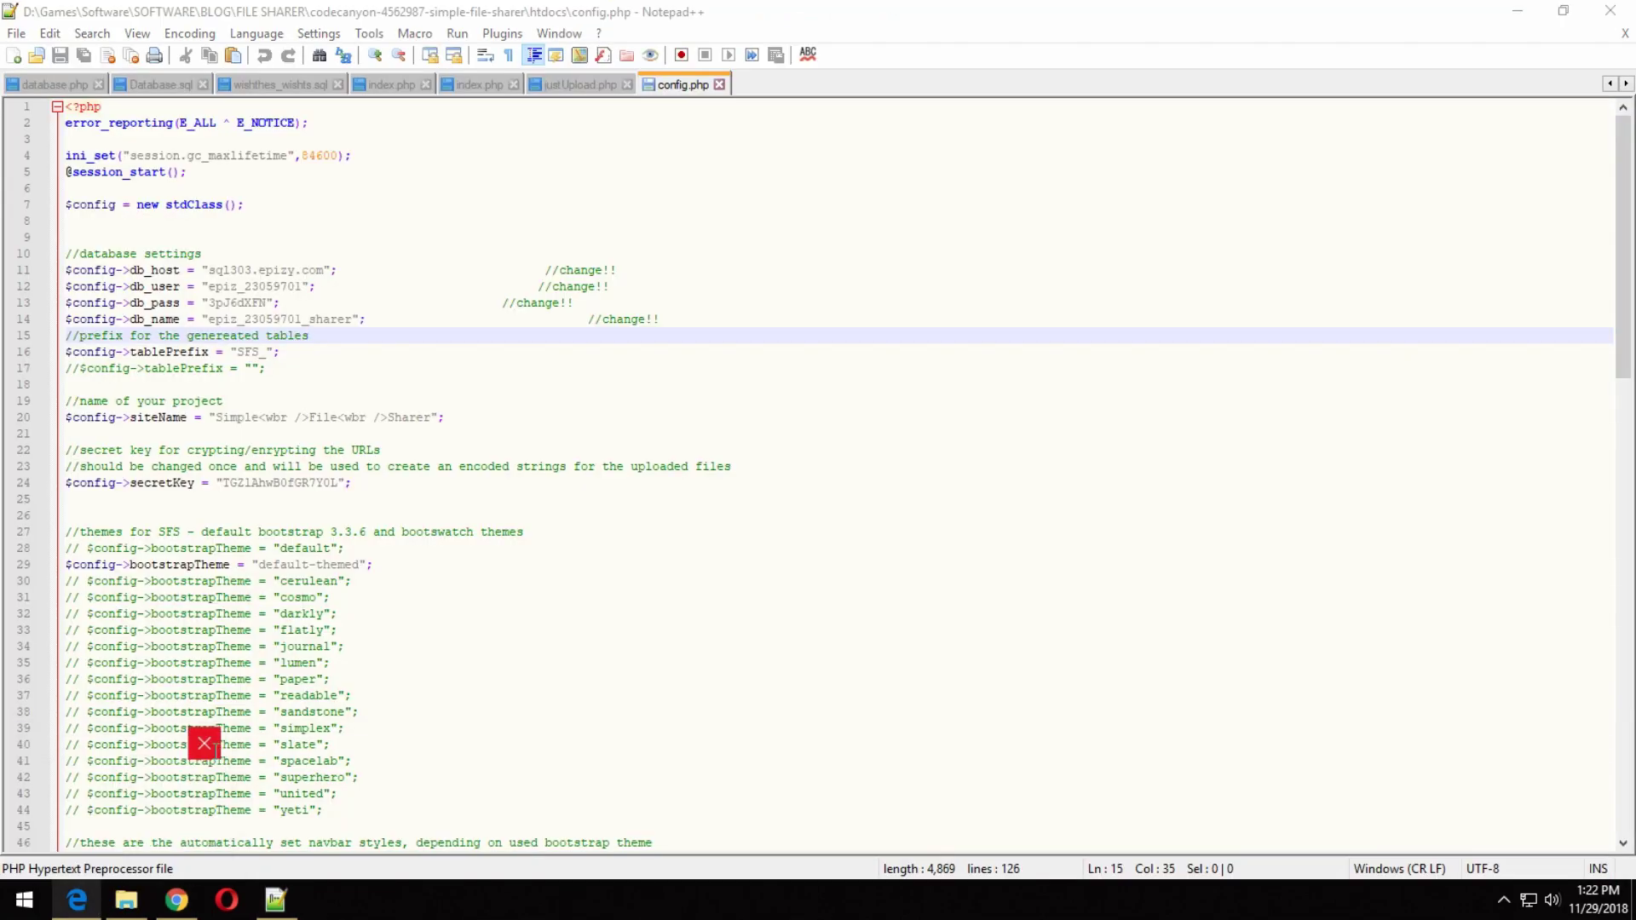
Reopen config.php and review the spacelab theme line and the admin user name and password lines.
{"action": "left_click", "coordinate": [419, 564]}
{"action": "scroll", "coordinate": [420, 560], "scroll_direction": "down", "scroll_amount": 3}
{"action": "scroll", "coordinate": [596, 724], "scroll_direction": "up", "scroll_amount": 2}
{"action": "left_click", "coordinate": [554, 712]}
{"action": "scroll", "coordinate": [550, 705], "scroll_direction": "down", "scroll_amount": 4}
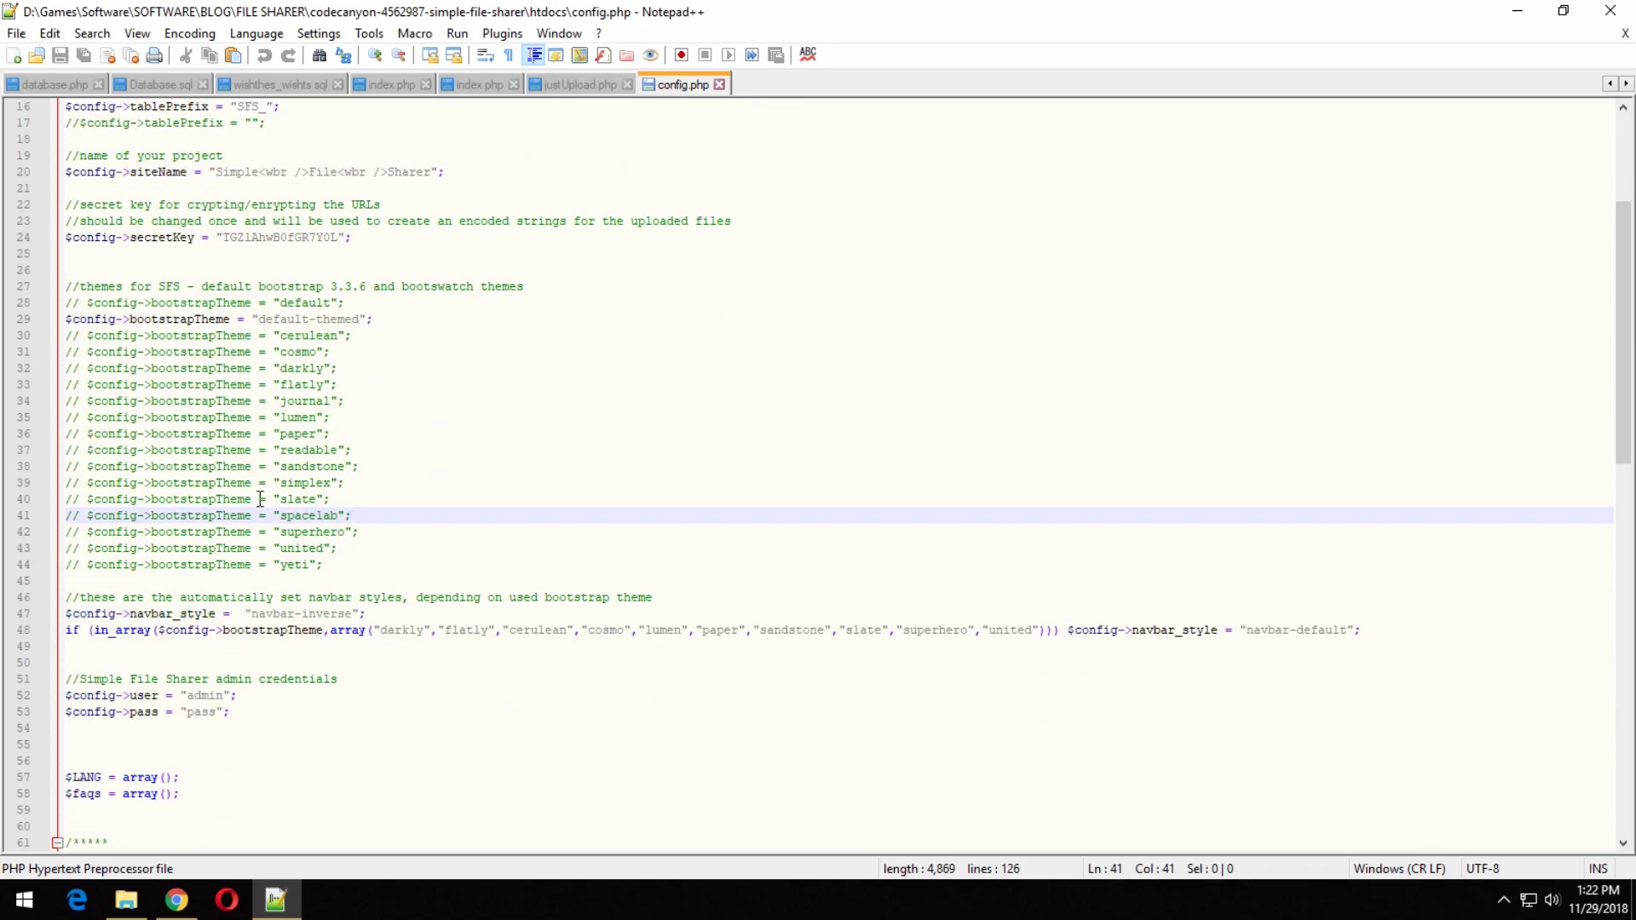
{"action": "scroll", "coordinate": [383, 647], "scroll_direction": "up", "scroll_amount": 1}
{"action": "left_click", "coordinate": [503, 757]}
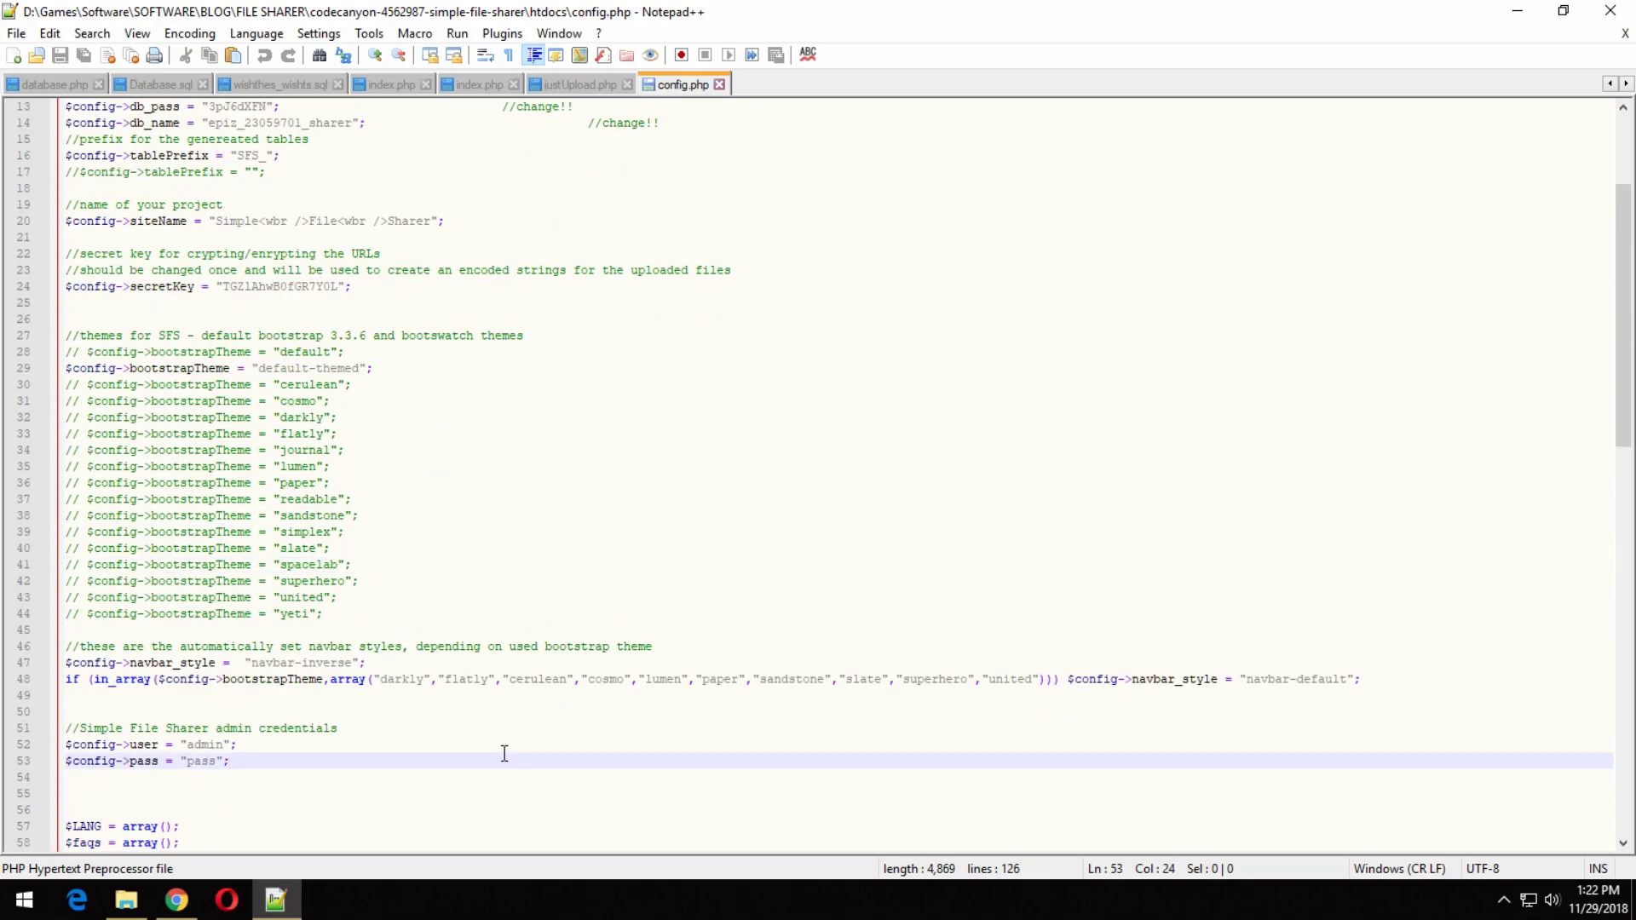
{"action": "scroll", "coordinate": [201, 668], "scroll_direction": "down", "scroll_amount": 2}
{"action": "left_click_drag", "start_coordinate": [145, 663], "coordinate": [263, 665]}
{"action": "left_click", "coordinate": [196, 647]}
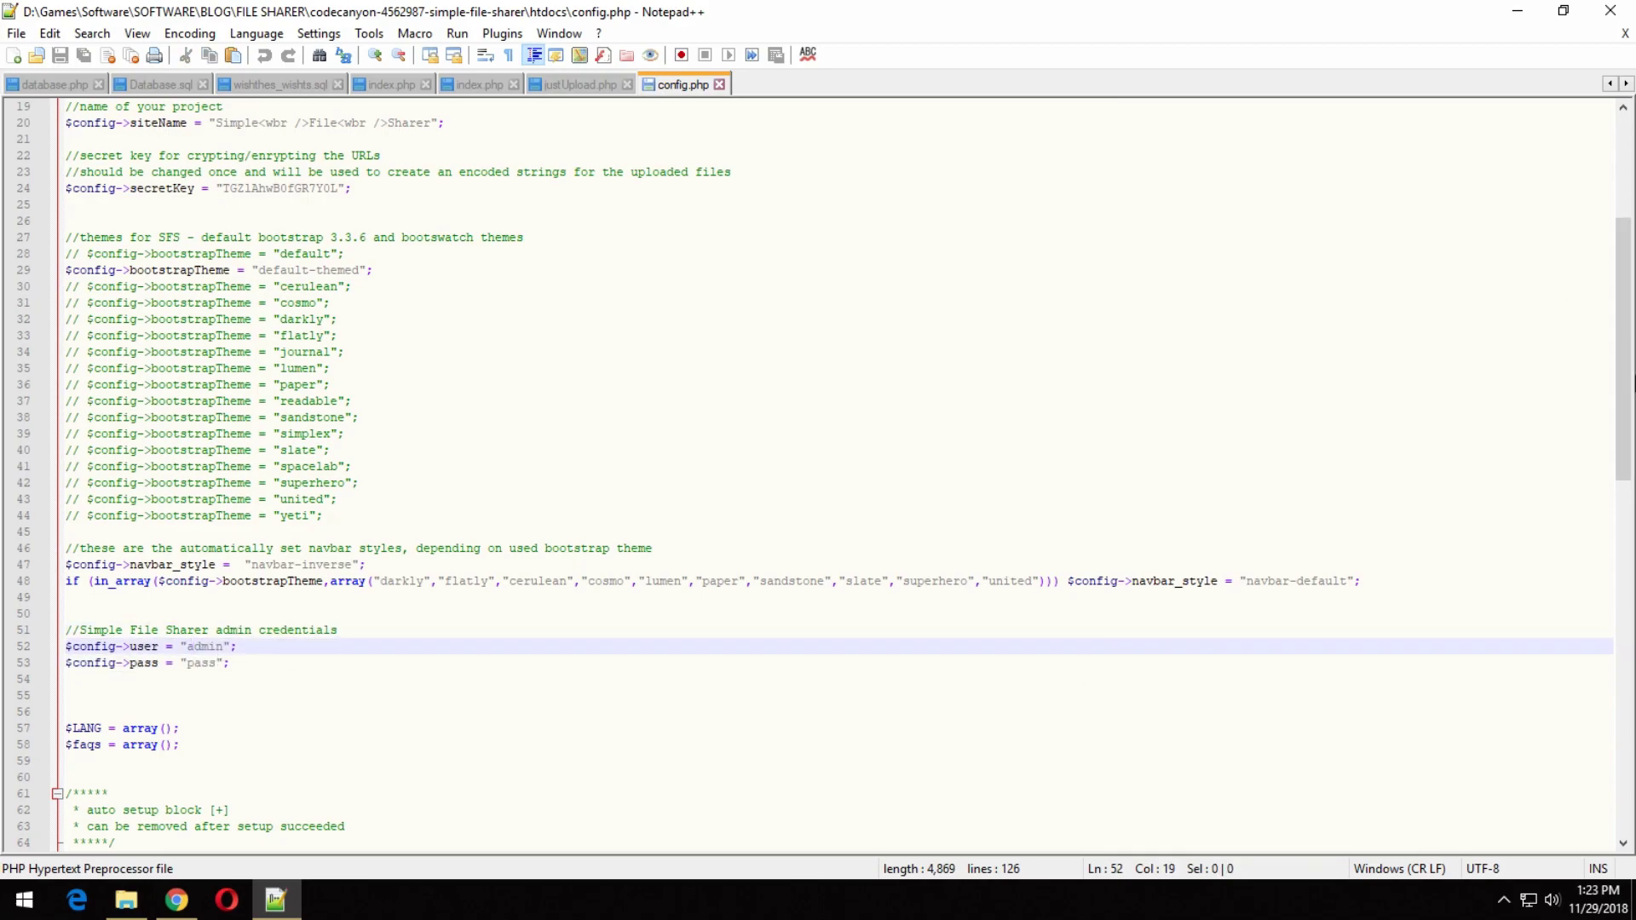
Review the admin_mail option, the options array and the united theme line, then close Notepad++ unchanged.
{"action": "left_click_drag", "start_coordinate": [1625, 375], "coordinate": [1633, 667]}
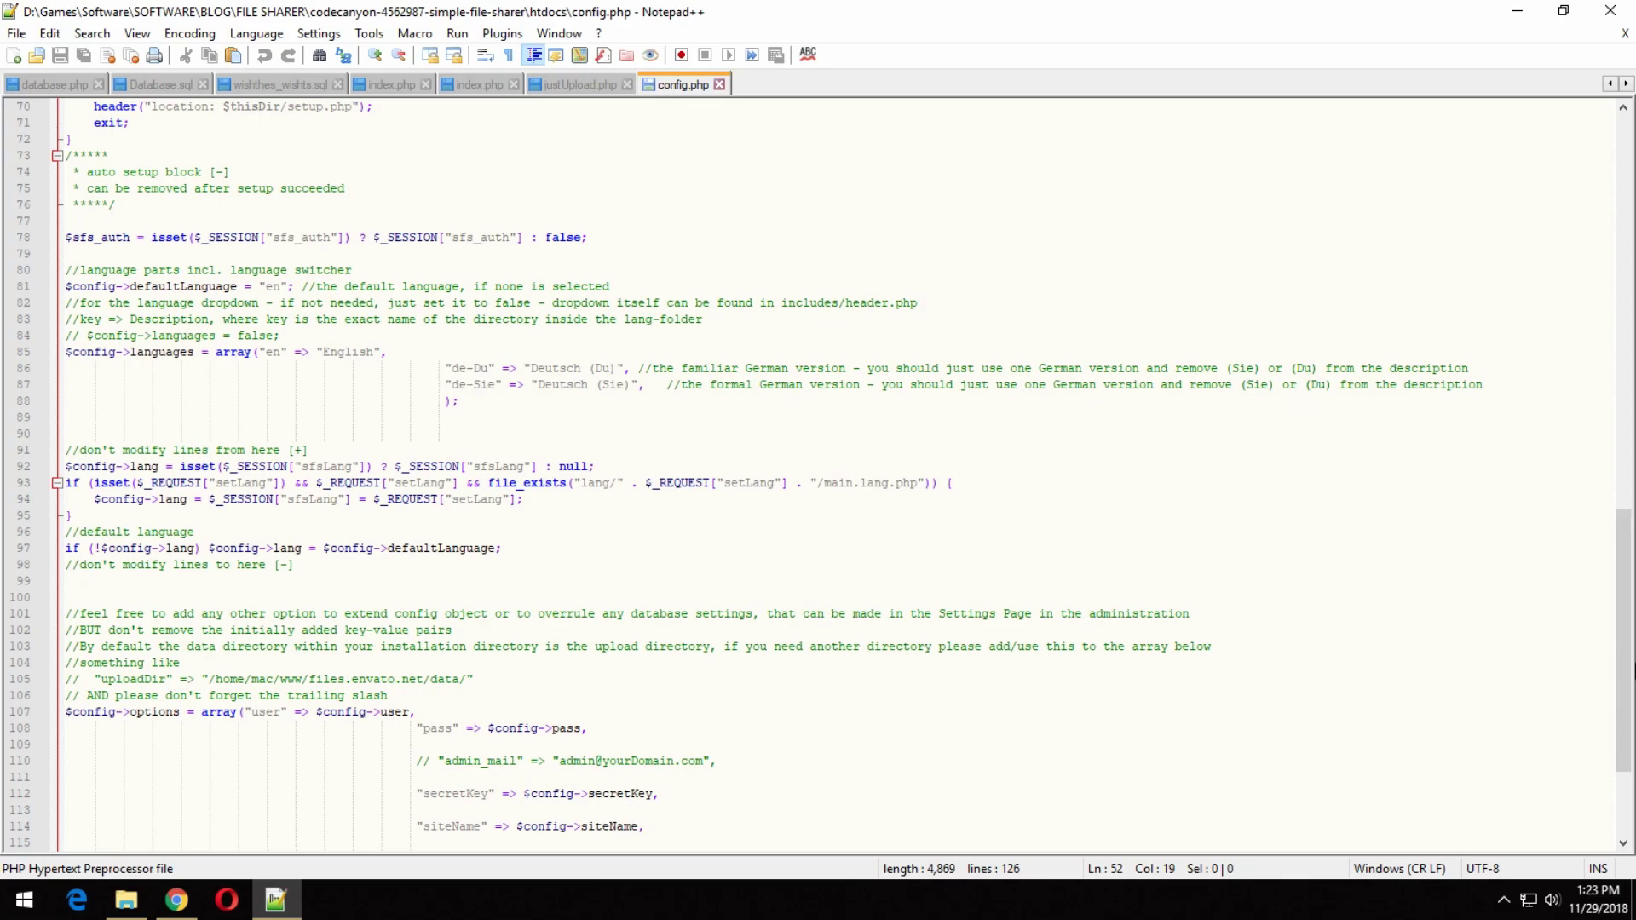
{"action": "left_click_drag", "start_coordinate": [718, 761], "coordinate": [411, 761]}
{"action": "left_click", "coordinate": [802, 775]}
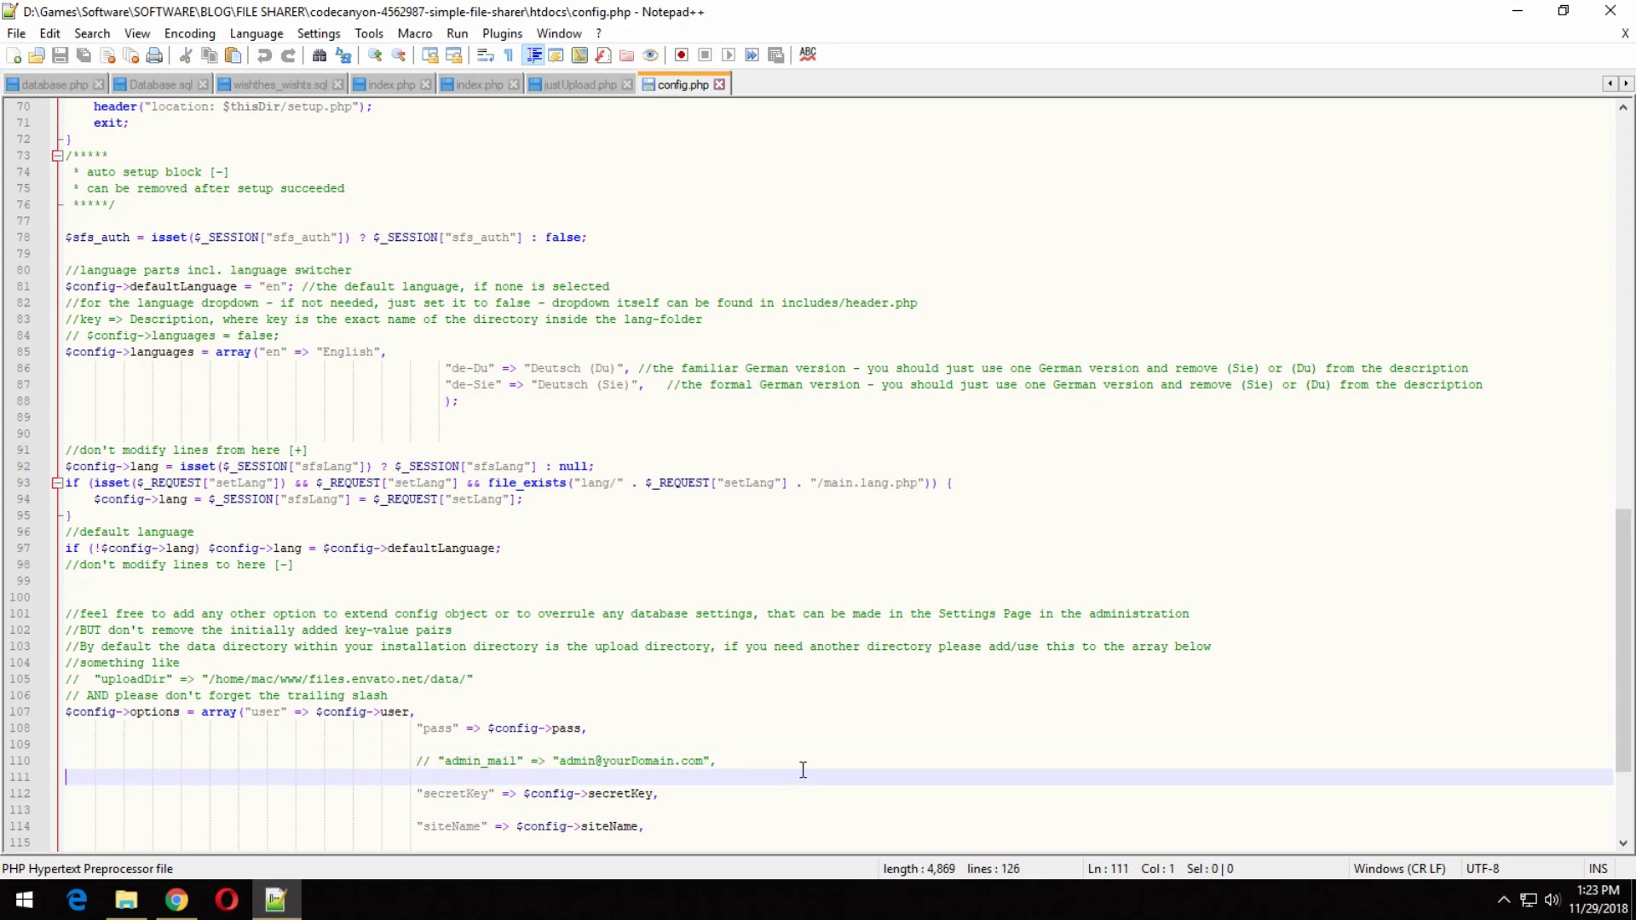
{"action": "left_click_drag", "start_coordinate": [1633, 632], "coordinate": [1631, 716]}
{"action": "scroll", "coordinate": [1105, 511], "scroll_direction": "up", "scroll_amount": 14}
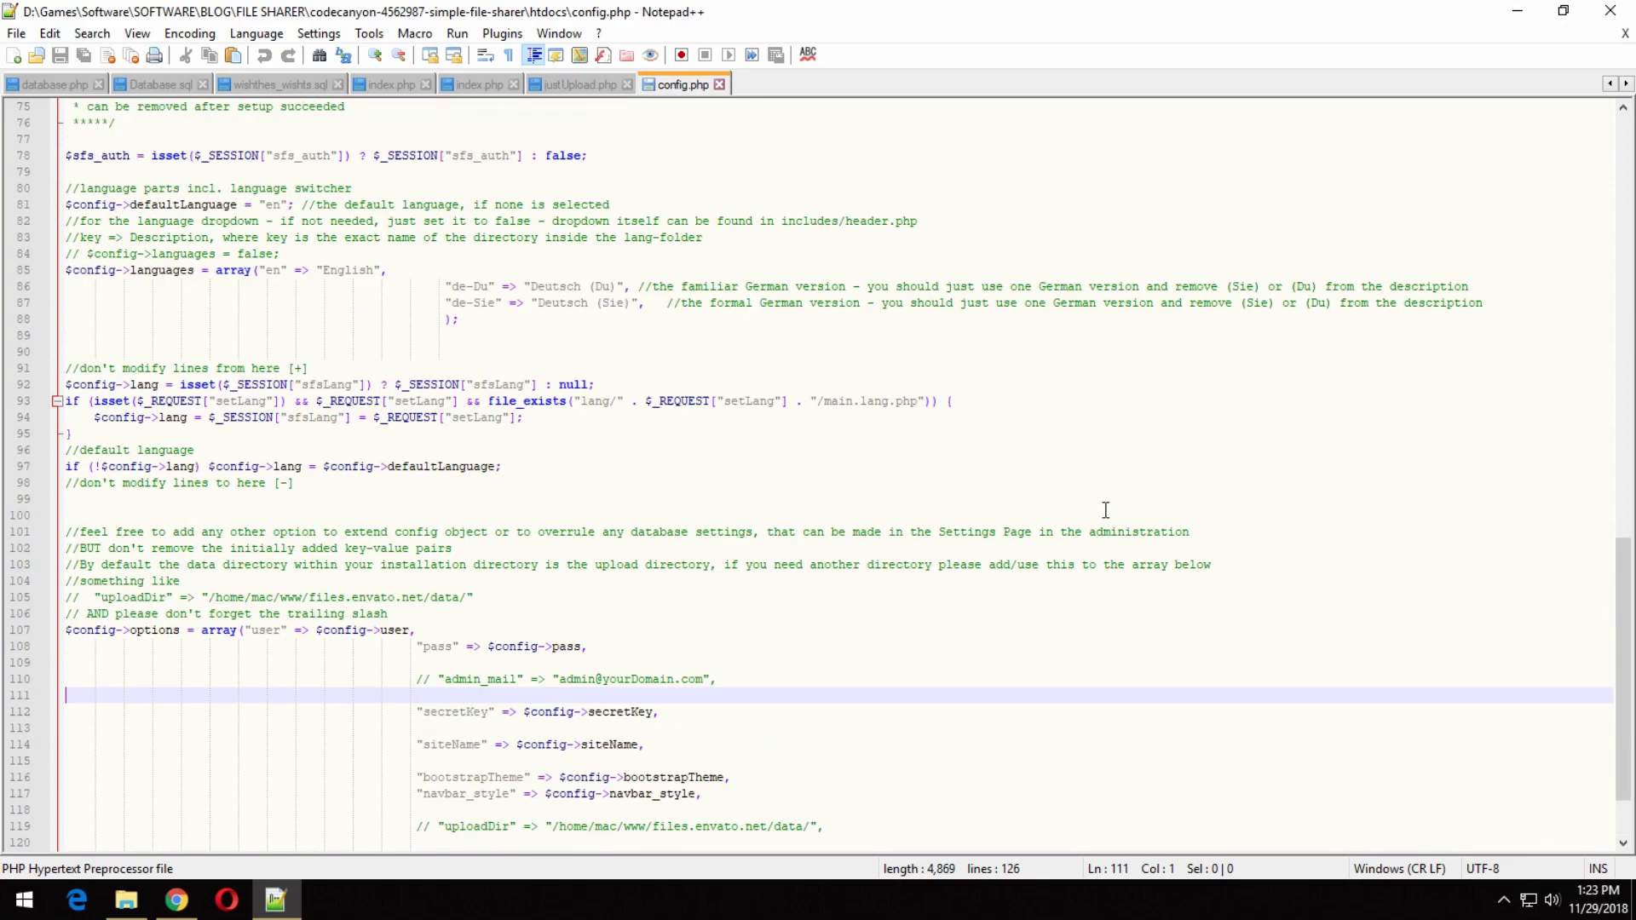
{"action": "scroll", "coordinate": [1107, 468], "scroll_direction": "up", "scroll_amount": 6}
{"action": "scroll", "coordinate": [1116, 468], "scroll_direction": "down", "scroll_amount": 2}
{"action": "scroll", "coordinate": [1112, 466], "scroll_direction": "up", "scroll_amount": 2}
{"action": "left_click", "coordinate": [1110, 464]}
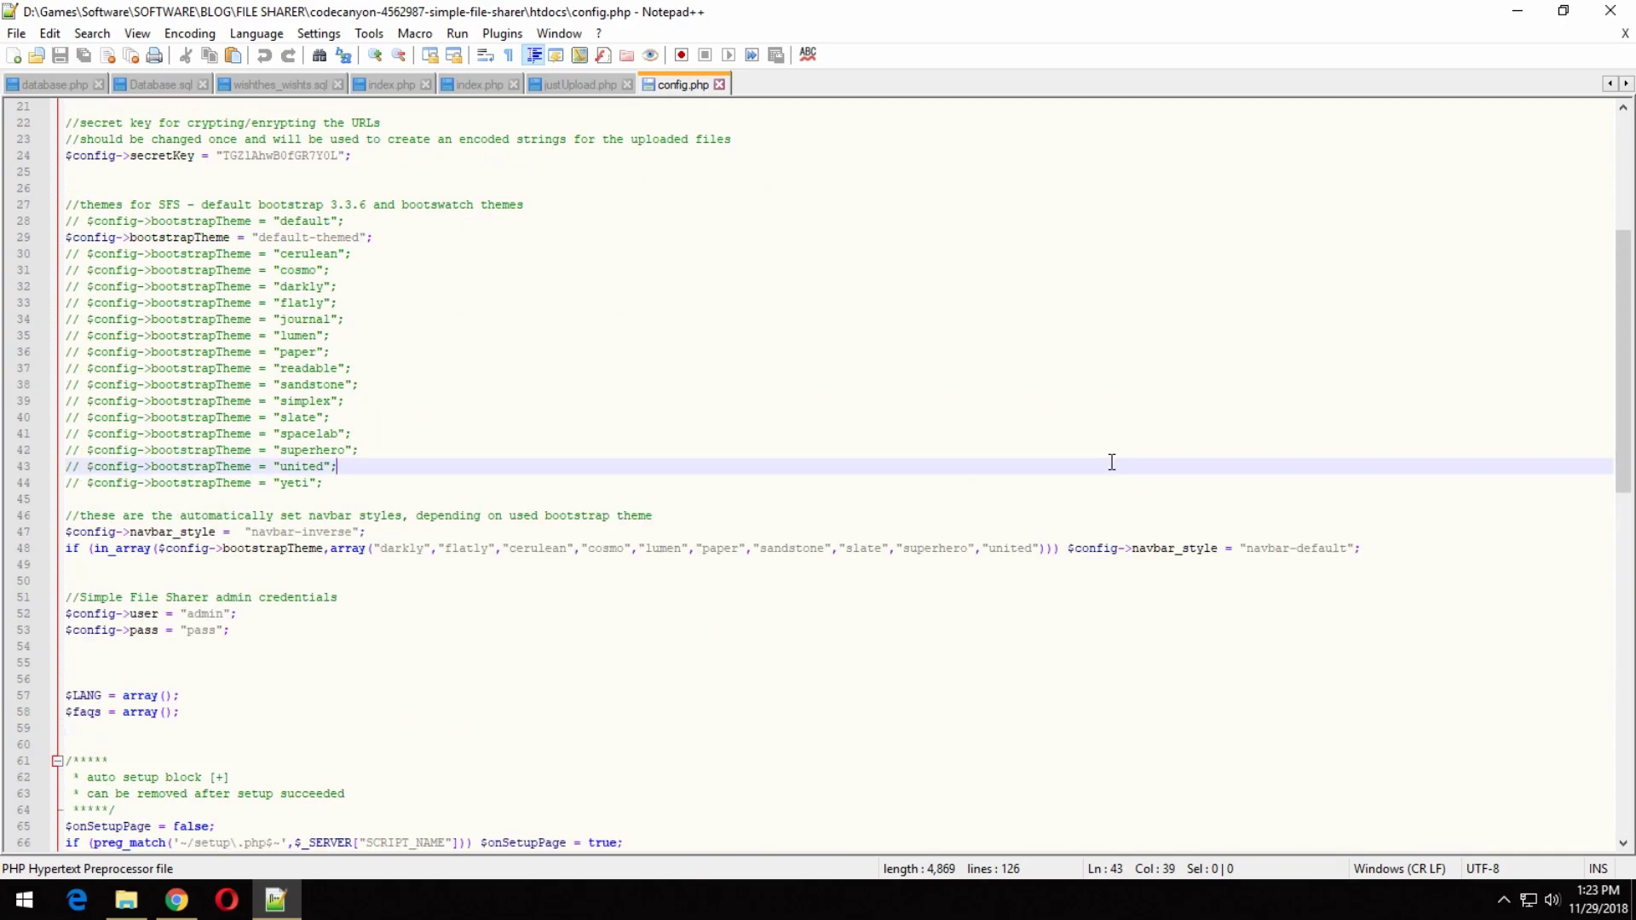
{"action": "scroll", "coordinate": [1112, 462], "scroll_direction": "up", "scroll_amount": 6}
{"action": "scroll", "coordinate": [1115, 462], "scroll_direction": "up", "scroll_amount": 1}
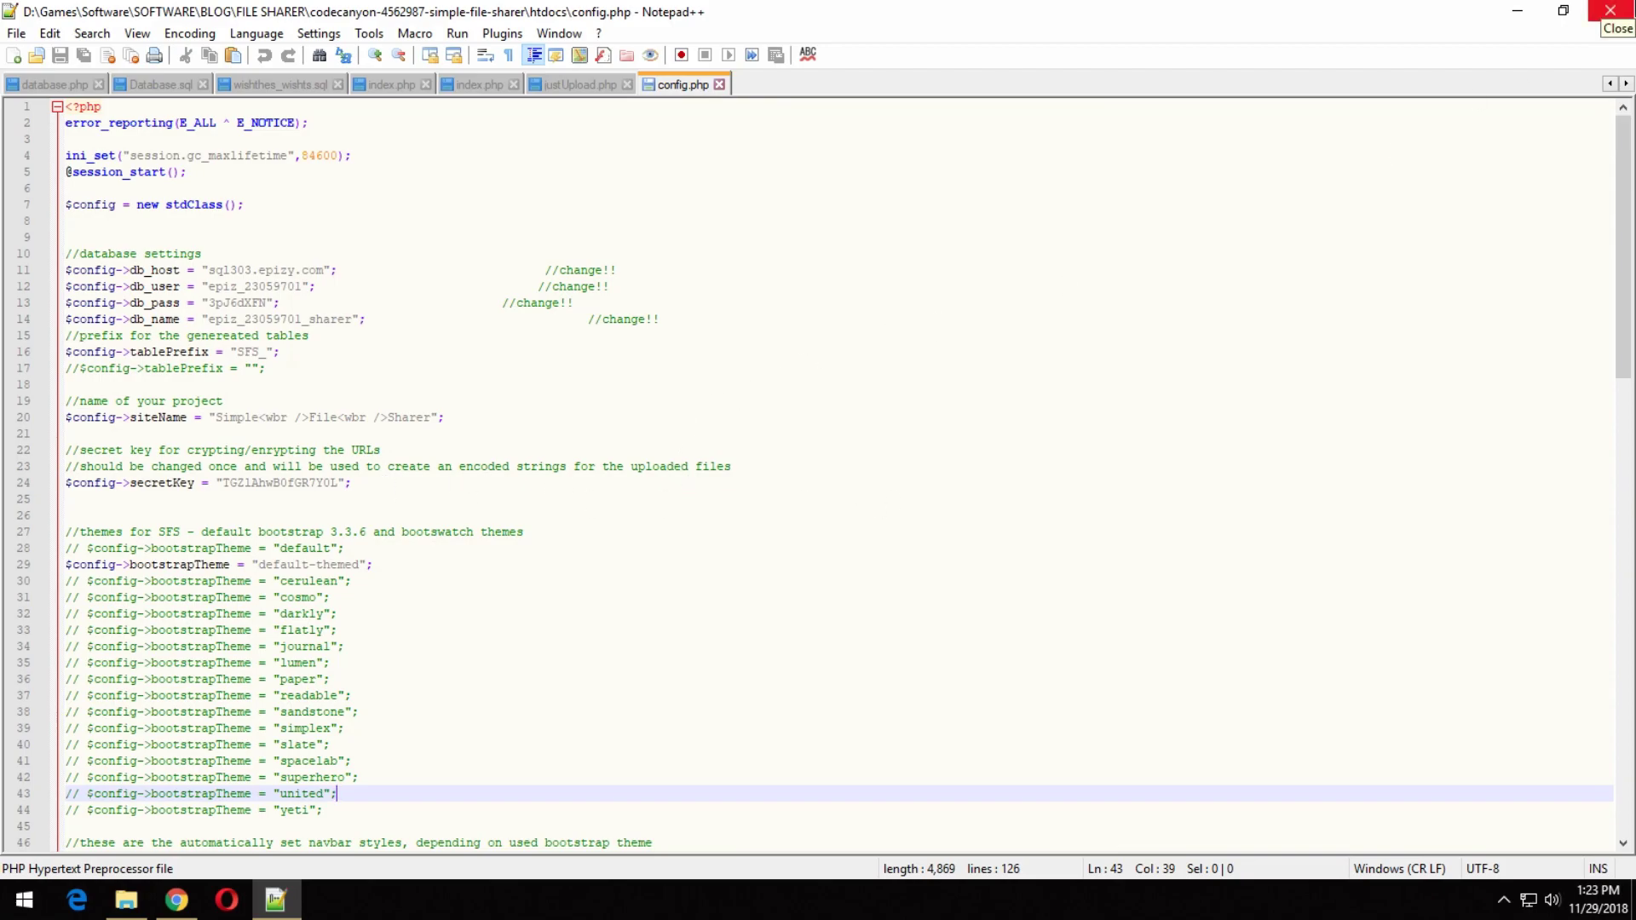
{"action": "left_click", "coordinate": [1609, 10]}
Scroll readme.pdf down to section 7.b Upload Filesize.
{"action": "left_click", "coordinate": [176, 900]}
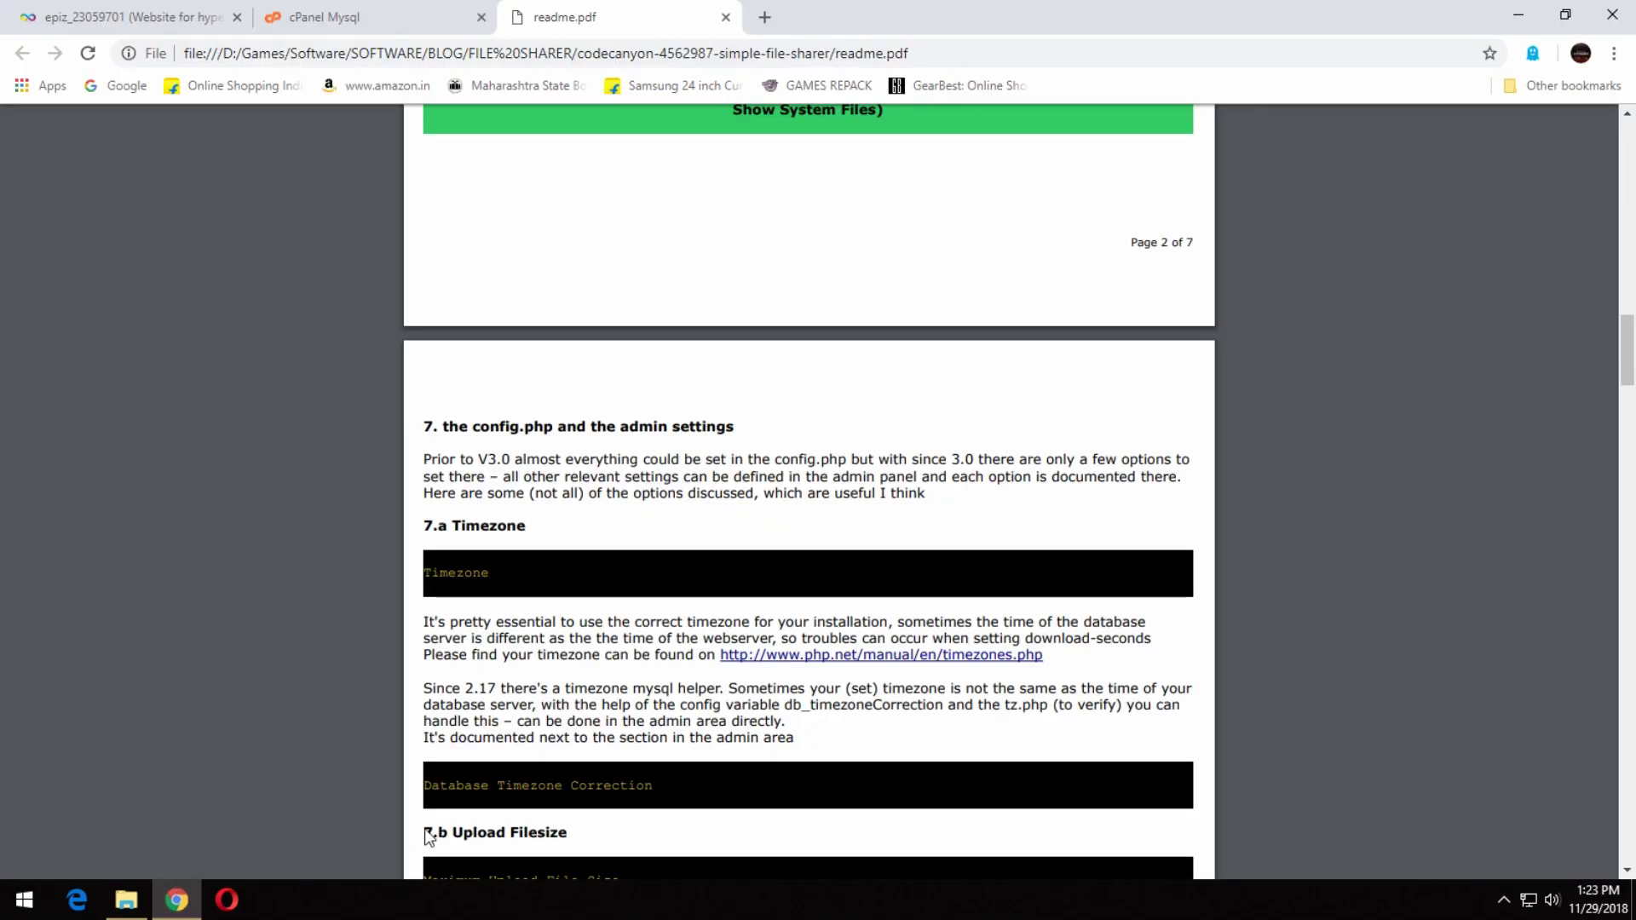
{"action": "scroll", "coordinate": [599, 645], "scroll_direction": "up", "scroll_amount": 1}
{"action": "scroll", "coordinate": [1621, 361], "scroll_direction": "down", "scroll_amount": 3}
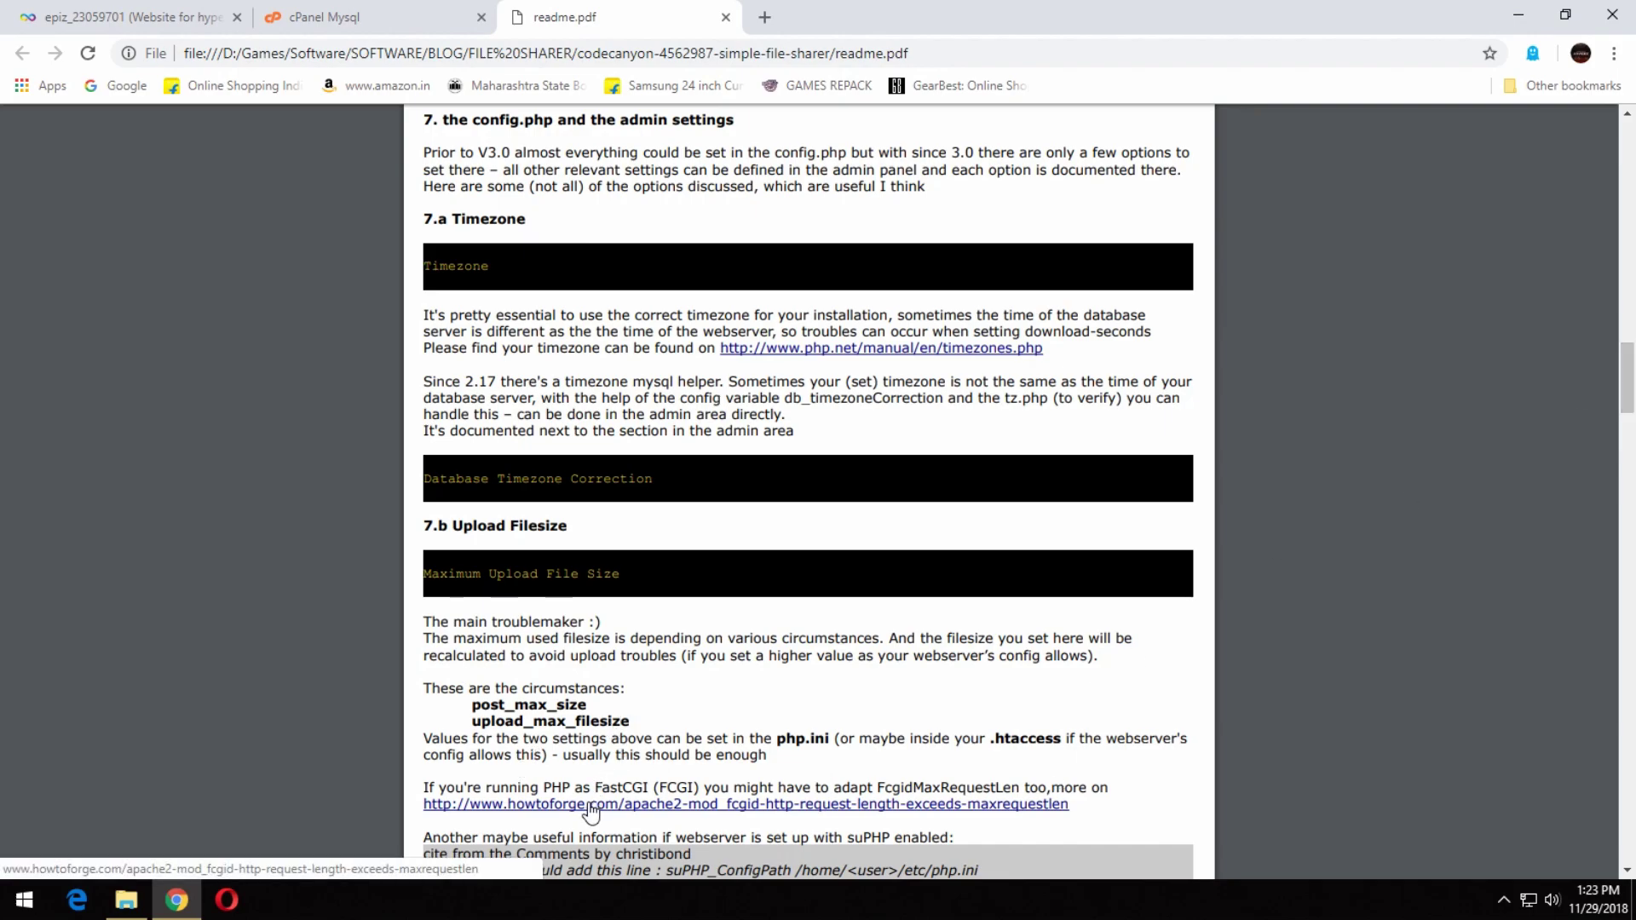
{"action": "scroll", "coordinate": [1227, 780], "scroll_direction": "down", "scroll_amount": 2}
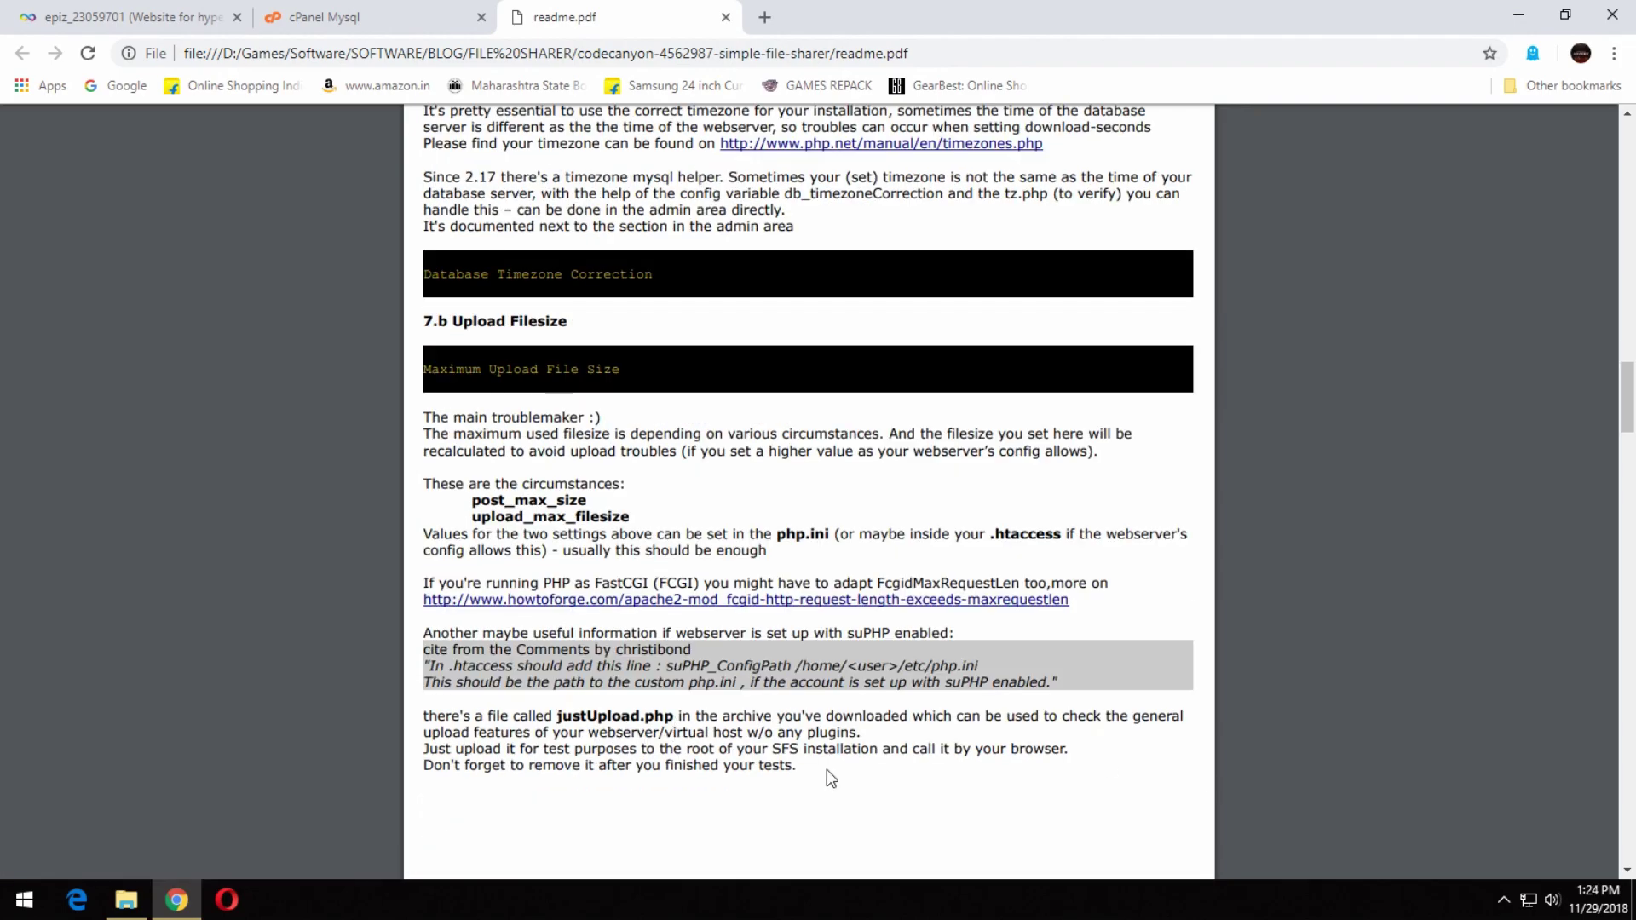
Look for justUpload.php in the htdocs folder, then go up to the package folder.
{"action": "left_click", "coordinate": [126, 899]}
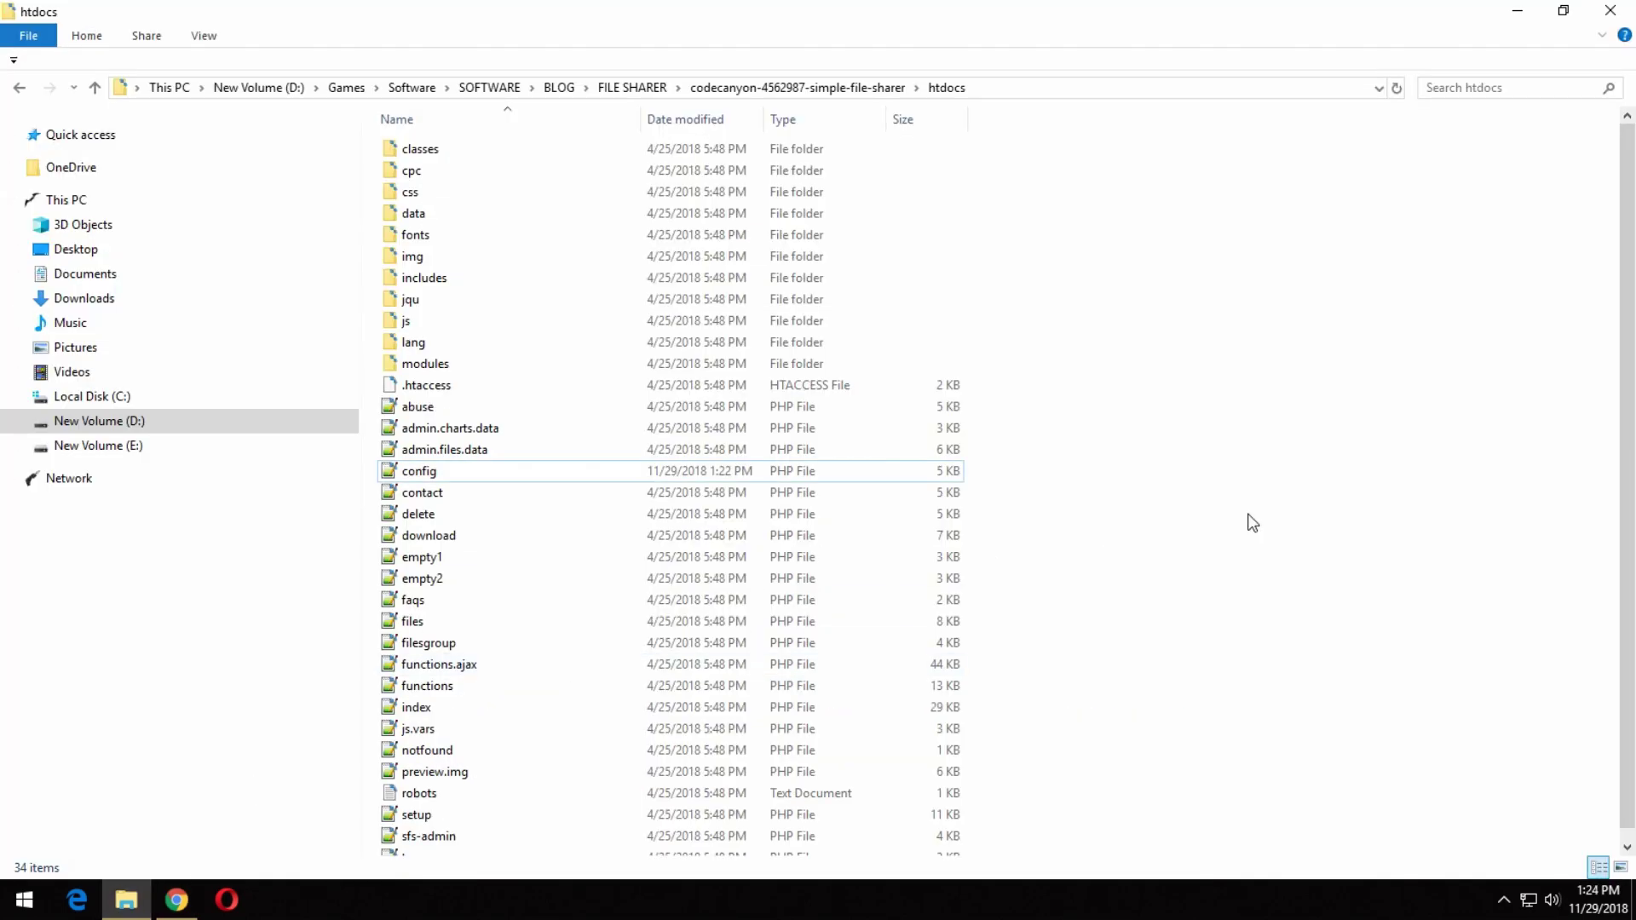
{"action": "left_click", "coordinate": [103, 906]}
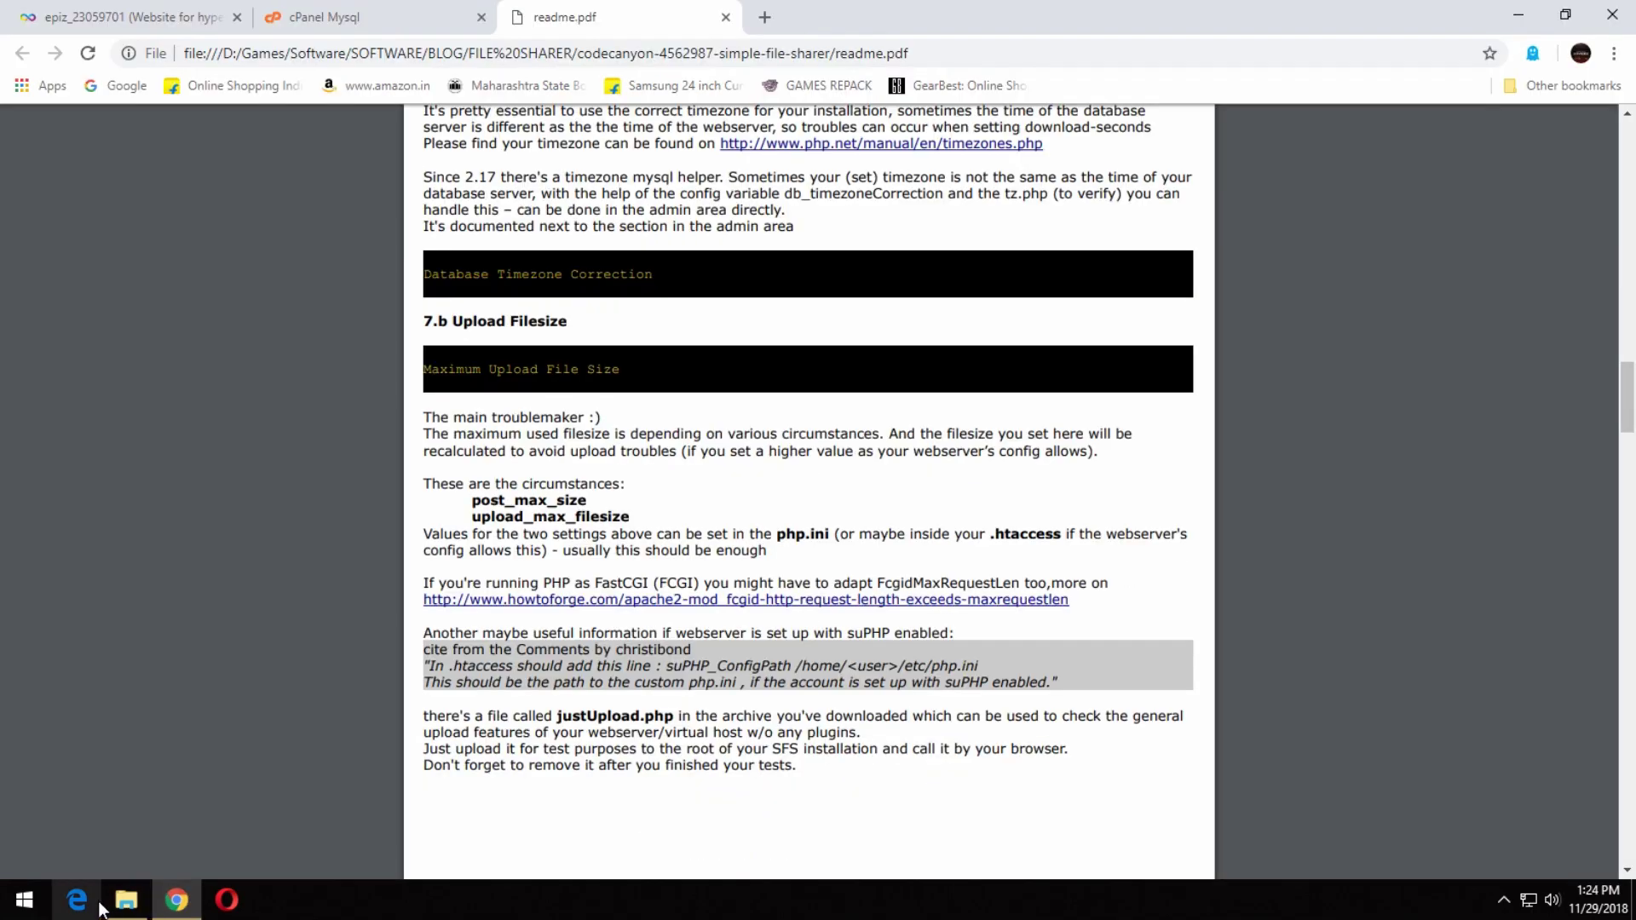
{"action": "left_click", "coordinate": [105, 906]}
{"action": "type", "text": "js.vjs.v"}
{"action": "left_click", "coordinate": [1227, 720]}
{"action": "scroll", "coordinate": [1227, 720], "scroll_direction": "down", "scroll_amount": 1}
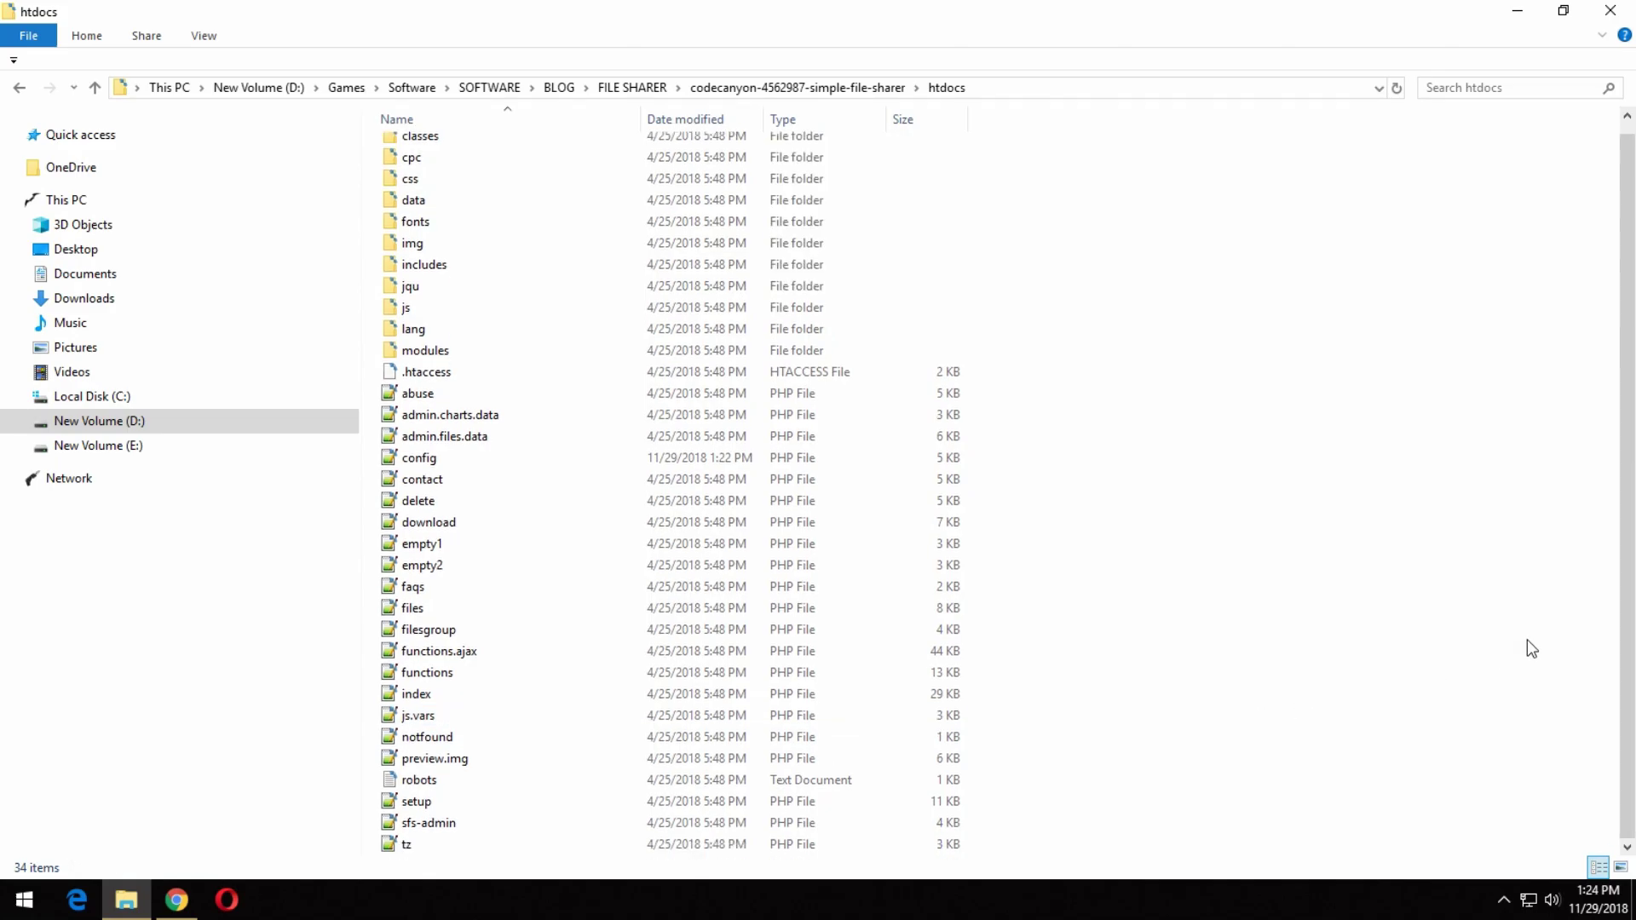
{"action": "left_click", "coordinate": [176, 897]}
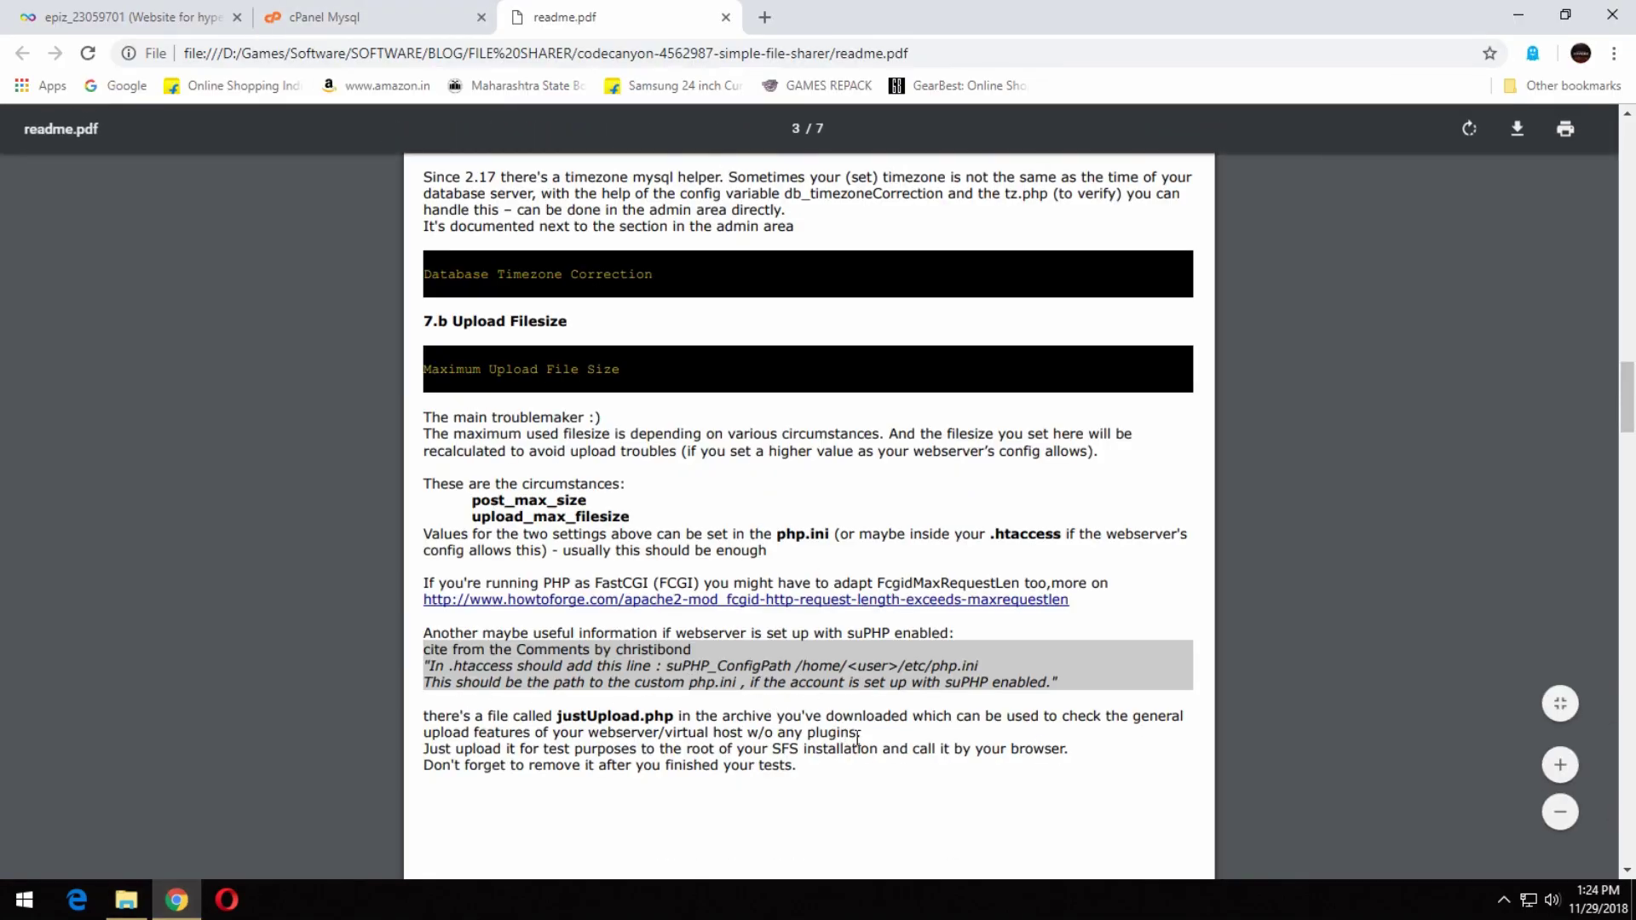
{"action": "left_click", "coordinate": [126, 899]}
{"action": "key", "text": "alt+Up"}
Open justUpload.php in Notepad++, scroll to its end, close it and return to readme.pdf.
{"action": "double_click", "coordinate": [461, 217]}
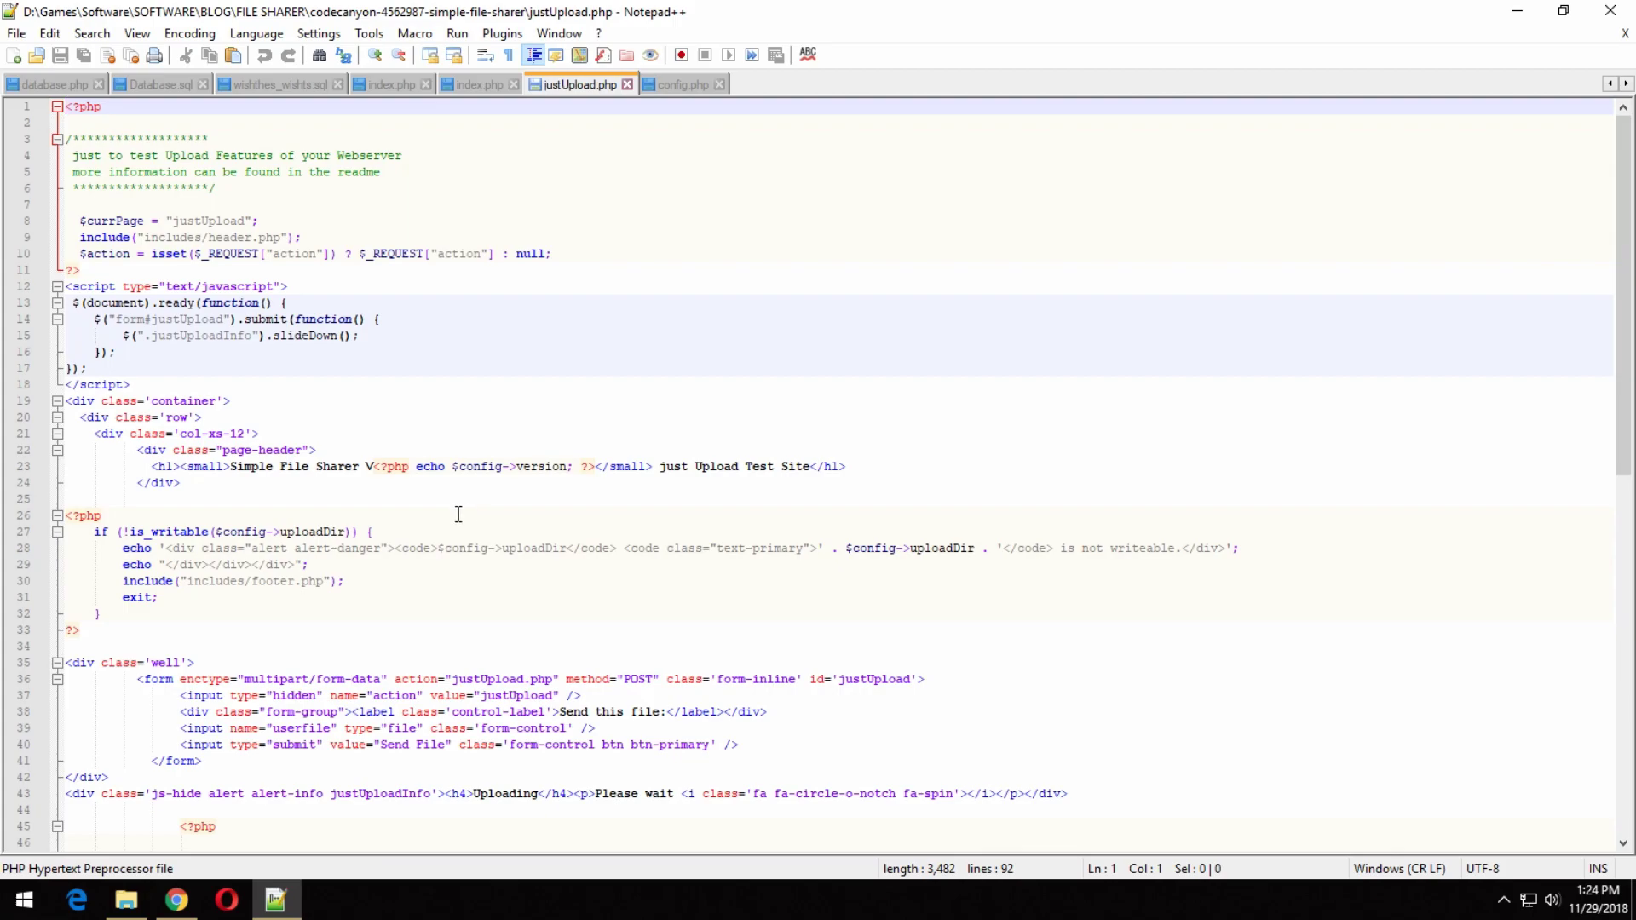
{"action": "scroll", "coordinate": [446, 628], "scroll_direction": "down", "scroll_amount": 9}
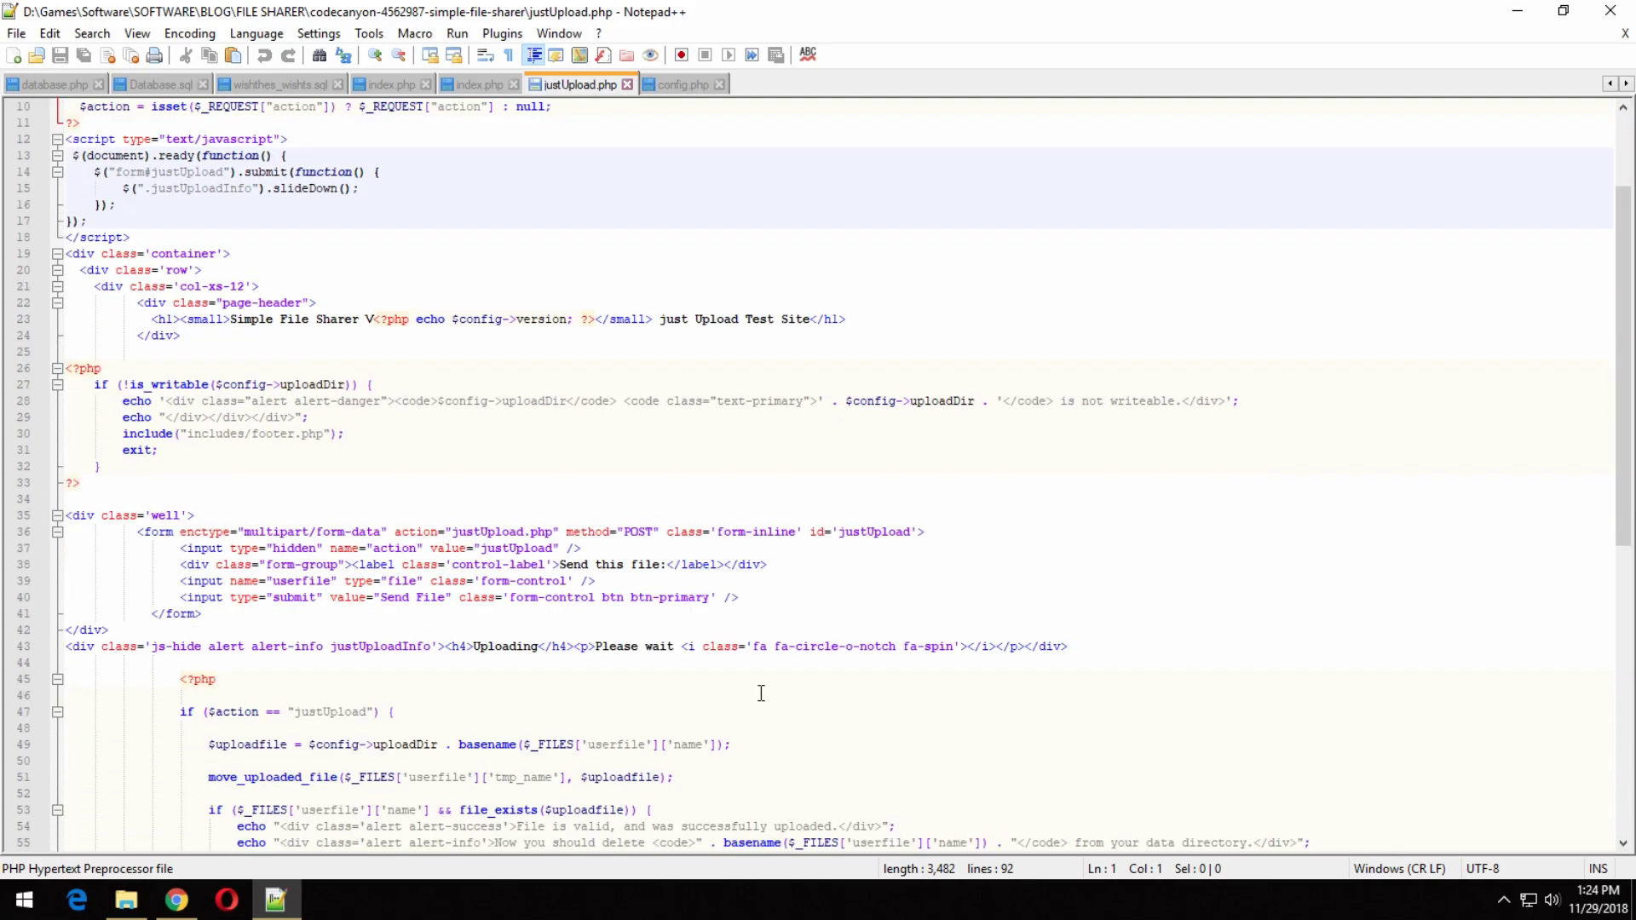
{"action": "scroll", "coordinate": [763, 705], "scroll_direction": "down", "scroll_amount": 3}
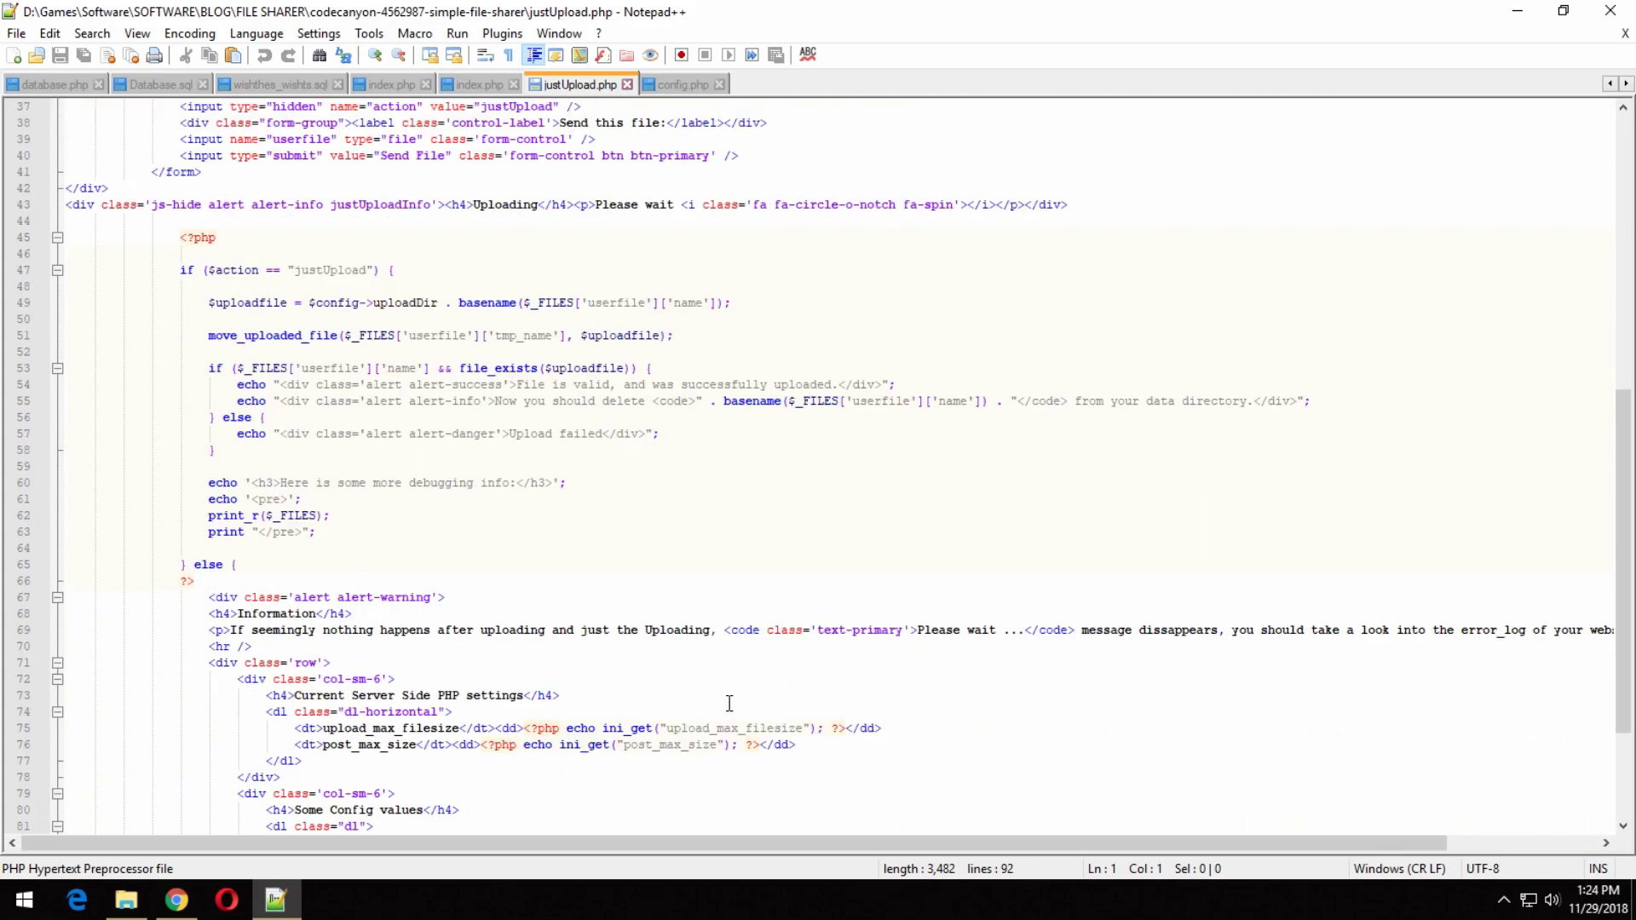
{"action": "scroll", "coordinate": [722, 707], "scroll_direction": "down", "scroll_amount": 4}
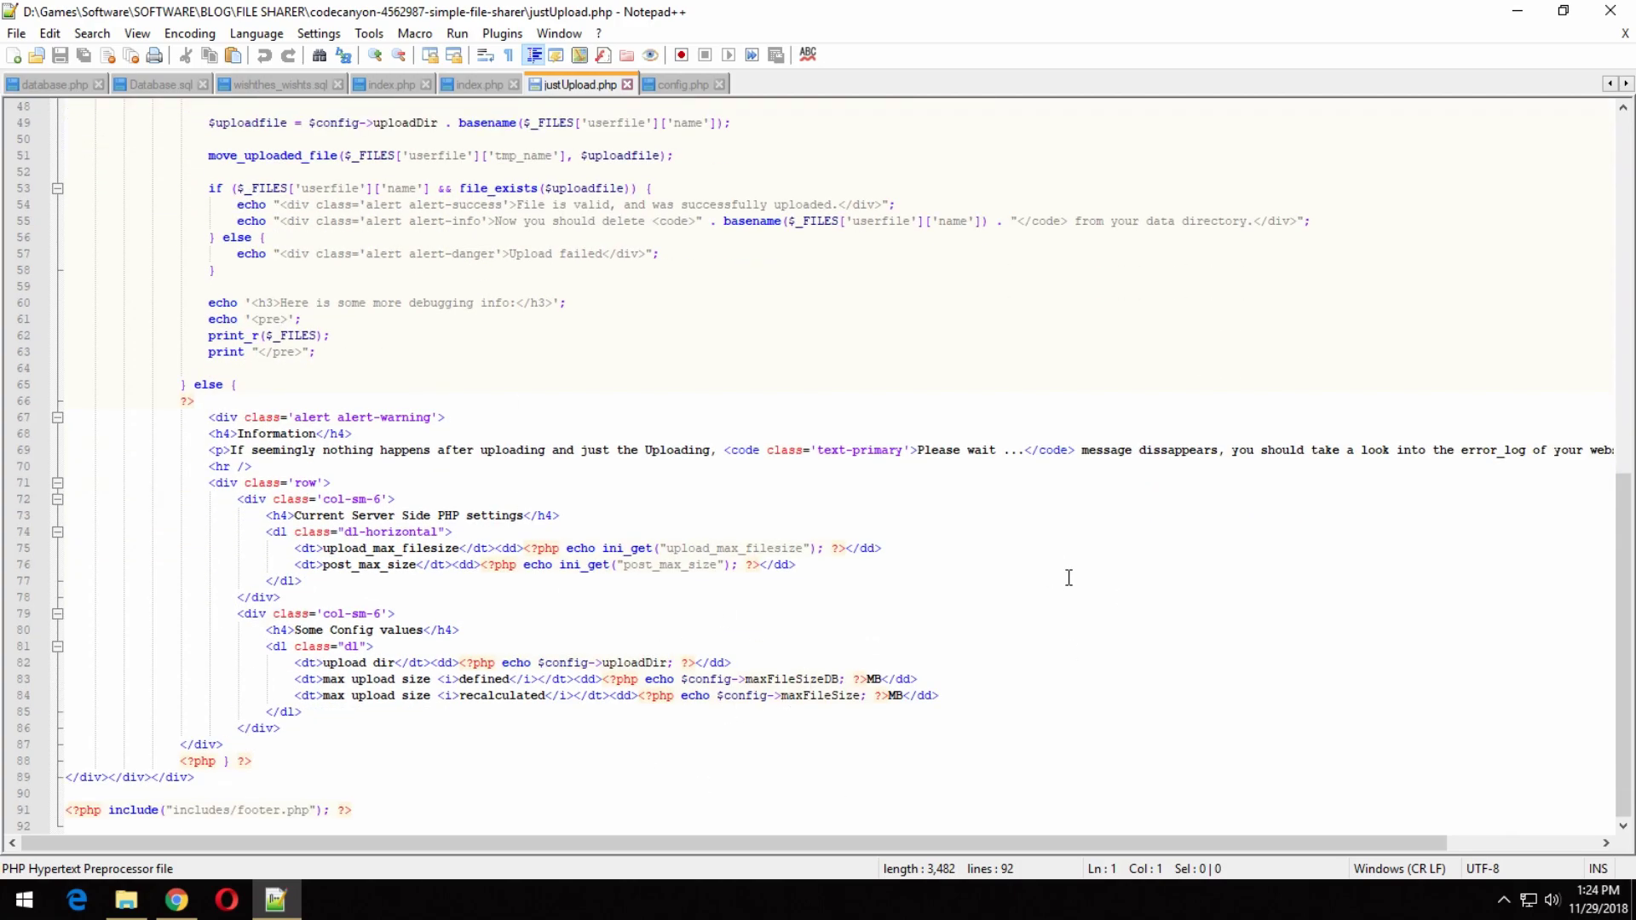
{"action": "key", "text": "alt+F4"}
{"action": "left_click", "coordinate": [176, 900]}
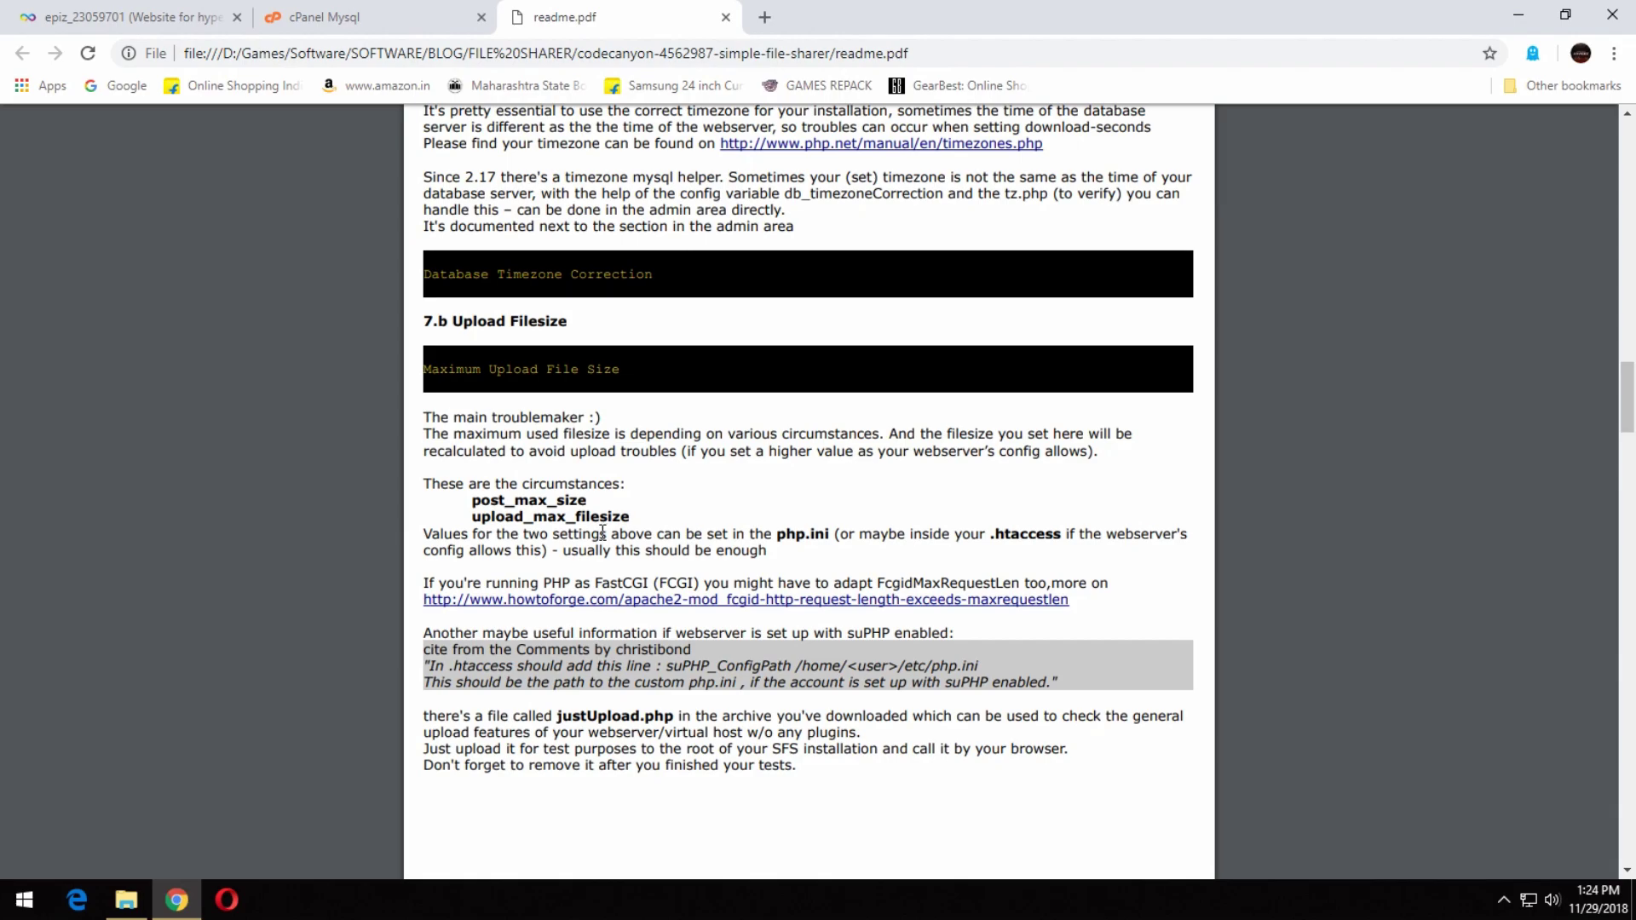
Highlight the readme's php.ini sentence and check the contents of the htdocs folder.
{"action": "mouse_move", "coordinate": [881, 533]}
{"action": "left_mouse_down"}
{"action": "mouse_move", "coordinate": [776, 533]}
{"action": "mouse_move", "coordinate": [874, 562]}
{"action": "left_mouse_up"}
{"action": "left_click", "coordinate": [126, 900]}
{"action": "double_click", "coordinate": [445, 143]}
{"action": "key", "text": "p"}
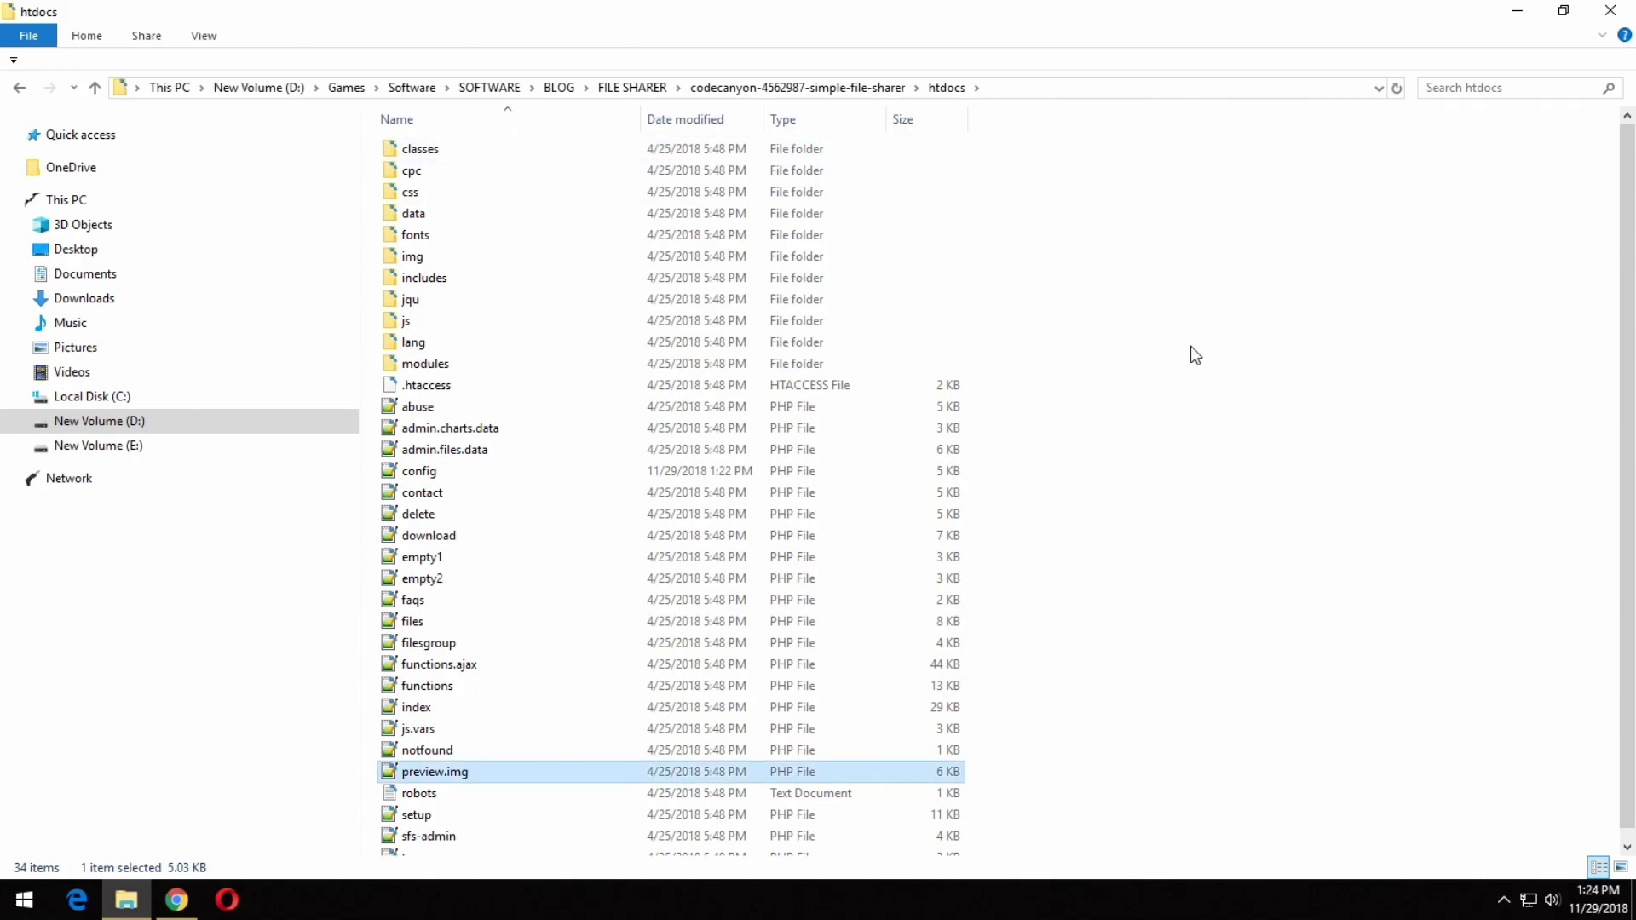
{"action": "left_click", "coordinate": [1195, 355]}
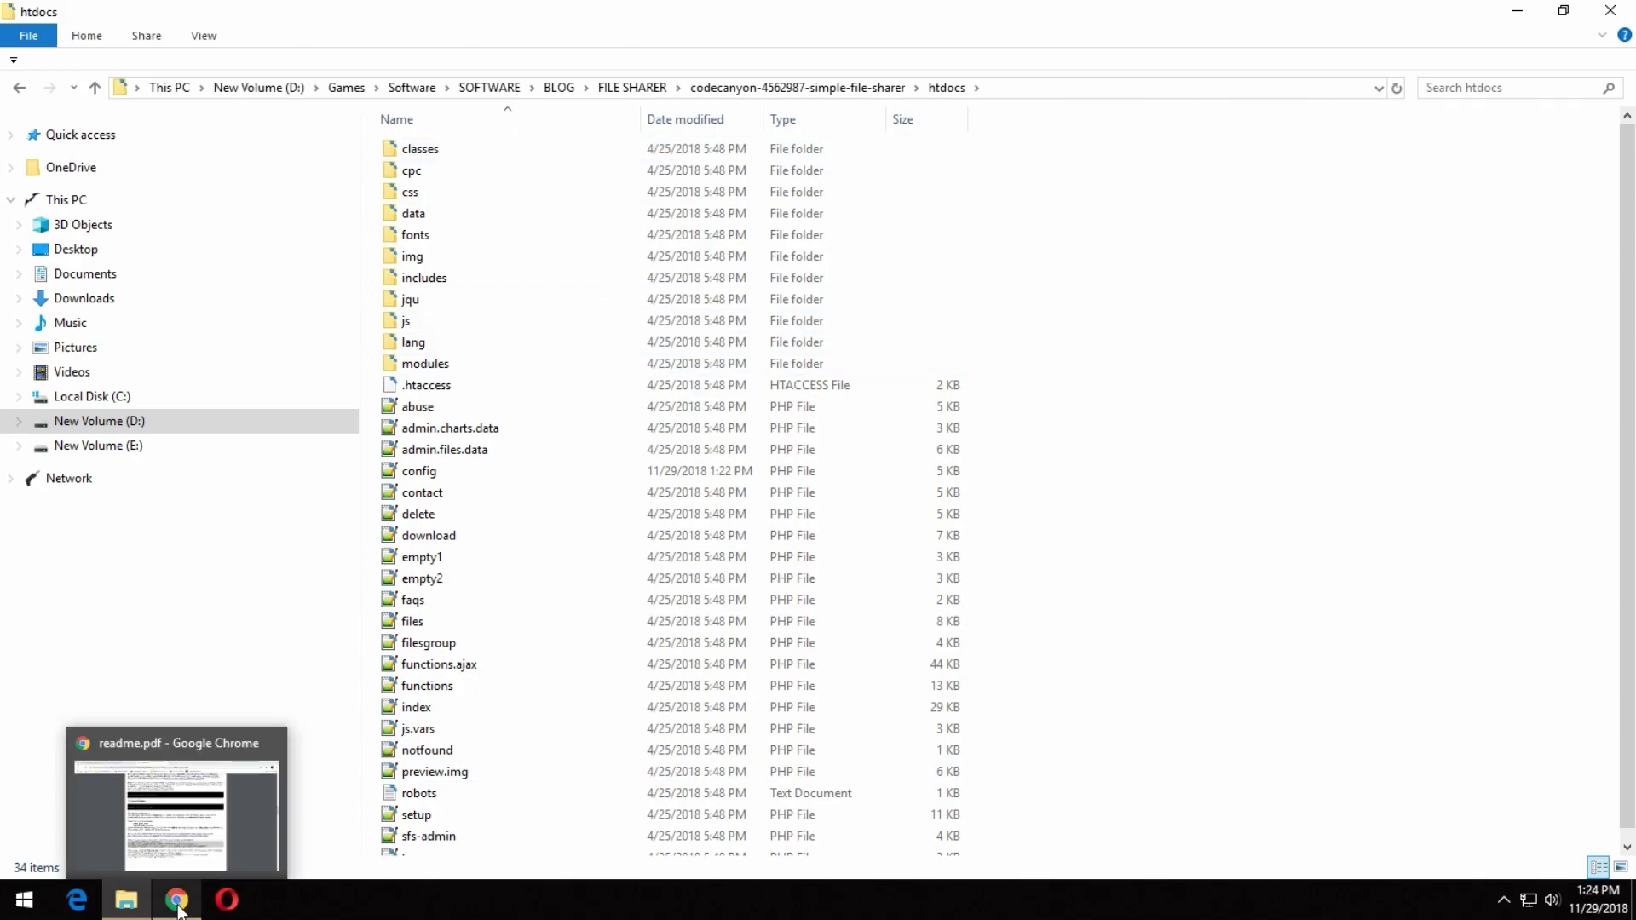
{"action": "left_click", "coordinate": [529, 388]}
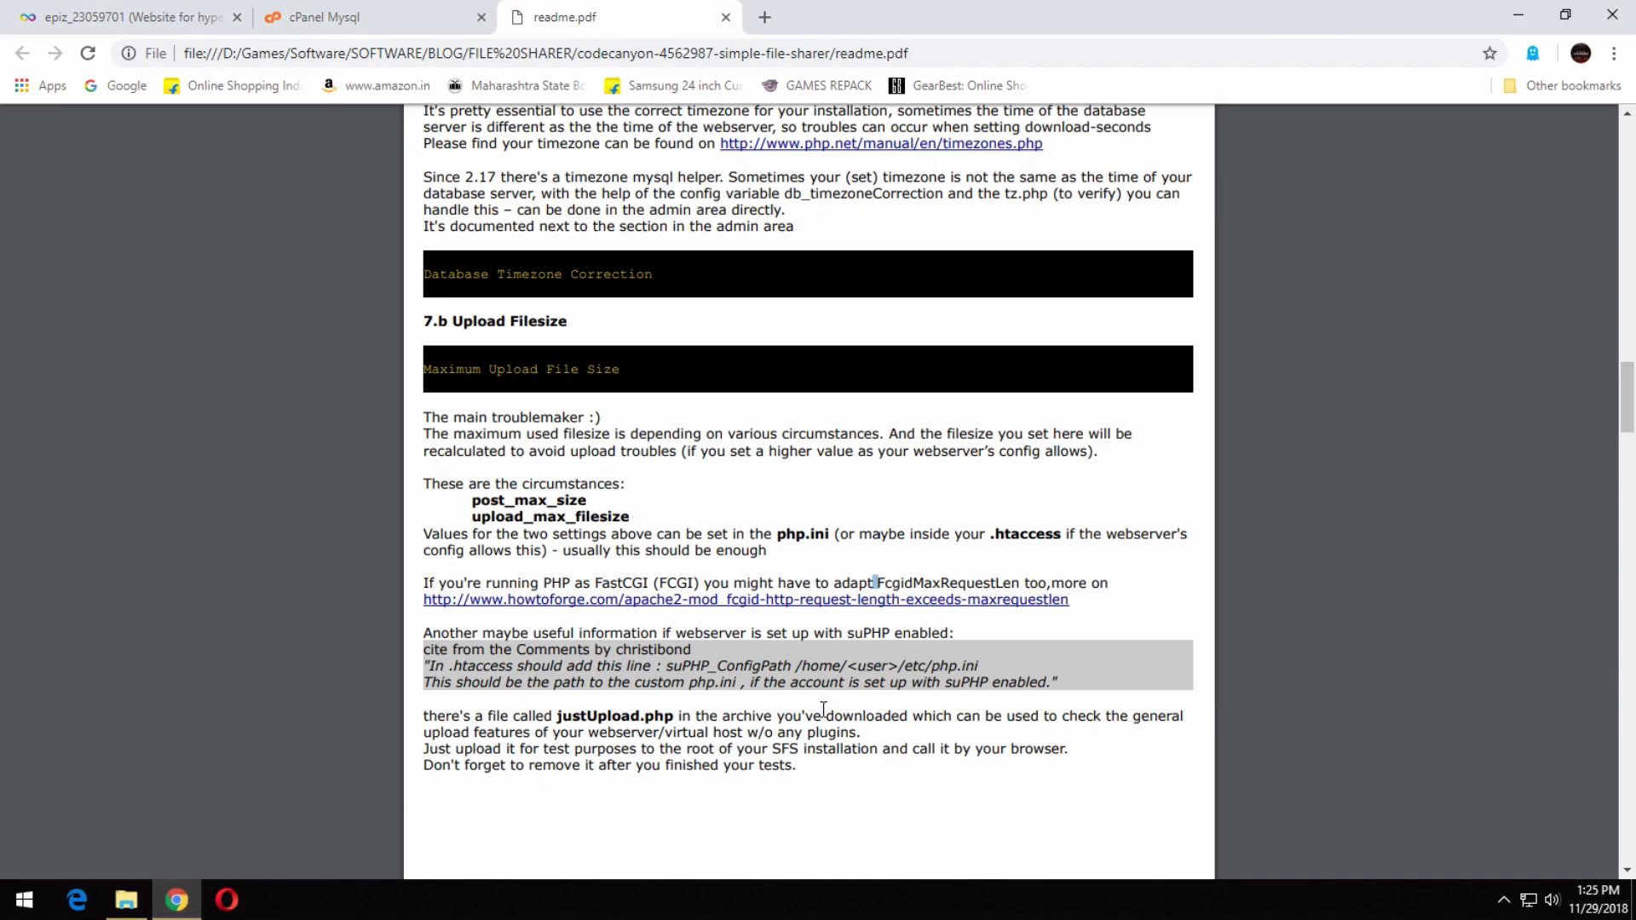
{"action": "left_click", "coordinate": [1049, 729]}
Highlight the quoted suPHP lines, compare them with the htdocs files, then scroll down to page 4.
{"action": "left_click_drag", "start_coordinate": [910, 666], "coordinate": [994, 682]}
{"action": "left_click", "coordinate": [109, 910]}
{"action": "left_click", "coordinate": [942, 336]}
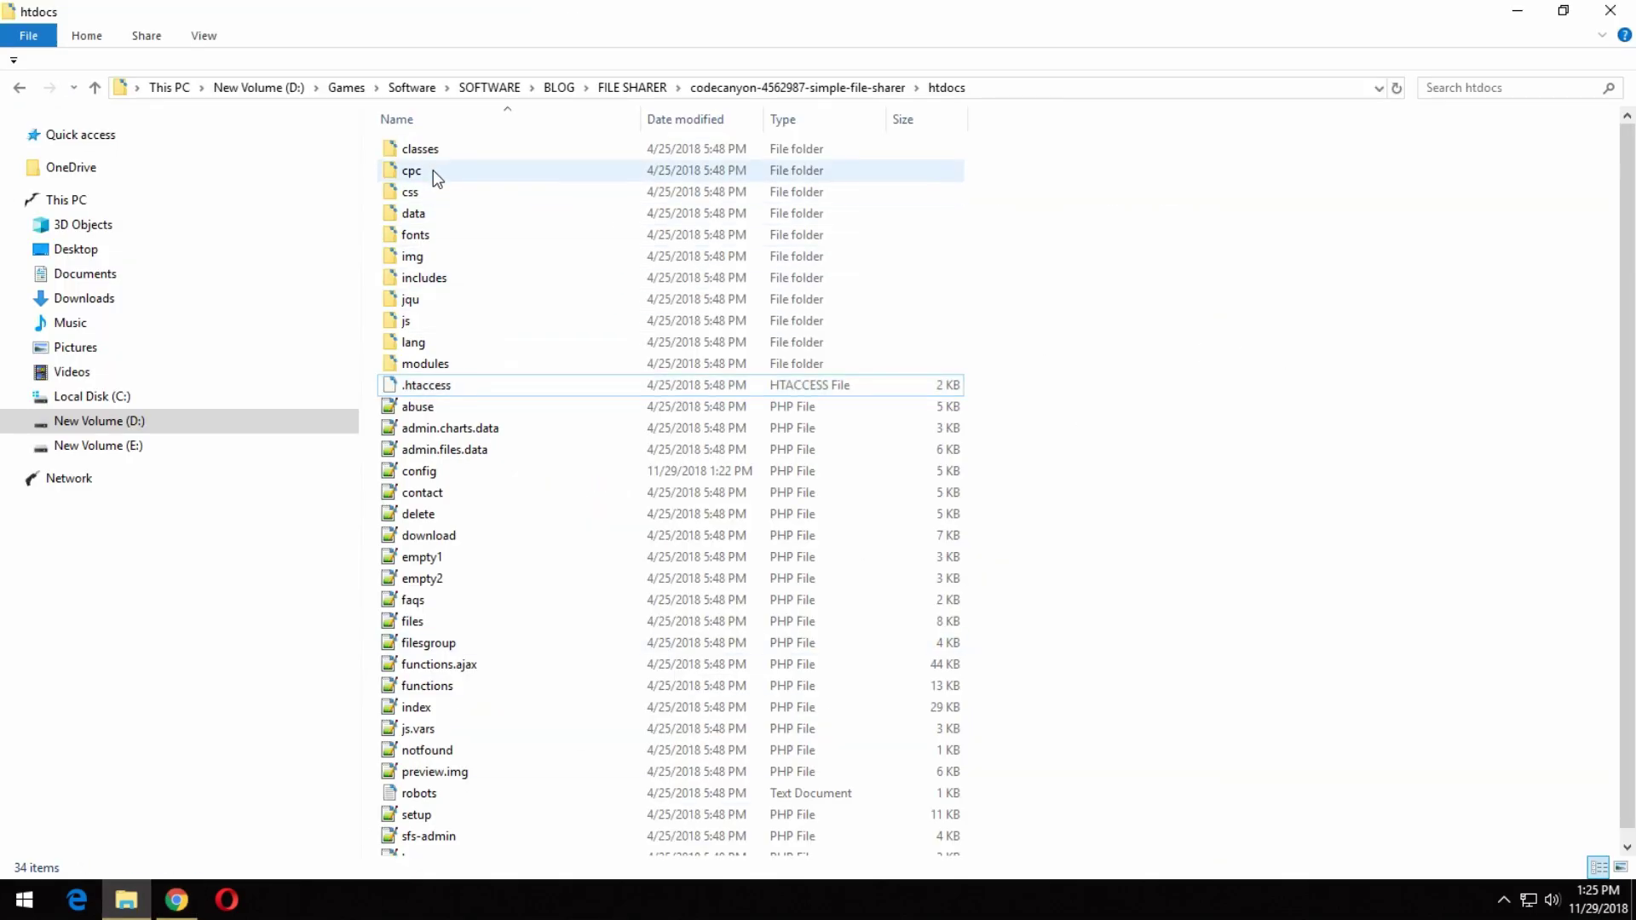
{"action": "key", "text": "e"}
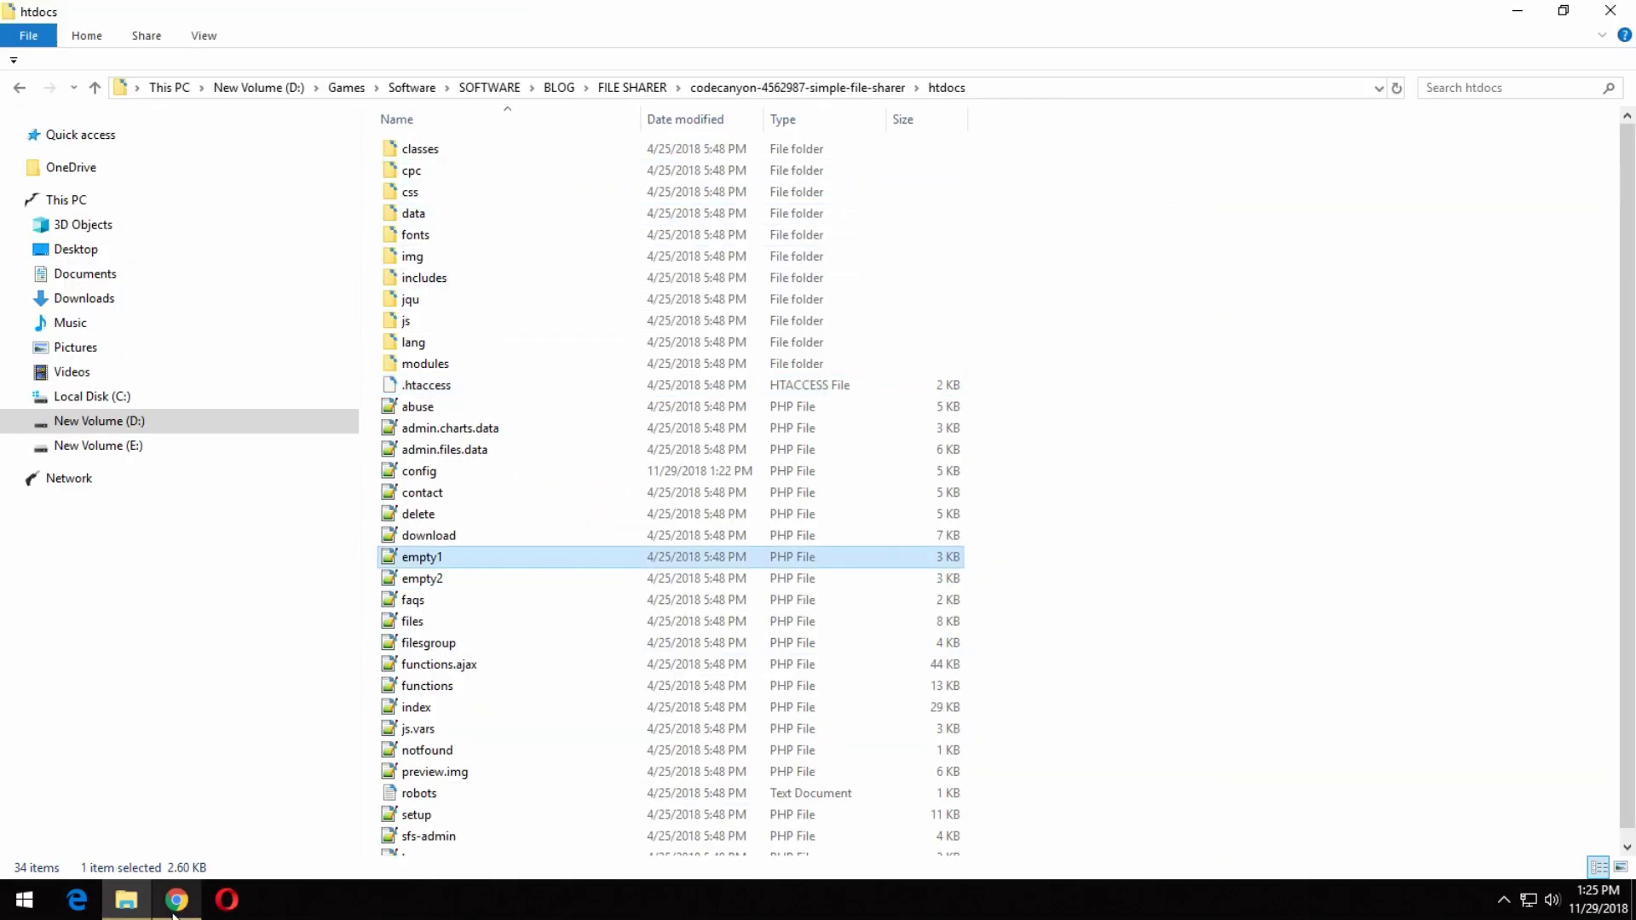
{"action": "left_click", "coordinate": [177, 900]}
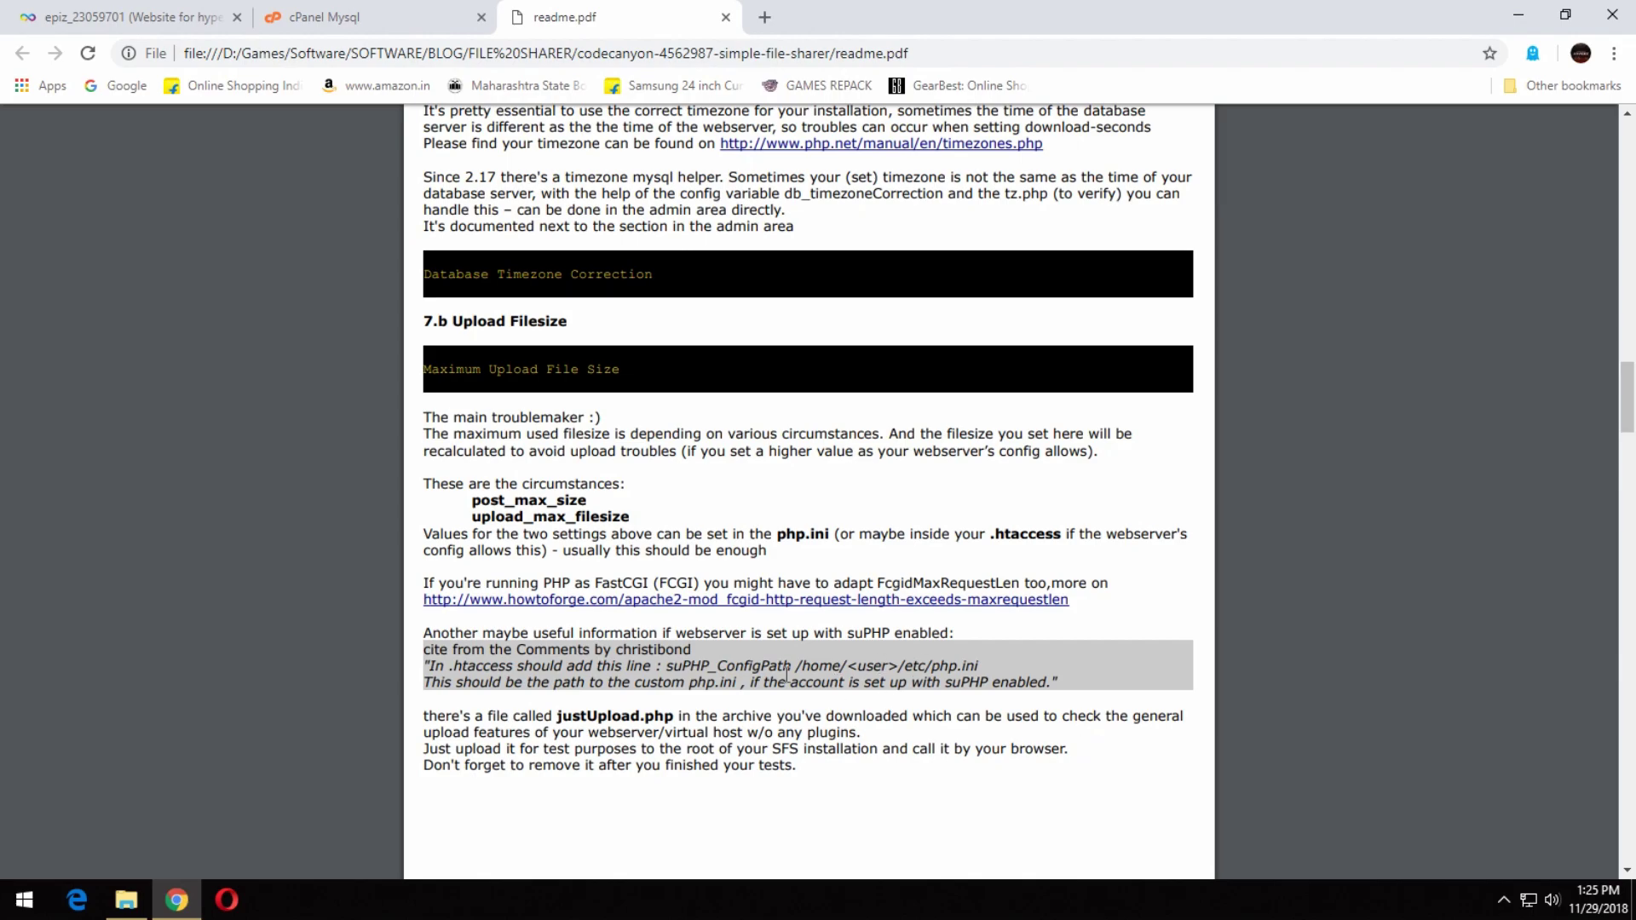
{"action": "left_click", "coordinate": [126, 900]}
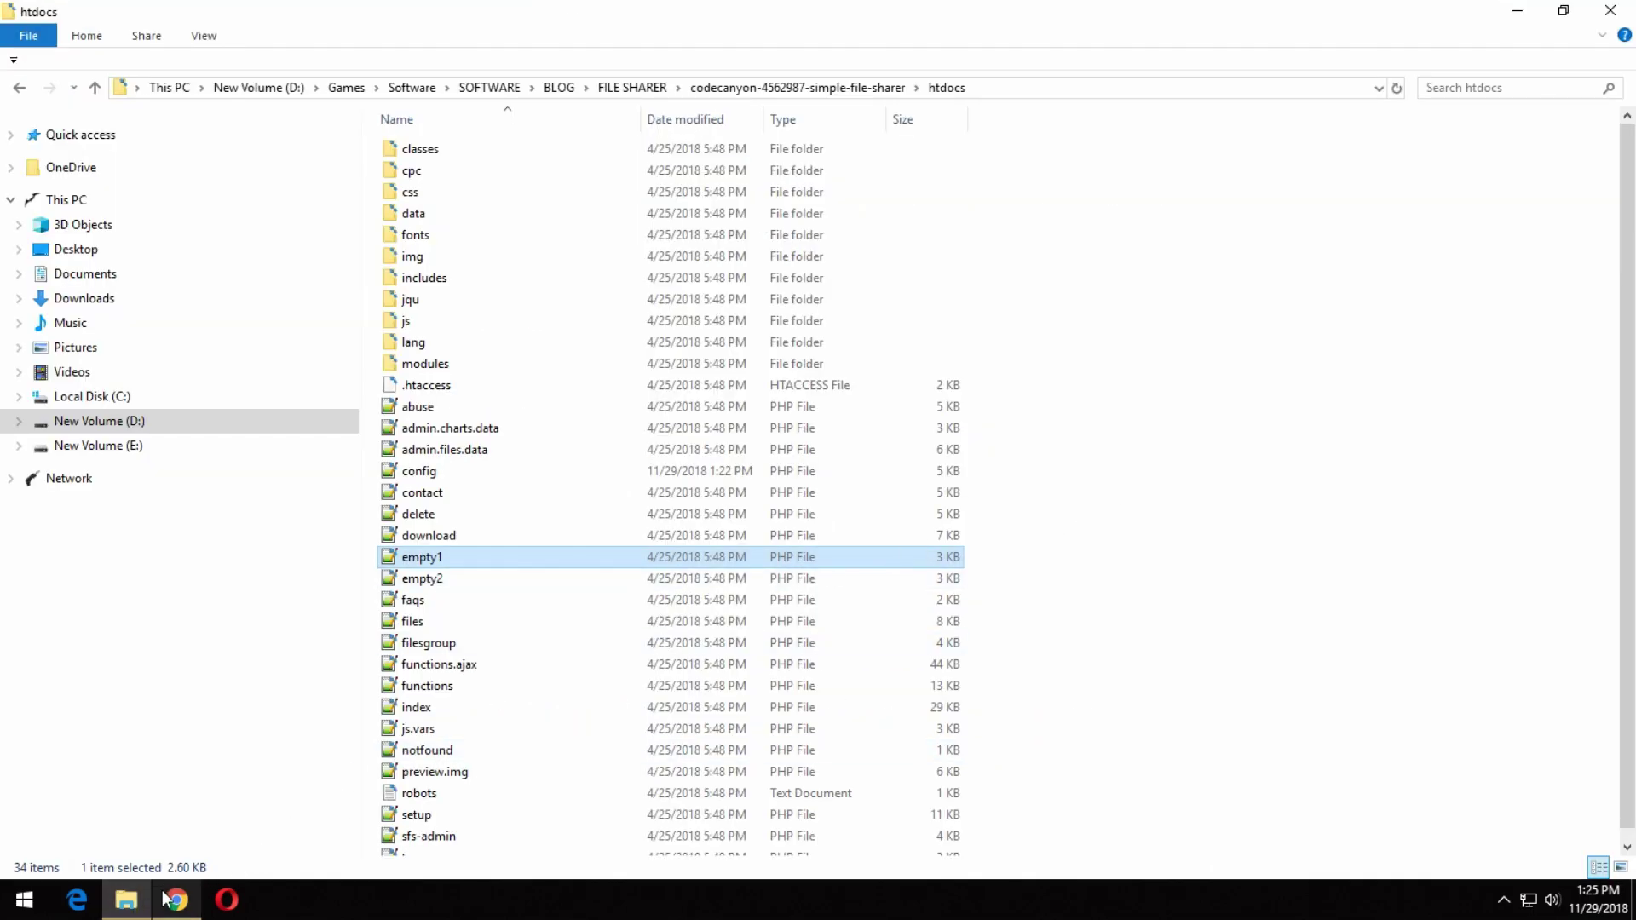
{"action": "left_click", "coordinate": [176, 900]}
{"action": "scroll", "coordinate": [1628, 449], "scroll_direction": "down", "scroll_amount": 5}
Read section 7.b.1 nginx upload size and section 7.c bitly/adfly Short URLs, highlighting the adf.ly sentence.
{"action": "left_click_drag", "start_coordinate": [1627, 448], "coordinate": [1627, 524]}
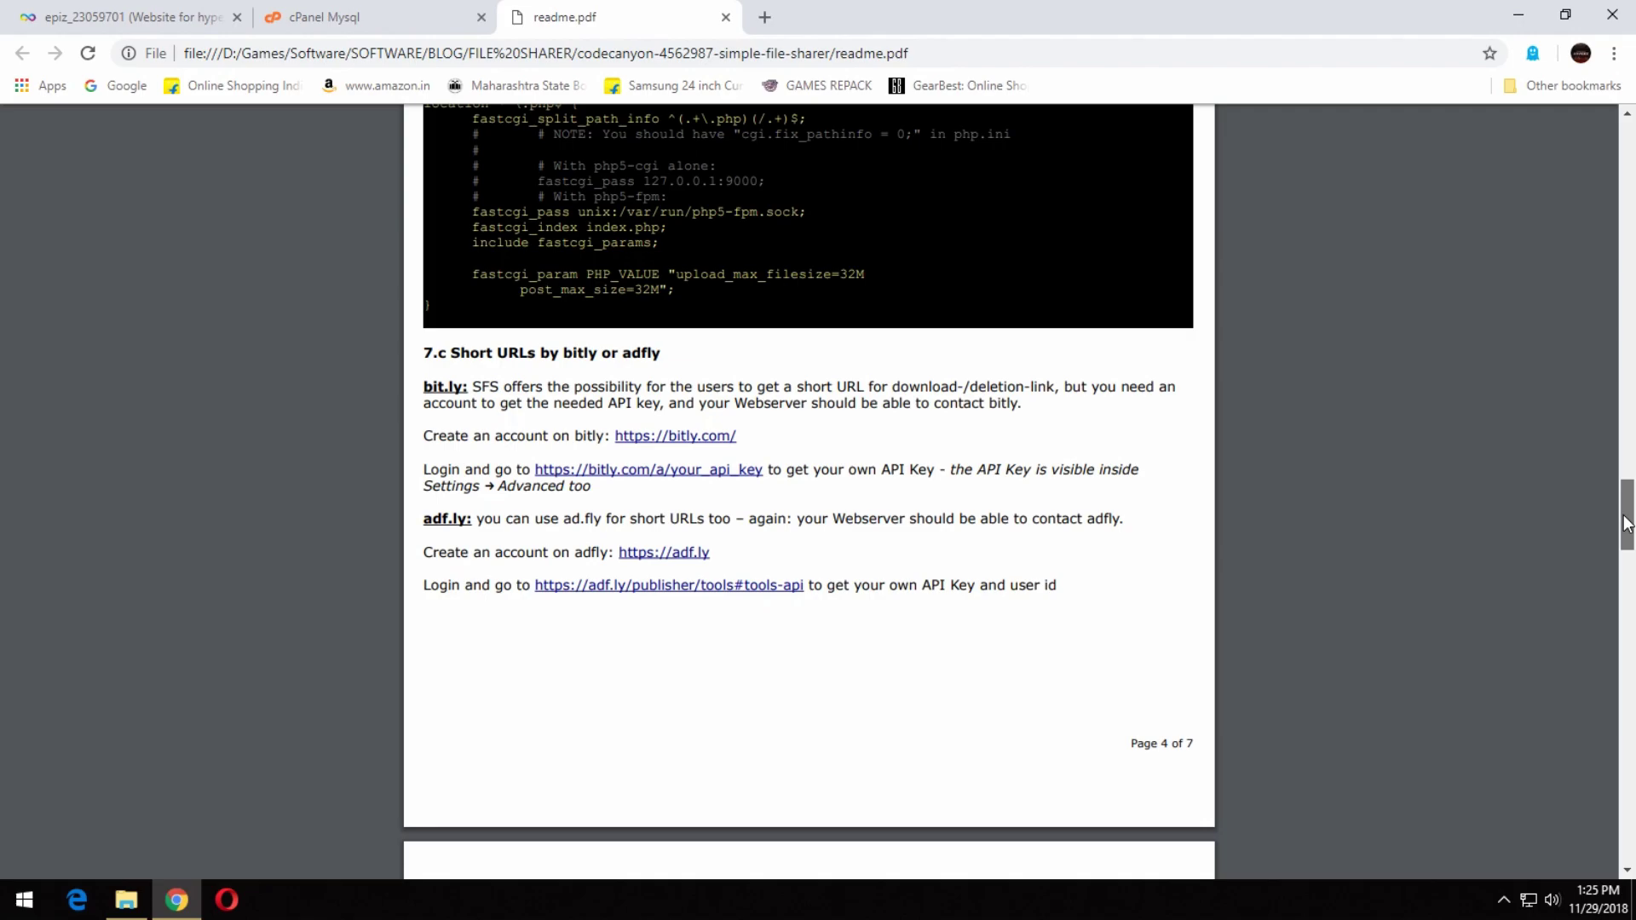
{"action": "left_click_drag", "start_coordinate": [1116, 391], "coordinate": [1180, 388]}
{"action": "left_click_drag", "start_coordinate": [554, 404], "coordinate": [995, 409]}
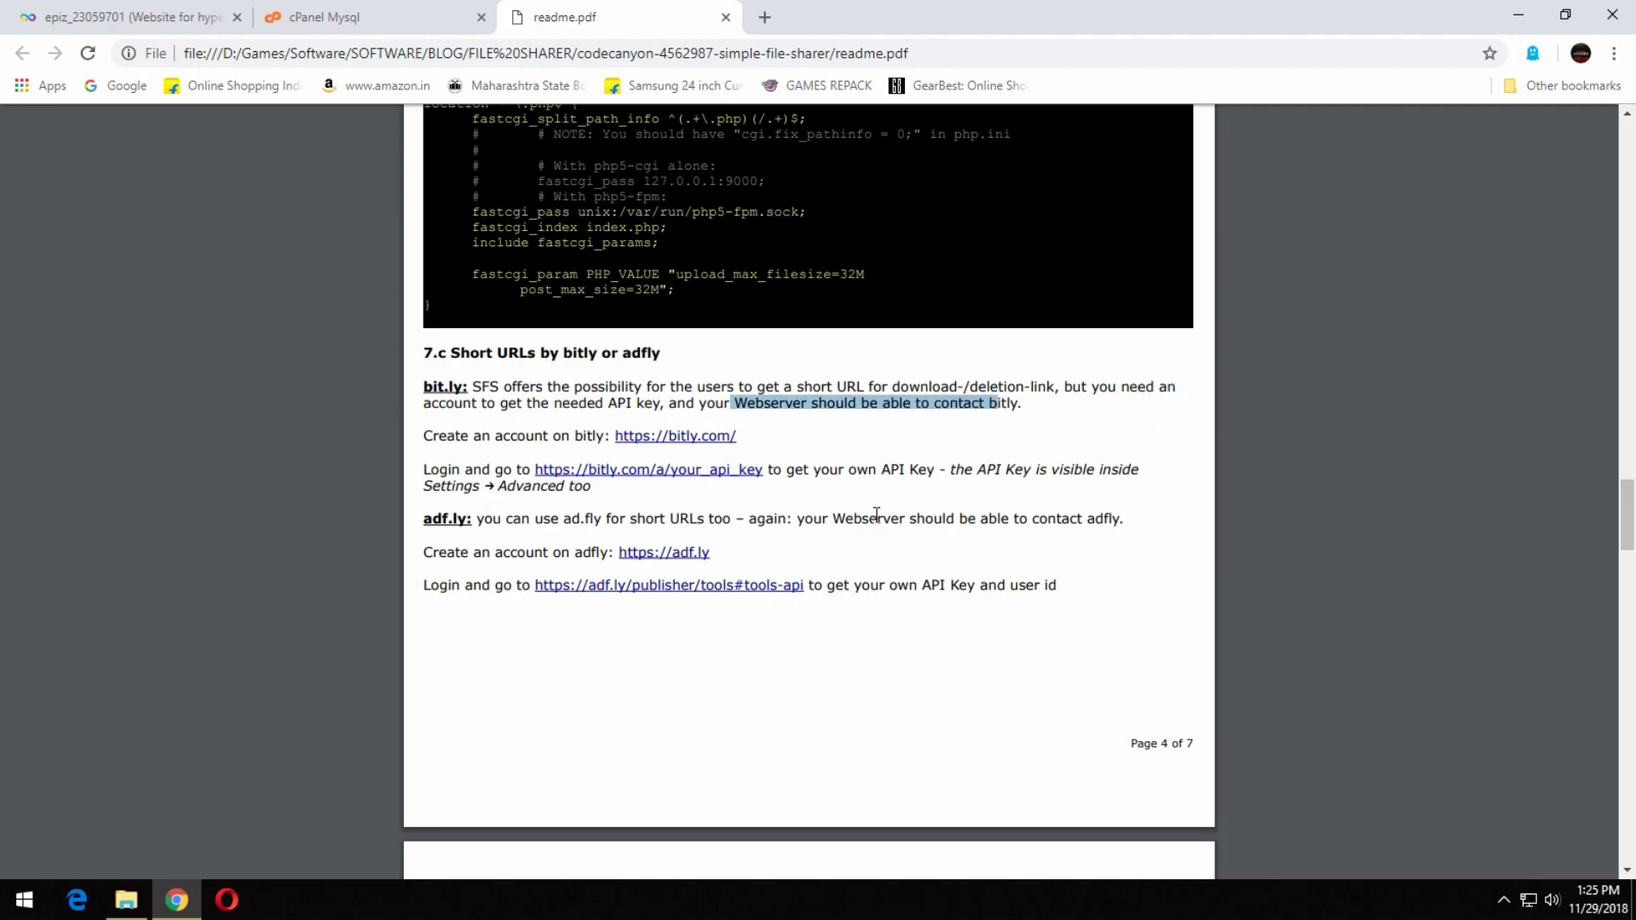
{"action": "left_click_drag", "start_coordinate": [750, 521], "coordinate": [943, 522]}
{"action": "left_click", "coordinate": [1193, 567]}
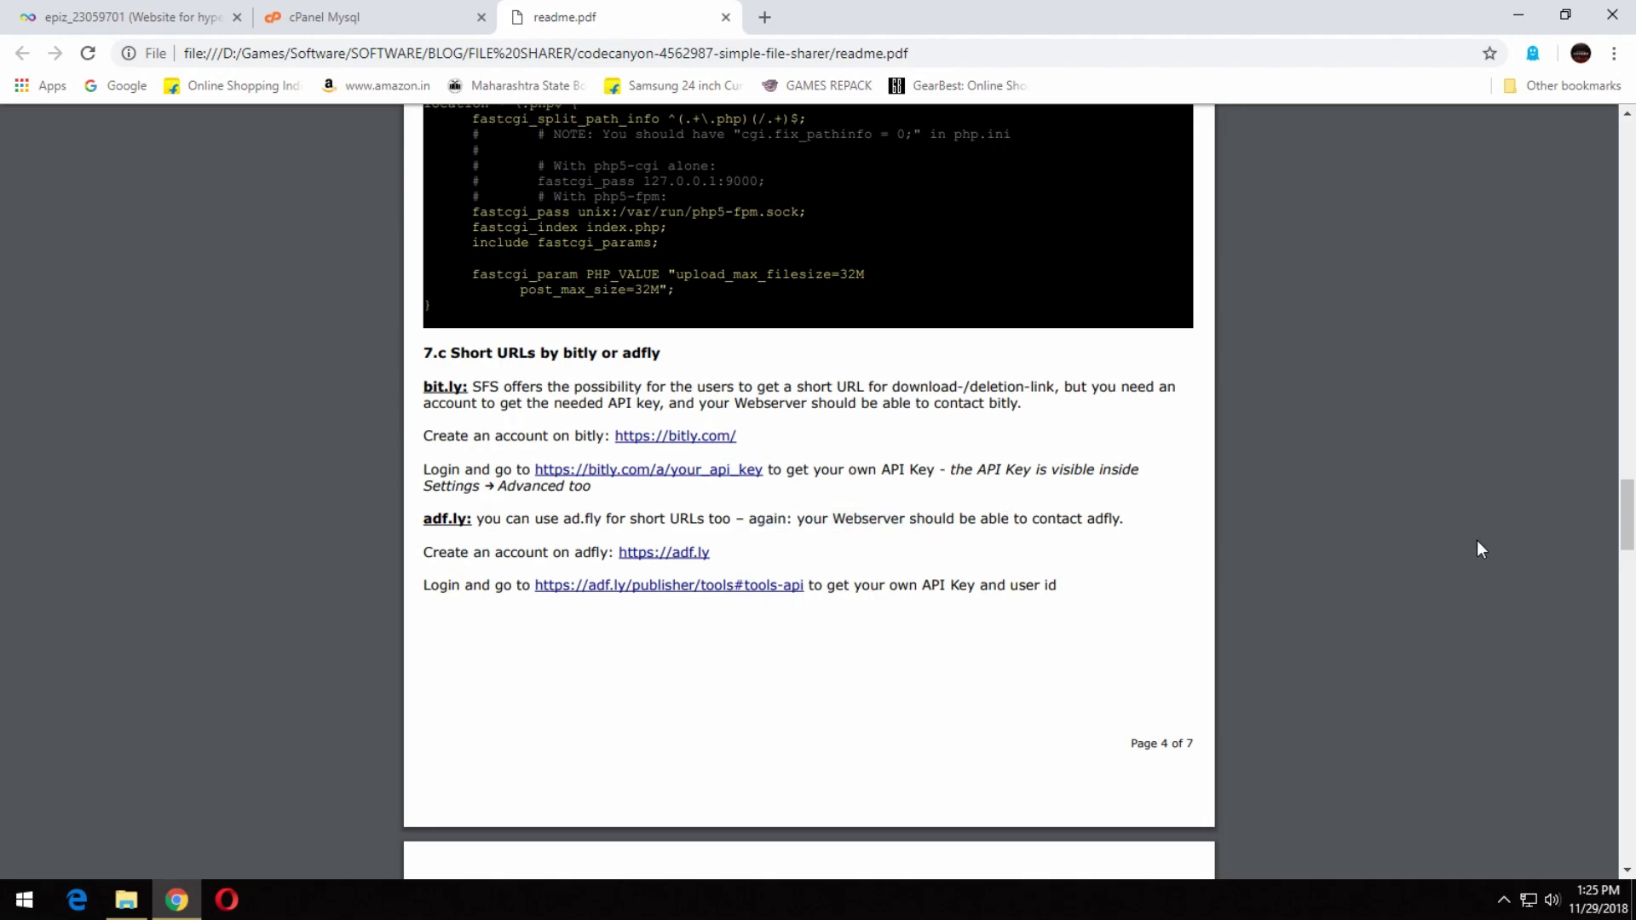
{"action": "mouse_move", "coordinate": [1629, 548]}
{"action": "left_mouse_down"}
{"action": "mouse_move", "coordinate": [1629, 579]}
{"action": "mouse_move", "coordinate": [1630, 549]}
{"action": "left_mouse_up"}
{"action": "left_click_drag", "start_coordinate": [935, 473], "coordinate": [1086, 469]}
{"action": "left_click", "coordinate": [1082, 472]}
{"action": "mouse_move", "coordinate": [1632, 528]}
{"action": "left_mouse_down"}
{"action": "mouse_move", "coordinate": [1633, 486]}
{"action": "mouse_move", "coordinate": [1632, 579]}
{"action": "mouse_move", "coordinate": [1630, 529]}
{"action": "left_mouse_up"}
{"action": "mouse_move", "coordinate": [1627, 515]}
{"action": "left_mouse_down"}
{"action": "mouse_move", "coordinate": [1631, 480]}
{"action": "mouse_move", "coordinate": [1629, 831]}
{"action": "mouse_move", "coordinate": [1590, 788]}
{"action": "mouse_move", "coordinate": [1630, 673]}
{"action": "mouse_move", "coordinate": [1632, 442]}
{"action": "mouse_move", "coordinate": [1631, 492]}
{"action": "left_mouse_up"}
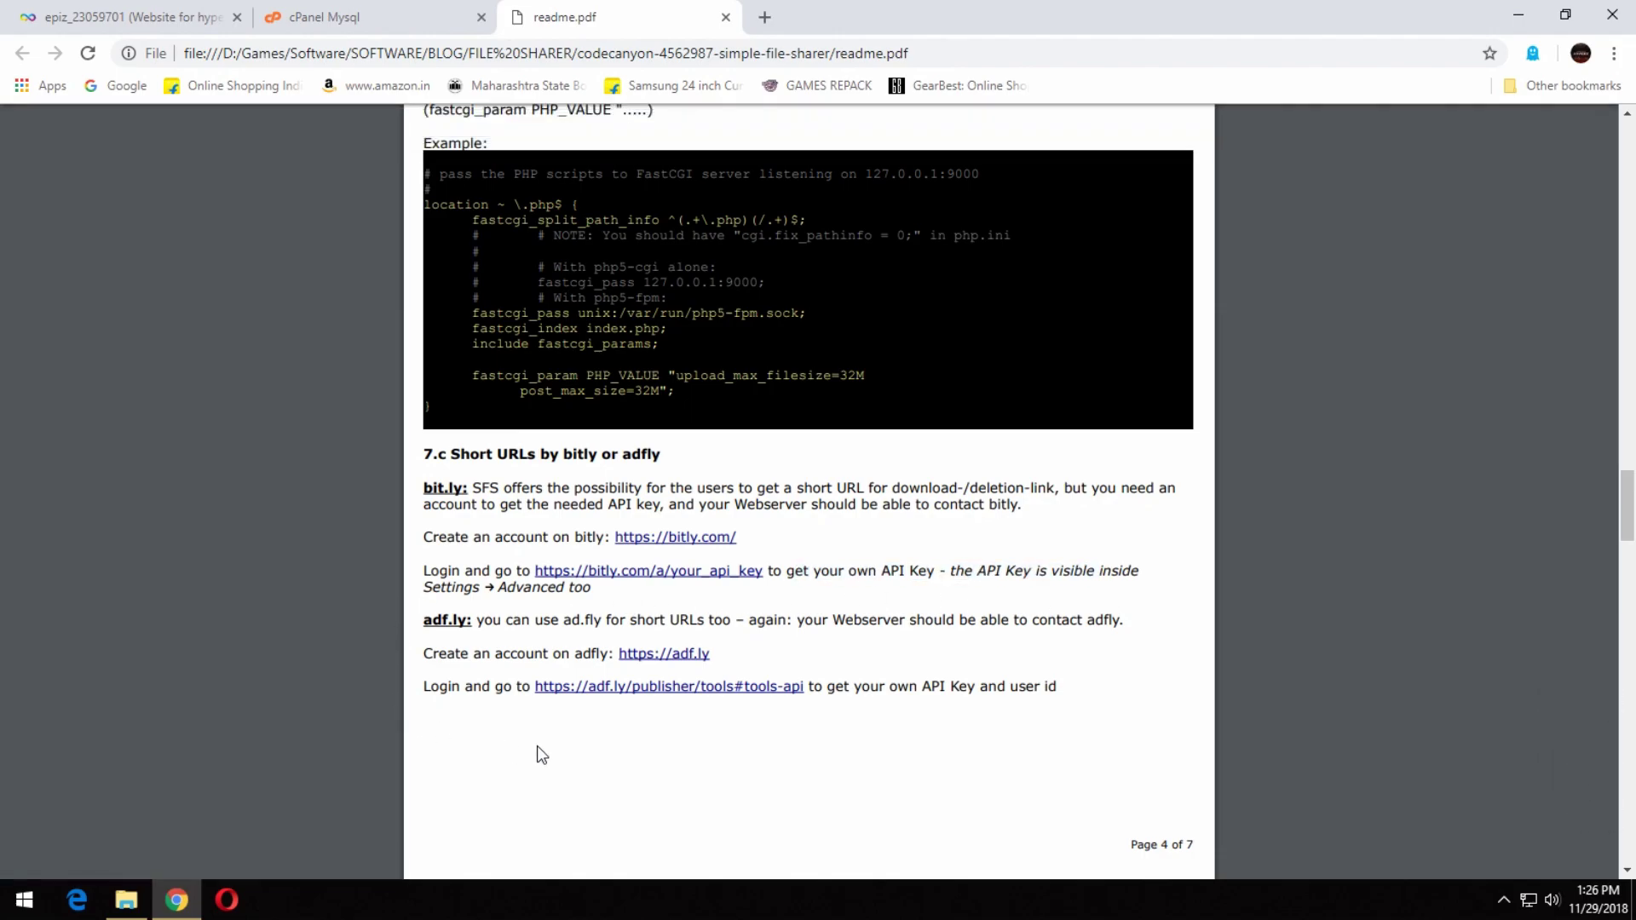
Scroll back to the 7.b Upload Filesize notes and launch FileZilla from the Start search.
{"action": "scroll", "coordinate": [1074, 701], "scroll_direction": "up", "scroll_amount": 7}
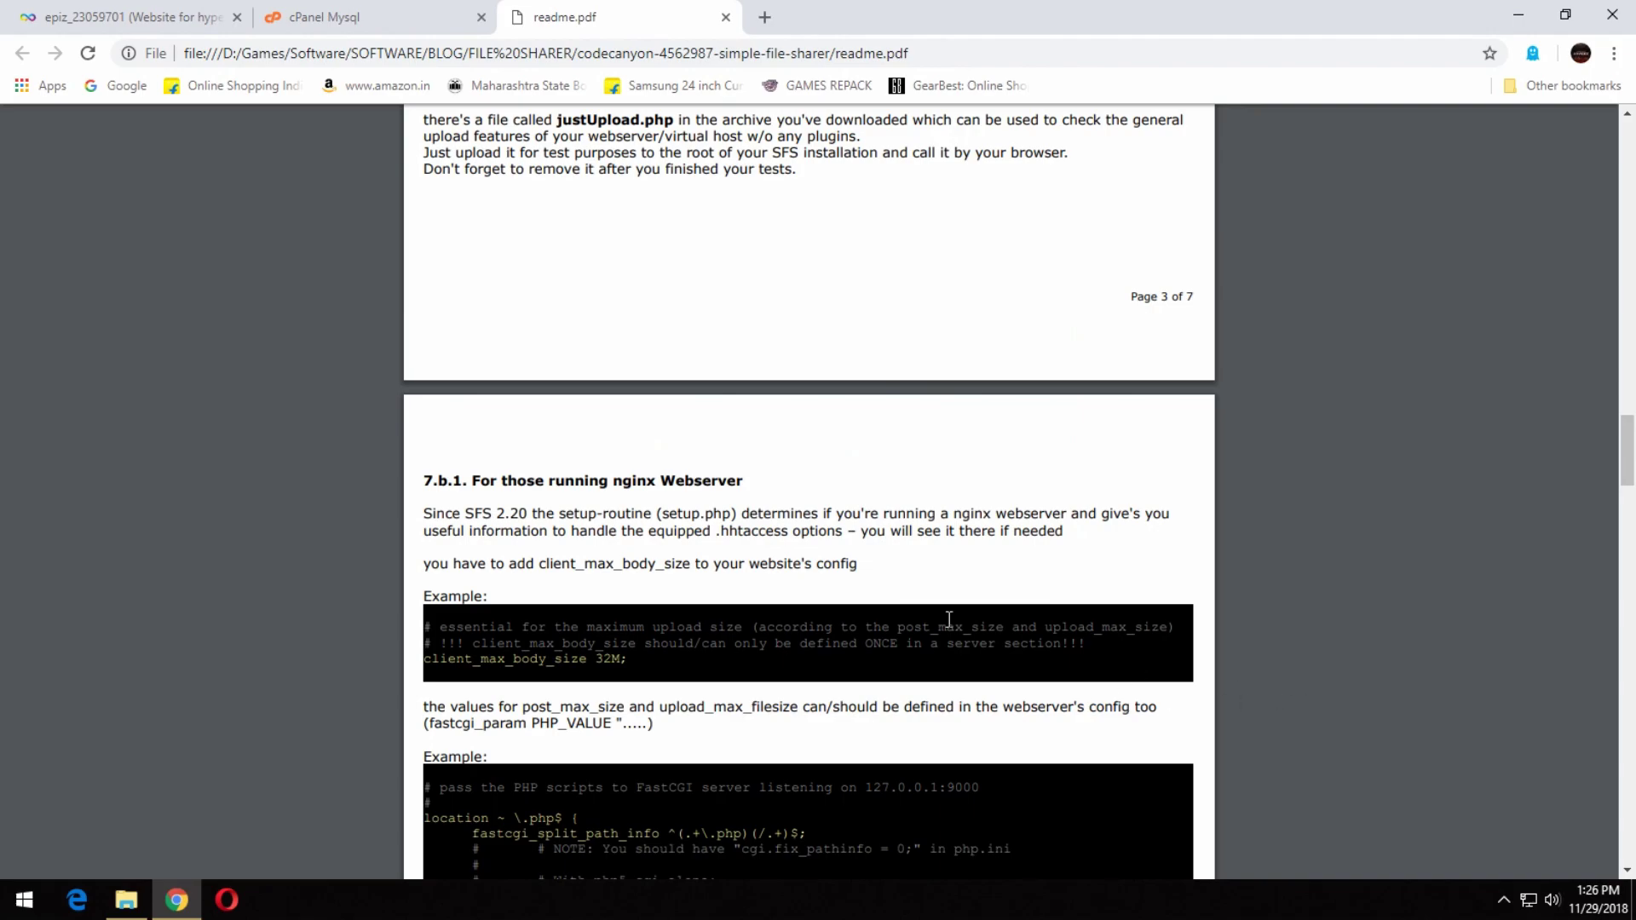
{"action": "scroll", "coordinate": [1170, 545], "scroll_direction": "down", "scroll_amount": 1}
{"action": "left_click_drag", "start_coordinate": [1629, 492], "coordinate": [1629, 435]}
{"action": "key", "text": "super"}
{"action": "type", "text": "fil"}
{"action": "left_click", "coordinate": [277, 402]}
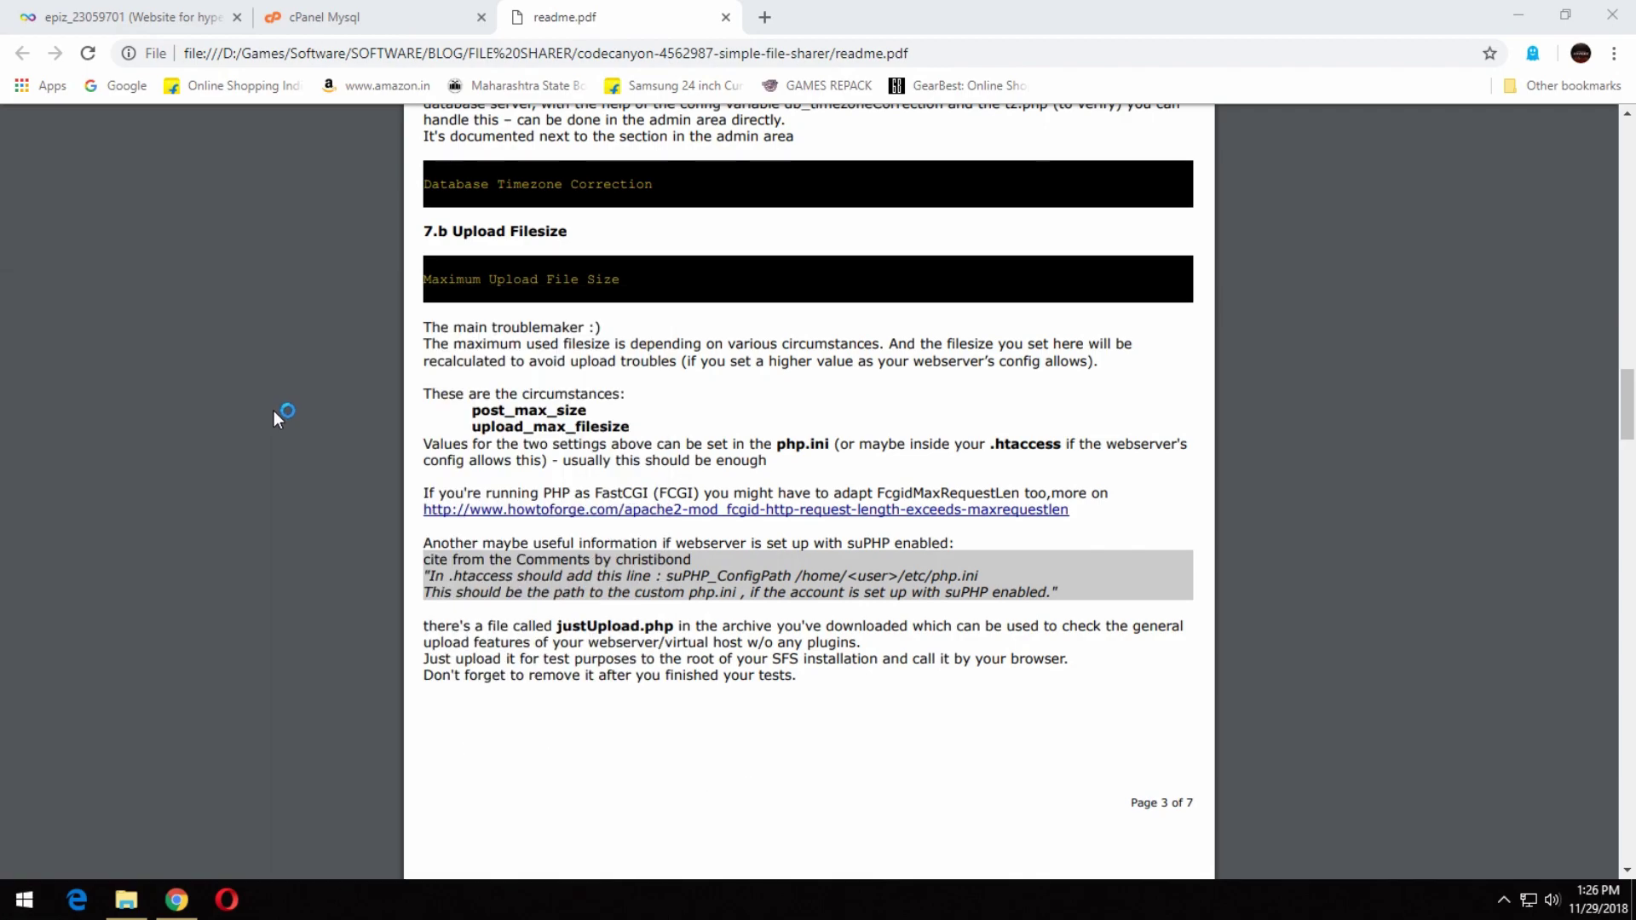
Open the local and server htdocs folders, upload all local files, then load sharer.epizy.com/setup.php in Chrome.
{"action": "double_click", "coordinate": [274, 305]}
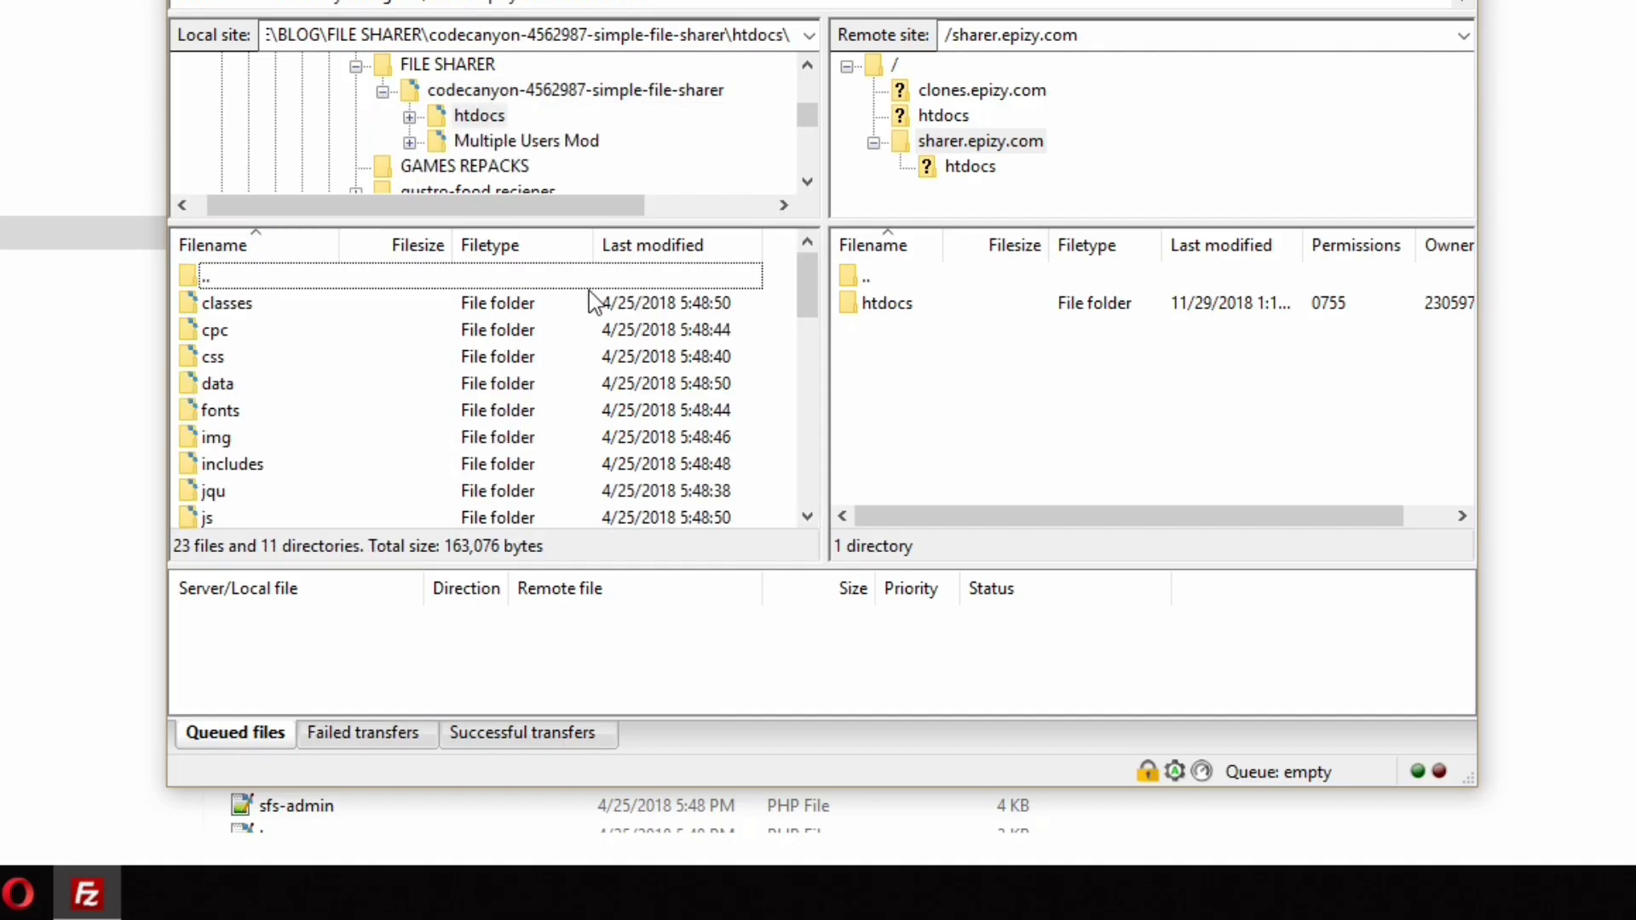
{"action": "left_click", "coordinate": [899, 317]}
{"action": "double_click", "coordinate": [902, 317]}
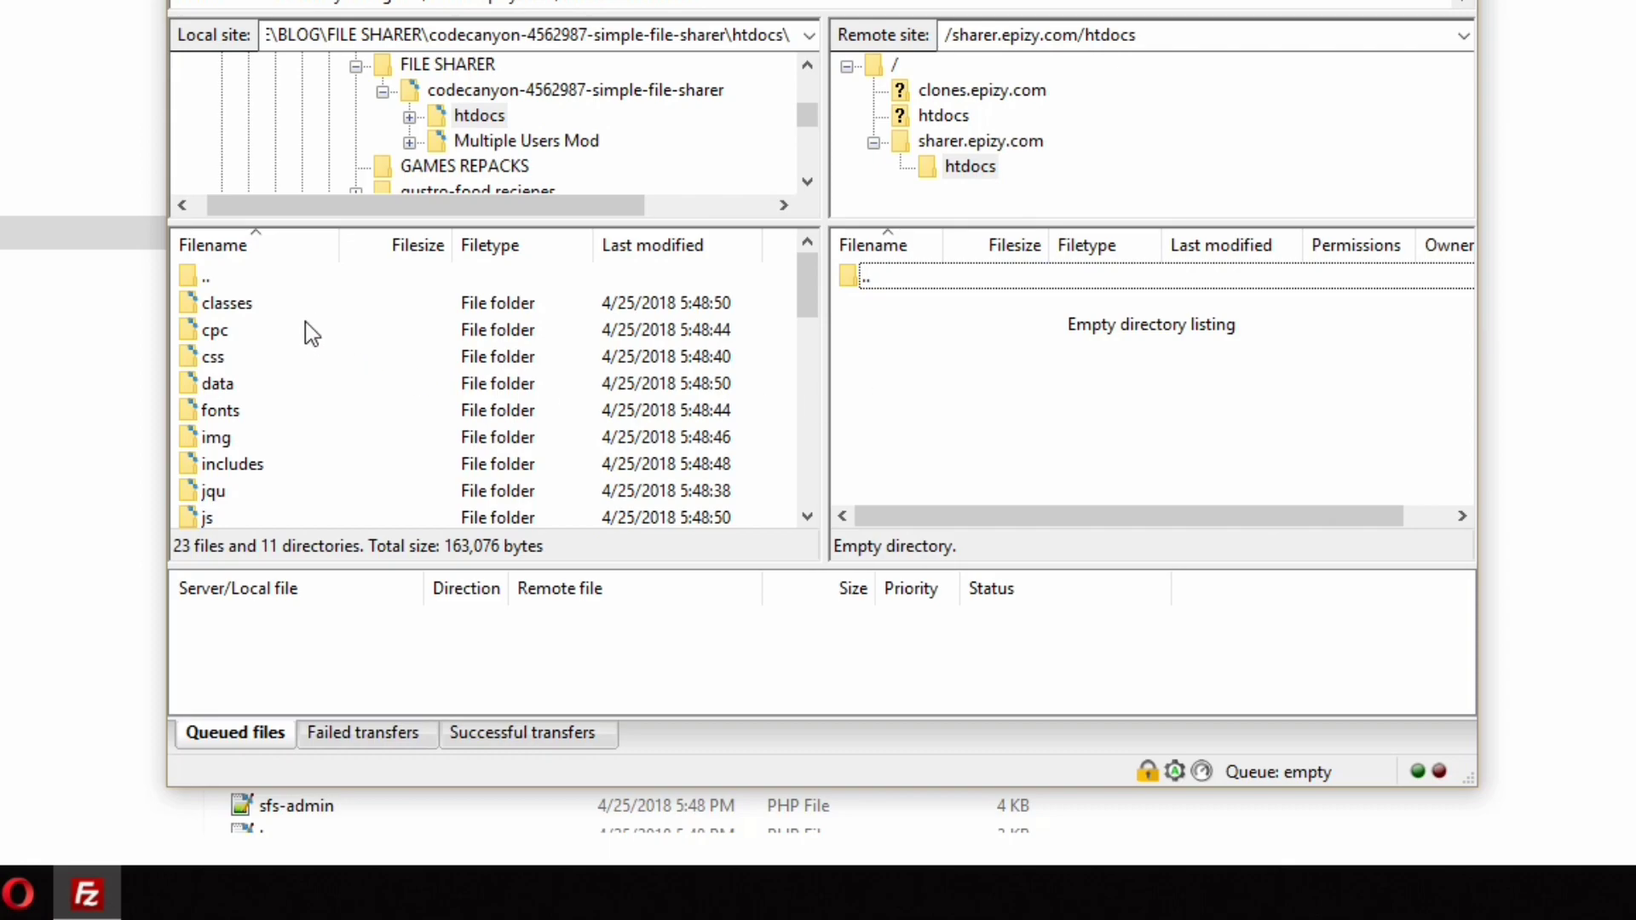
{"action": "left_click", "coordinate": [327, 310]}
{"action": "left_click_drag", "start_coordinate": [810, 311], "coordinate": [800, 540]}
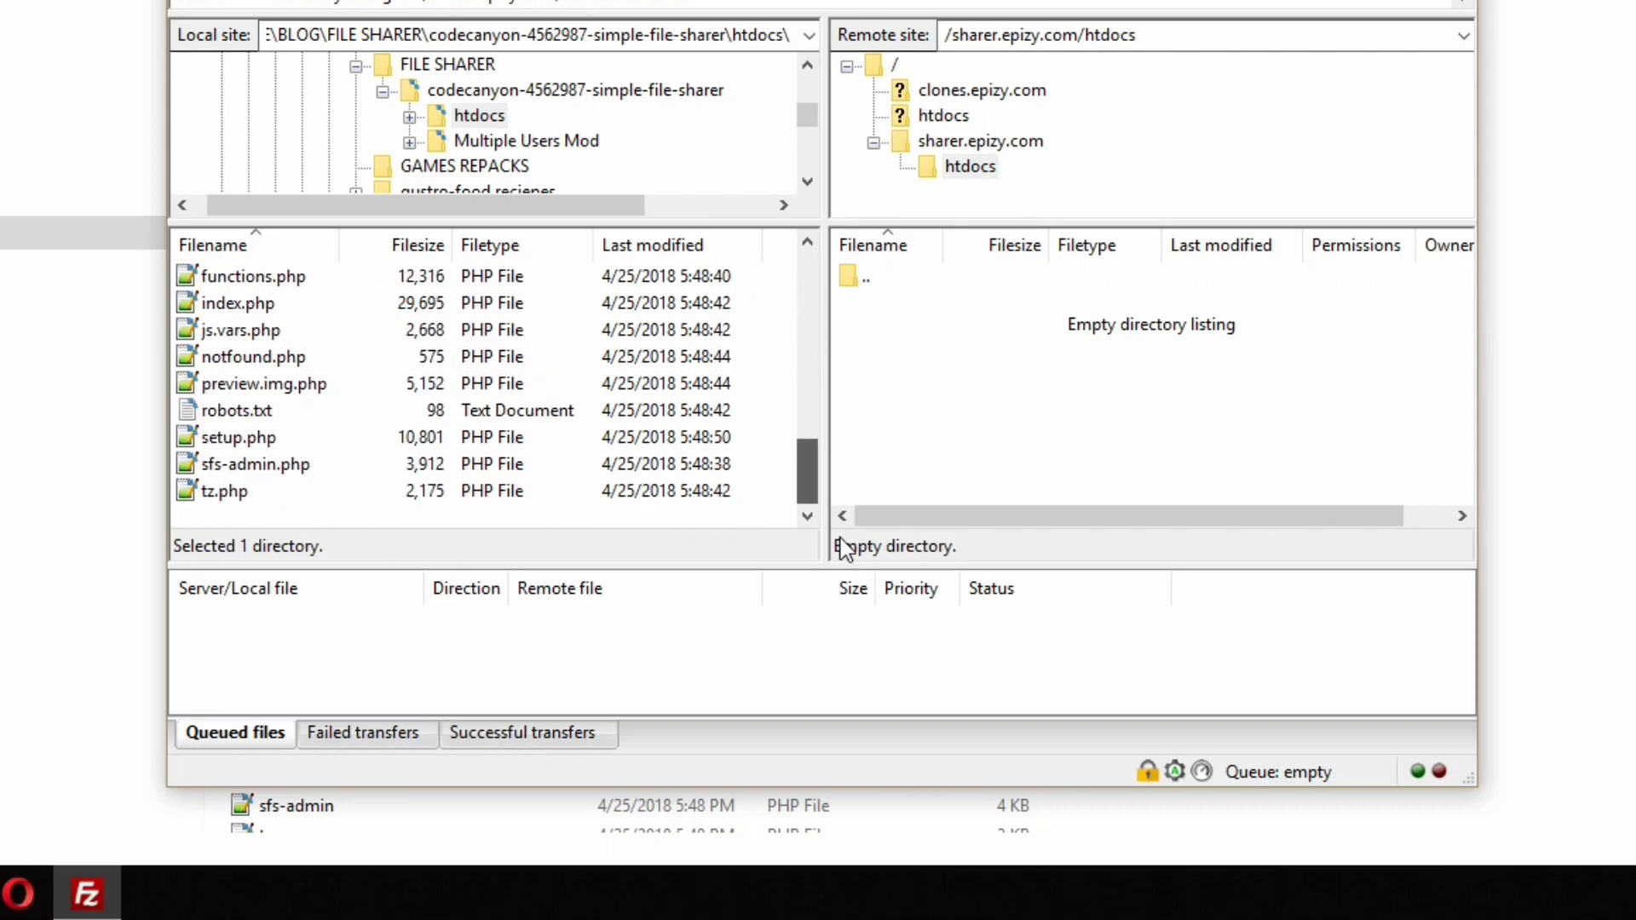
{"action": "left_click", "coordinate": [431, 499], "text": "shift"}
{"action": "left_click_drag", "start_coordinate": [569, 434], "coordinate": [995, 404]}
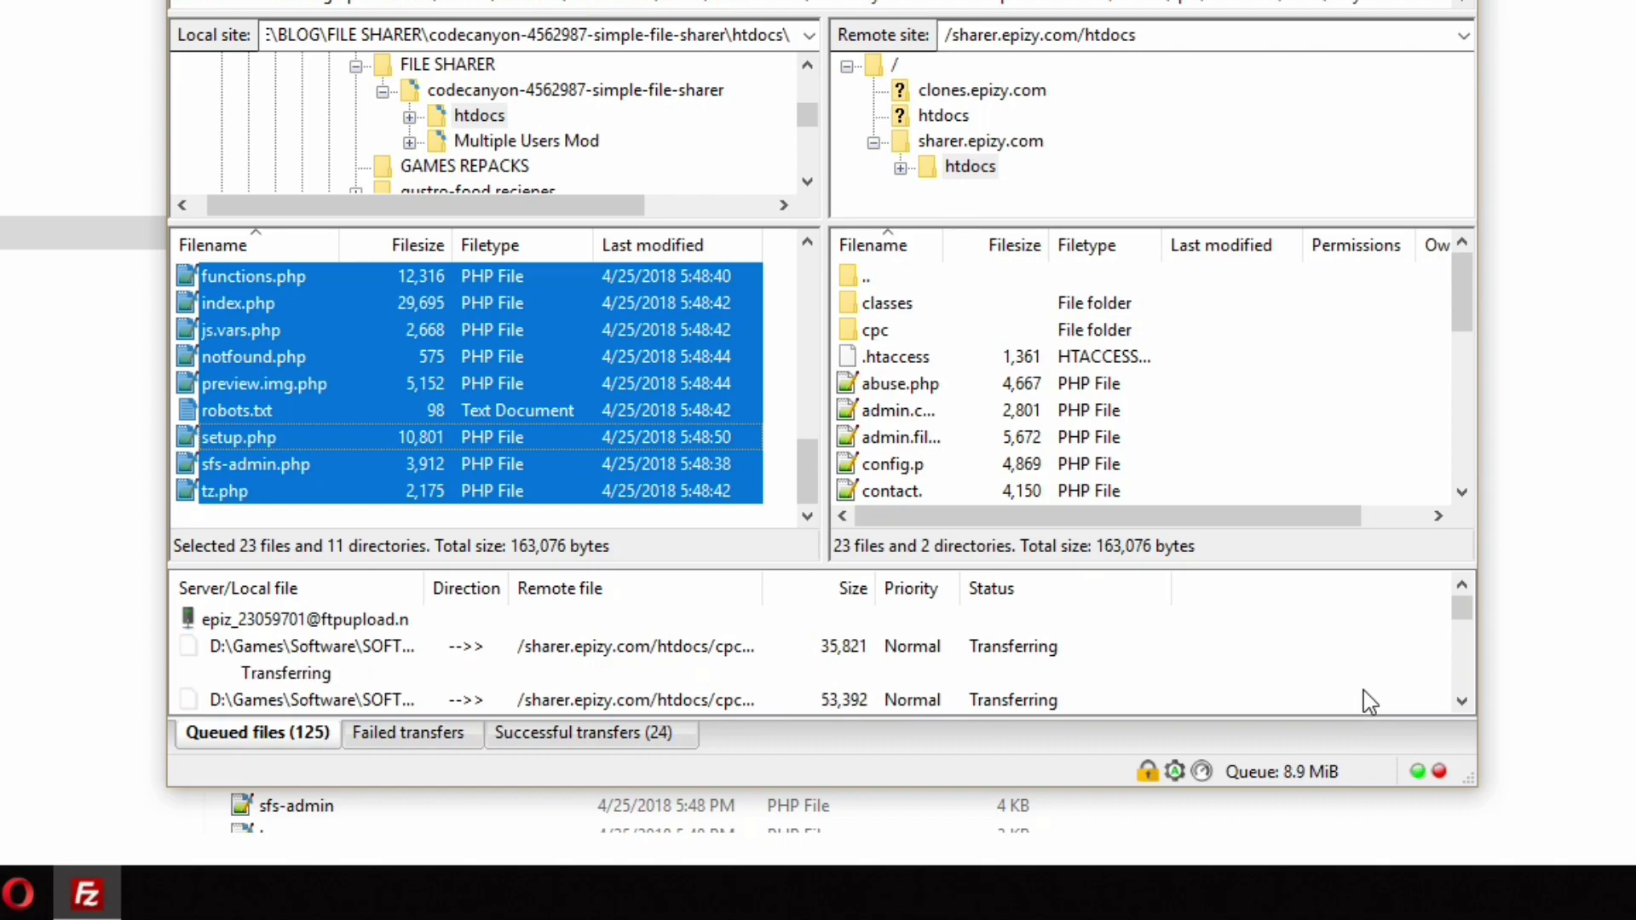
{"action": "mouse_move", "coordinate": [1473, 312]}
{"action": "left_mouse_down"}
{"action": "mouse_move", "coordinate": [1463, 477]}
{"action": "mouse_move", "coordinate": [1462, 334]}
{"action": "left_mouse_up"}
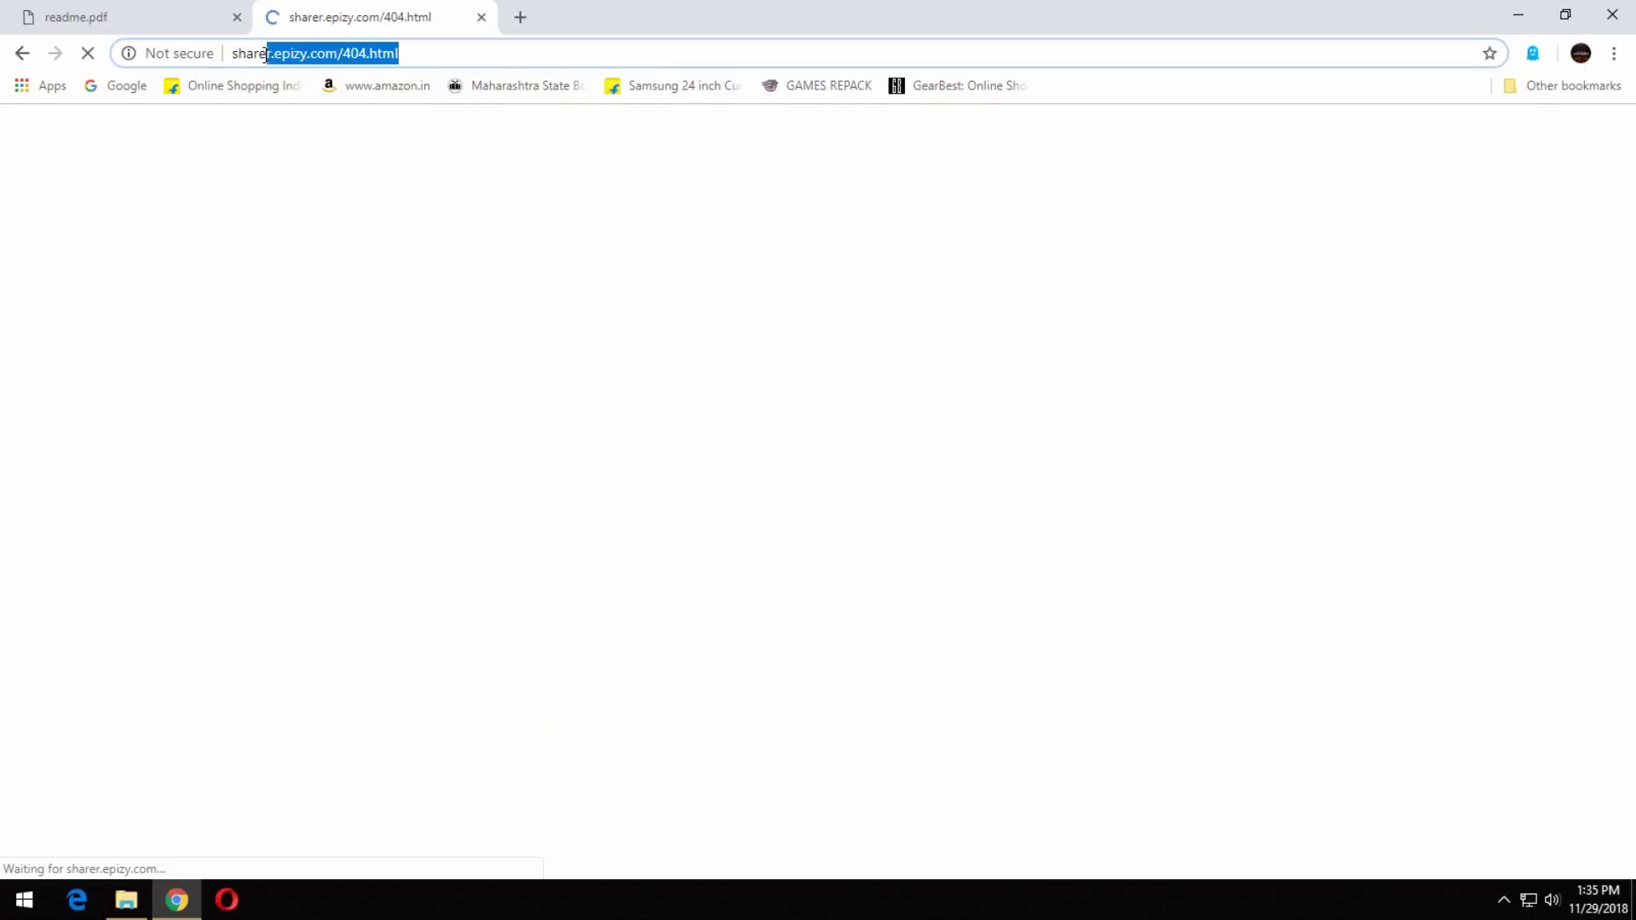
{"action": "left_click_drag", "start_coordinate": [266, 56], "coordinate": [344, 65]}
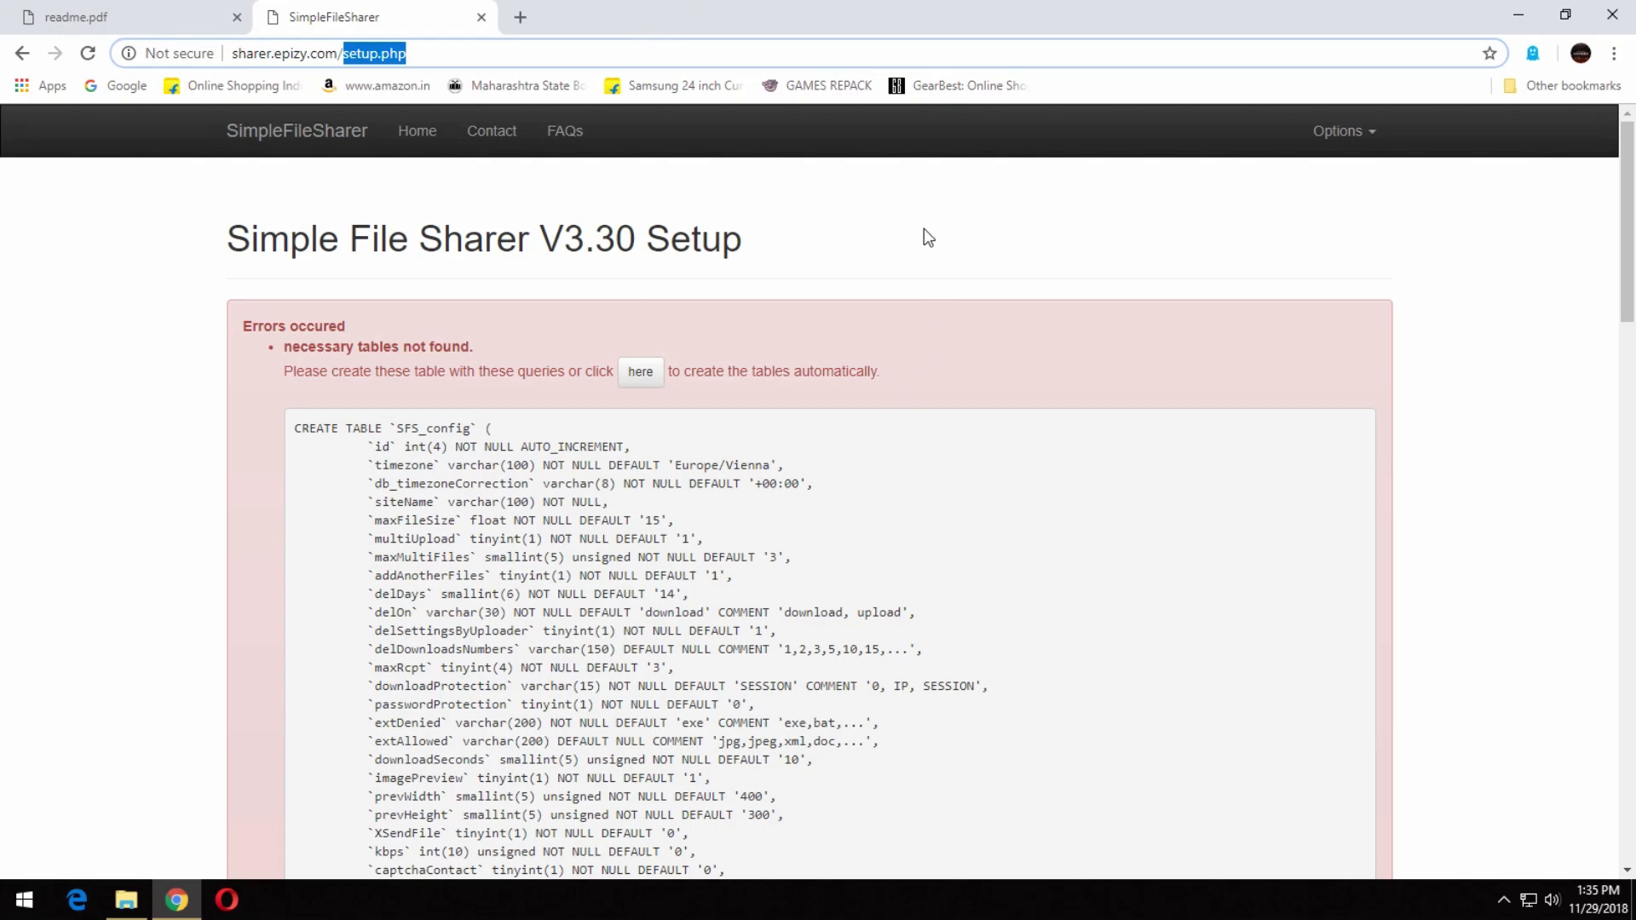
Create the missing database tables automatically so setup reports the database structure found.
{"action": "left_click", "coordinate": [924, 229]}
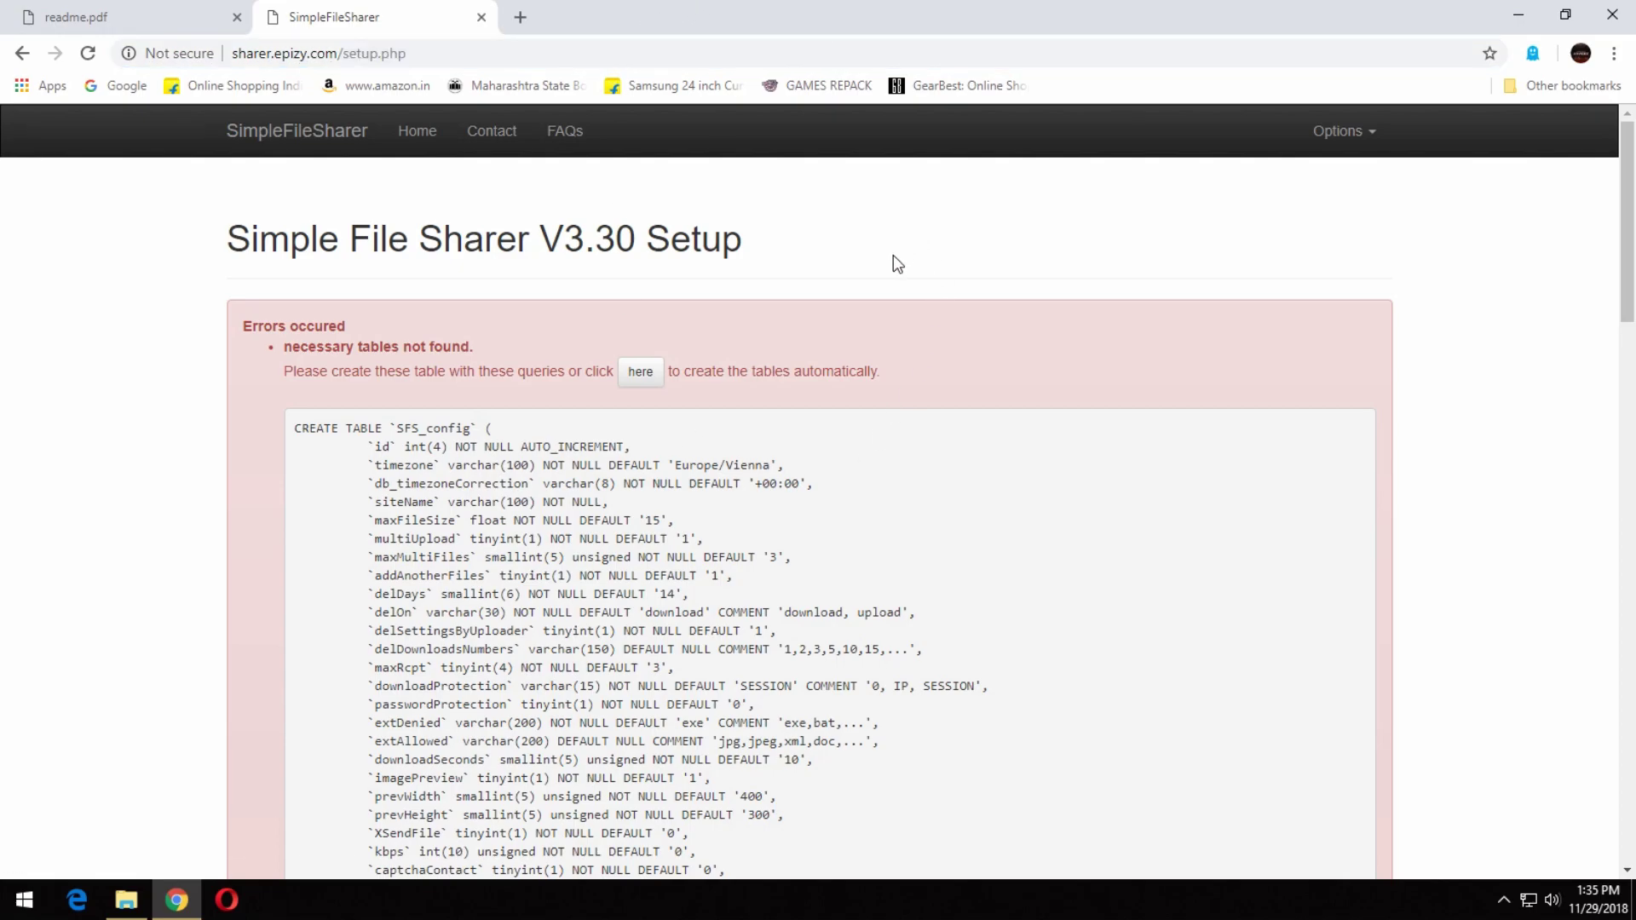
{"action": "left_click", "coordinate": [640, 375]}
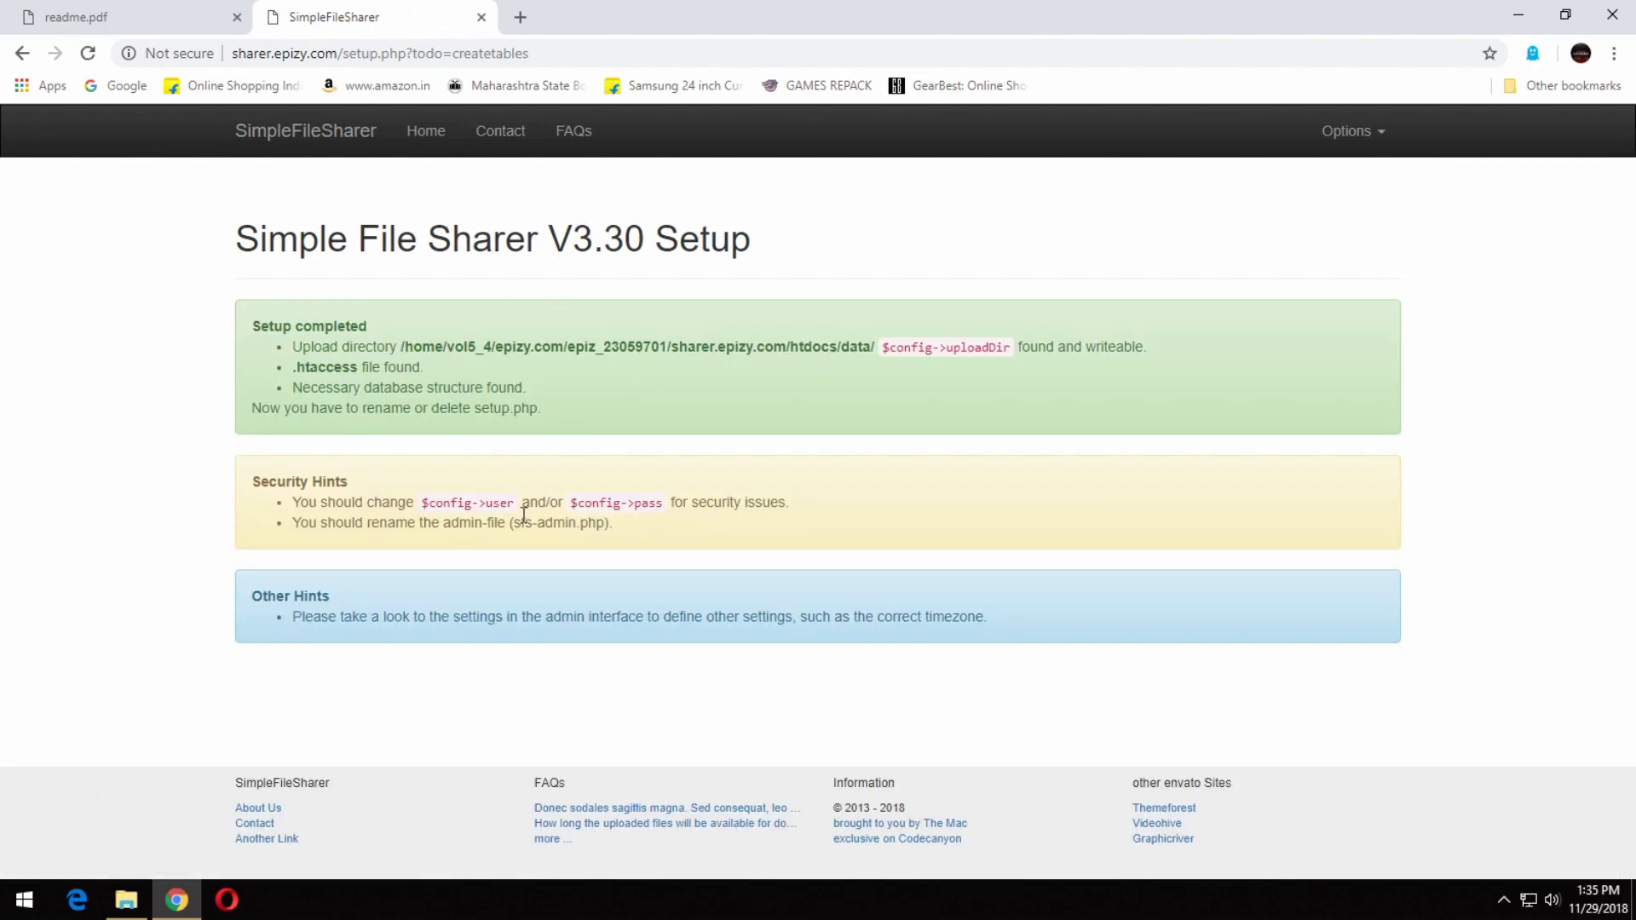
{"action": "left_click_drag", "start_coordinate": [327, 346], "coordinate": [1096, 346]}
{"action": "left_click", "coordinate": [1087, 378]}
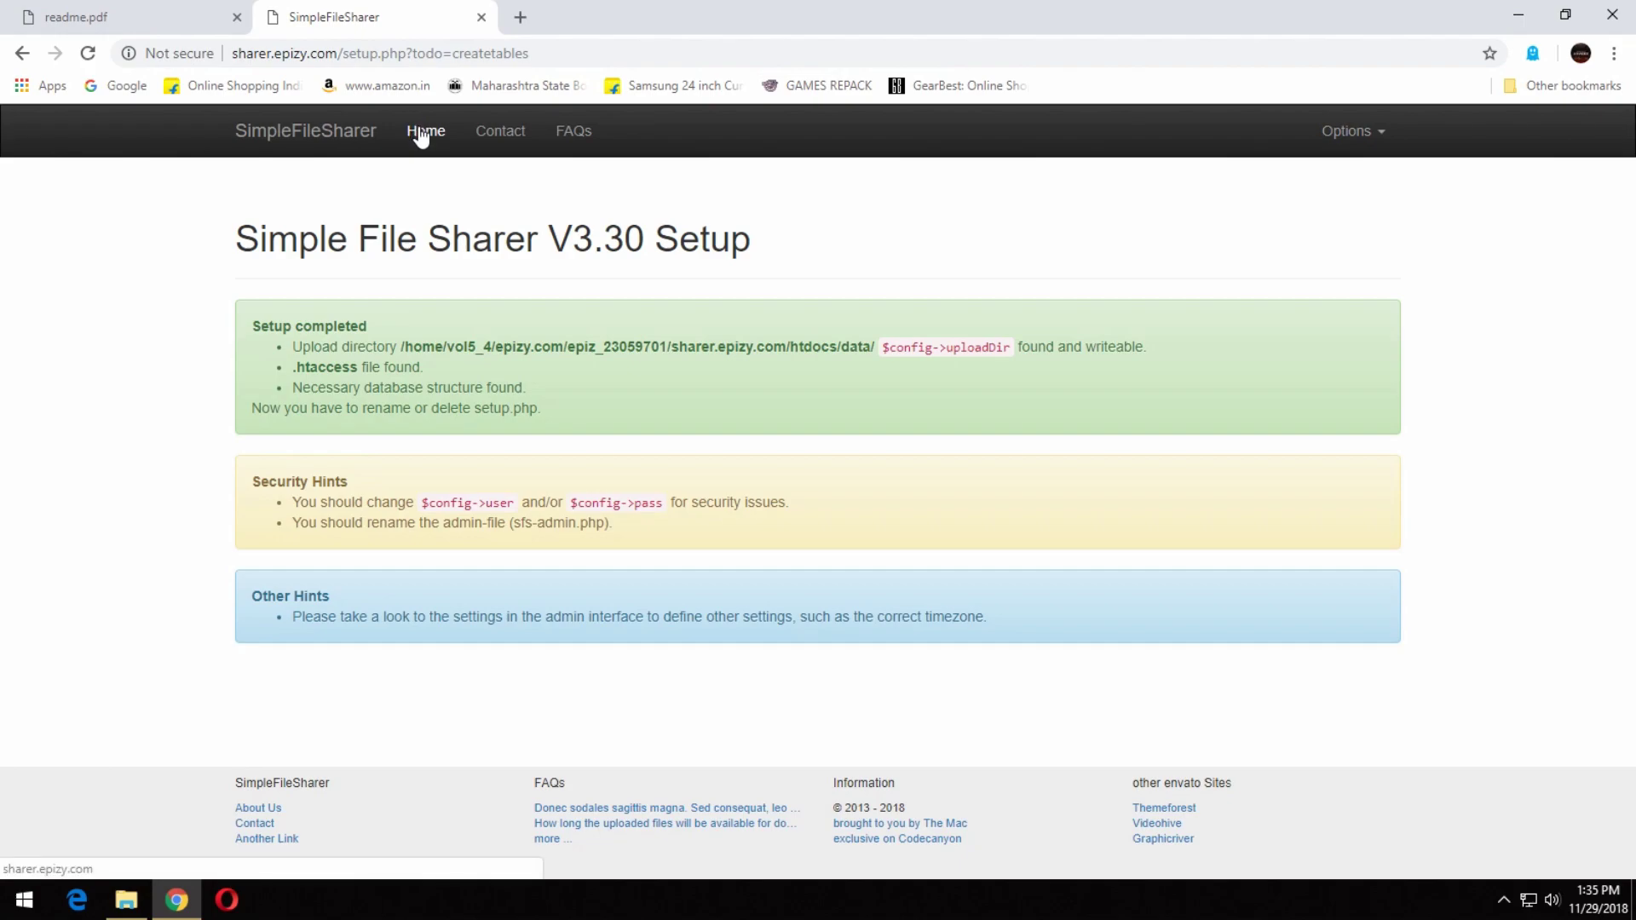
Try the site's Home and Contact links, which redirect back to setup.php.
{"action": "left_click", "coordinate": [421, 136]}
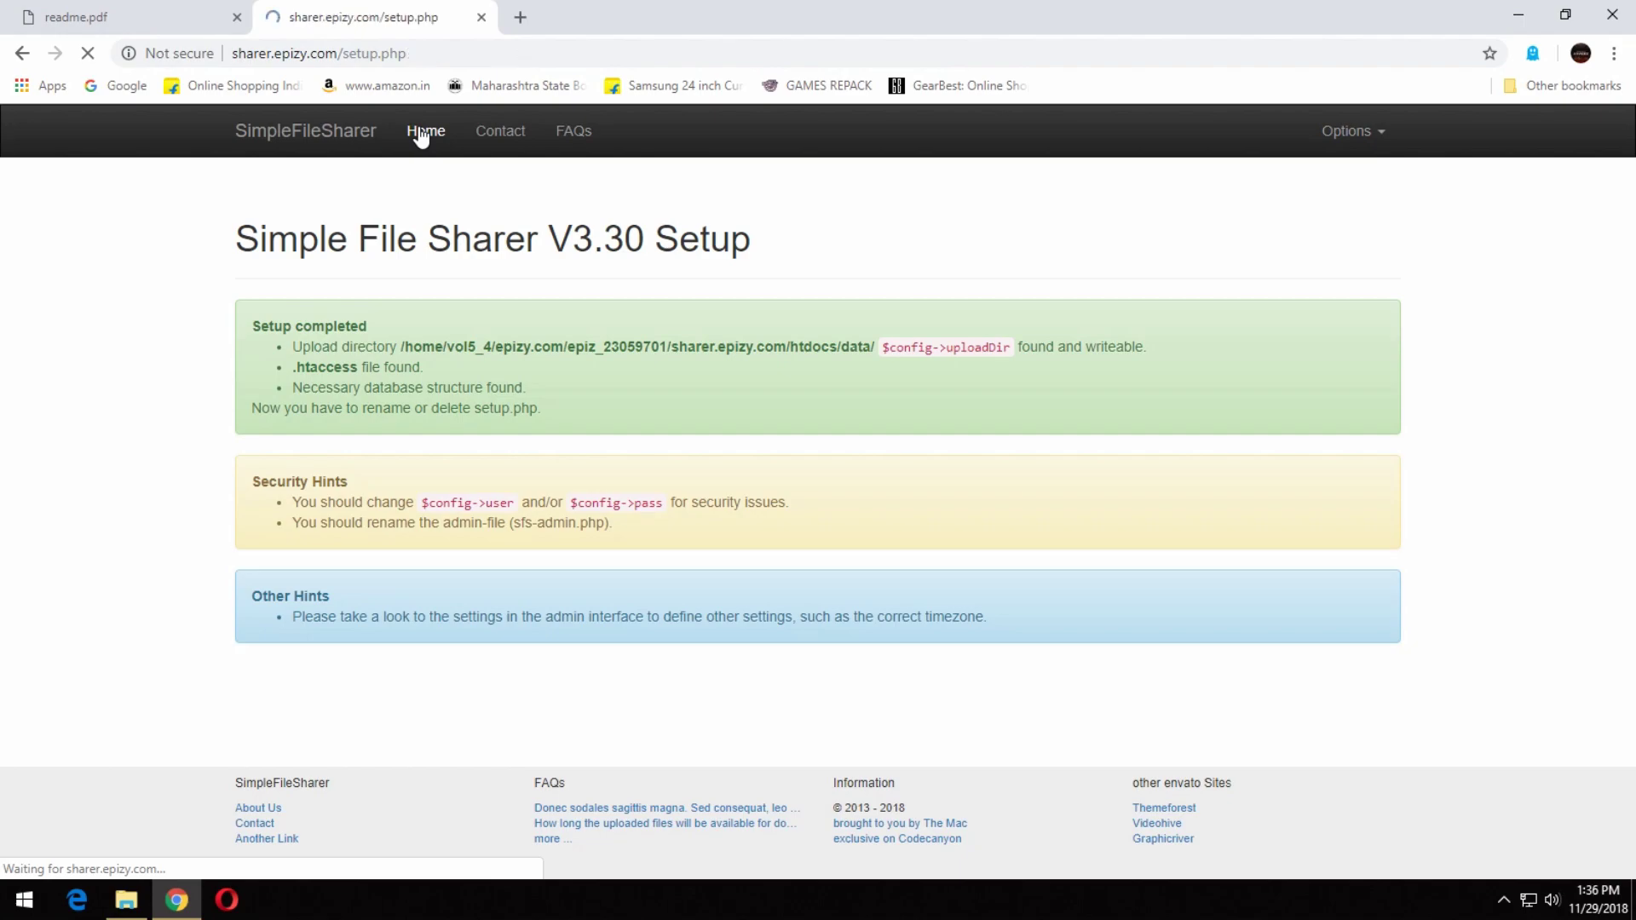
{"action": "left_click", "coordinate": [421, 135]}
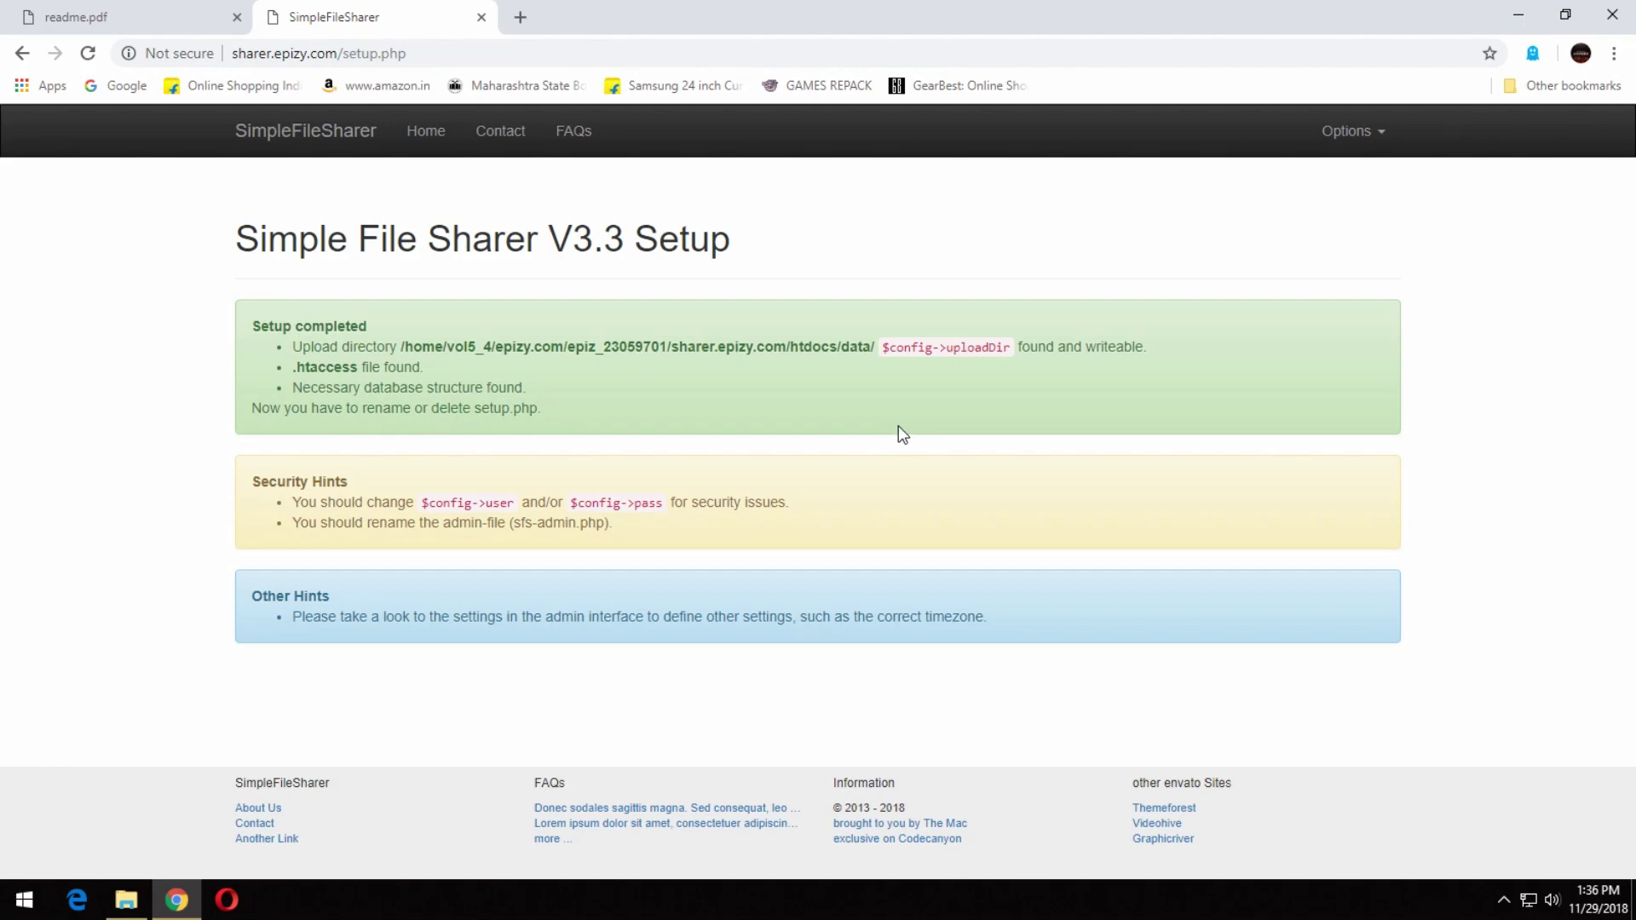
{"action": "left_click", "coordinate": [535, 144]}
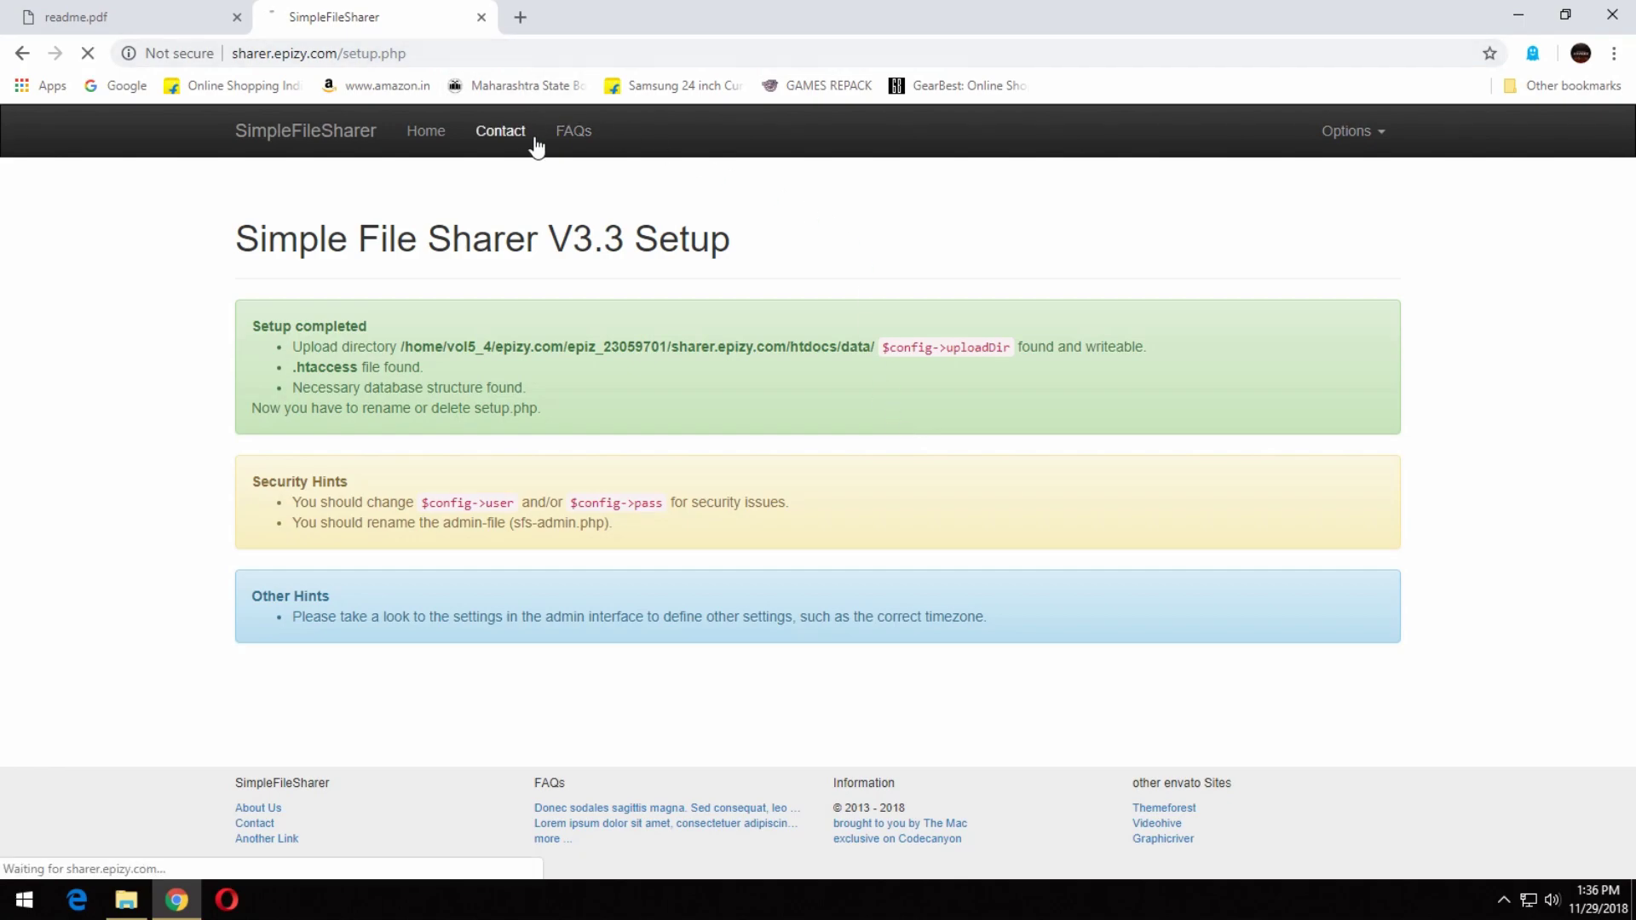
{"action": "left_click", "coordinate": [450, 140]}
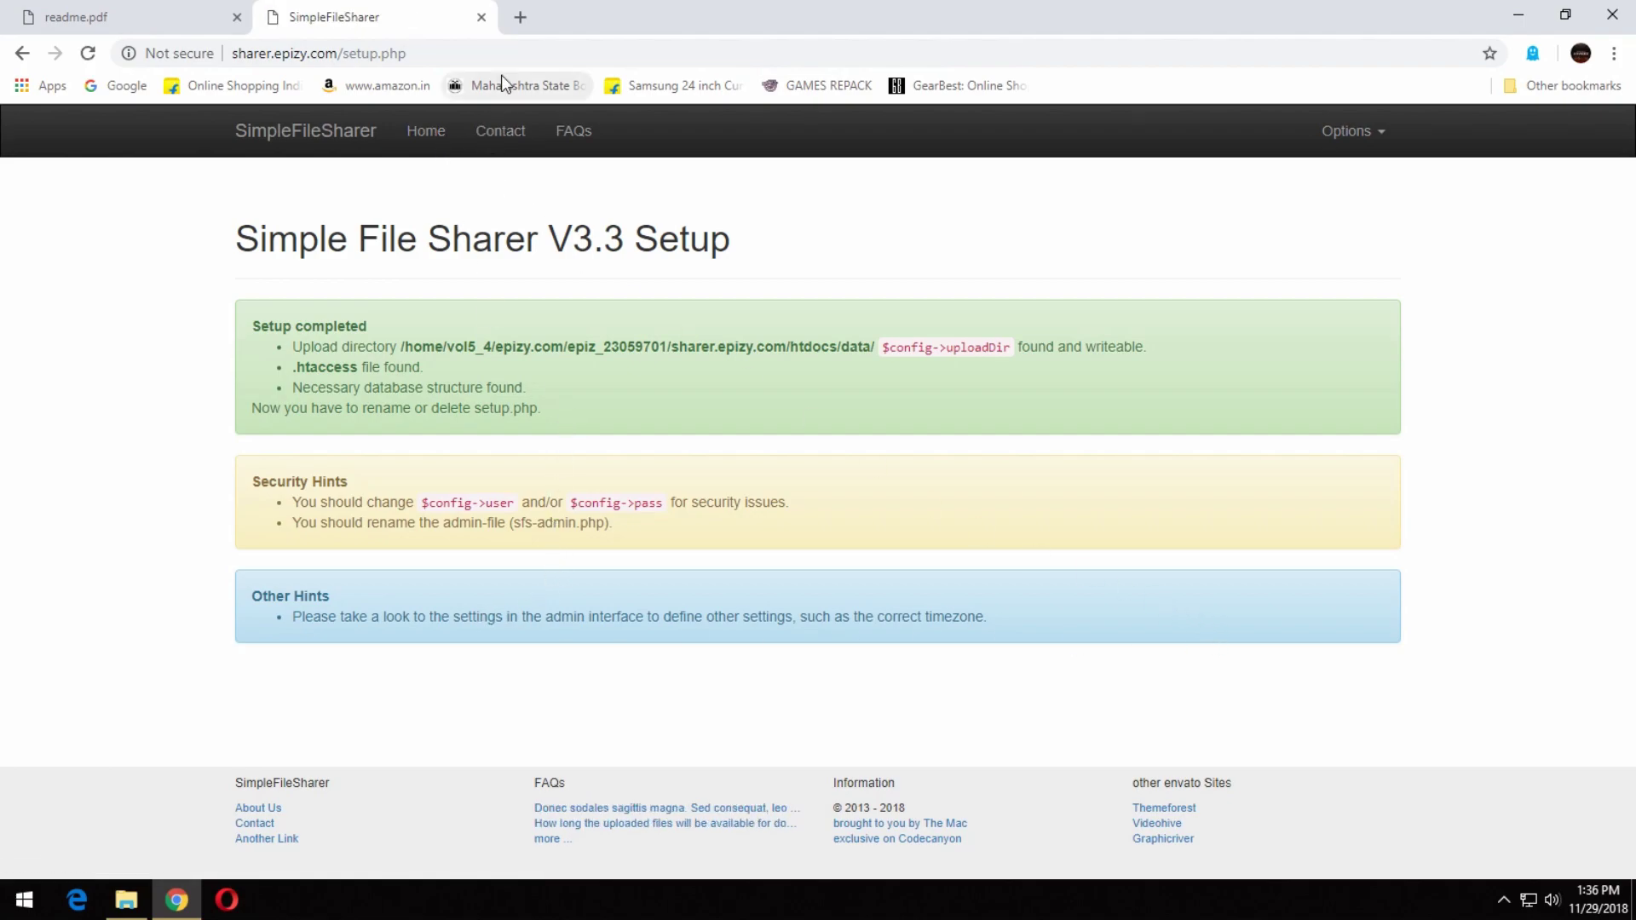
{"action": "left_click_drag", "start_coordinate": [438, 53], "coordinate": [343, 53]}
{"action": "left_click", "coordinate": [171, 4]}
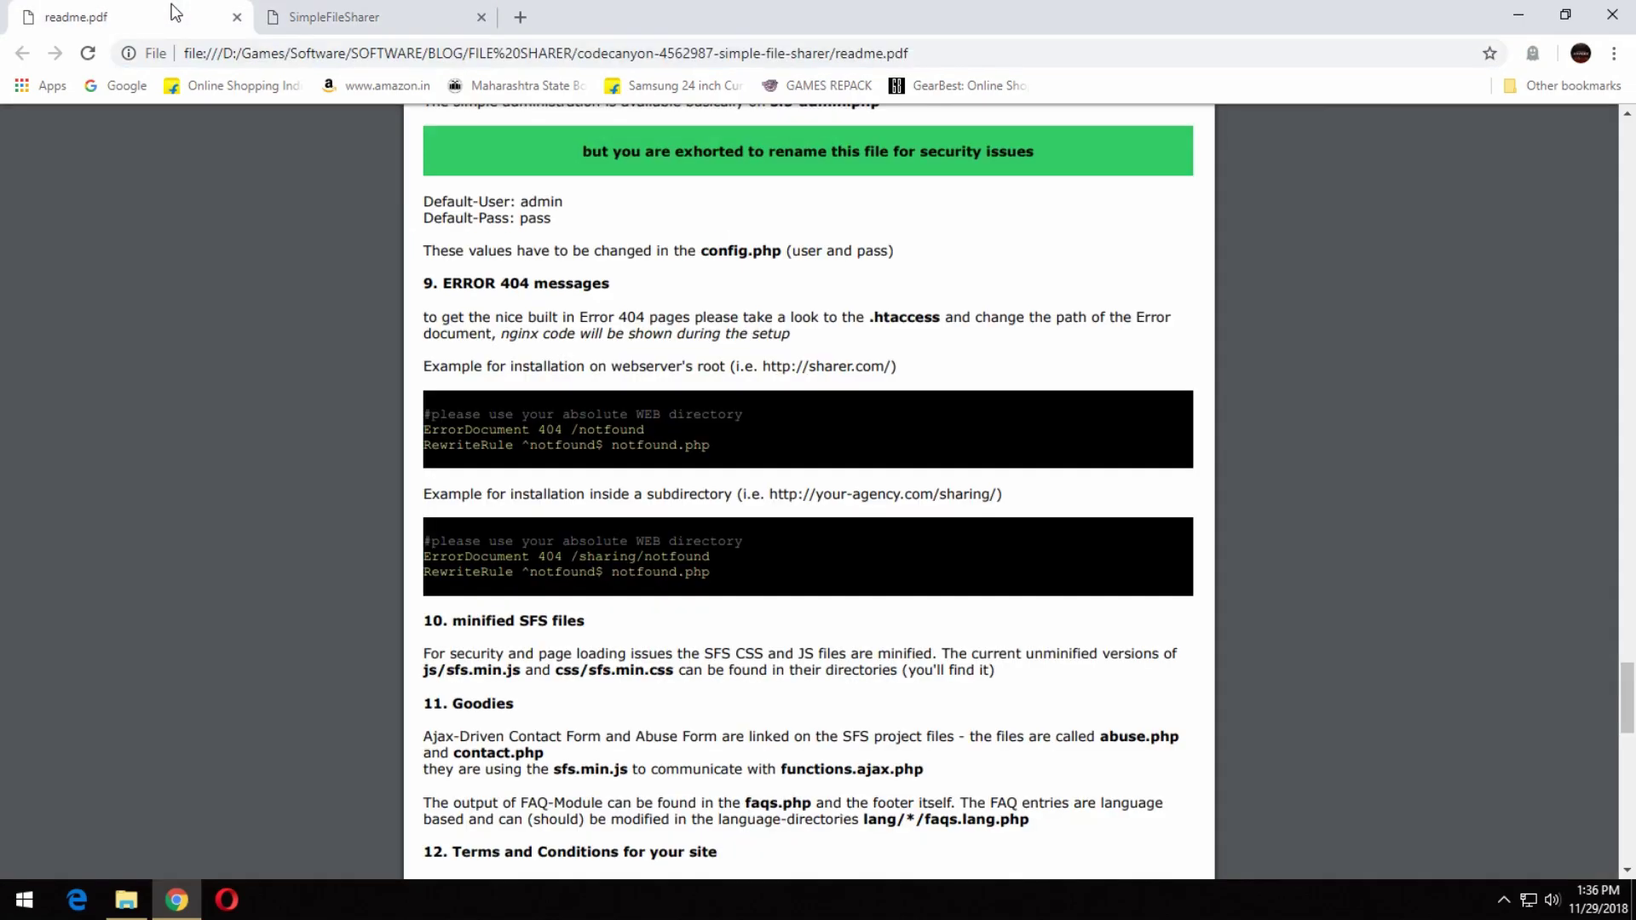
{"action": "scroll", "coordinate": [836, 380], "scroll_direction": "up", "scroll_amount": 2}
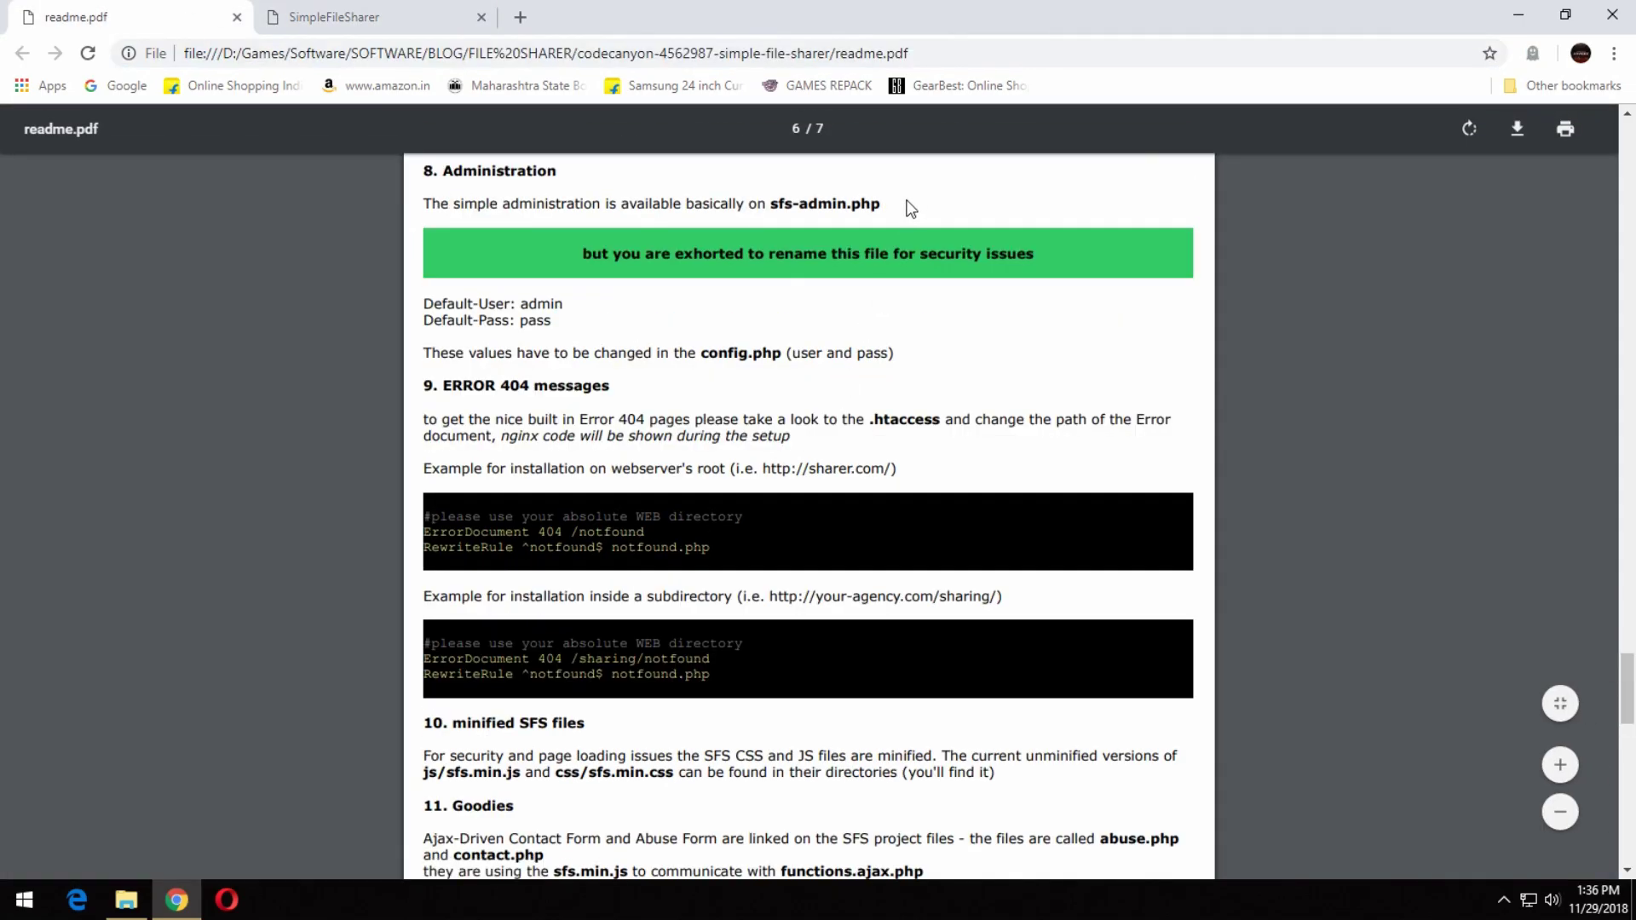
{"action": "left_click_drag", "start_coordinate": [771, 208], "coordinate": [886, 209]}
{"action": "key", "text": "ctrl+c"}
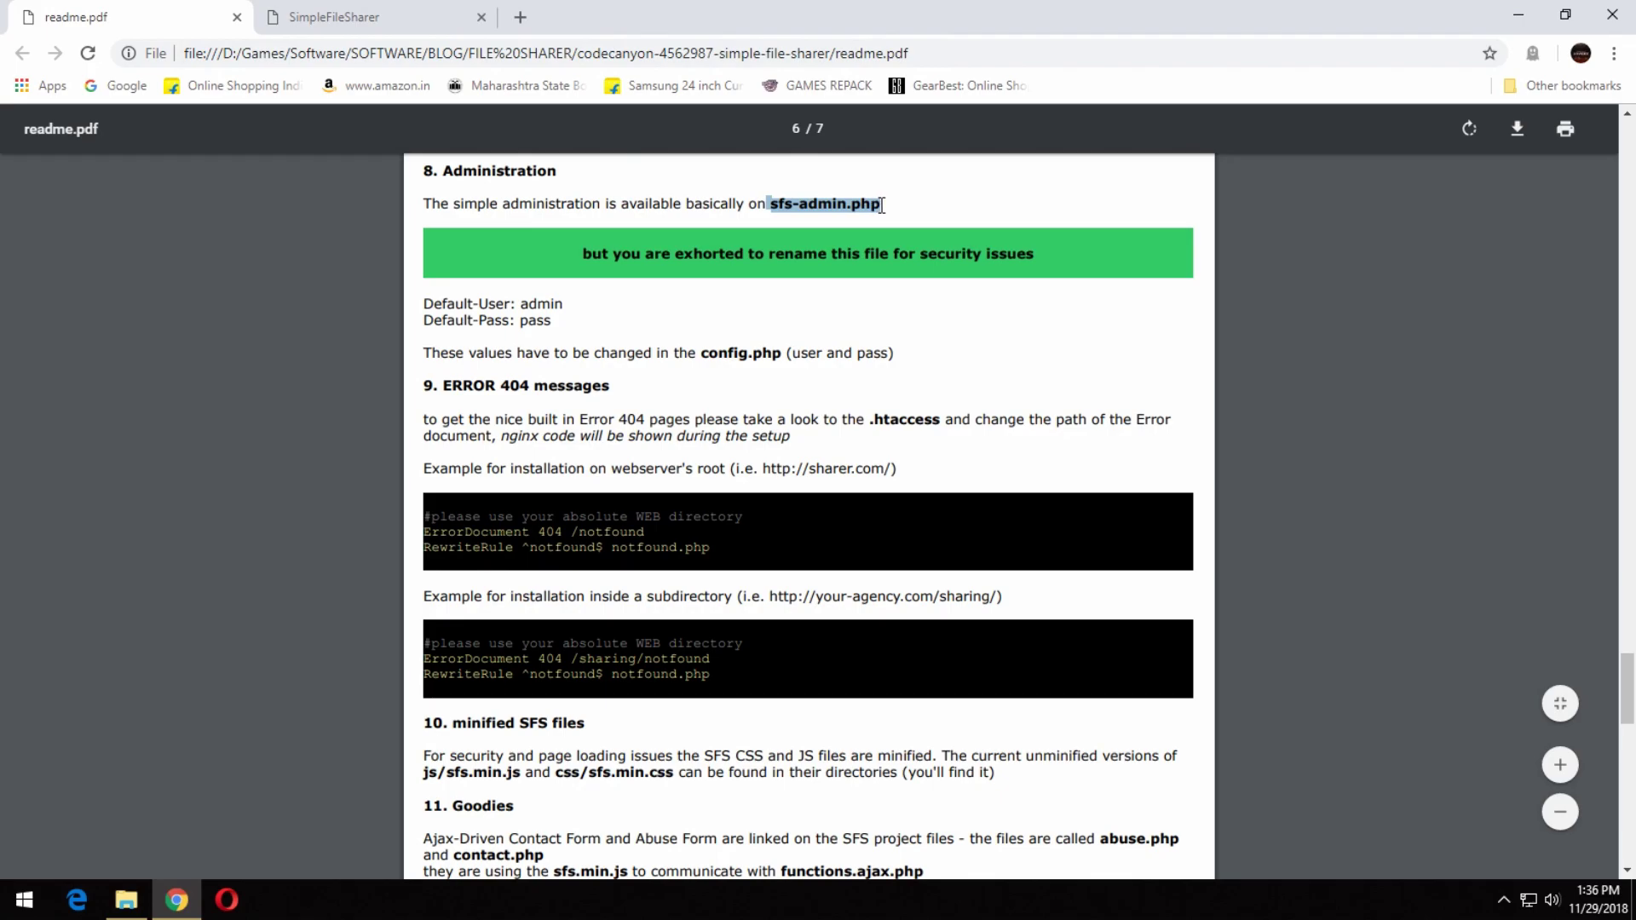
{"action": "left_click", "coordinate": [401, 17]}
{"action": "key", "text": "ctrl+v"}
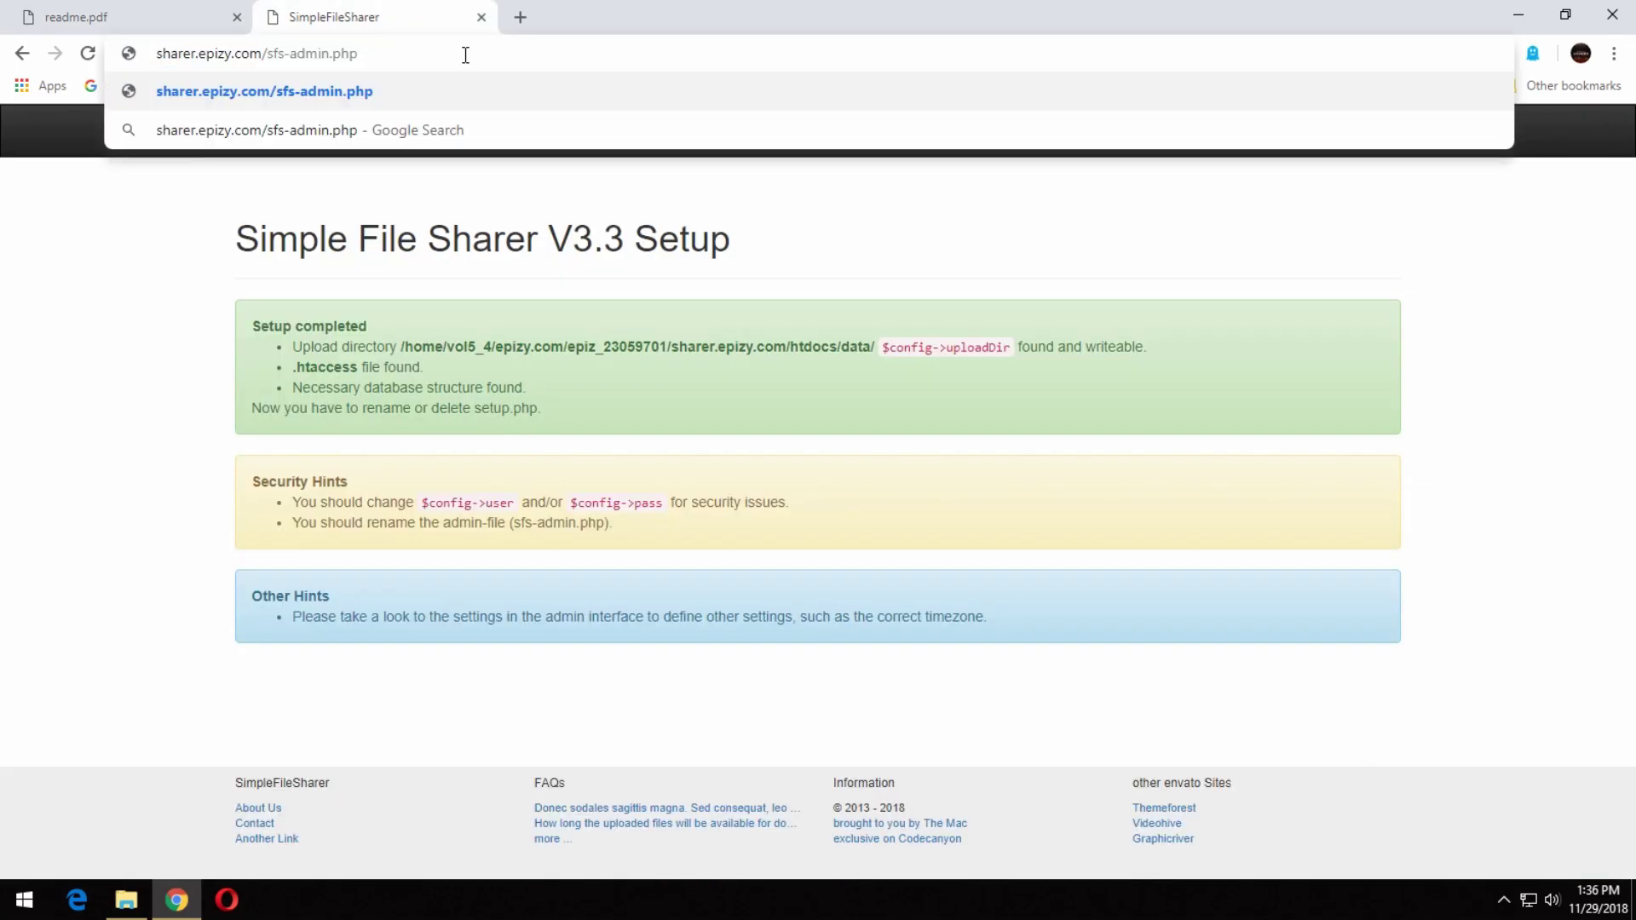
{"action": "key", "text": "Return"}
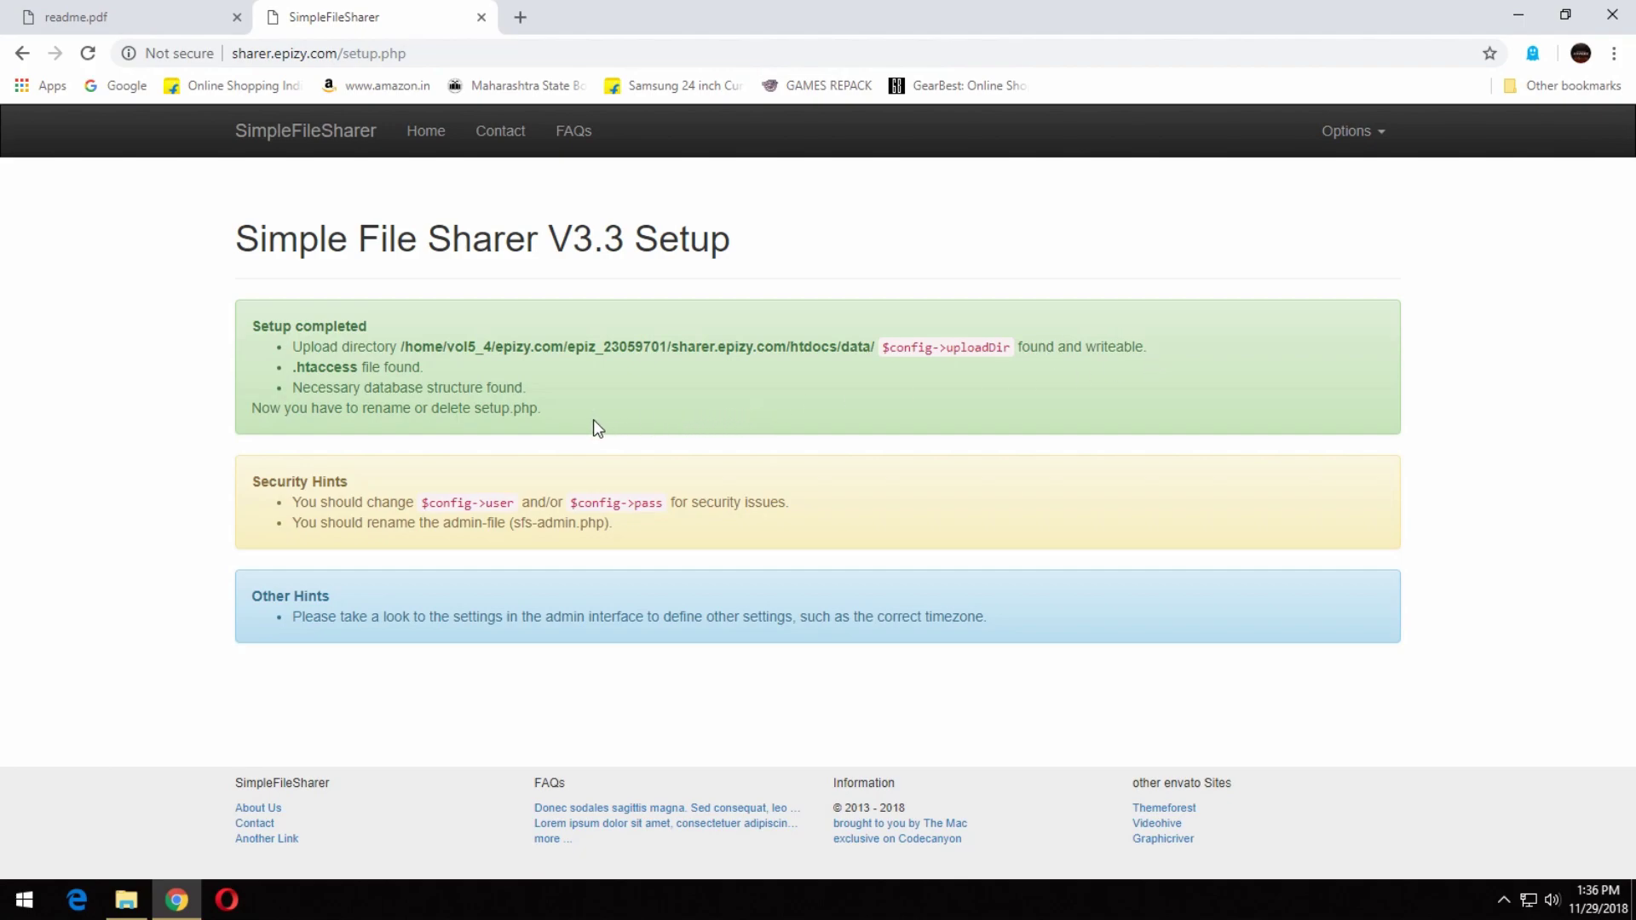
Strip setup.php from the address and load the site's root URL.
{"action": "left_click_drag", "start_coordinate": [451, 54], "coordinate": [349, 66]}
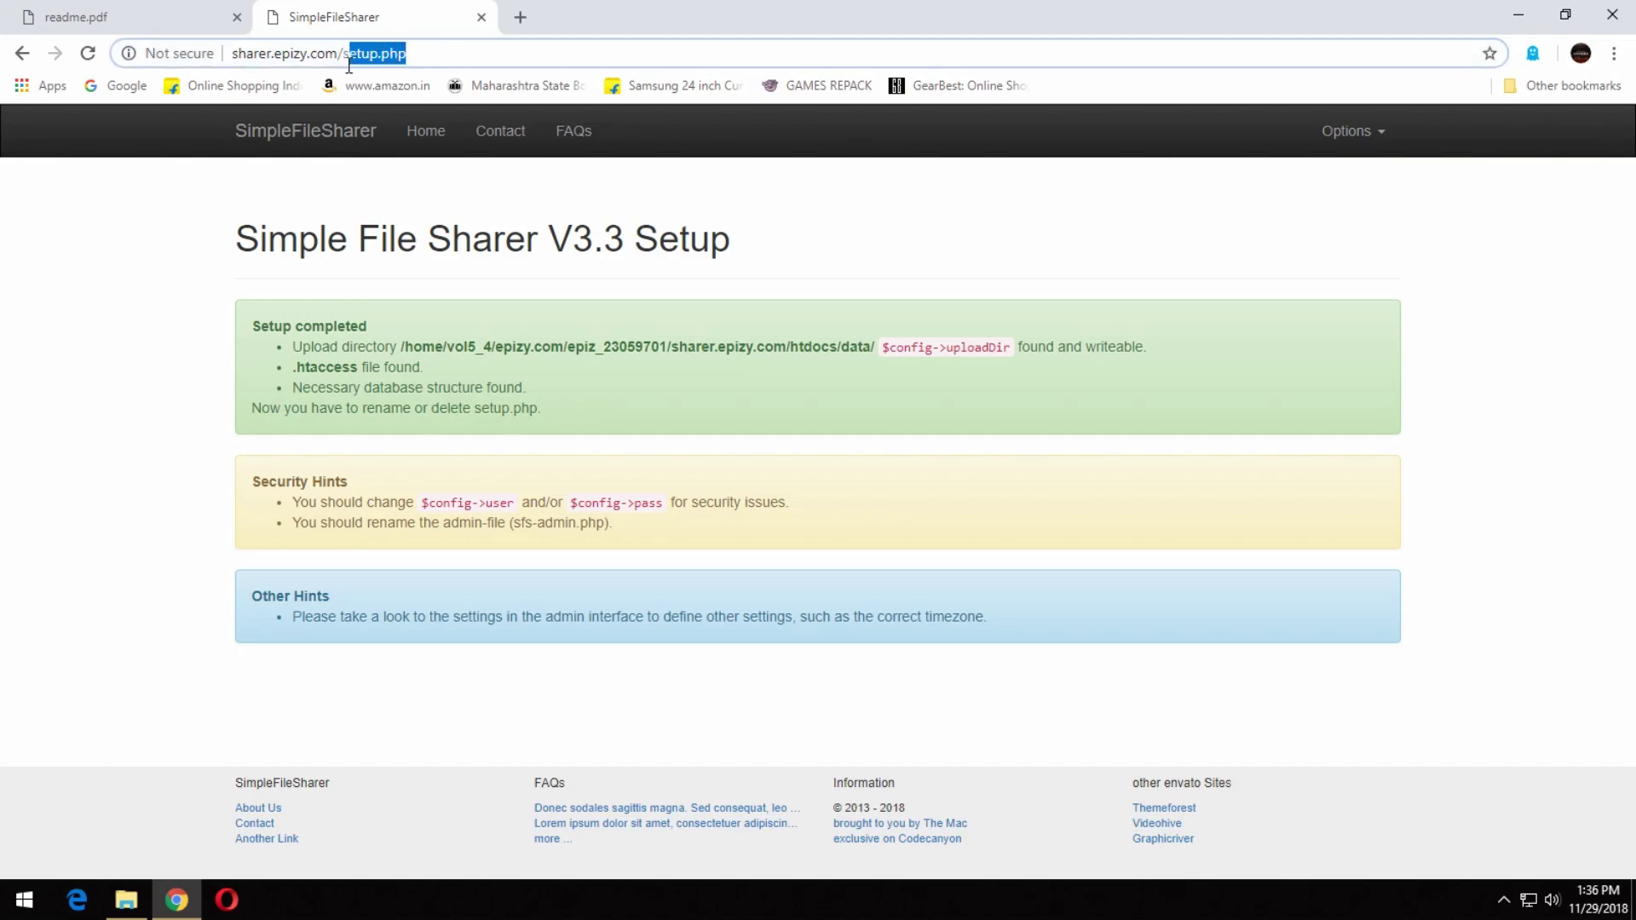
{"action": "key", "text": "BackSpace"}
{"action": "key", "text": "Return"}
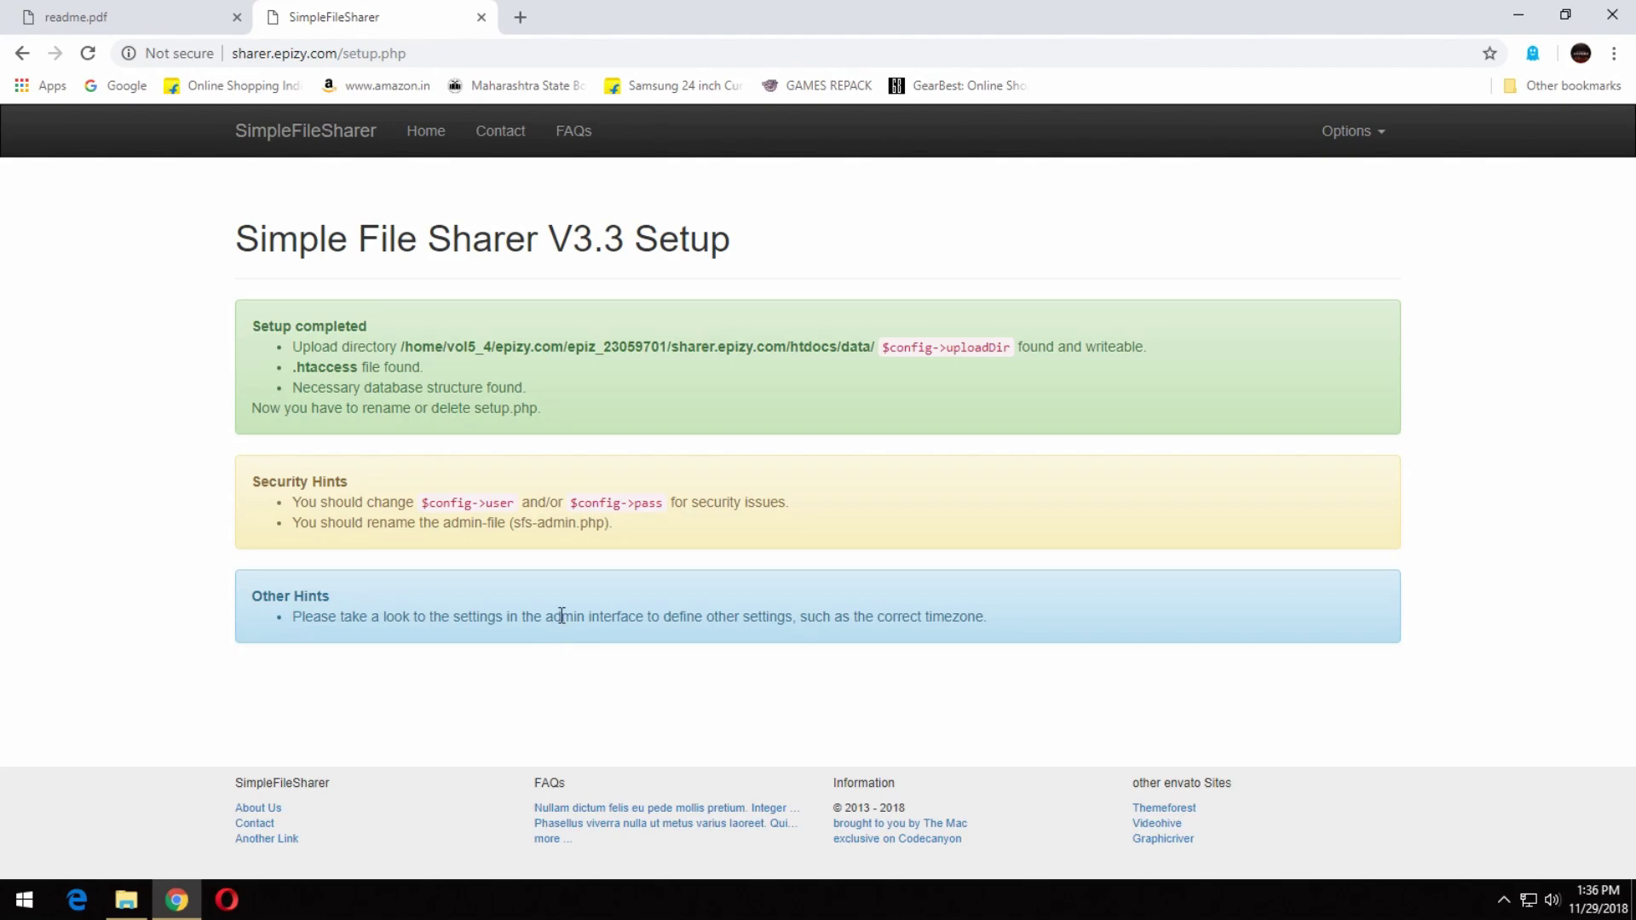
In a new tab, open the InfinityFree accounts bookmark, then Manage Account and the File Manager.
{"action": "left_click", "coordinate": [523, 17]}
{"action": "left_click", "coordinate": [1557, 83]}
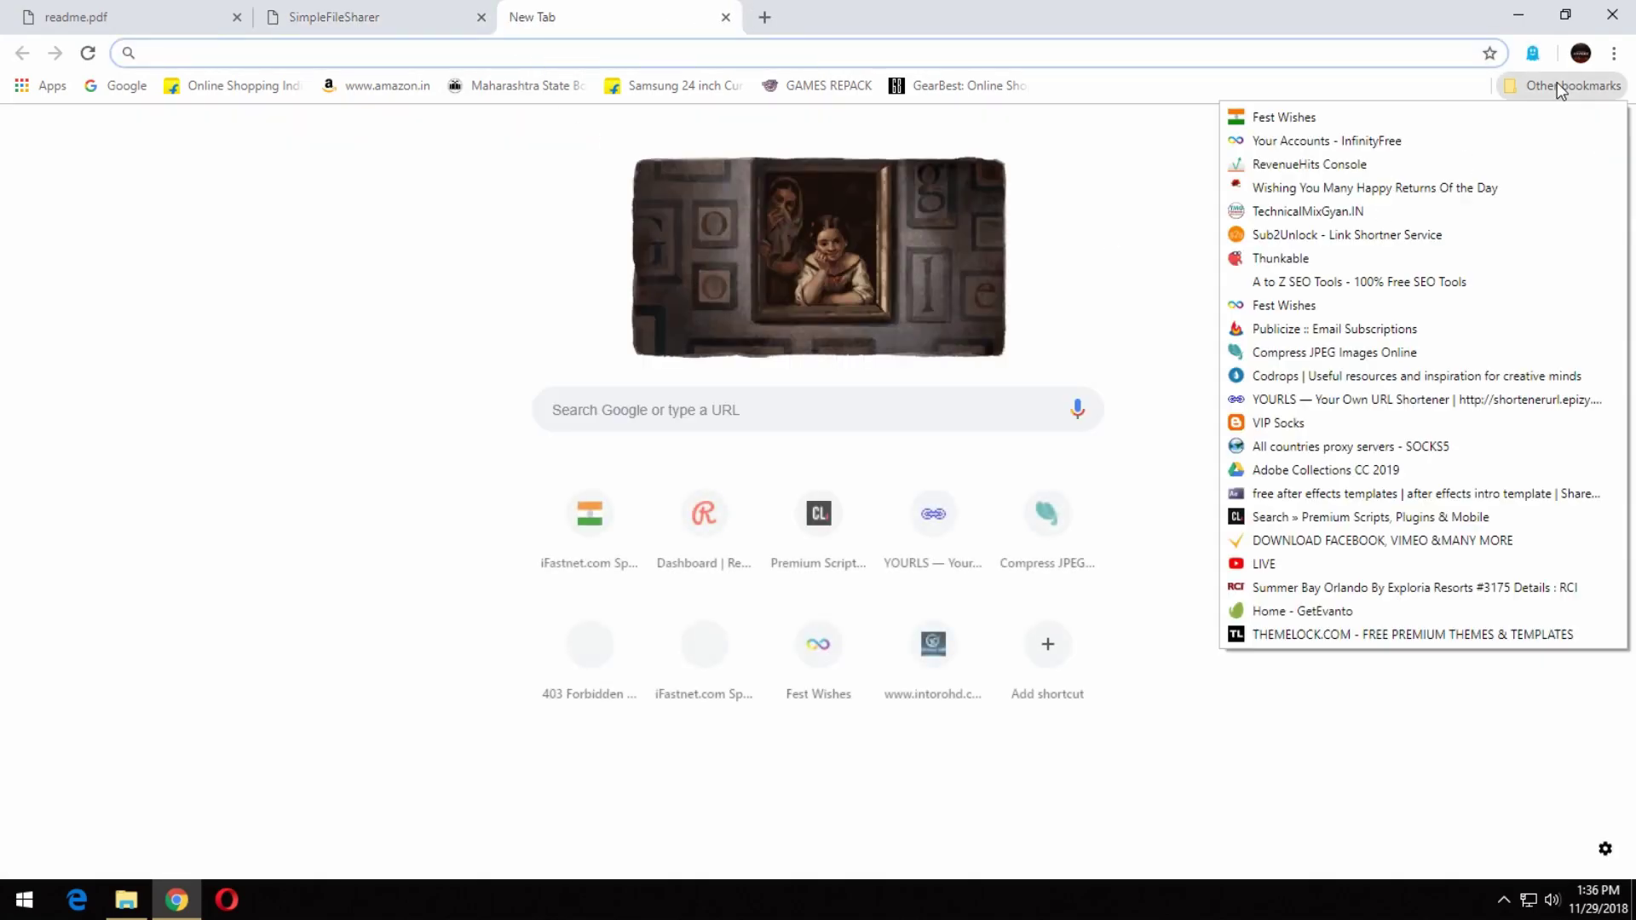
{"action": "left_click", "coordinate": [1469, 140]}
{"action": "left_click", "coordinate": [482, 10]}
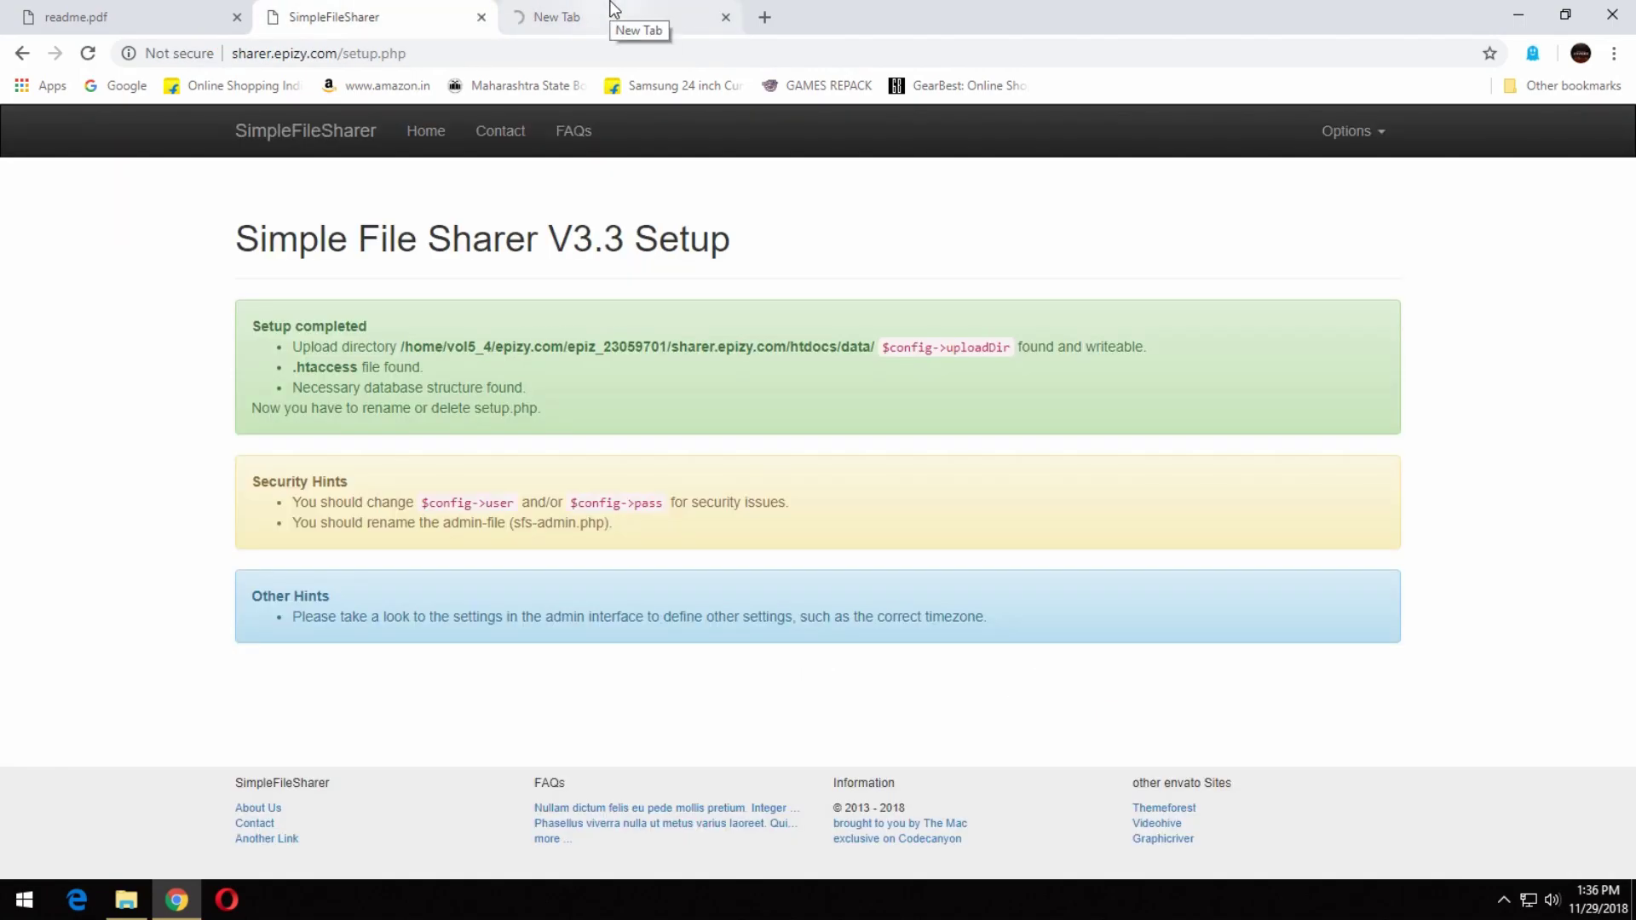
{"action": "left_click", "coordinate": [611, 10]}
{"action": "key", "text": "ctrl+shift+Tab"}
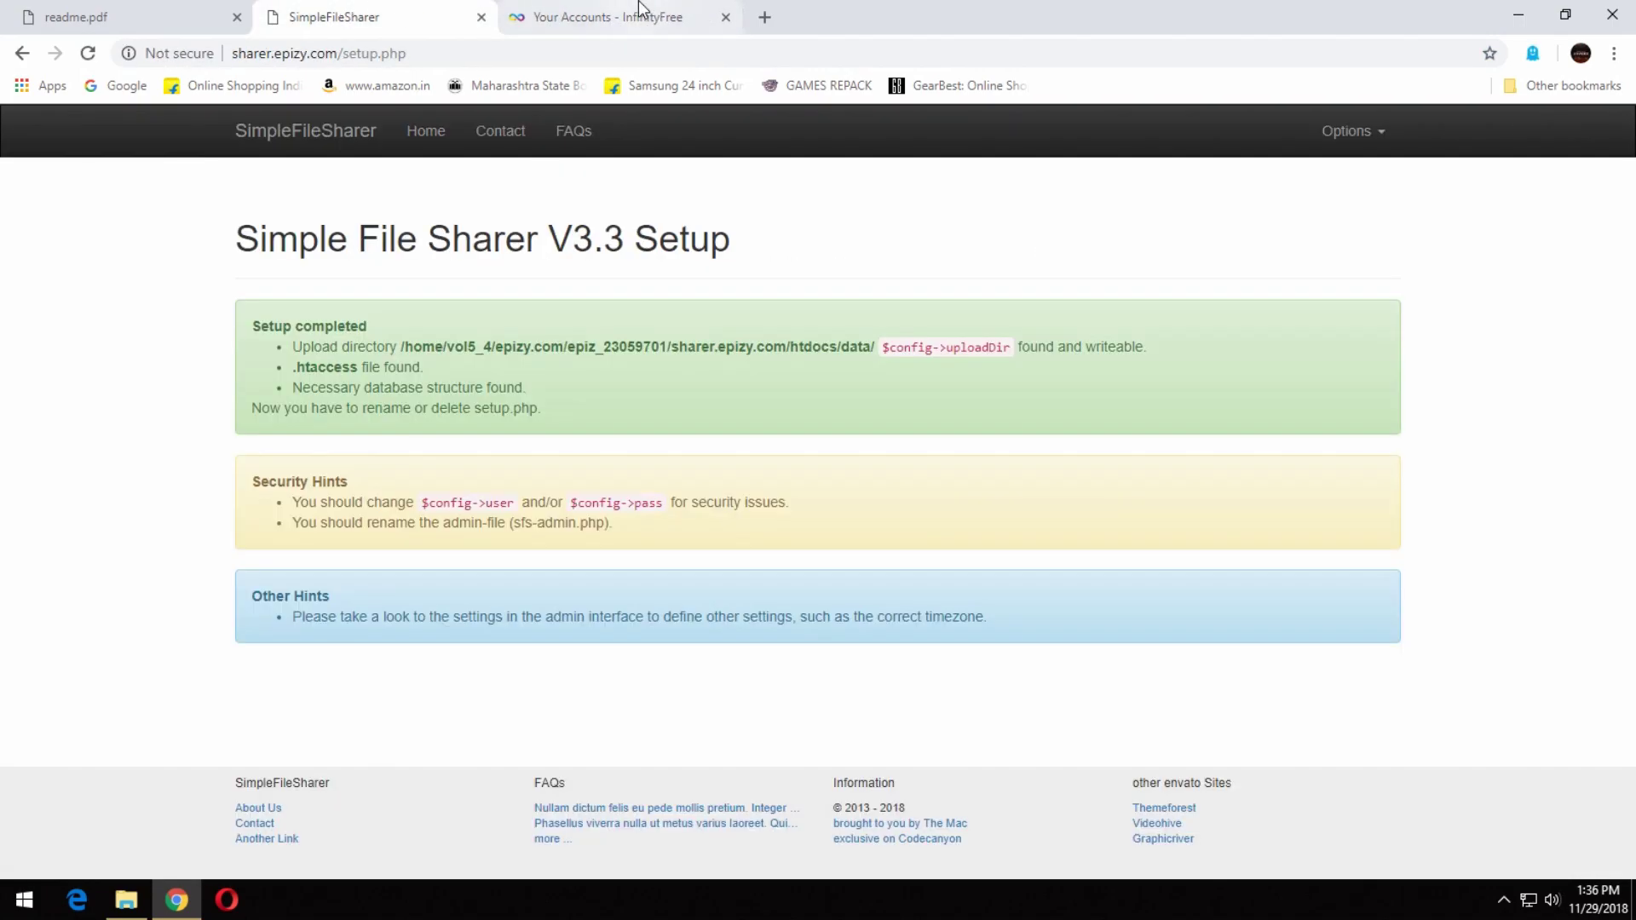
{"action": "left_click", "coordinate": [641, 10]}
{"action": "left_click", "coordinate": [1278, 442]}
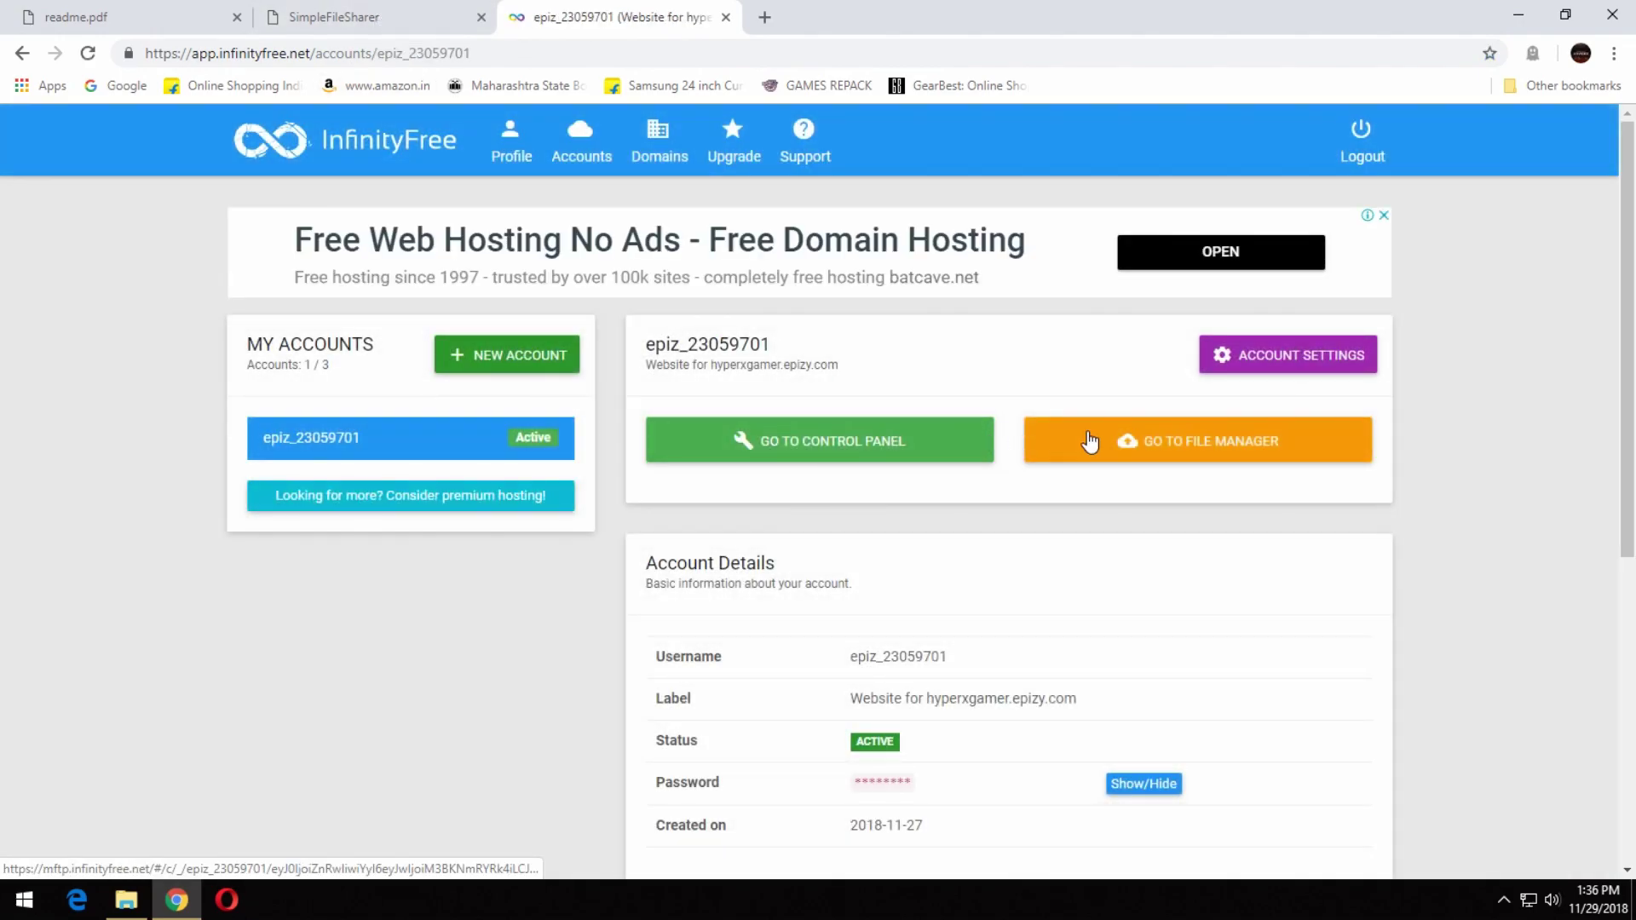
{"action": "left_click", "coordinate": [1090, 442]}
{"action": "left_click", "coordinate": [341, 17]}
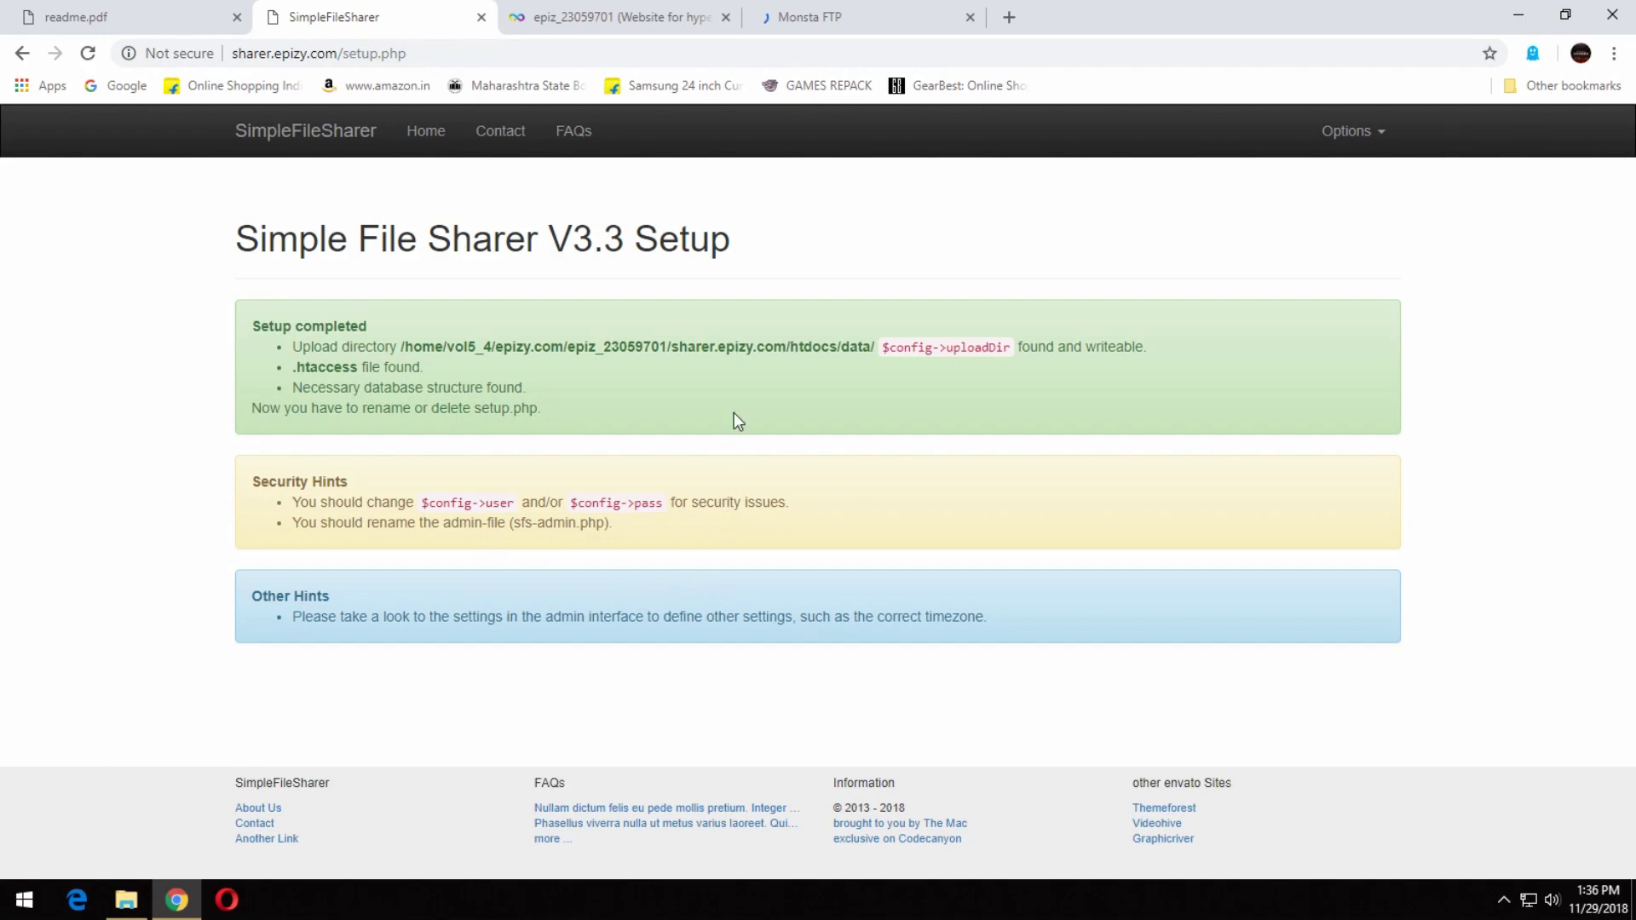
In Monsta FTP, open sharer.epizy.com > htdocs and scroll down to setup.php.
{"action": "left_click", "coordinate": [835, 8]}
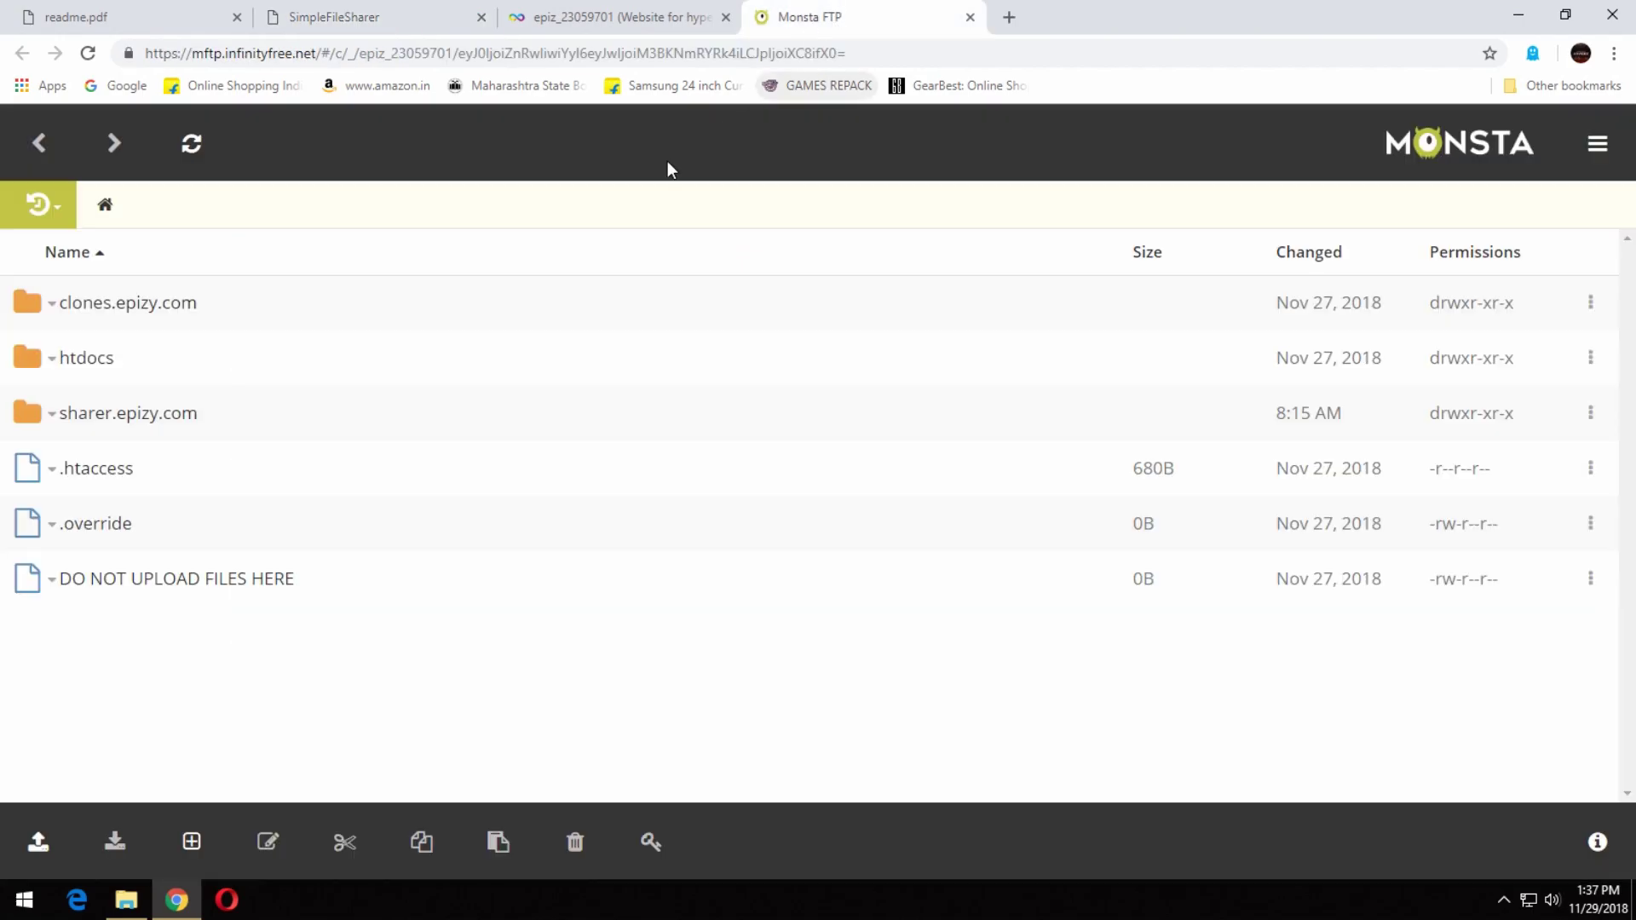
{"action": "left_click", "coordinate": [147, 417]}
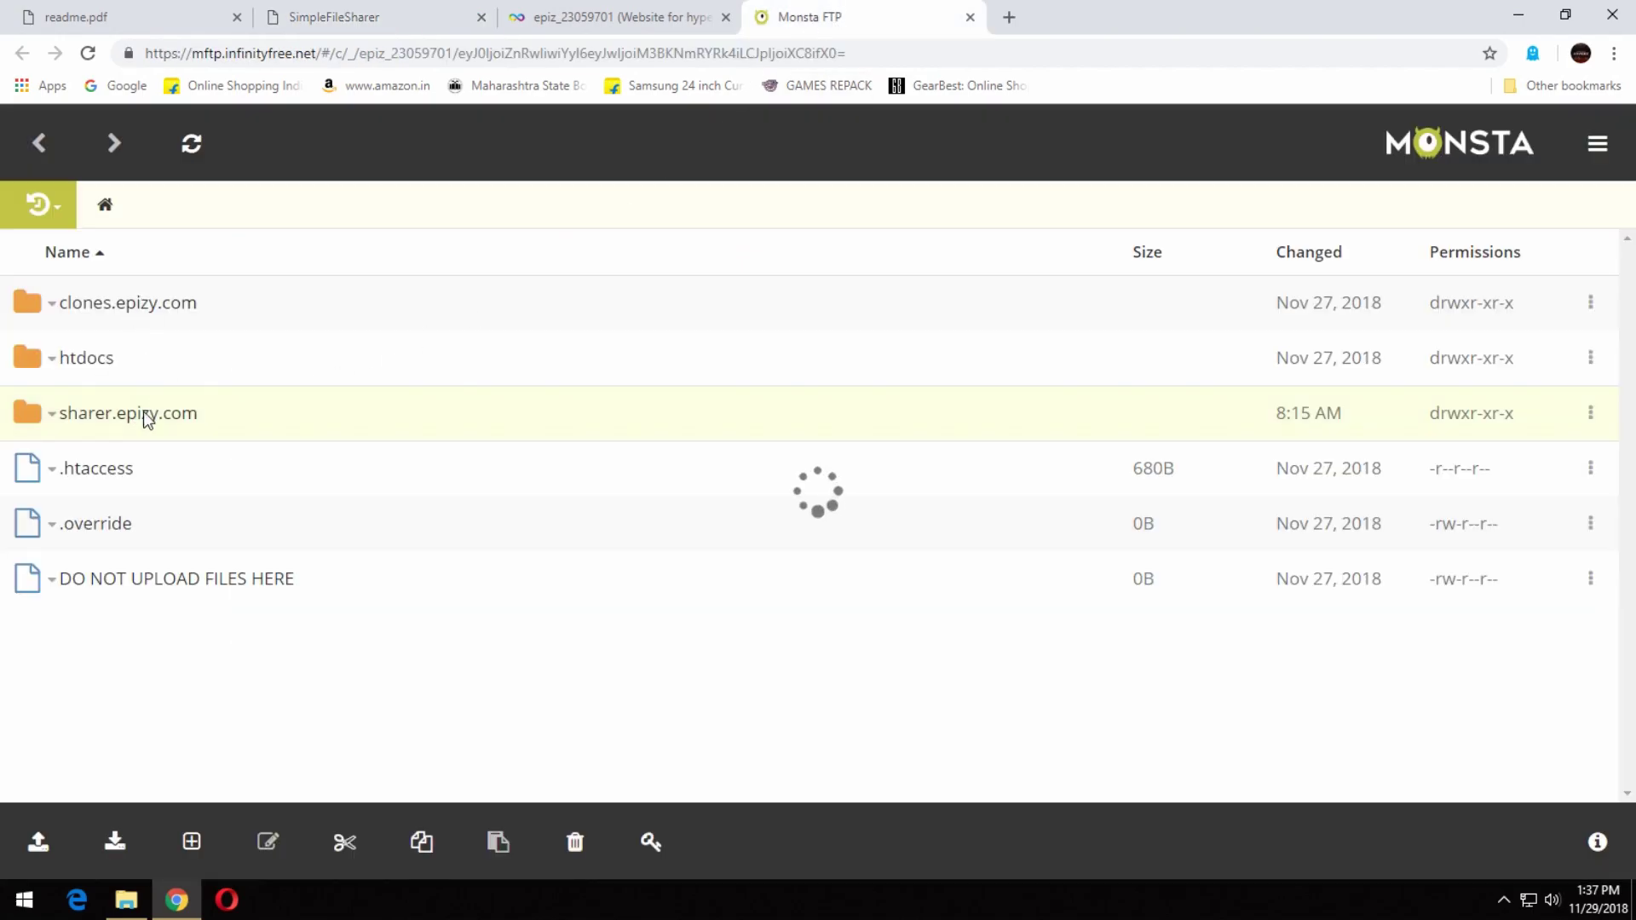
{"action": "left_click", "coordinate": [89, 358]}
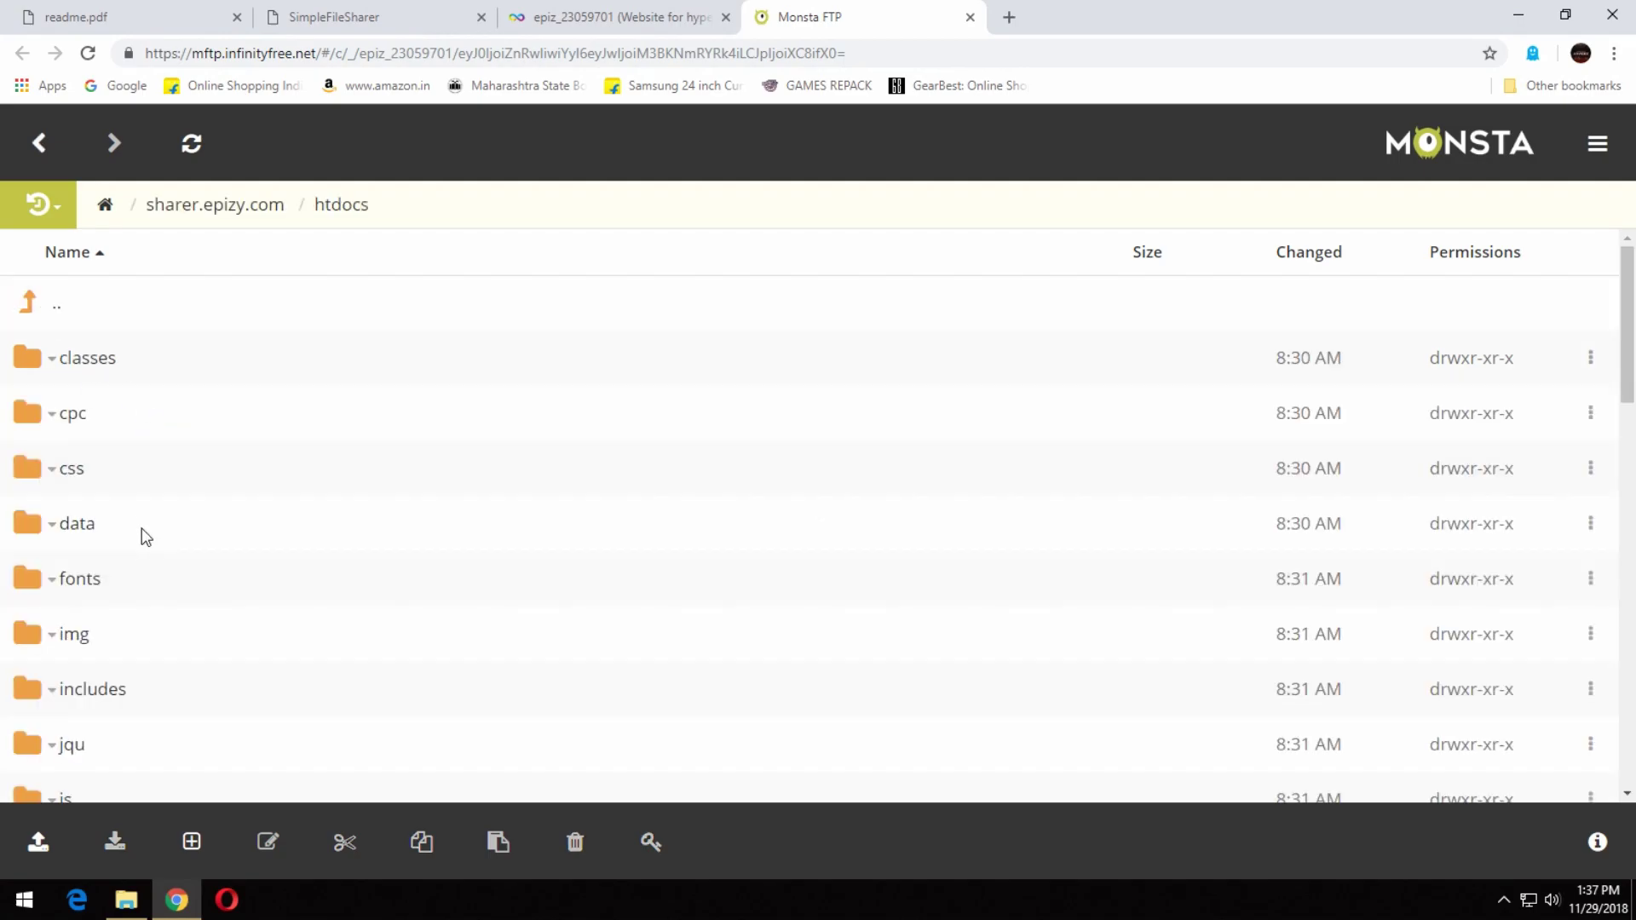
{"action": "scroll", "coordinate": [194, 703], "scroll_direction": "down", "scroll_amount": 7}
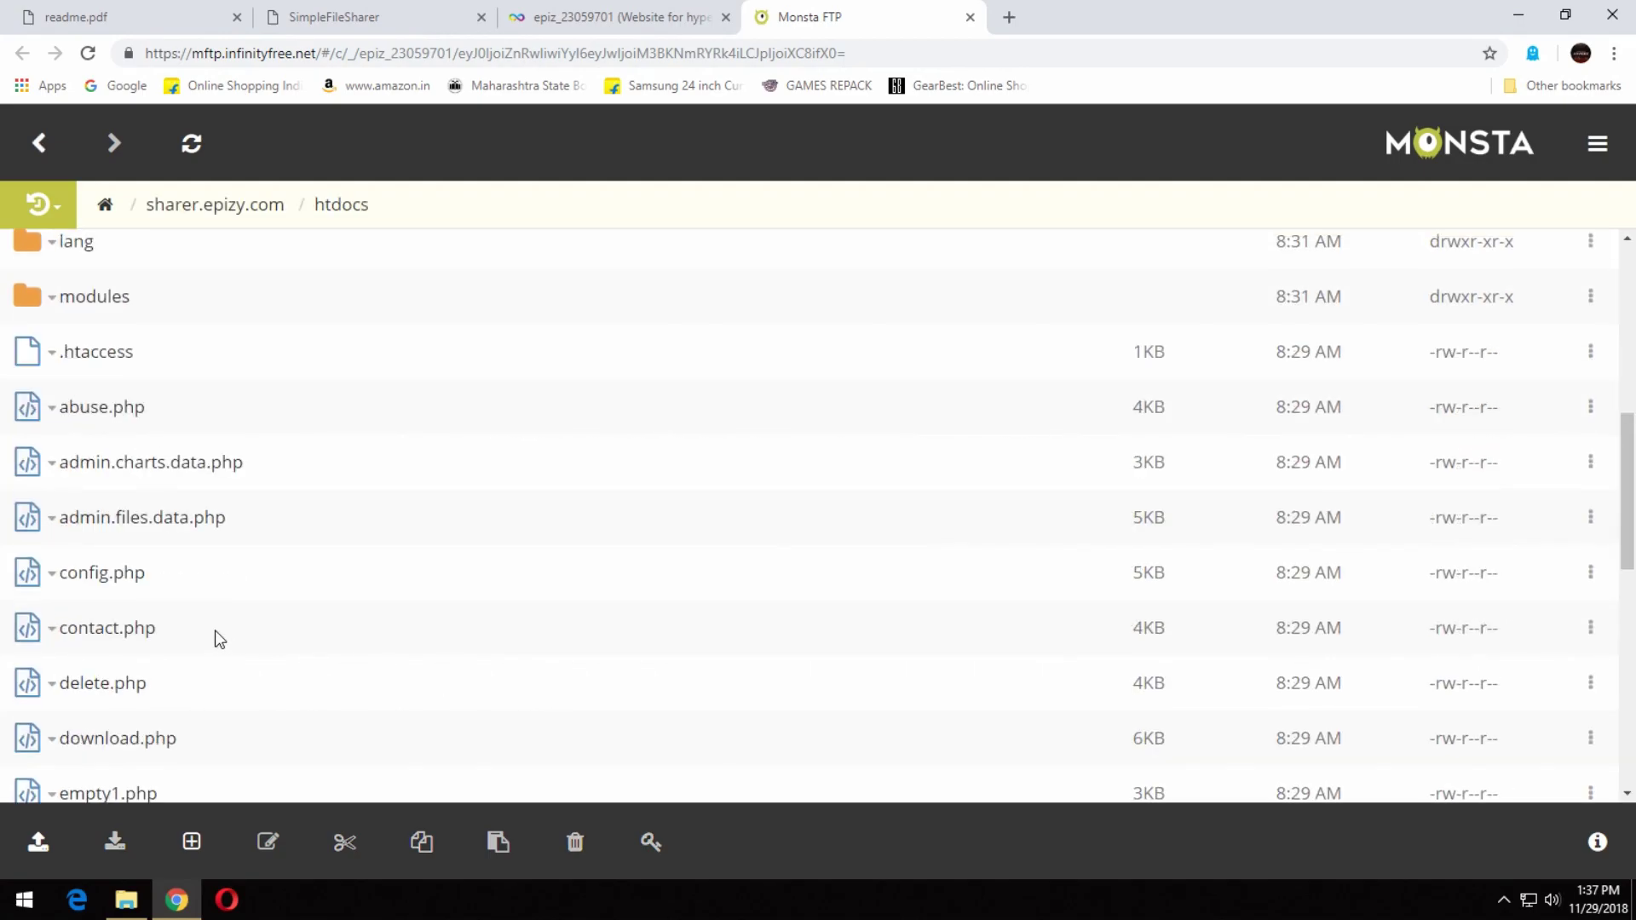
{"action": "scroll", "coordinate": [180, 665], "scroll_direction": "down", "scroll_amount": 1}
{"action": "left_click_drag", "start_coordinate": [1627, 511], "coordinate": [1631, 697]}
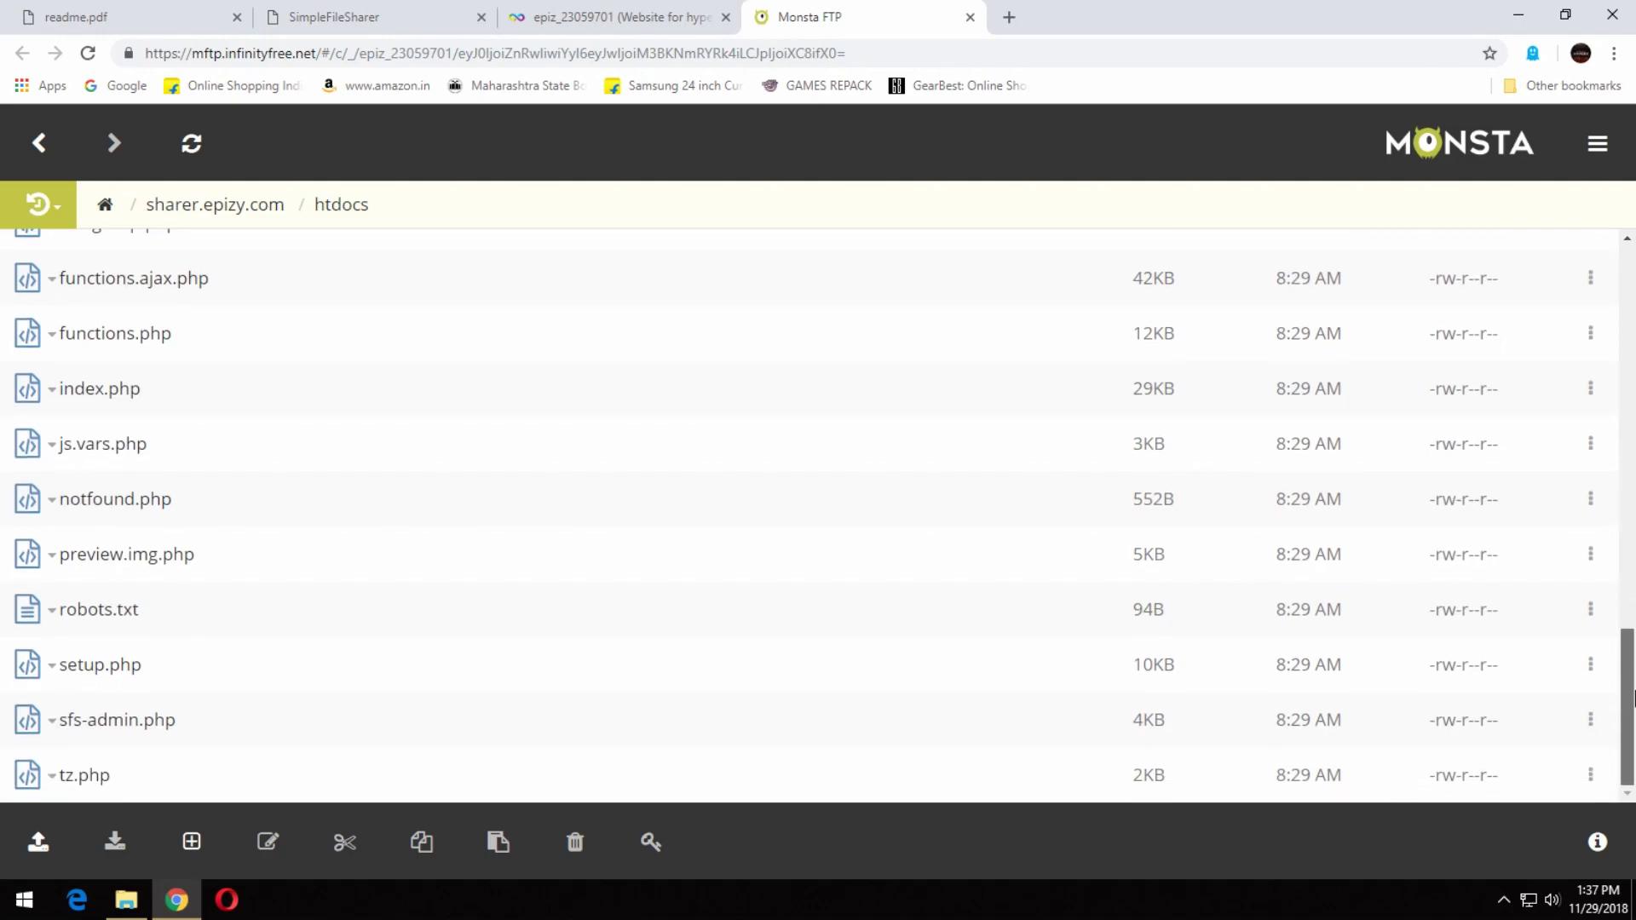
Rename setup.php to setup(backup).php.
{"action": "left_click", "coordinate": [52, 670]}
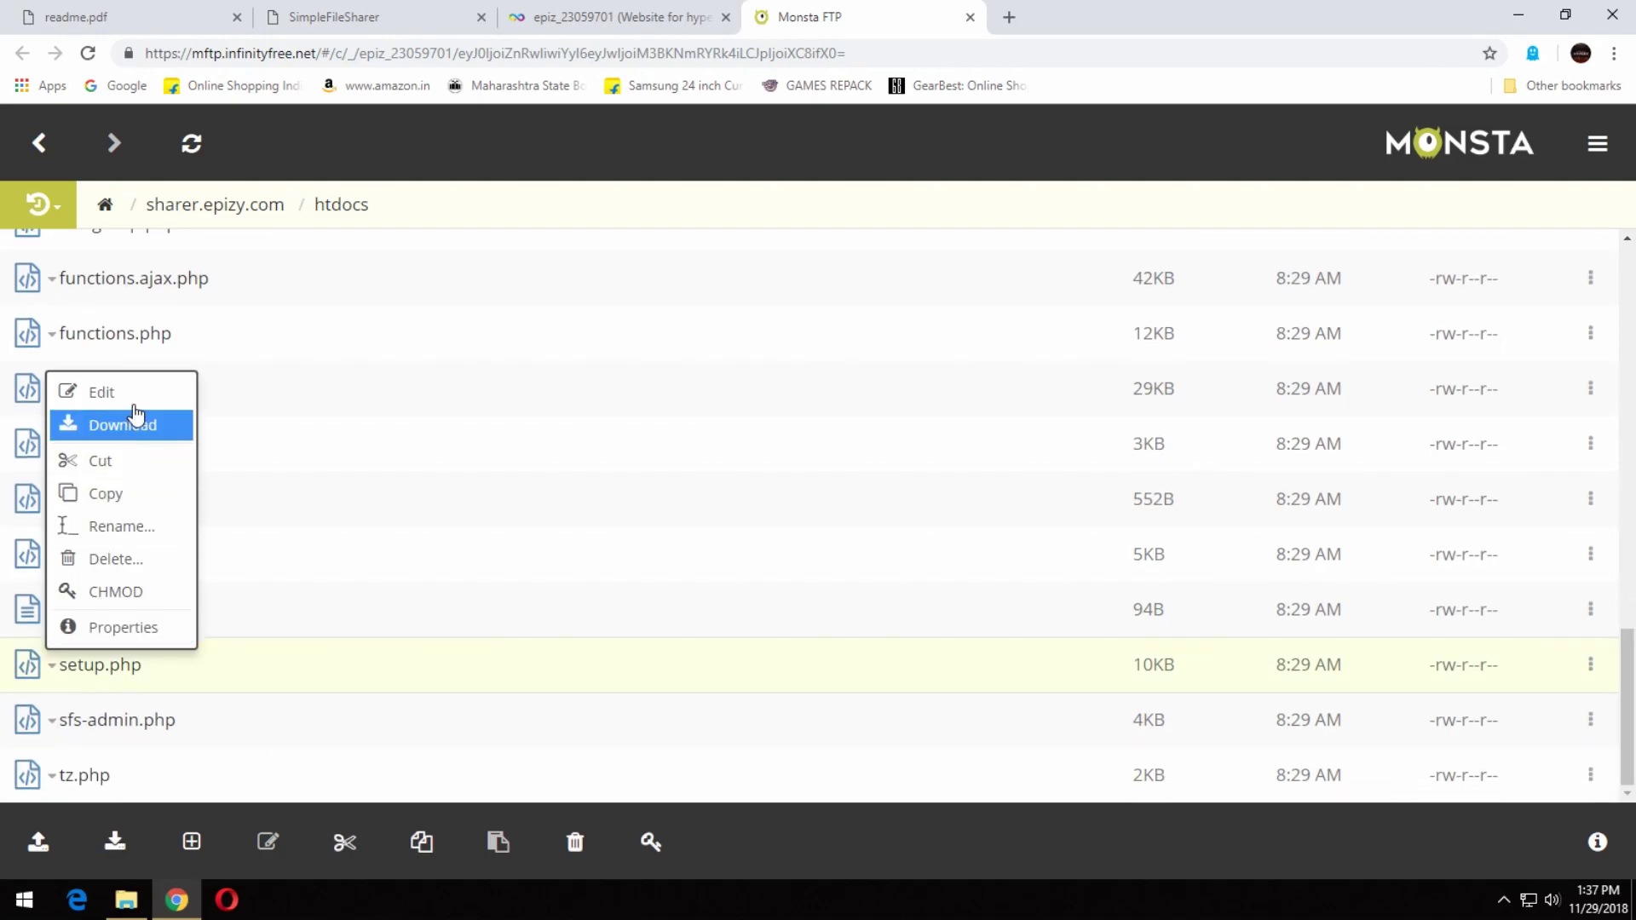
{"action": "left_click", "coordinate": [129, 397]}
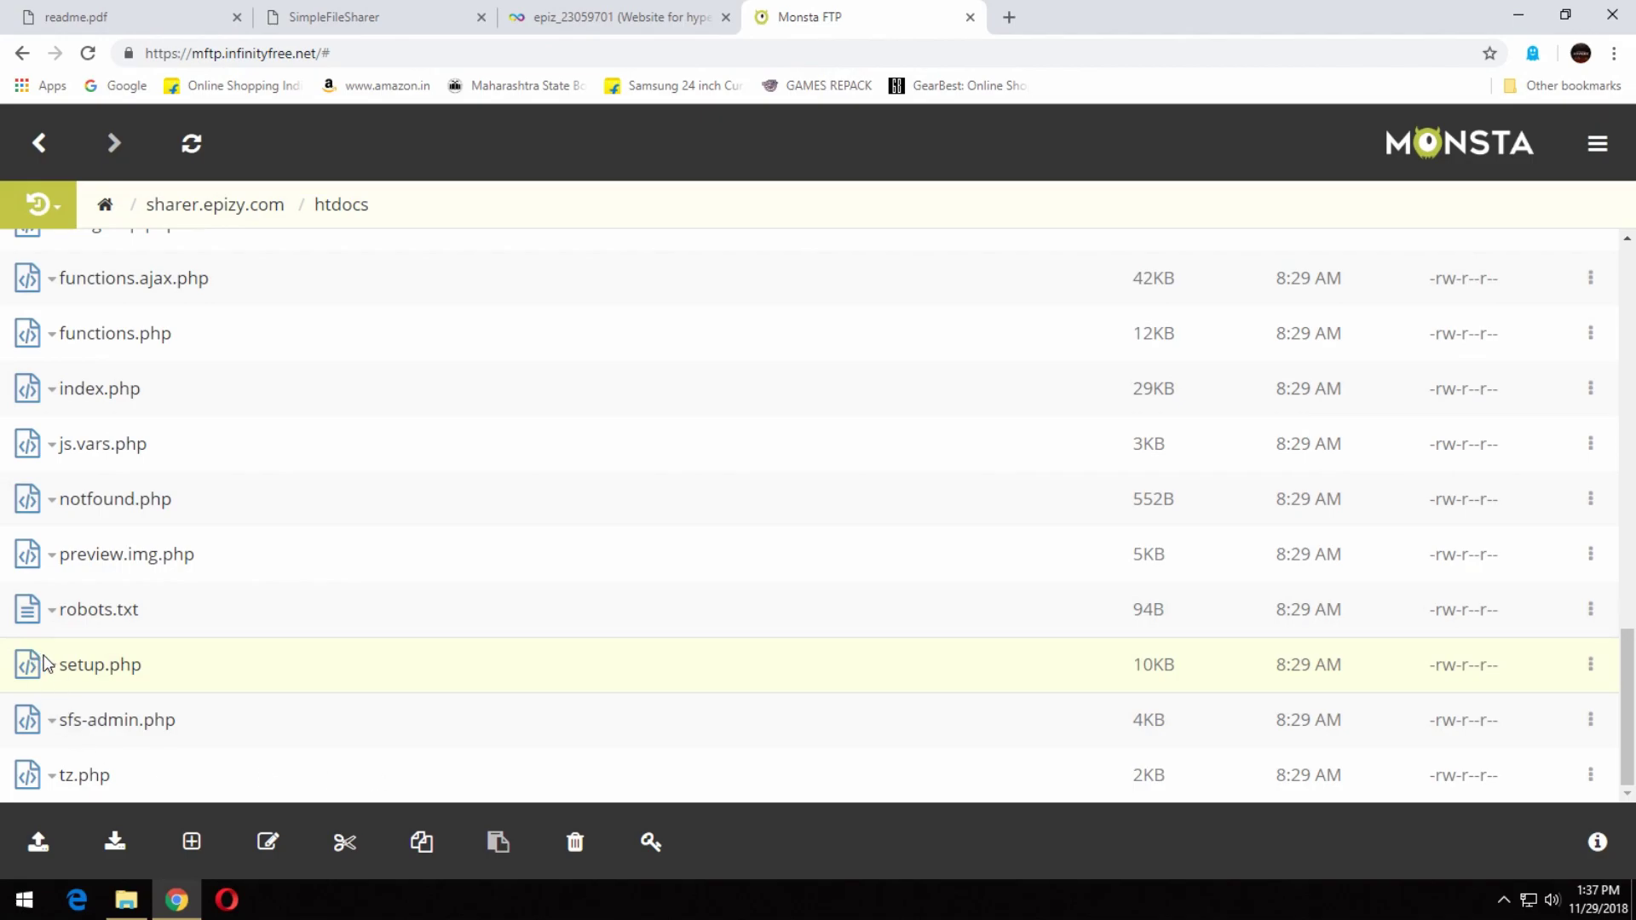
{"action": "left_click", "coordinate": [49, 665]}
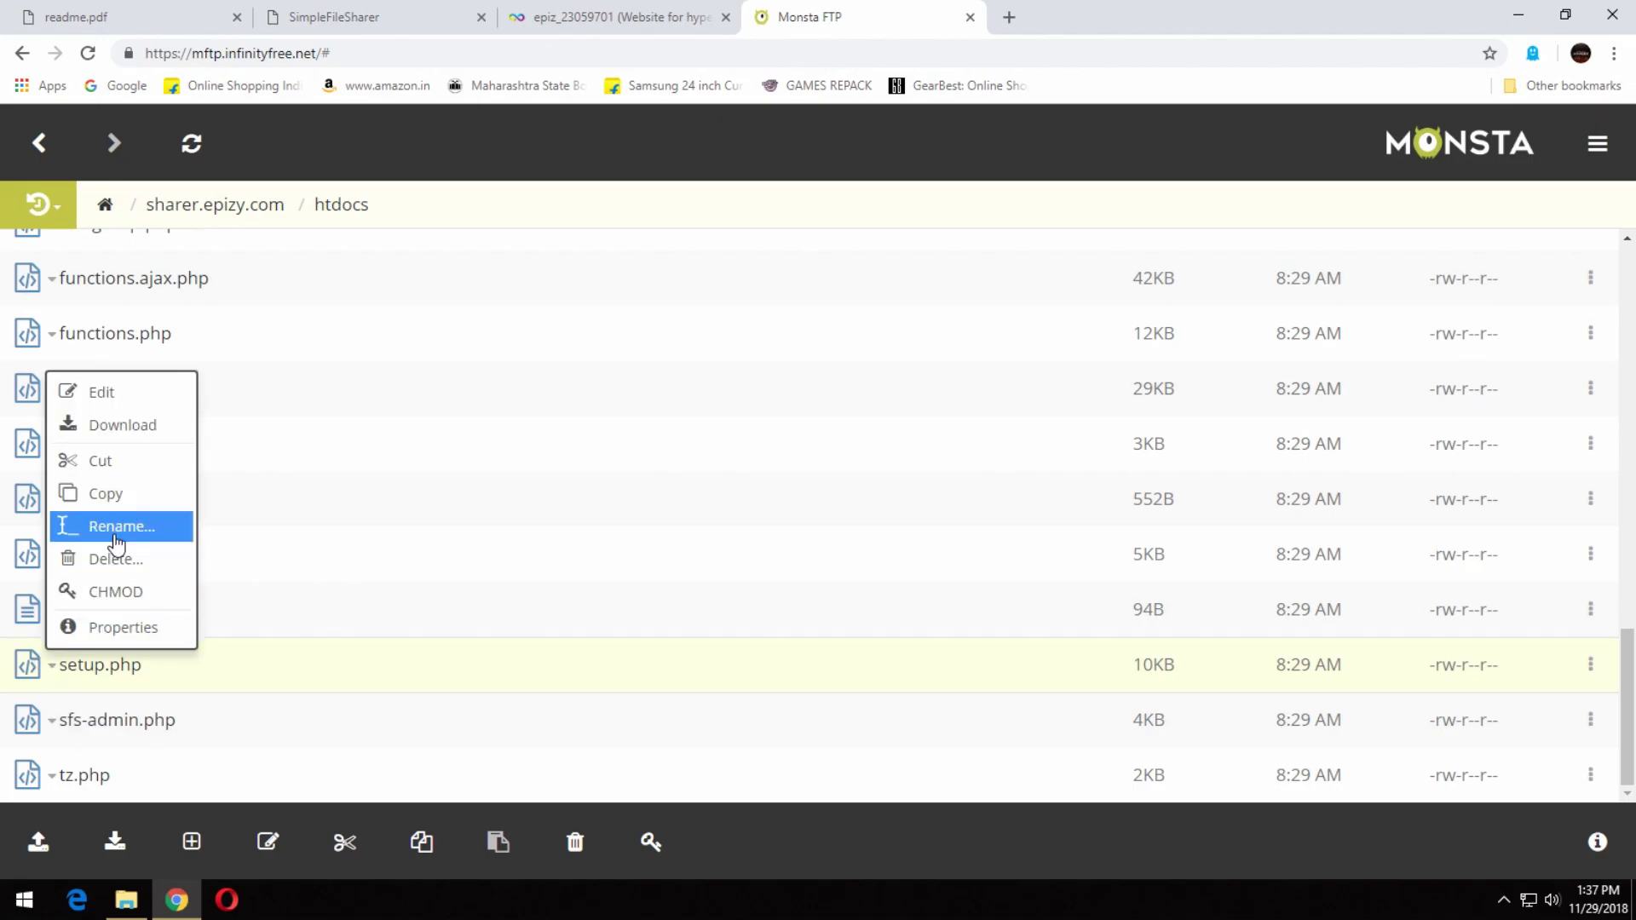
{"action": "left_click", "coordinate": [109, 522]}
{"action": "type", "text": "(backup)"}
{"action": "left_click", "coordinate": [1089, 296]}
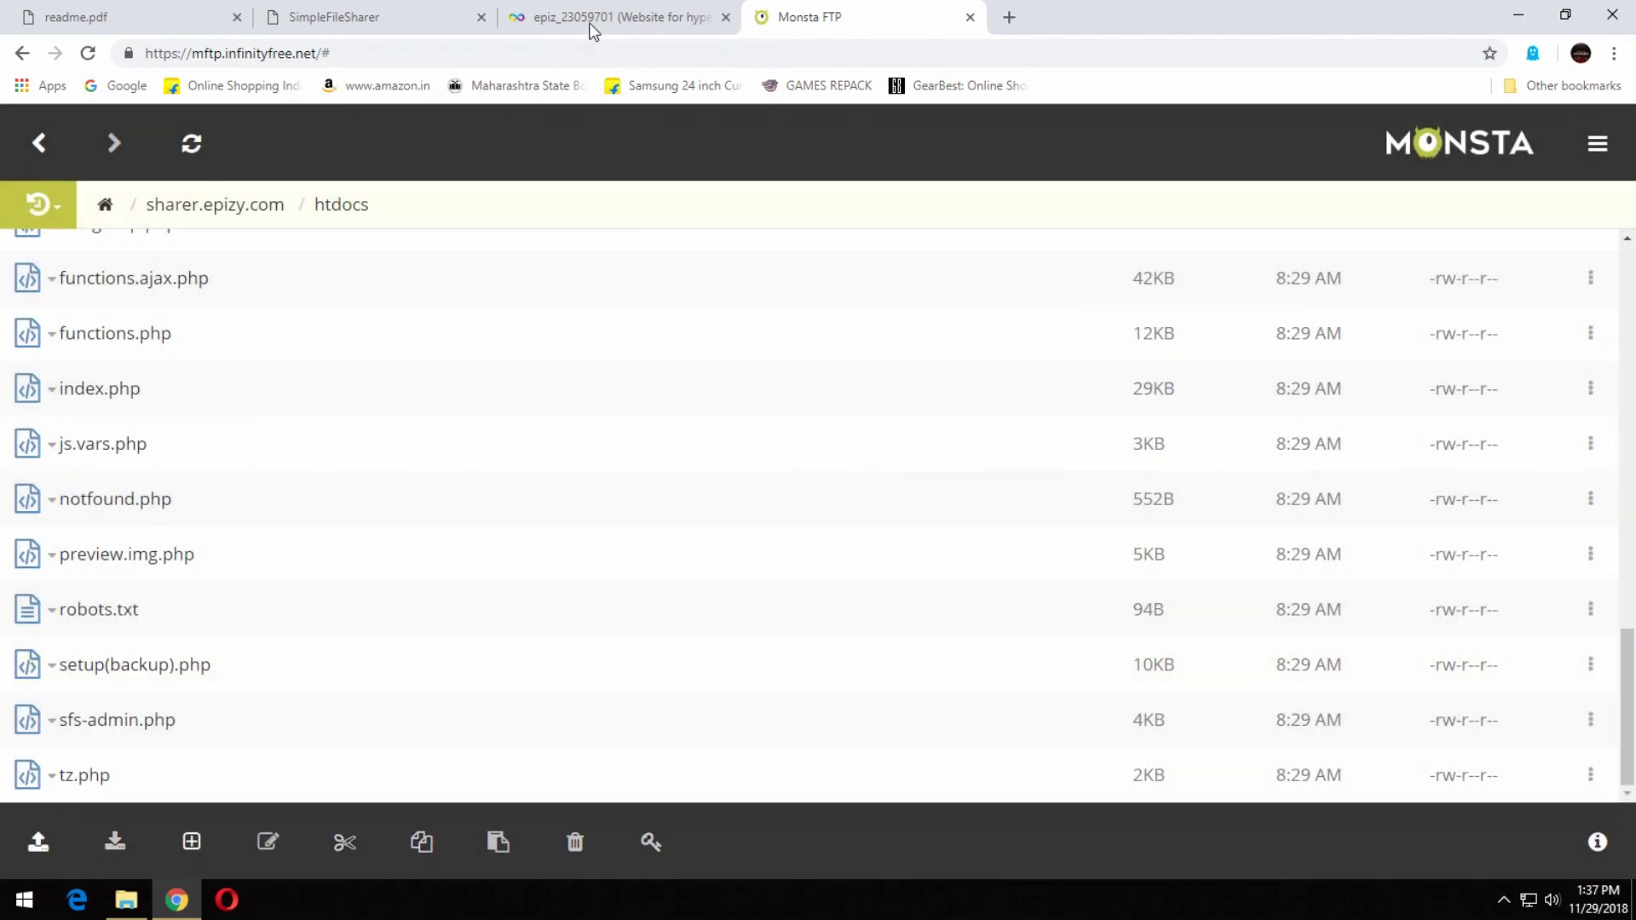
Reload setup.php to confirm it now returns 404, then load the site's home page.
{"action": "left_click", "coordinate": [385, 12]}
{"action": "key", "text": "F5"}
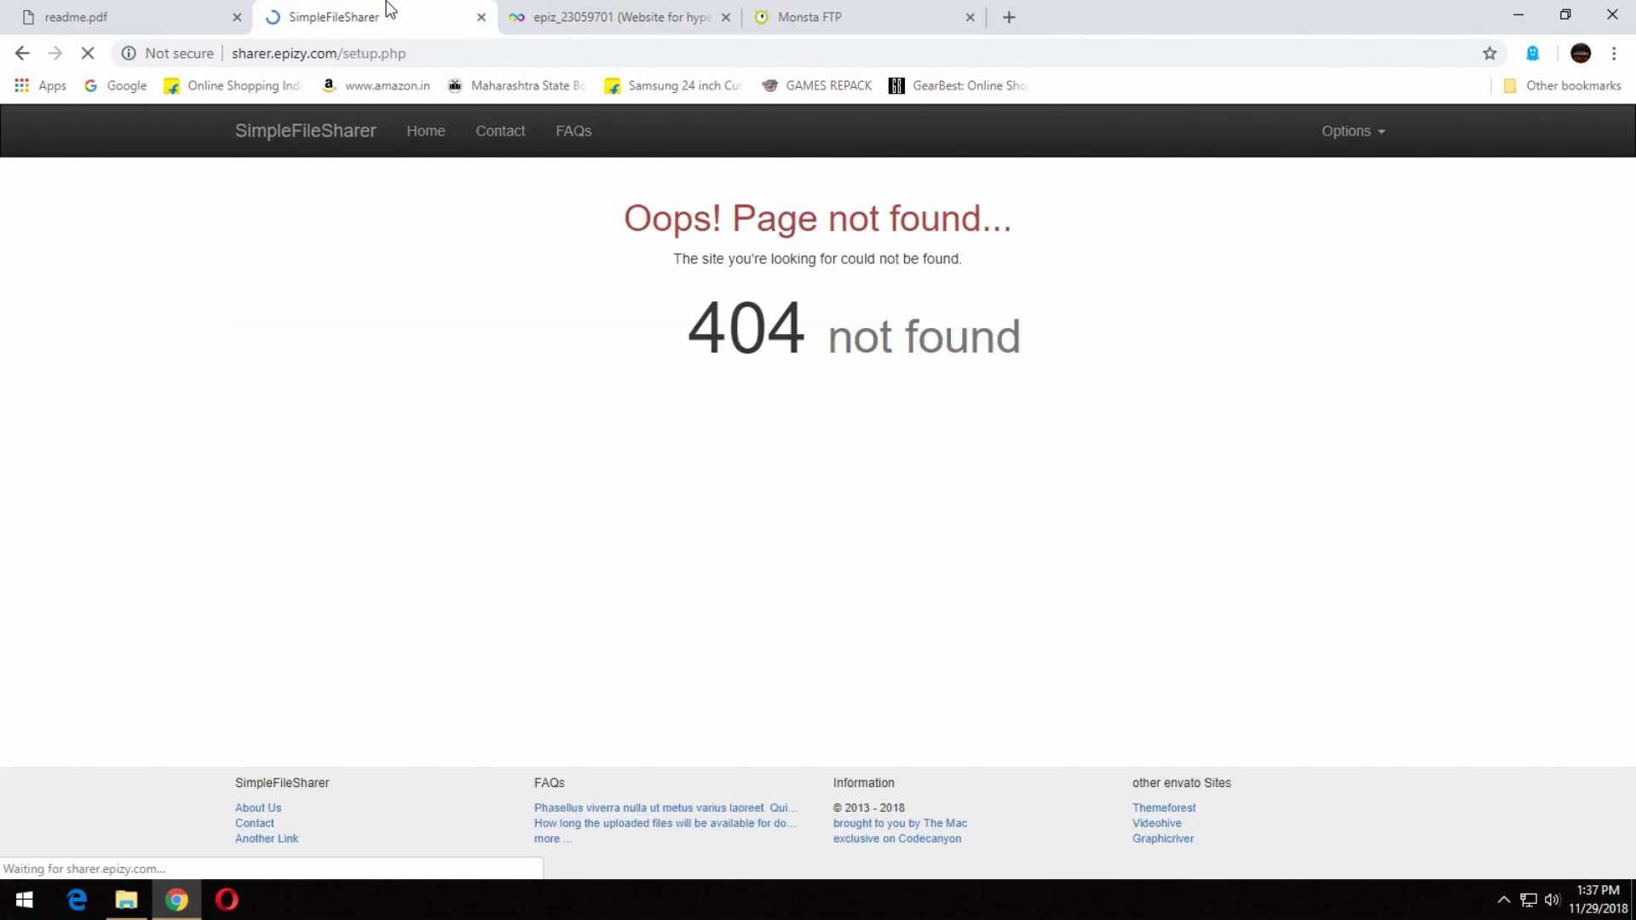
{"action": "left_click_drag", "start_coordinate": [437, 53], "coordinate": [351, 55]}
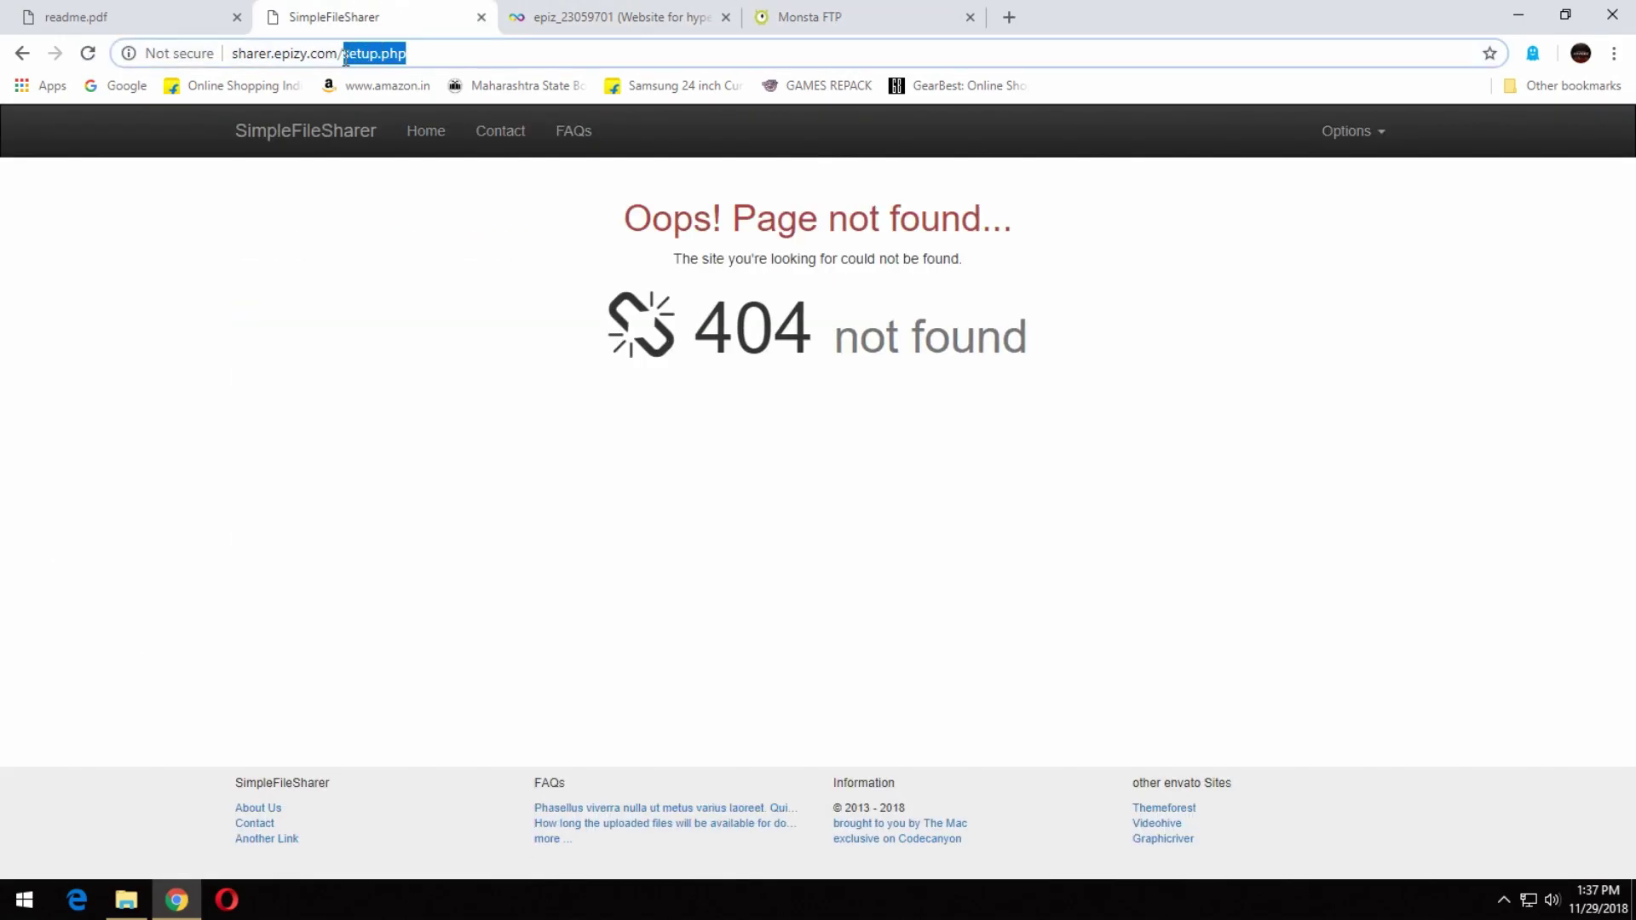
{"action": "key", "text": "BackSpace"}
{"action": "key", "text": "Return"}
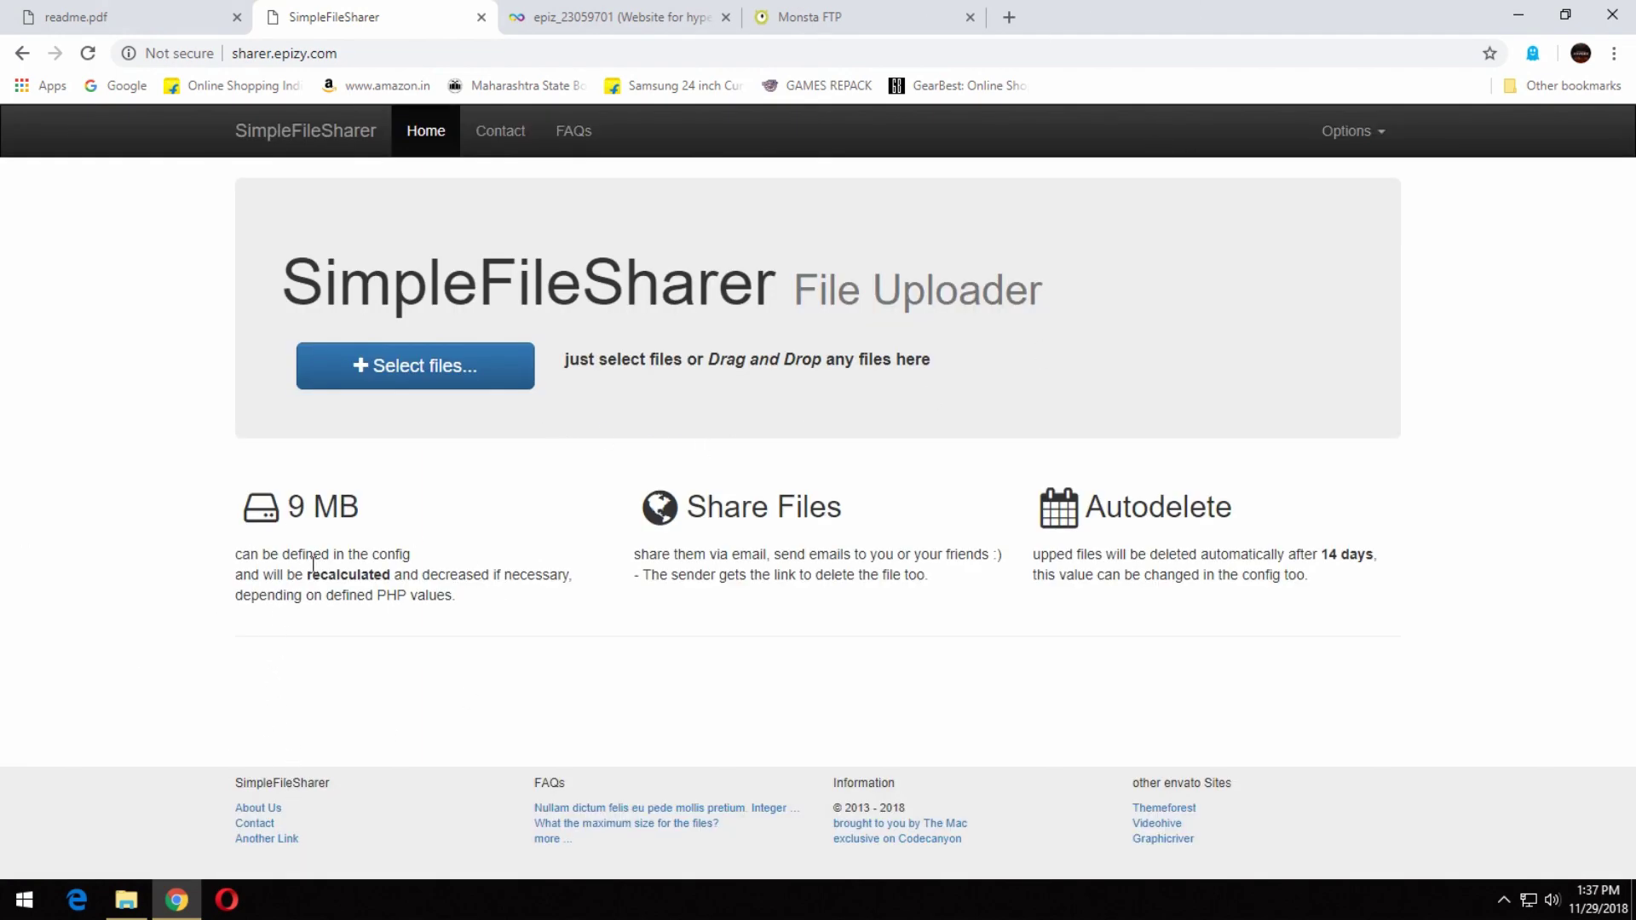
Read the 9 MB size-limit note and open the Select files chooser.
{"action": "left_click_drag", "start_coordinate": [368, 517], "coordinate": [390, 576]}
{"action": "left_click", "coordinate": [219, 545]}
{"action": "left_click", "coordinate": [505, 620]}
{"action": "left_click_drag", "start_coordinate": [496, 610], "coordinate": [376, 601]}
{"action": "left_click", "coordinate": [549, 624]}
{"action": "left_click", "coordinate": [447, 373]}
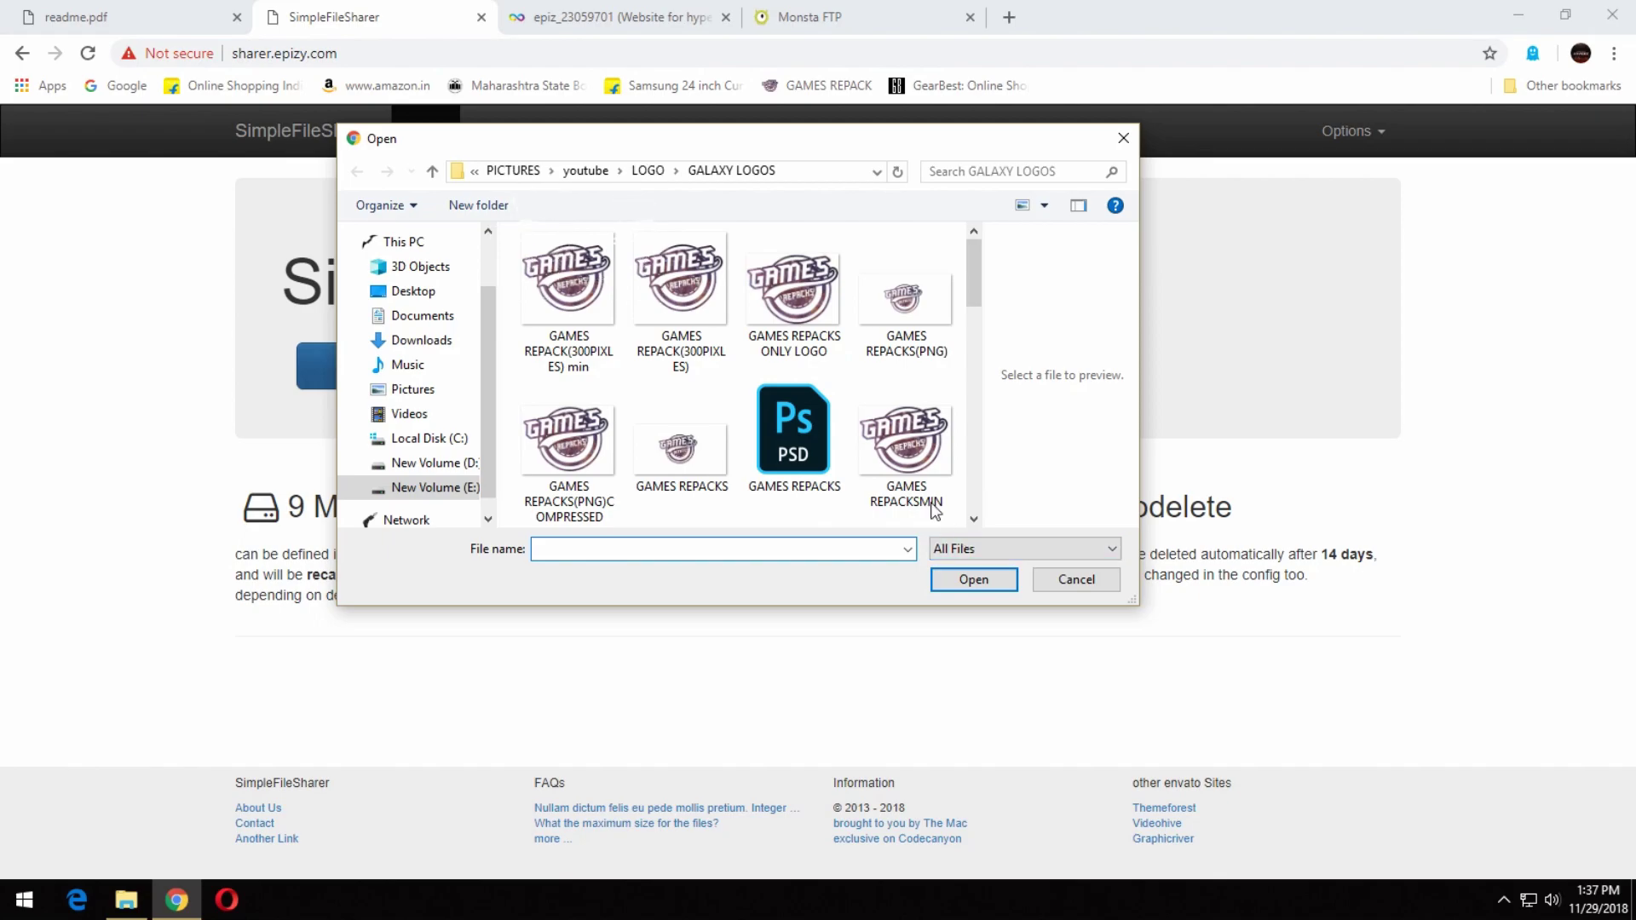
Upload GAMES REPACKS ONLY LOGO.jpg and open its download page.
{"action": "left_click", "coordinate": [793, 294]}
{"action": "left_click", "coordinate": [992, 580]}
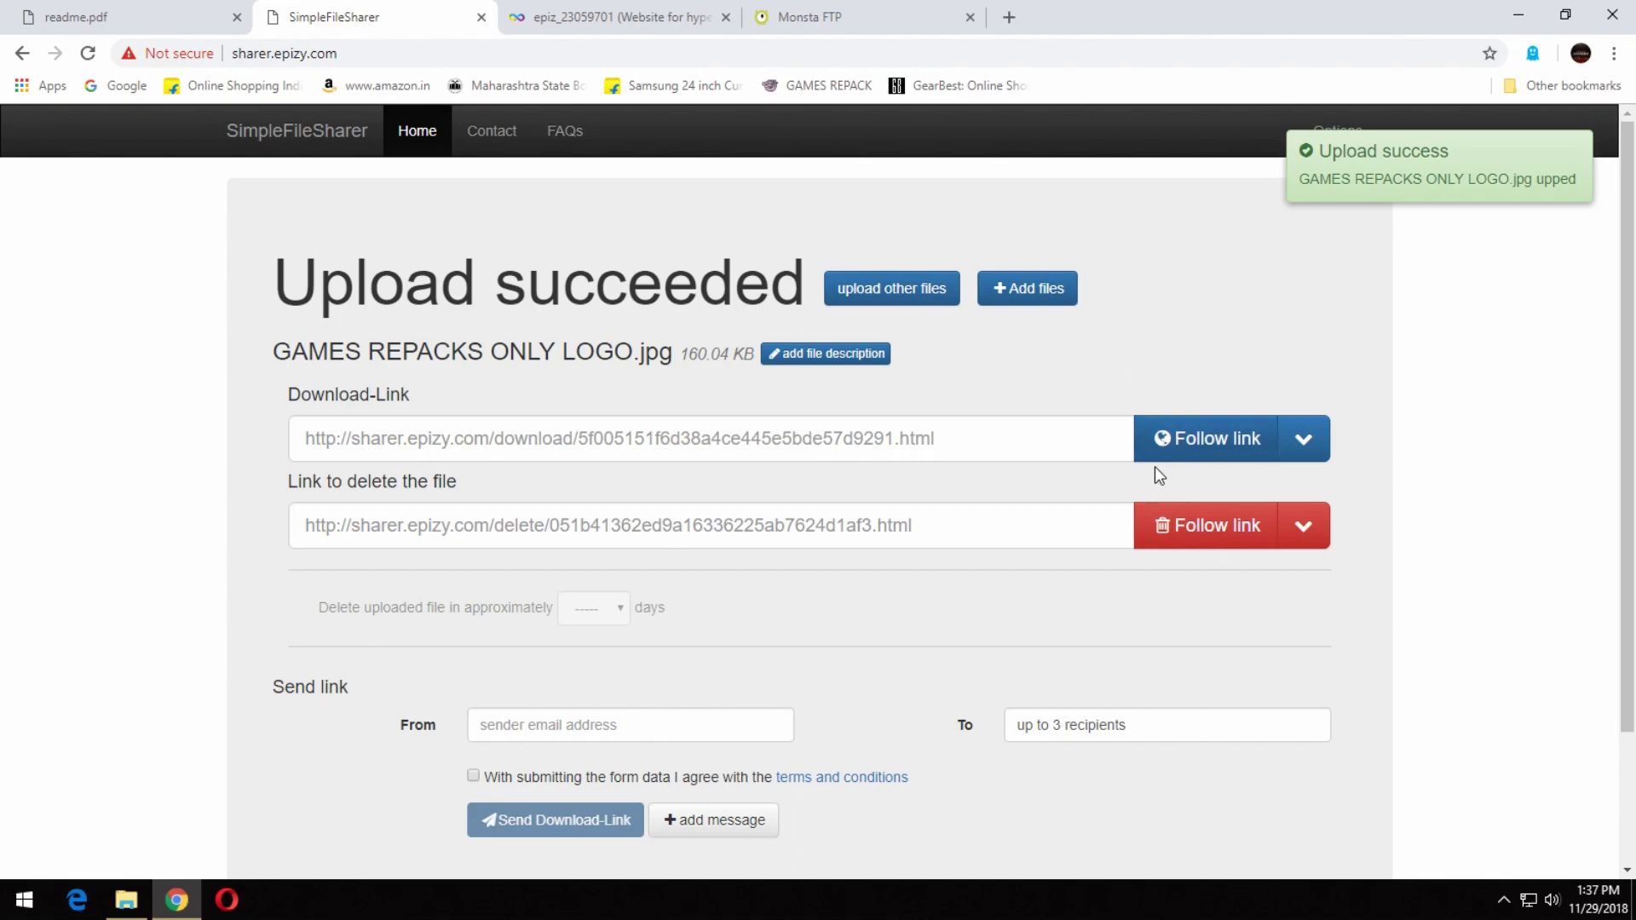
{"action": "scroll", "coordinate": [980, 547], "scroll_direction": "down", "scroll_amount": 3}
{"action": "scroll", "coordinate": [1025, 540], "scroll_direction": "up", "scroll_amount": 3}
{"action": "left_click", "coordinate": [1174, 438]}
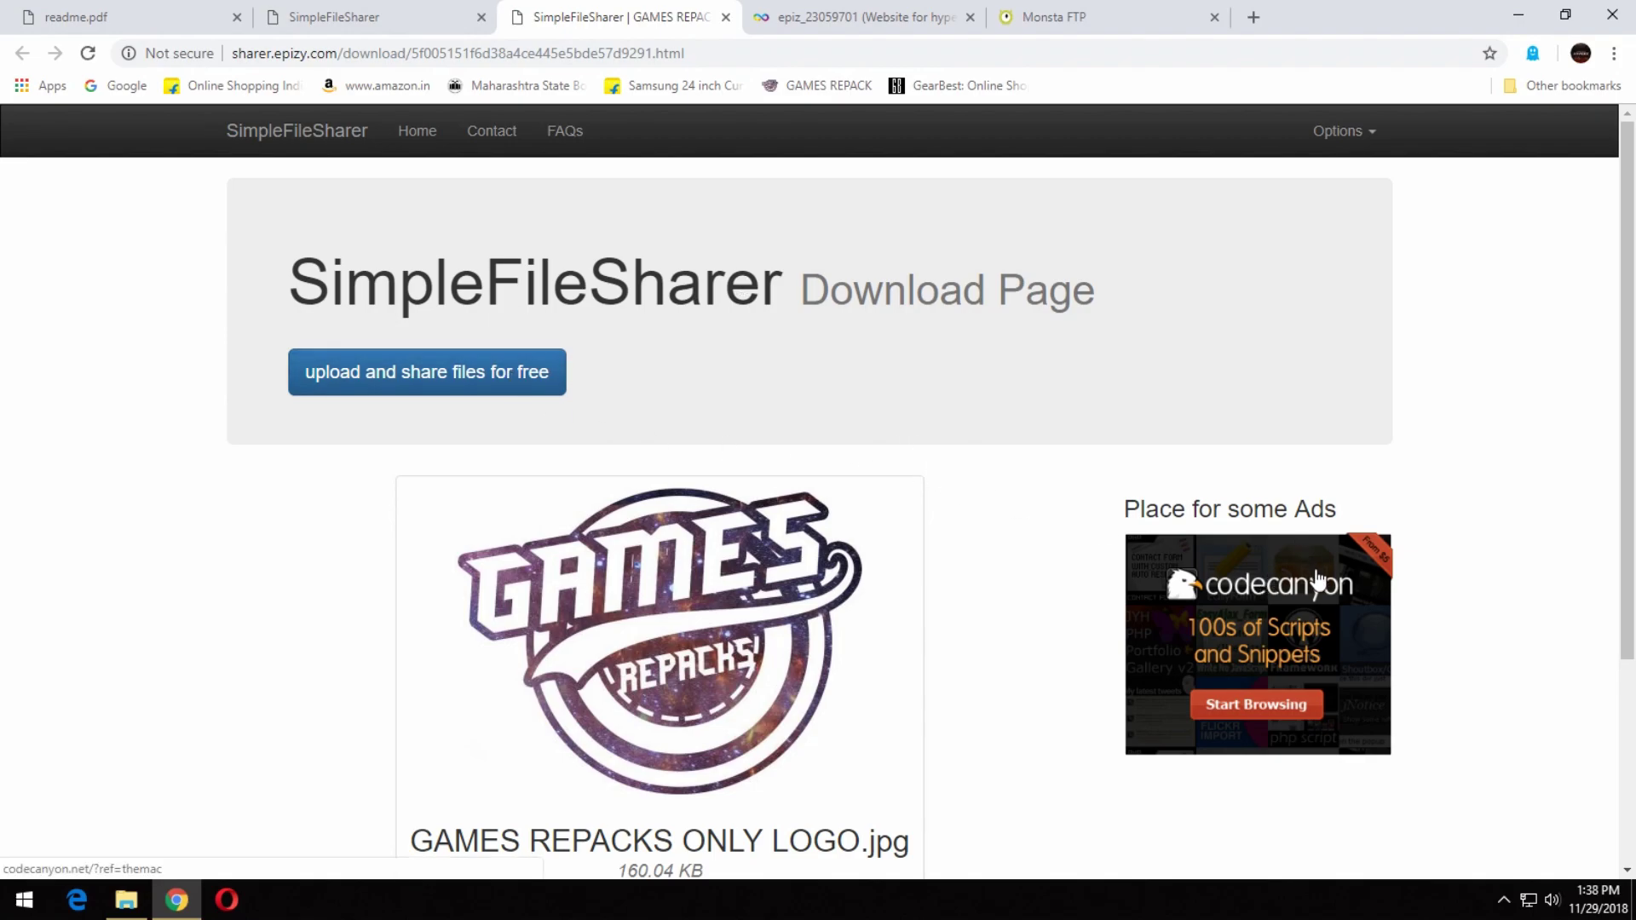
Download the image and save it to New Volume (E:).
{"action": "scroll", "coordinate": [1317, 581], "scroll_direction": "down", "scroll_amount": 3}
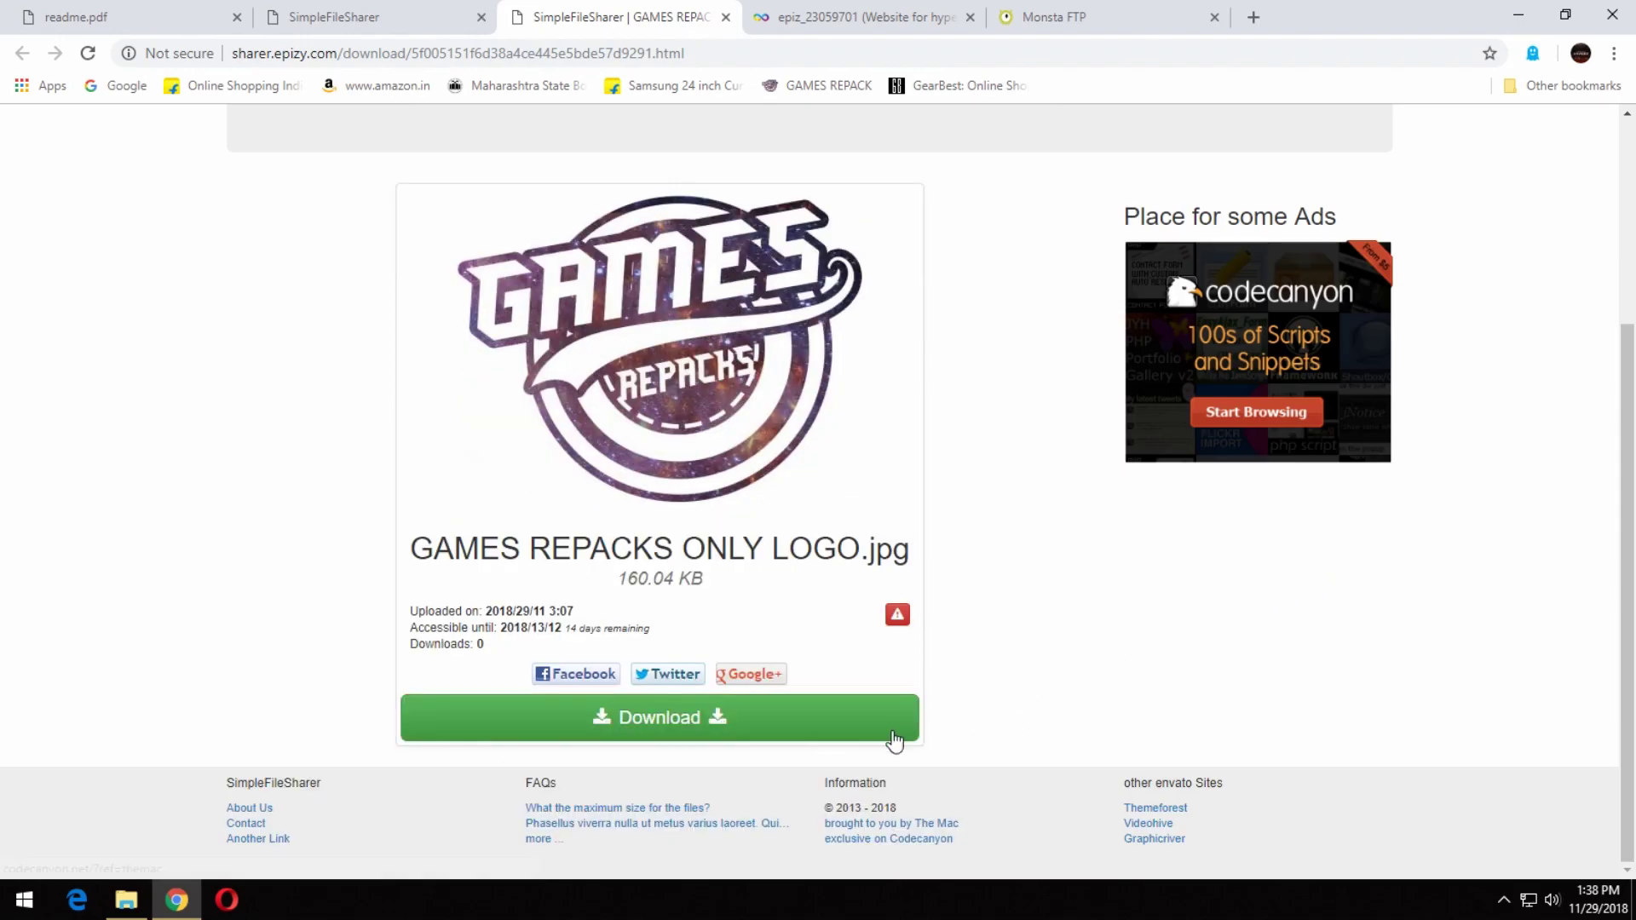
{"action": "left_click_drag", "start_coordinate": [649, 631], "coordinate": [506, 629]}
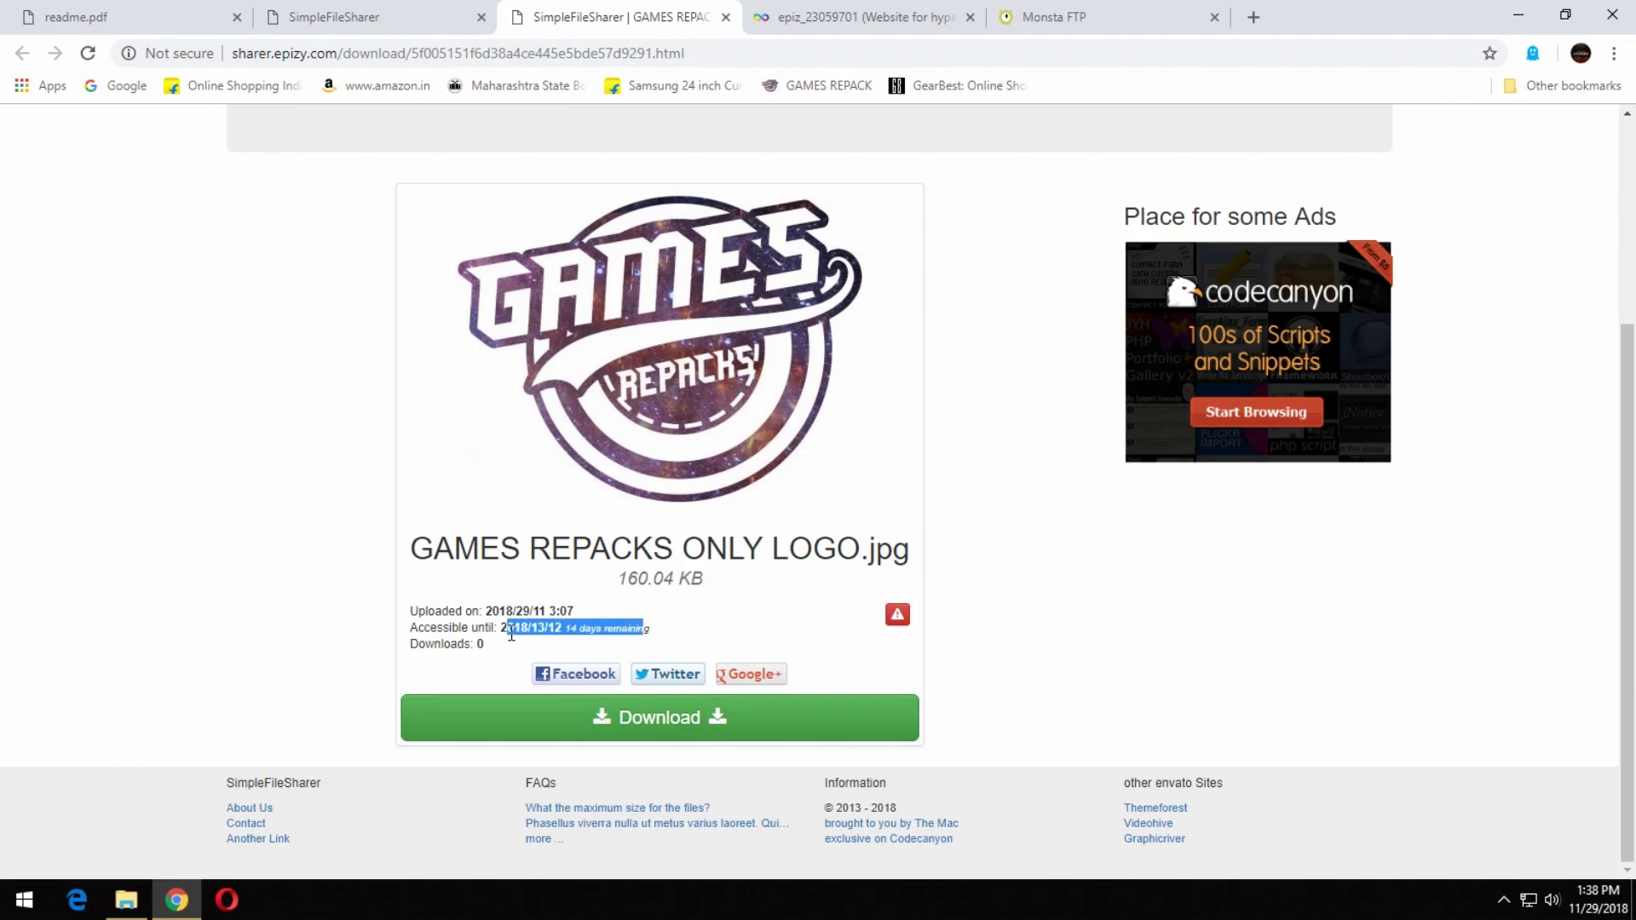
{"action": "left_click", "coordinate": [678, 716]}
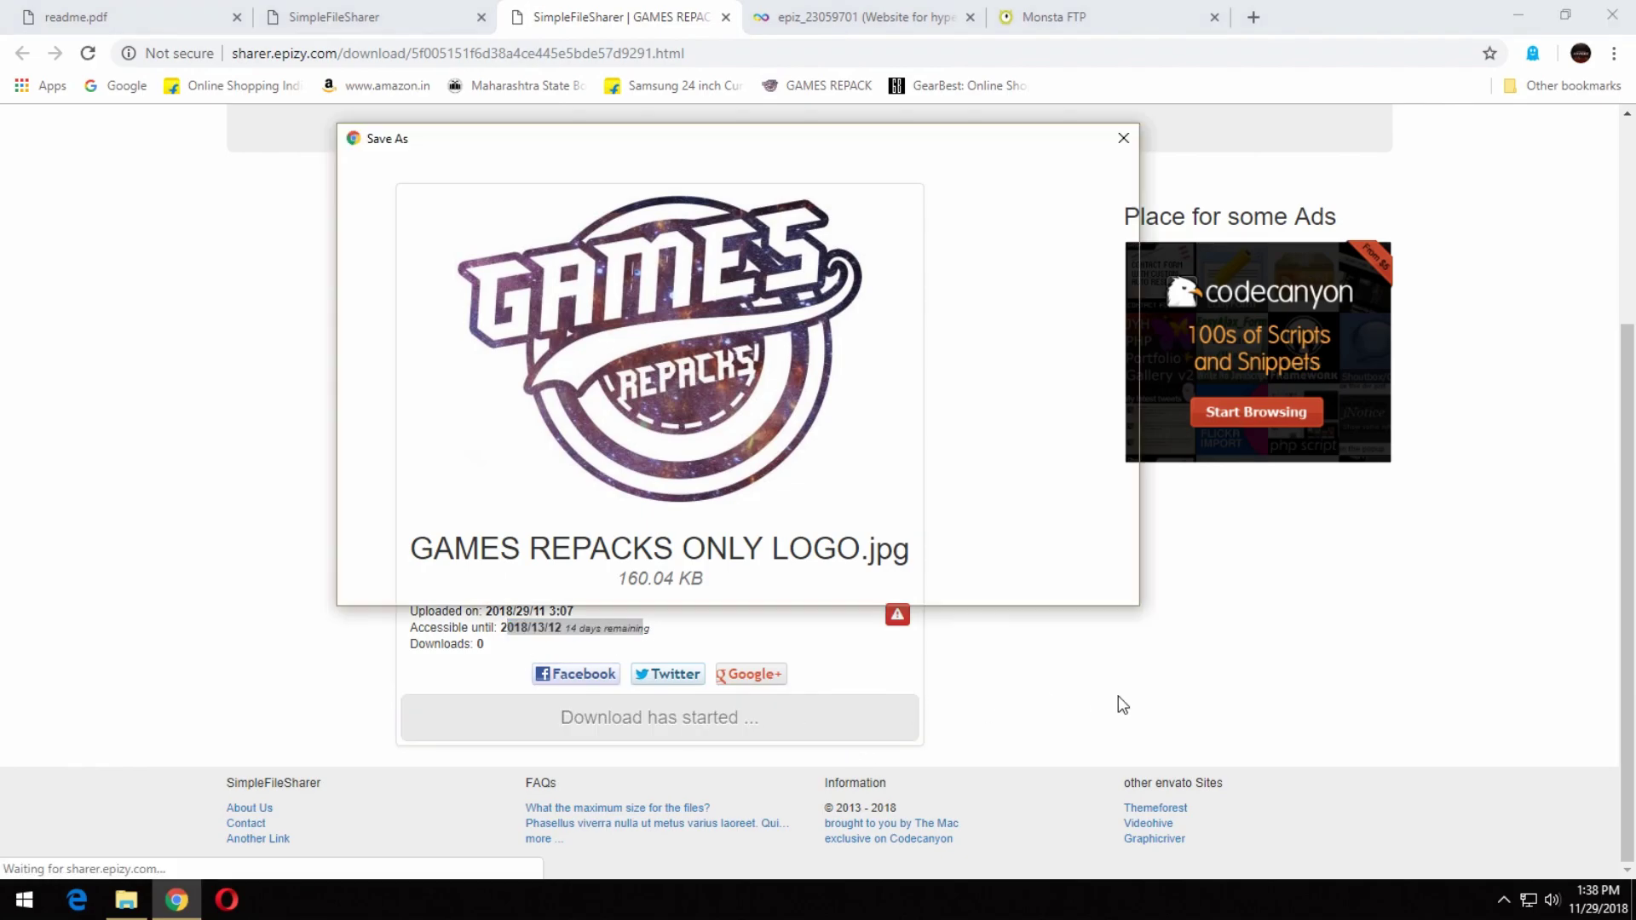
{"action": "left_click", "coordinate": [447, 487]}
{"action": "left_click", "coordinate": [980, 581]}
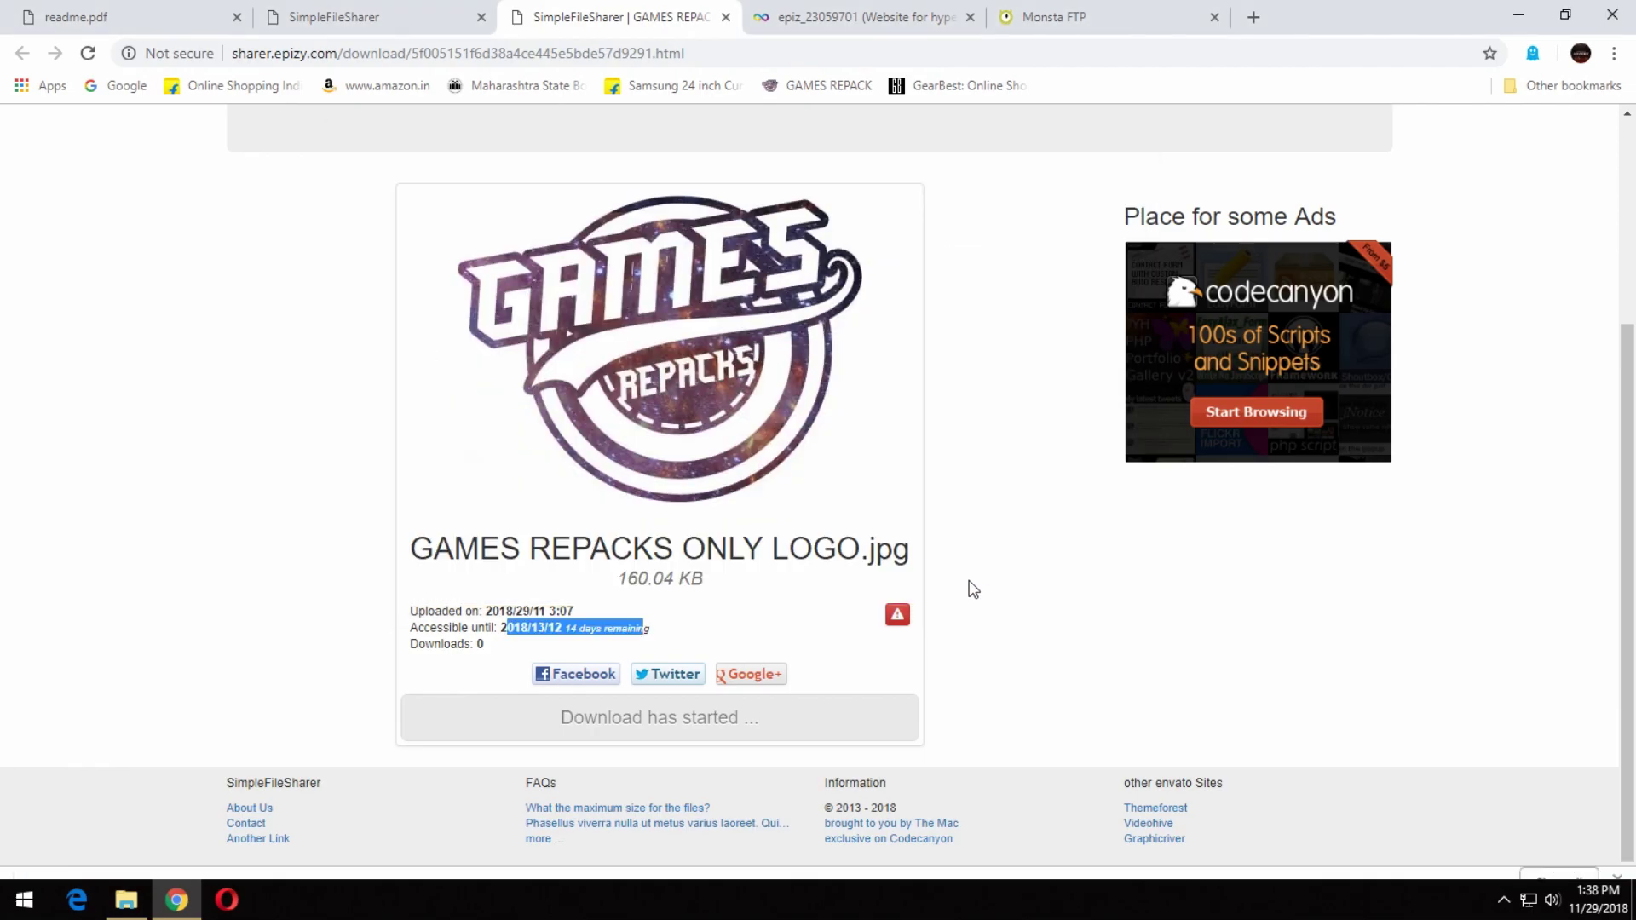
{"action": "scroll", "coordinate": [318, 796], "scroll_direction": "up", "scroll_amount": 2}
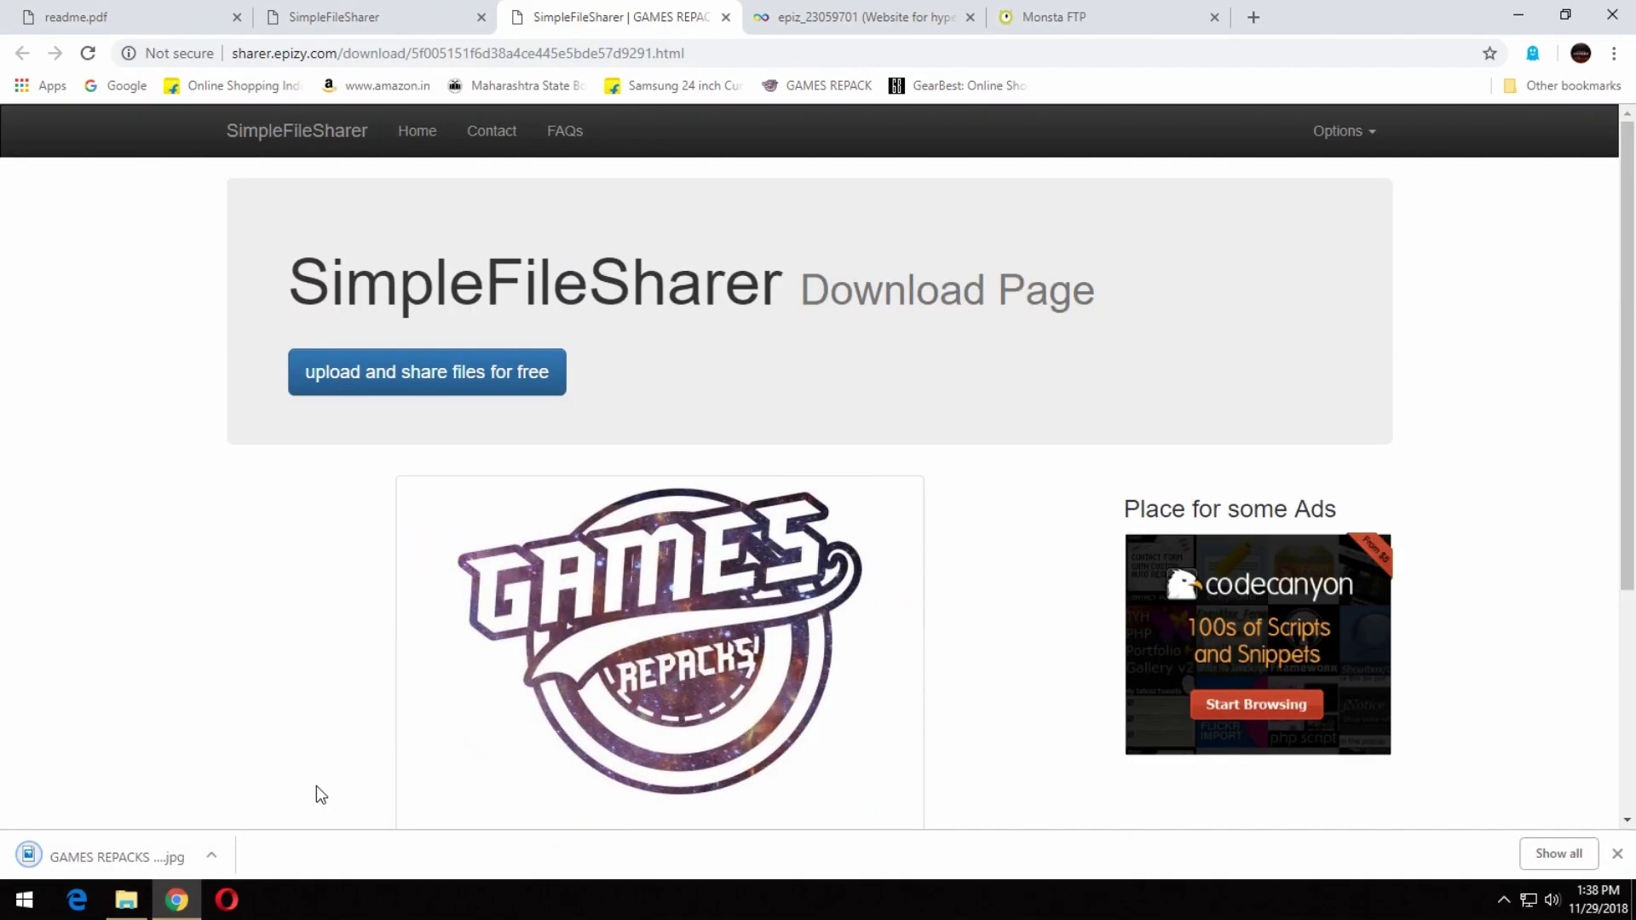
{"action": "scroll", "coordinate": [390, 643], "scroll_direction": "down", "scroll_amount": 3}
{"action": "scroll", "coordinate": [387, 635], "scroll_direction": "up", "scroll_amount": 2}
Close the download page, InfinityFree account and Monsta FTP tabs.
{"action": "left_click", "coordinate": [383, 17]}
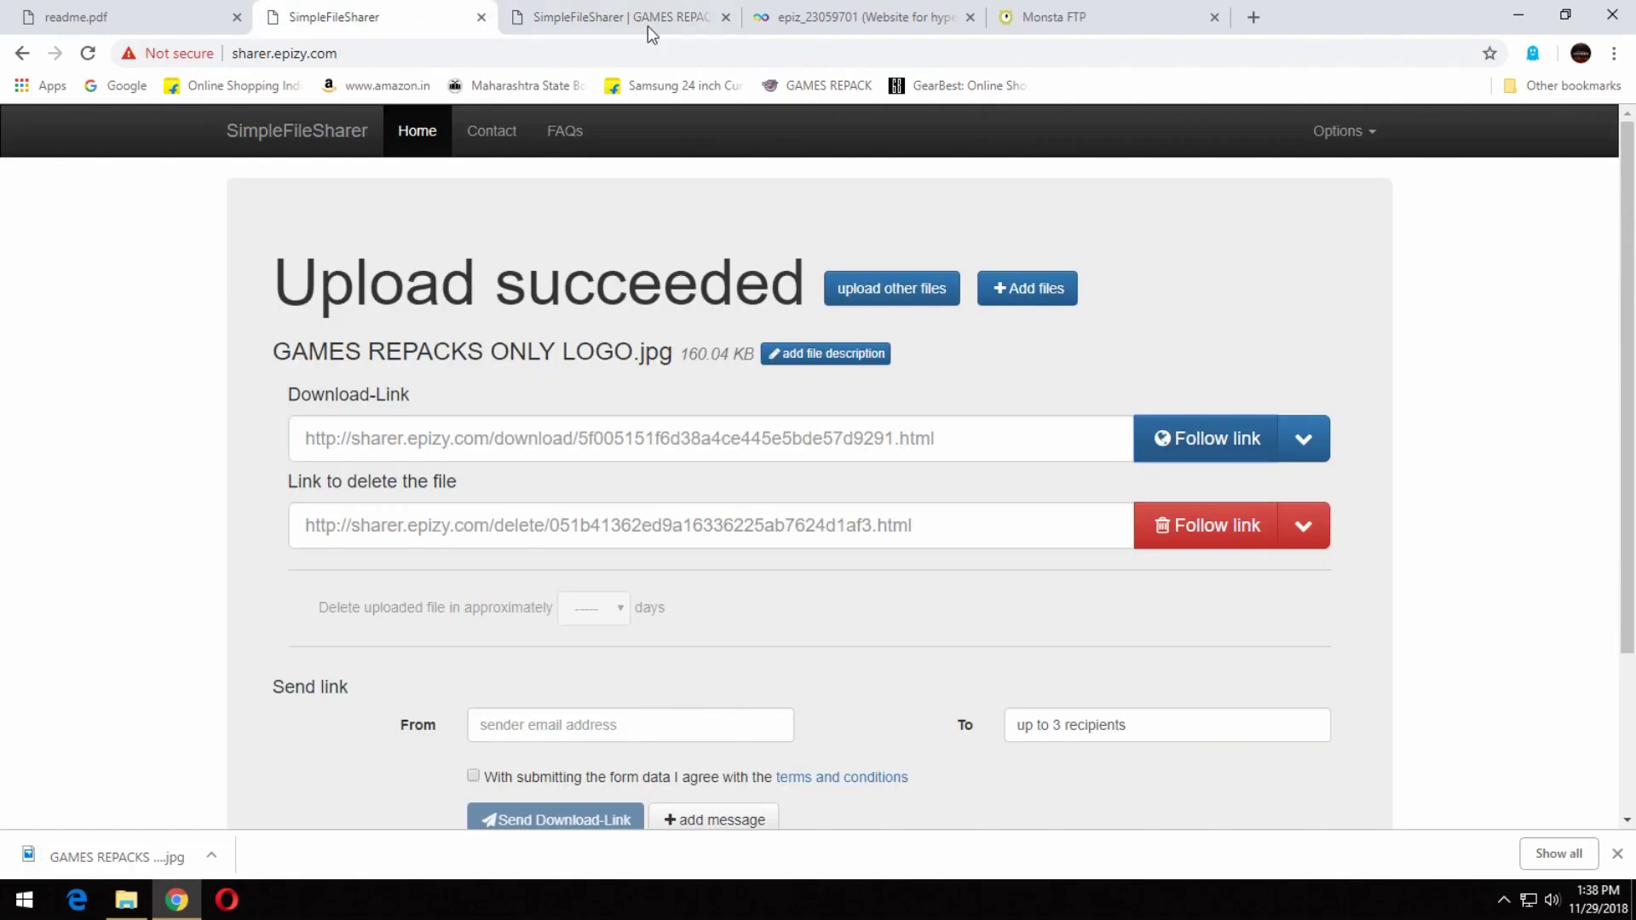
{"action": "left_click", "coordinate": [715, 24]}
{"action": "left_click", "coordinate": [725, 18]}
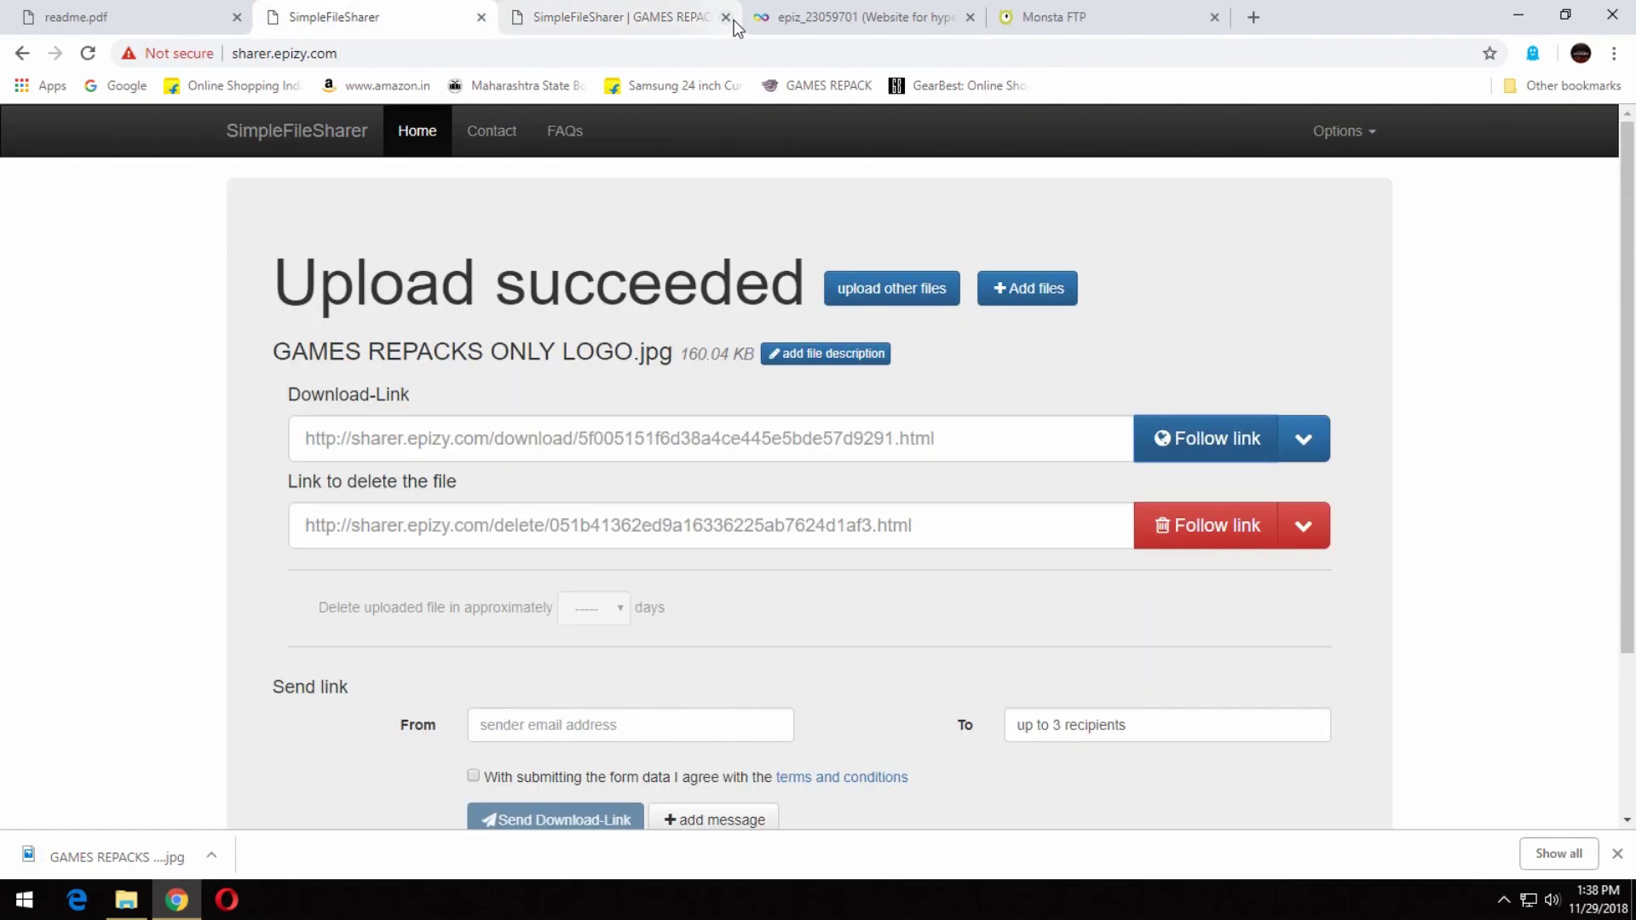
{"action": "left_click", "coordinate": [725, 17]}
{"action": "left_click", "coordinate": [725, 18]}
{"action": "left_click", "coordinate": [1304, 440]}
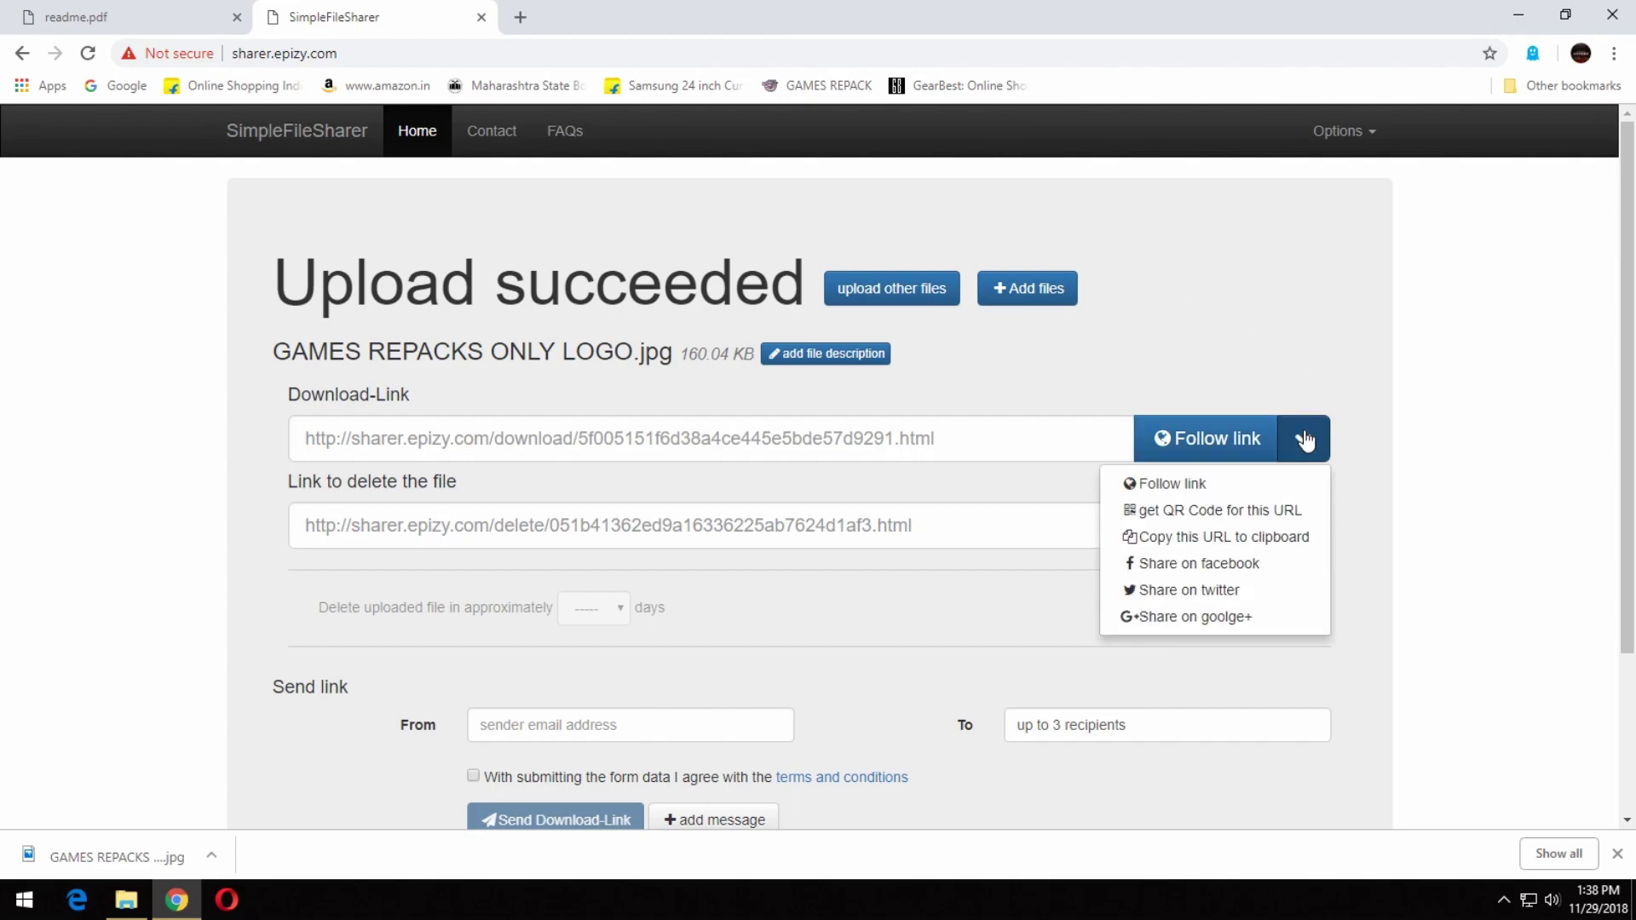
{"action": "left_click", "coordinate": [1304, 440]}
Go to /sfs-admin.php, leave the upload page, and sign in with the admin credentials.
{"action": "left_click", "coordinate": [487, 53]}
{"action": "left_click", "coordinate": [486, 53]}
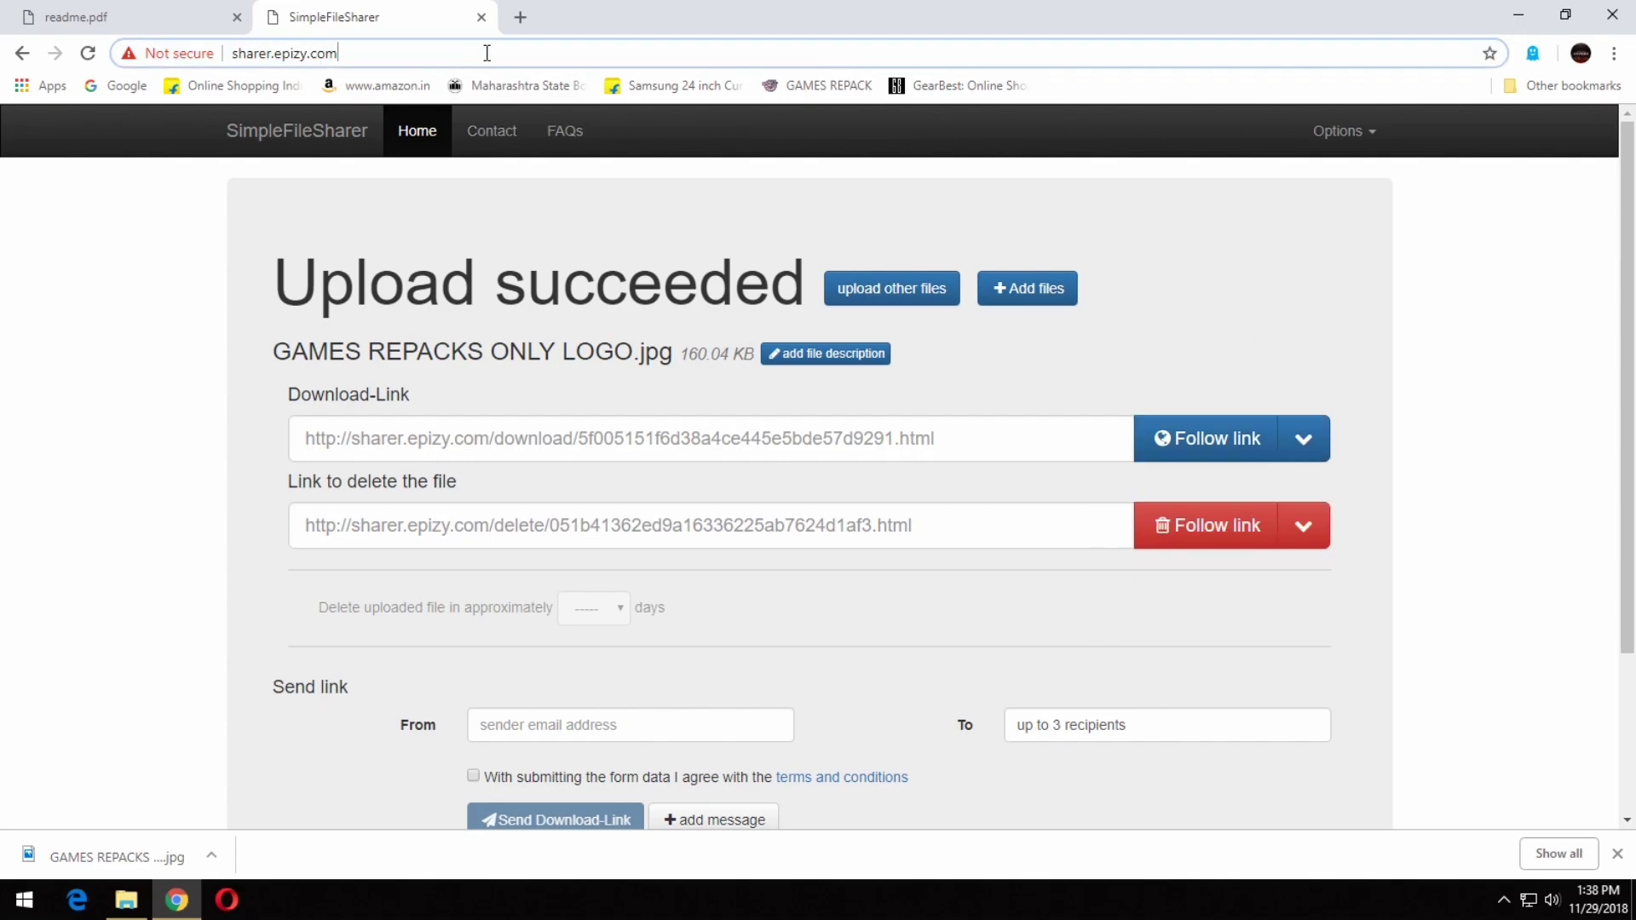
{"action": "type", "text": "/"}
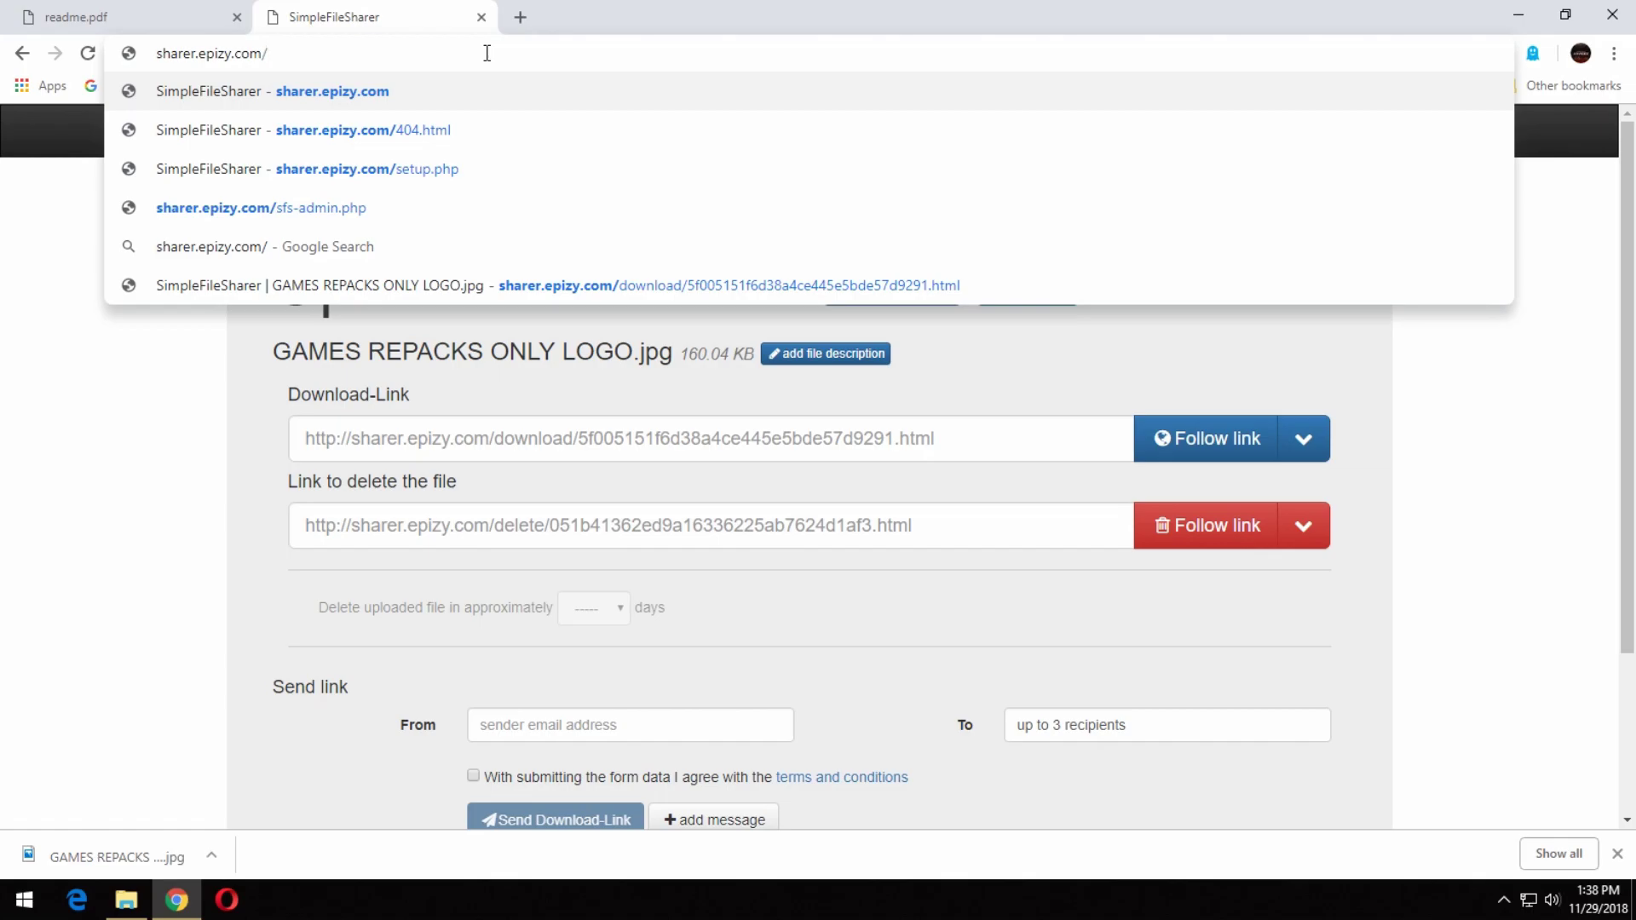
{"action": "left_click", "coordinate": [361, 205]}
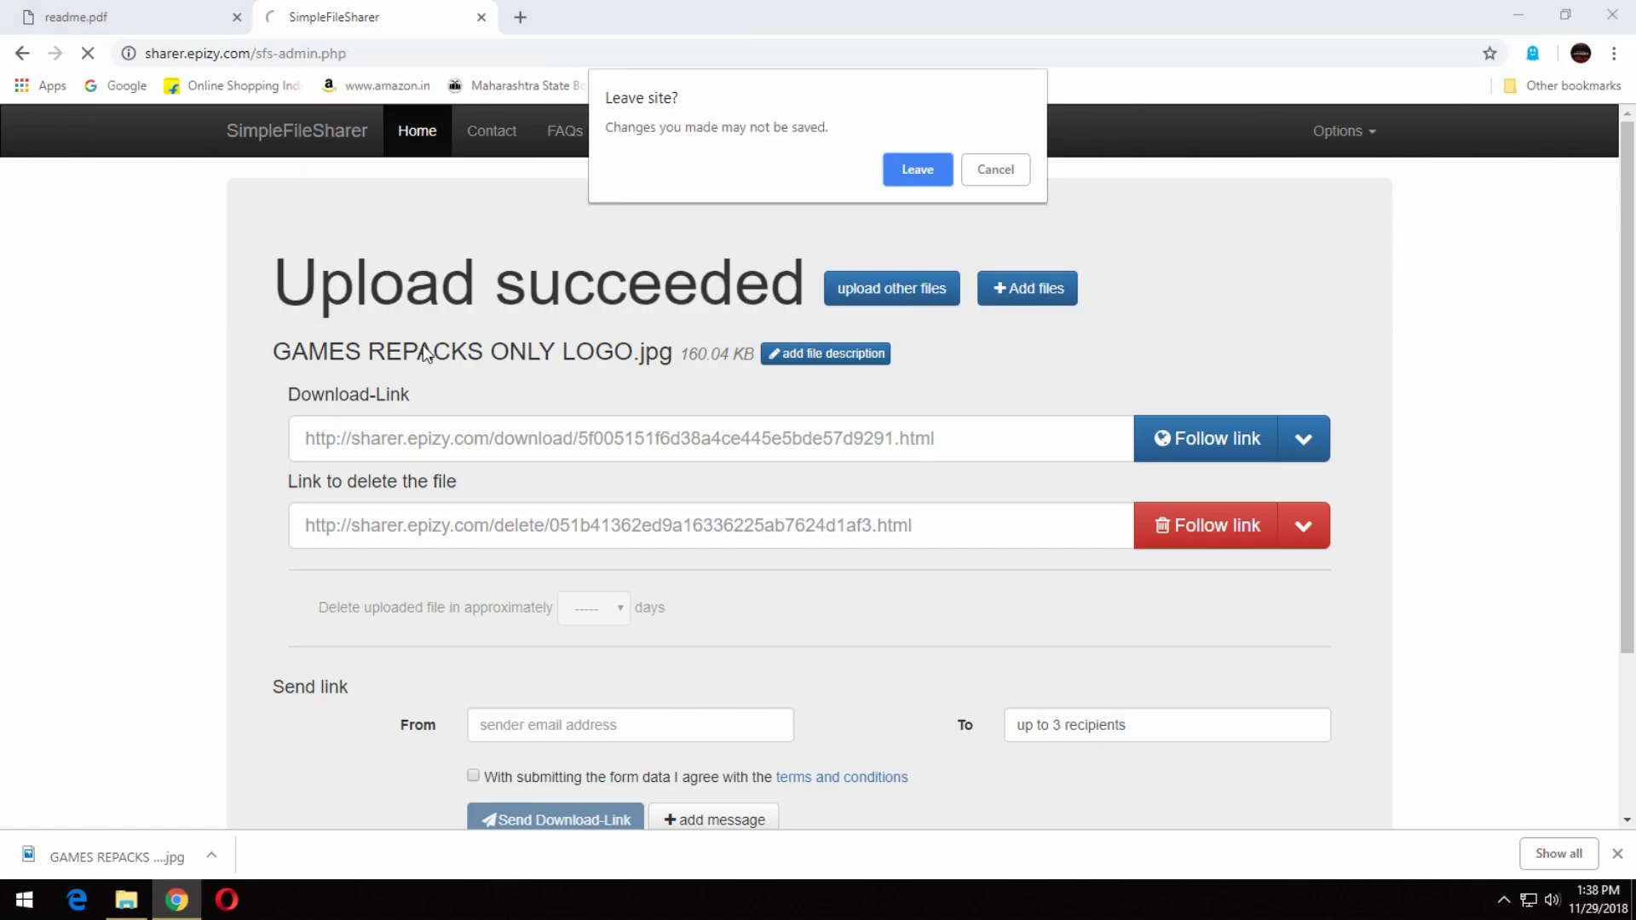
{"action": "left_click", "coordinate": [905, 169]}
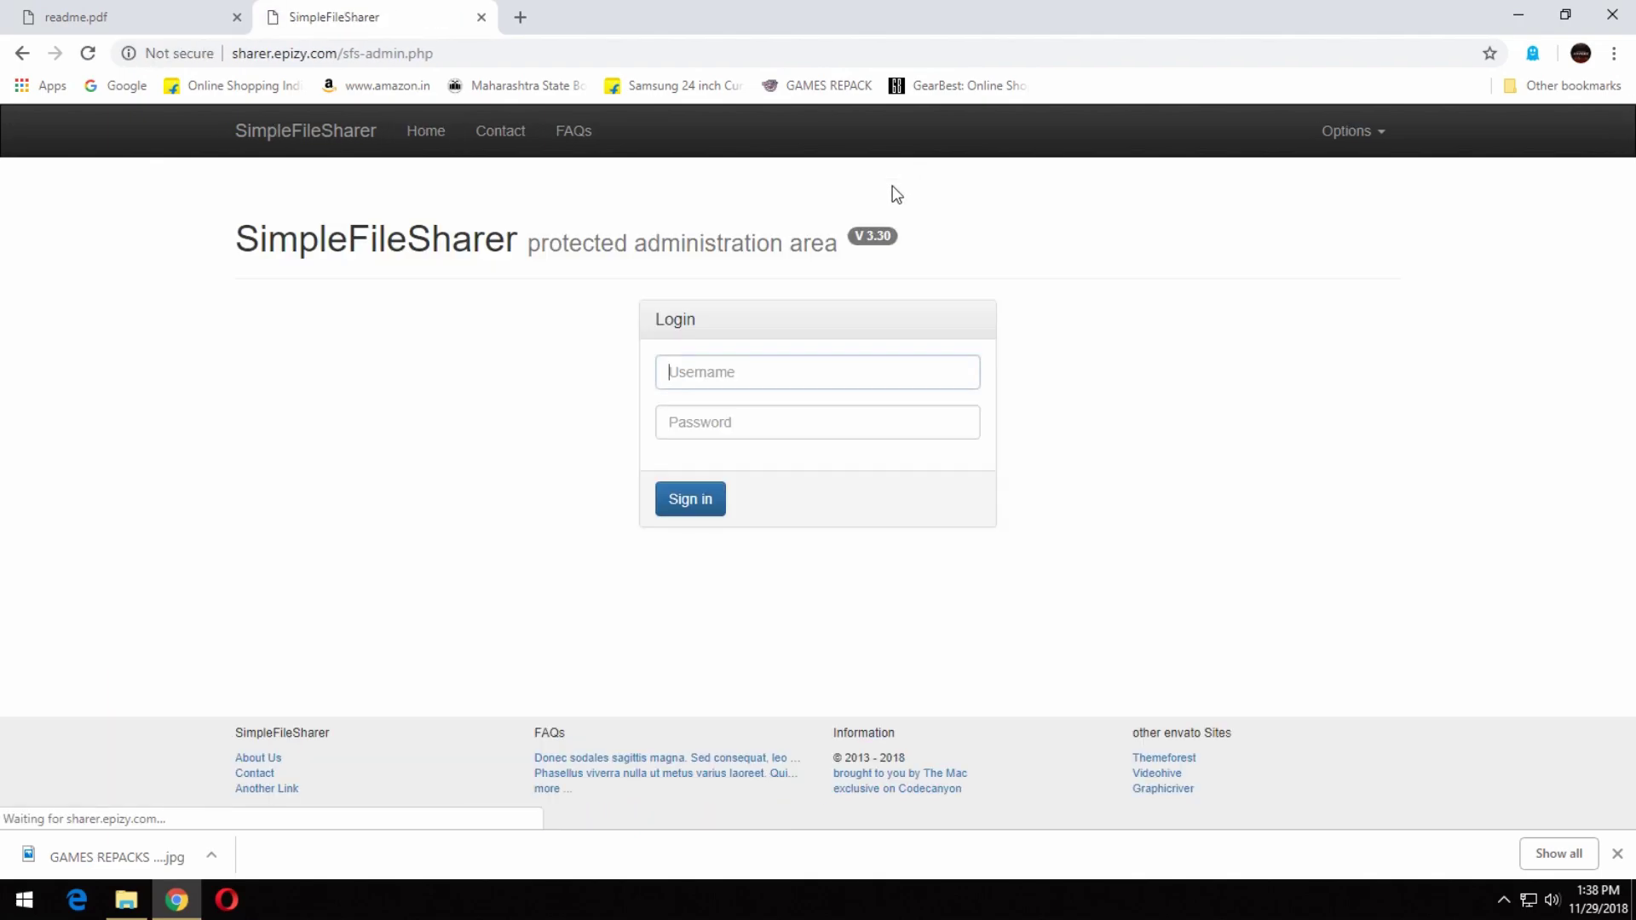
{"action": "type", "text": "a"}
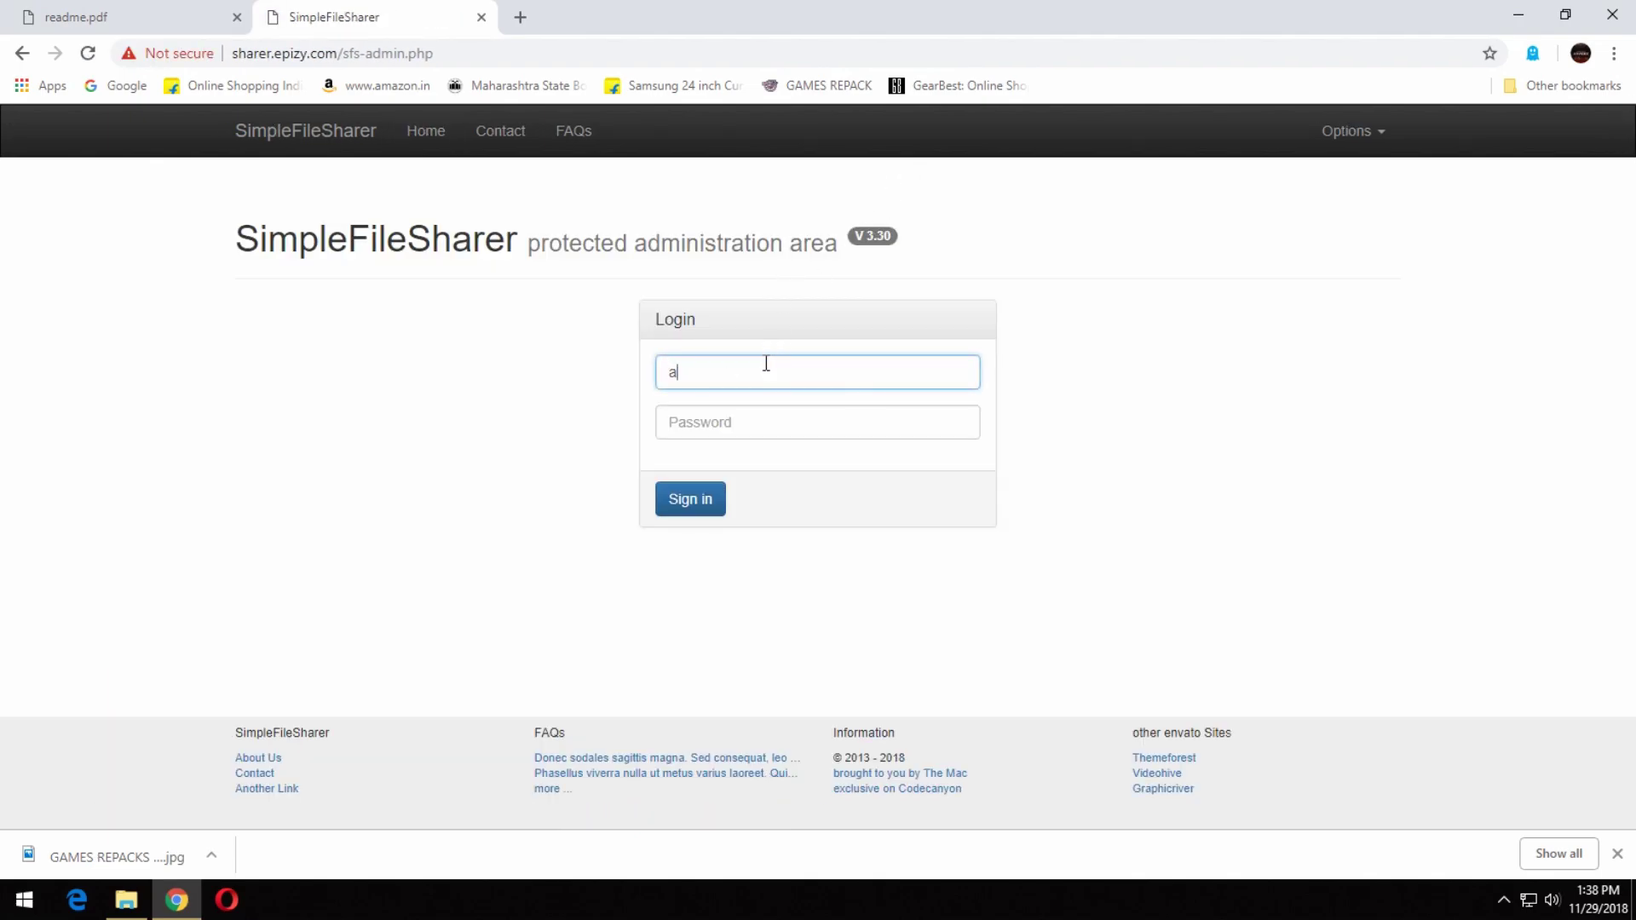
{"action": "type", "text": "admin"}
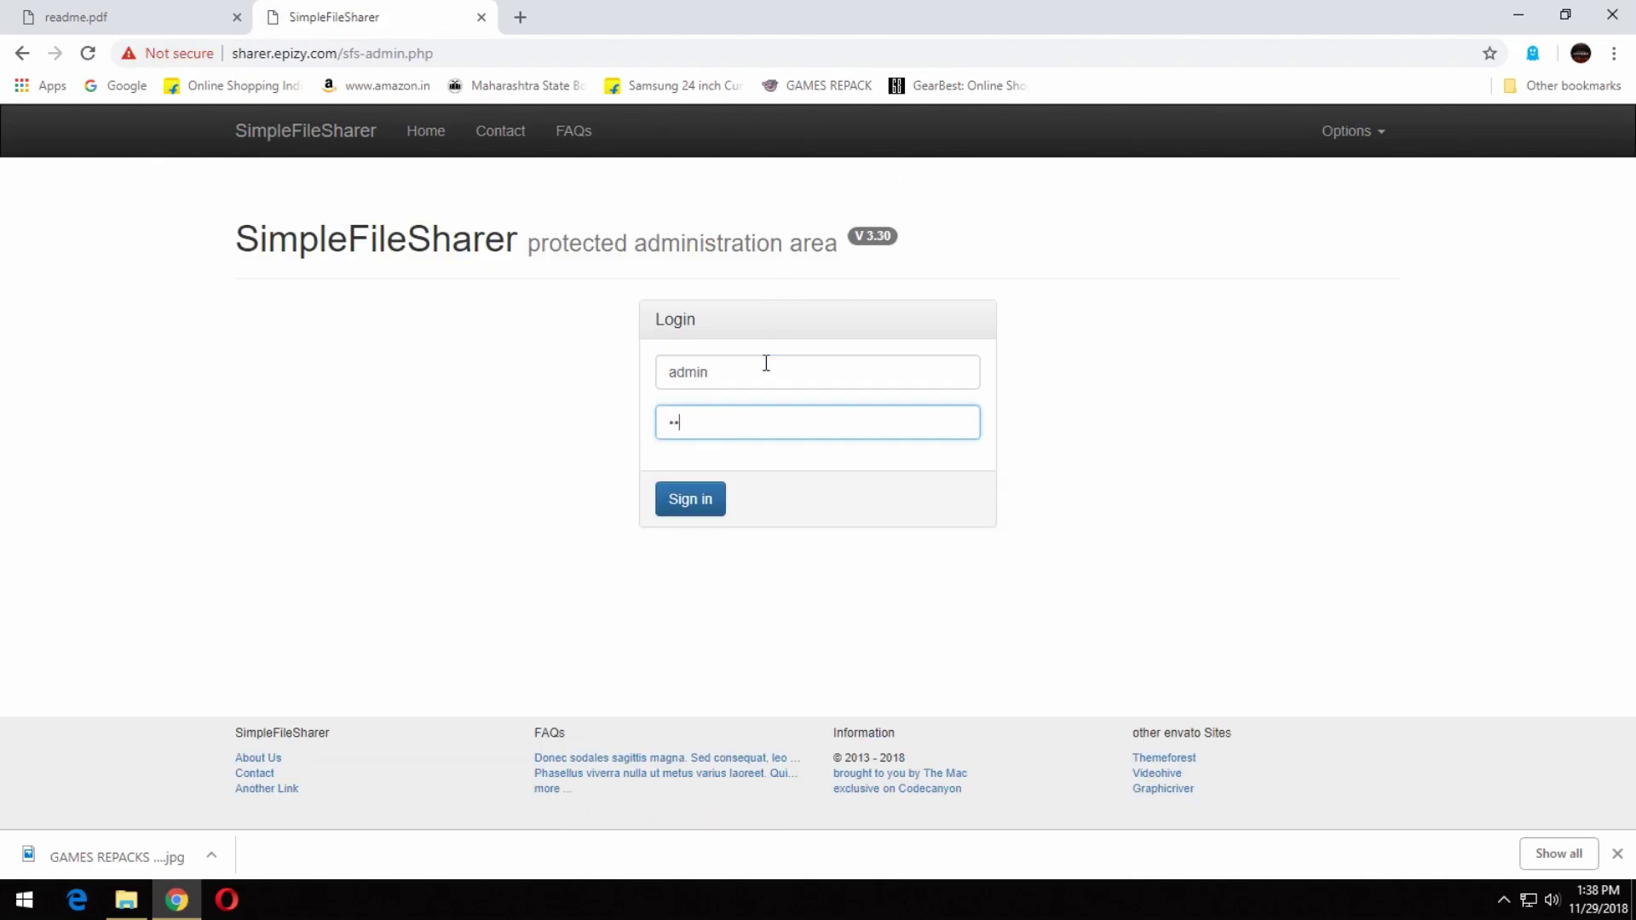
{"action": "key", "text": "Return"}
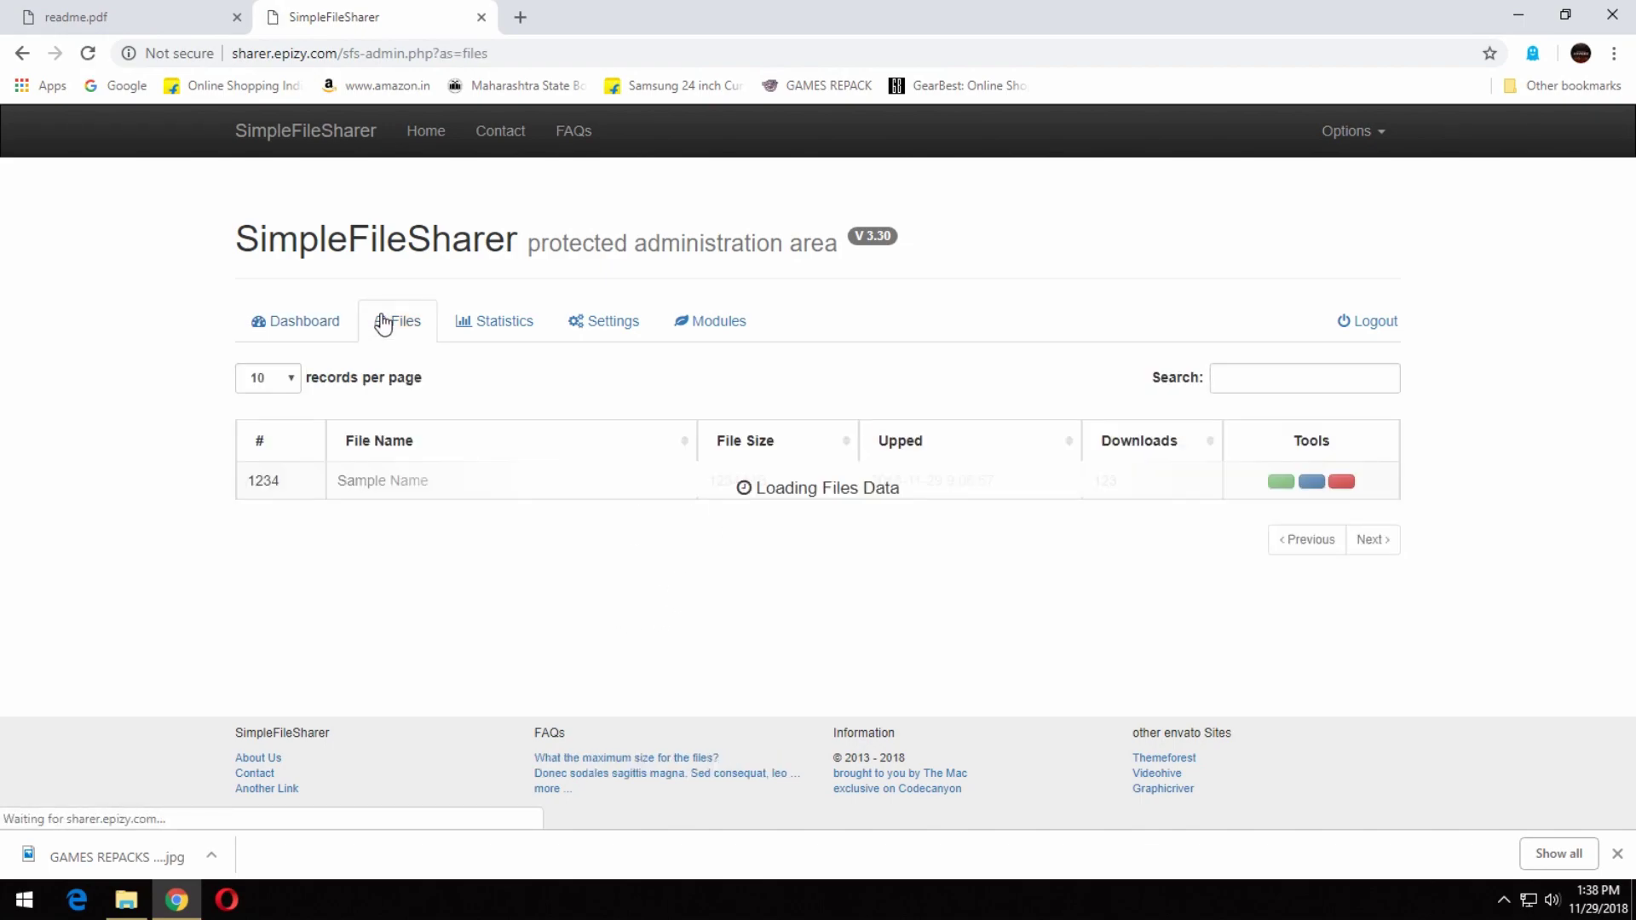
Delete GAMES REPACKS ONLY LOGO.jpg from the Files list, then open Statistics and Settings.
{"action": "left_click", "coordinate": [1365, 486]}
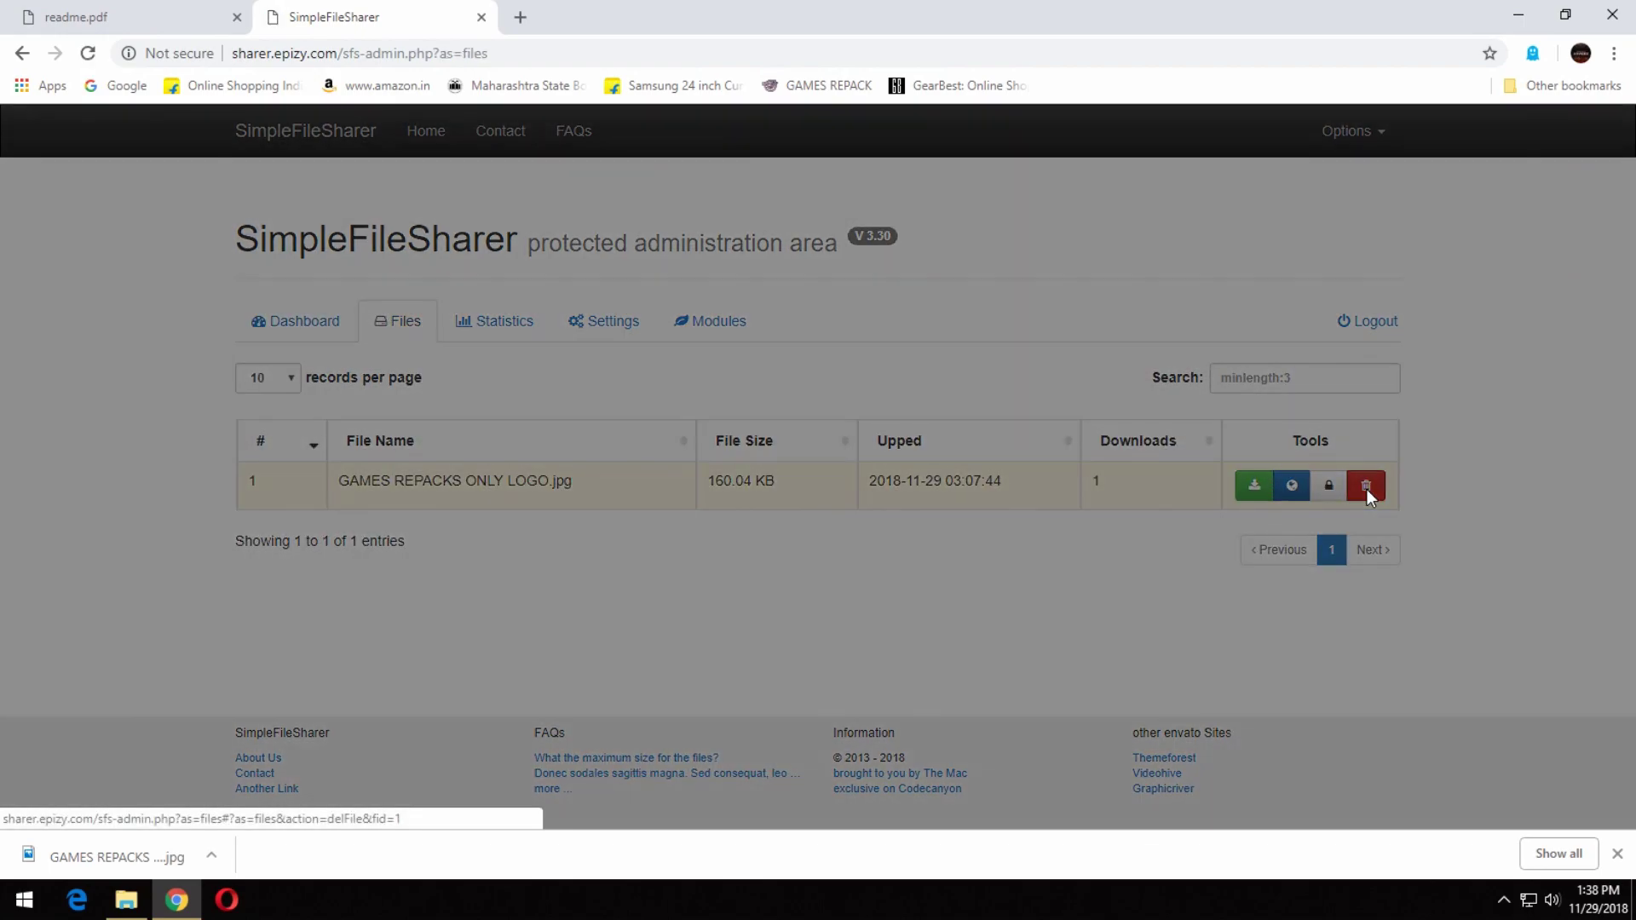
{"action": "left_click", "coordinate": [1083, 301]}
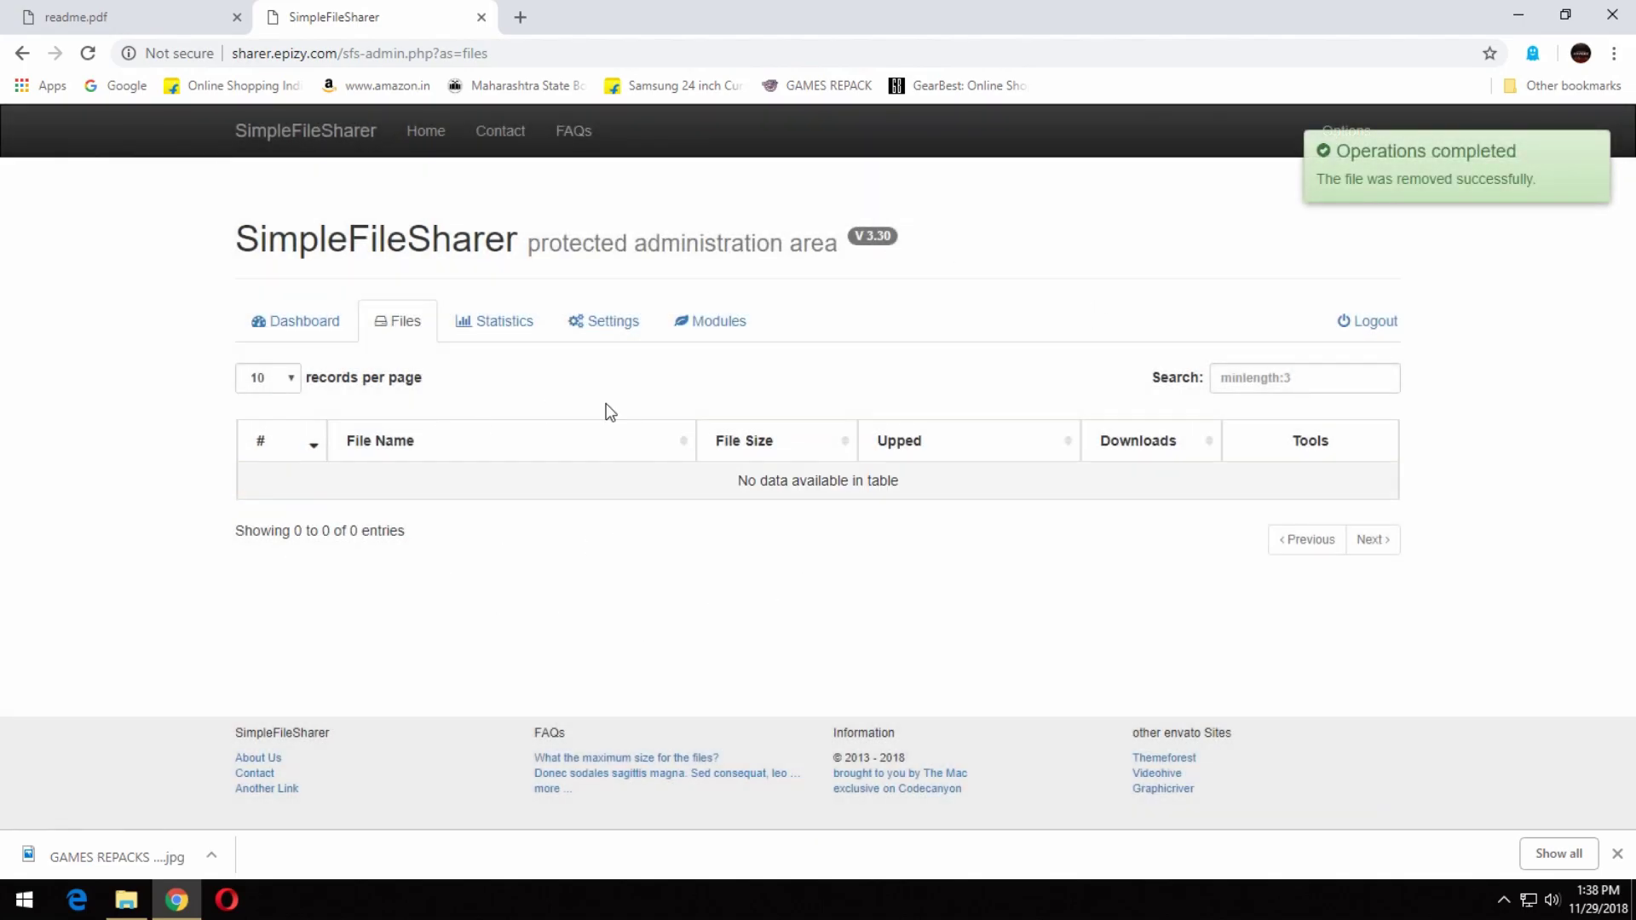
{"action": "left_click", "coordinate": [481, 321]}
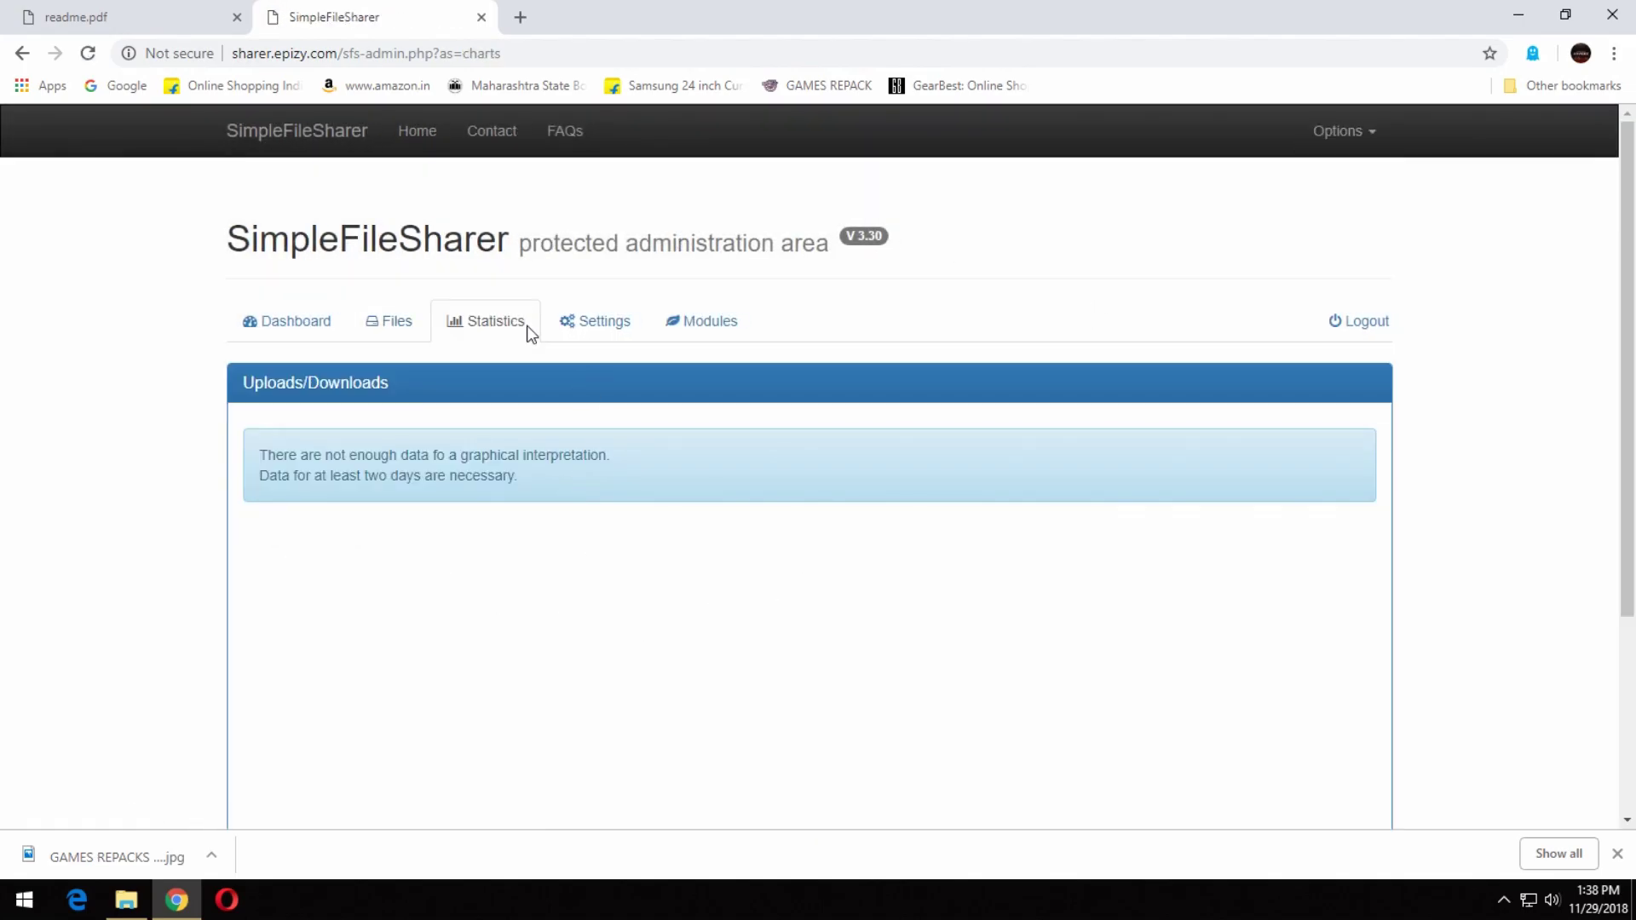
{"action": "scroll", "coordinate": [493, 540], "scroll_direction": "down", "scroll_amount": 3}
{"action": "scroll", "coordinate": [493, 540], "scroll_direction": "up", "scroll_amount": 3}
{"action": "left_click", "coordinate": [587, 322]}
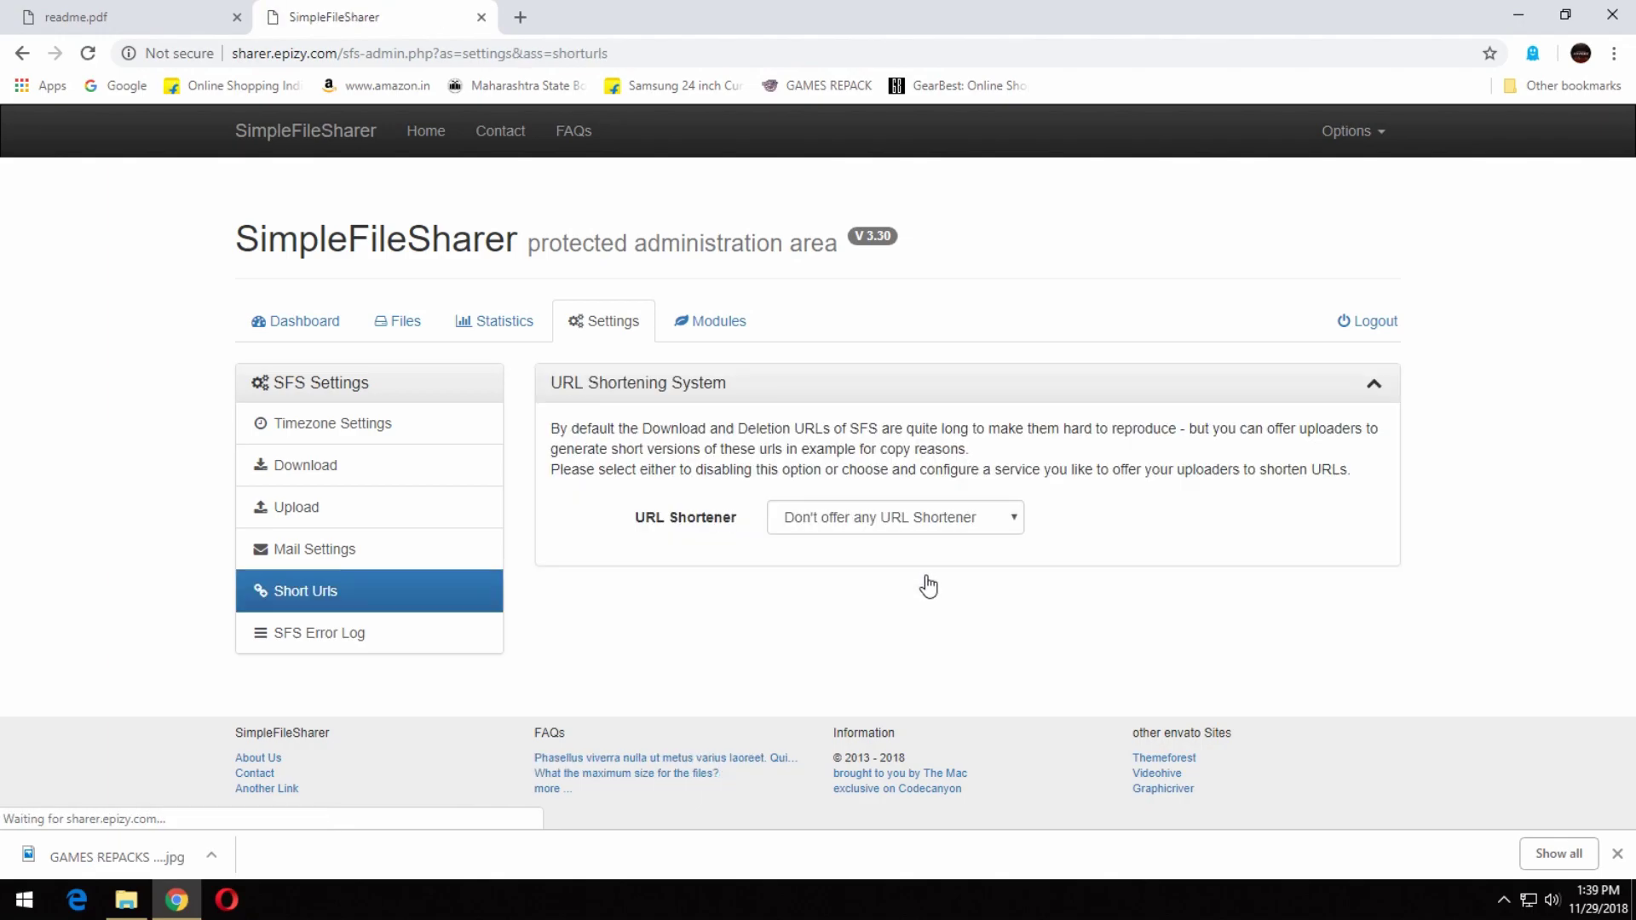
Try adfly and bitly as URL shortener, revert to Don't offer any URL Shortener, then open Download settings.
{"action": "left_click", "coordinate": [822, 525]}
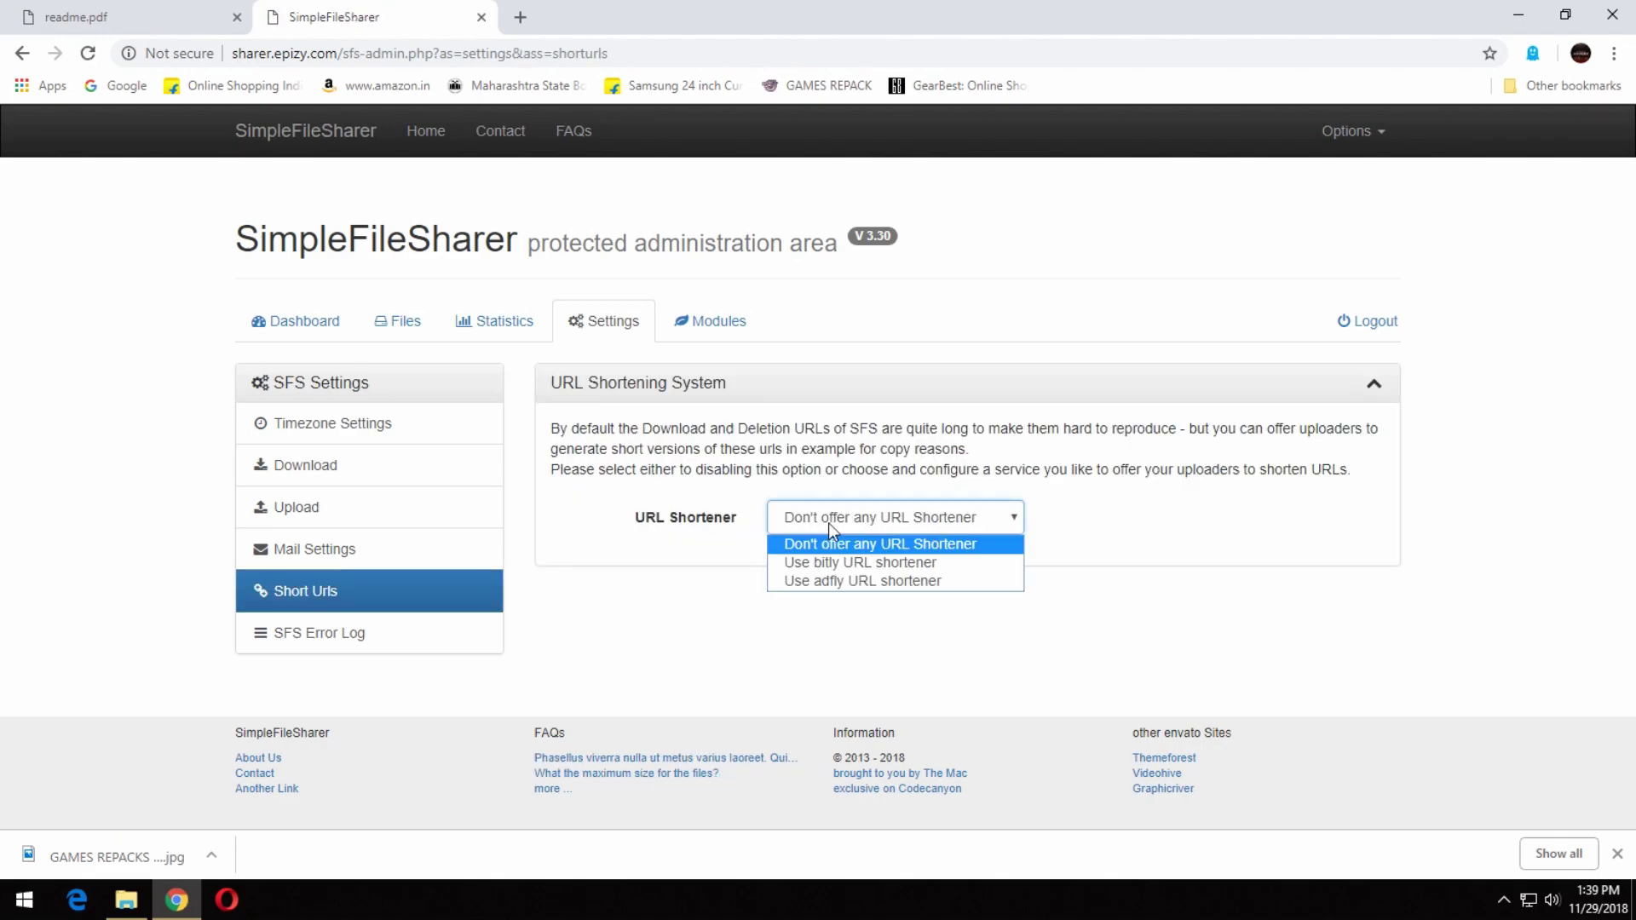
{"action": "left_click", "coordinate": [913, 580]}
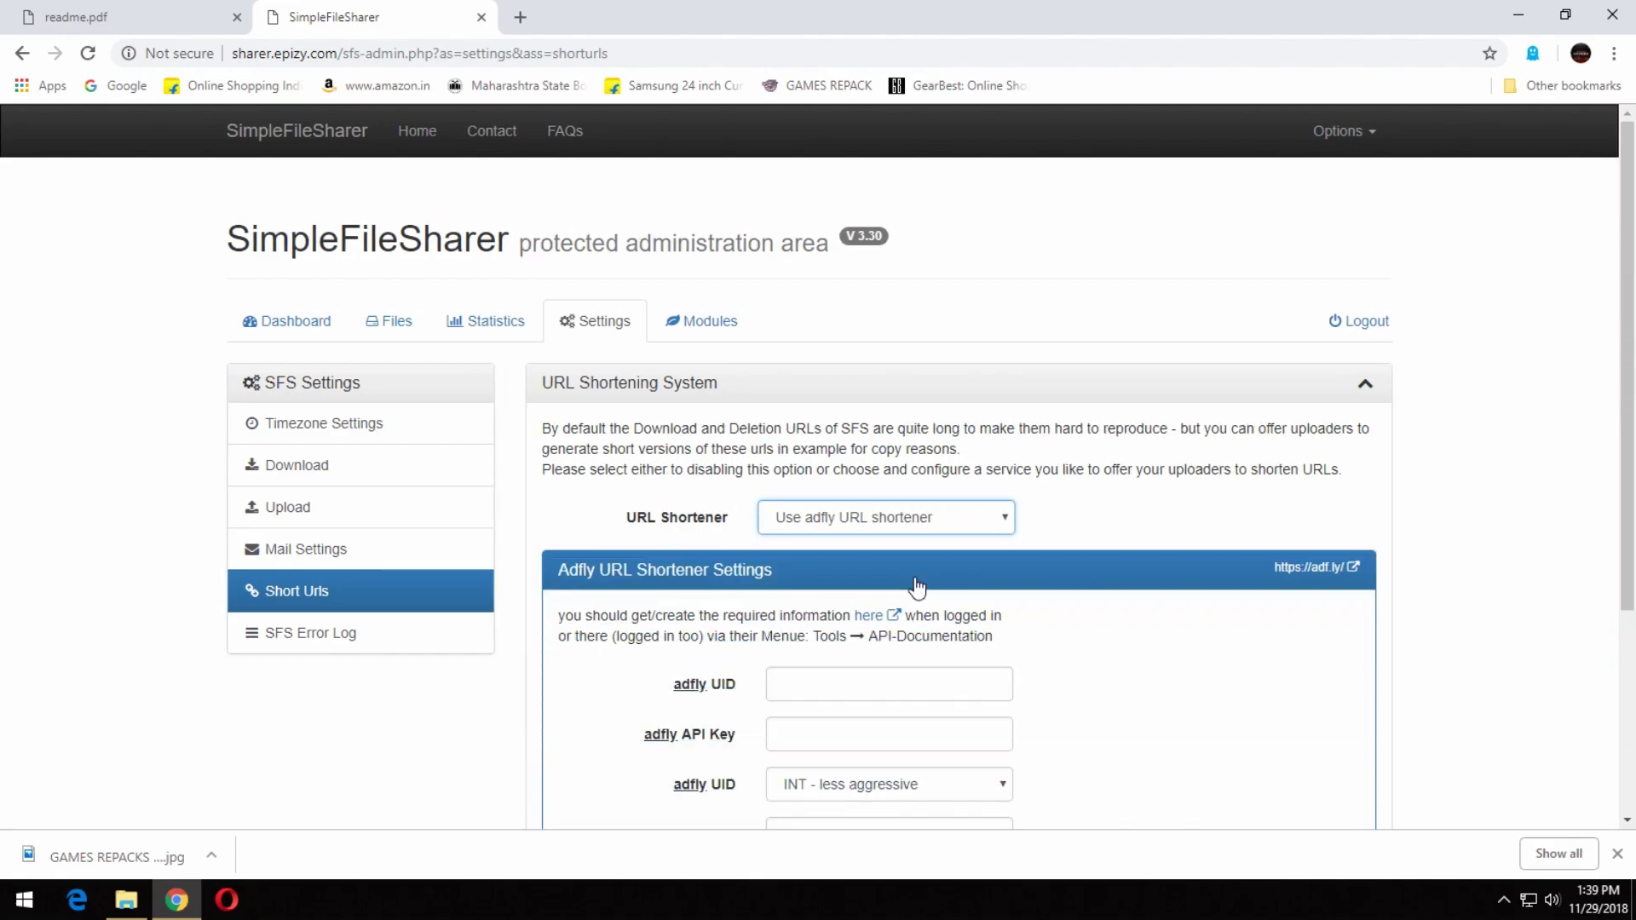
{"action": "scroll", "coordinate": [1195, 634], "scroll_direction": "down", "scroll_amount": 1}
{"action": "left_click", "coordinate": [980, 418]}
{"action": "left_click", "coordinate": [886, 477]}
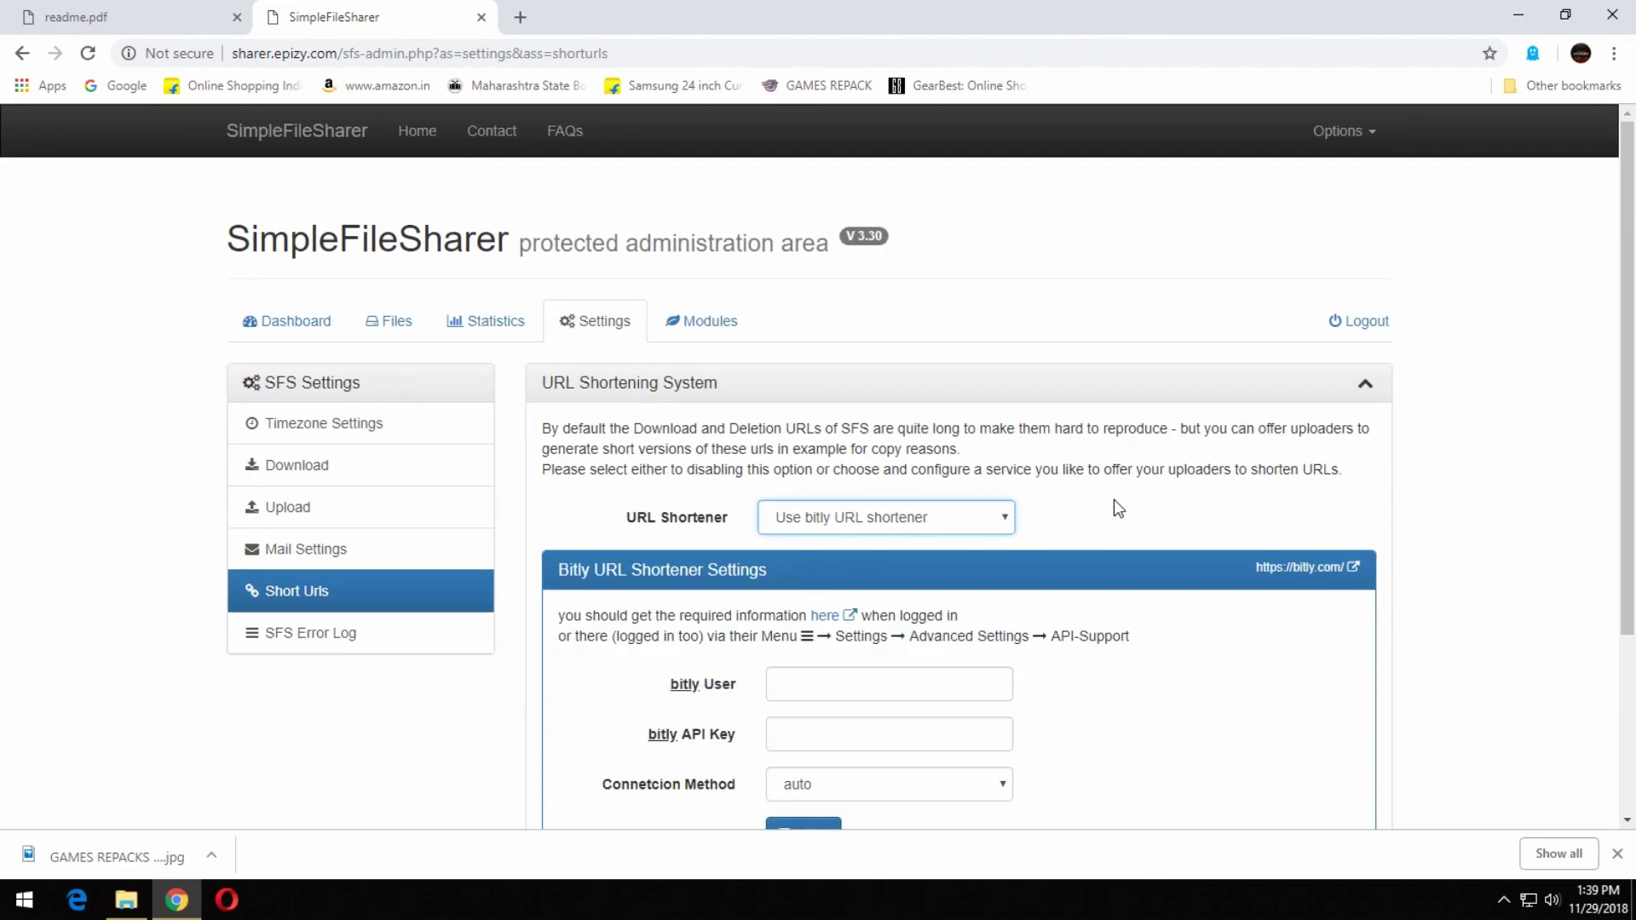
{"action": "scroll", "coordinate": [1113, 499], "scroll_direction": "down", "scroll_amount": 1}
{"action": "left_click", "coordinate": [946, 417]}
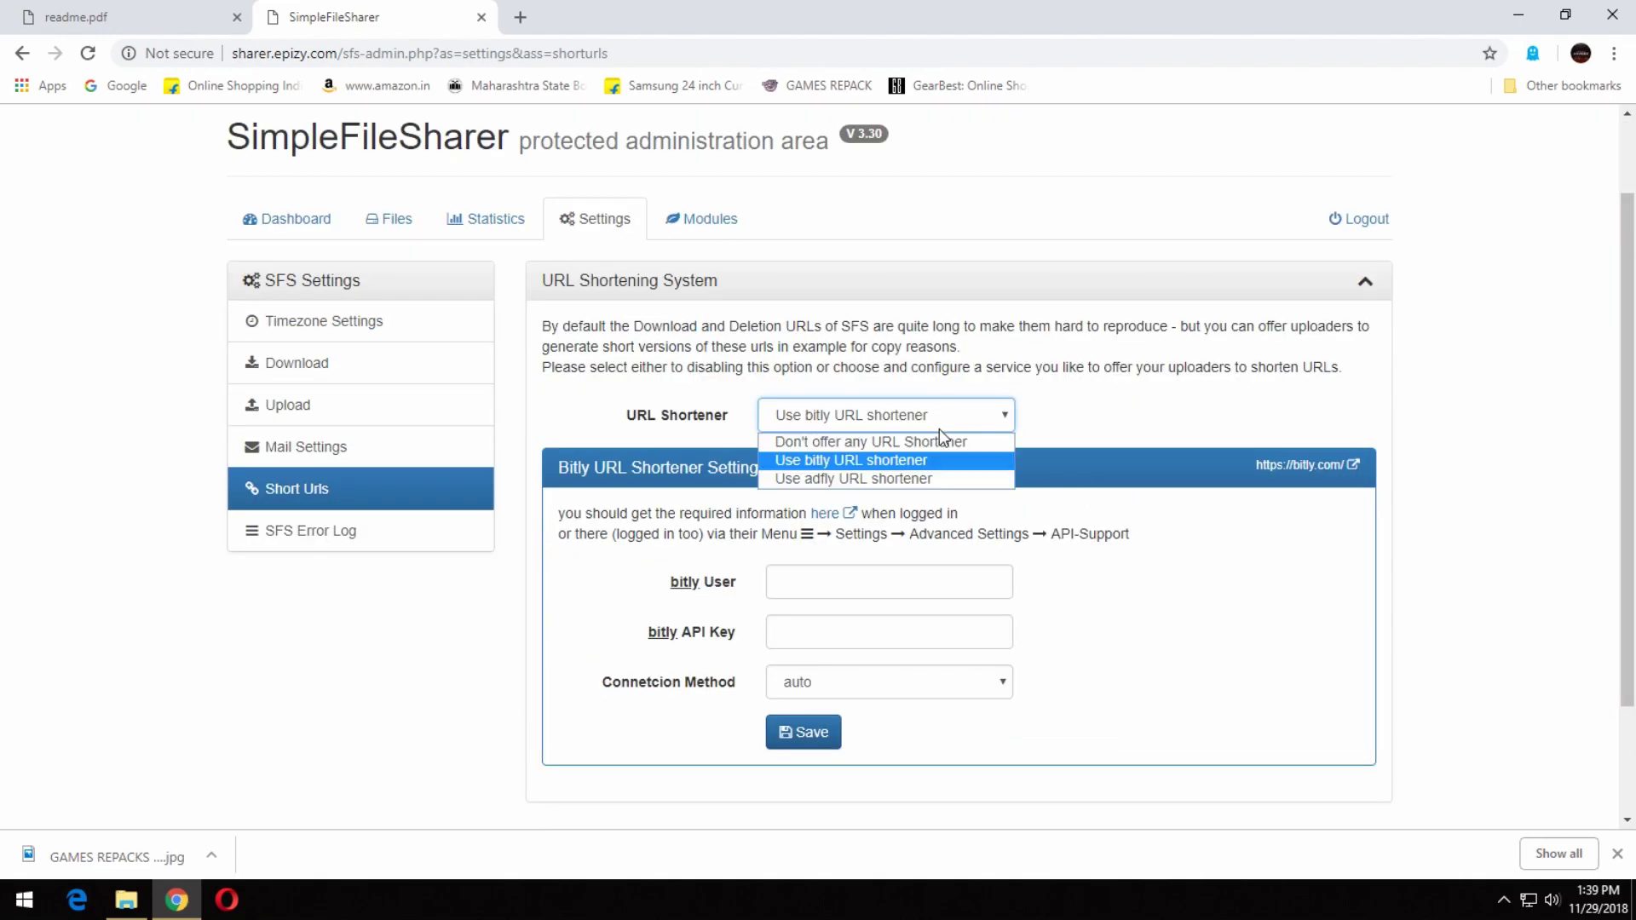
{"action": "left_click", "coordinate": [917, 439]}
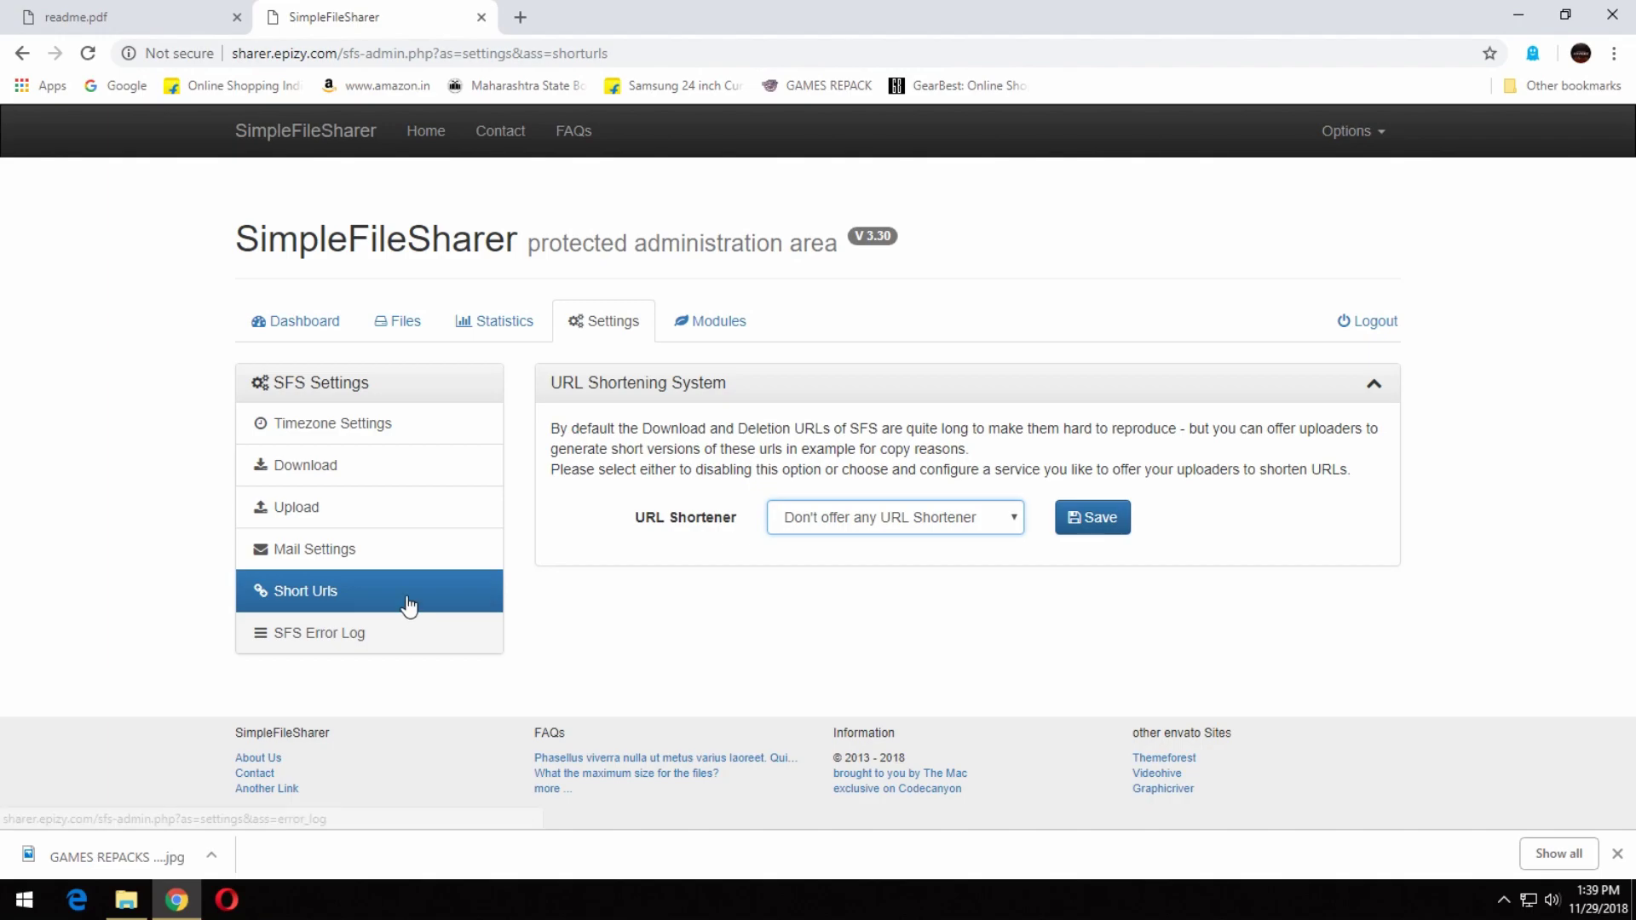
{"action": "left_click", "coordinate": [369, 468]}
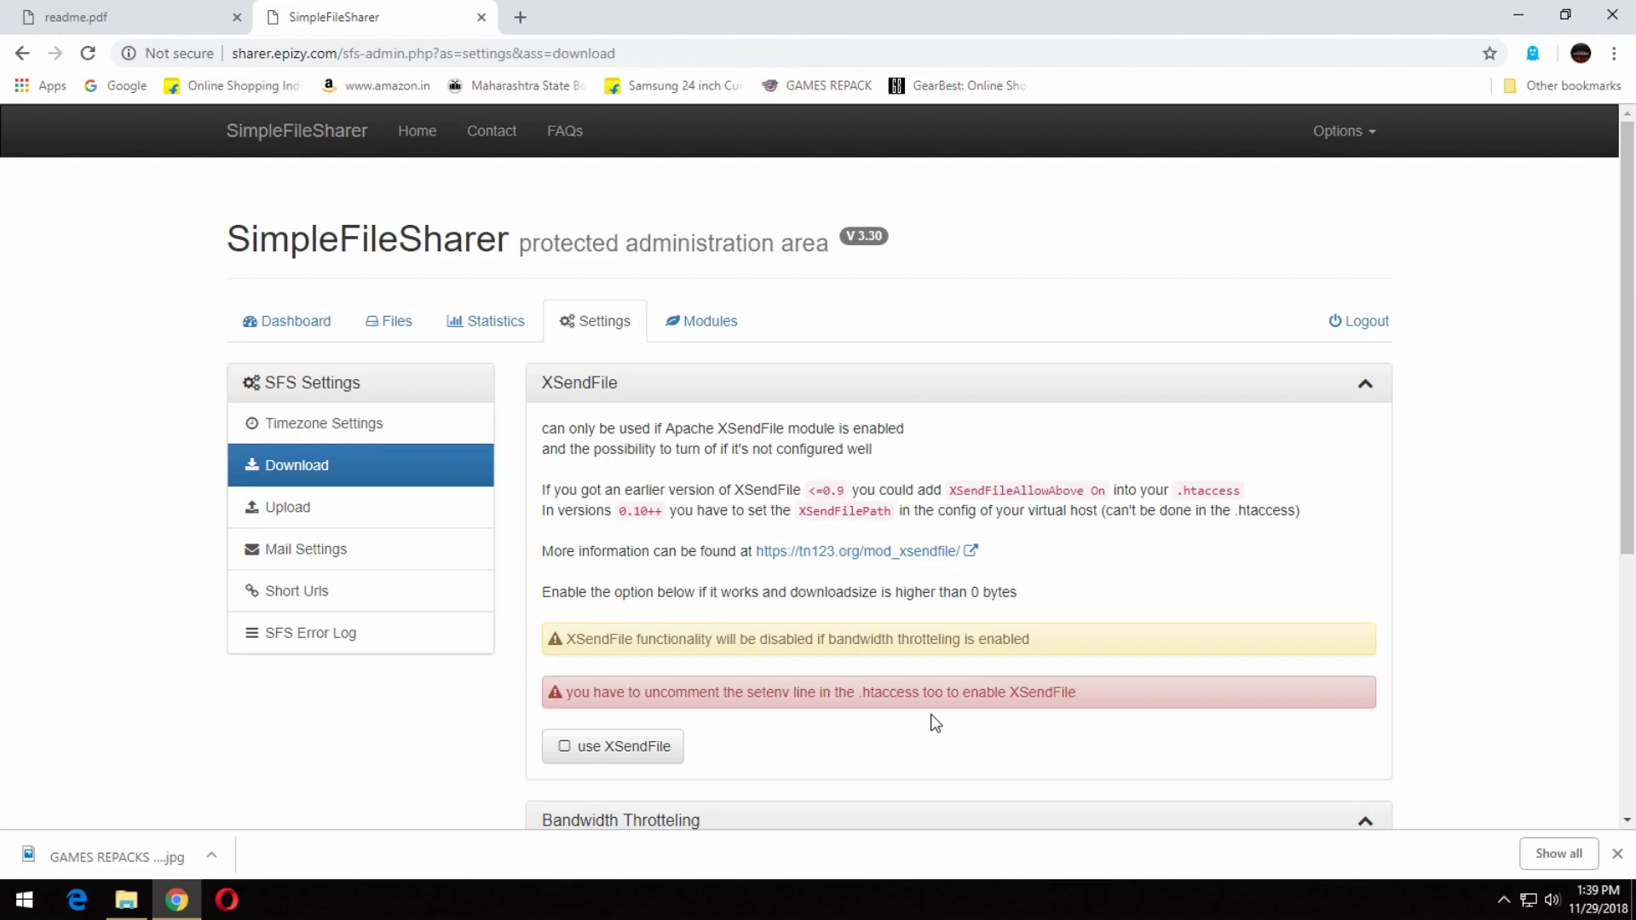
Change the File Availability expiration from 14 to 10 days and save it.
{"action": "scroll", "coordinate": [935, 723], "scroll_direction": "down", "scroll_amount": 1}
{"action": "scroll", "coordinate": [890, 722], "scroll_direction": "down", "scroll_amount": 1}
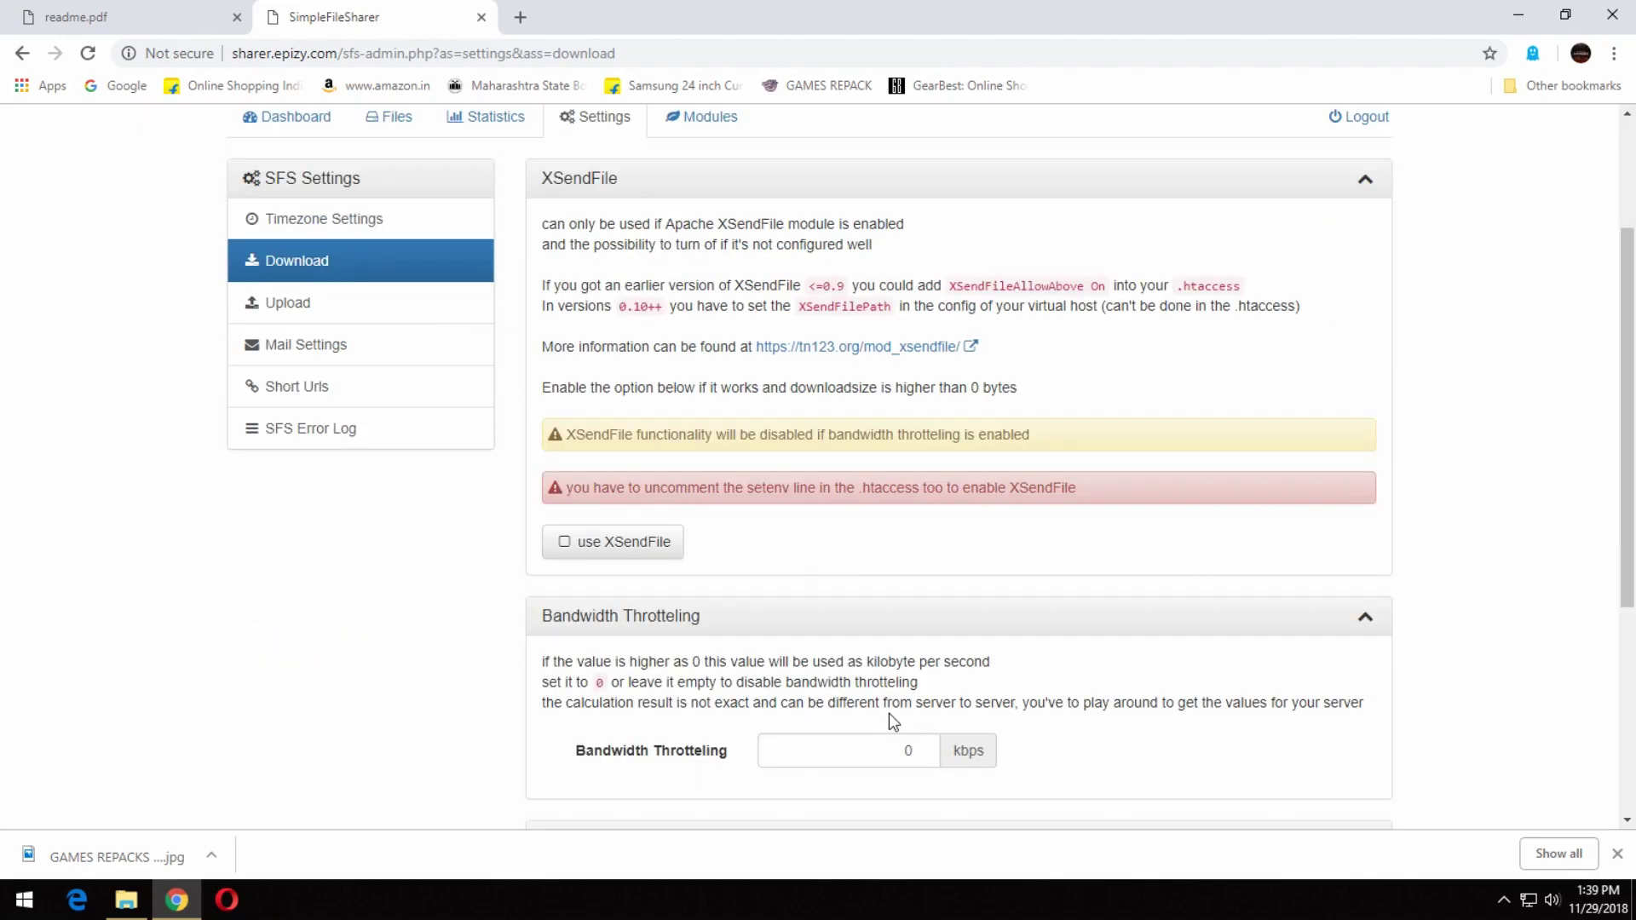
{"action": "left_click", "coordinate": [872, 632]}
{"action": "left_click", "coordinate": [867, 675]}
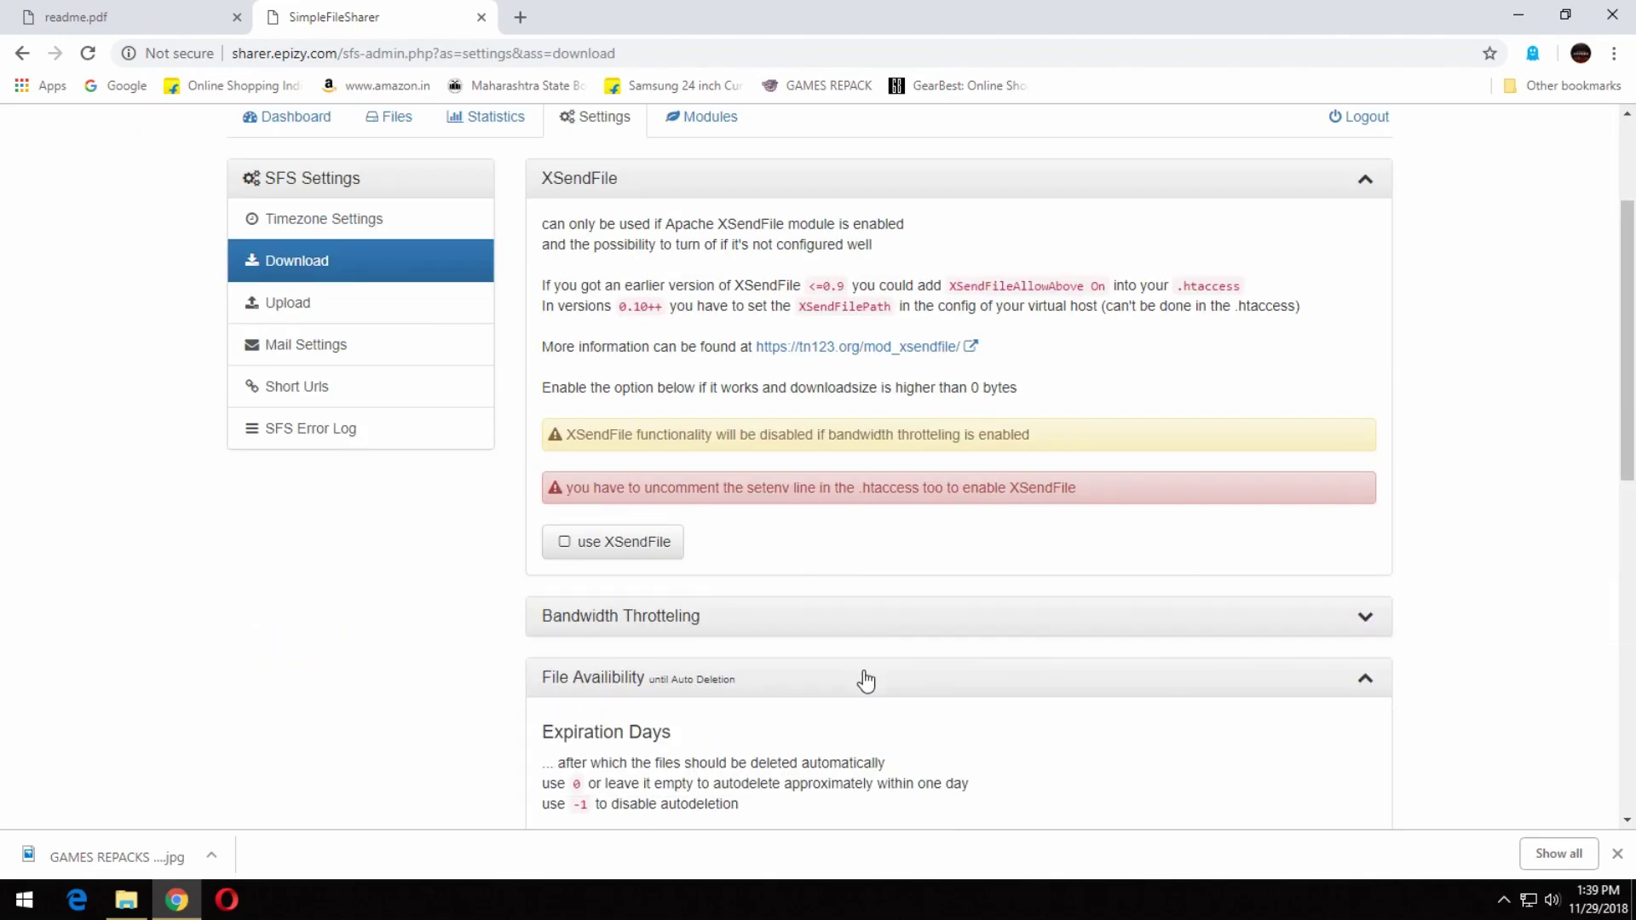
{"action": "scroll", "coordinate": [866, 680], "scroll_direction": "down", "scroll_amount": 1}
{"action": "left_click", "coordinate": [865, 759]}
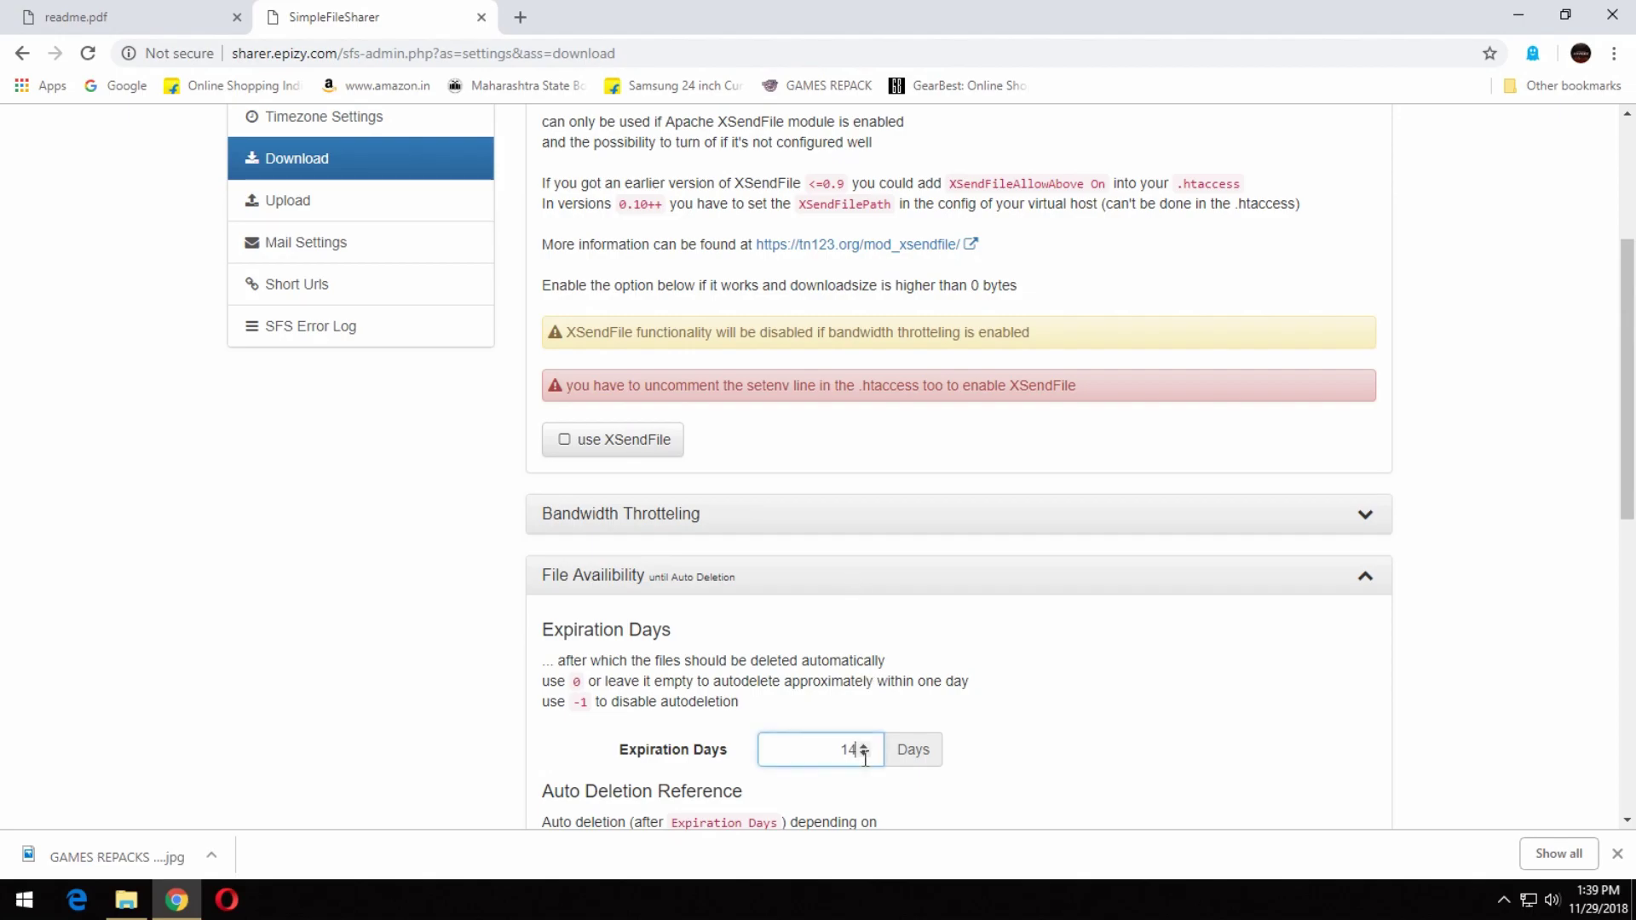
{"action": "key", "text": "BackSpace"}
{"action": "type", "text": "0"}
{"action": "left_click", "coordinate": [988, 754]}
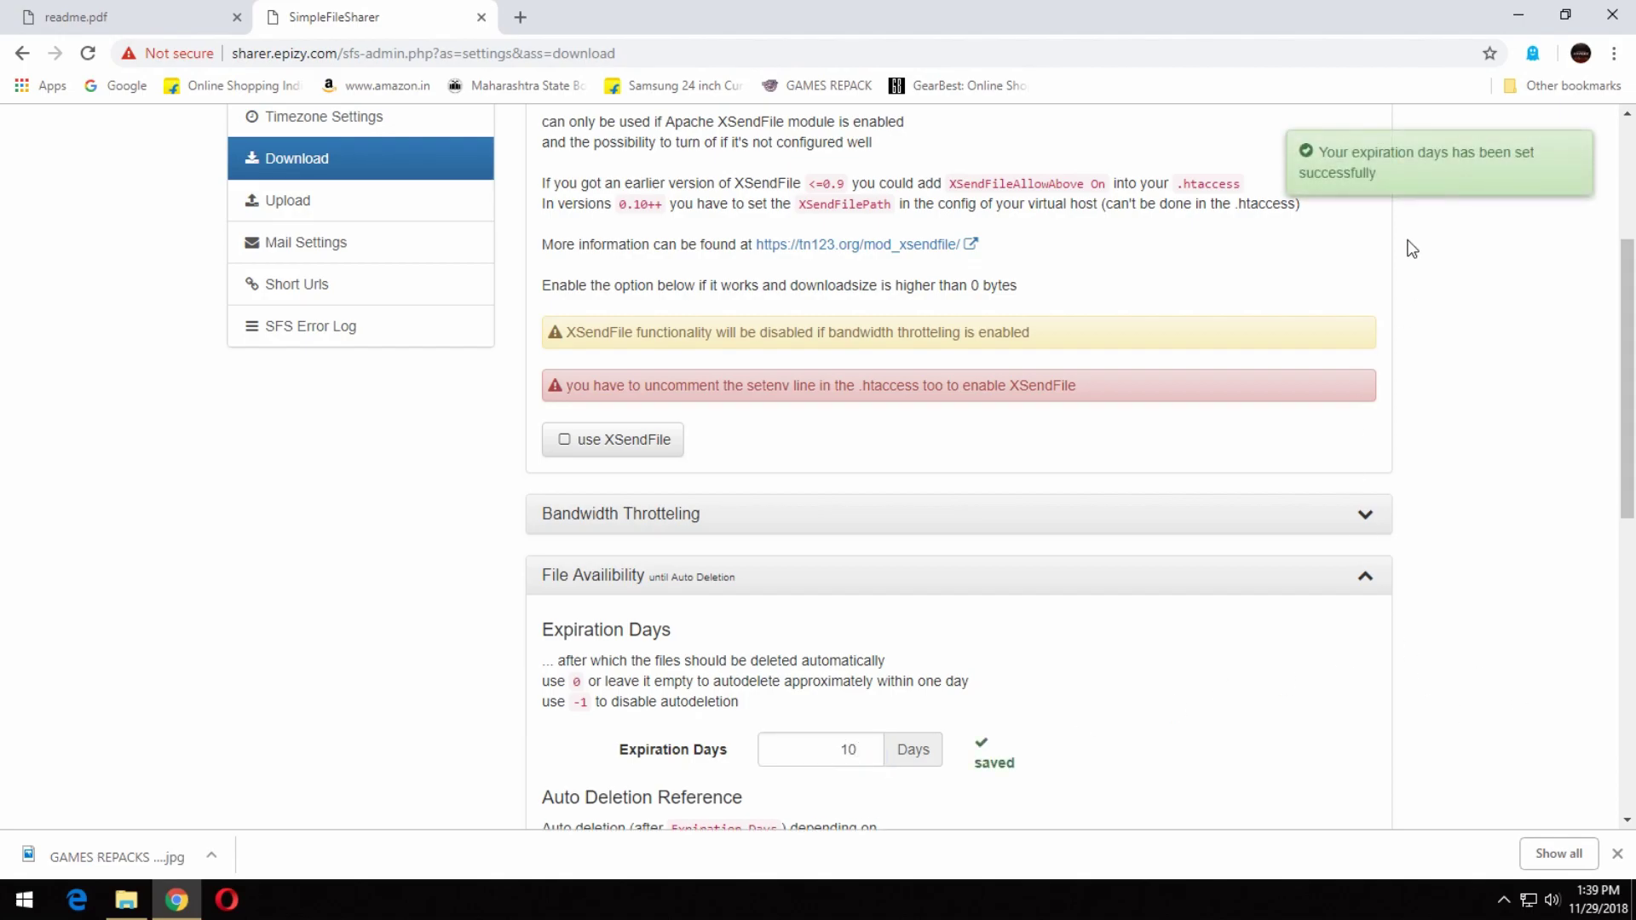
{"action": "scroll", "coordinate": [1480, 436], "scroll_direction": "down", "scroll_amount": 3}
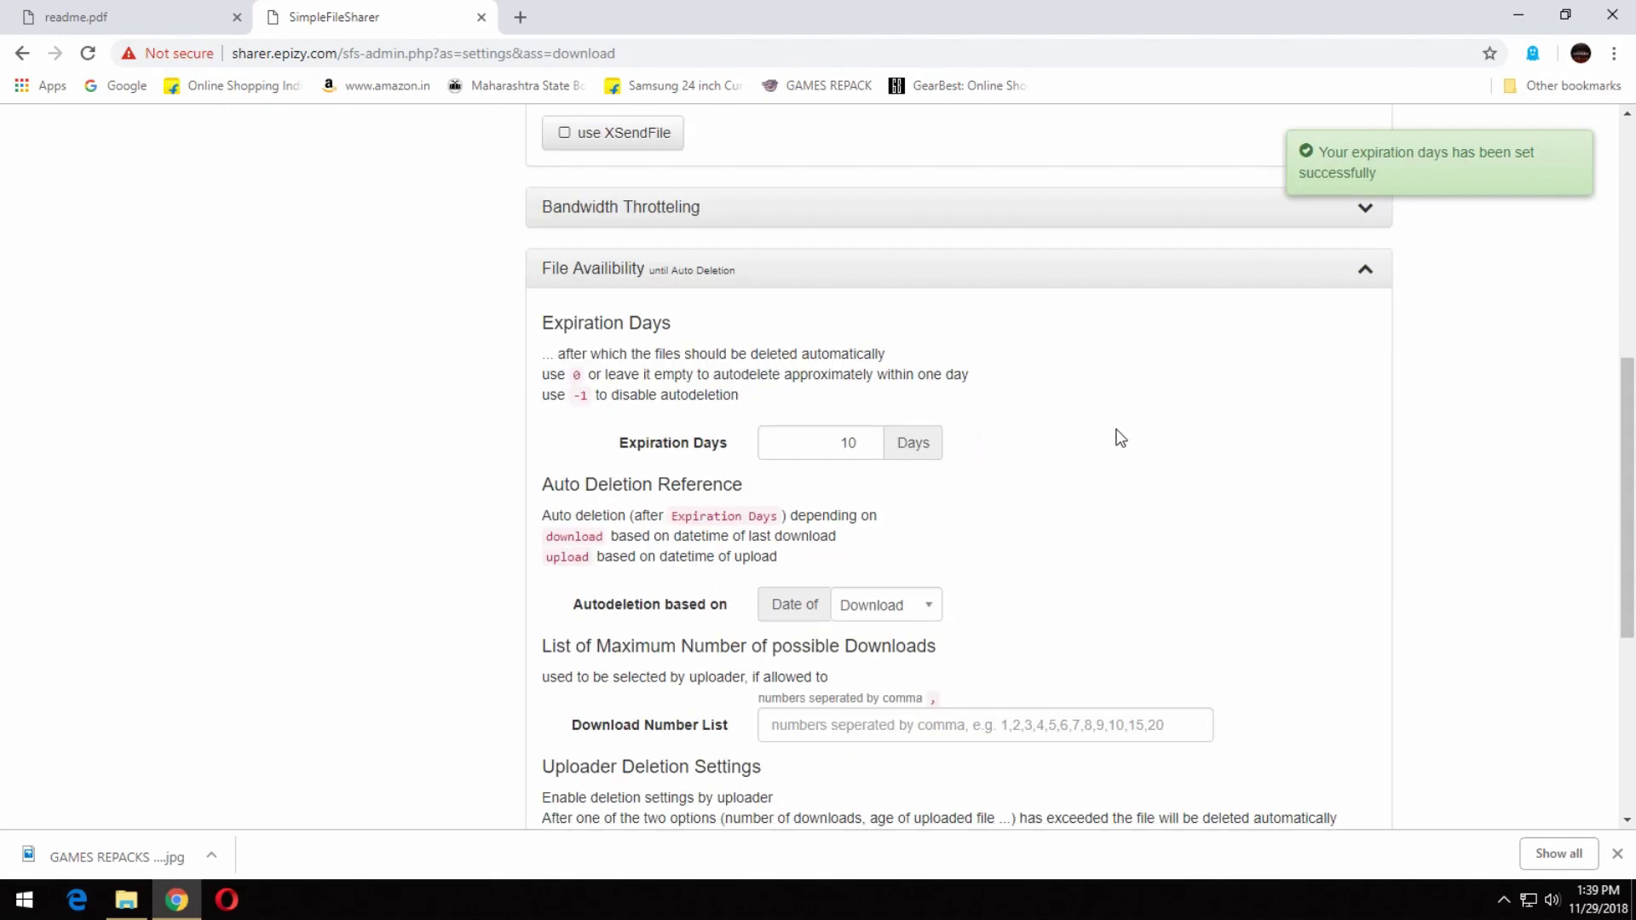
Enable the option letting uploaders password-protect their uploads.
{"action": "left_click", "coordinate": [958, 279]}
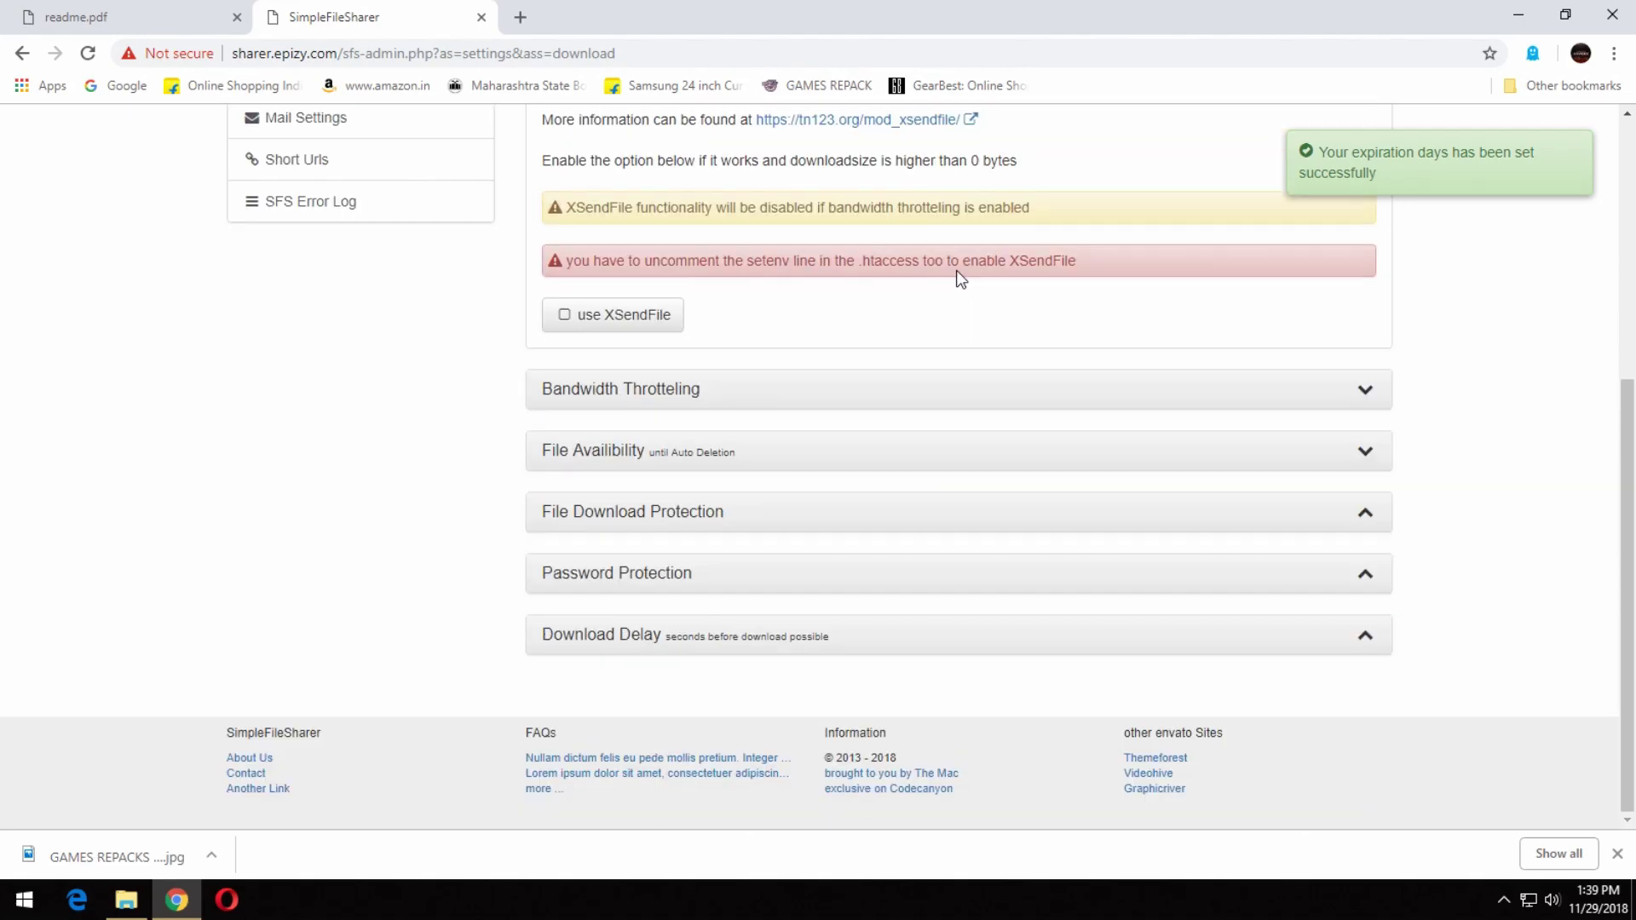
{"action": "left_click", "coordinate": [772, 575]}
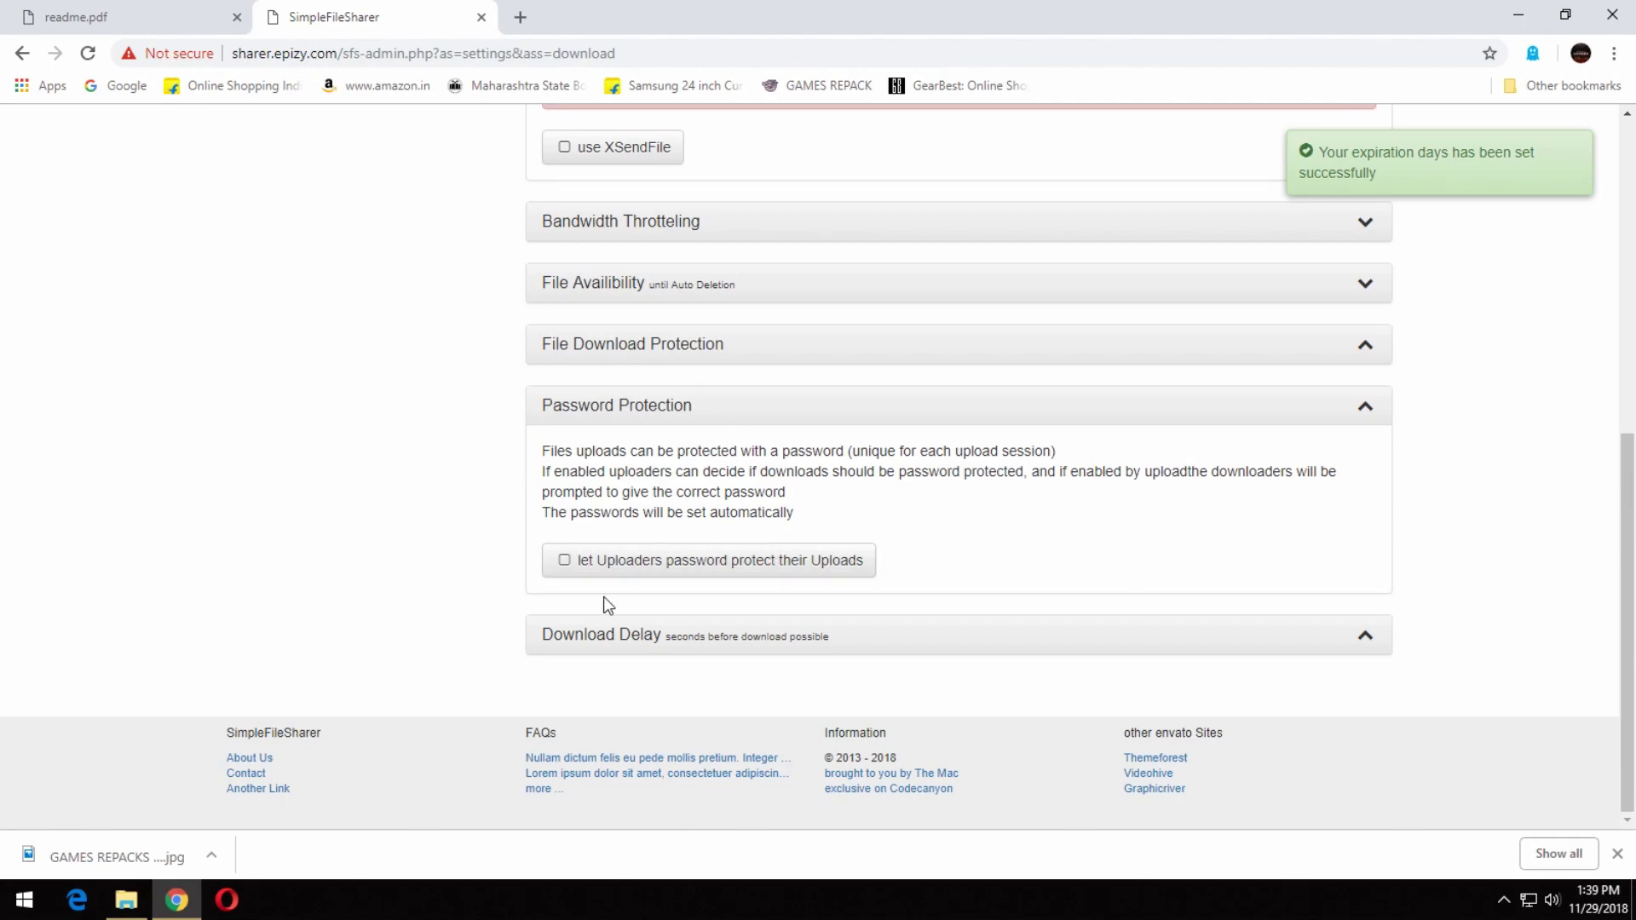
{"action": "left_click", "coordinate": [818, 571]}
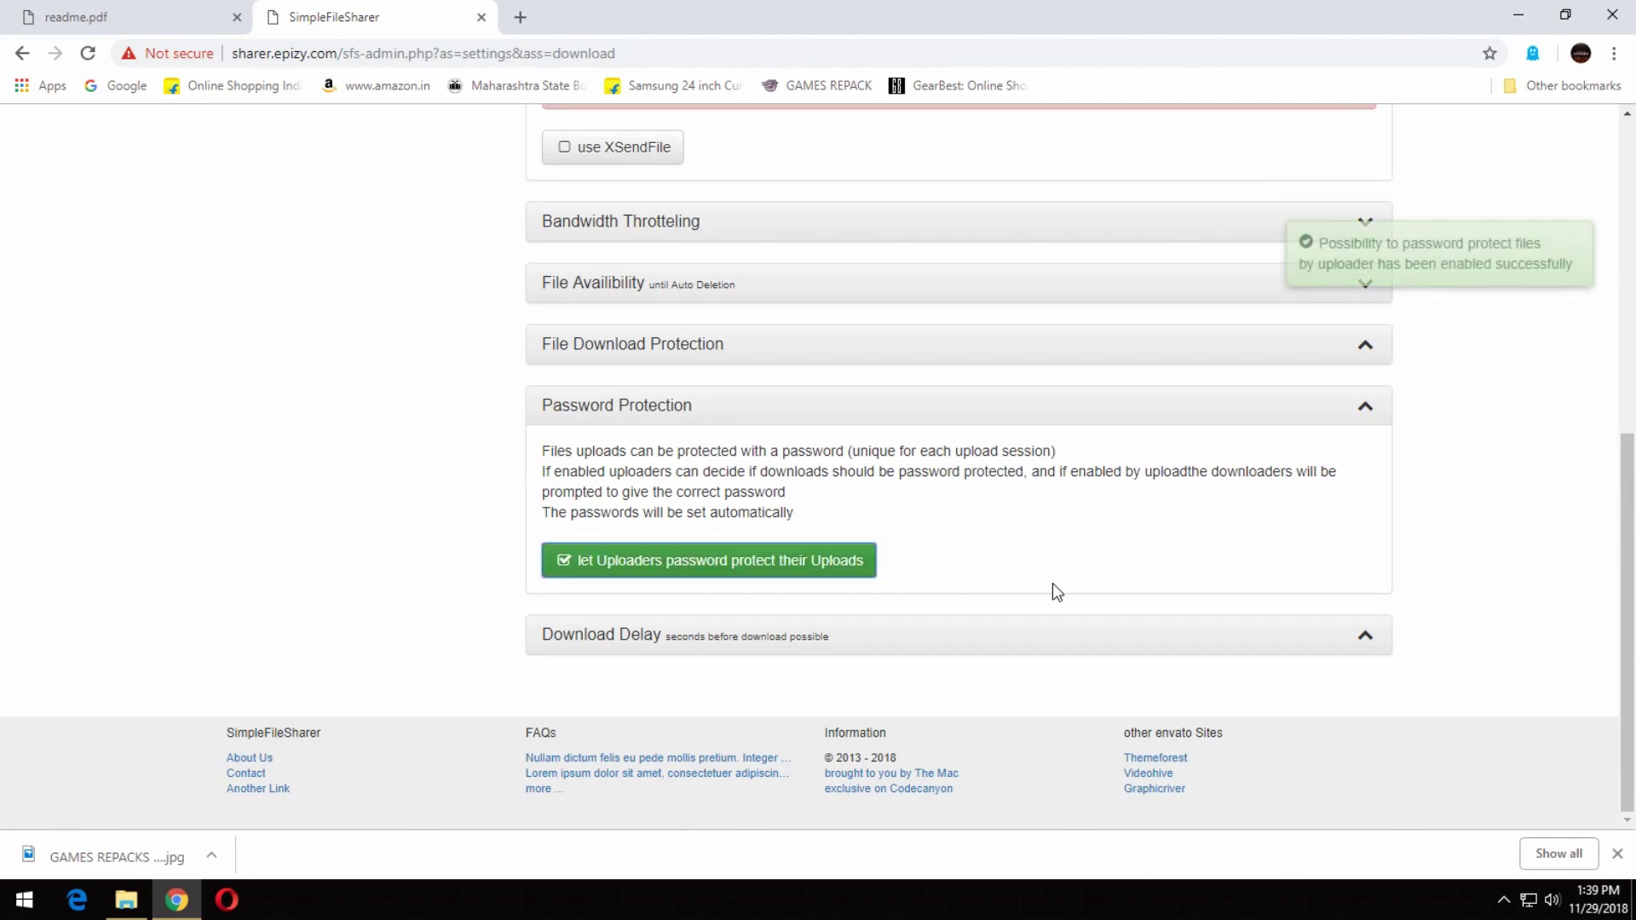
{"action": "left_click", "coordinate": [817, 422]}
Set the Download Delay to 10 seconds and review the Bandwidth Throttling settings.
{"action": "left_click", "coordinate": [767, 637]}
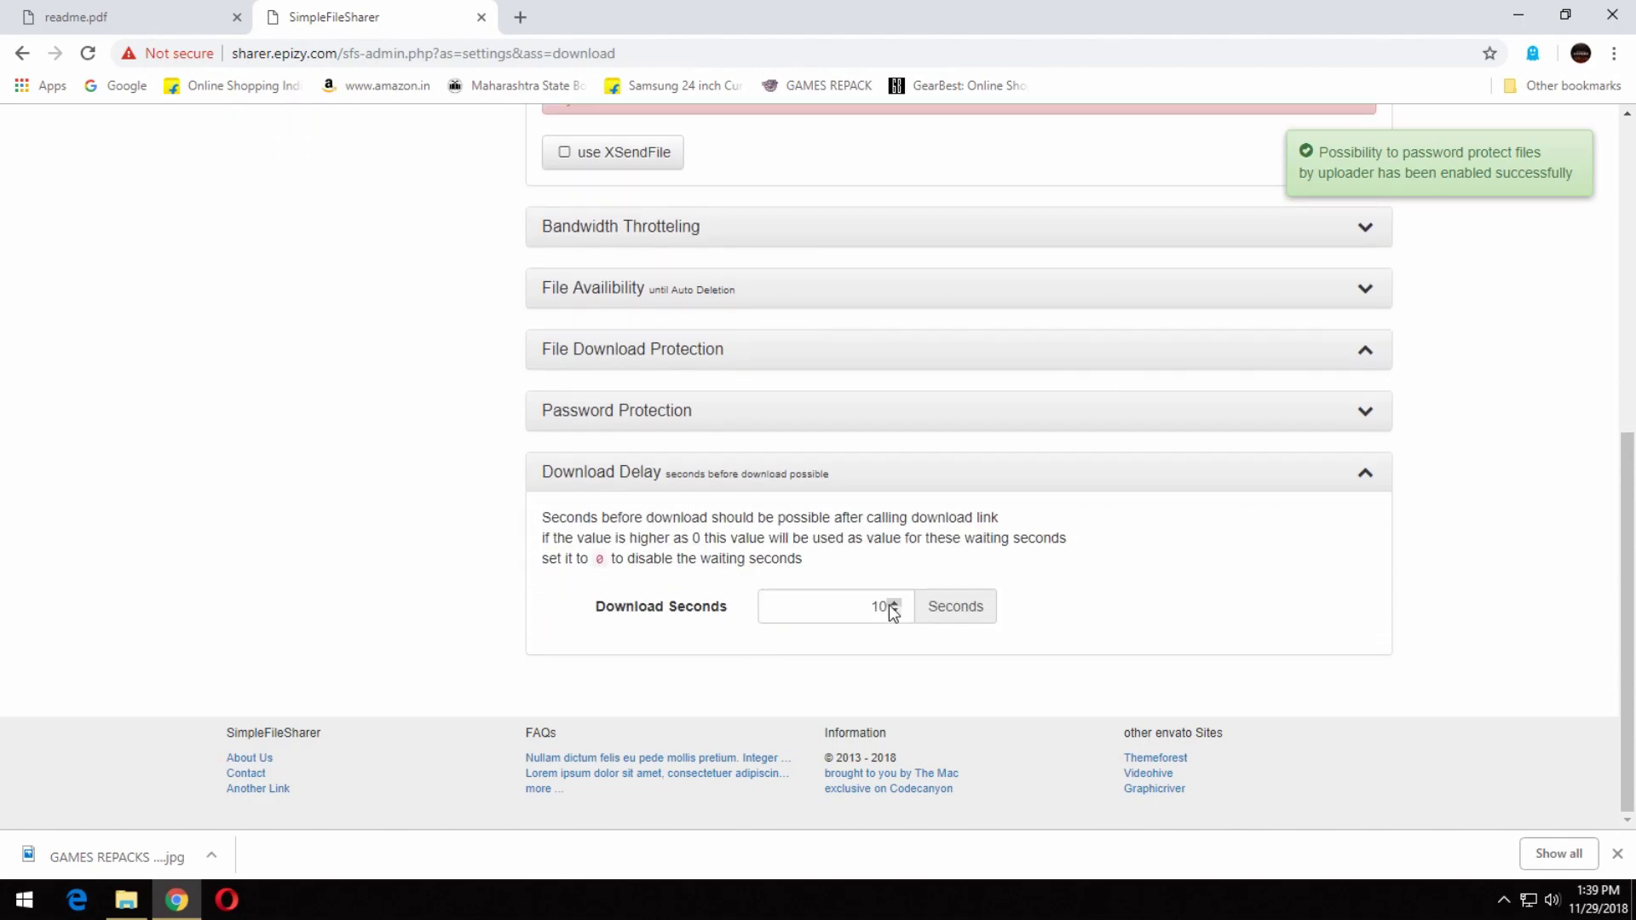
{"action": "double_click", "coordinate": [884, 605]}
{"action": "type", "text": "10"}
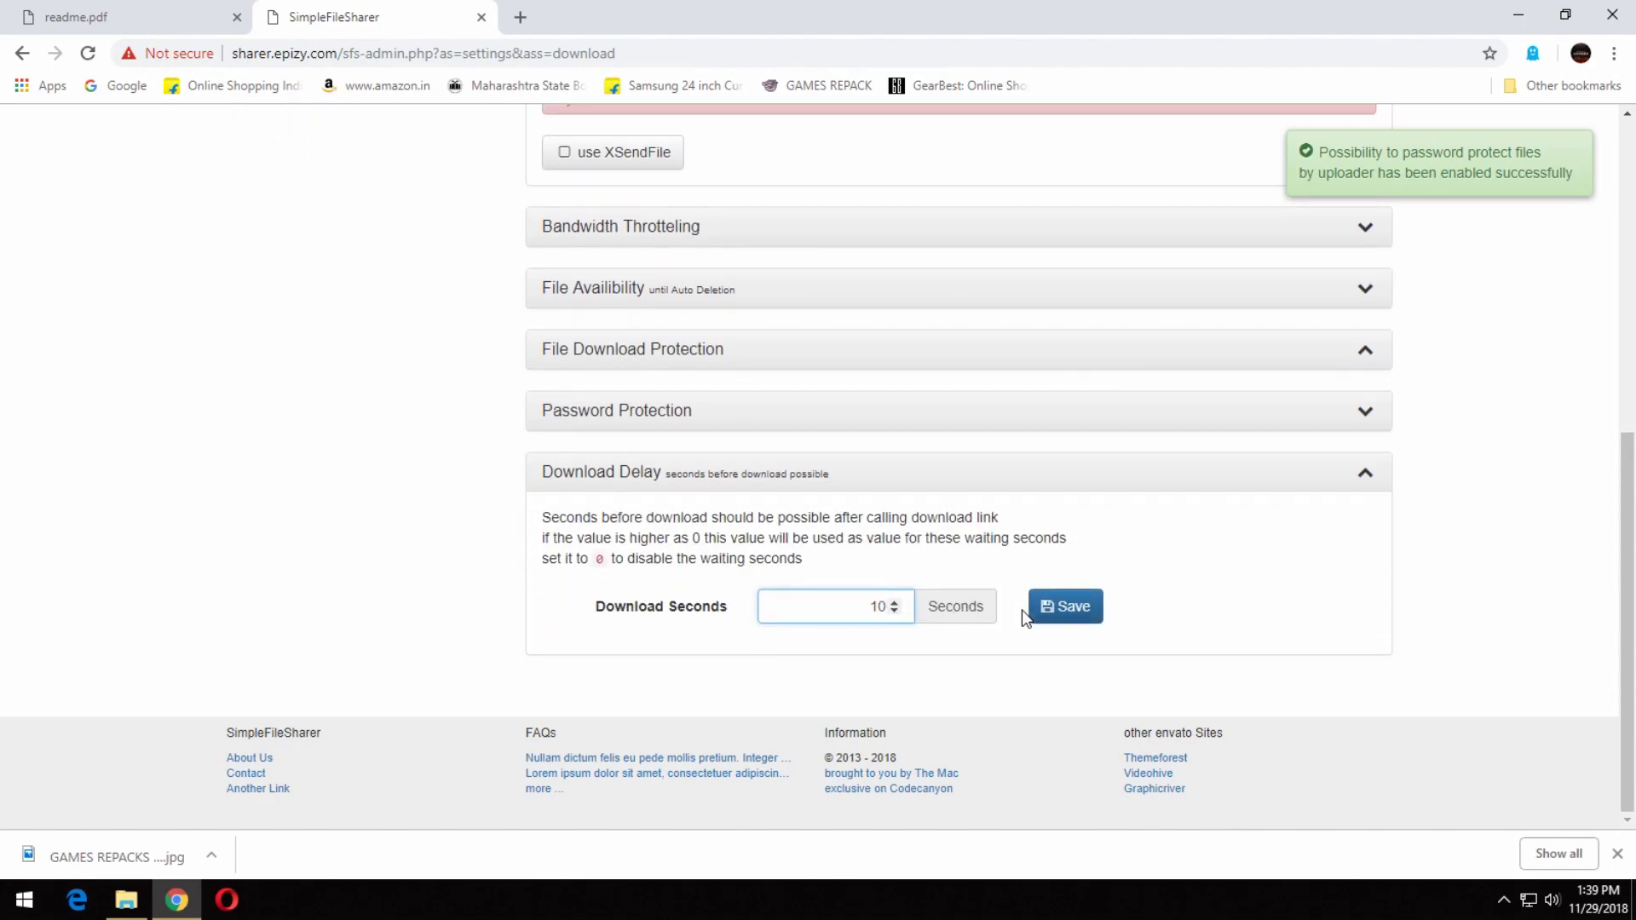
{"action": "left_click", "coordinate": [775, 471]}
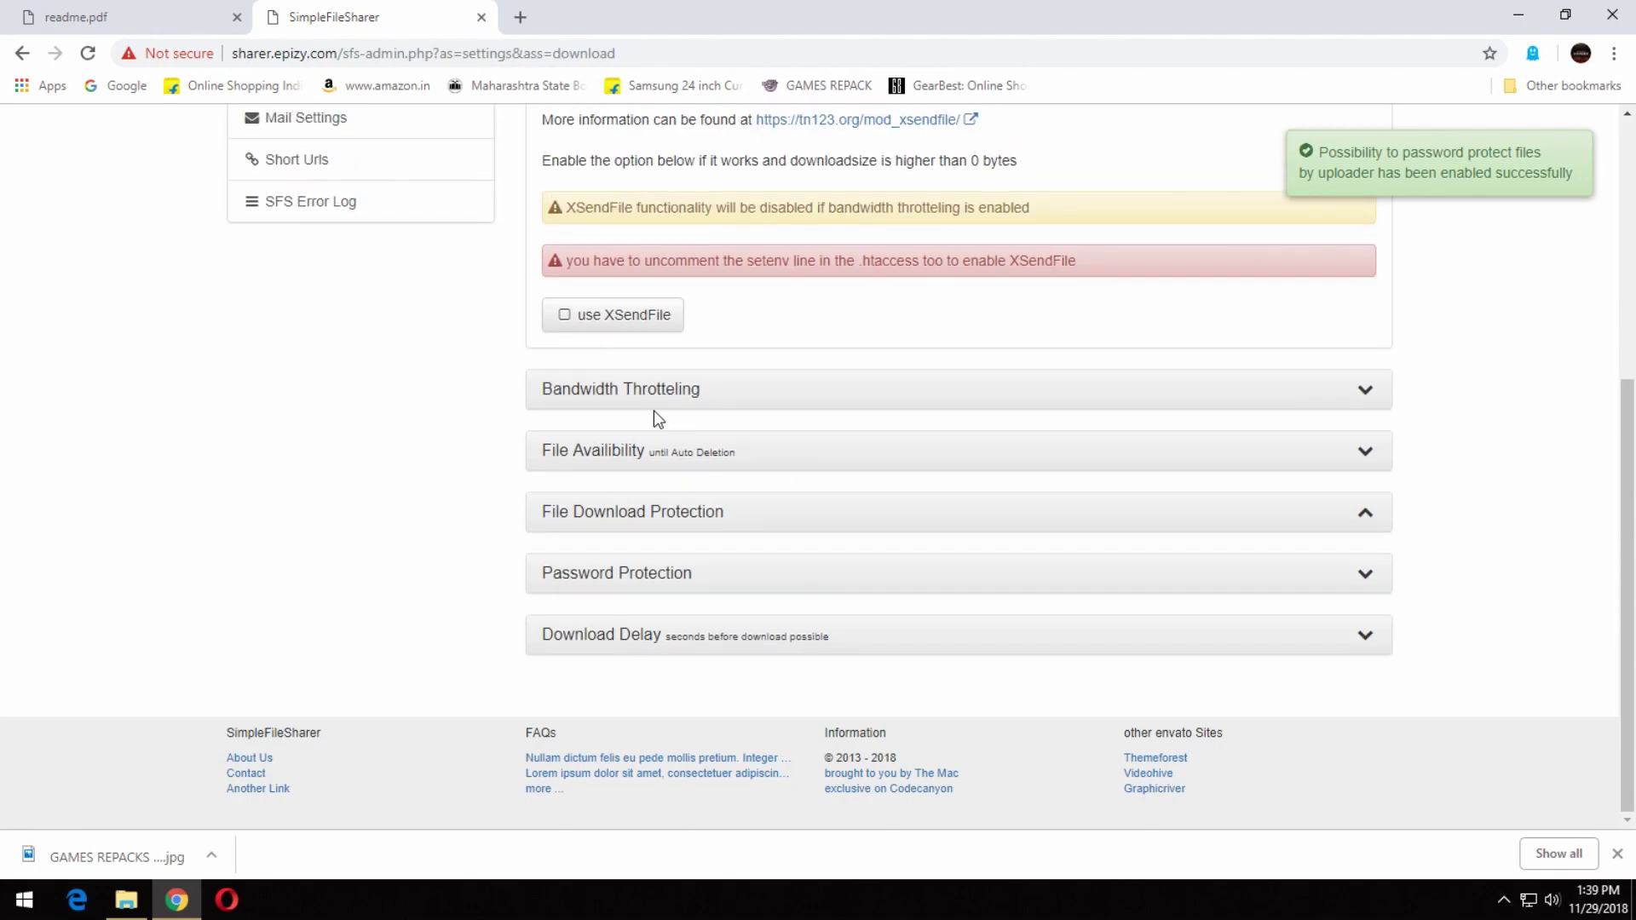
{"action": "left_click", "coordinate": [656, 393]}
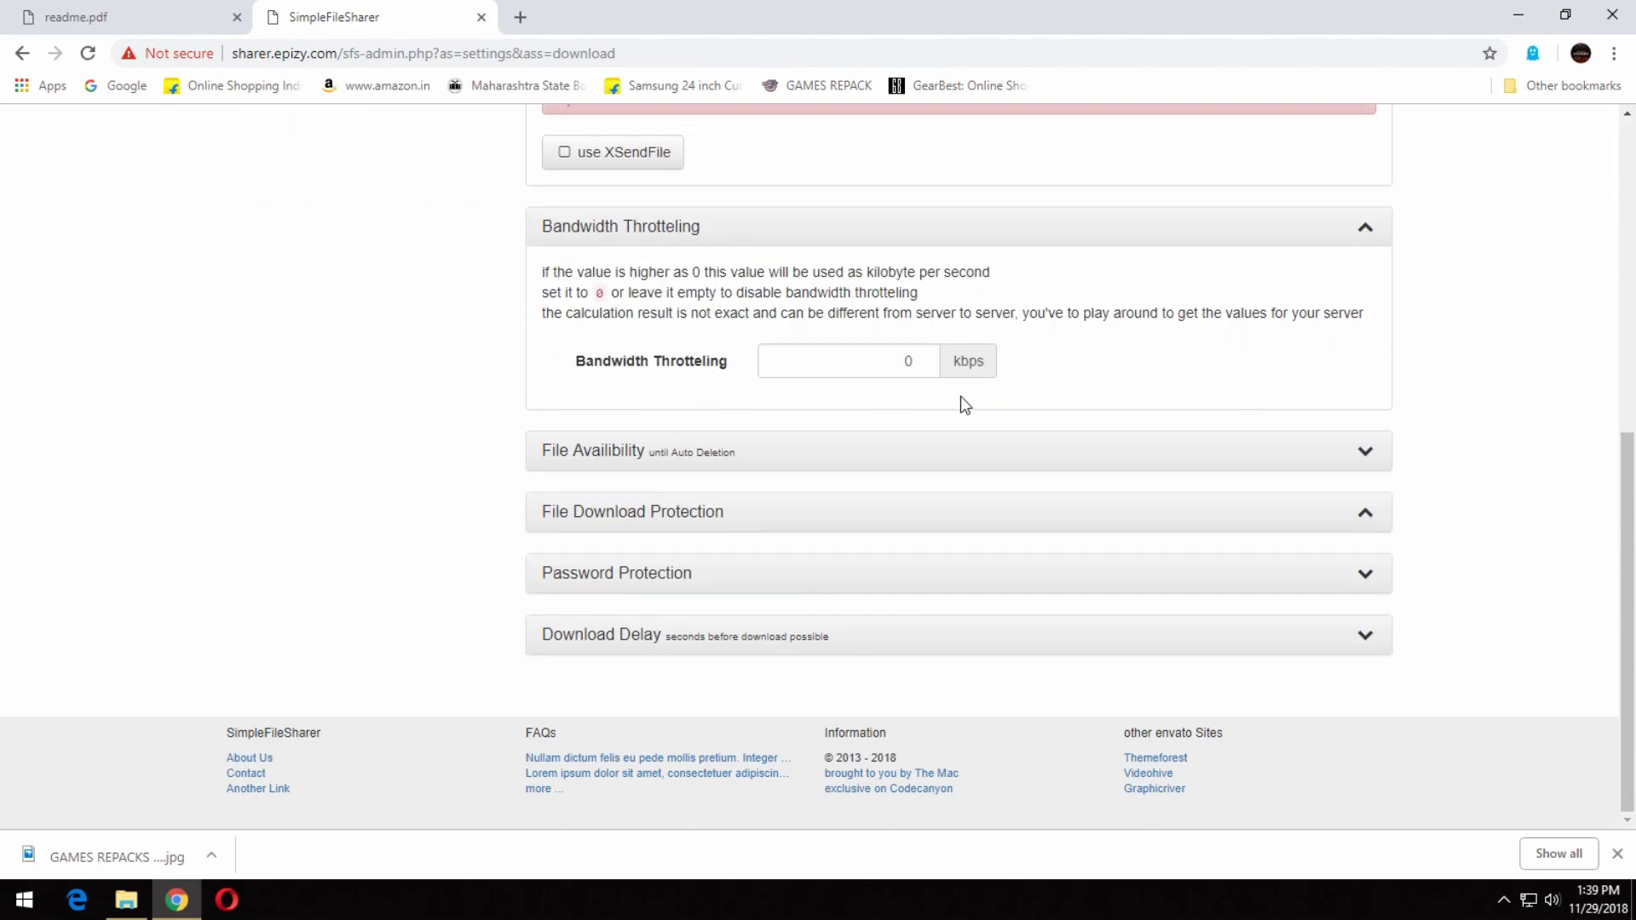
{"action": "left_click", "coordinate": [845, 239]}
{"action": "scroll", "coordinate": [986, 389], "scroll_direction": "up", "scroll_amount": 3}
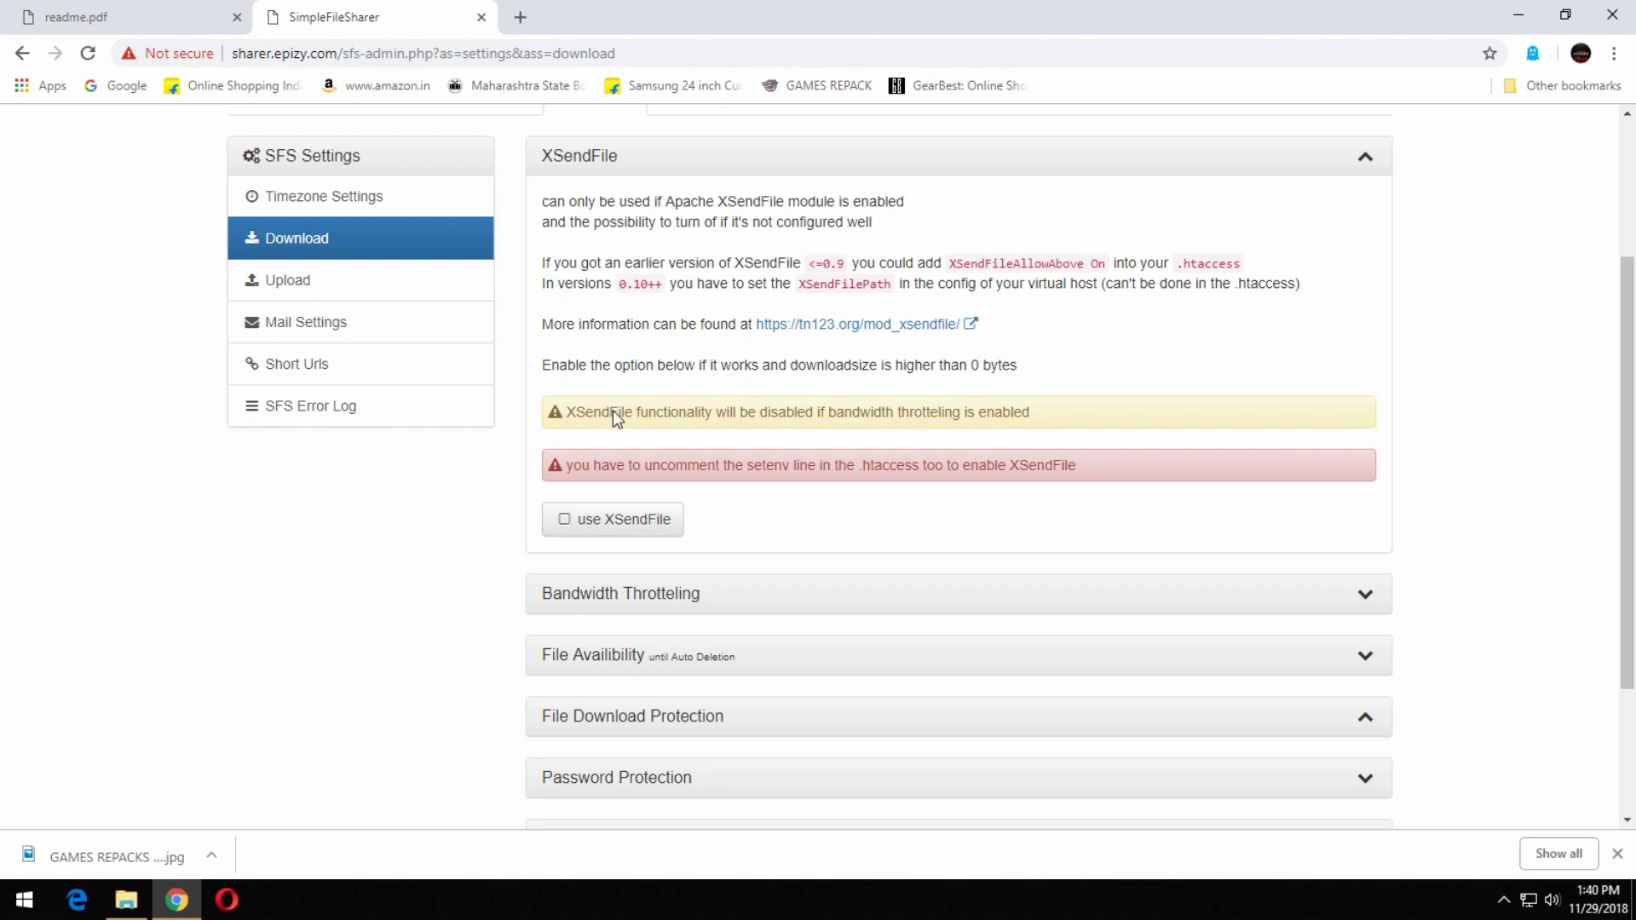
In Timezone Settings, choose UTC as the timezone.
{"action": "left_click", "coordinate": [348, 218]}
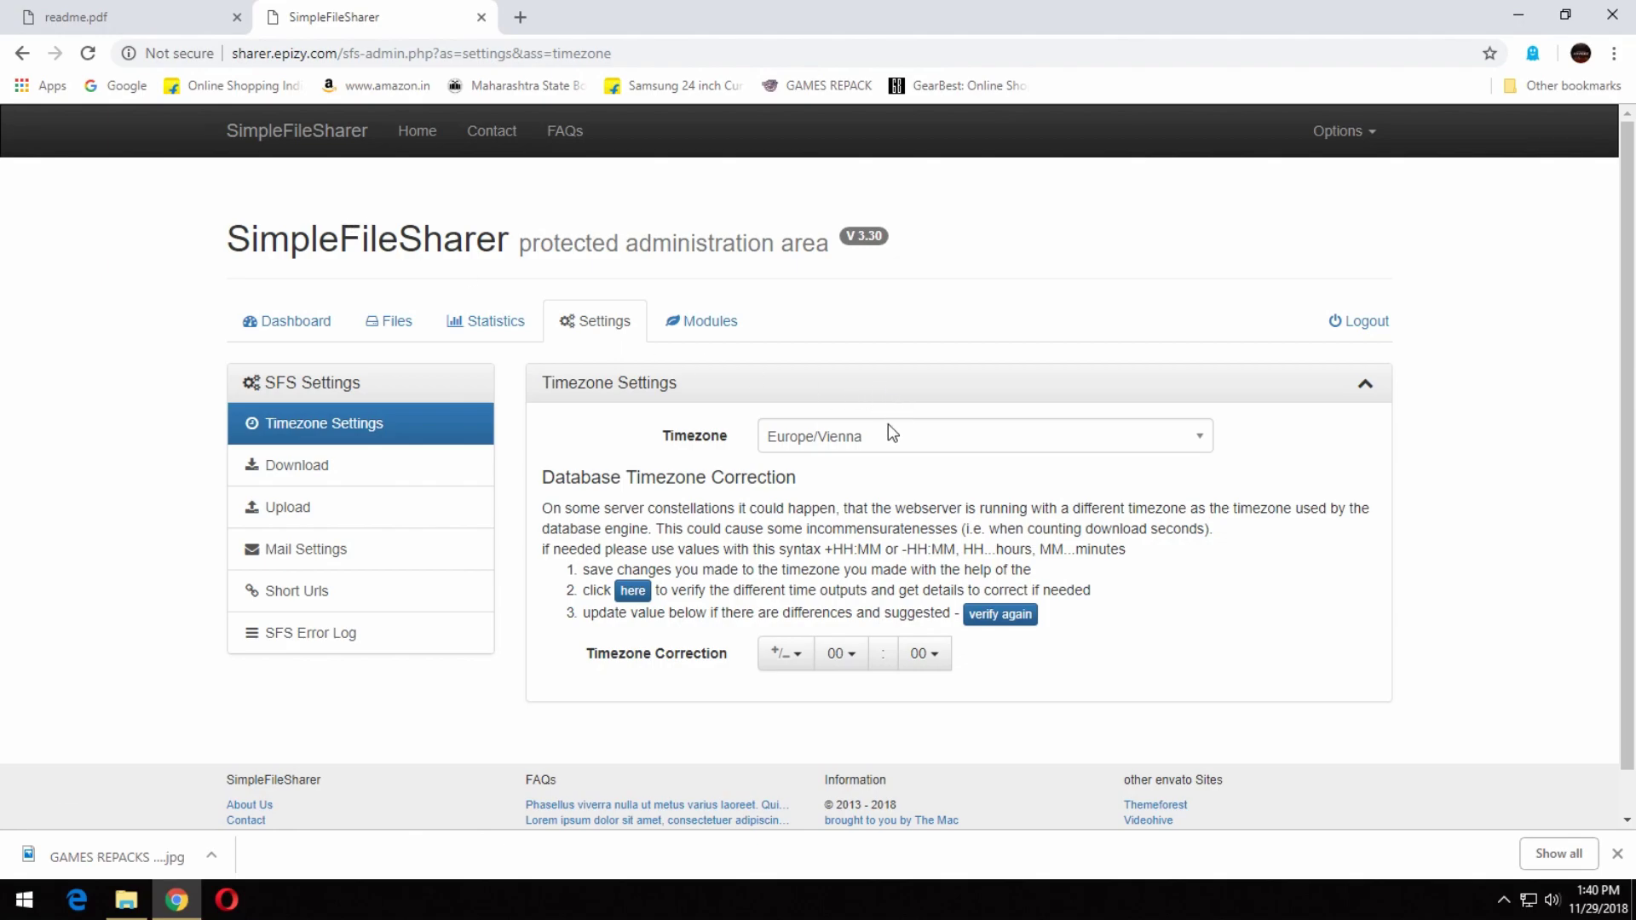
{"action": "left_click", "coordinate": [887, 425]}
{"action": "scroll", "coordinate": [967, 657], "scroll_direction": "down", "scroll_amount": 6}
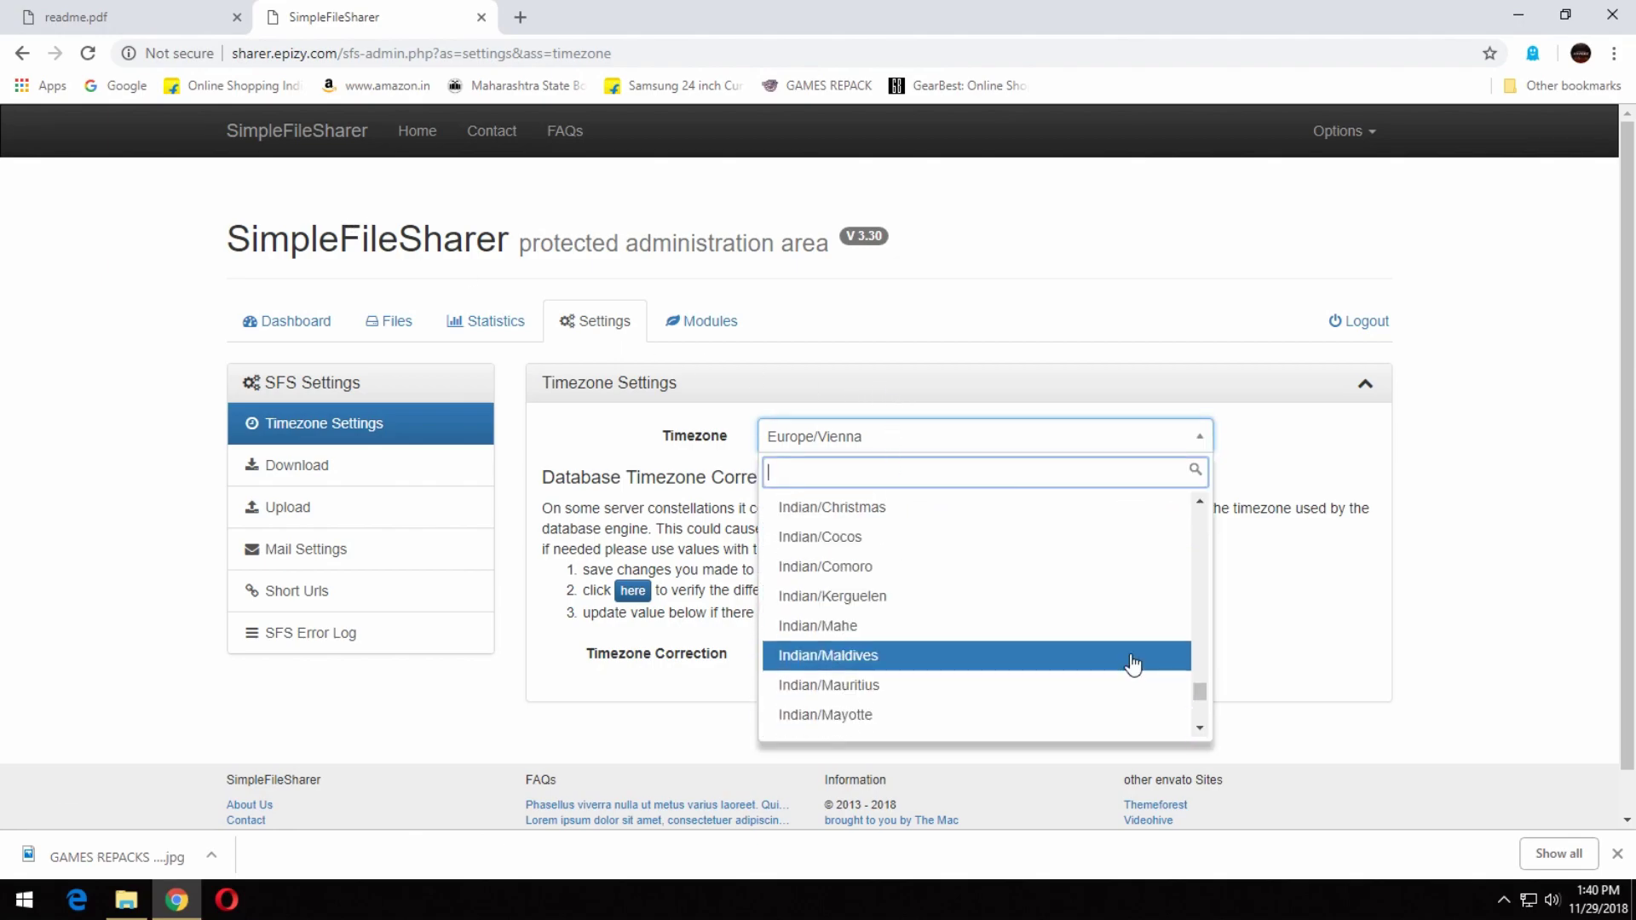
{"action": "left_click_drag", "start_coordinate": [1199, 692], "coordinate": [984, 654]}
{"action": "scroll", "coordinate": [984, 656], "scroll_direction": "up", "scroll_amount": 3}
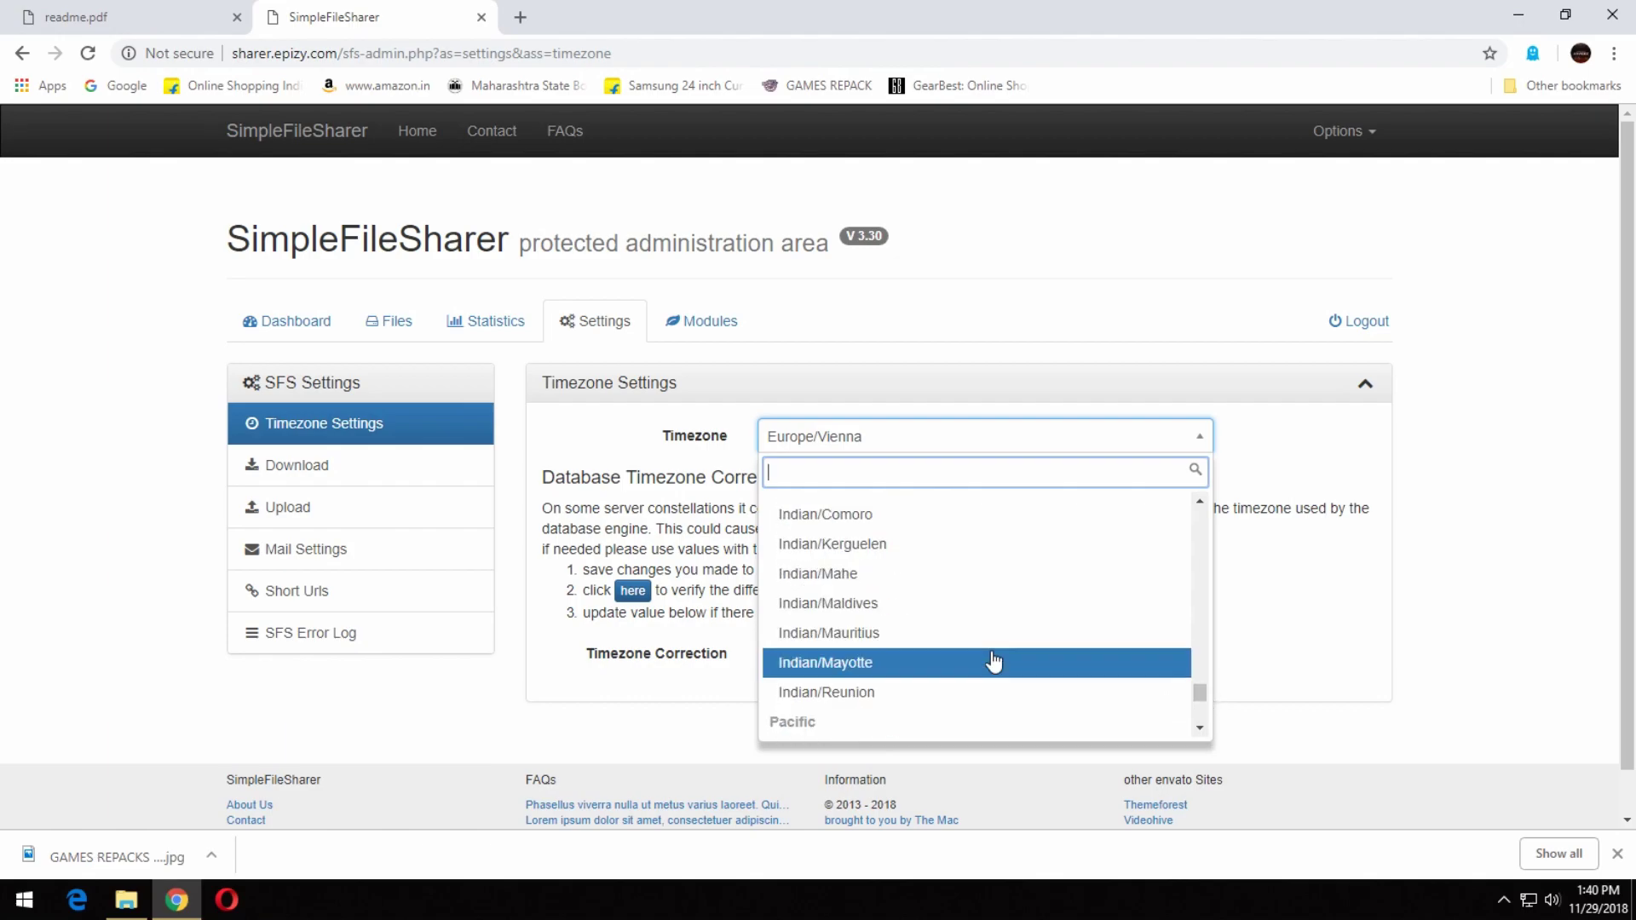
{"action": "scroll", "coordinate": [988, 657], "scroll_direction": "down", "scroll_amount": 1}
{"action": "scroll", "coordinate": [993, 662], "scroll_direction": "up", "scroll_amount": 2}
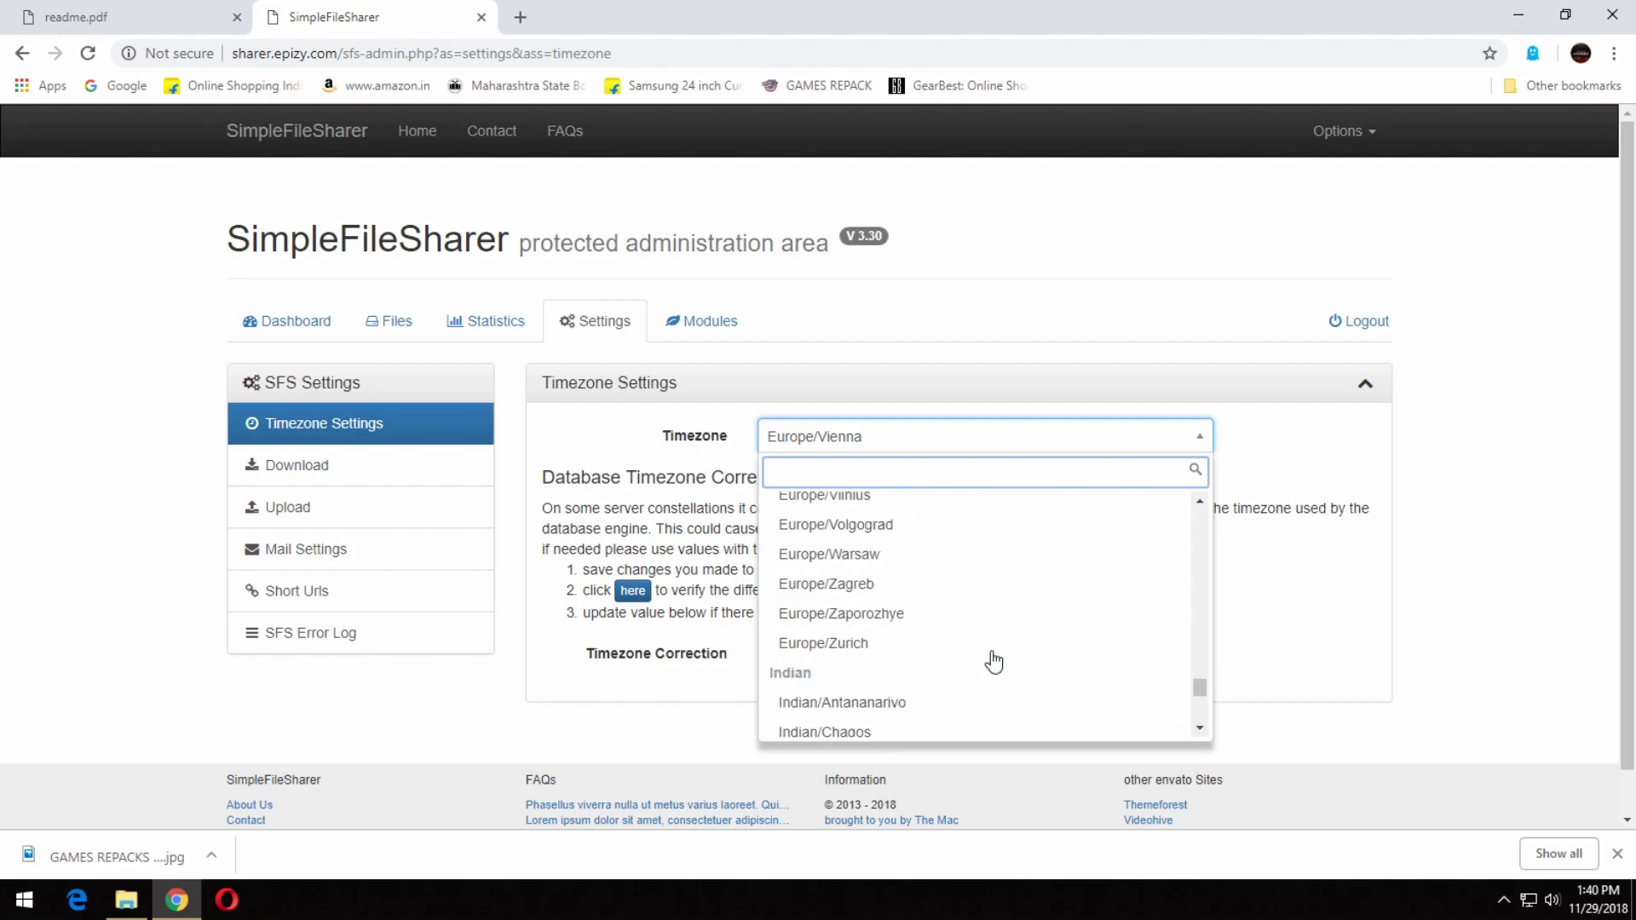
{"action": "scroll", "coordinate": [994, 662], "scroll_direction": "down", "scroll_amount": 2}
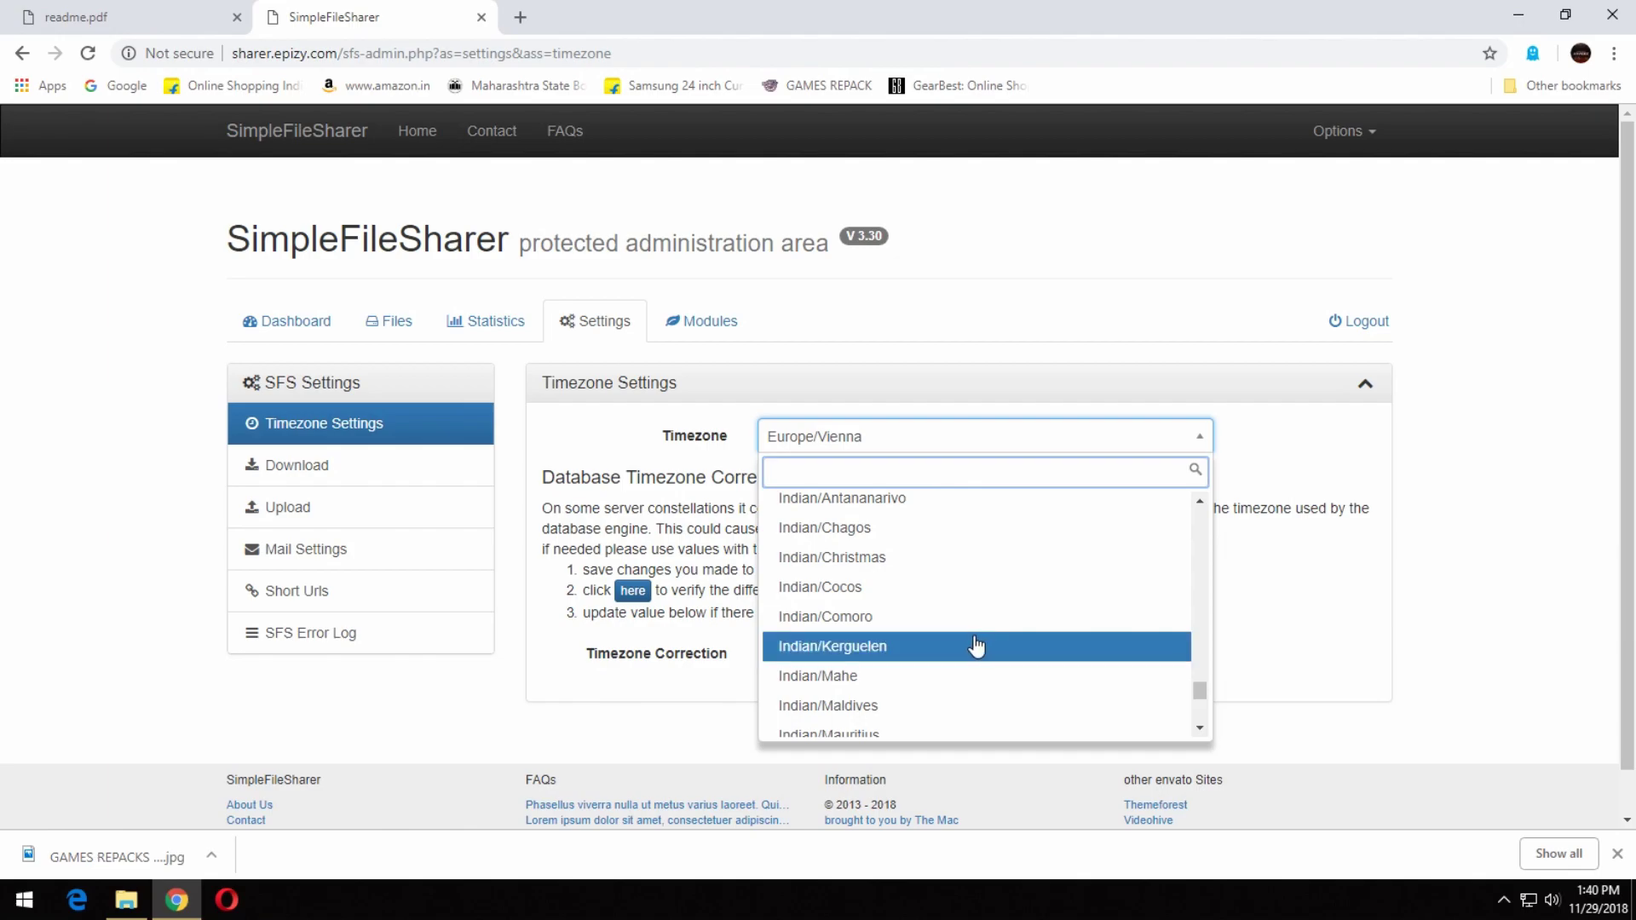
{"action": "left_click", "coordinate": [1200, 728]}
{"action": "left_click_drag", "start_coordinate": [1199, 725], "coordinate": [1198, 725]}
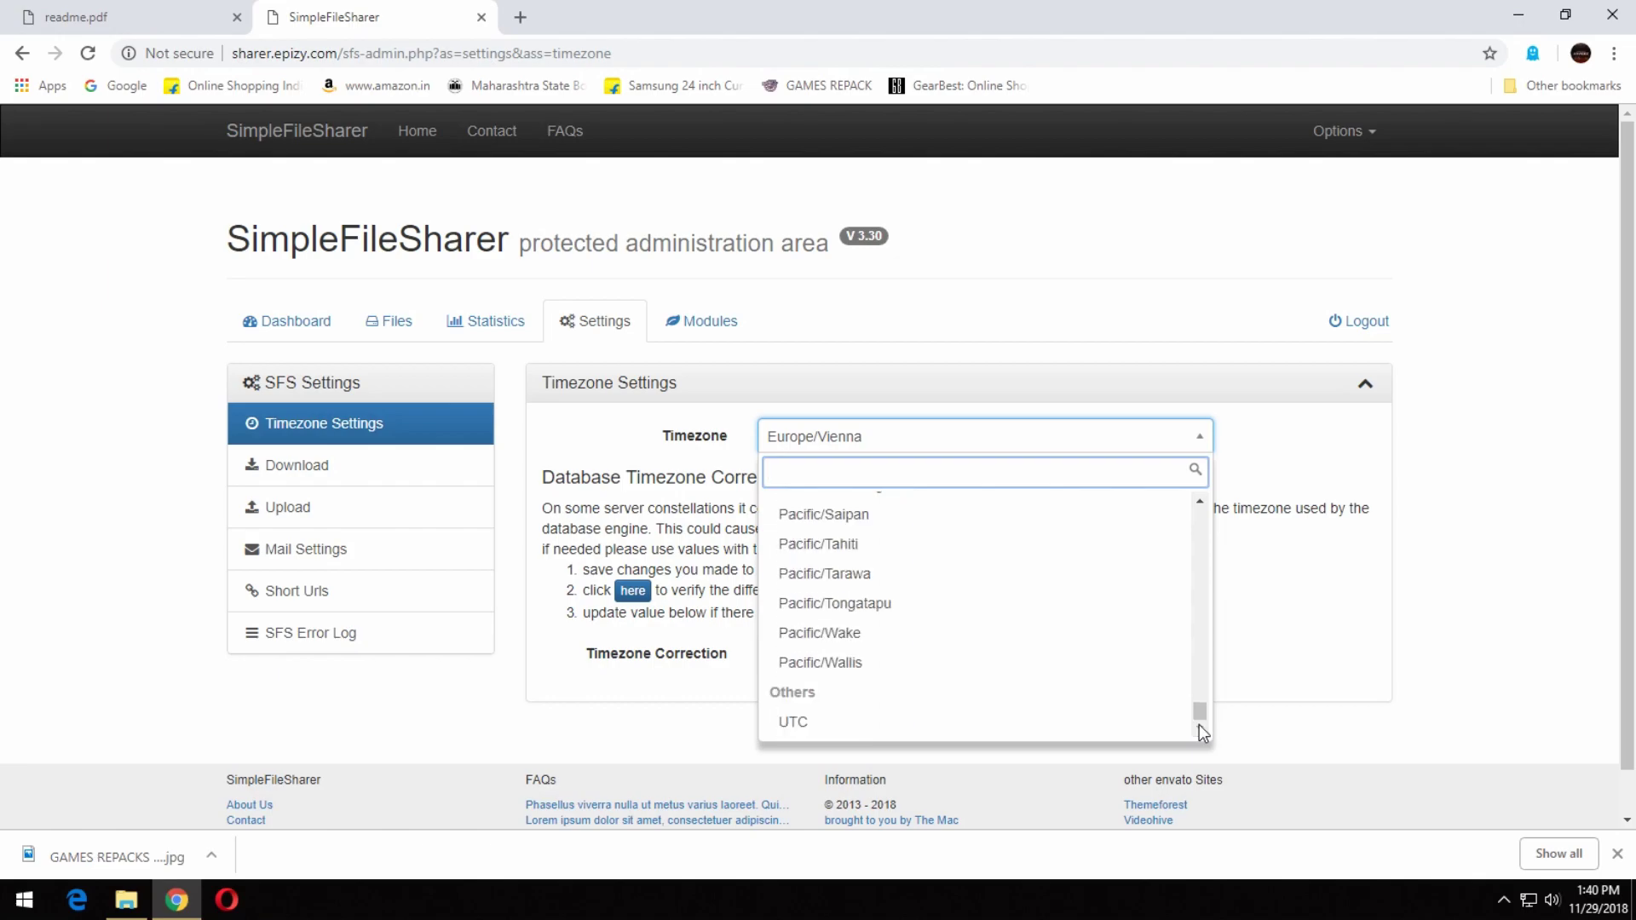
{"action": "scroll", "coordinate": [963, 724], "scroll_direction": "down", "scroll_amount": 1}
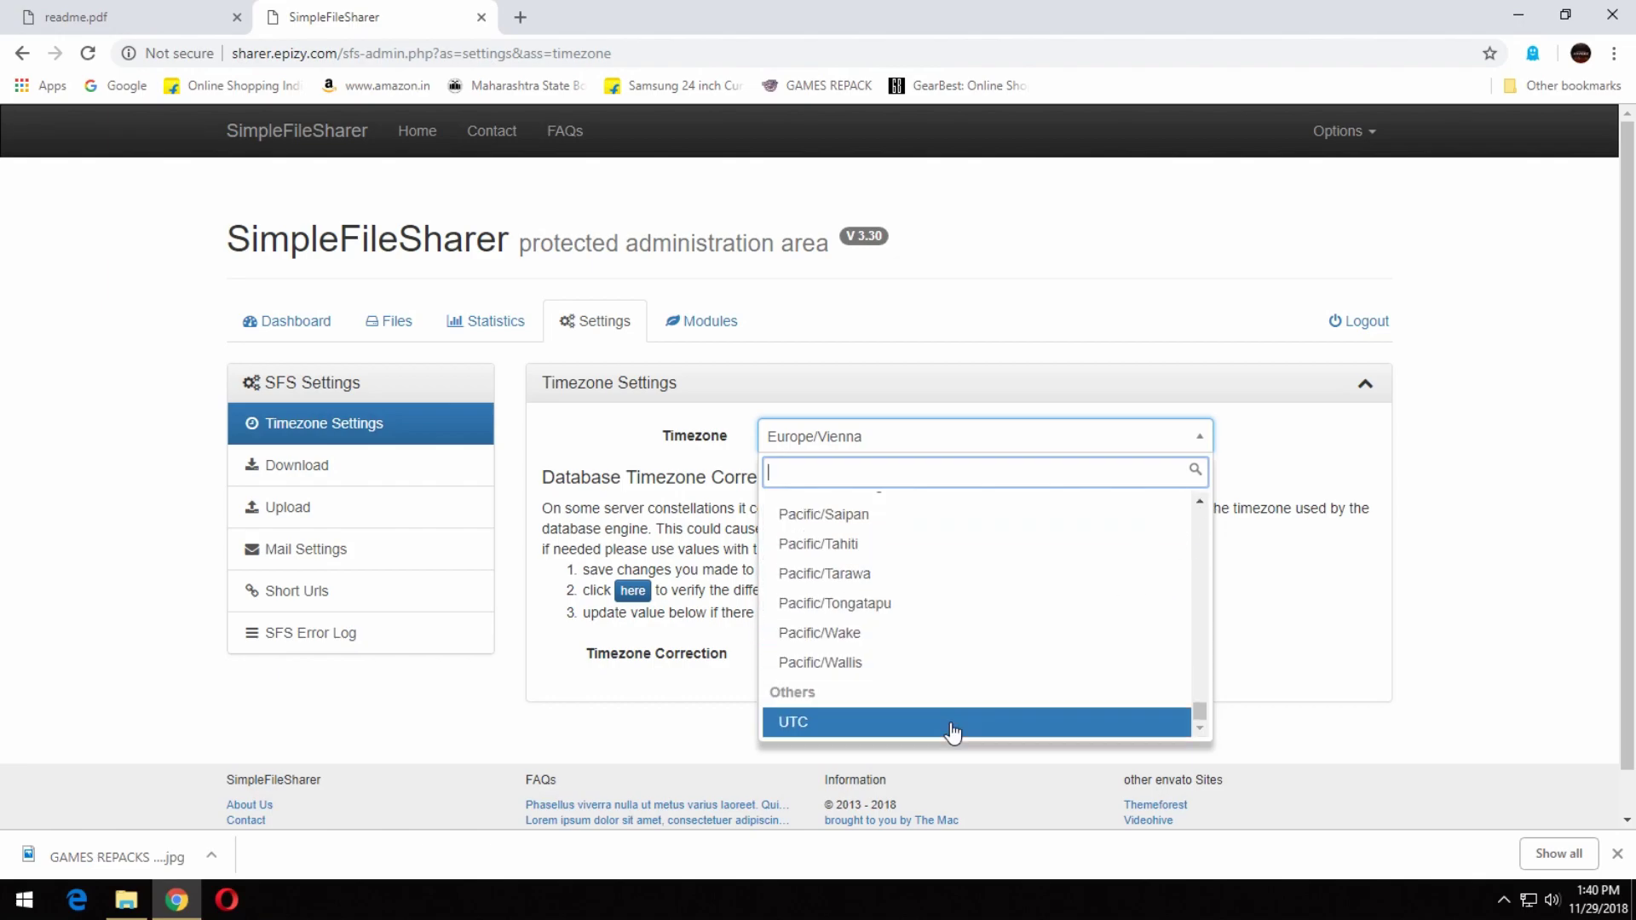
{"action": "left_click", "coordinate": [956, 724]}
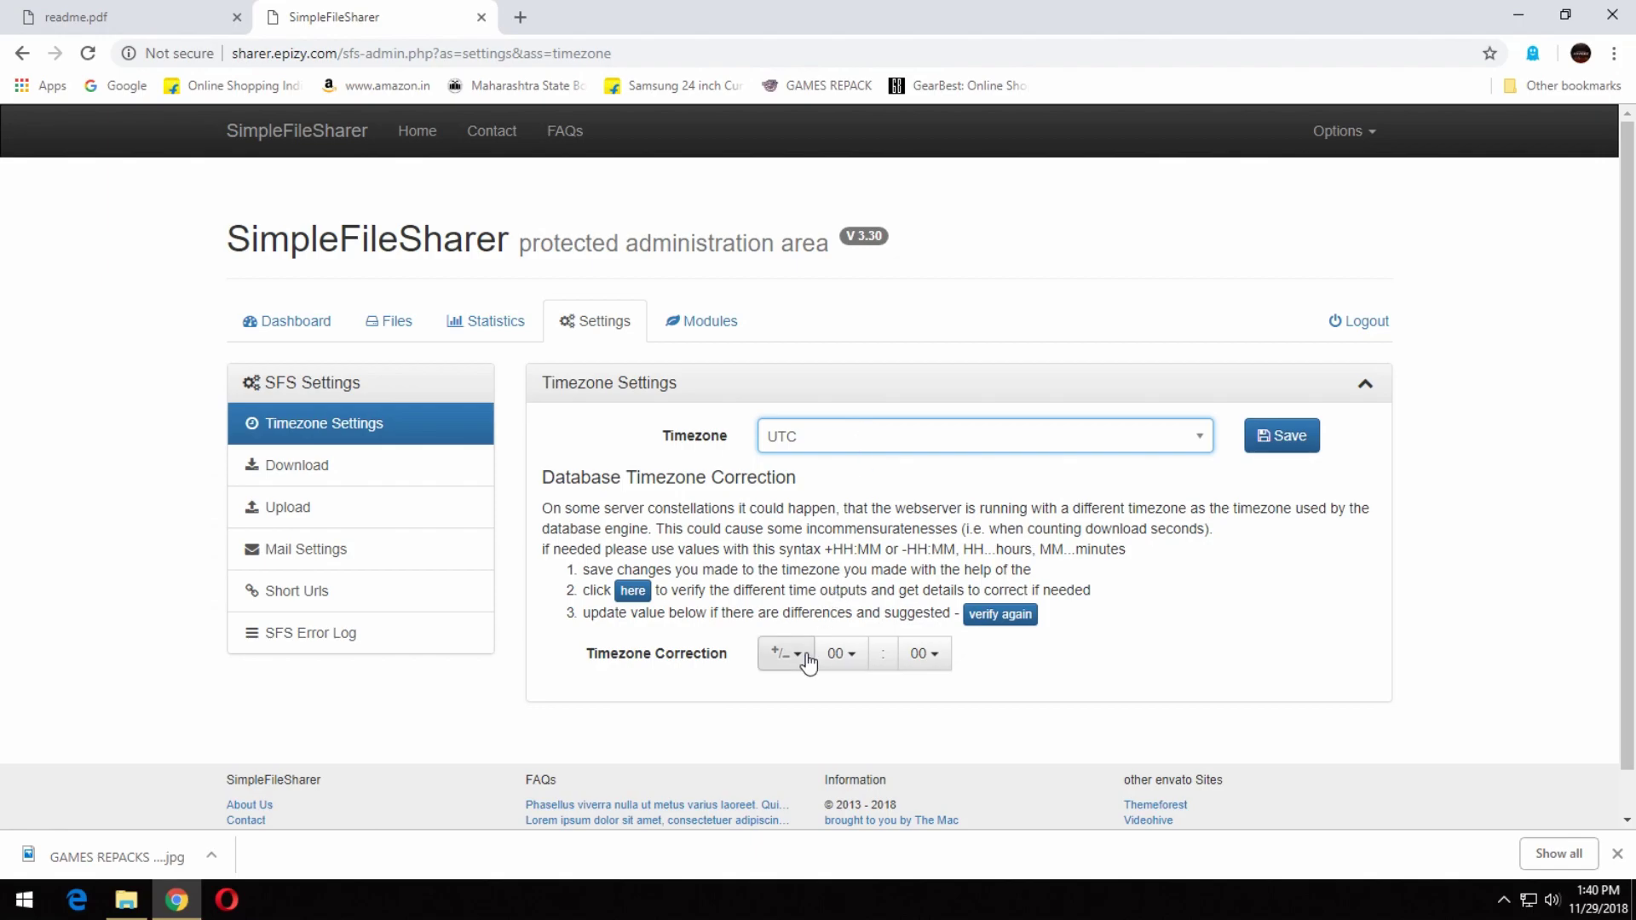
Save a + 05 : 30 timezone correction, then go to the Modules page.
{"action": "left_click", "coordinate": [854, 662]}
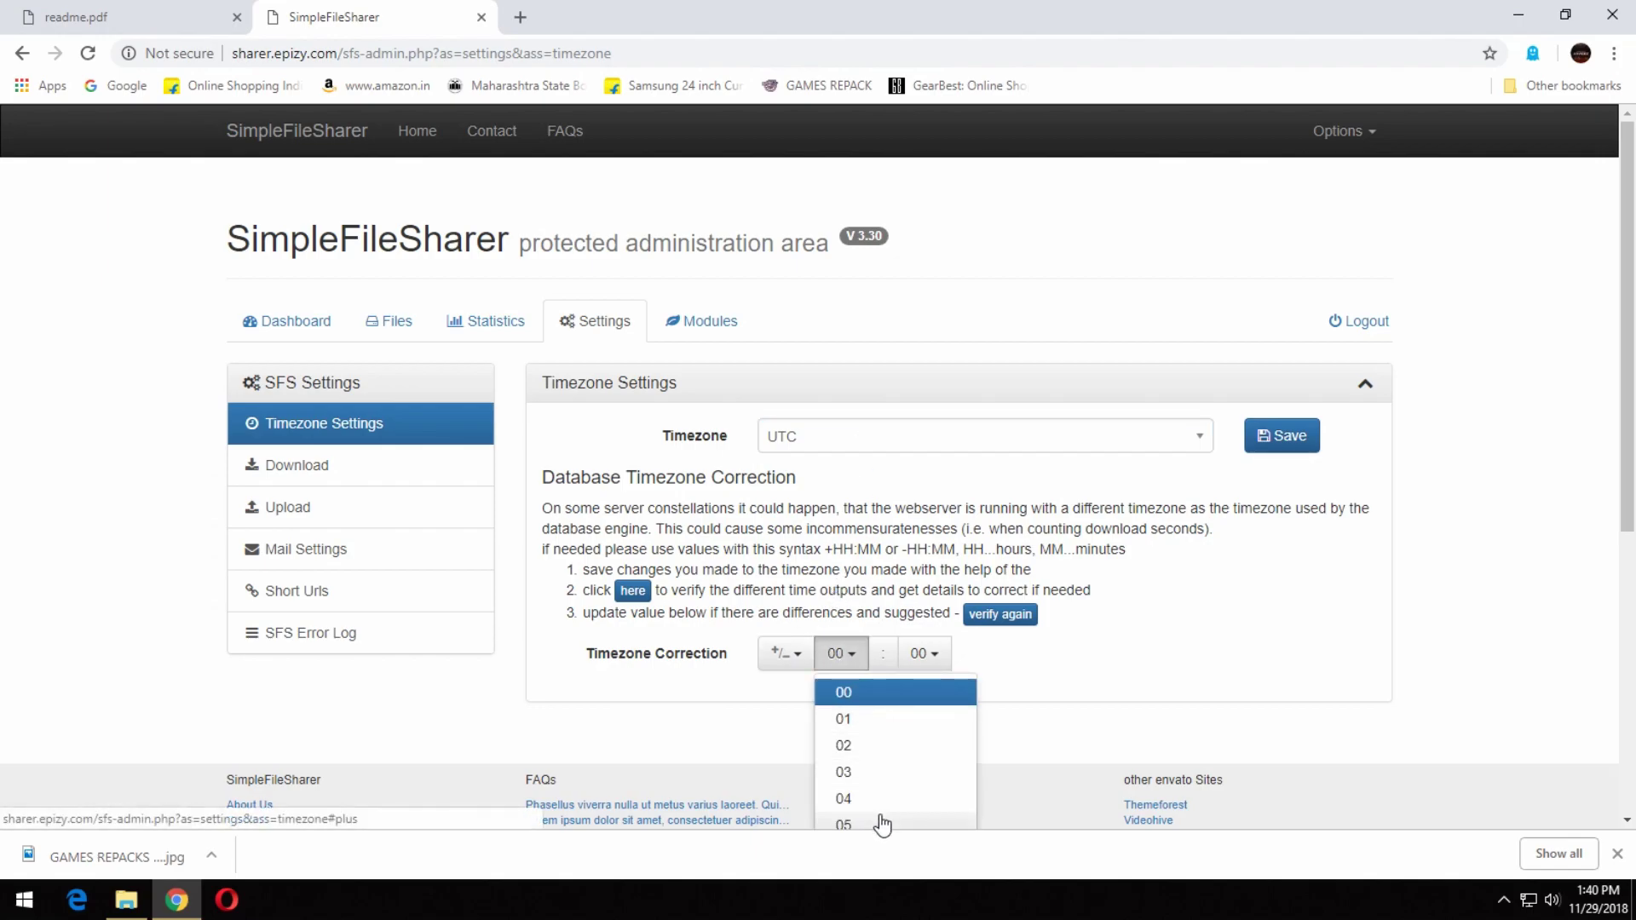
{"action": "left_click", "coordinate": [876, 821]}
{"action": "left_click", "coordinate": [923, 654]}
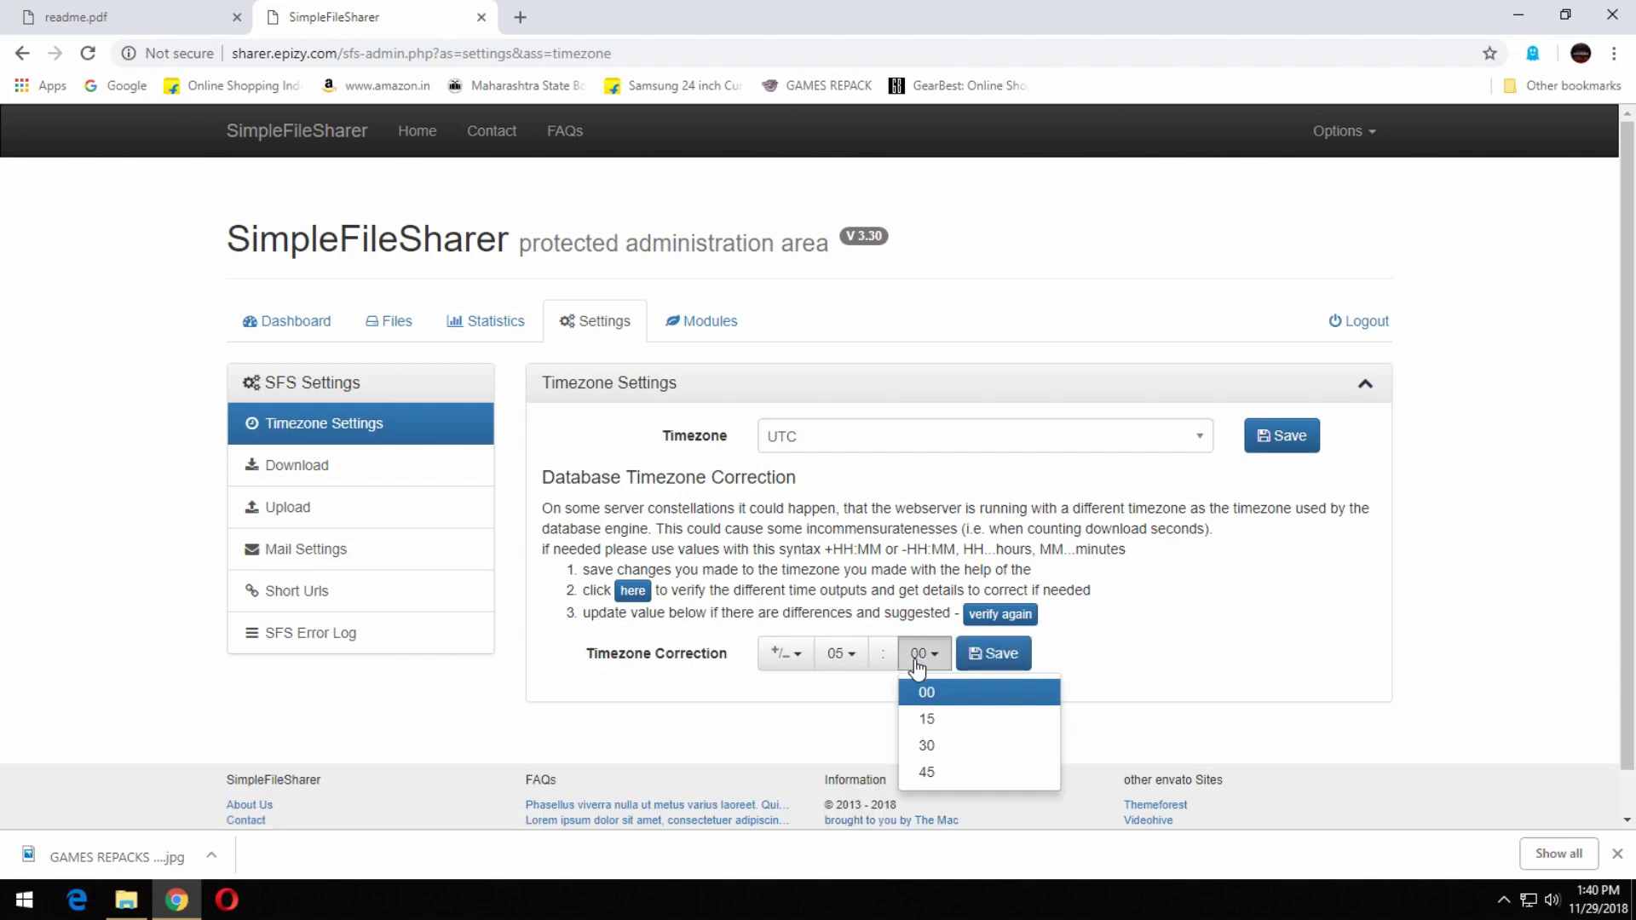
{"action": "left_click", "coordinate": [947, 746]}
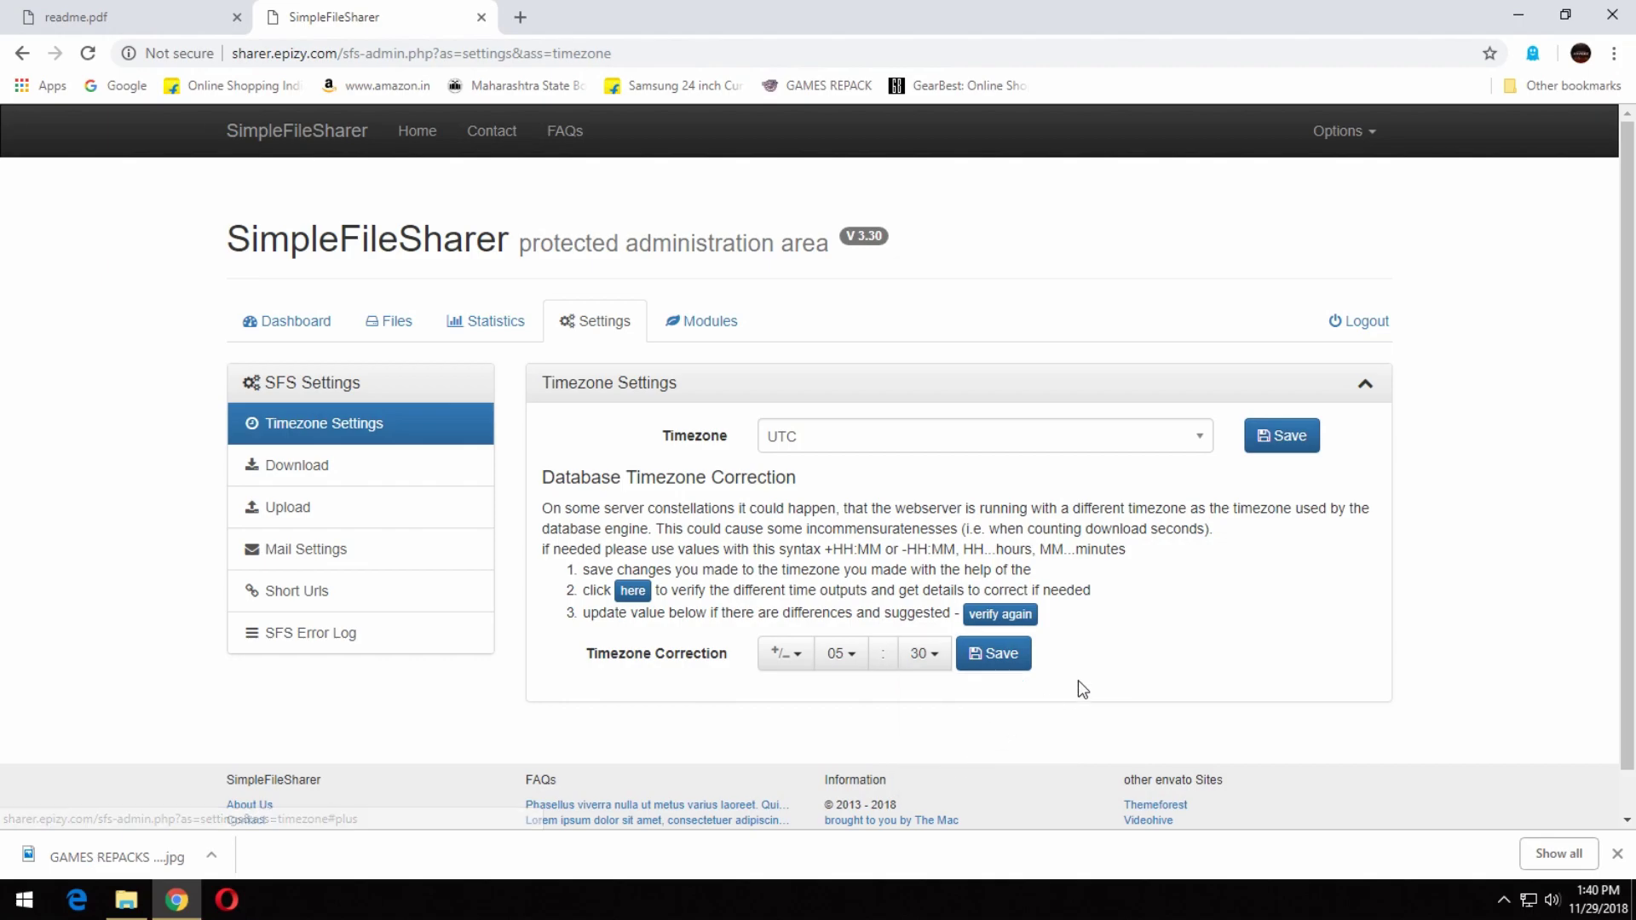
{"action": "left_click", "coordinate": [998, 667]}
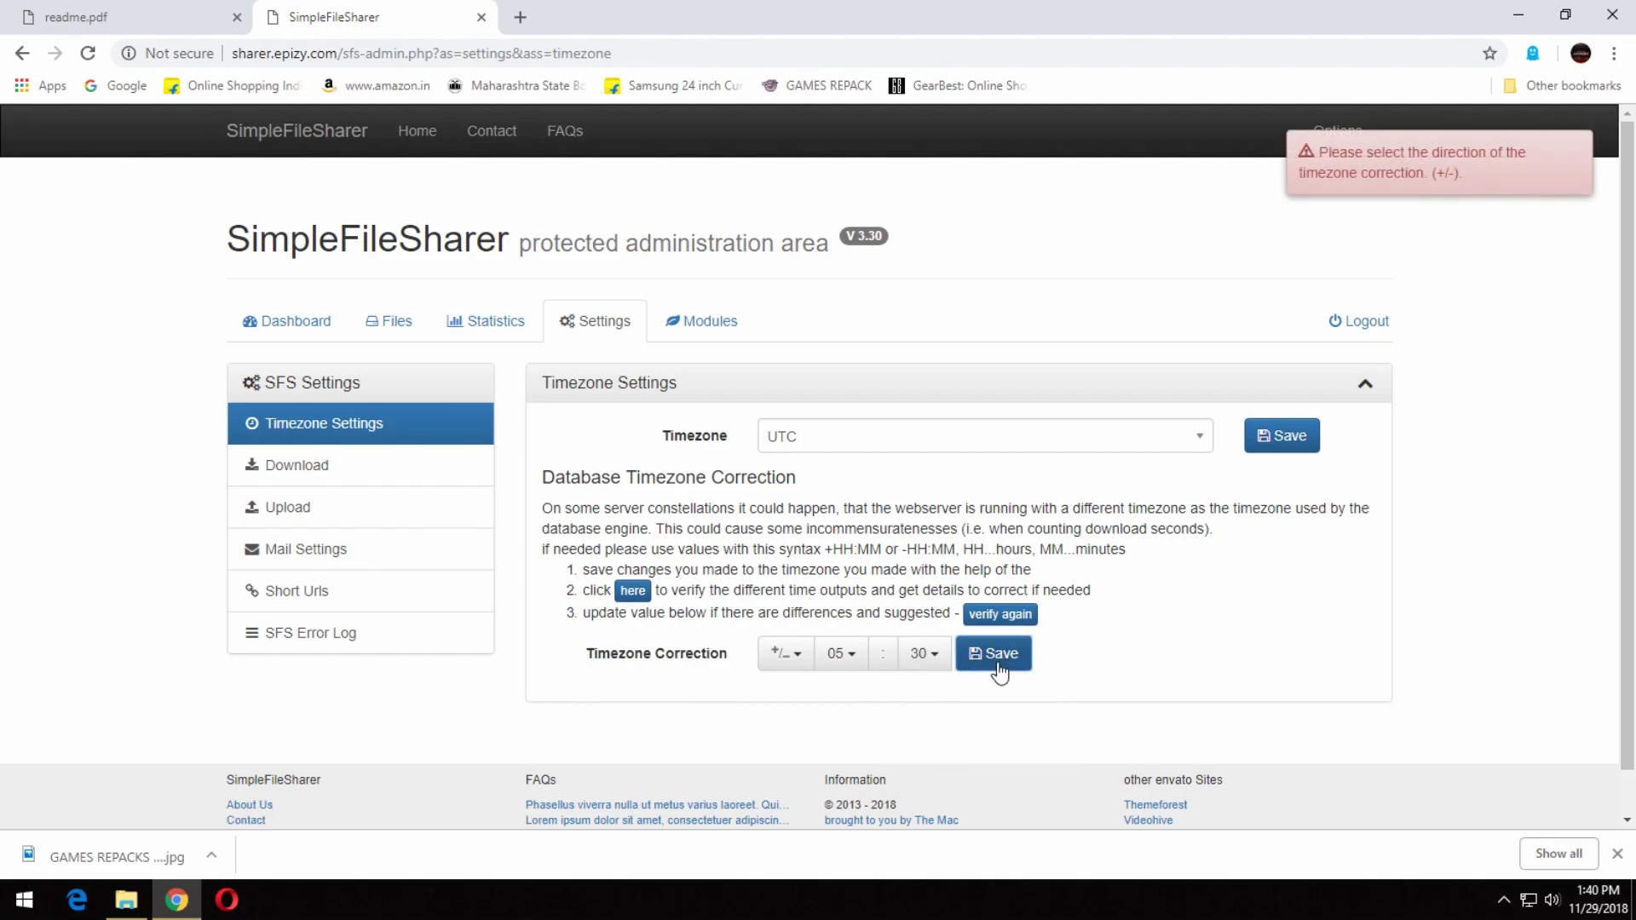
{"action": "left_click", "coordinate": [779, 656]}
{"action": "left_click", "coordinate": [790, 695]}
{"action": "left_click", "coordinate": [974, 667]}
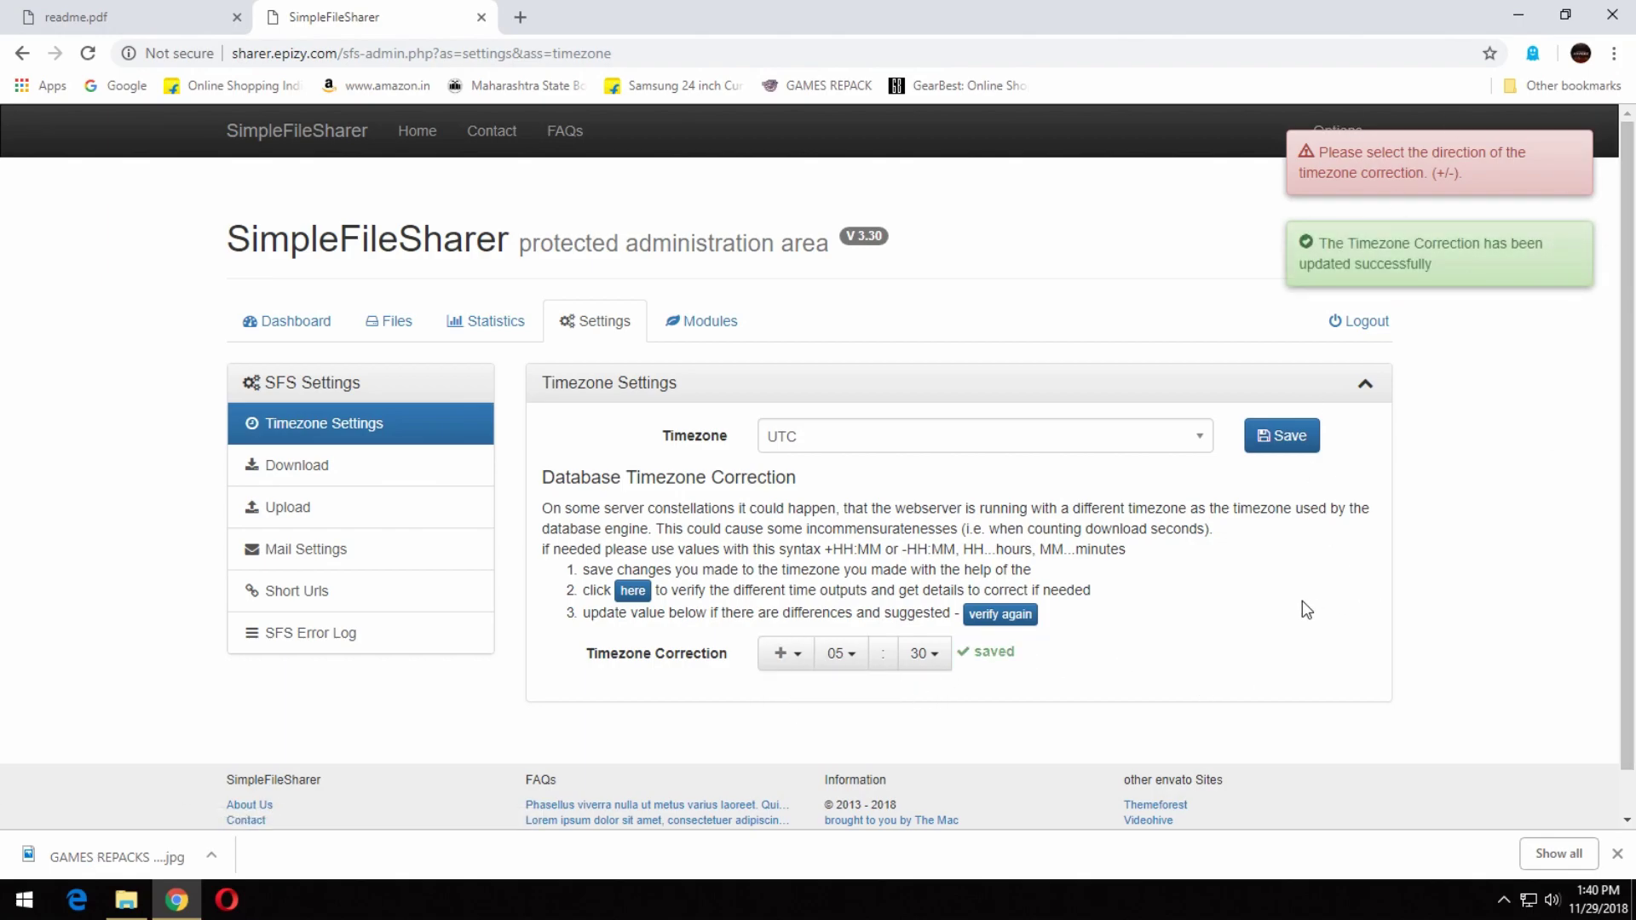
{"action": "left_click", "coordinate": [630, 388]}
{"action": "left_click", "coordinate": [726, 320]}
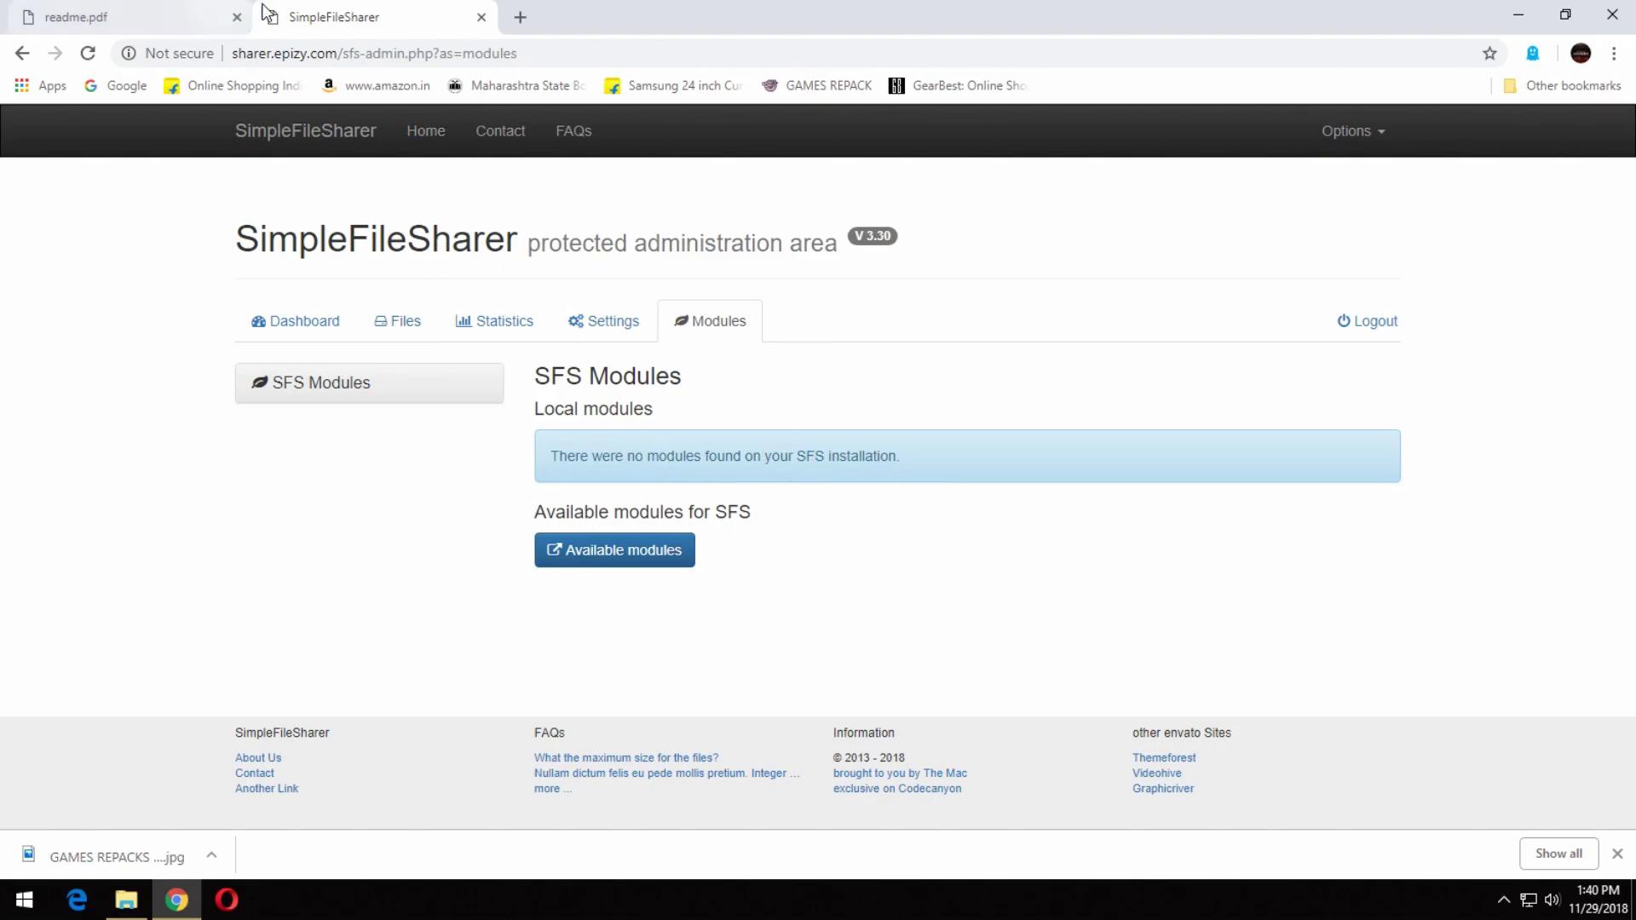
Open the InfinityFree accounts bookmark in a new browser tab.
{"action": "left_click", "coordinate": [520, 17]}
{"action": "left_click", "coordinate": [1567, 85]}
{"action": "left_click", "coordinate": [1394, 141]}
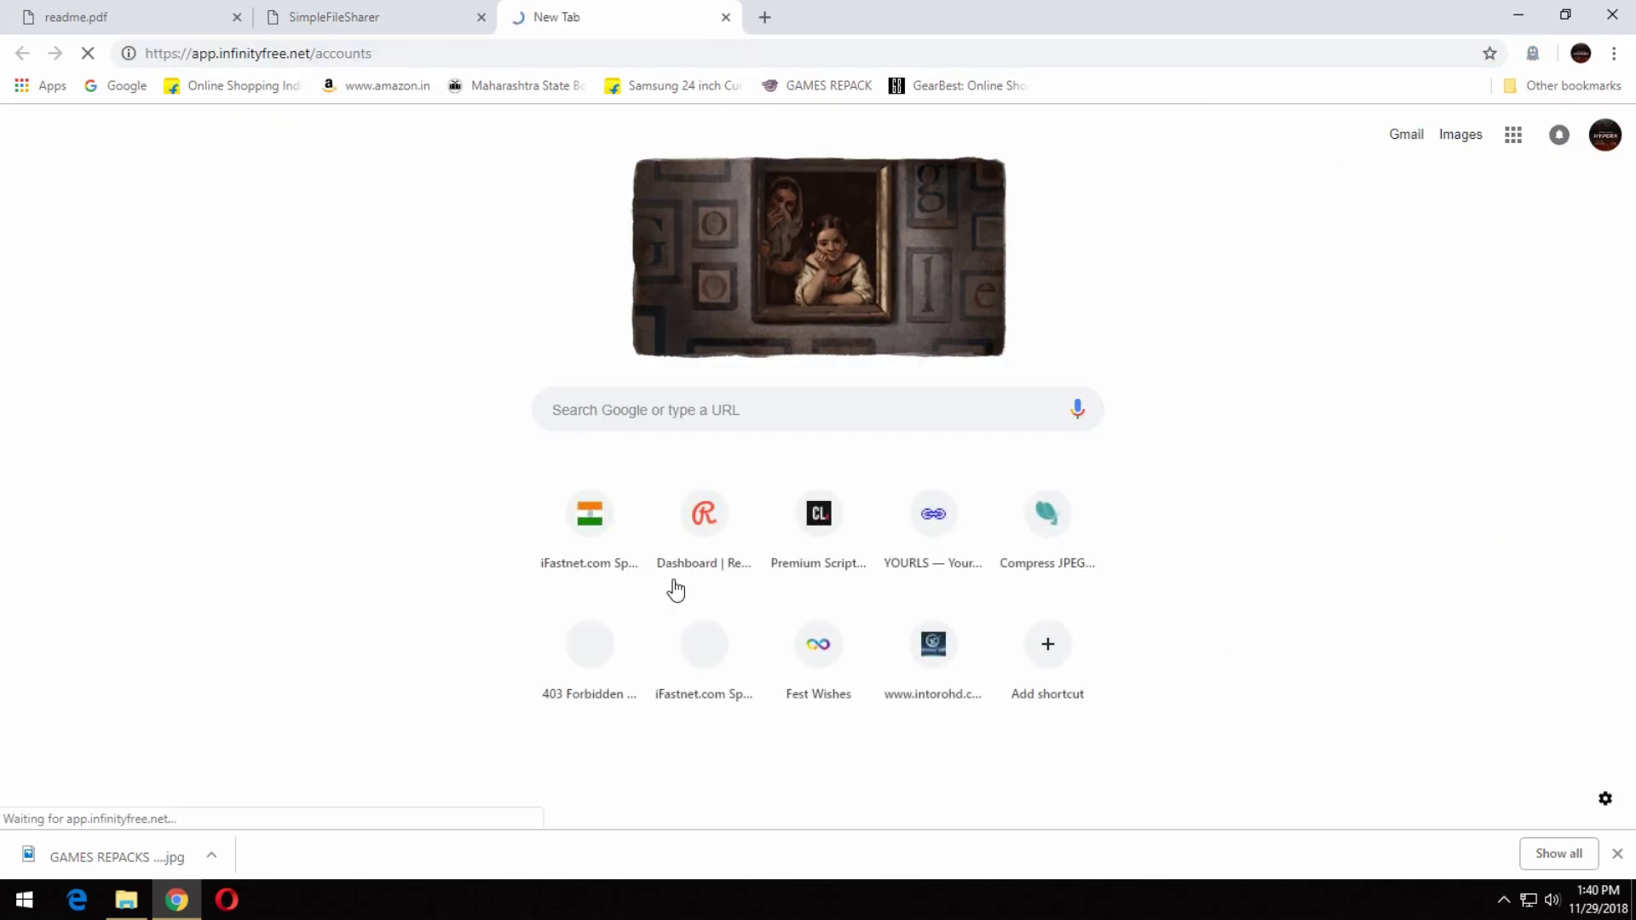
Browse the local Multiple Users Mod folder down to its htdocs modules folder in Explorer.
{"action": "left_click", "coordinate": [126, 900]}
{"action": "left_click", "coordinate": [818, 89]}
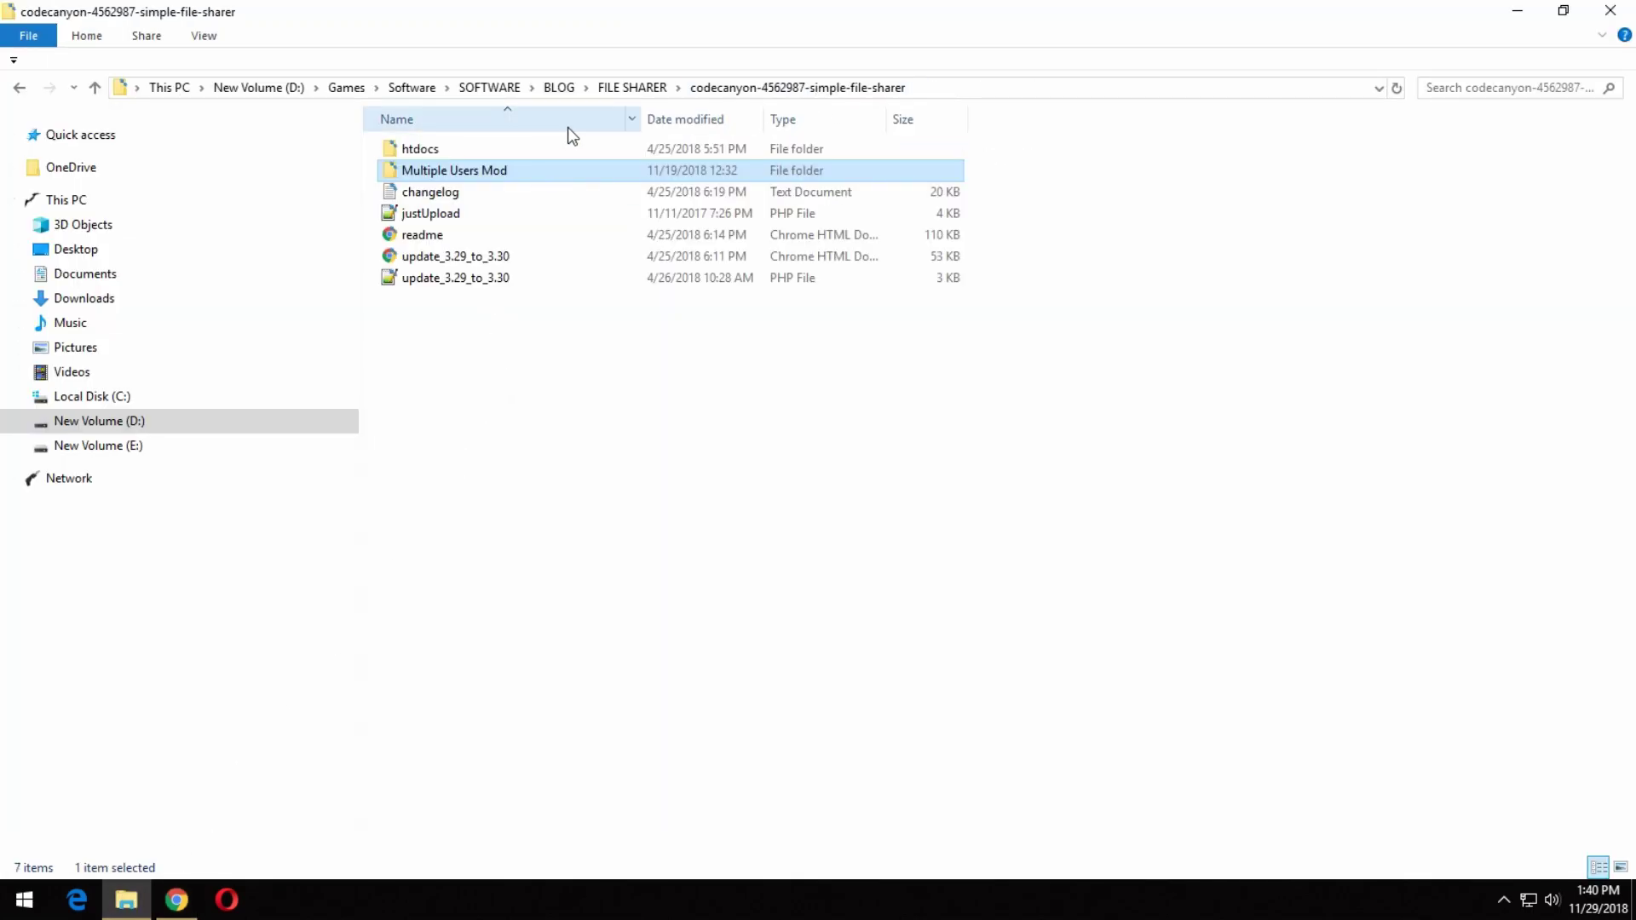
{"action": "double_click", "coordinate": [504, 170]}
{"action": "left_click", "coordinate": [454, 155]}
{"action": "double_click", "coordinate": [454, 155]}
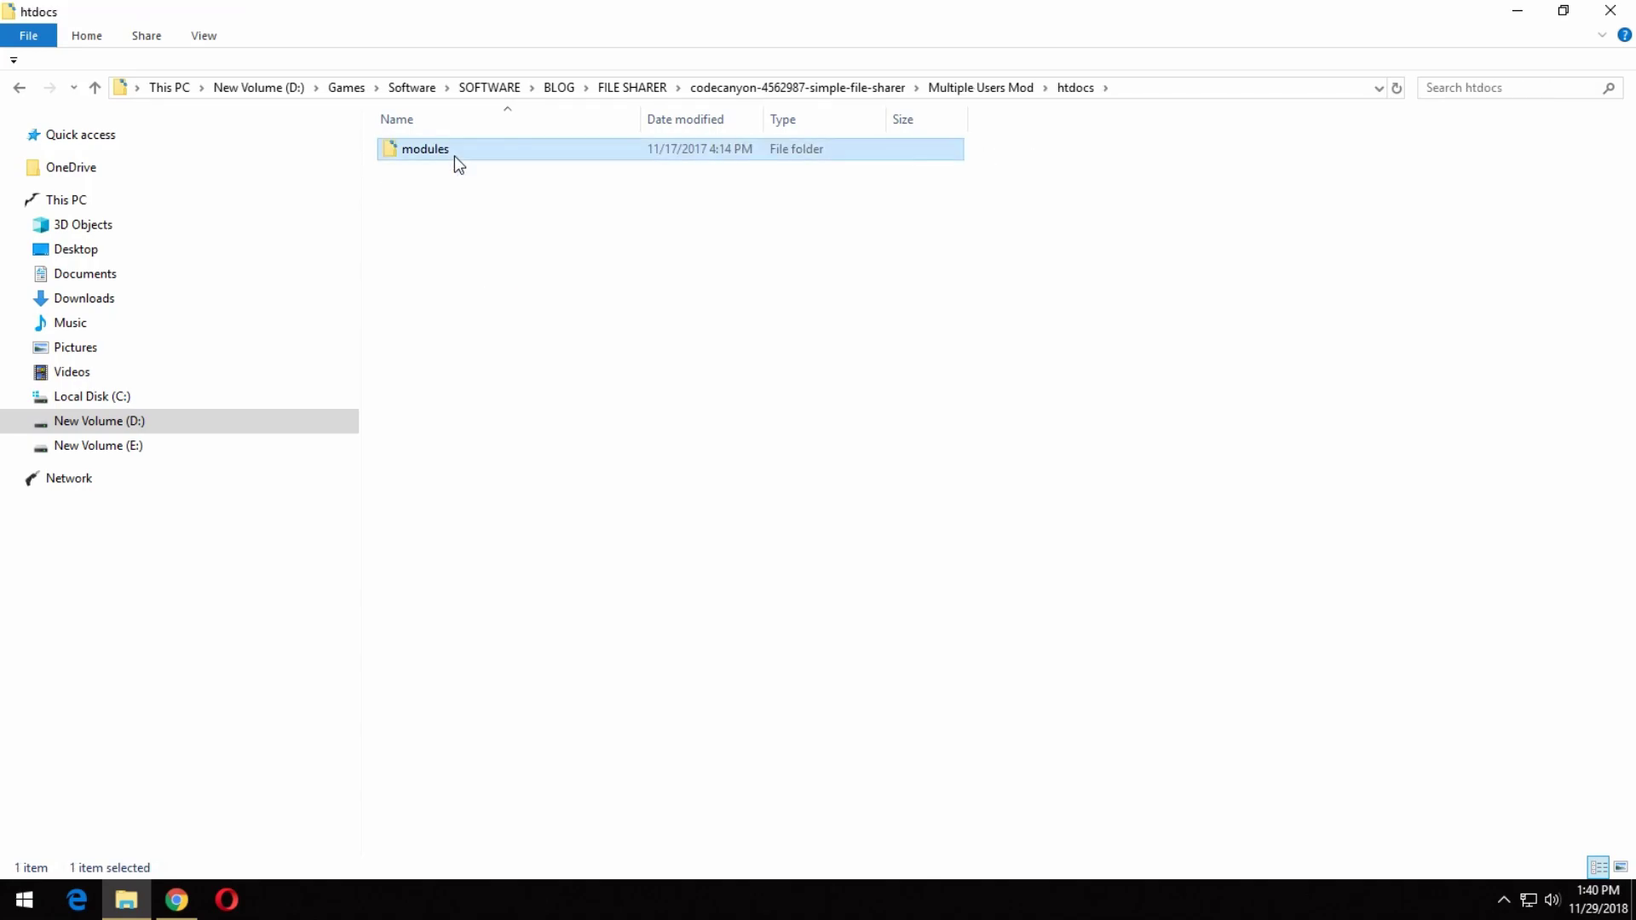
{"action": "right_click", "coordinate": [453, 155]}
{"action": "left_click", "coordinate": [369, 485]}
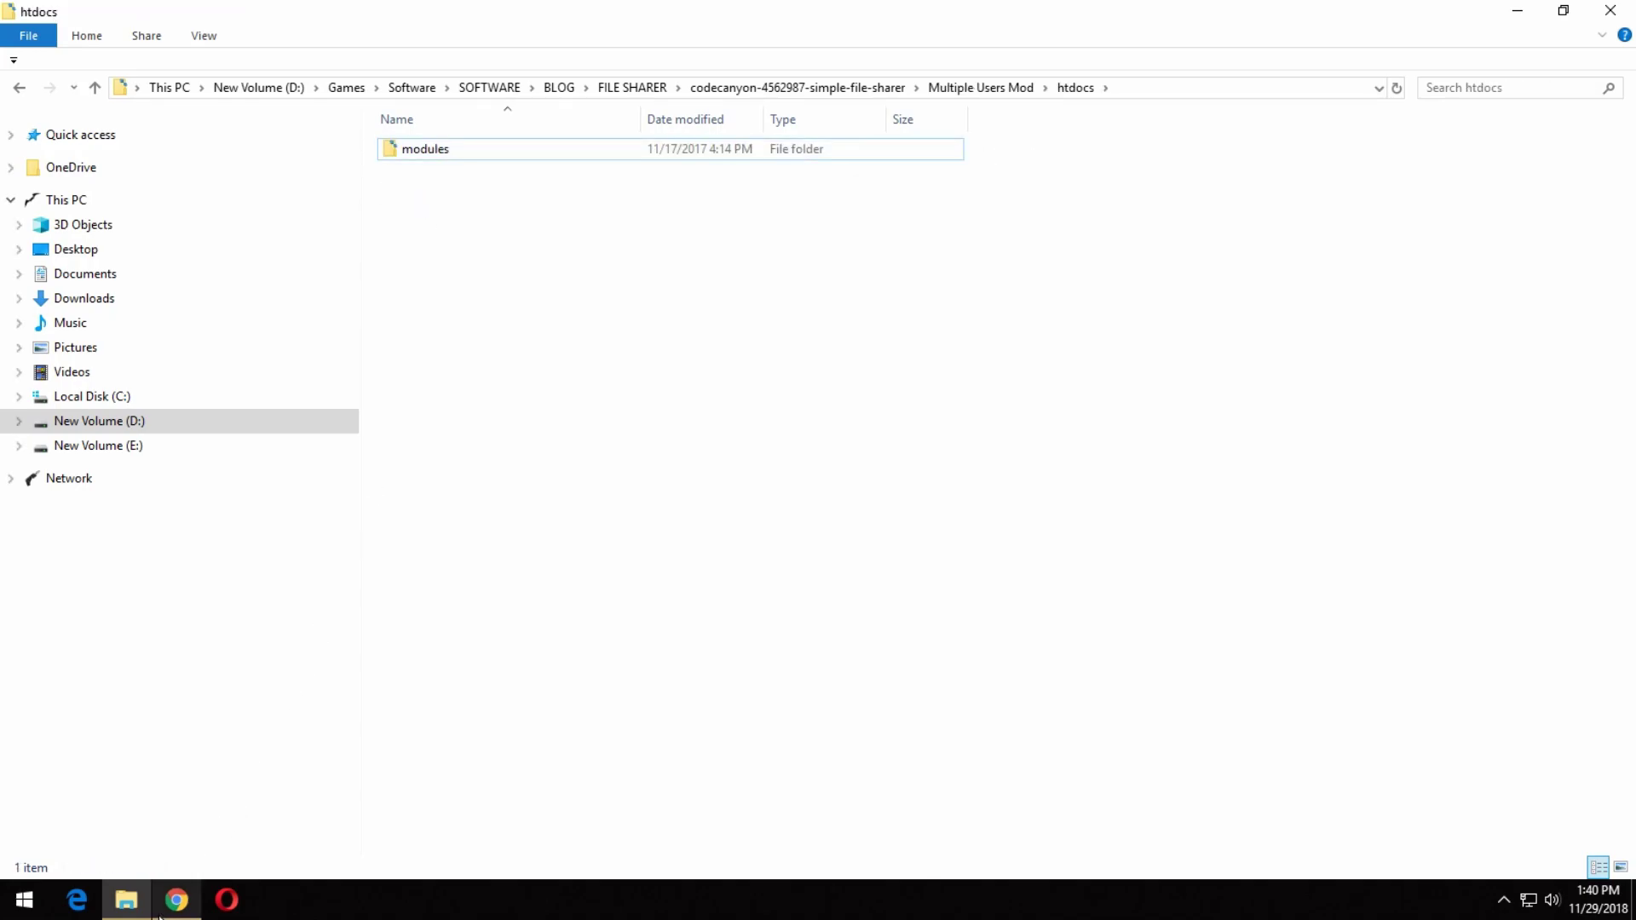
Open the hosting account's management page and review SFS's available modules, including the $15 Multiple Users Mod.
{"action": "left_click", "coordinate": [176, 900]}
{"action": "left_click", "coordinate": [1333, 457]}
{"action": "left_click", "coordinate": [350, 17]}
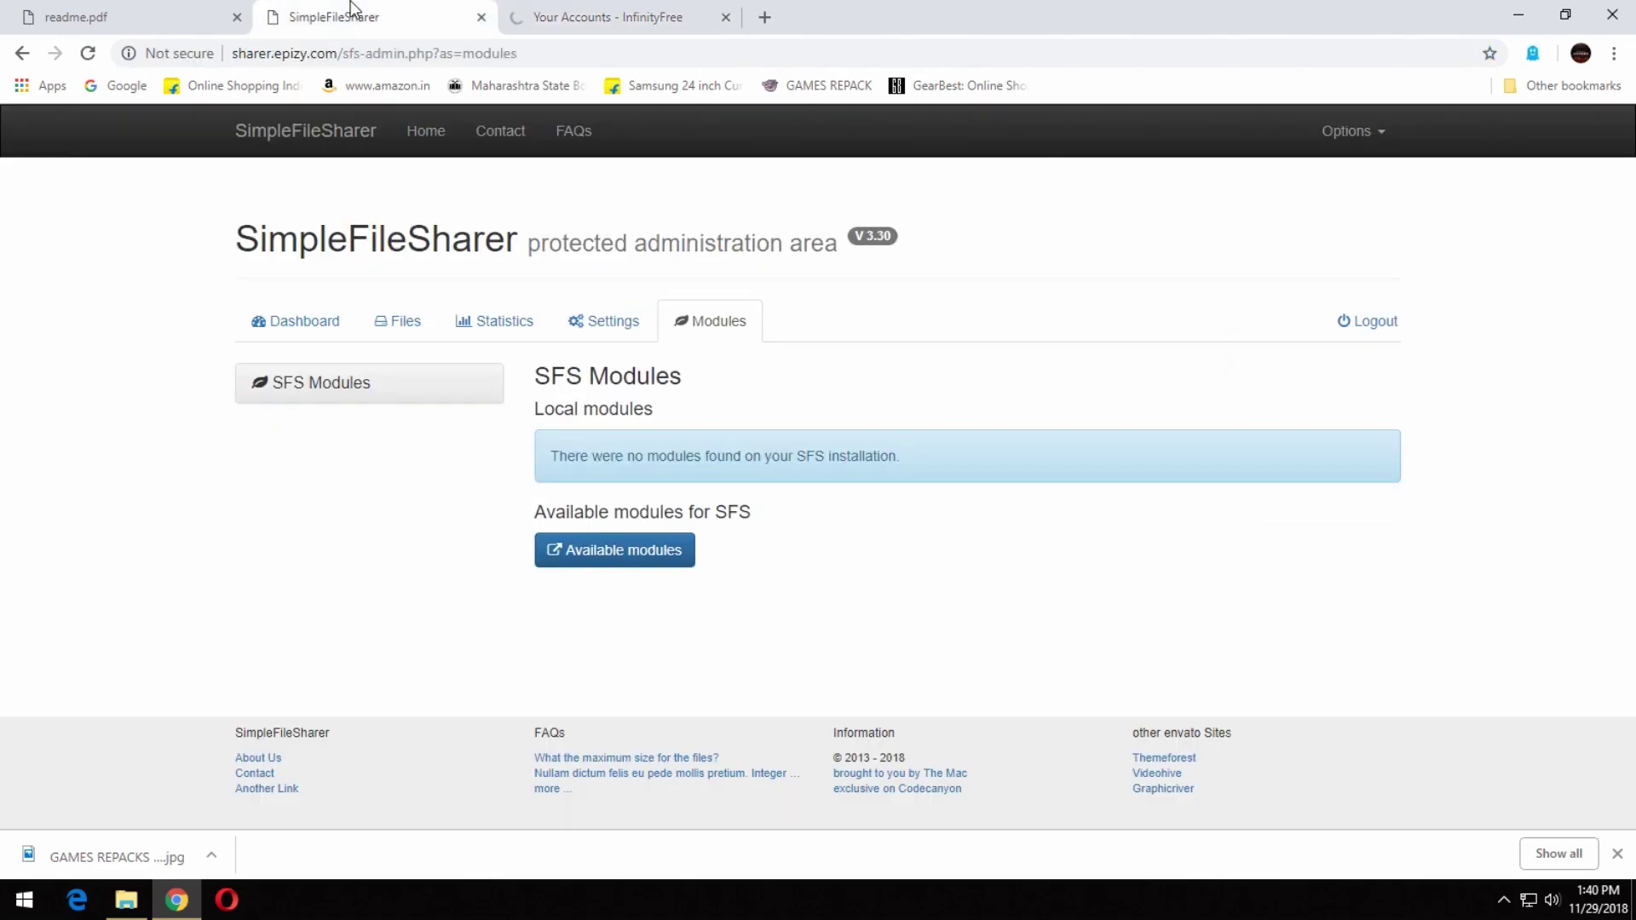
{"action": "left_click", "coordinate": [630, 556]}
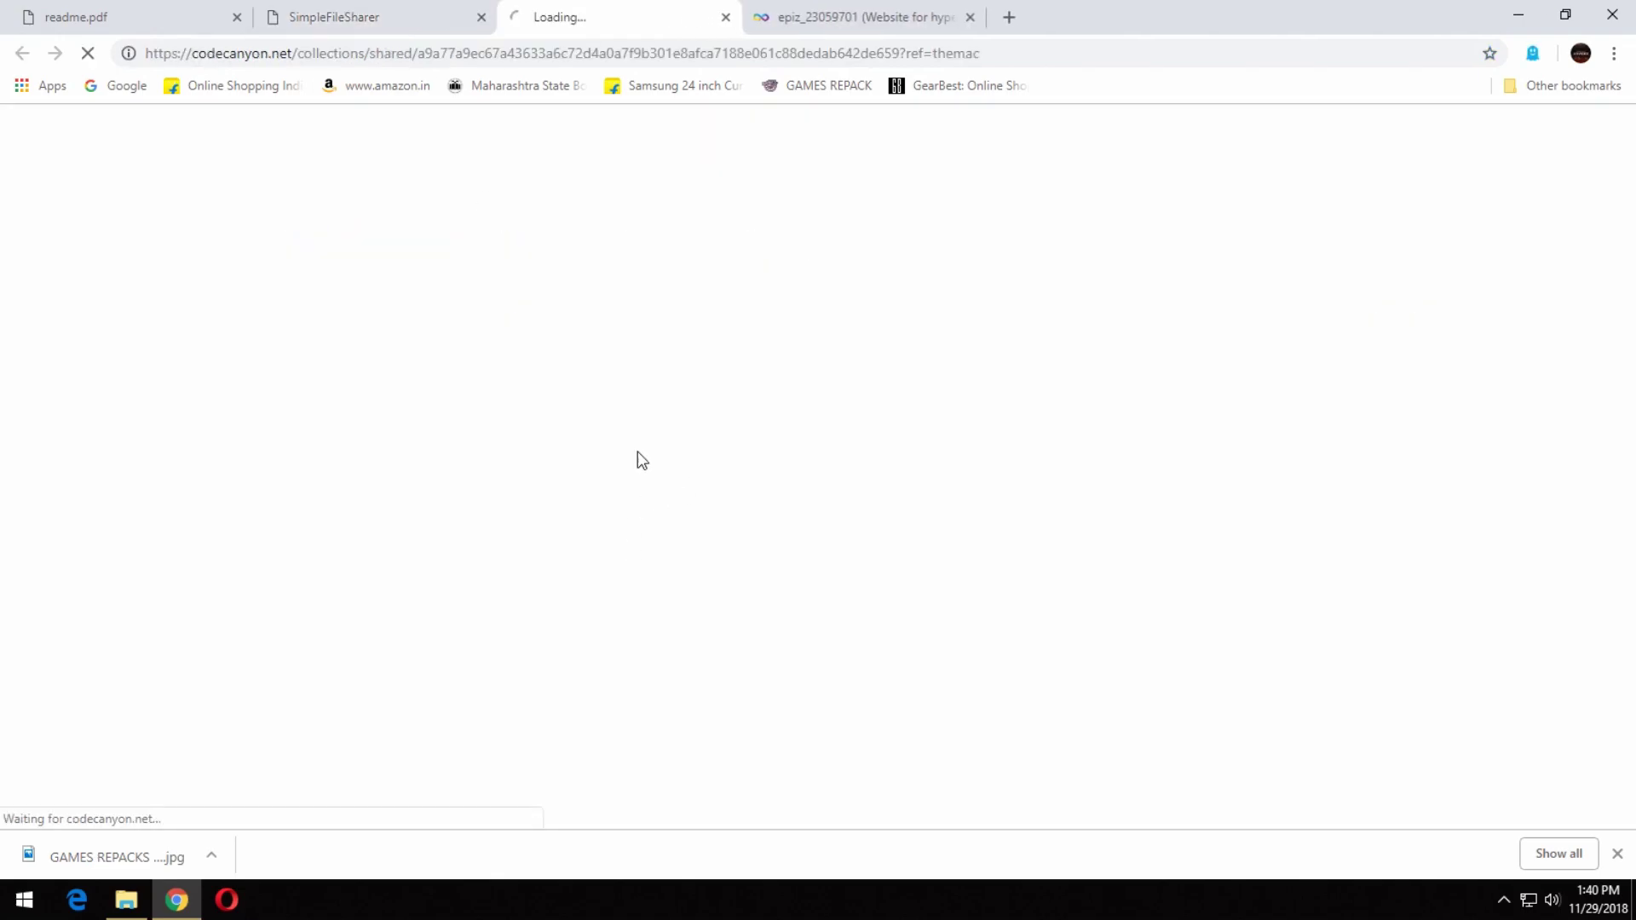
{"action": "scroll", "coordinate": [661, 662], "scroll_direction": "down", "scroll_amount": 3}
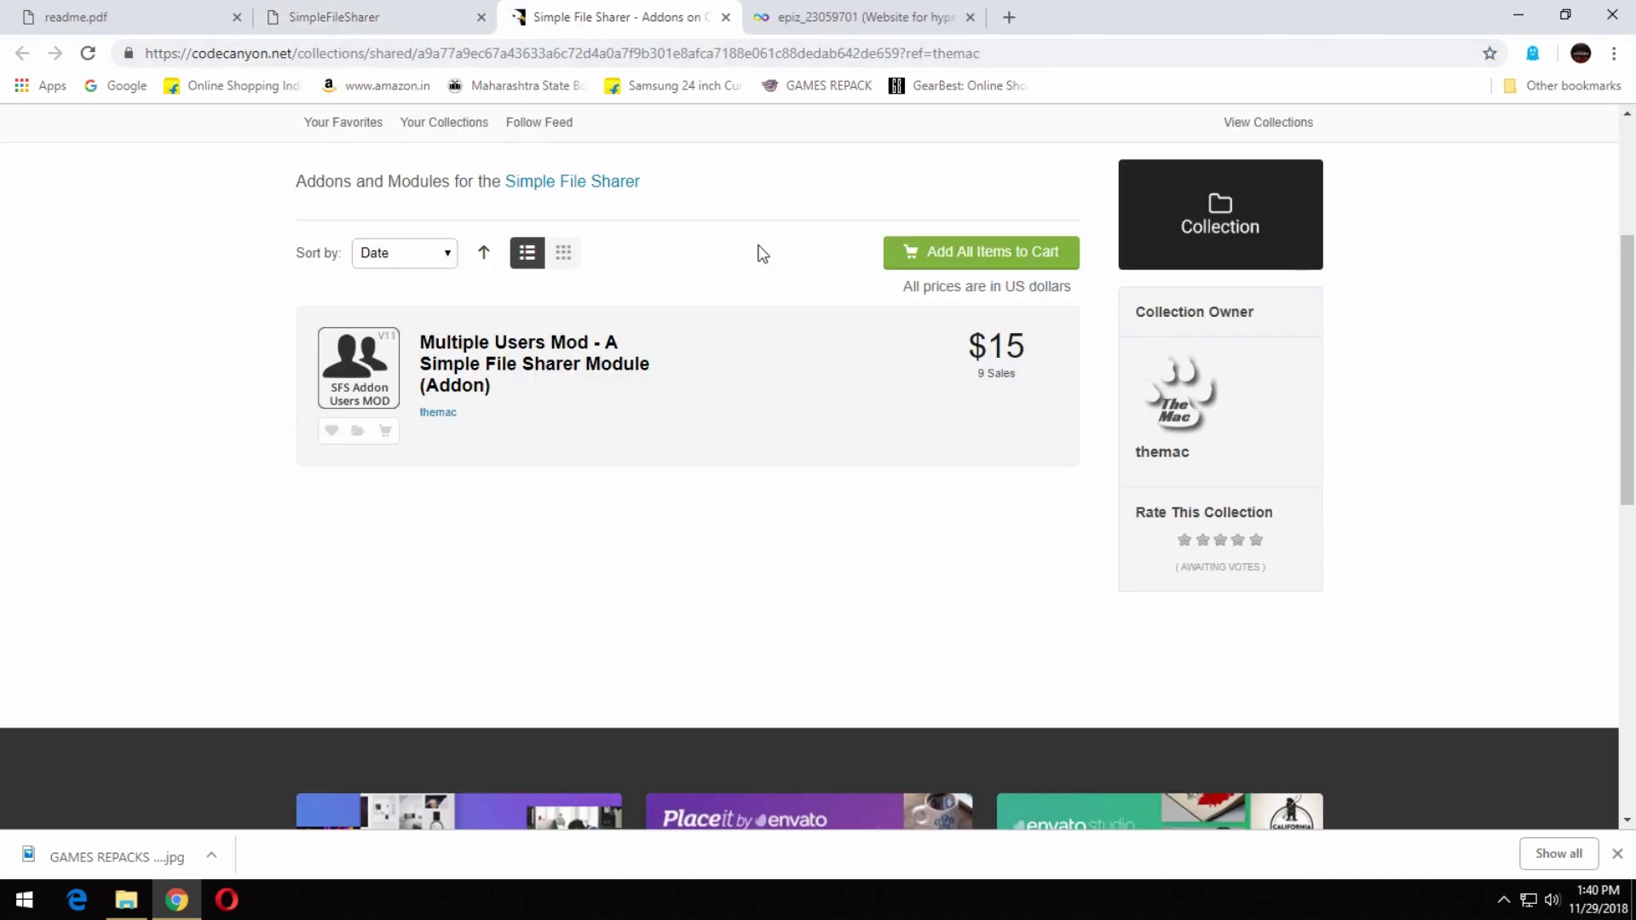
{"action": "left_click", "coordinate": [725, 18]}
{"action": "left_click", "coordinate": [668, 17]}
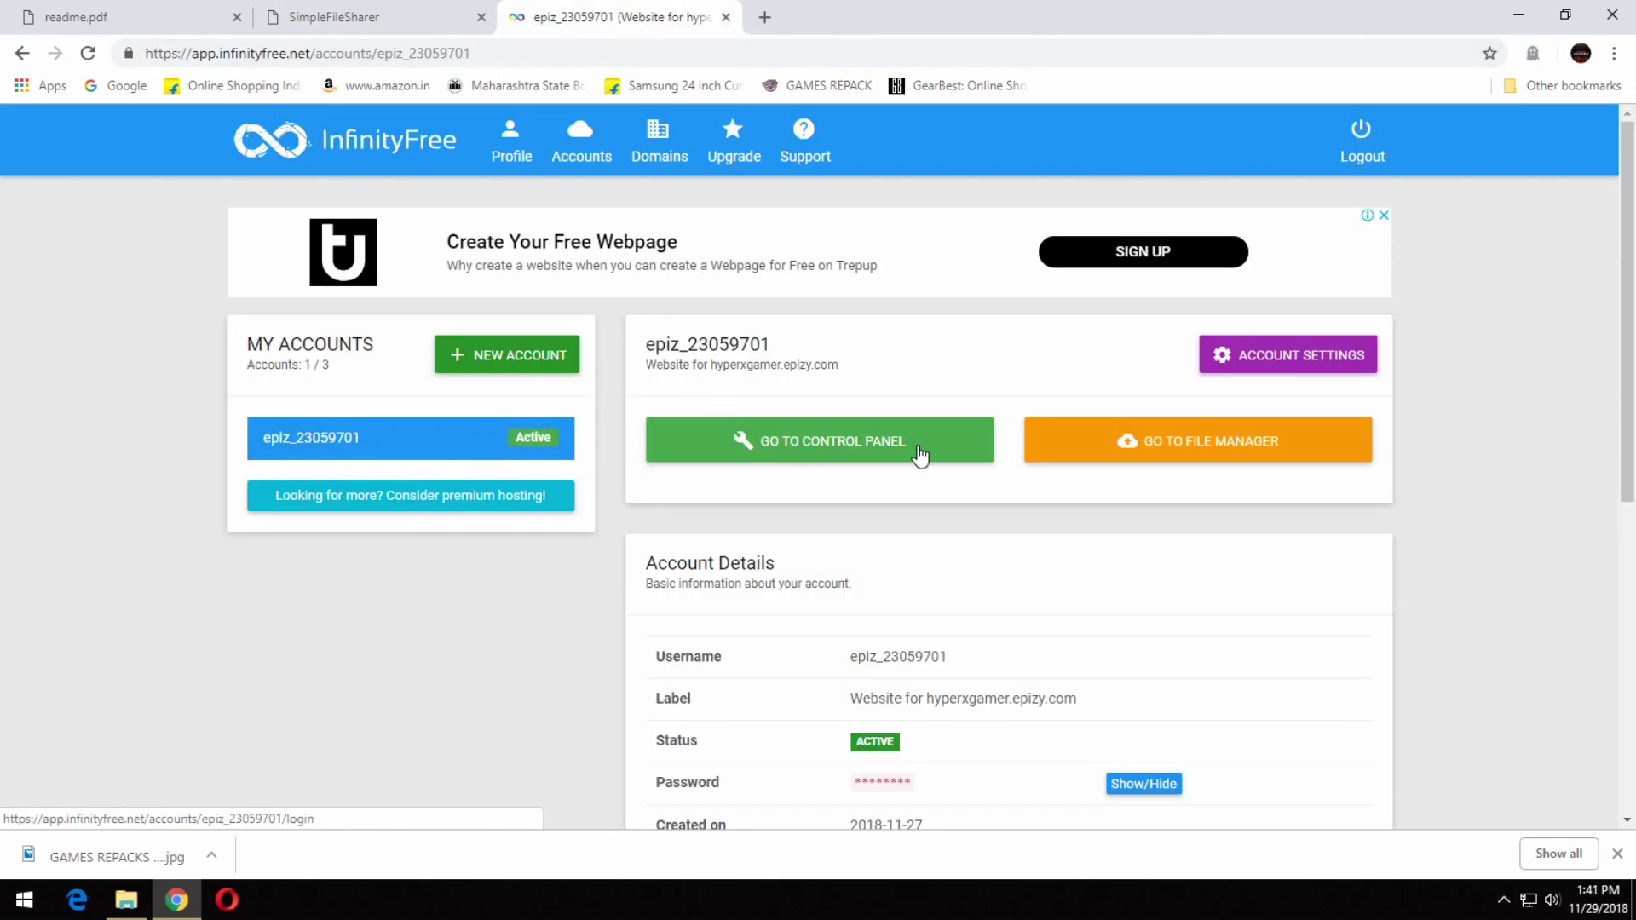
Navigate Monsta FTP to sharer.epizy.com's htdocs/modules folder.
{"action": "left_click", "coordinate": [1060, 446], "text": "ctrl"}
{"action": "key", "text": "ctrl+shift+Tab"}
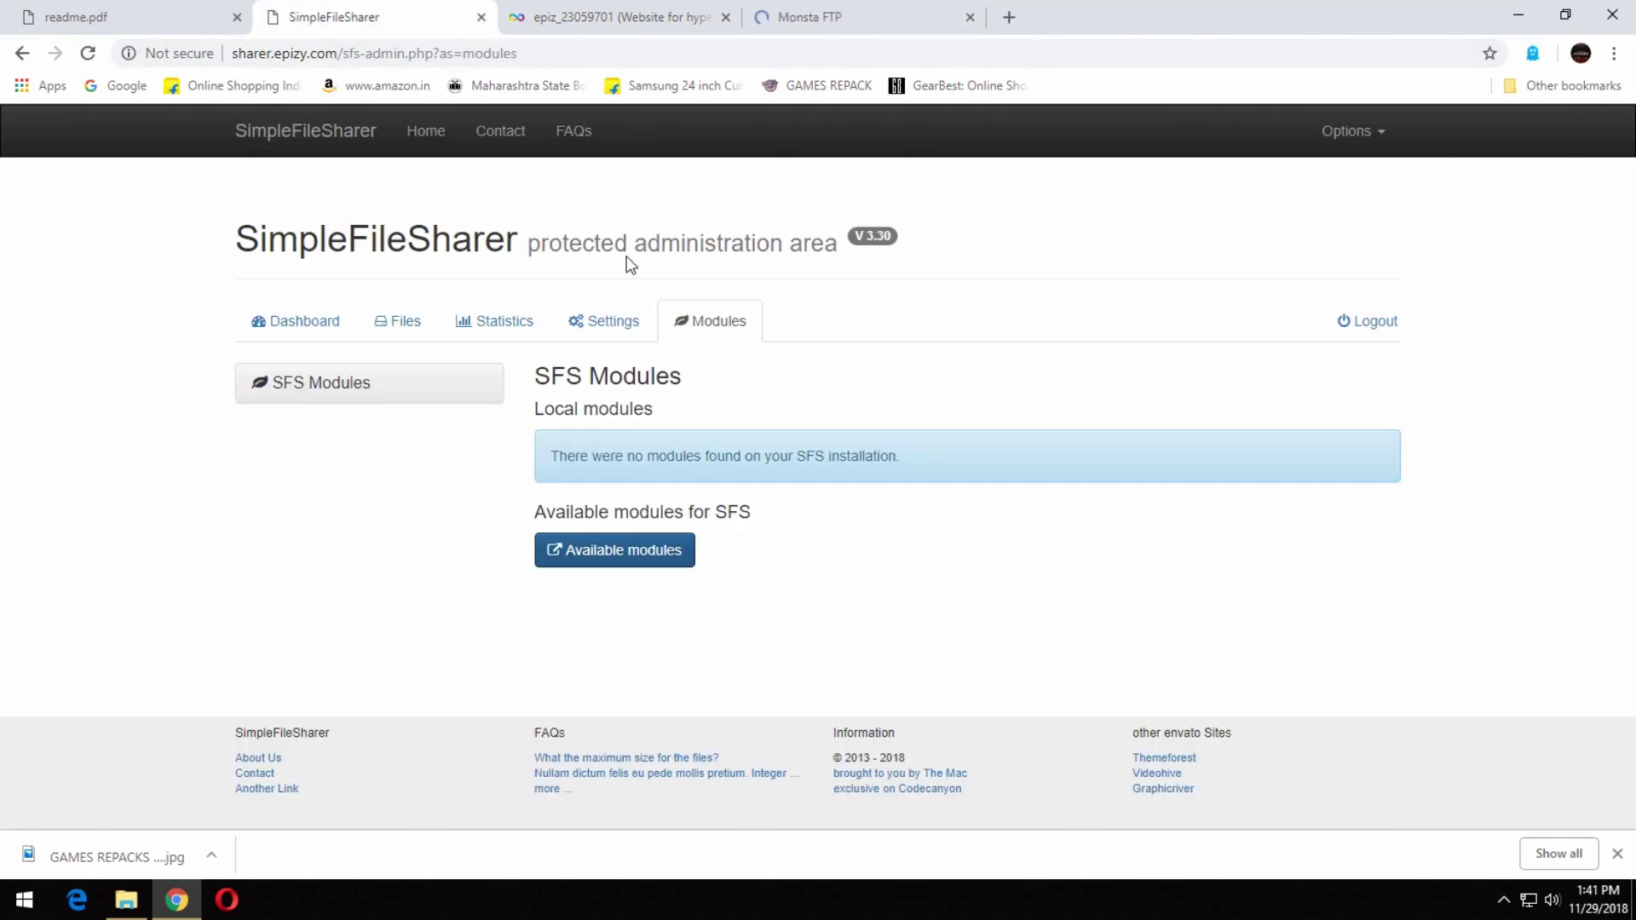
{"action": "left_click", "coordinate": [335, 332]}
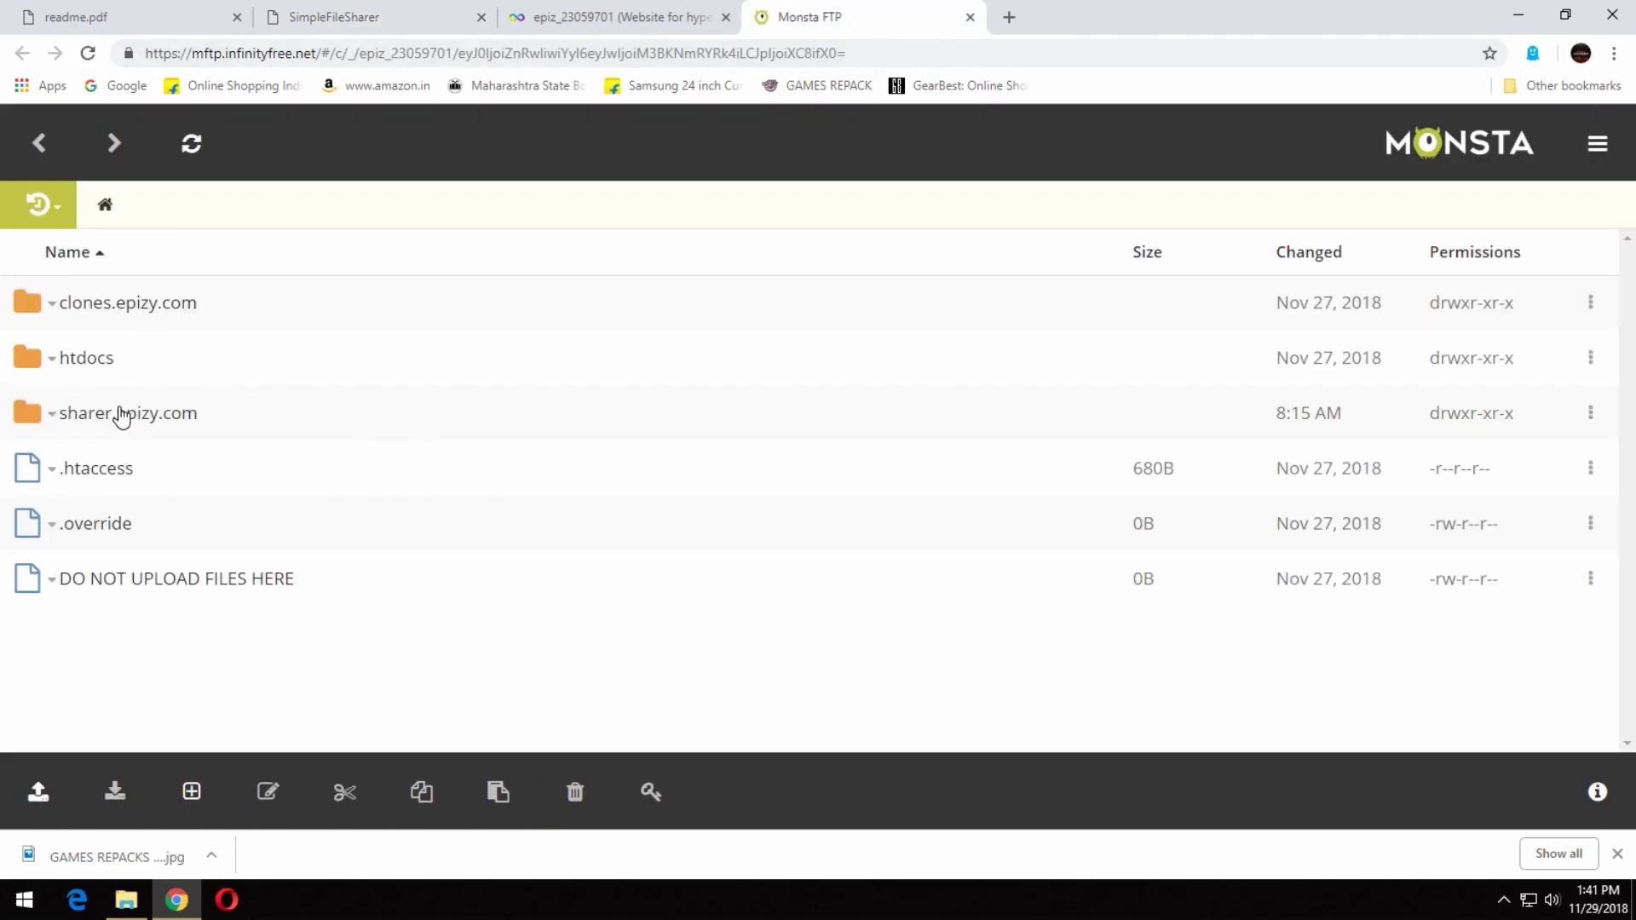
{"action": "left_click", "coordinate": [120, 415]}
{"action": "left_click", "coordinate": [104, 358]}
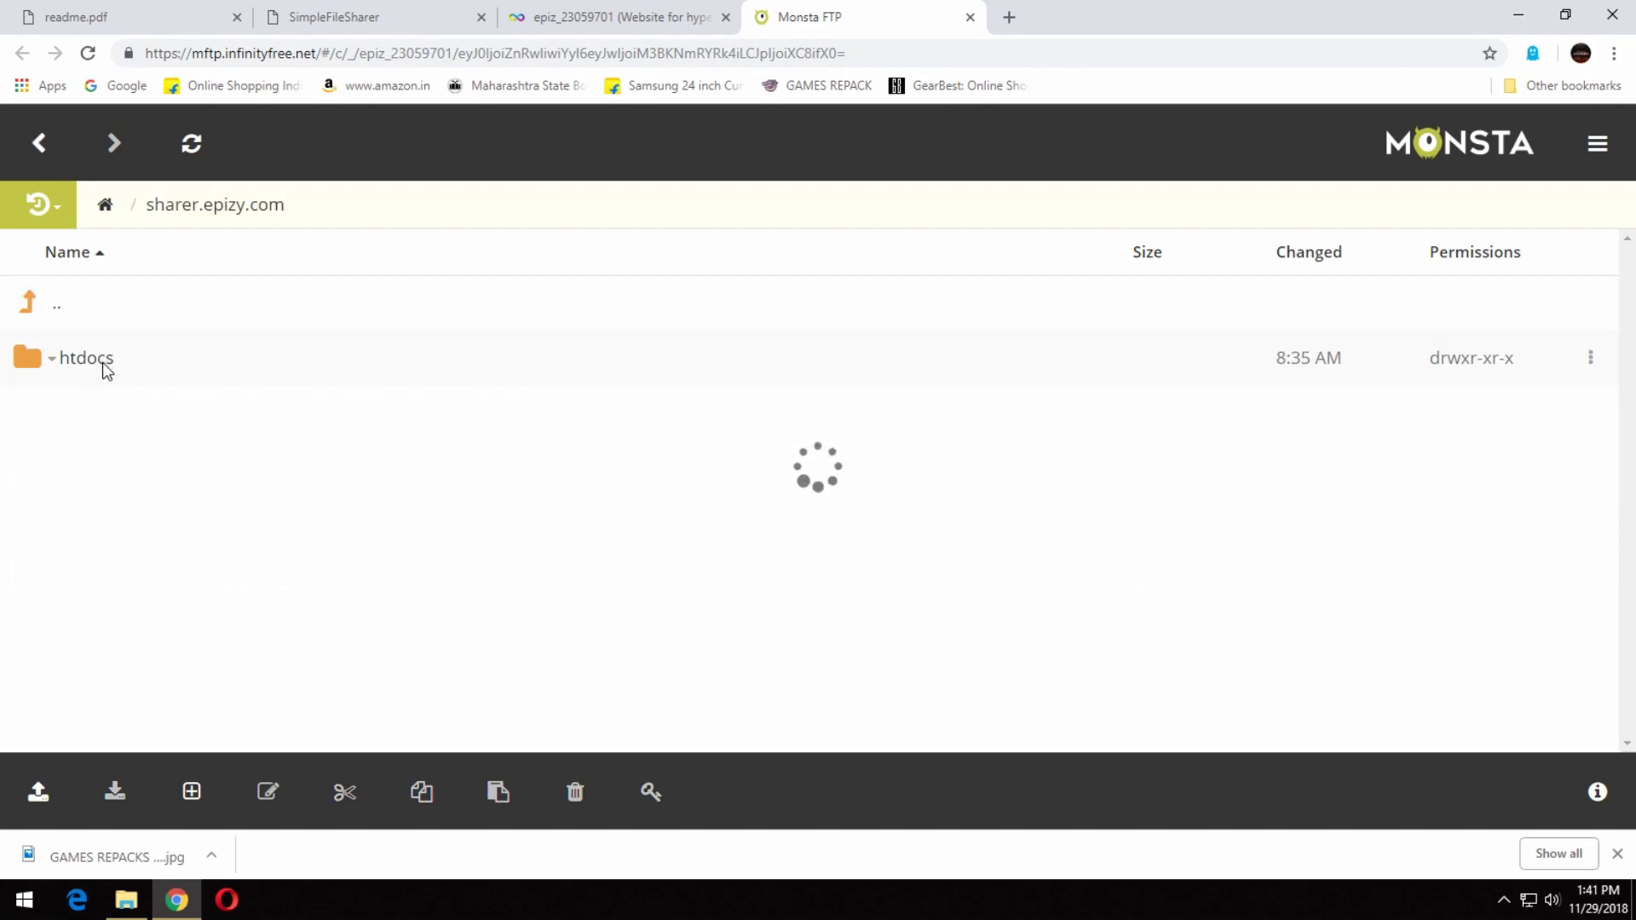
{"action": "scroll", "coordinate": [131, 592], "scroll_direction": "down", "scroll_amount": 2}
{"action": "scroll", "coordinate": [111, 677], "scroll_direction": "down", "scroll_amount": 1}
{"action": "left_click", "coordinate": [97, 610]}
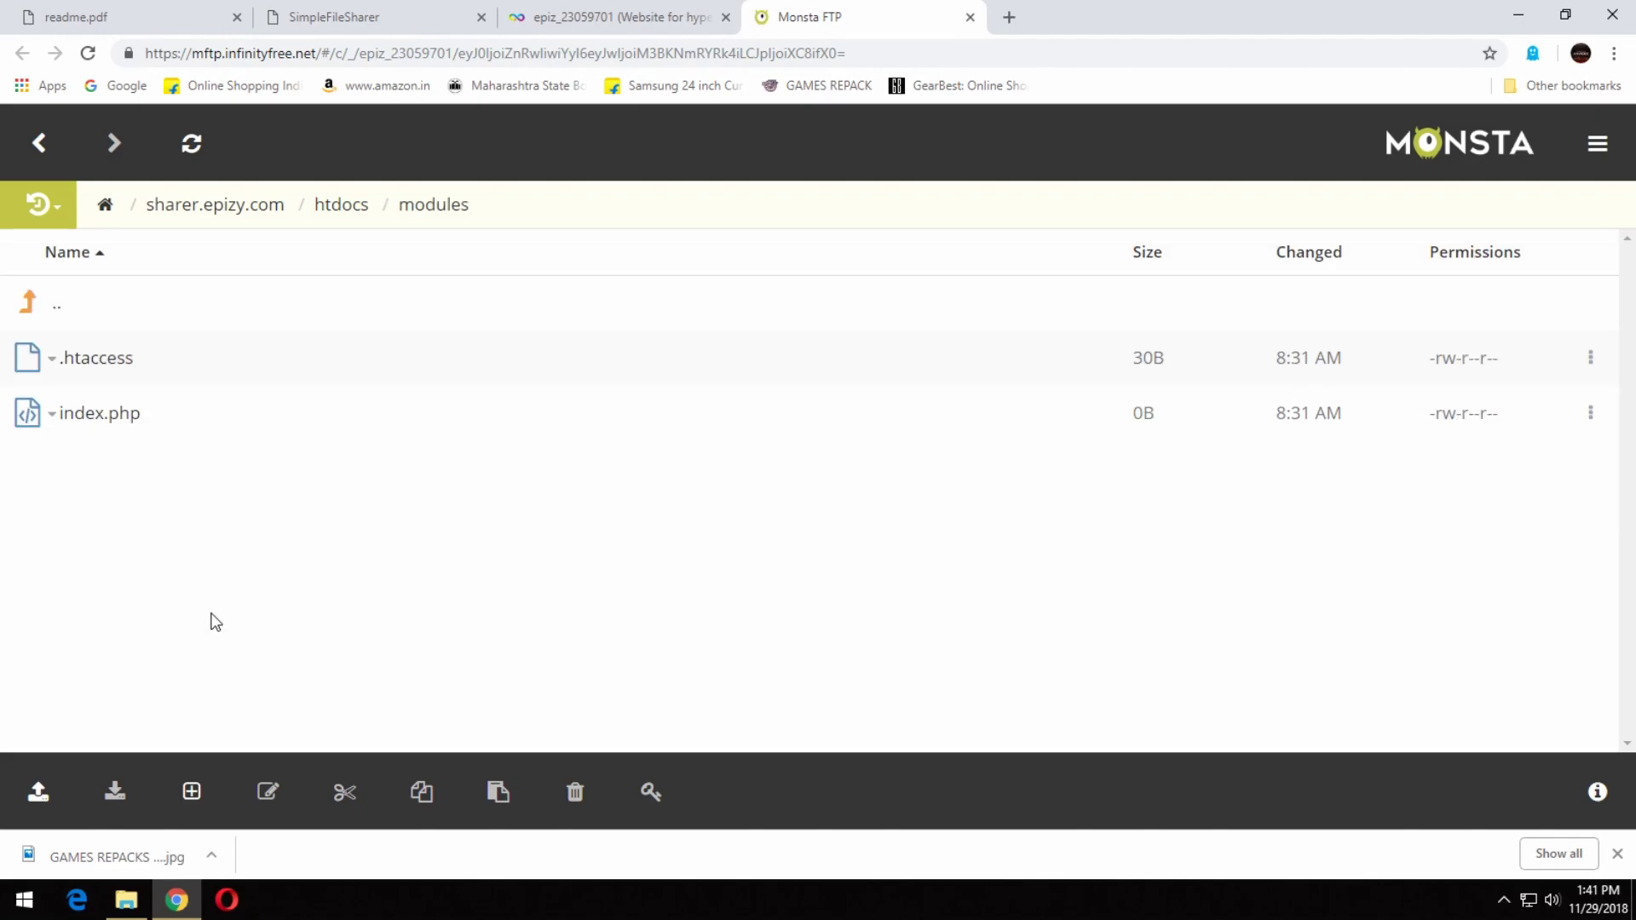
Try the upload pickers, then check the local modules folder's contents in Explorer.
{"action": "left_click", "coordinate": [75, 789]}
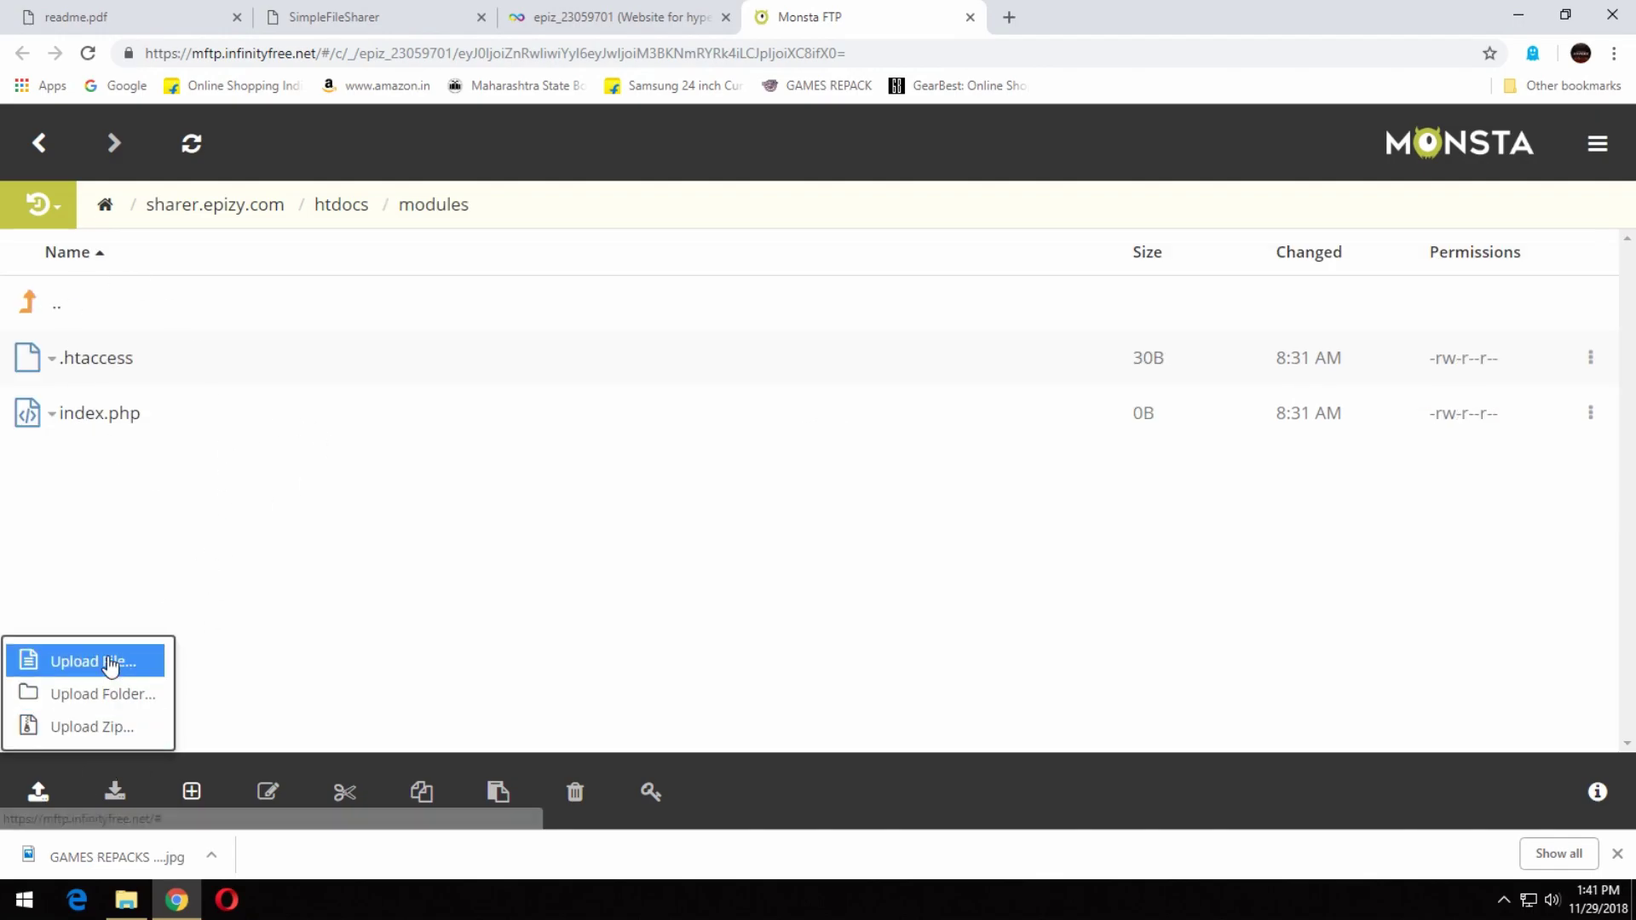
{"action": "left_click", "coordinate": [94, 661]}
{"action": "left_click", "coordinate": [426, 463]}
{"action": "double_click", "coordinate": [584, 372]}
{"action": "double_click", "coordinate": [584, 372]}
{"action": "double_click", "coordinate": [593, 332]}
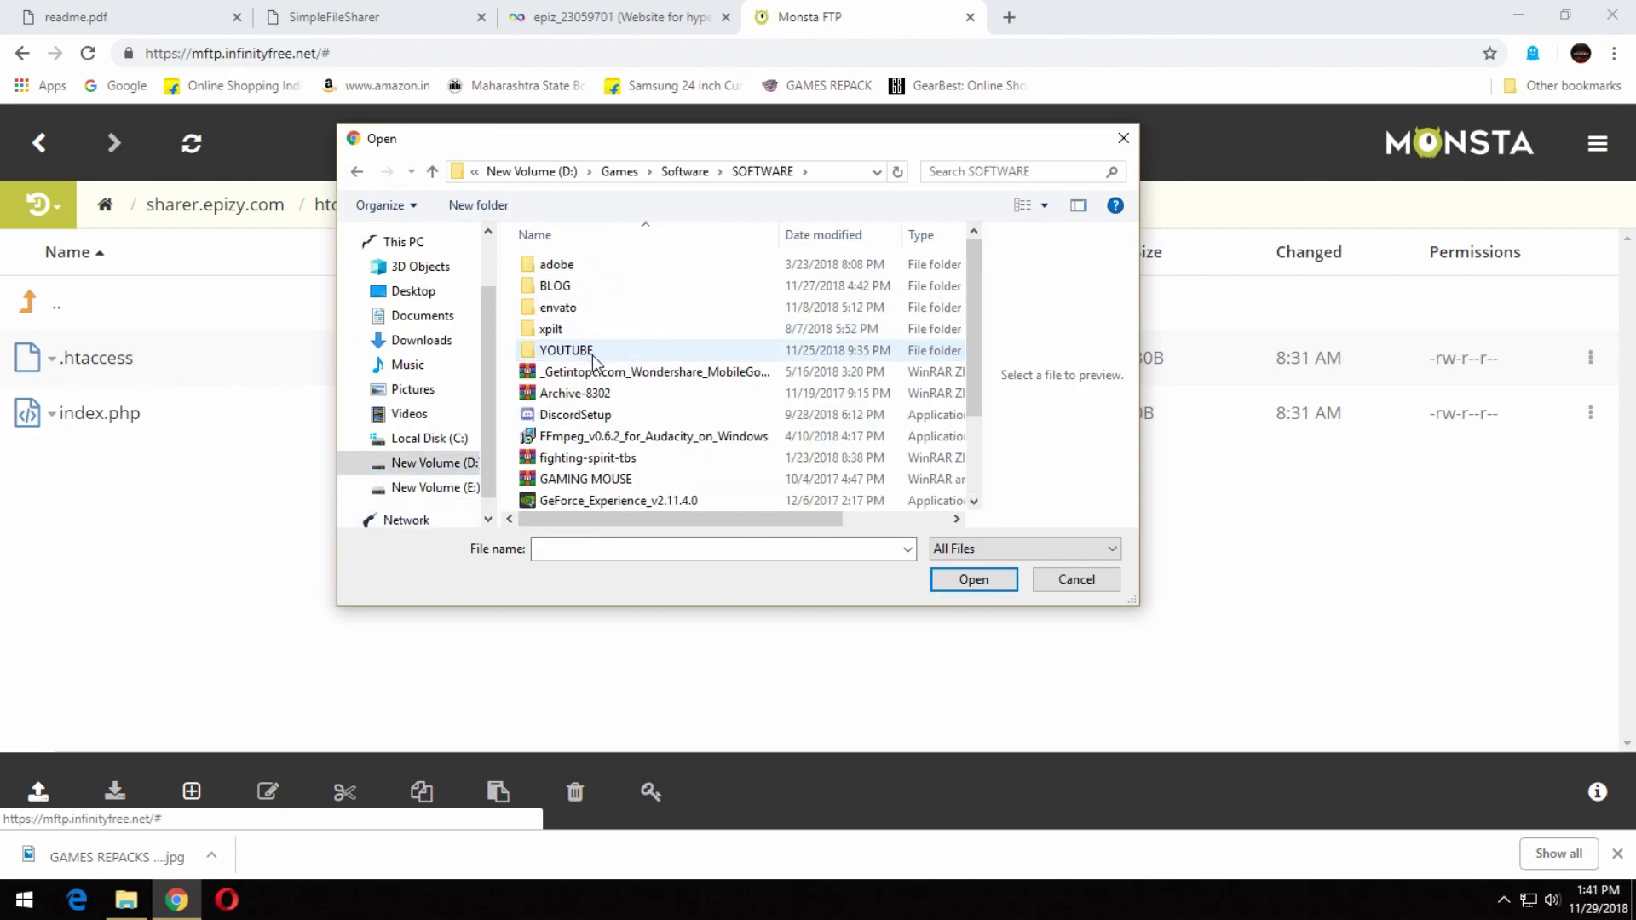
{"action": "double_click", "coordinate": [592, 353]}
{"action": "left_click", "coordinate": [971, 579]}
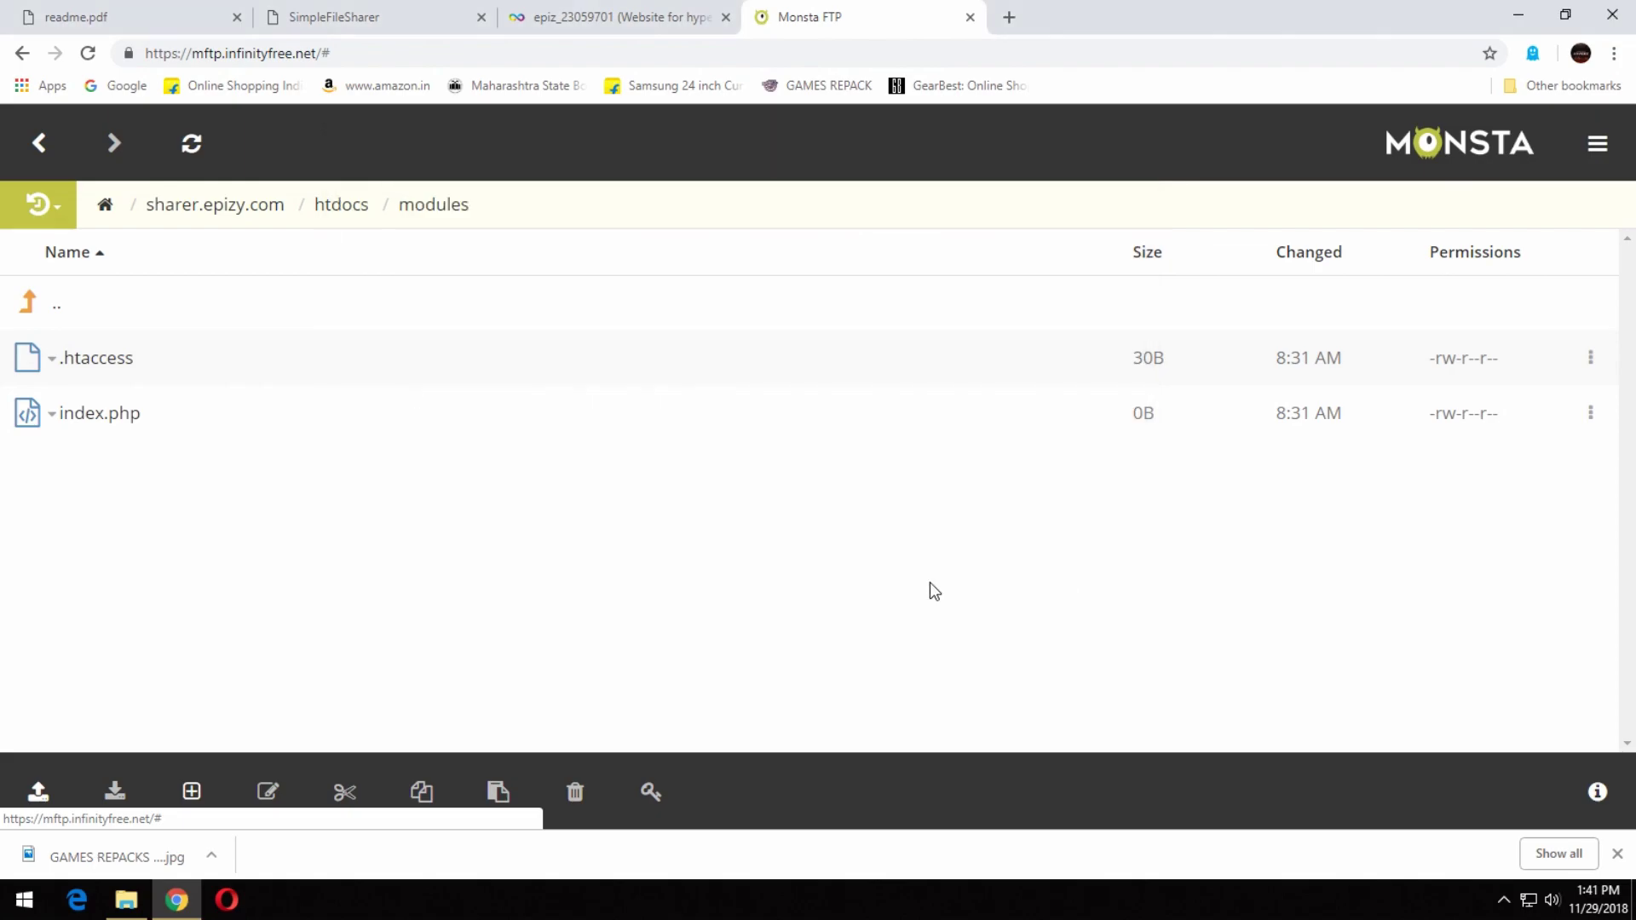
{"action": "left_click", "coordinate": [37, 792]}
{"action": "left_click", "coordinate": [109, 694]}
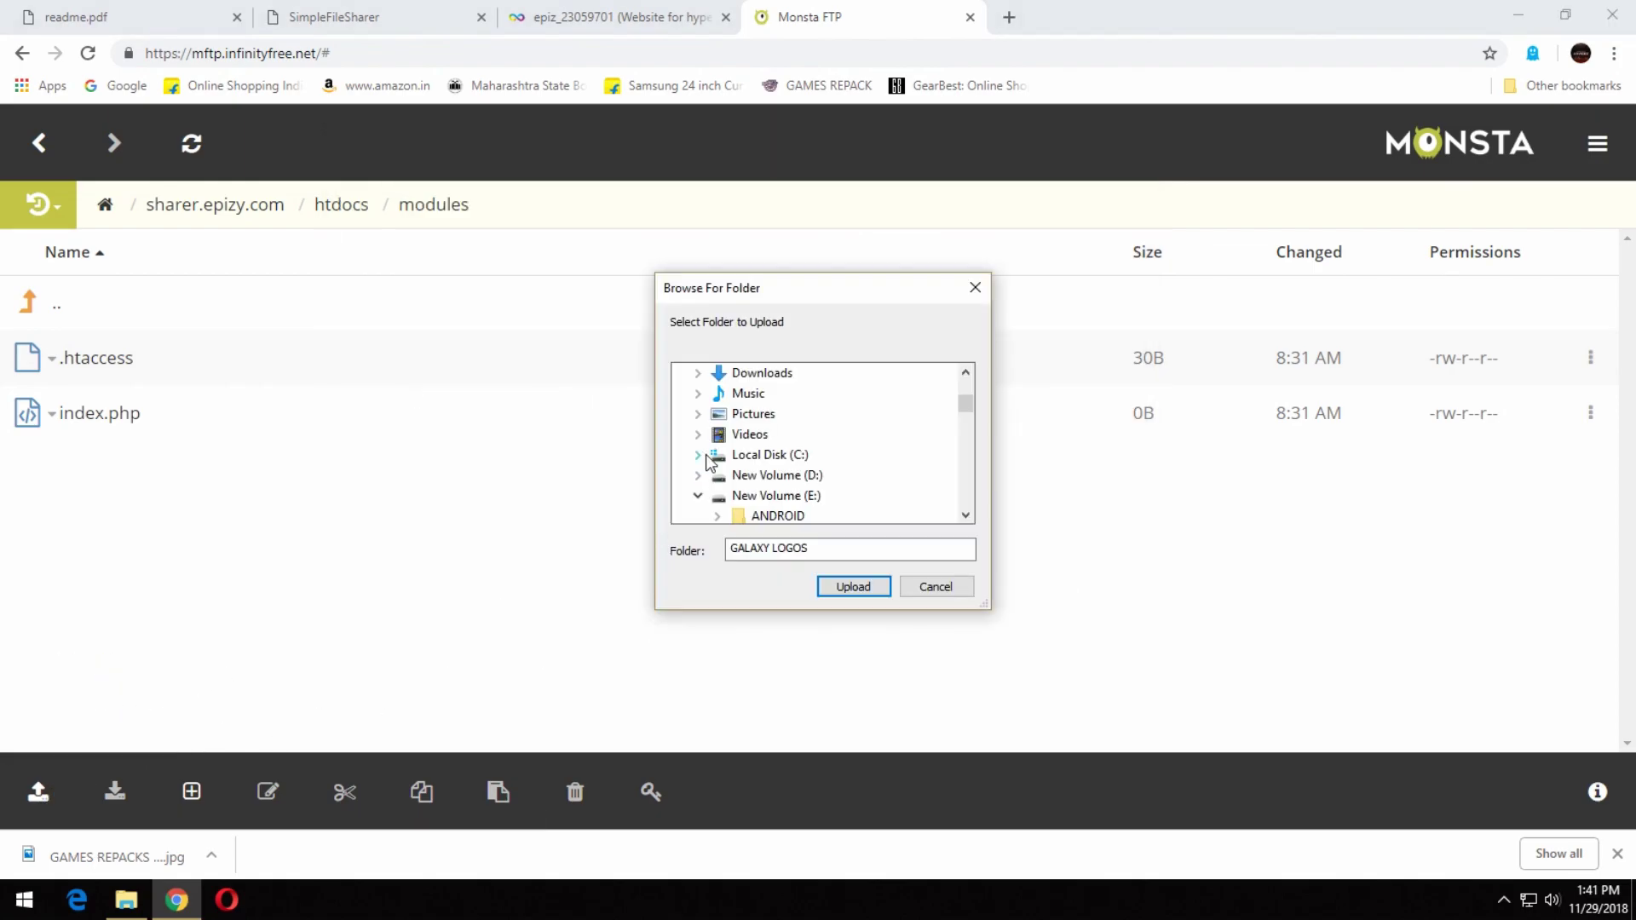
{"action": "left_click", "coordinate": [935, 586]}
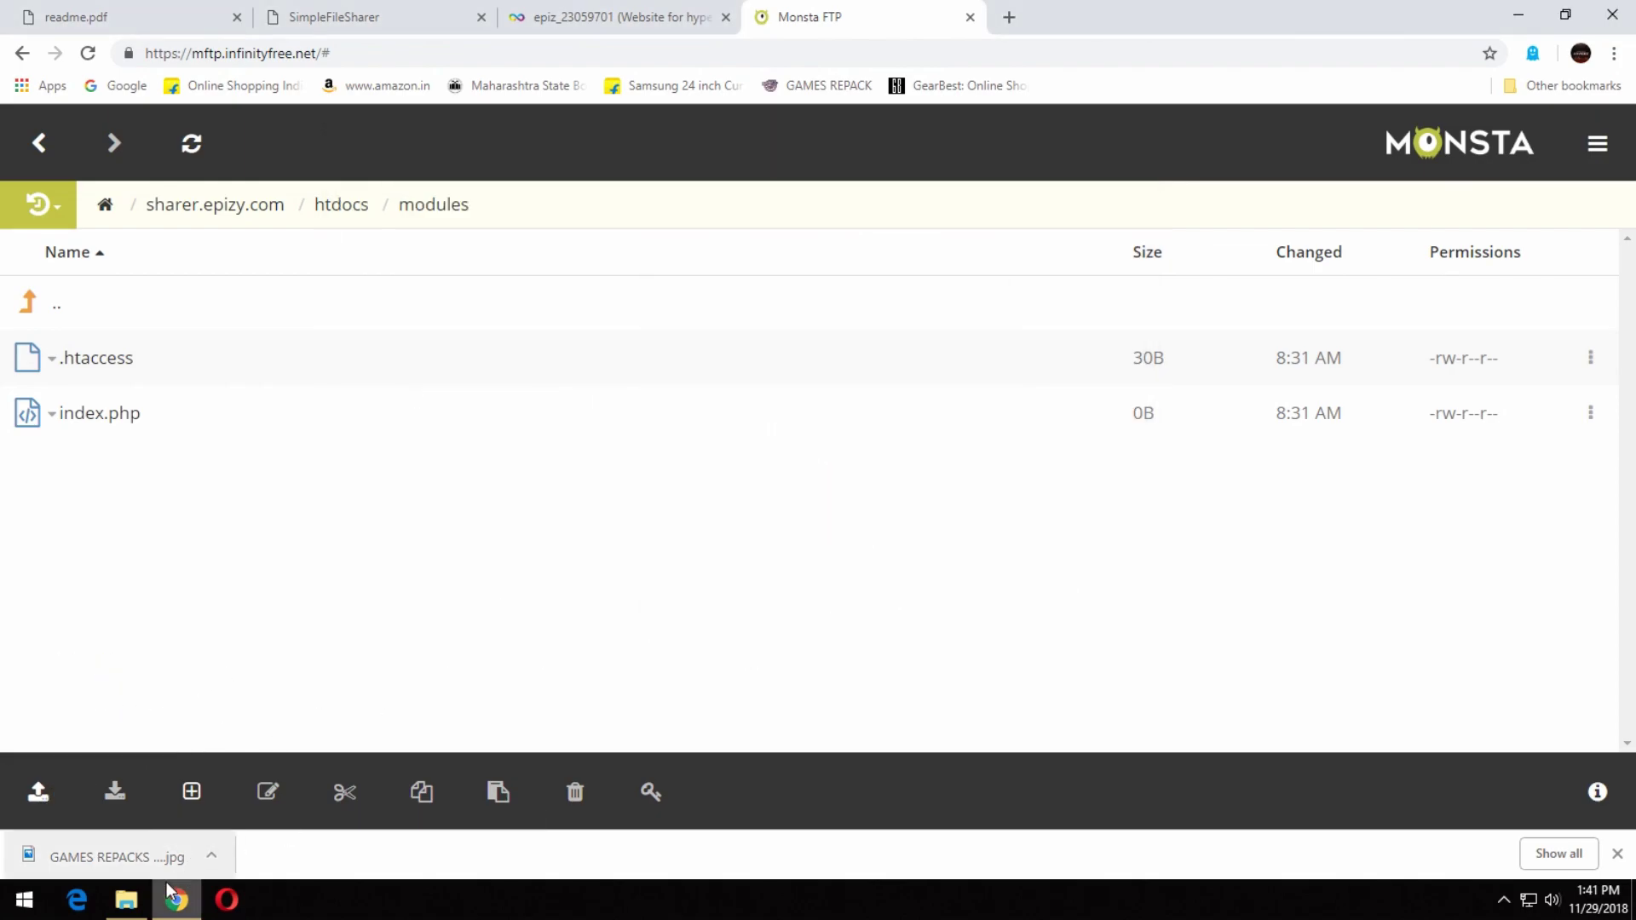
{"action": "left_click", "coordinate": [176, 899]}
{"action": "double_click", "coordinate": [511, 148]}
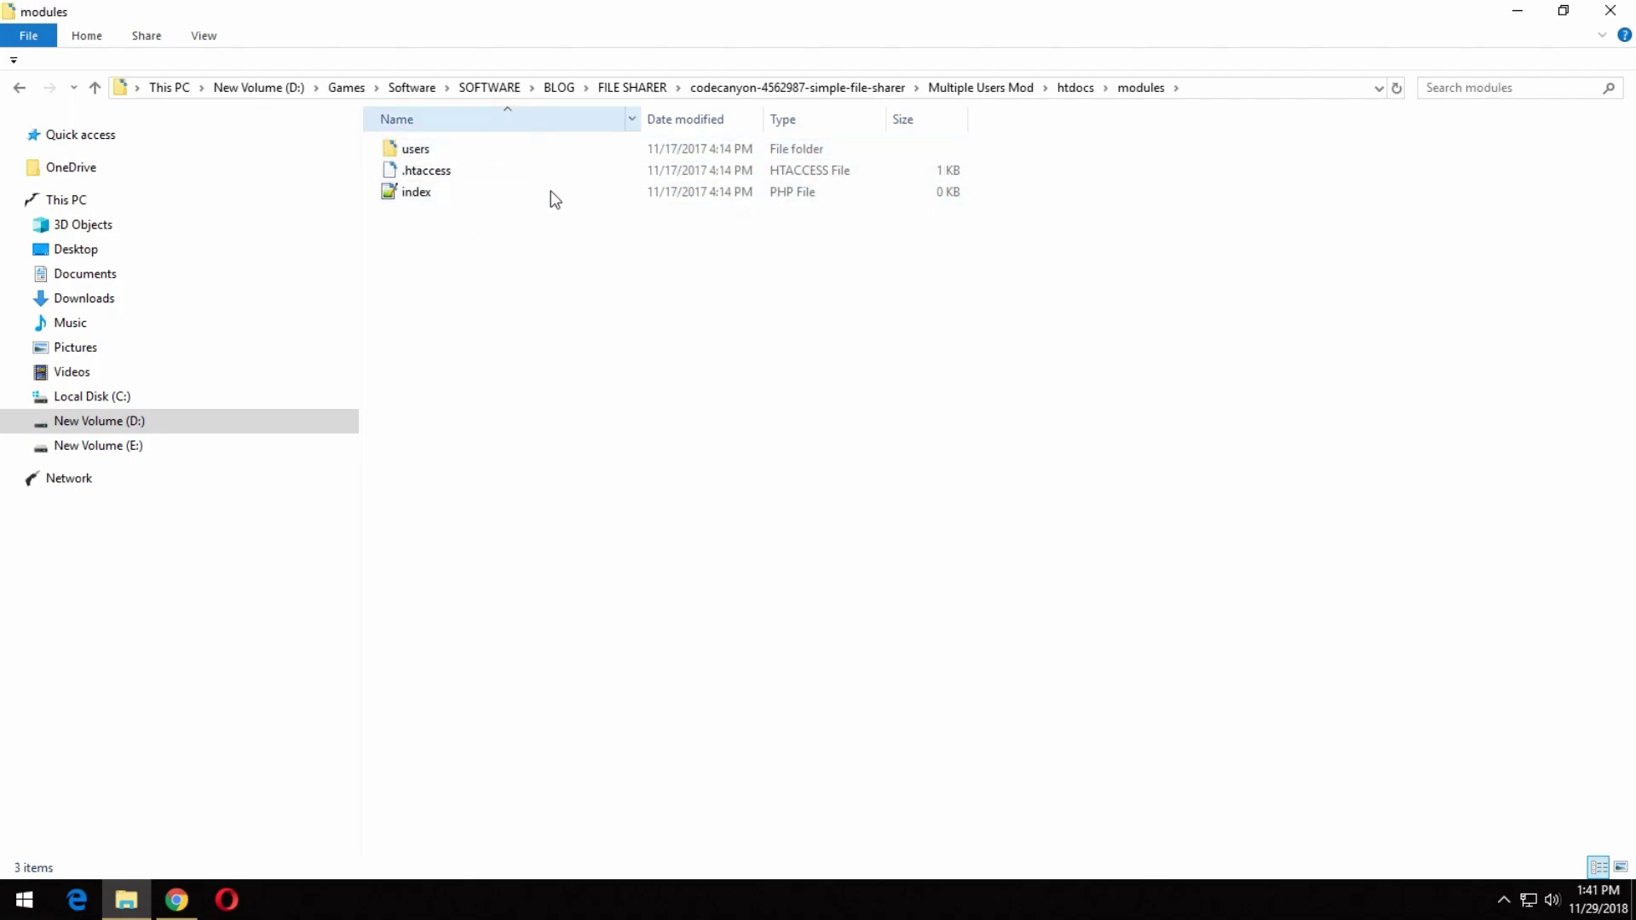
{"action": "left_click", "coordinate": [1610, 10]}
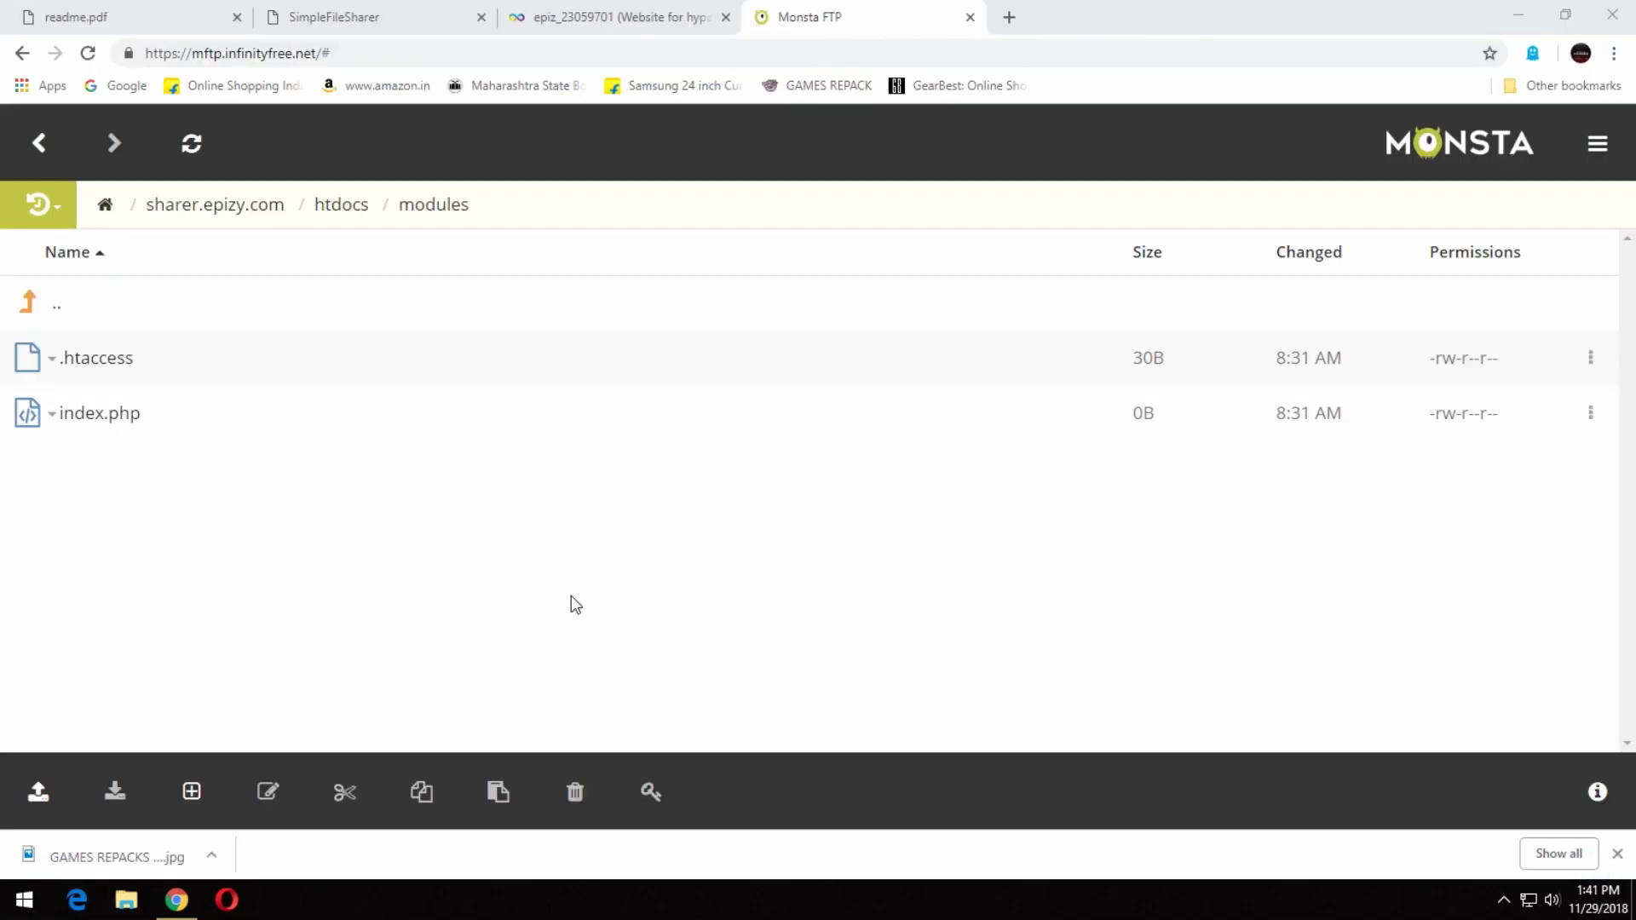
Upload the local FILE SHARER/codecanyon/Multiple Users Mod/htdocs/modules folder as a whole folder.
{"action": "left_click", "coordinate": [37, 792]}
{"action": "left_click", "coordinate": [95, 688]}
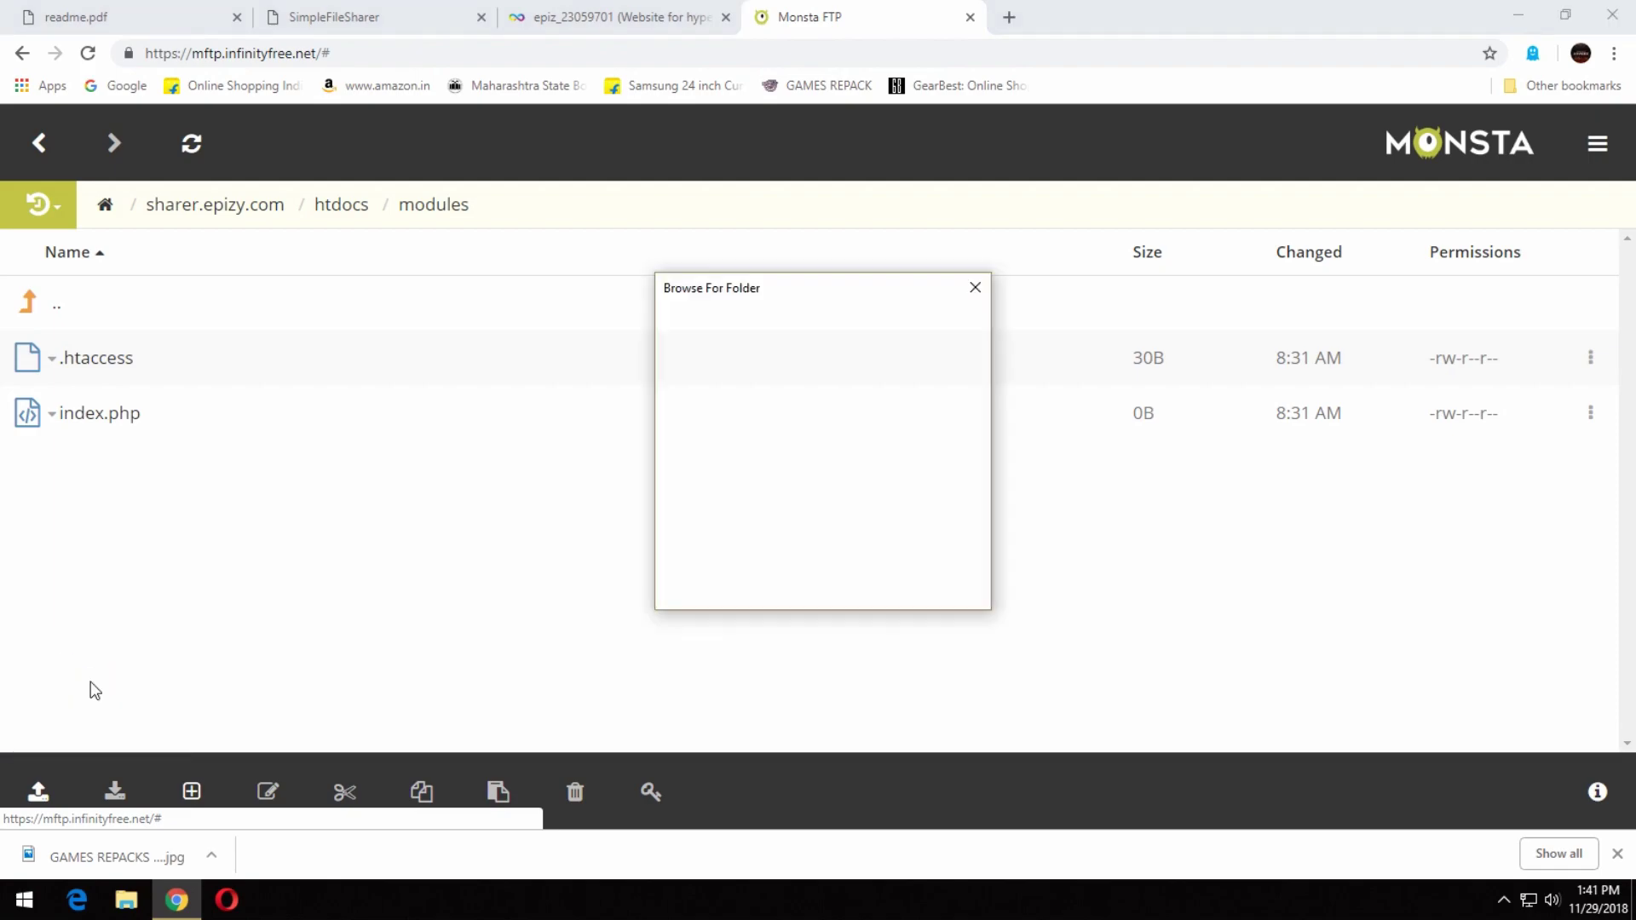
{"action": "scroll", "coordinate": [830, 457], "scroll_direction": "up", "scroll_amount": 6}
{"action": "scroll", "coordinate": [835, 462], "scroll_direction": "down", "scroll_amount": 1}
{"action": "left_click", "coordinate": [797, 434]}
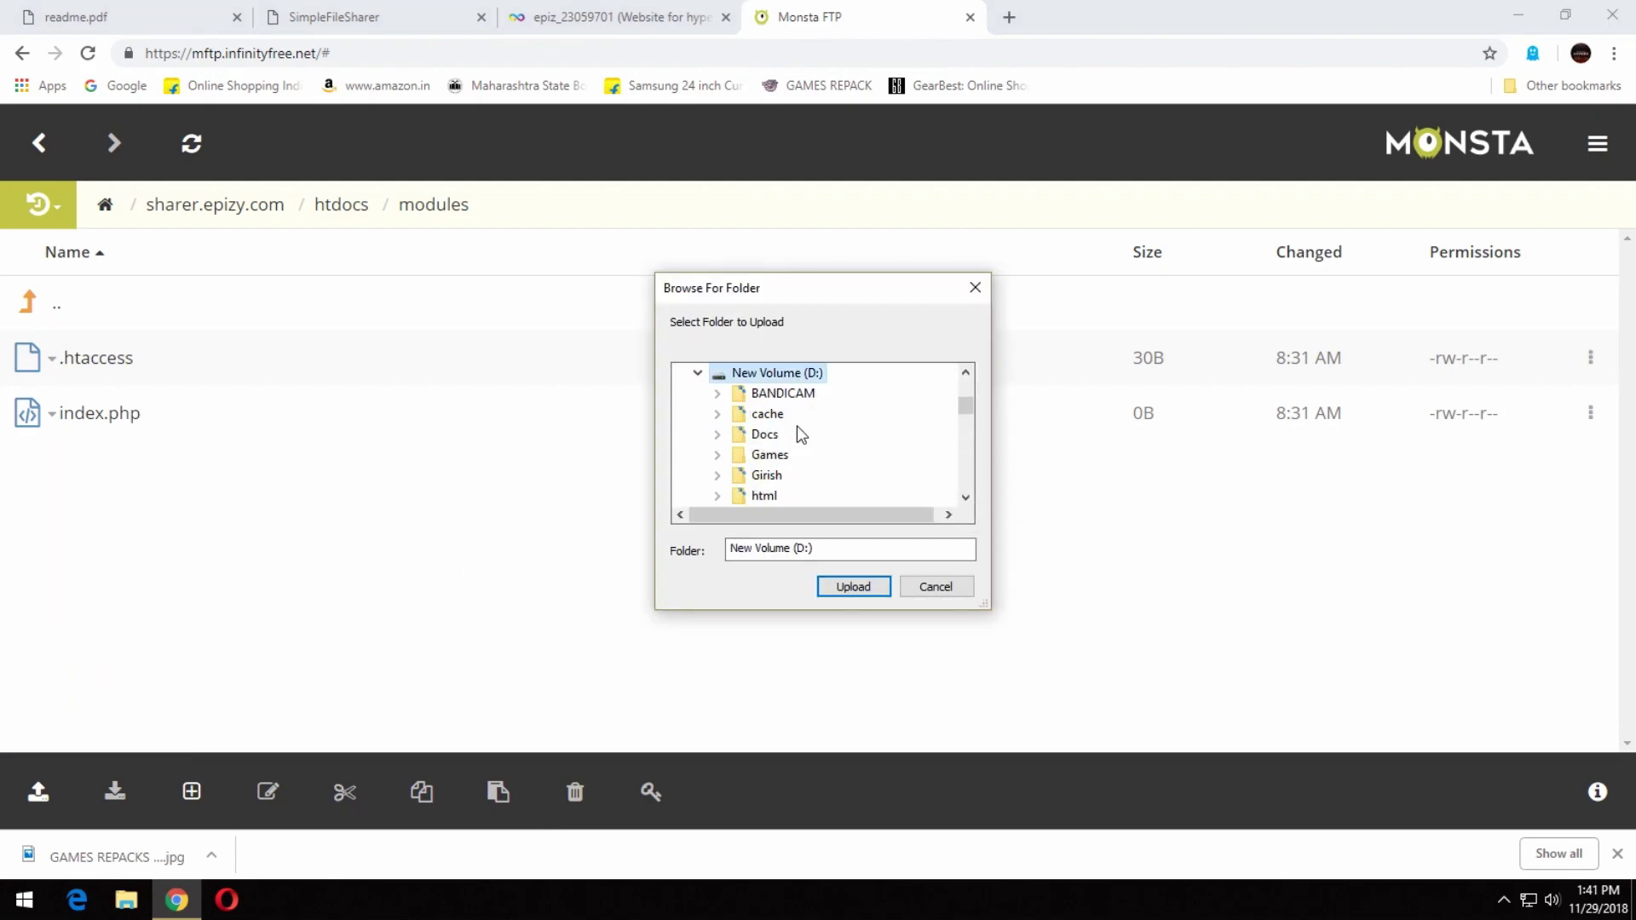
{"action": "left_click", "coordinate": [775, 455]}
{"action": "left_click", "coordinate": [799, 495]}
{"action": "left_click", "coordinate": [824, 433]}
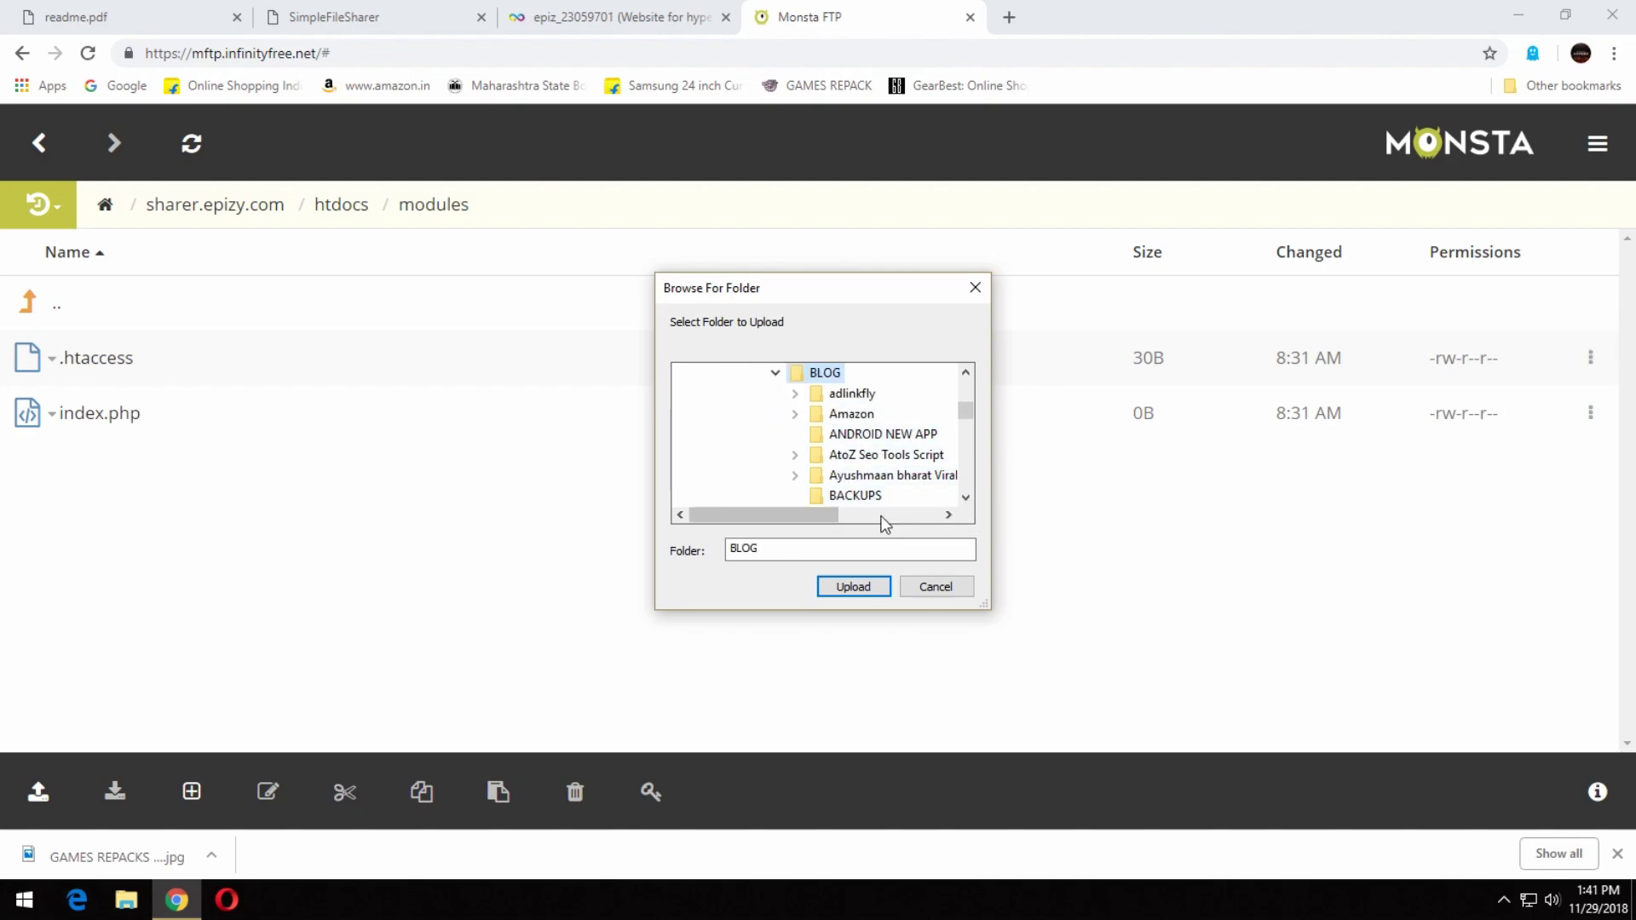
{"action": "scroll", "coordinate": [903, 494], "scroll_direction": "down", "scroll_amount": 1}
{"action": "left_click", "coordinate": [863, 495]}
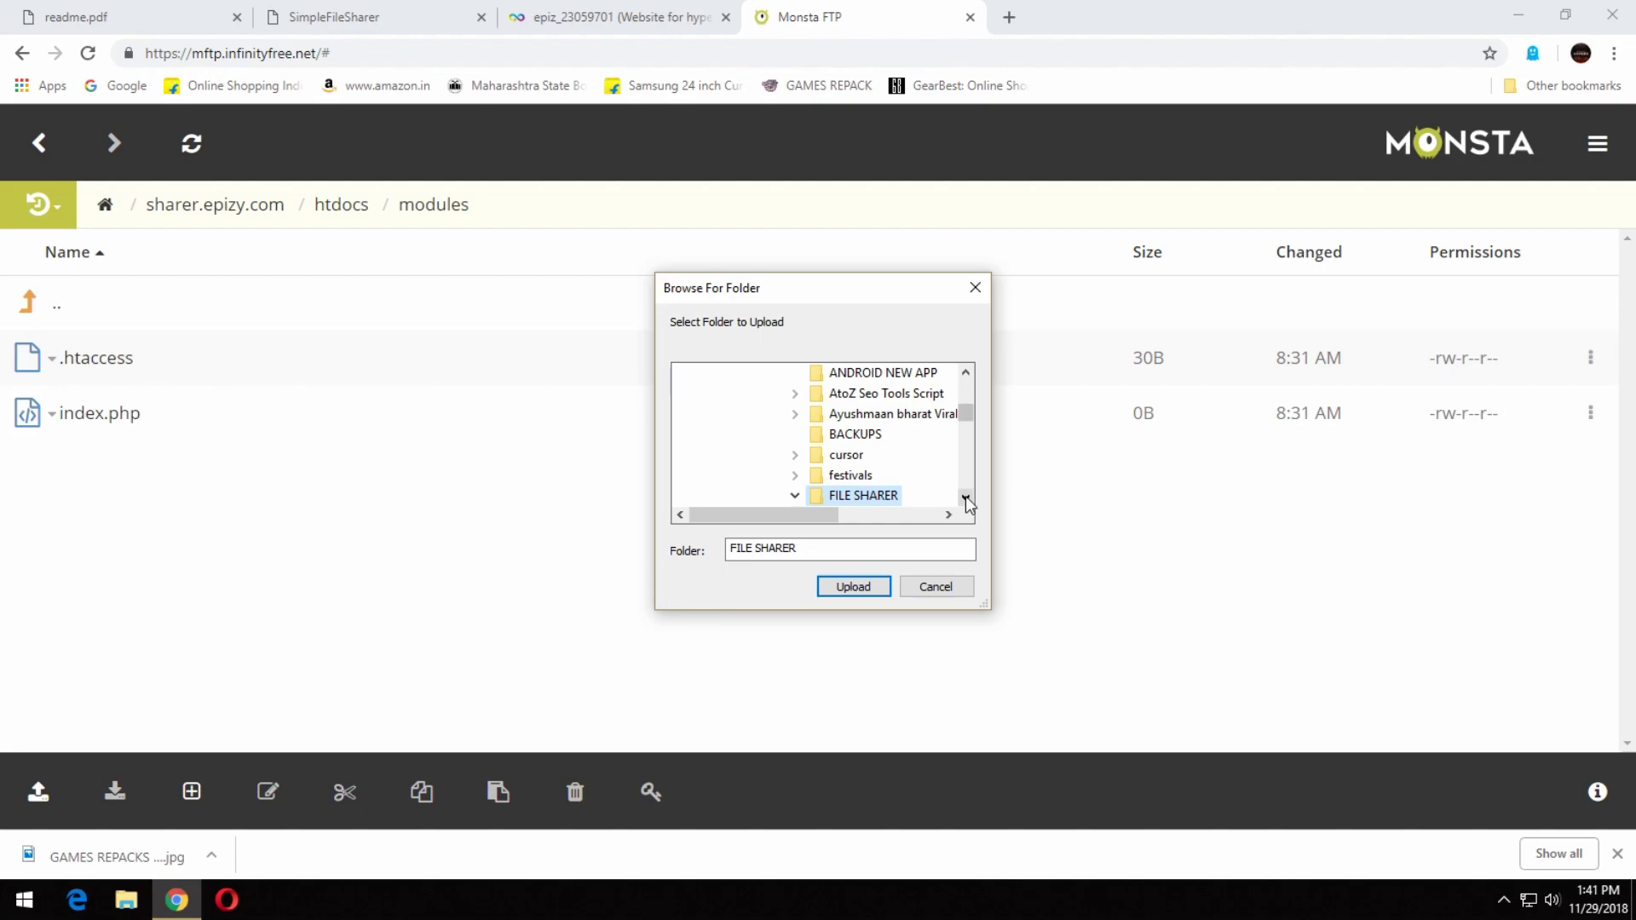
{"action": "left_click", "coordinate": [911, 495]}
{"action": "left_click", "coordinate": [965, 498]}
{"action": "left_click", "coordinate": [965, 498]}
{"action": "left_click", "coordinate": [965, 498]}
{"action": "left_click", "coordinate": [892, 474]}
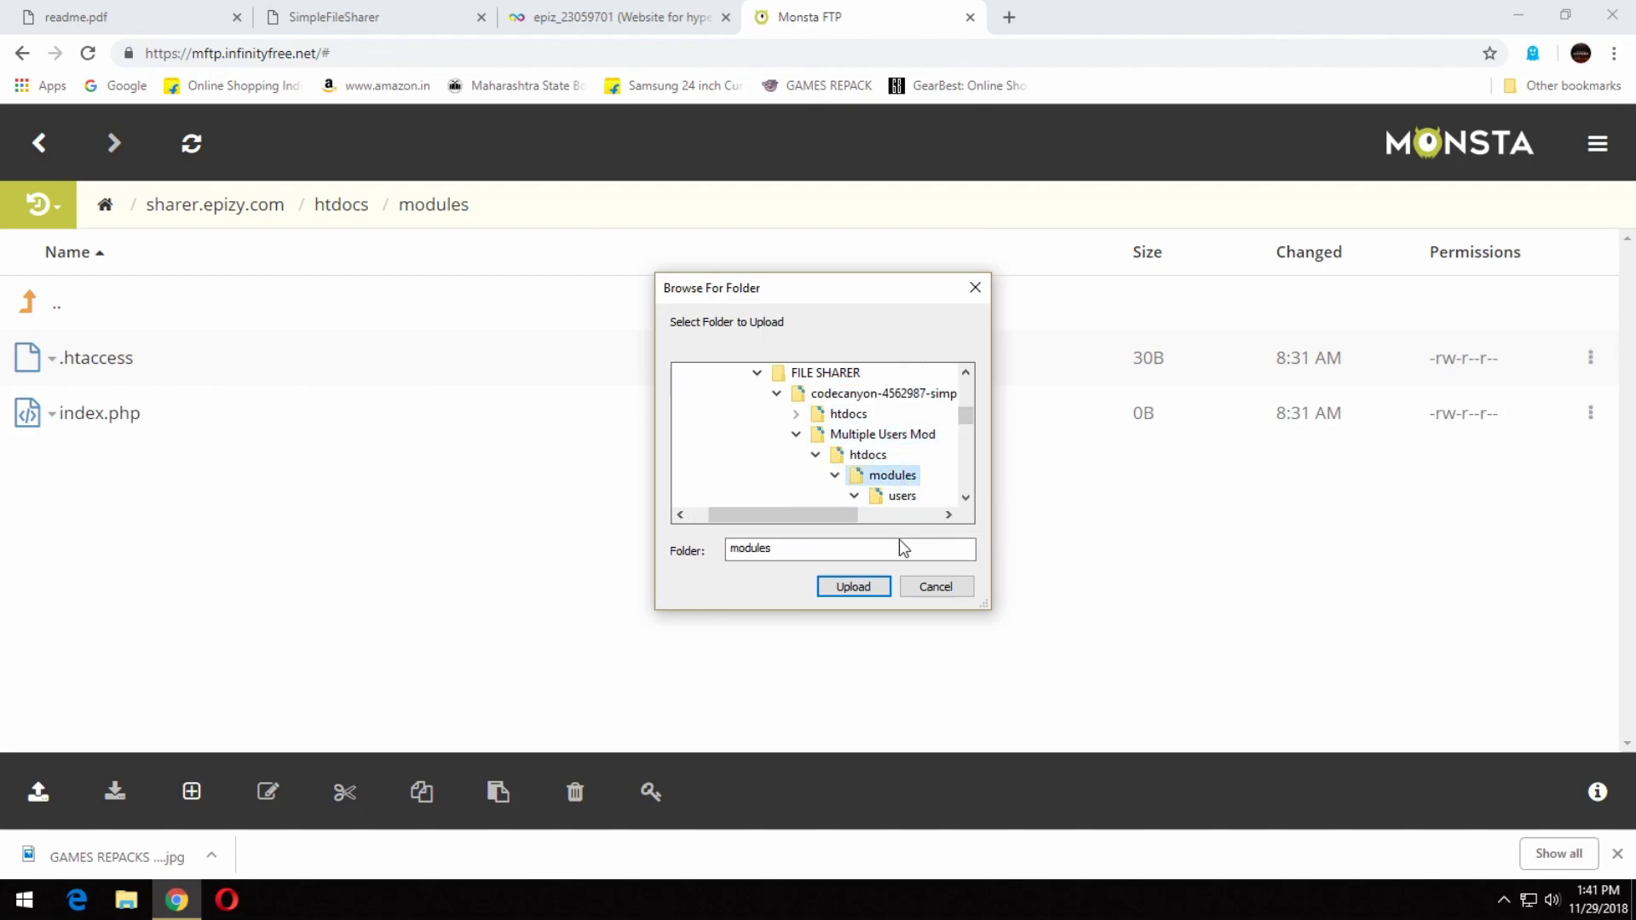
{"action": "left_click", "coordinate": [853, 586]}
Confirm the 81-file upload and replace the existing remote .htaccess and index.php files.
{"action": "left_click", "coordinate": [910, 178]}
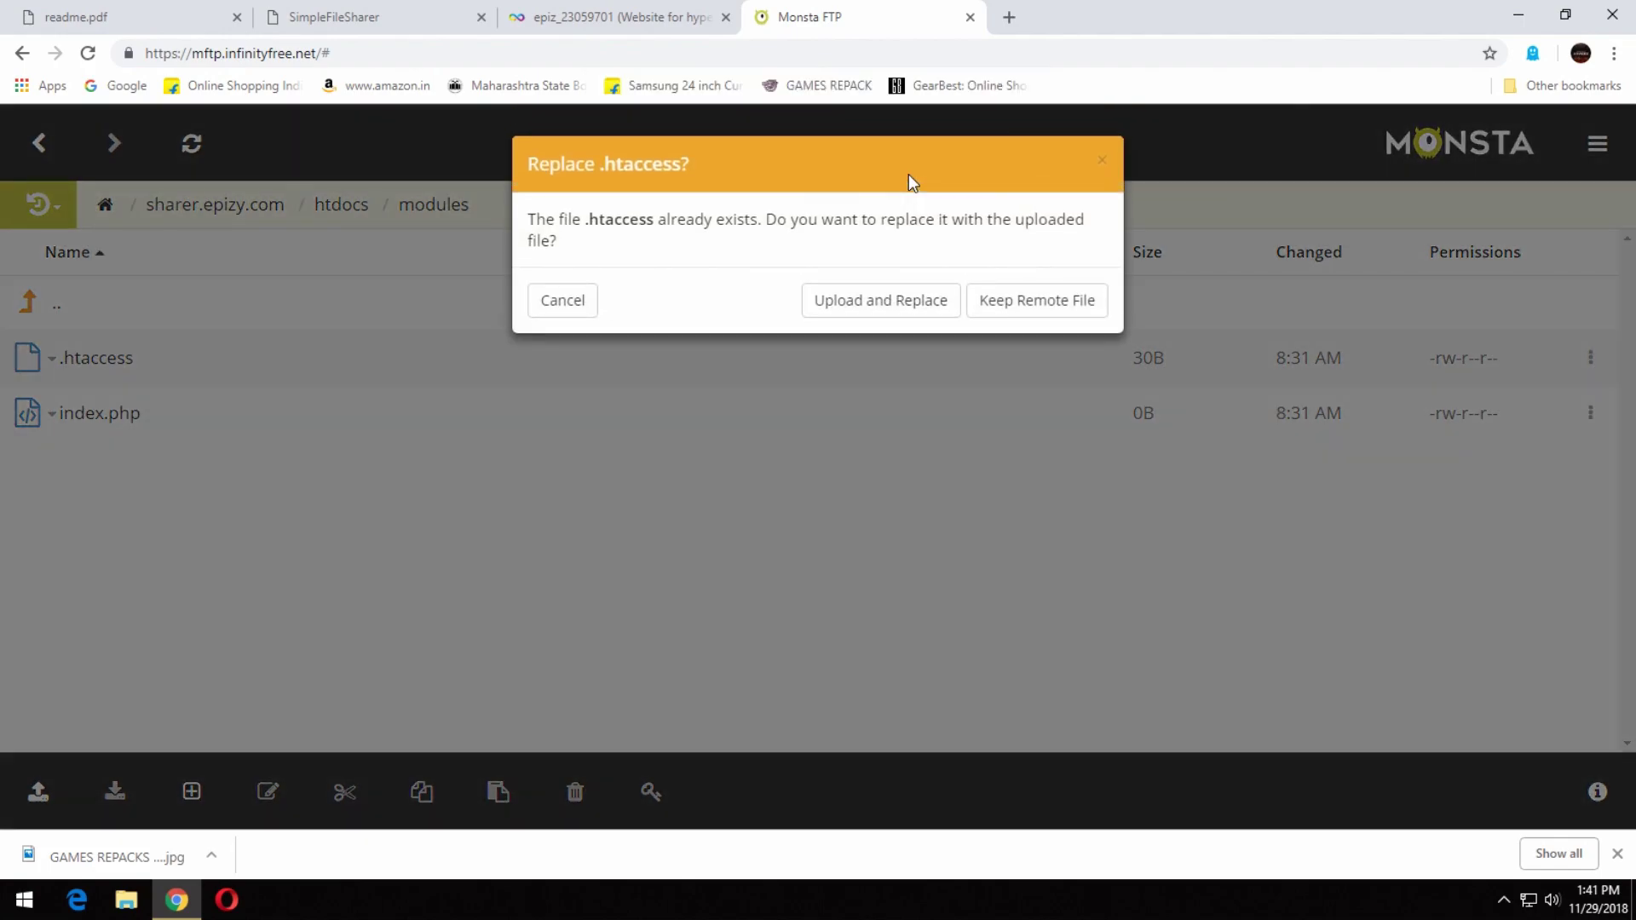
{"action": "left_click", "coordinate": [921, 301]}
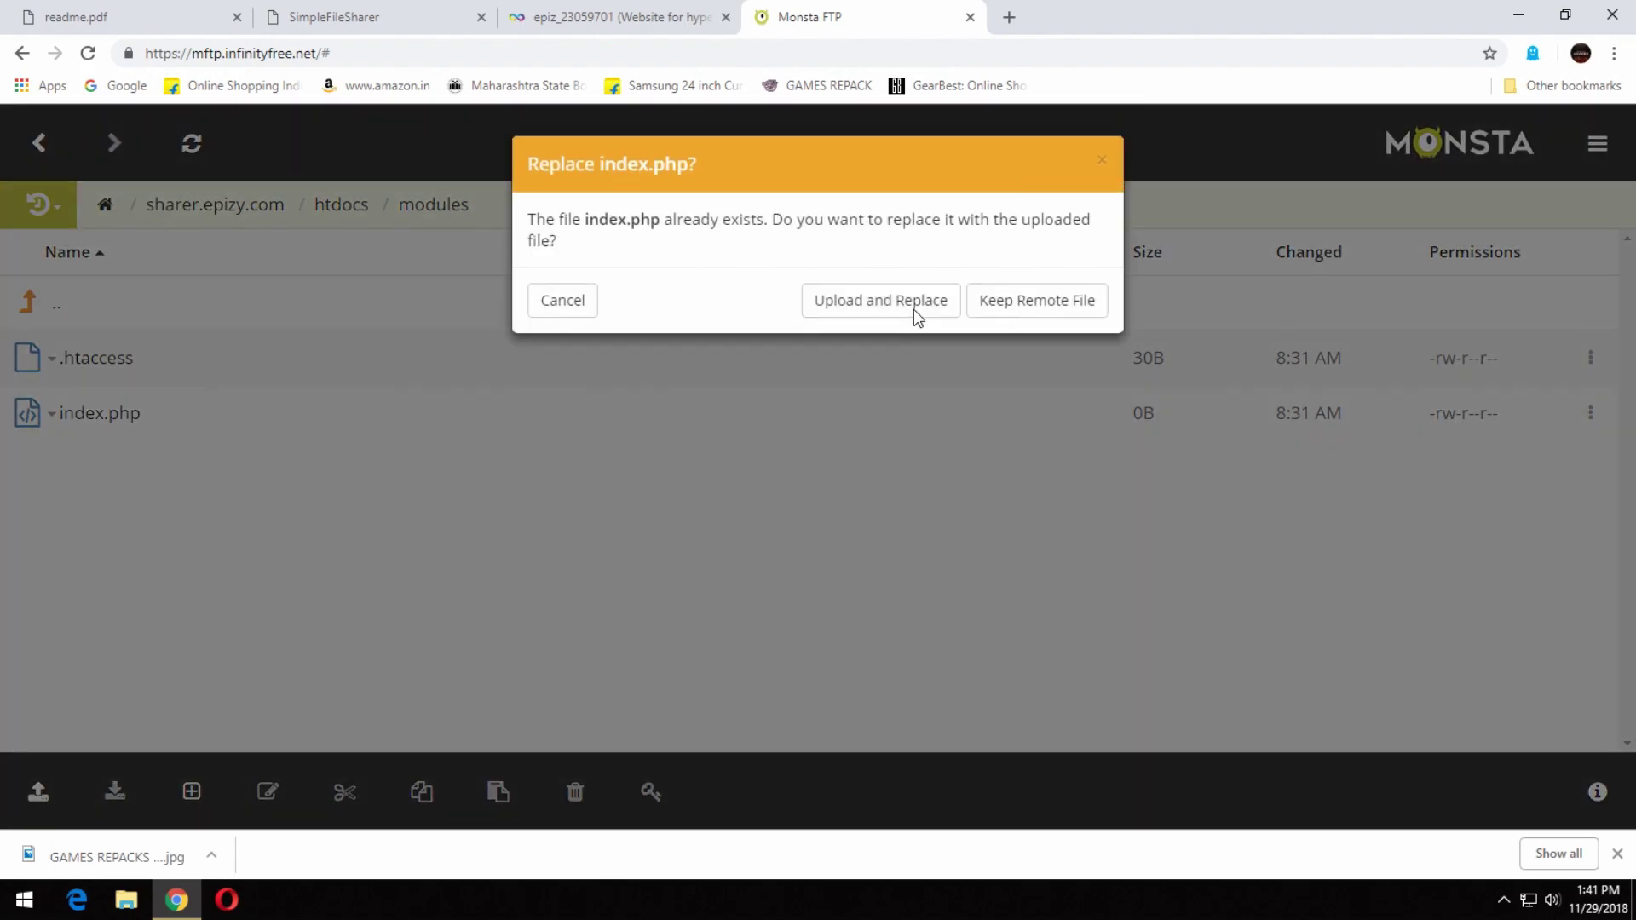
{"action": "left_click", "coordinate": [913, 309]}
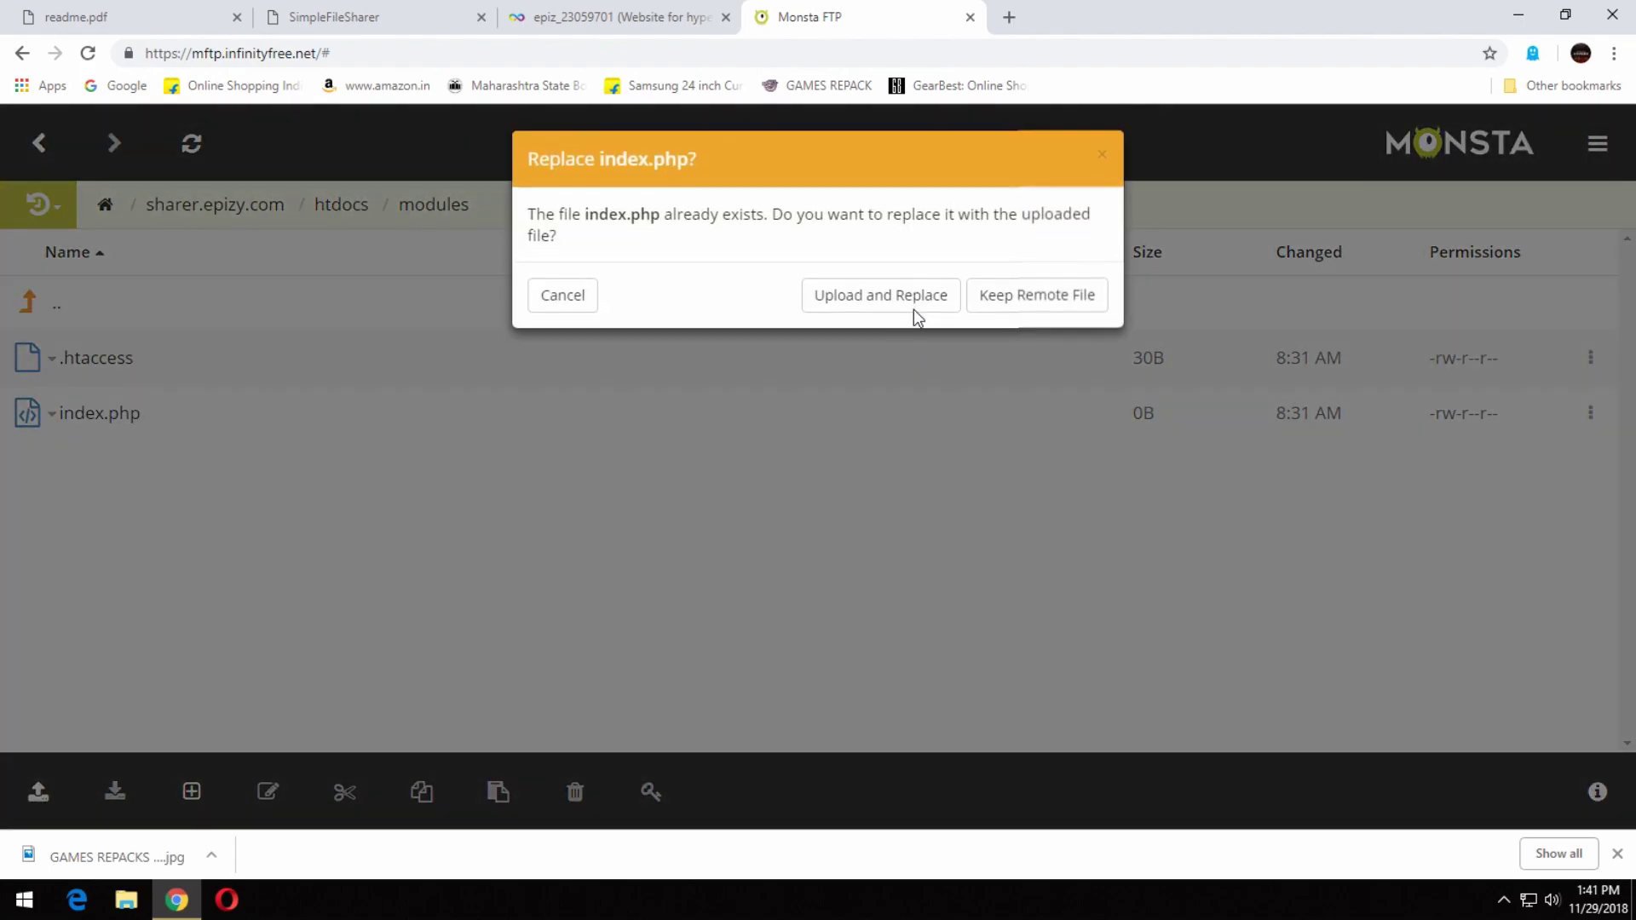
{"action": "left_click", "coordinate": [906, 310]}
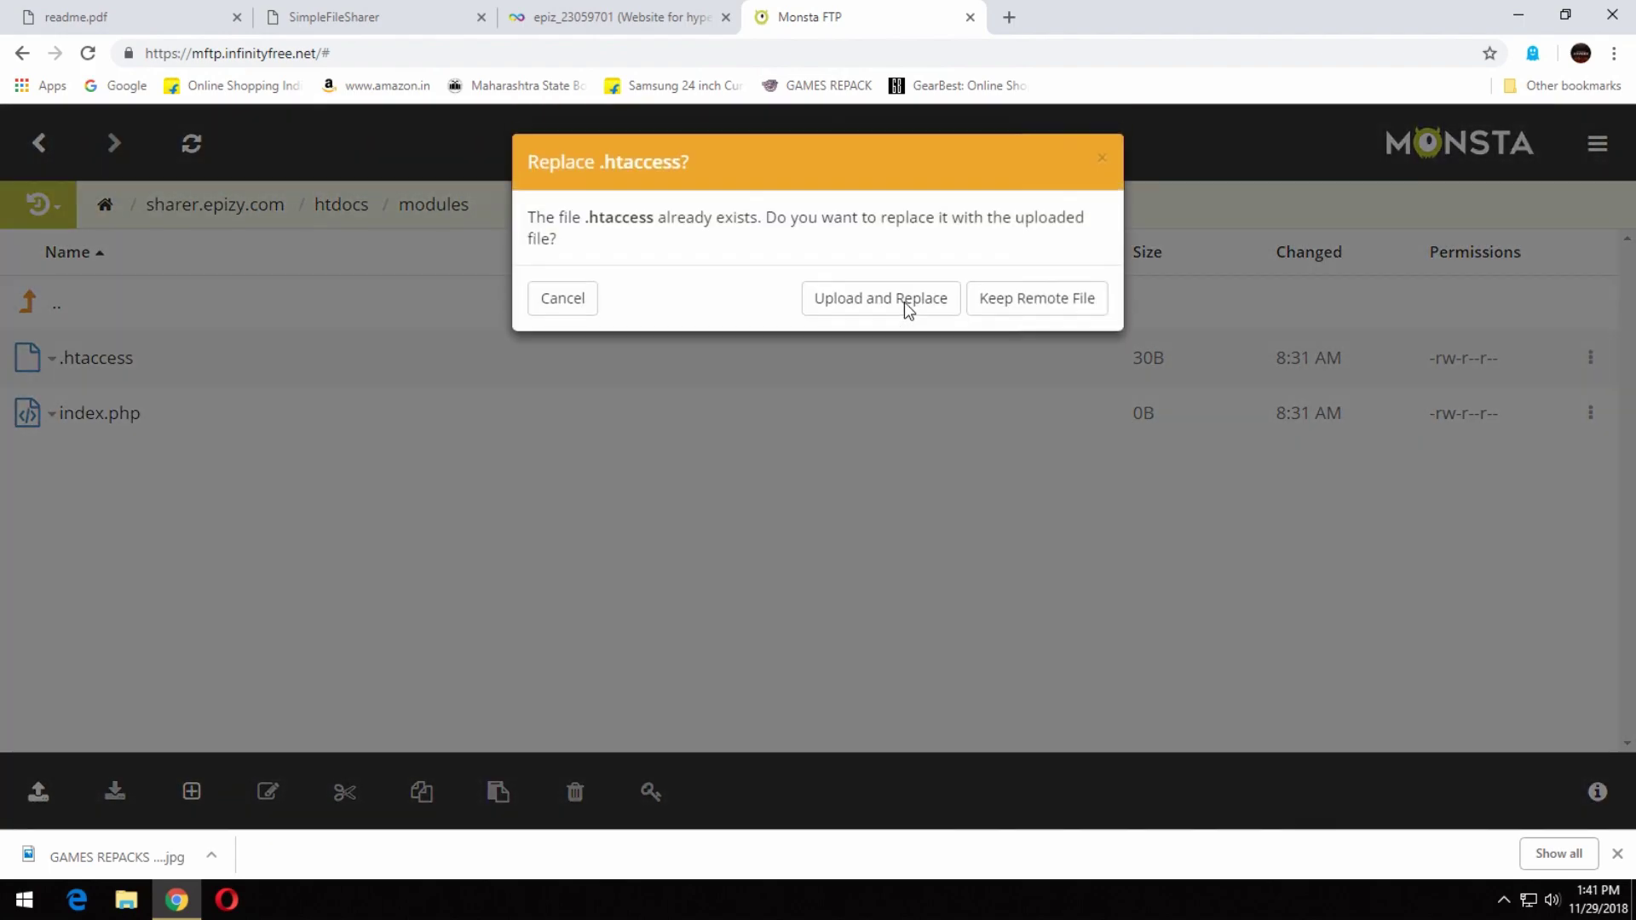
{"action": "left_click", "coordinate": [903, 302]}
{"action": "left_click", "coordinate": [903, 301]}
{"action": "left_click", "coordinate": [903, 301]}
{"action": "left_click", "coordinate": [903, 302]}
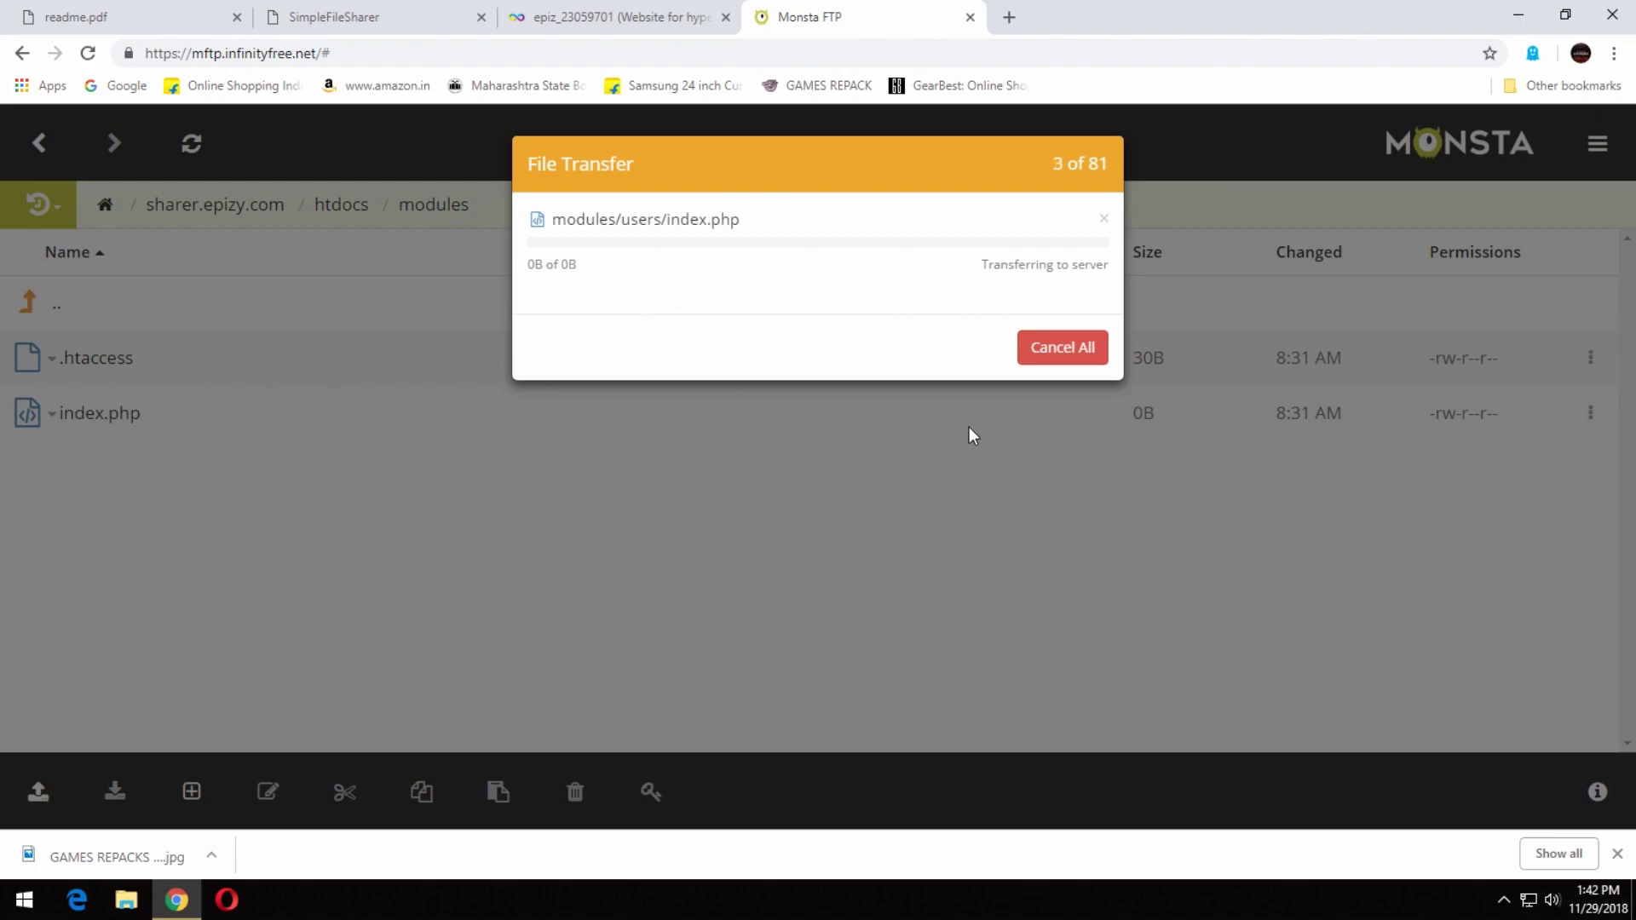
{"action": "left_click", "coordinate": [1097, 356]}
Launch FileZilla from the Windows start search.
{"action": "key", "text": "super"}
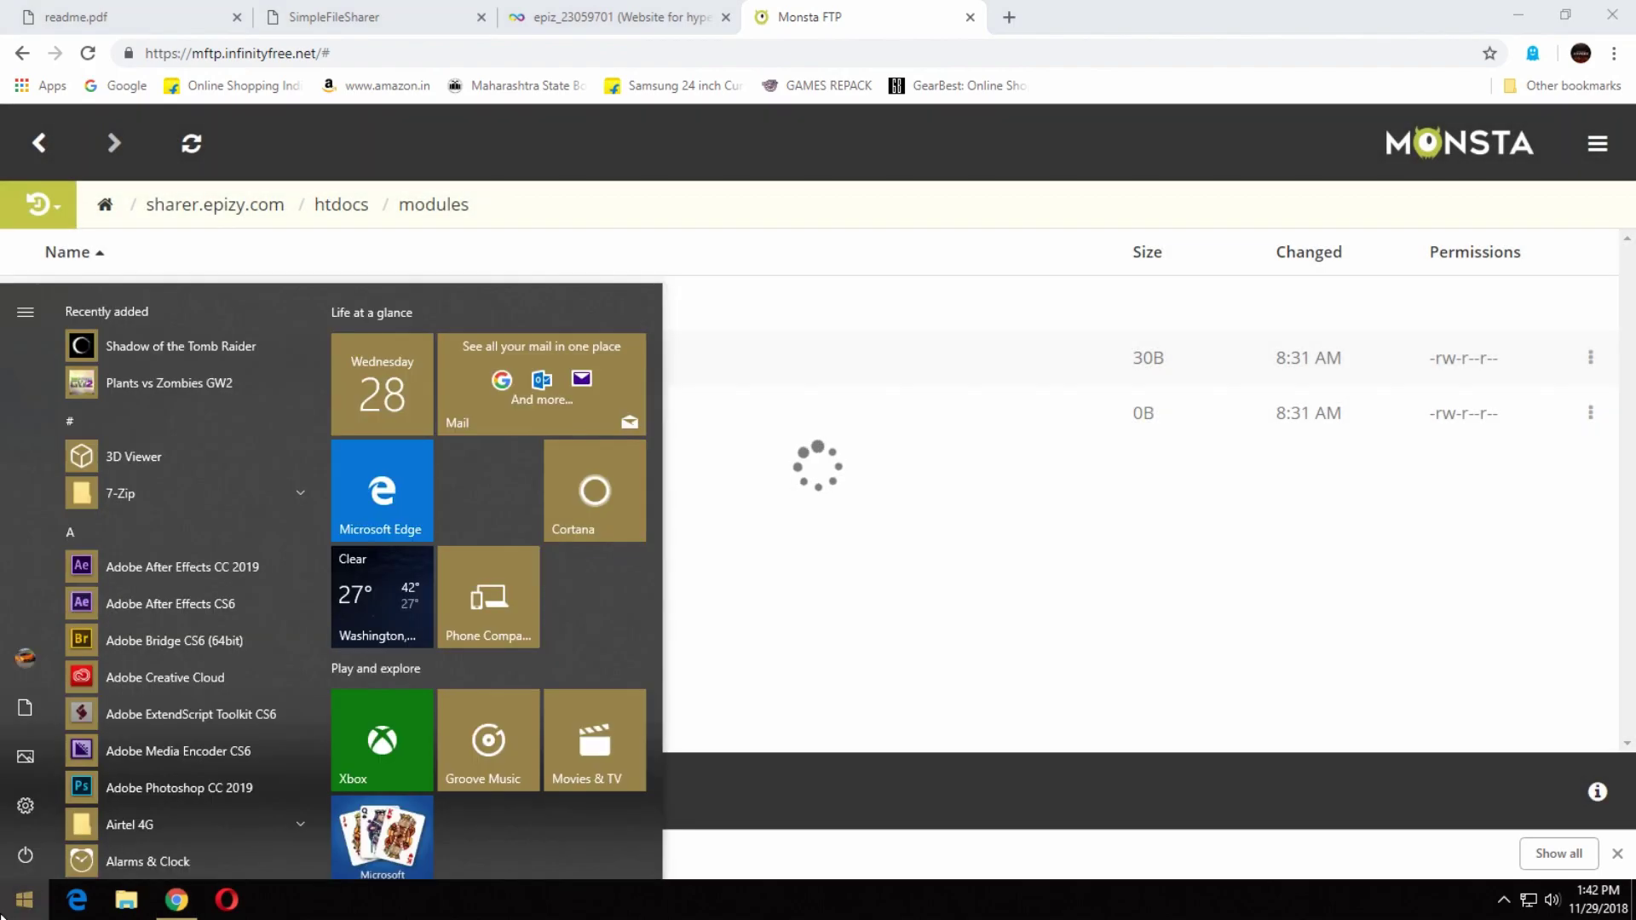
{"action": "type", "text": "fil"}
{"action": "left_click", "coordinate": [158, 393]}
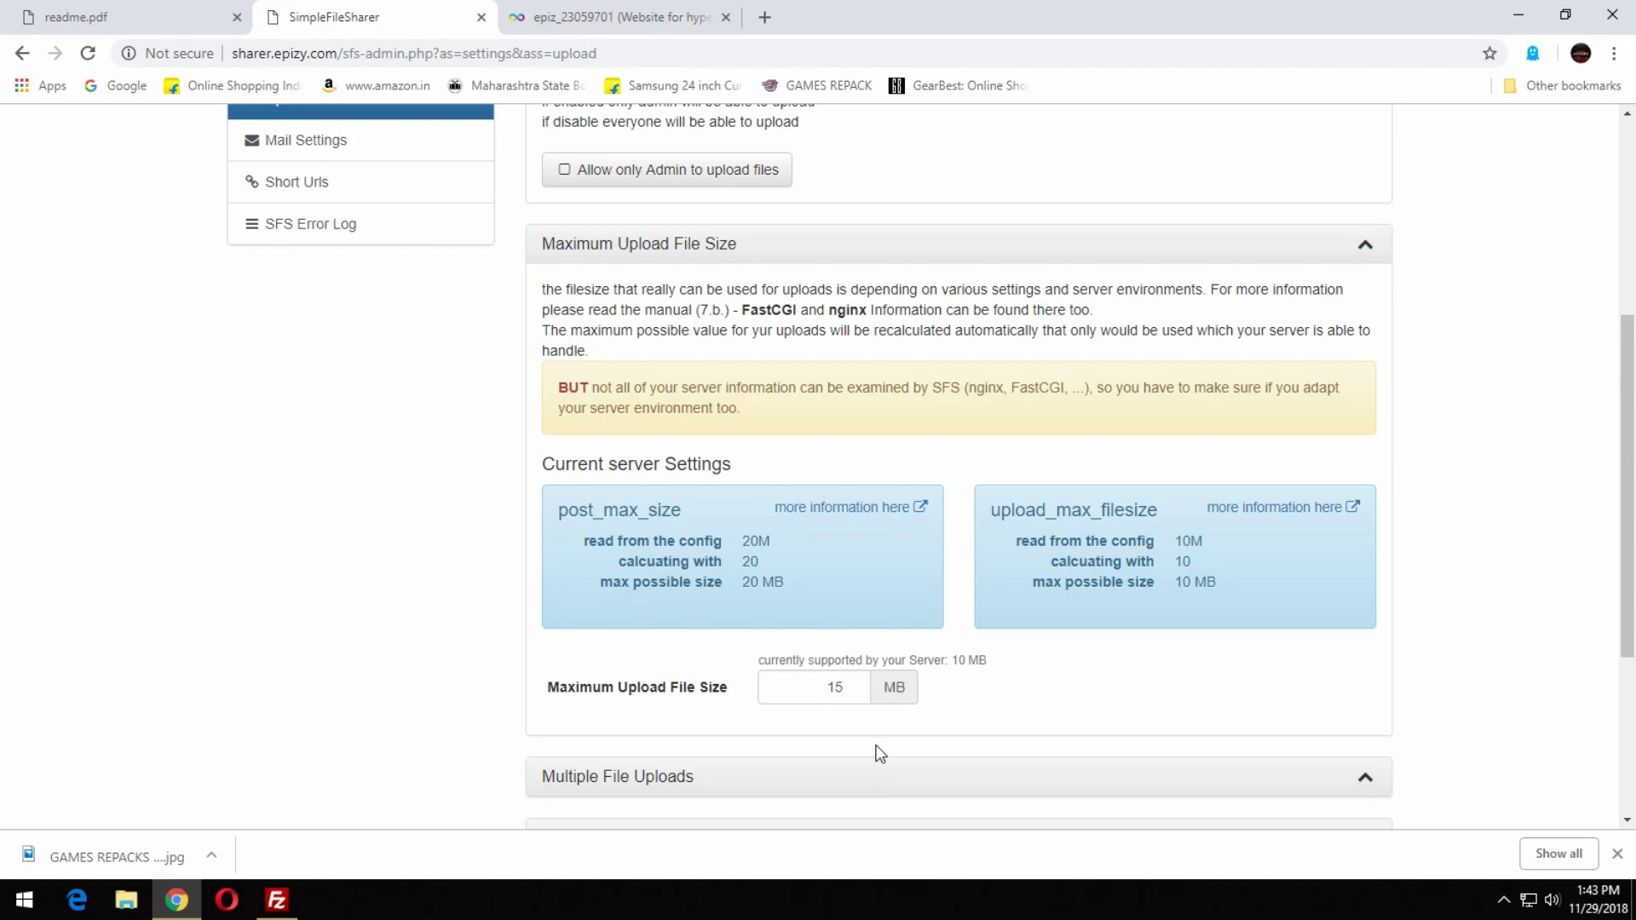
Set the maximum upload file size to 5 MB.
{"action": "left_click", "coordinate": [844, 687]}
{"action": "type", "text": ".5"}
{"action": "key", "text": "BackSpace"}
{"action": "key", "text": "BackSpace"}
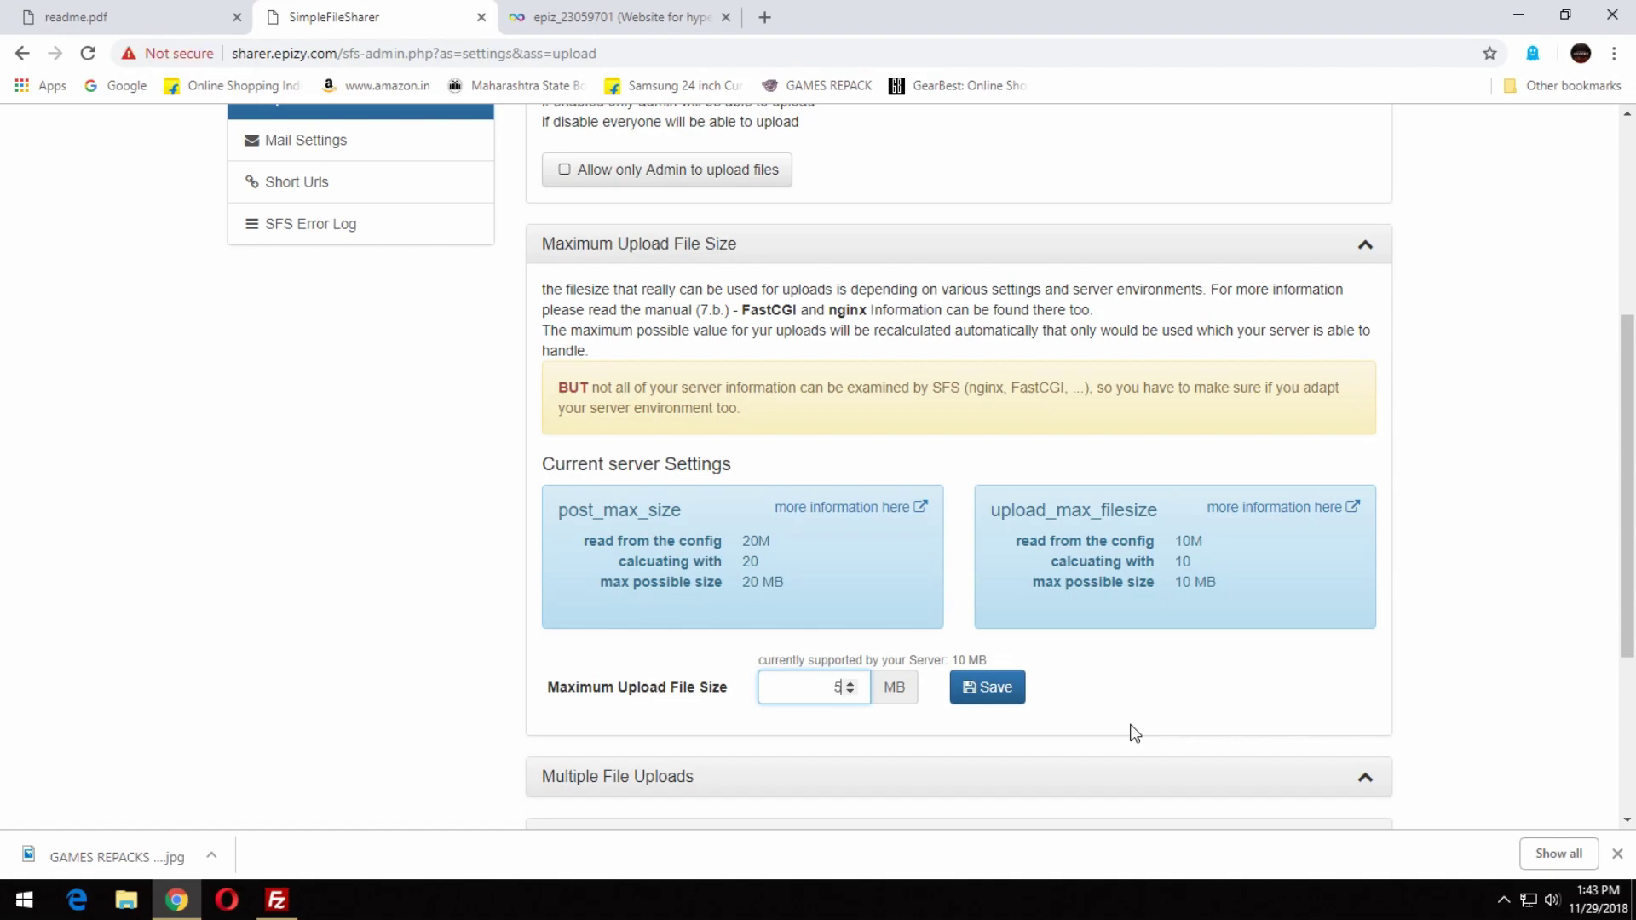
{"action": "left_click", "coordinate": [987, 690]}
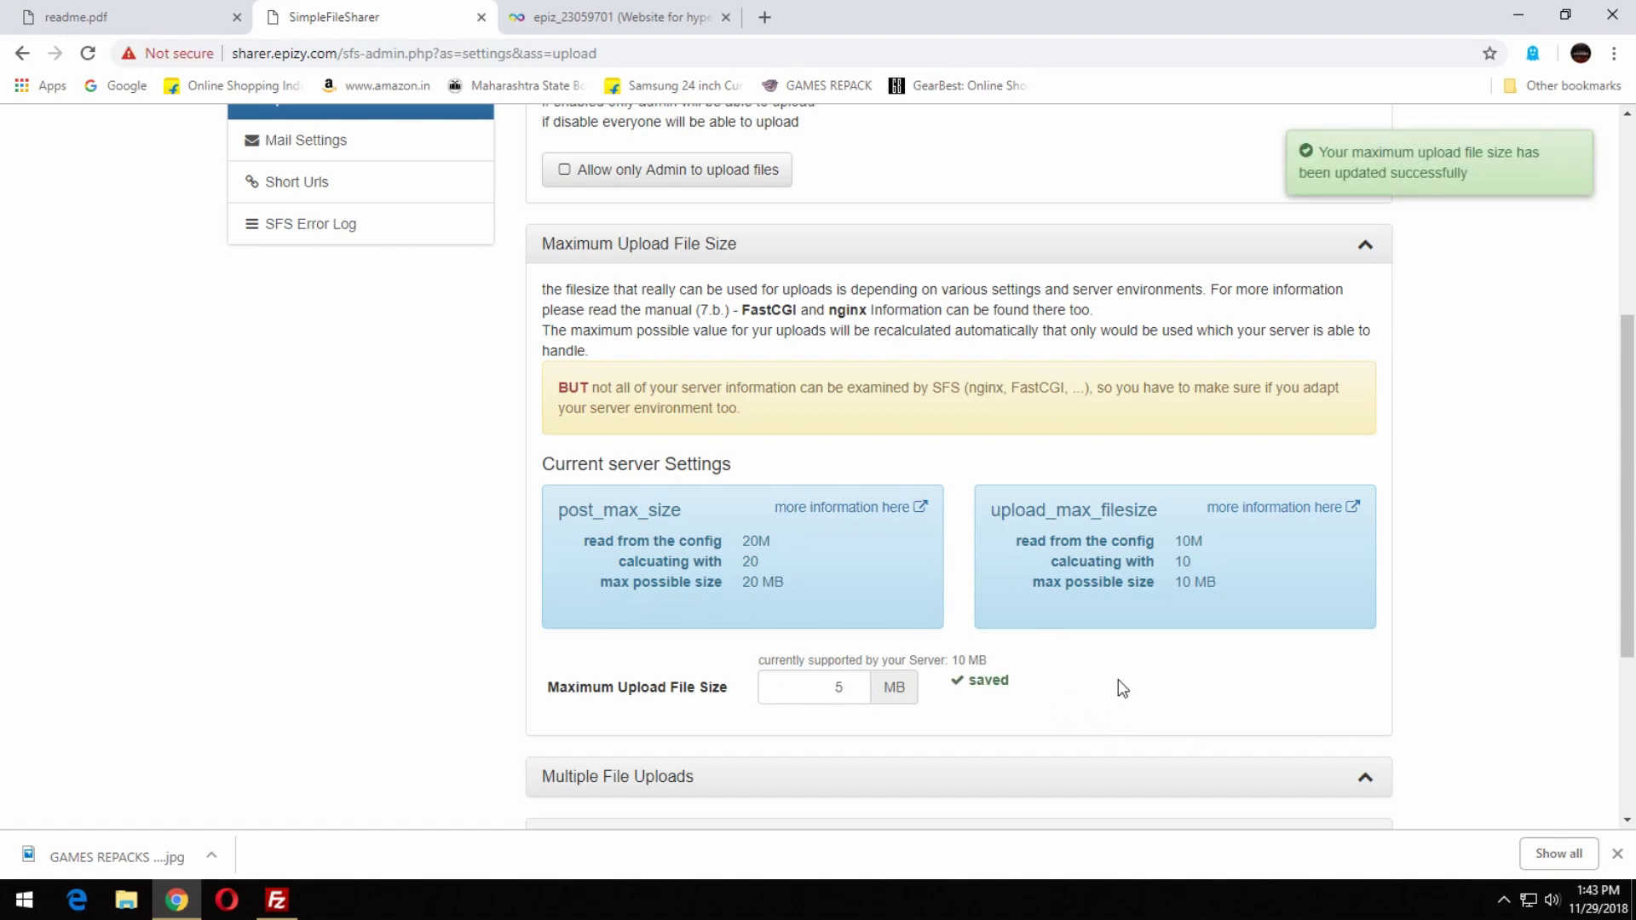
Set the maximum number of files per upload to 2.
{"action": "scroll", "coordinate": [1572, 635], "scroll_direction": "down", "scroll_amount": 1}
{"action": "left_click", "coordinate": [944, 676]}
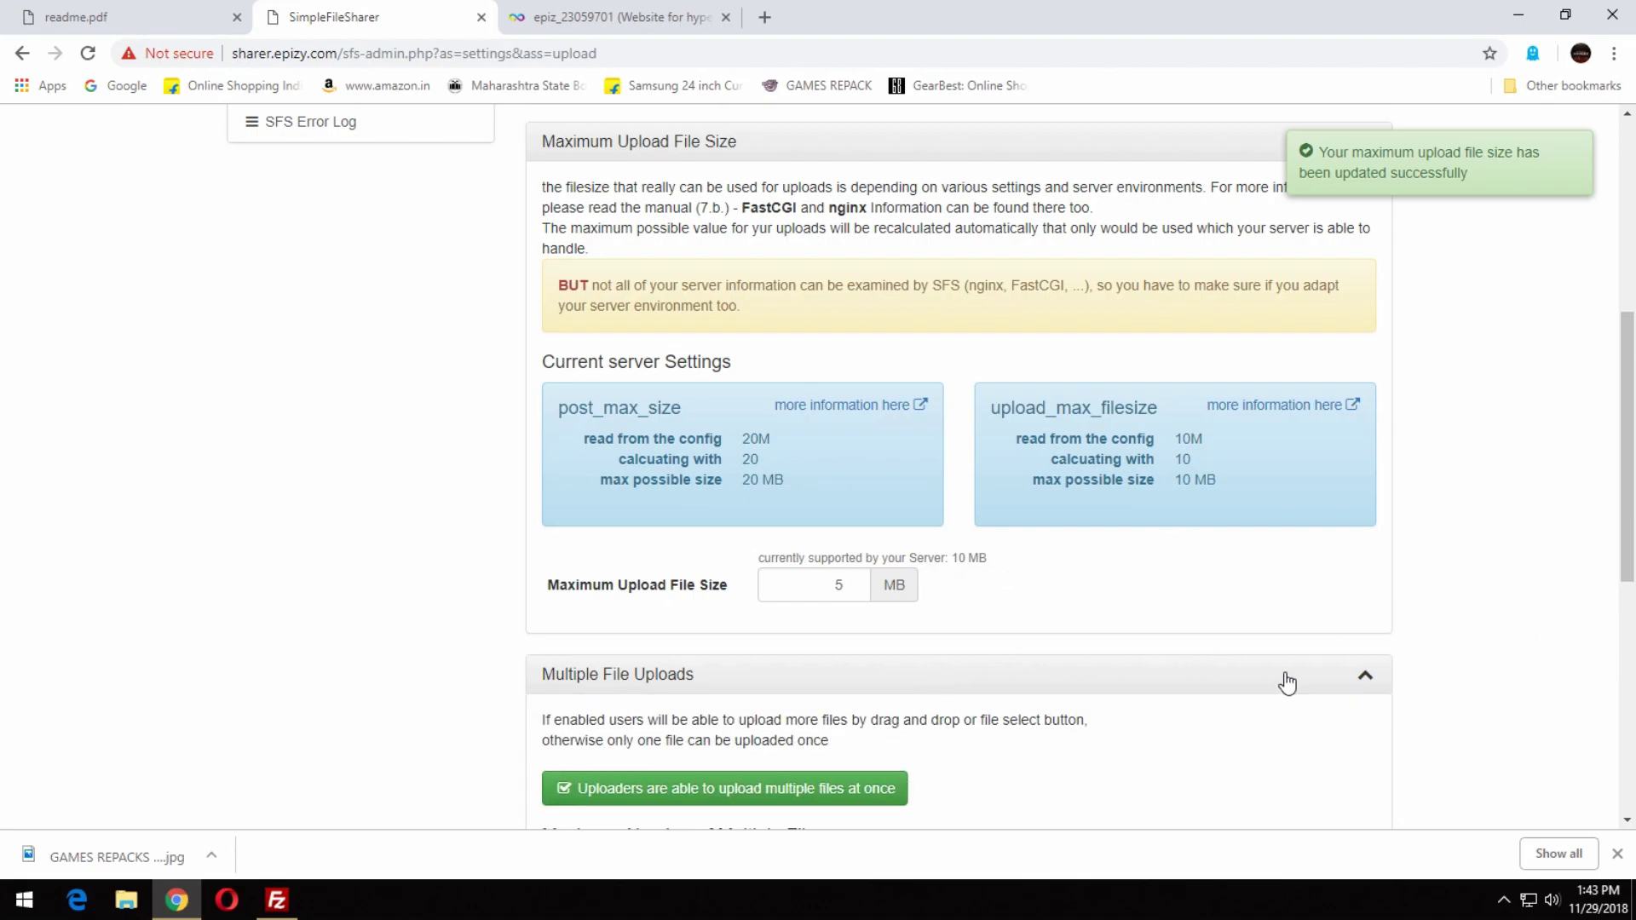
{"action": "scroll", "coordinate": [1278, 673], "scroll_direction": "down", "scroll_amount": 2}
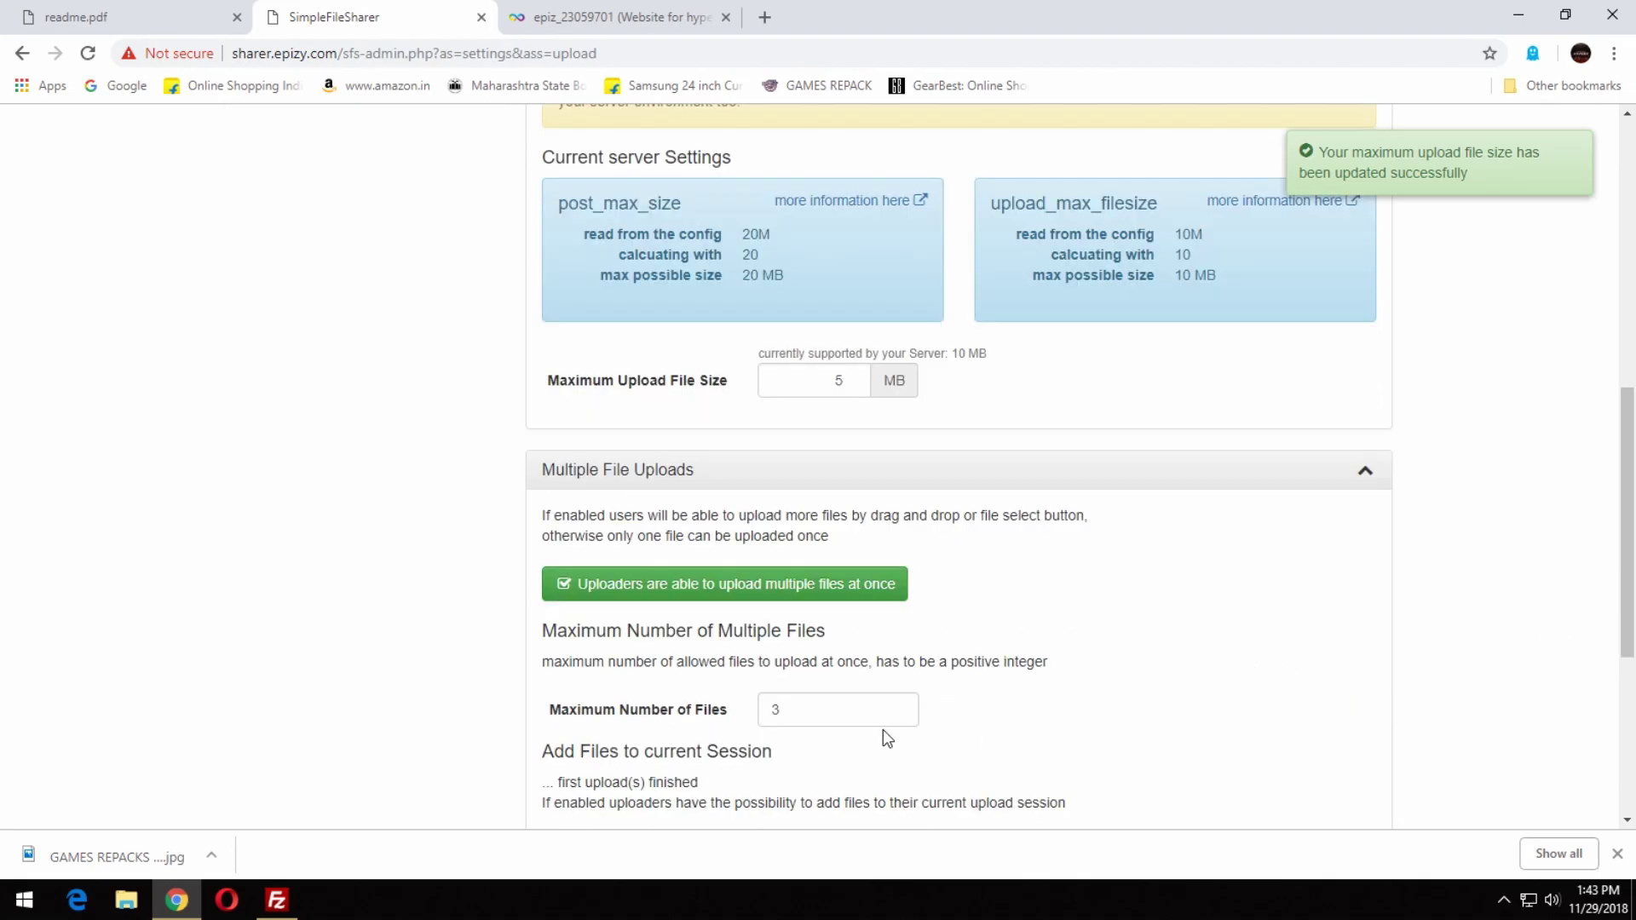
{"action": "left_click_drag", "start_coordinate": [863, 717], "coordinate": [692, 718]}
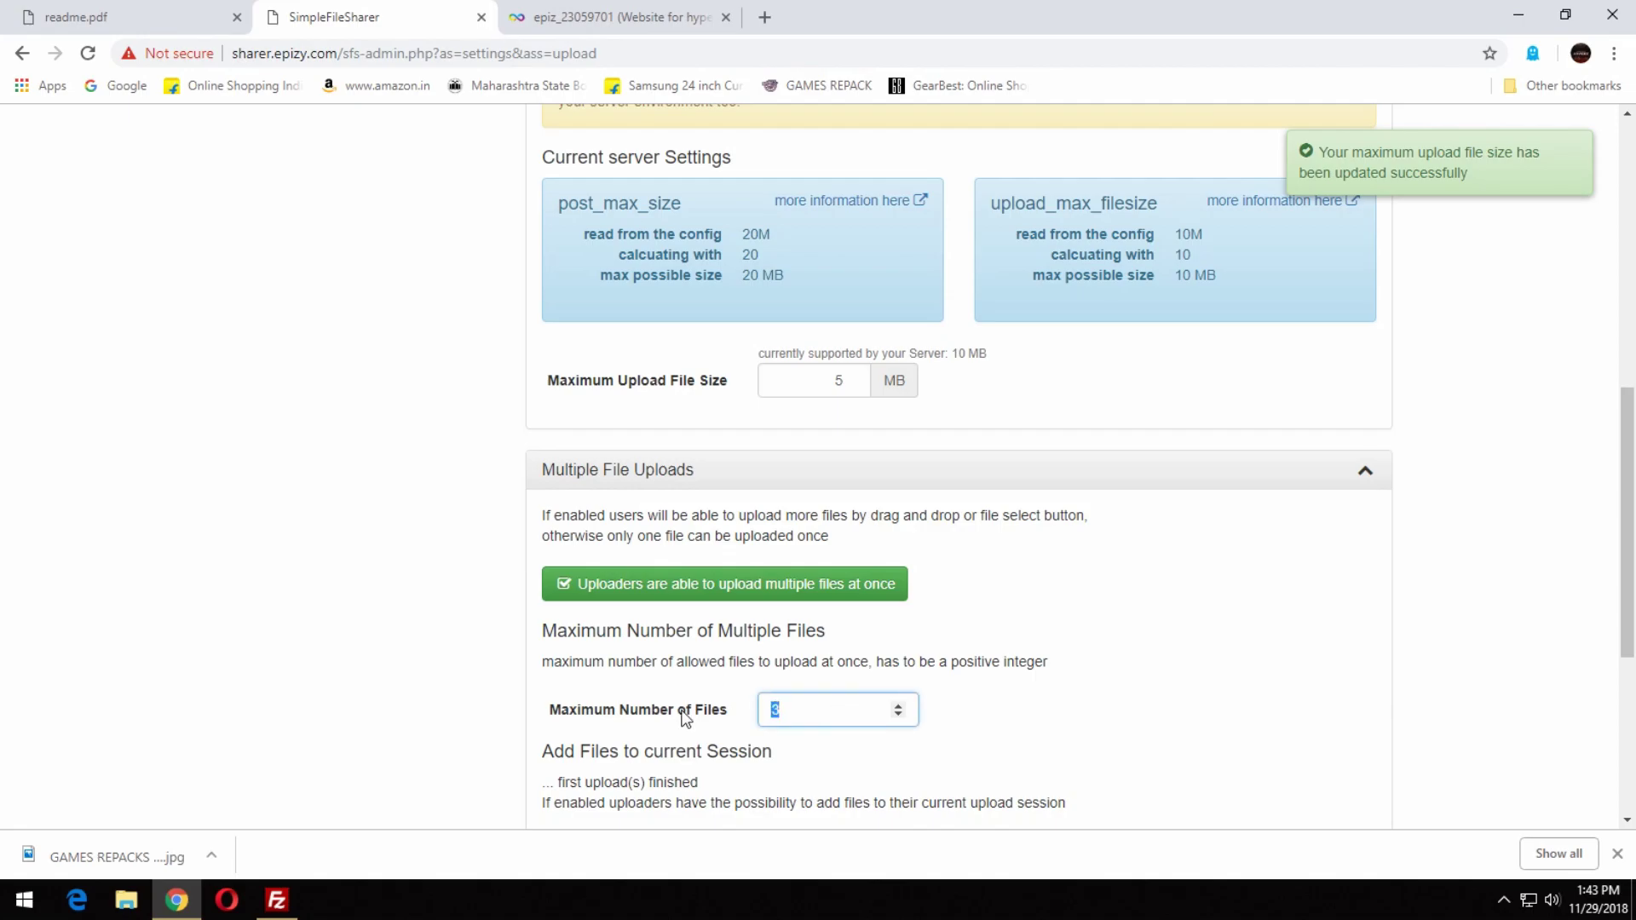
{"action": "type", "text": "2"}
{"action": "left_click", "coordinate": [986, 711]}
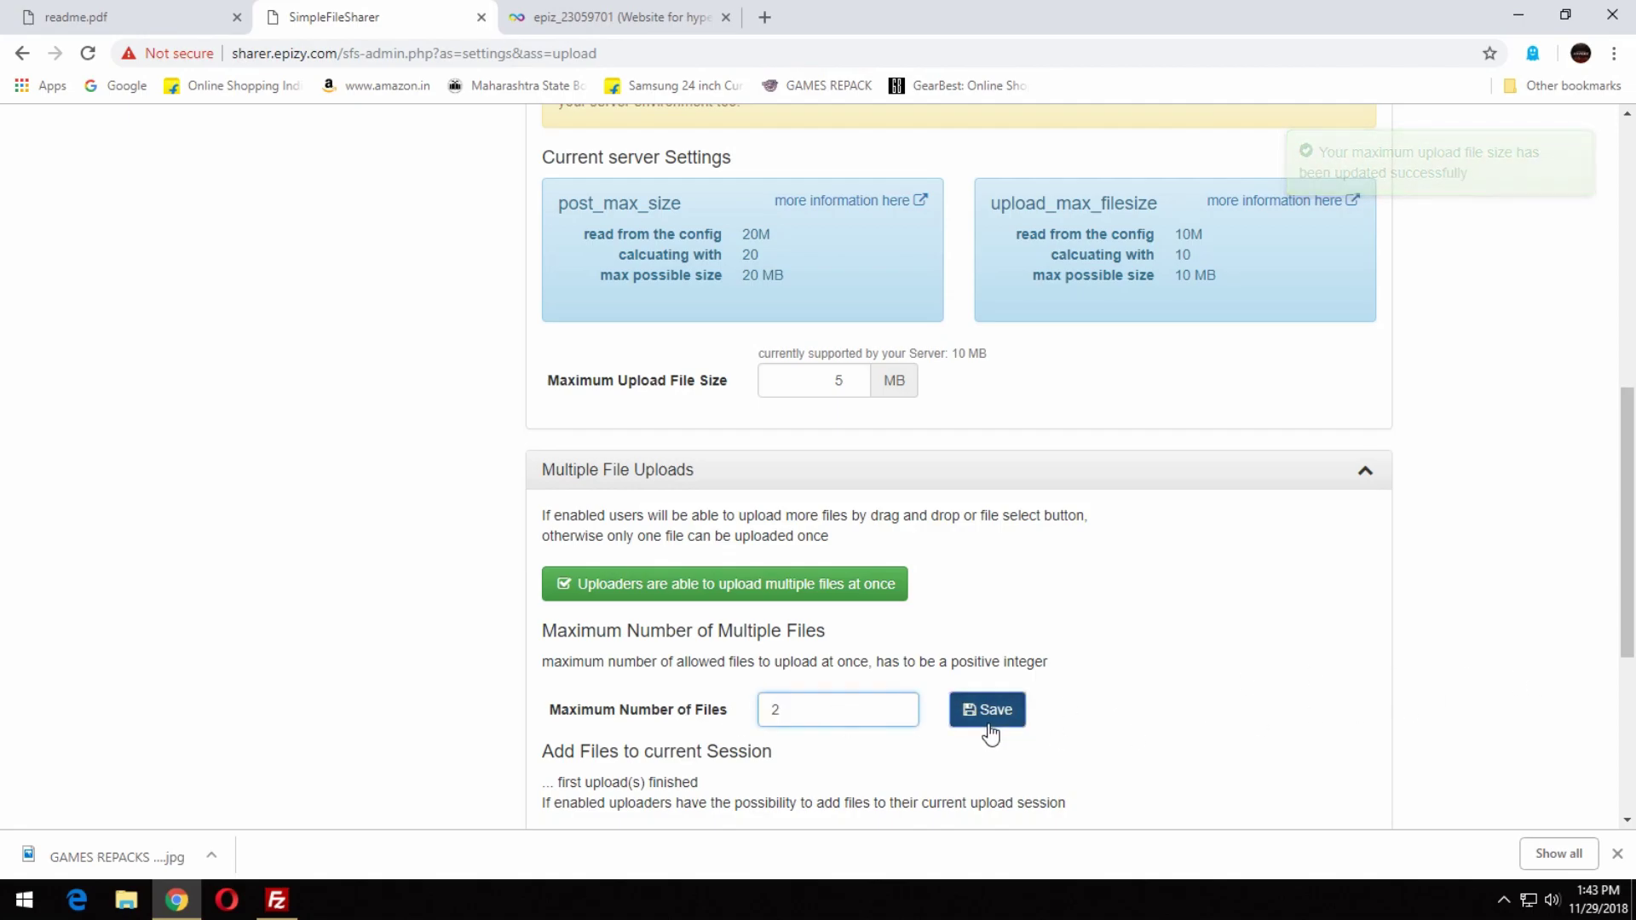
{"action": "left_click", "coordinate": [974, 482]}
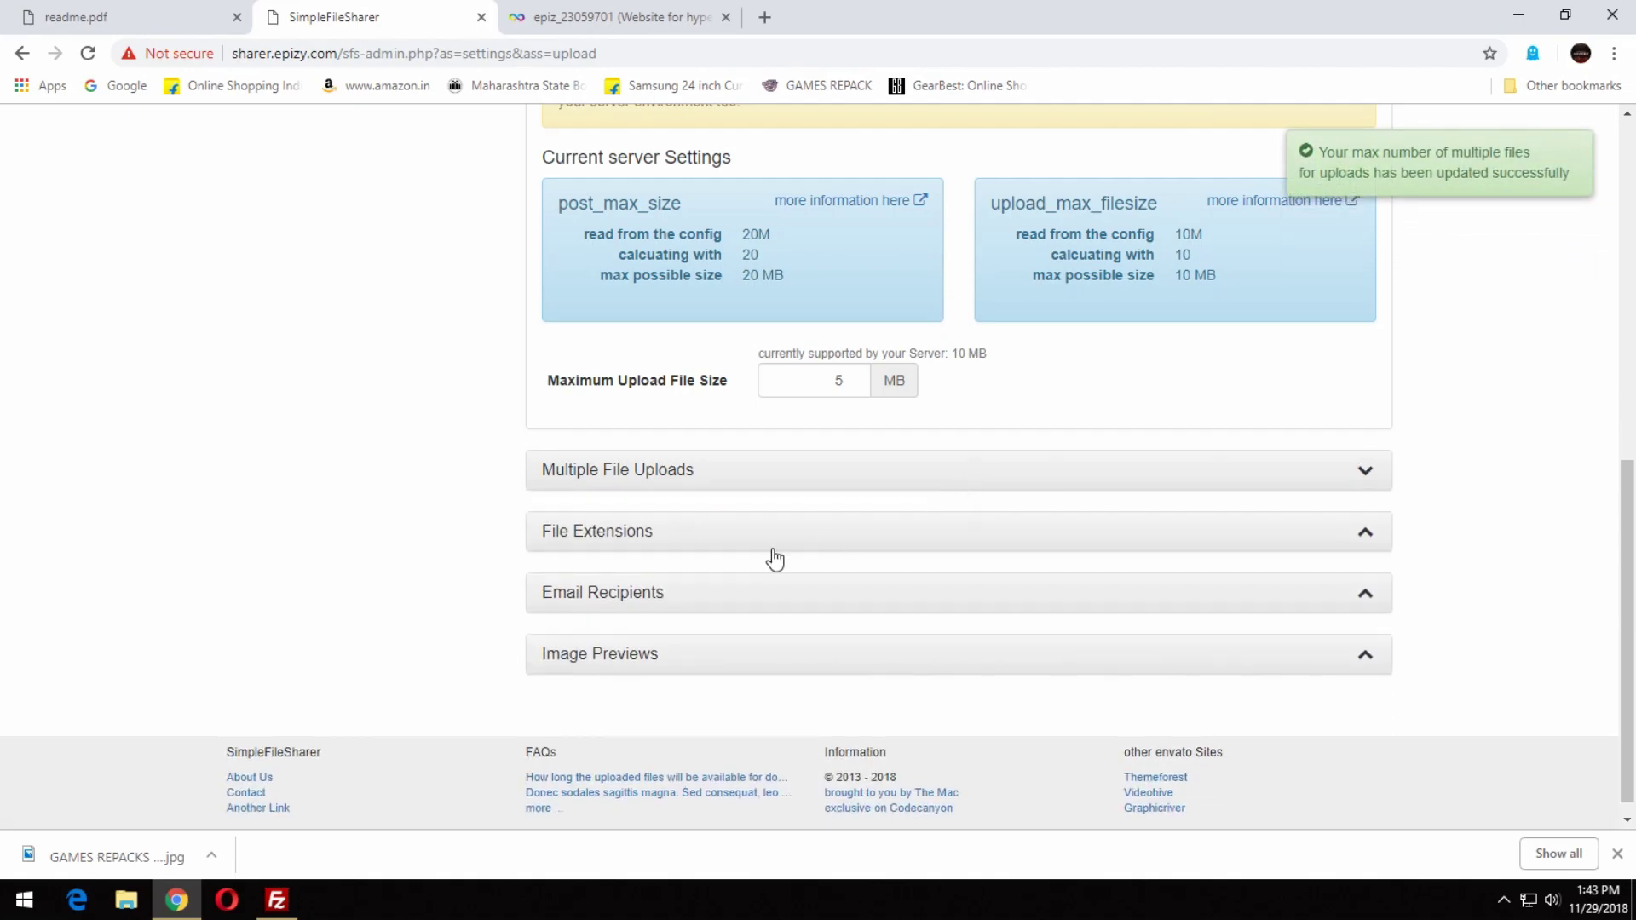
Review the File Extensions, Email Recipients and Image Previews settings.
{"action": "left_click", "coordinate": [769, 543]}
{"action": "scroll", "coordinate": [1309, 643], "scroll_direction": "down", "scroll_amount": 1}
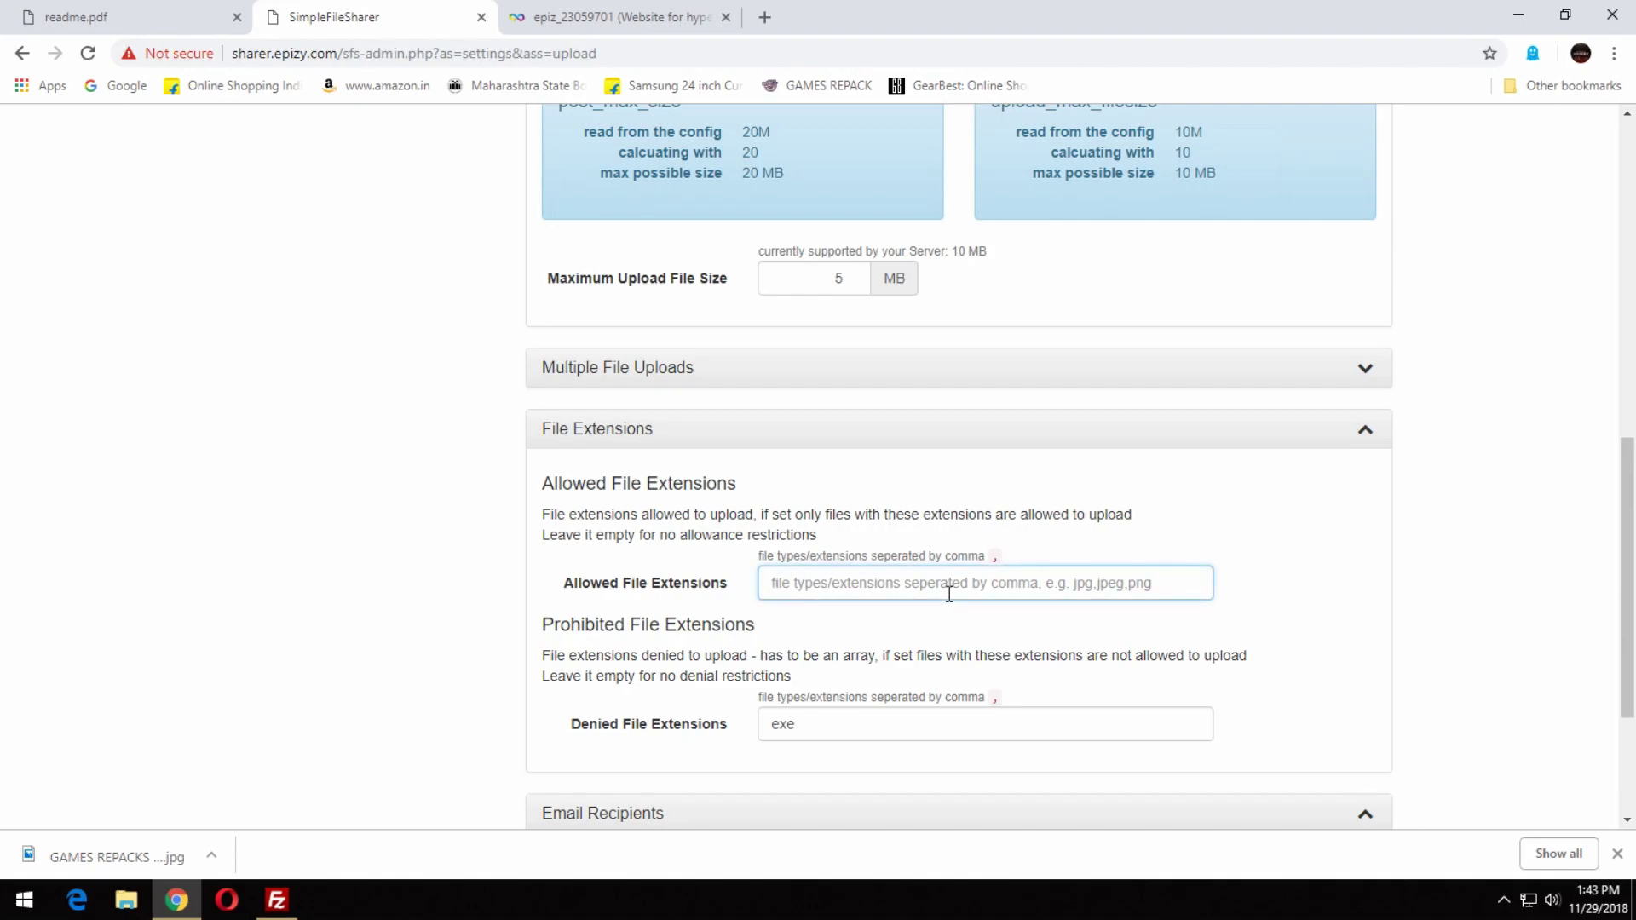
{"action": "left_click", "coordinate": [850, 443]}
{"action": "left_click", "coordinate": [745, 588]}
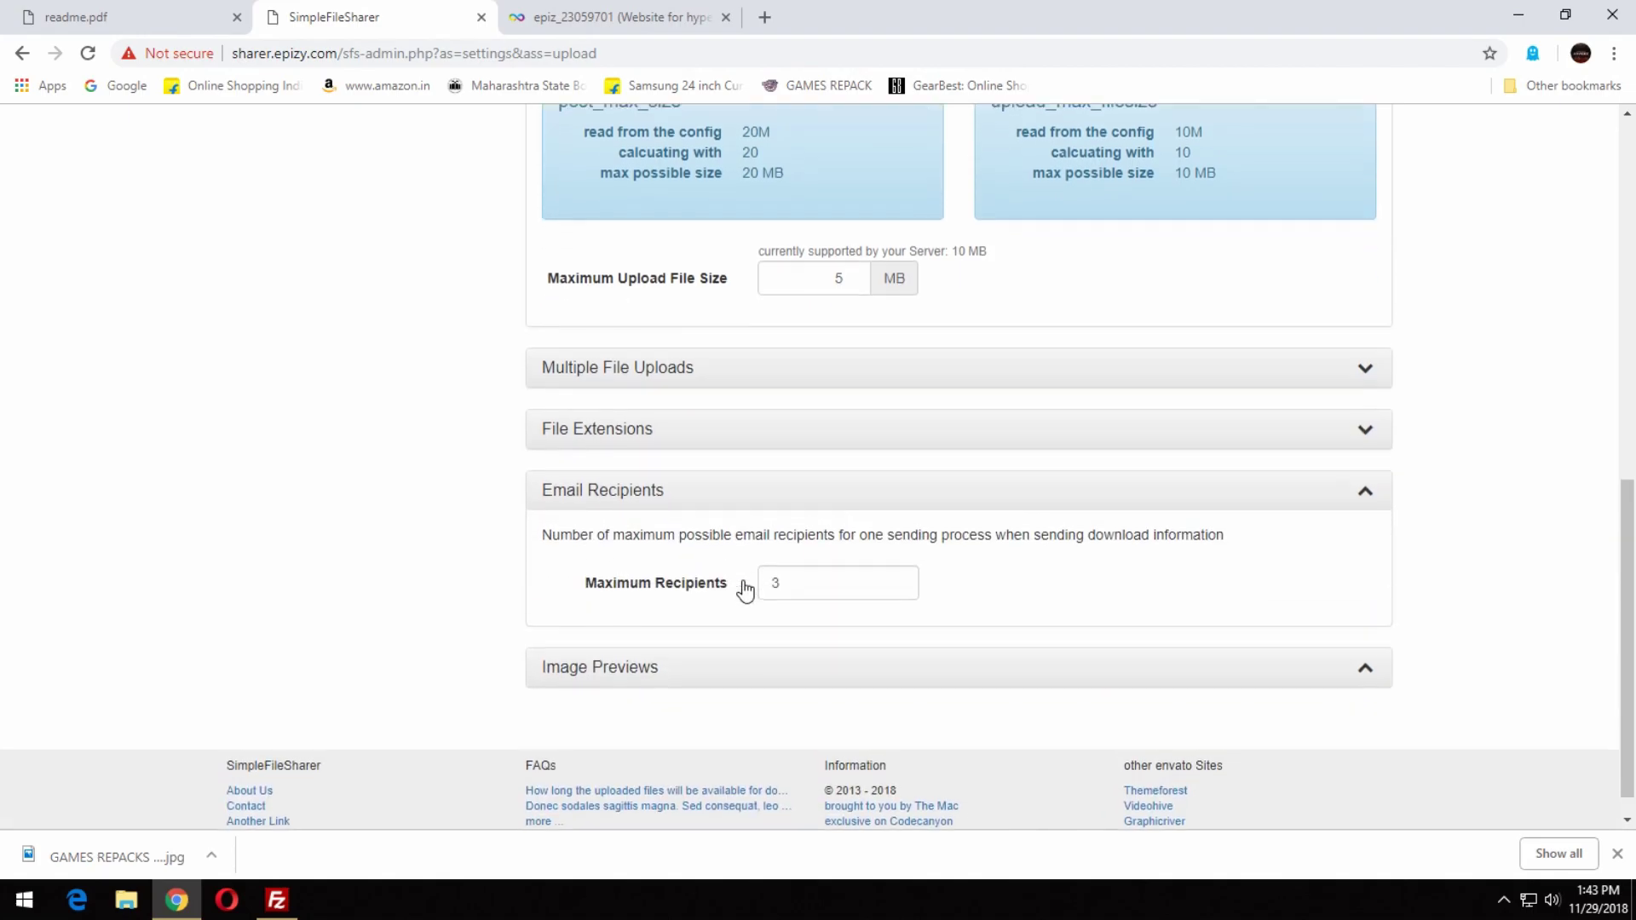
{"action": "left_click", "coordinate": [740, 499]}
{"action": "left_click", "coordinate": [699, 637]}
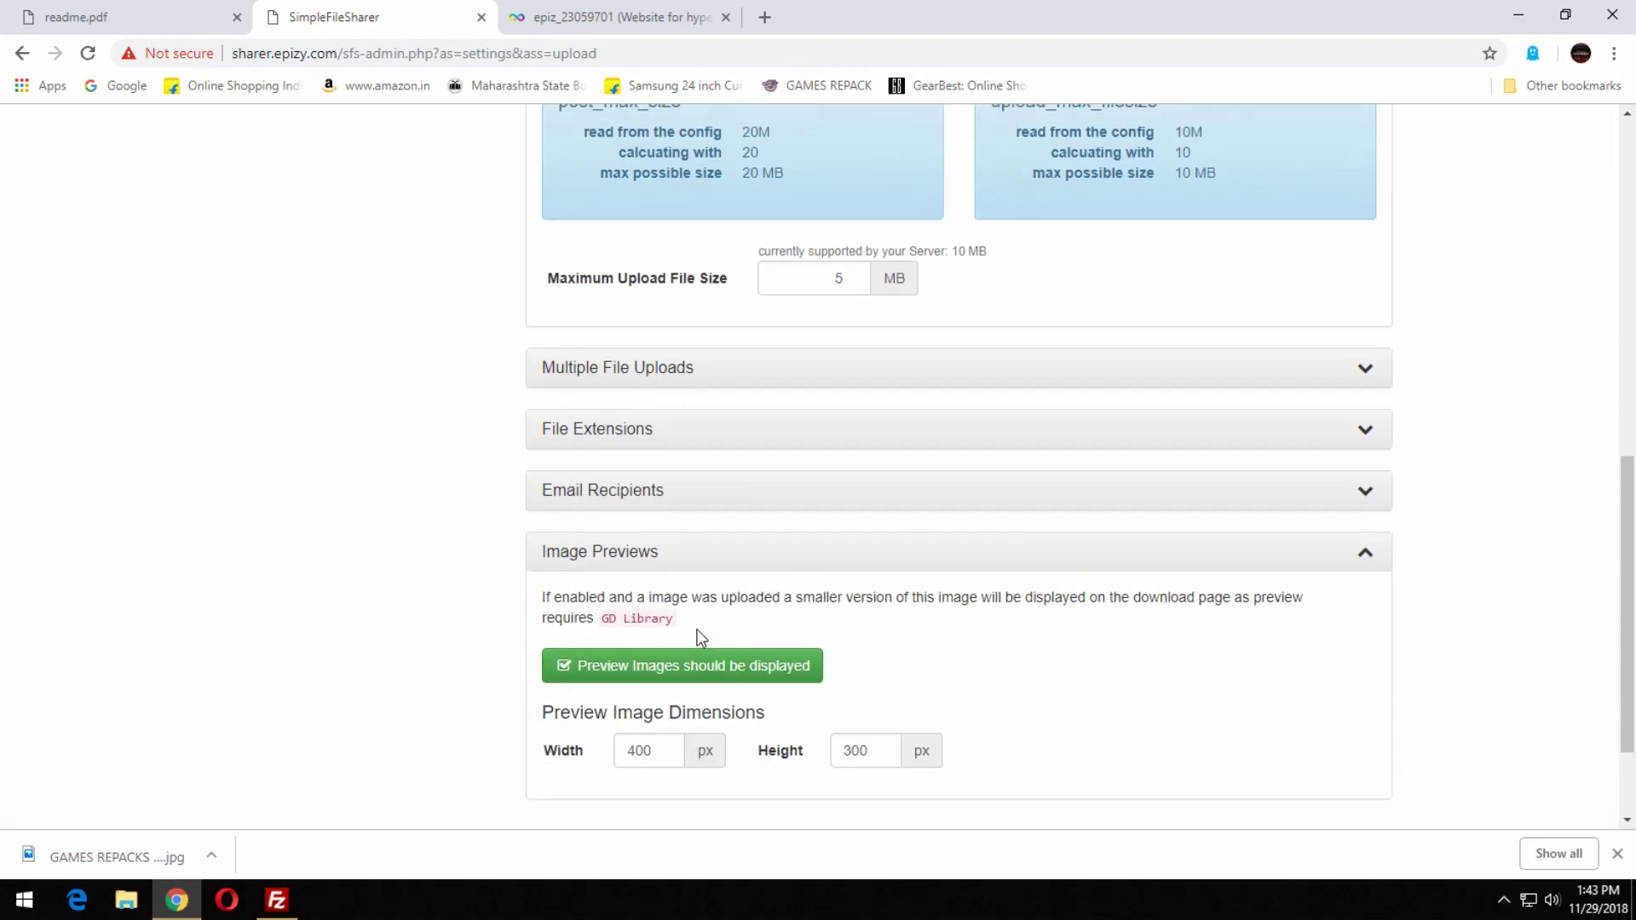
{"action": "left_click", "coordinate": [802, 568]}
{"action": "scroll", "coordinate": [865, 569], "scroll_direction": "up", "scroll_amount": 5}
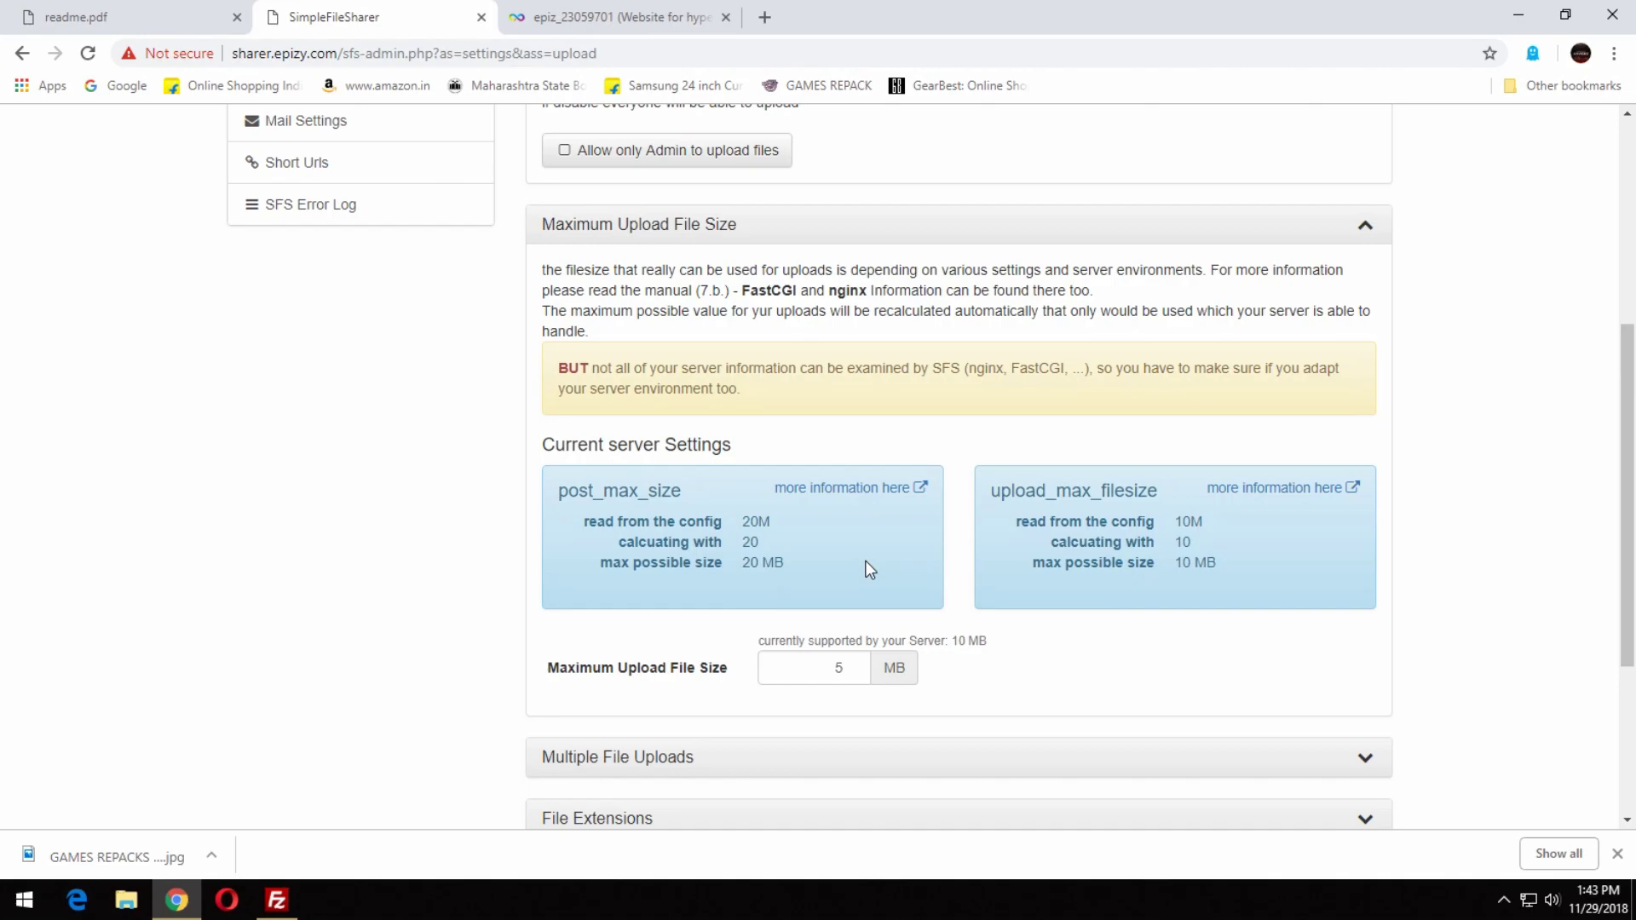
{"action": "left_click", "coordinate": [700, 334]}
{"action": "scroll", "coordinate": [446, 329], "scroll_direction": "up", "scroll_amount": 3}
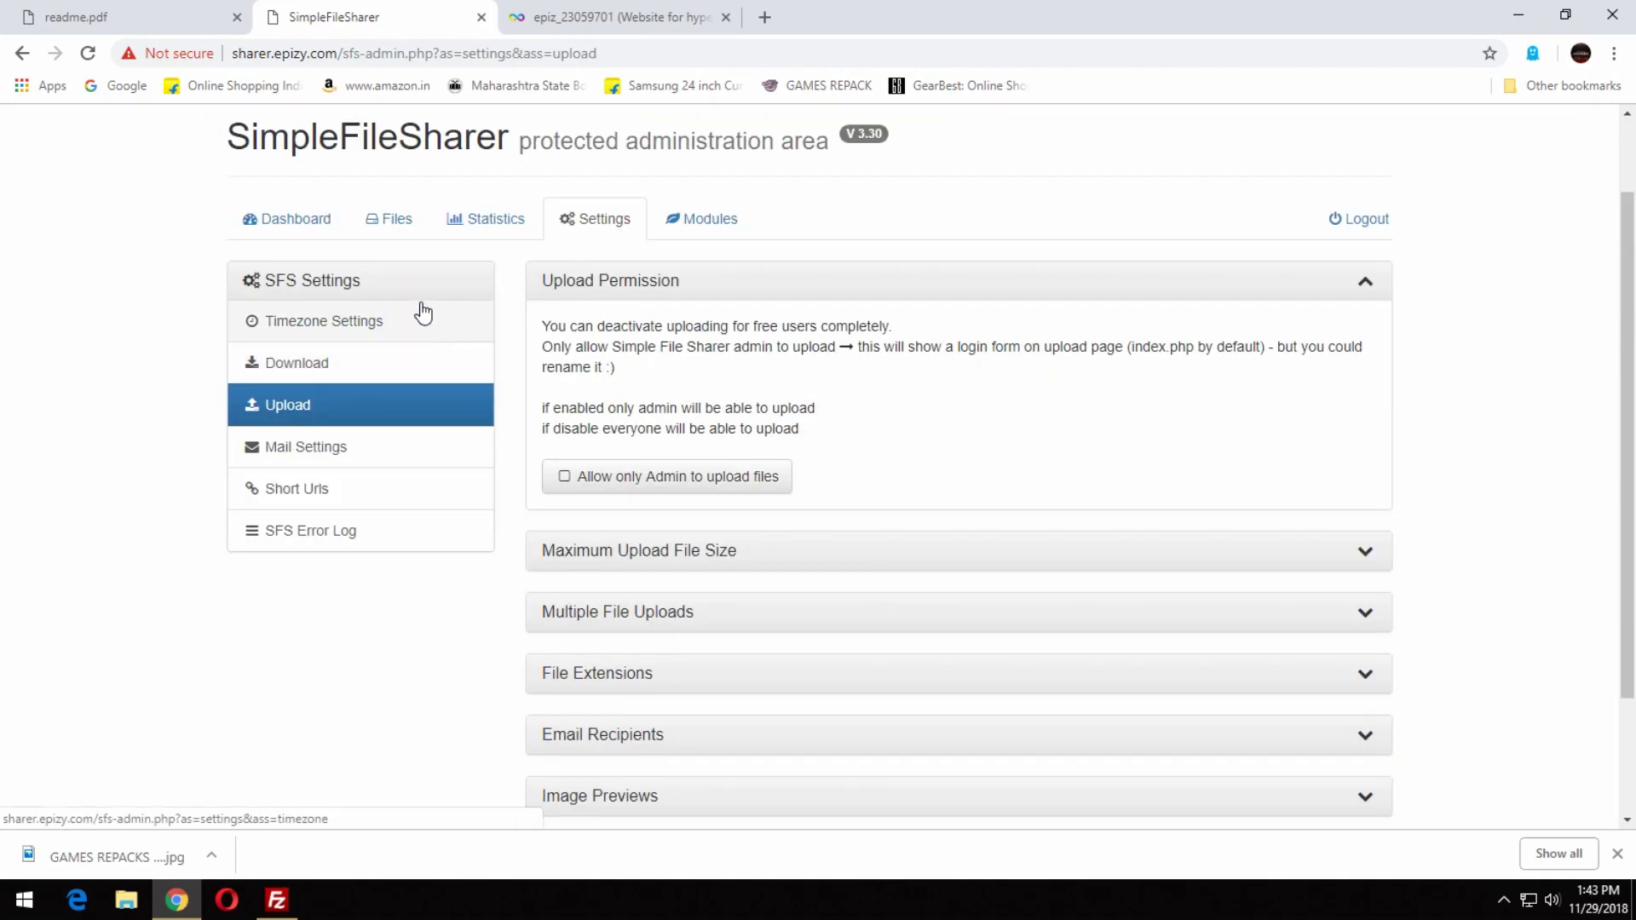
Check the Statistics and uploaded files pages, then open the site settings overview.
{"action": "left_click", "coordinate": [277, 900]}
{"action": "left_click", "coordinate": [141, 690]}
{"action": "left_click", "coordinate": [492, 223]}
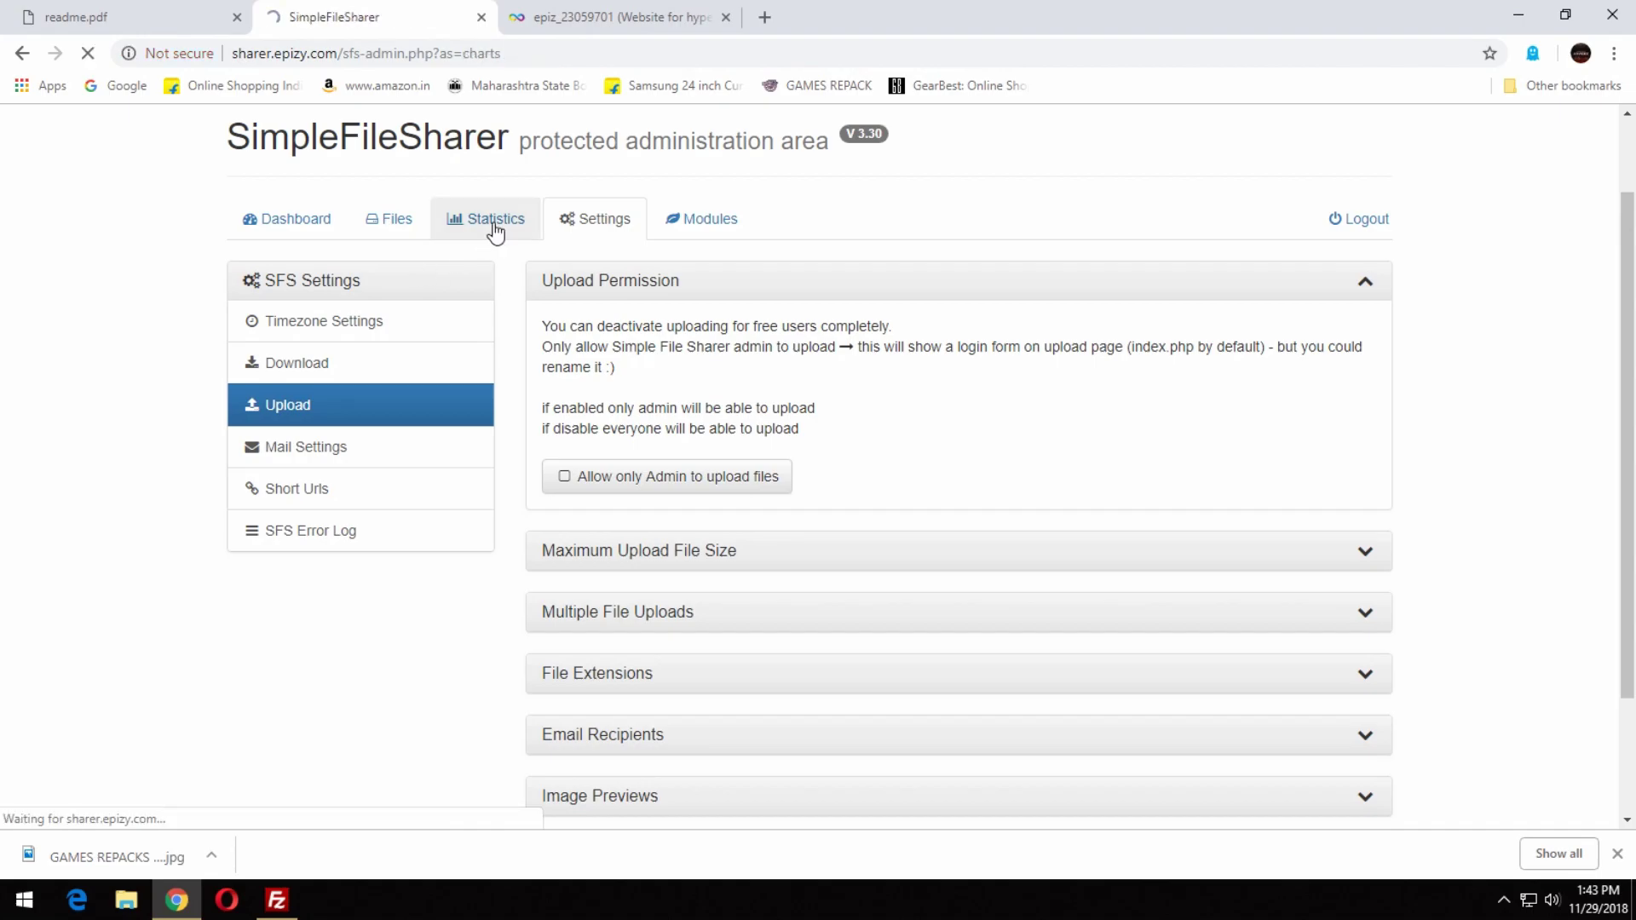
{"action": "left_click", "coordinate": [392, 321]}
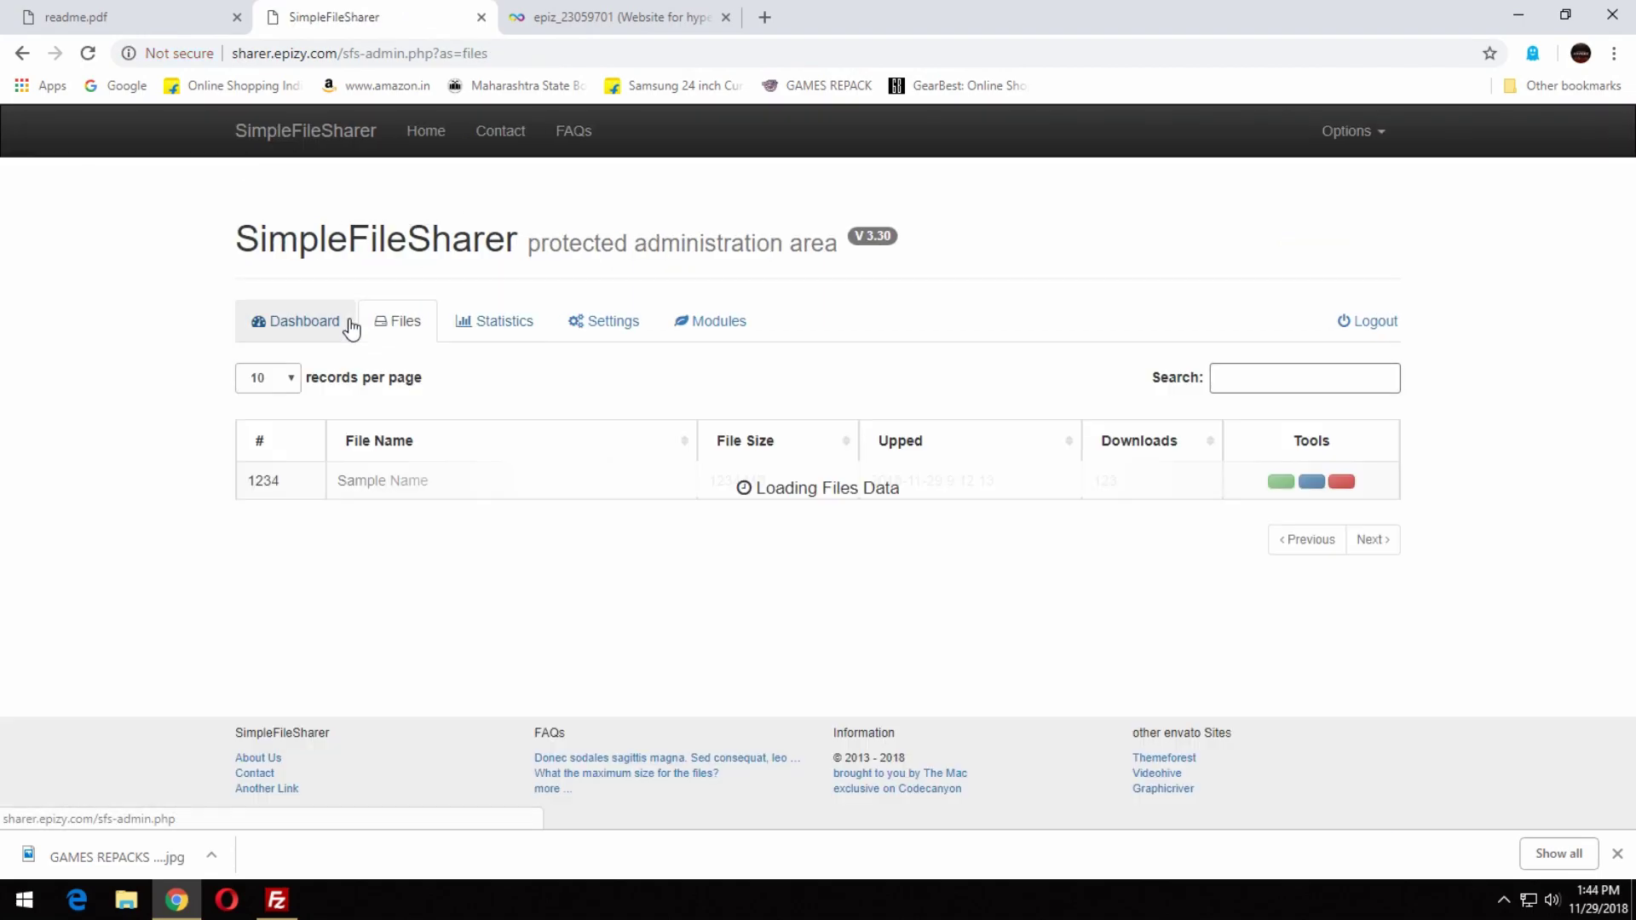
{"action": "left_click", "coordinate": [317, 327]}
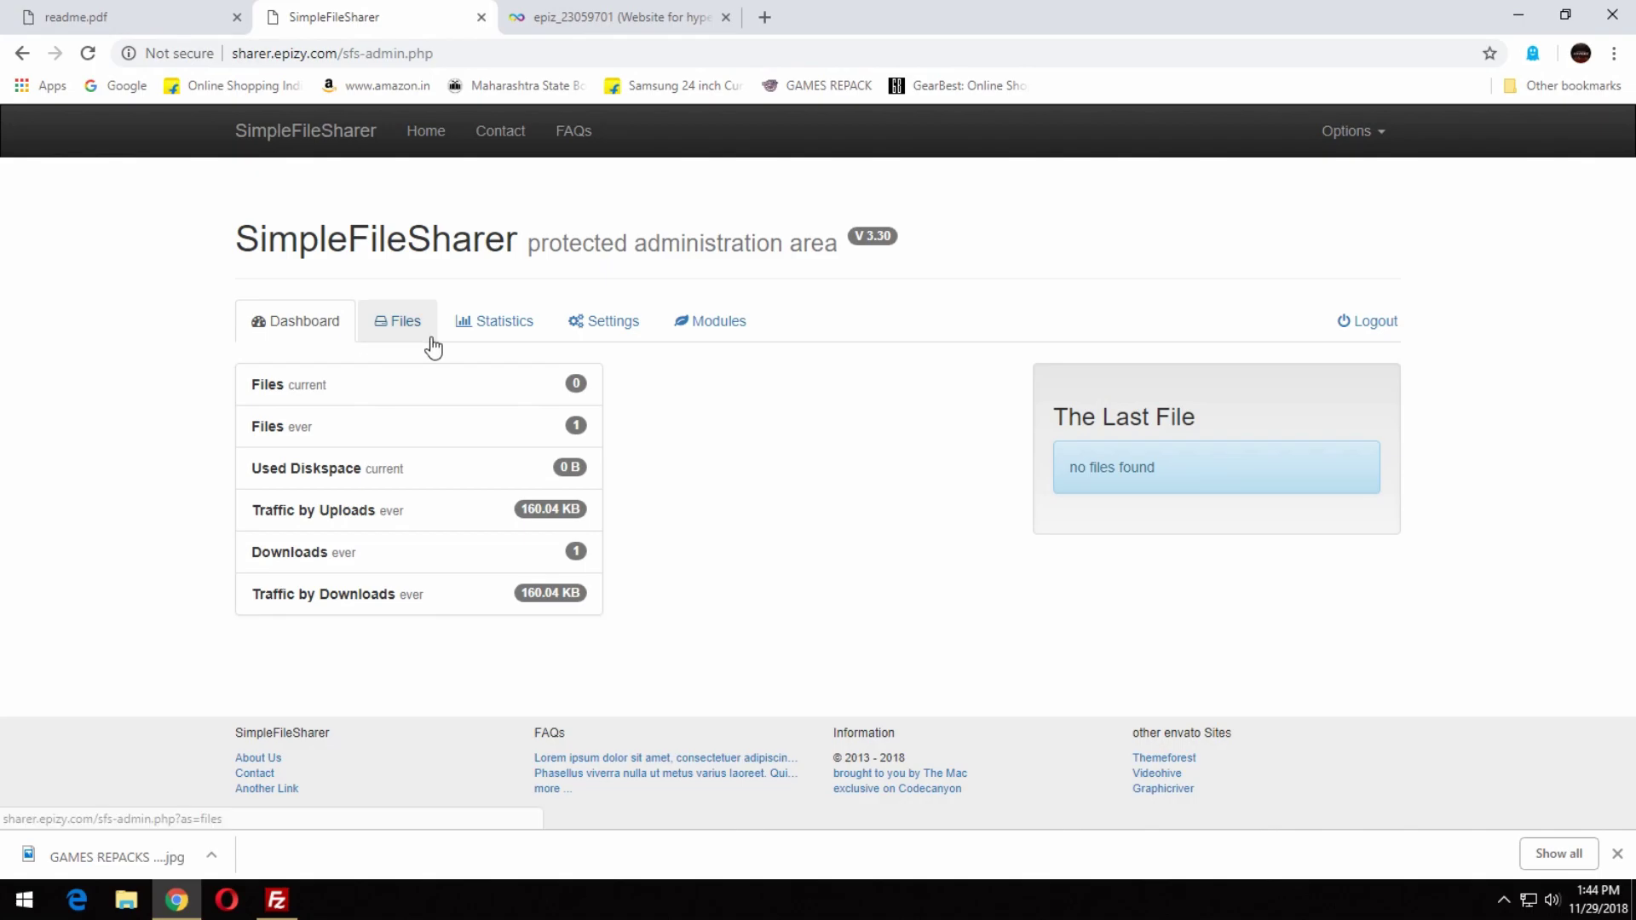
{"action": "left_click", "coordinate": [594, 332]}
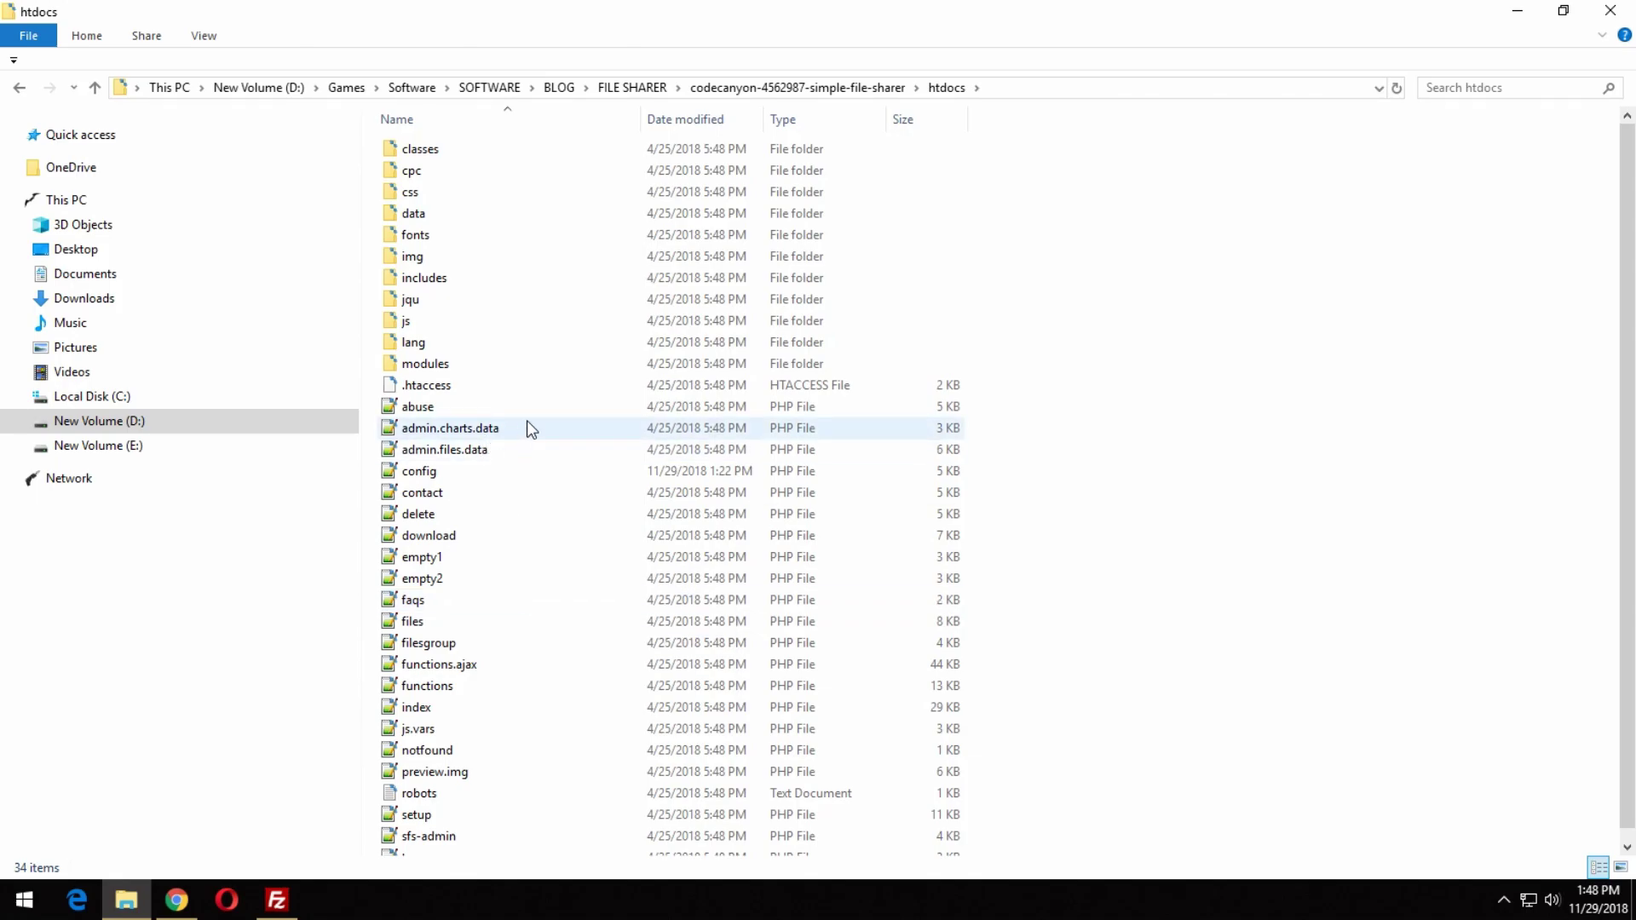
Open download.php in Notepad++ and scroll down to around line 130.
{"action": "double_click", "coordinate": [503, 535]}
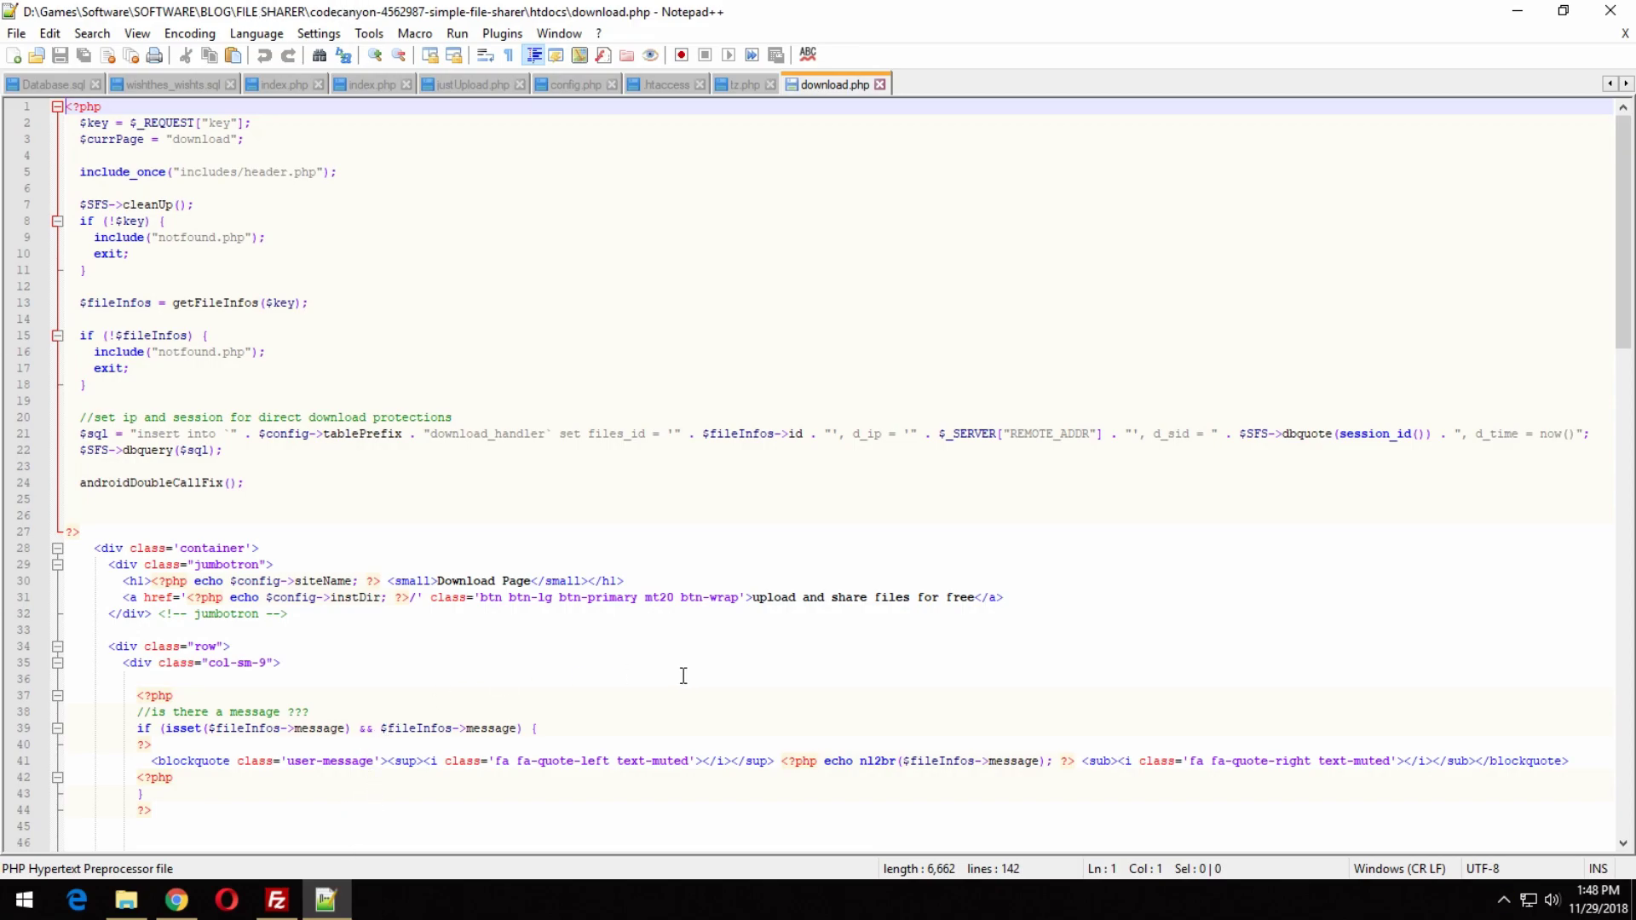
{"action": "scroll", "coordinate": [686, 675], "scroll_direction": "down", "scroll_amount": 2}
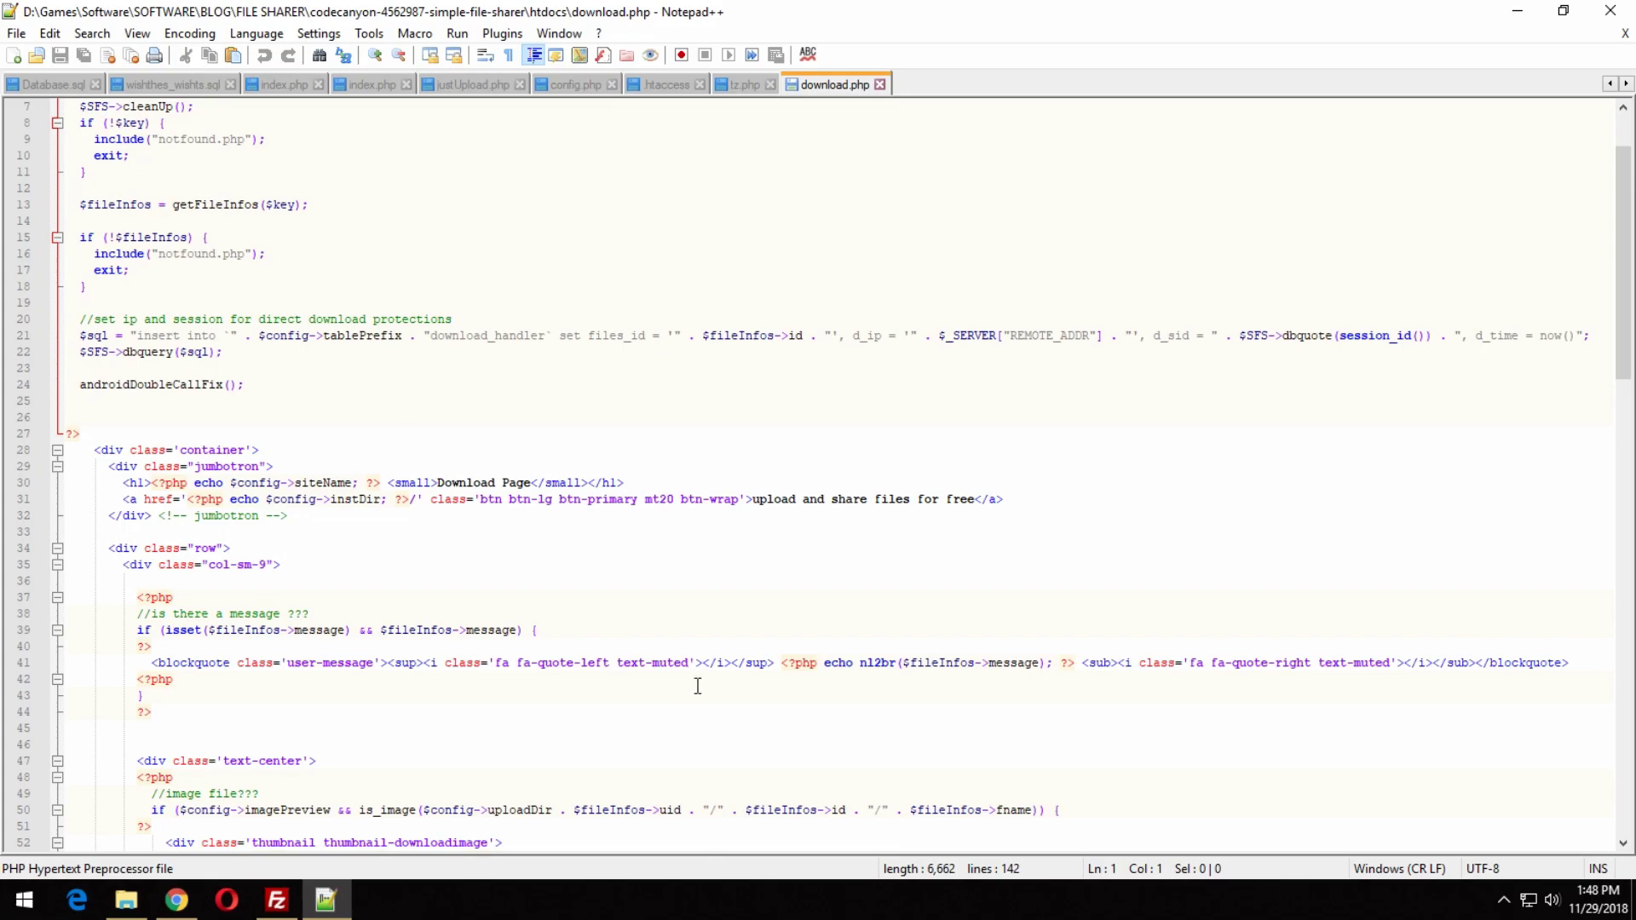
{"action": "scroll", "coordinate": [698, 690], "scroll_direction": "down", "scroll_amount": 5}
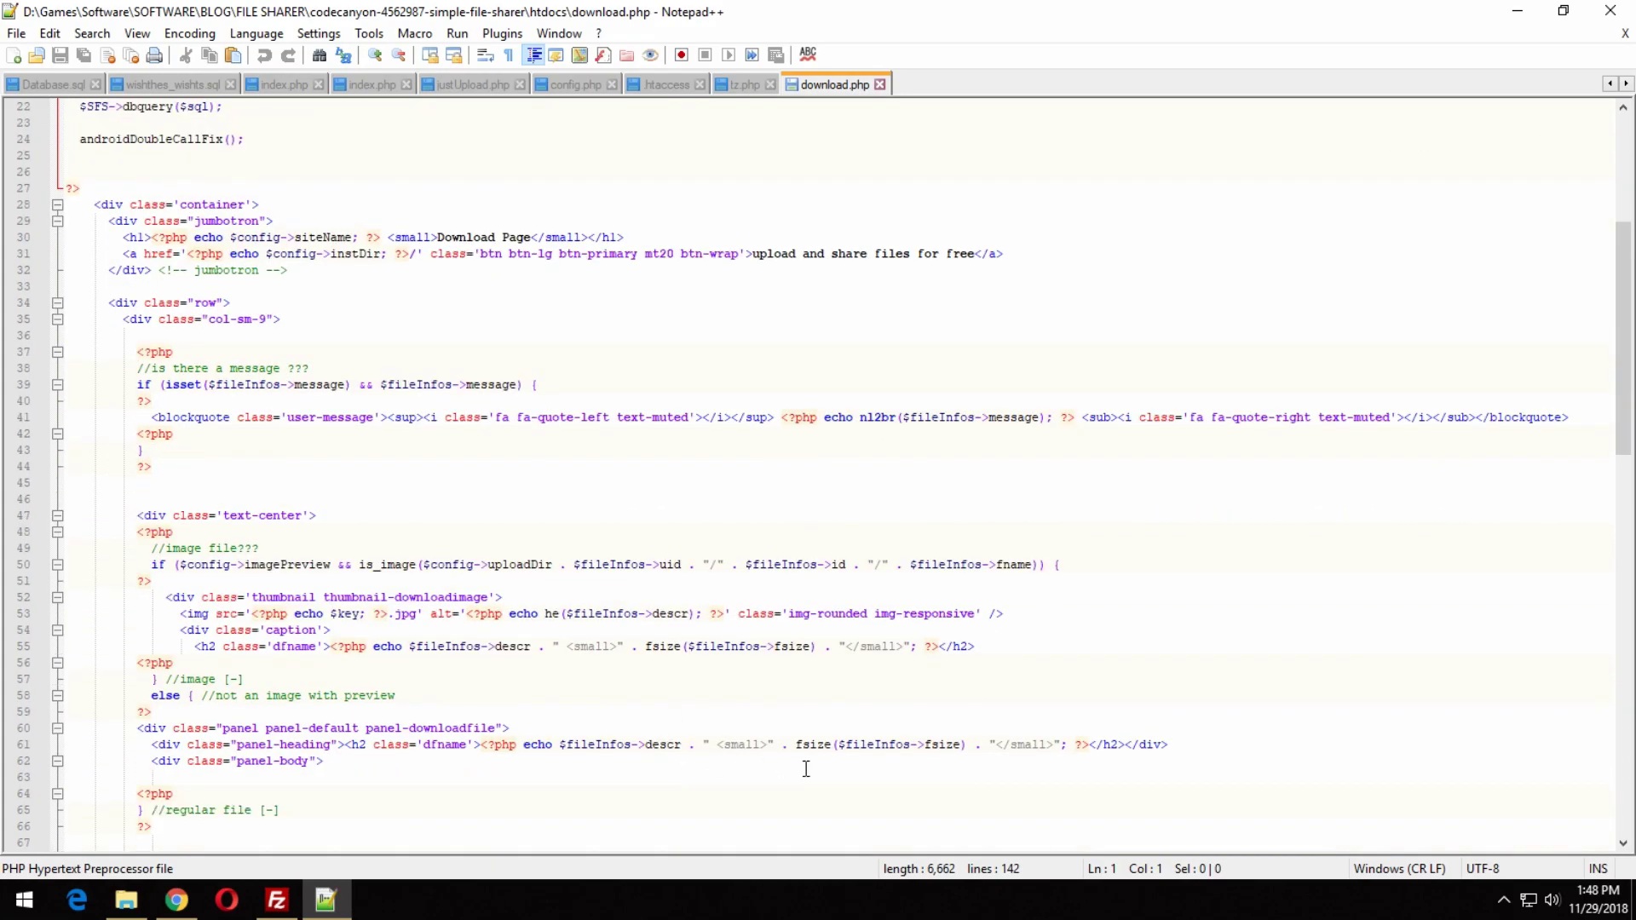
{"action": "scroll", "coordinate": [806, 768], "scroll_direction": "down", "scroll_amount": 4}
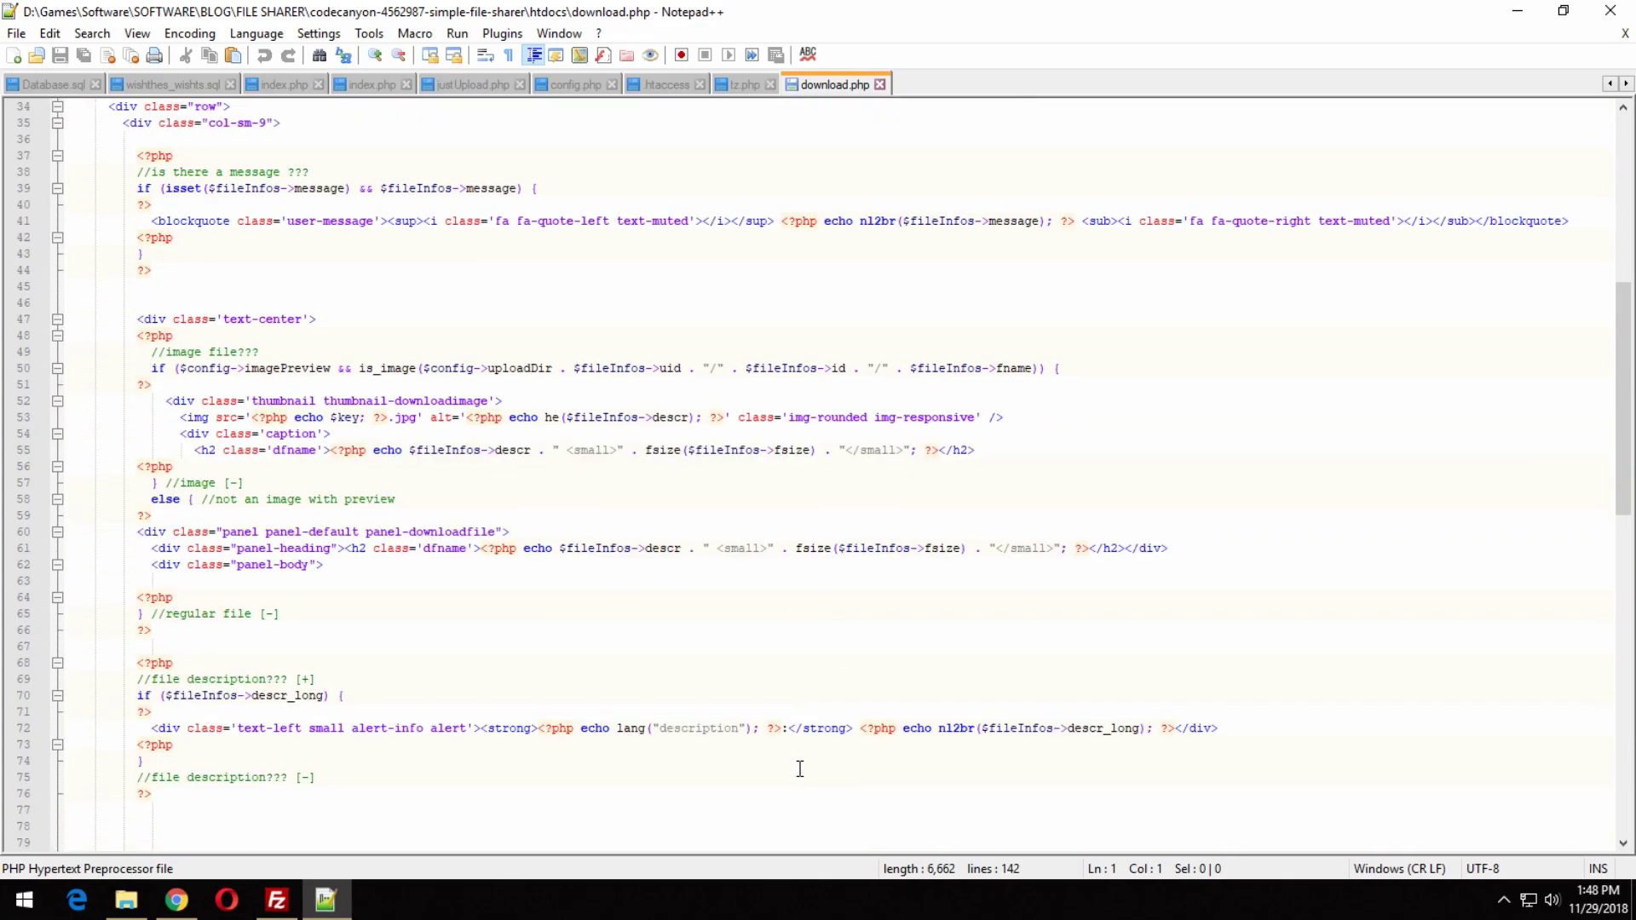
{"action": "scroll", "coordinate": [800, 768], "scroll_direction": "down", "scroll_amount": 2}
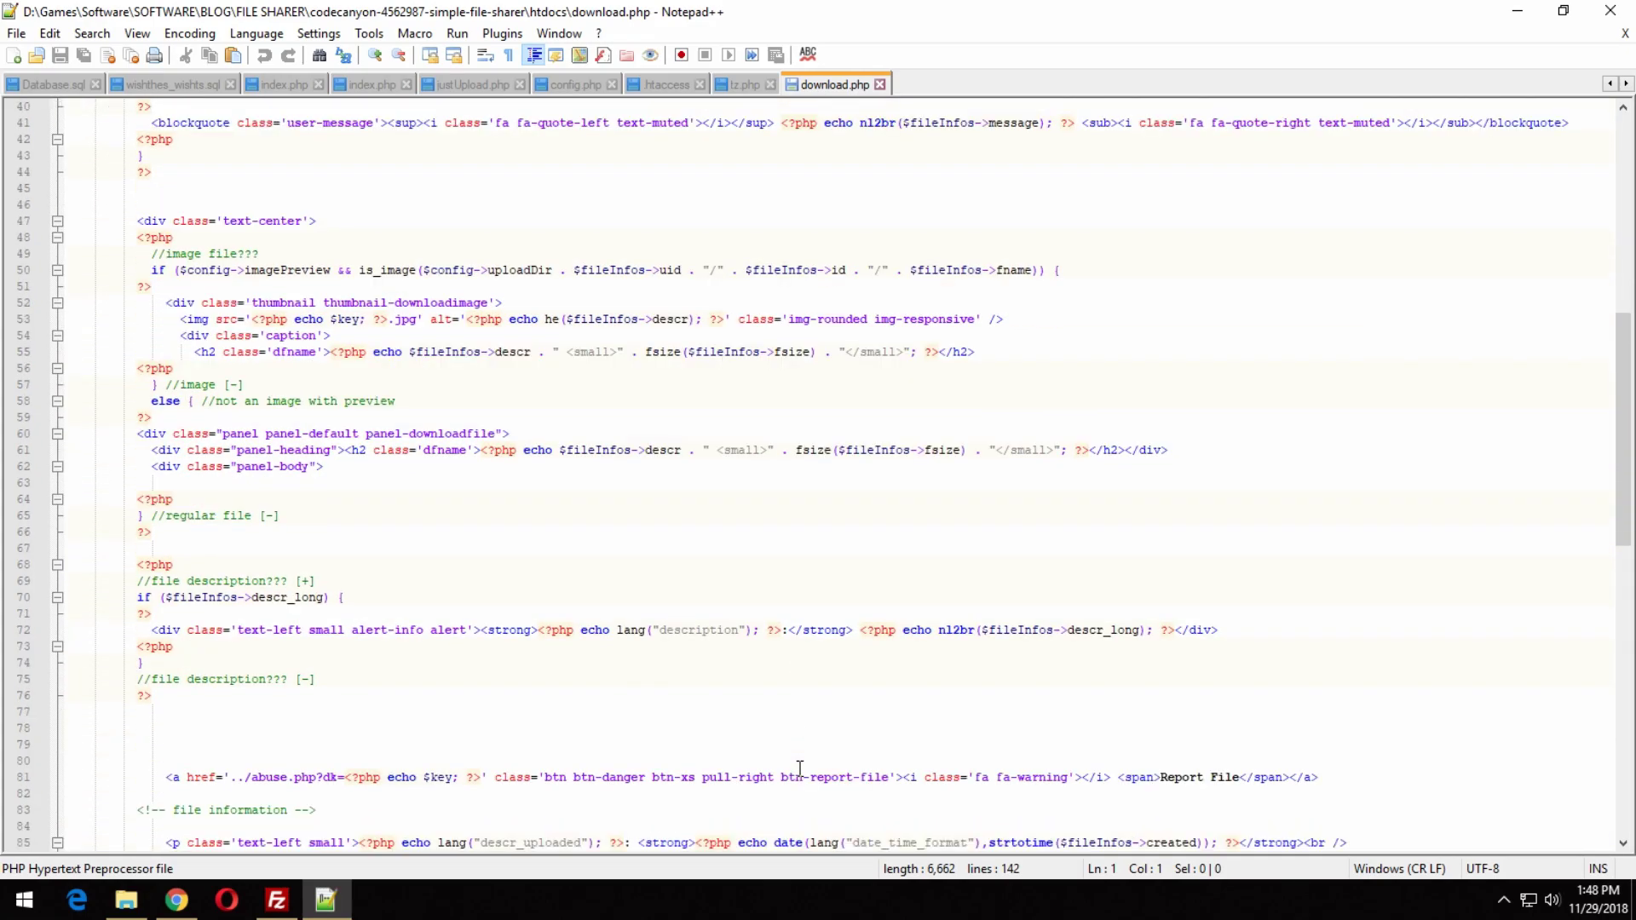
{"action": "scroll", "coordinate": [800, 769], "scroll_direction": "down", "scroll_amount": 3}
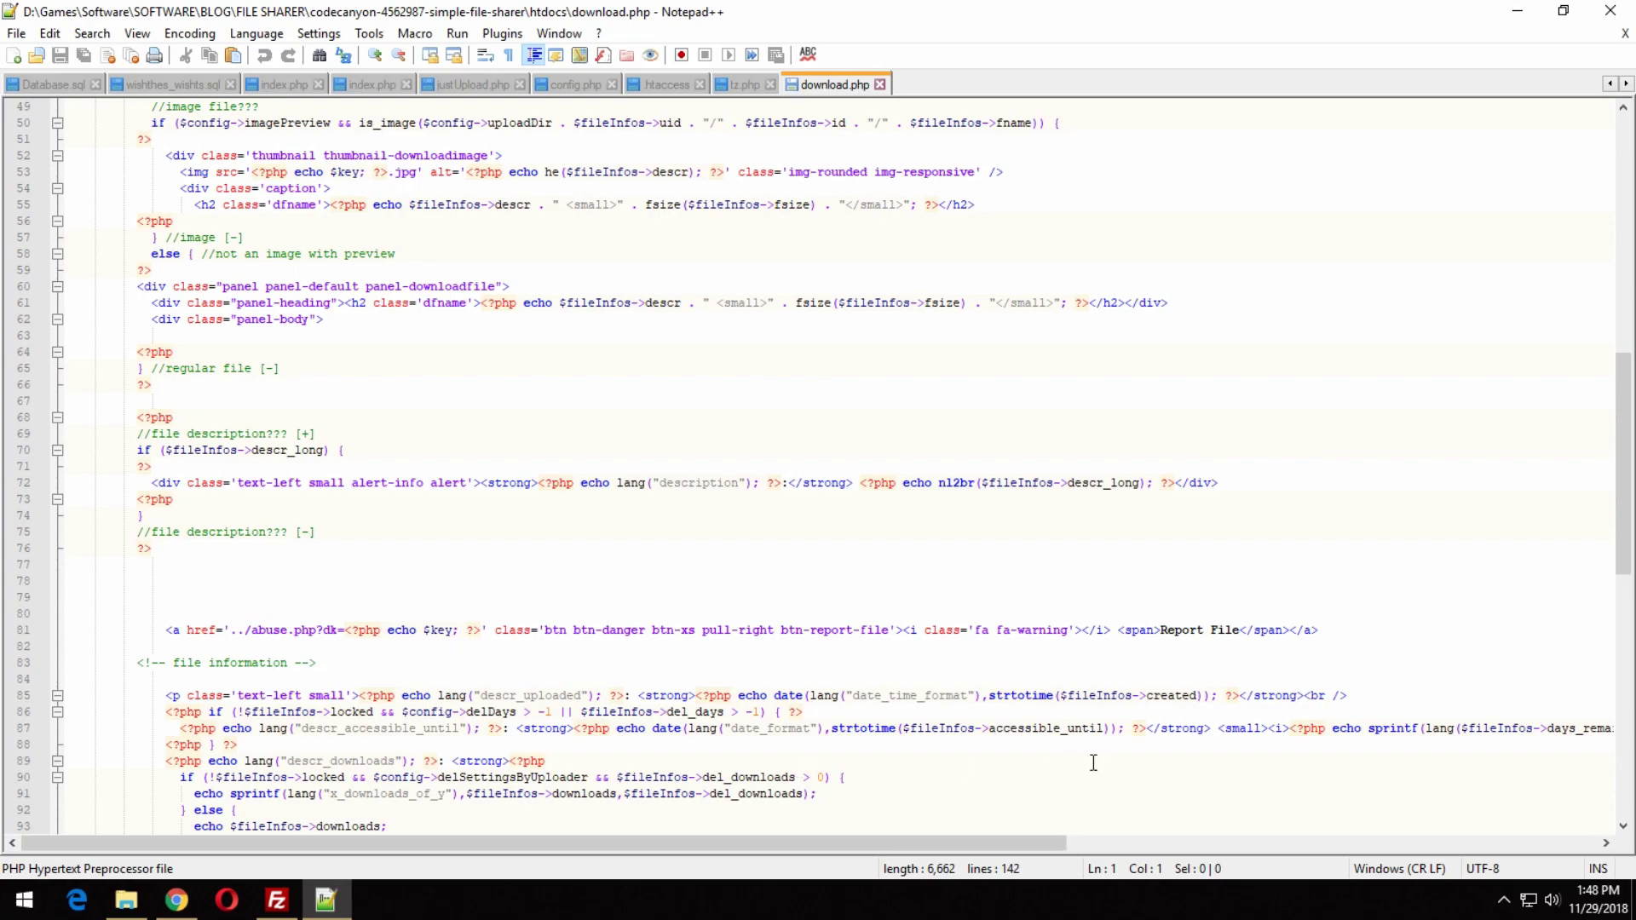
{"action": "scroll", "coordinate": [1194, 789], "scroll_direction": "down", "scroll_amount": 2}
{"action": "left_click_drag", "start_coordinate": [1634, 497], "coordinate": [1632, 750]}
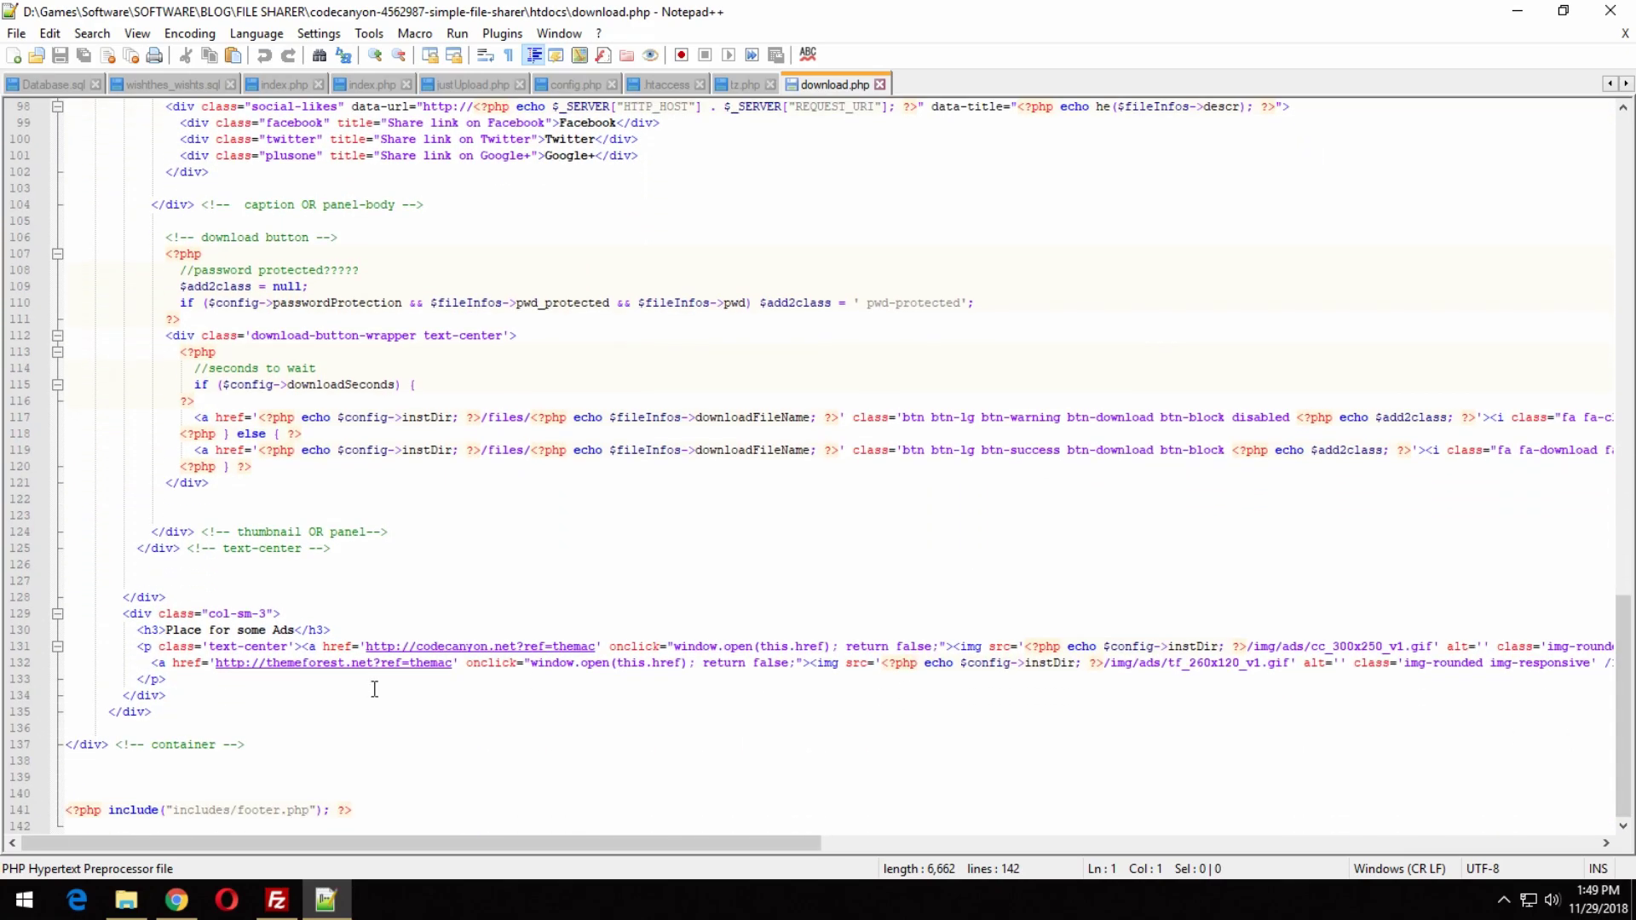
Place the caret at the end of the 'Place for some Ads' heading, then open the admin Modules page.
{"action": "left_click_drag", "start_coordinate": [199, 630], "coordinate": [297, 630]}
{"action": "left_click", "coordinate": [375, 631]}
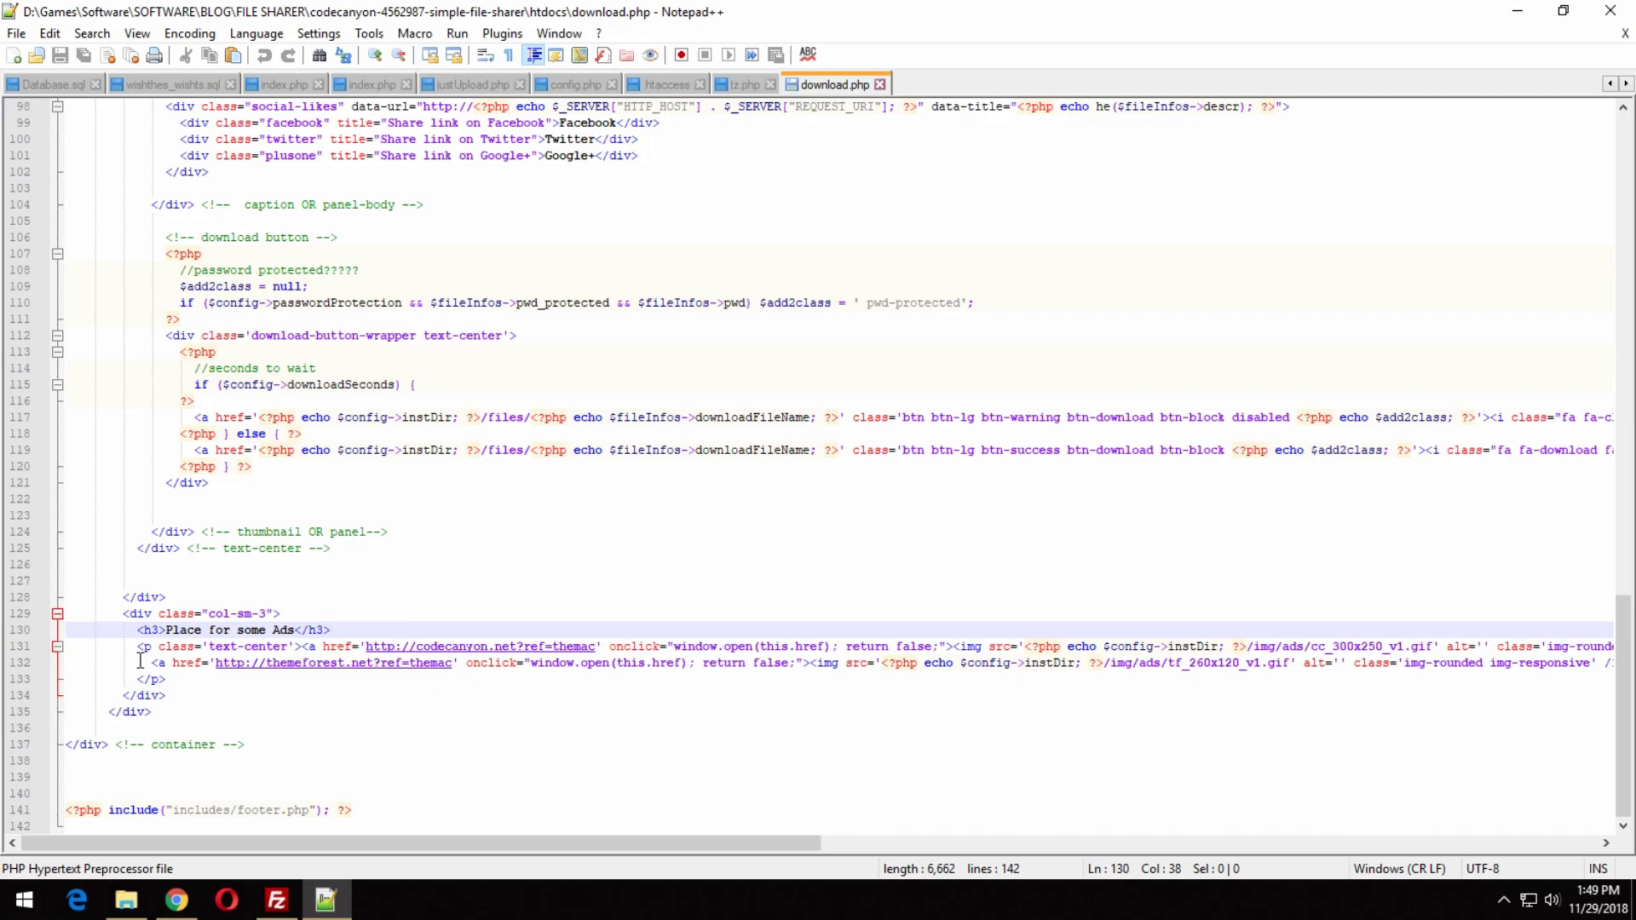
{"action": "key", "text": "alt+Tab"}
{"action": "left_click", "coordinate": [720, 330]}
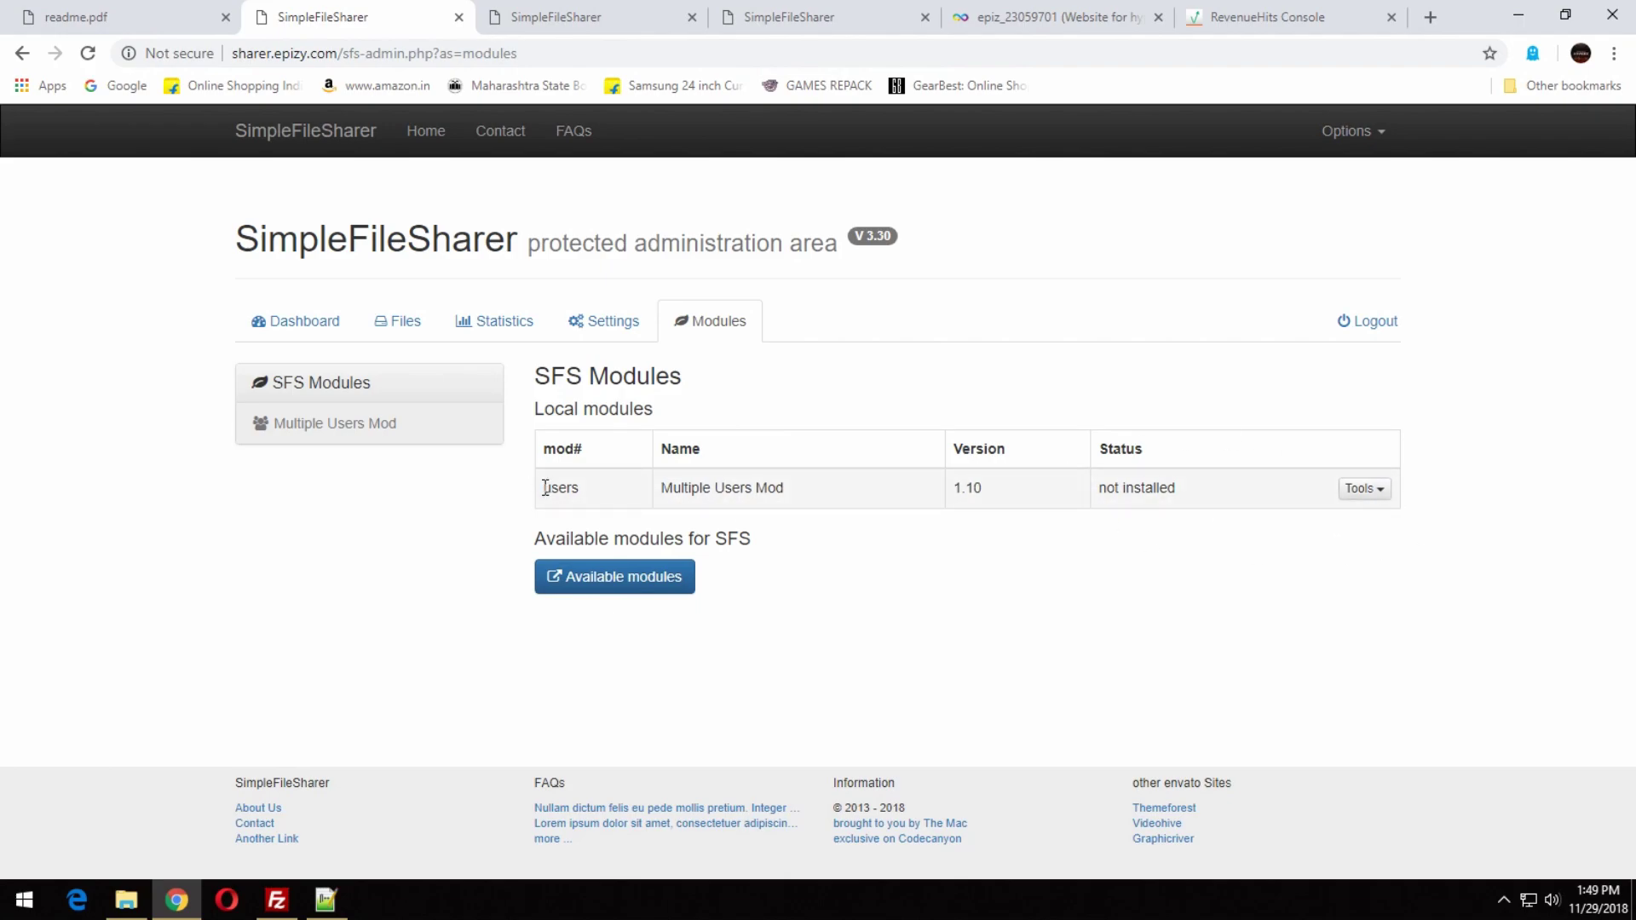
Read through the Multiple Users Mod manual.
{"action": "left_click_drag", "start_coordinate": [546, 487], "coordinate": [1412, 501]}
{"action": "left_click", "coordinate": [1412, 501]}
{"action": "left_click", "coordinate": [1363, 490]}
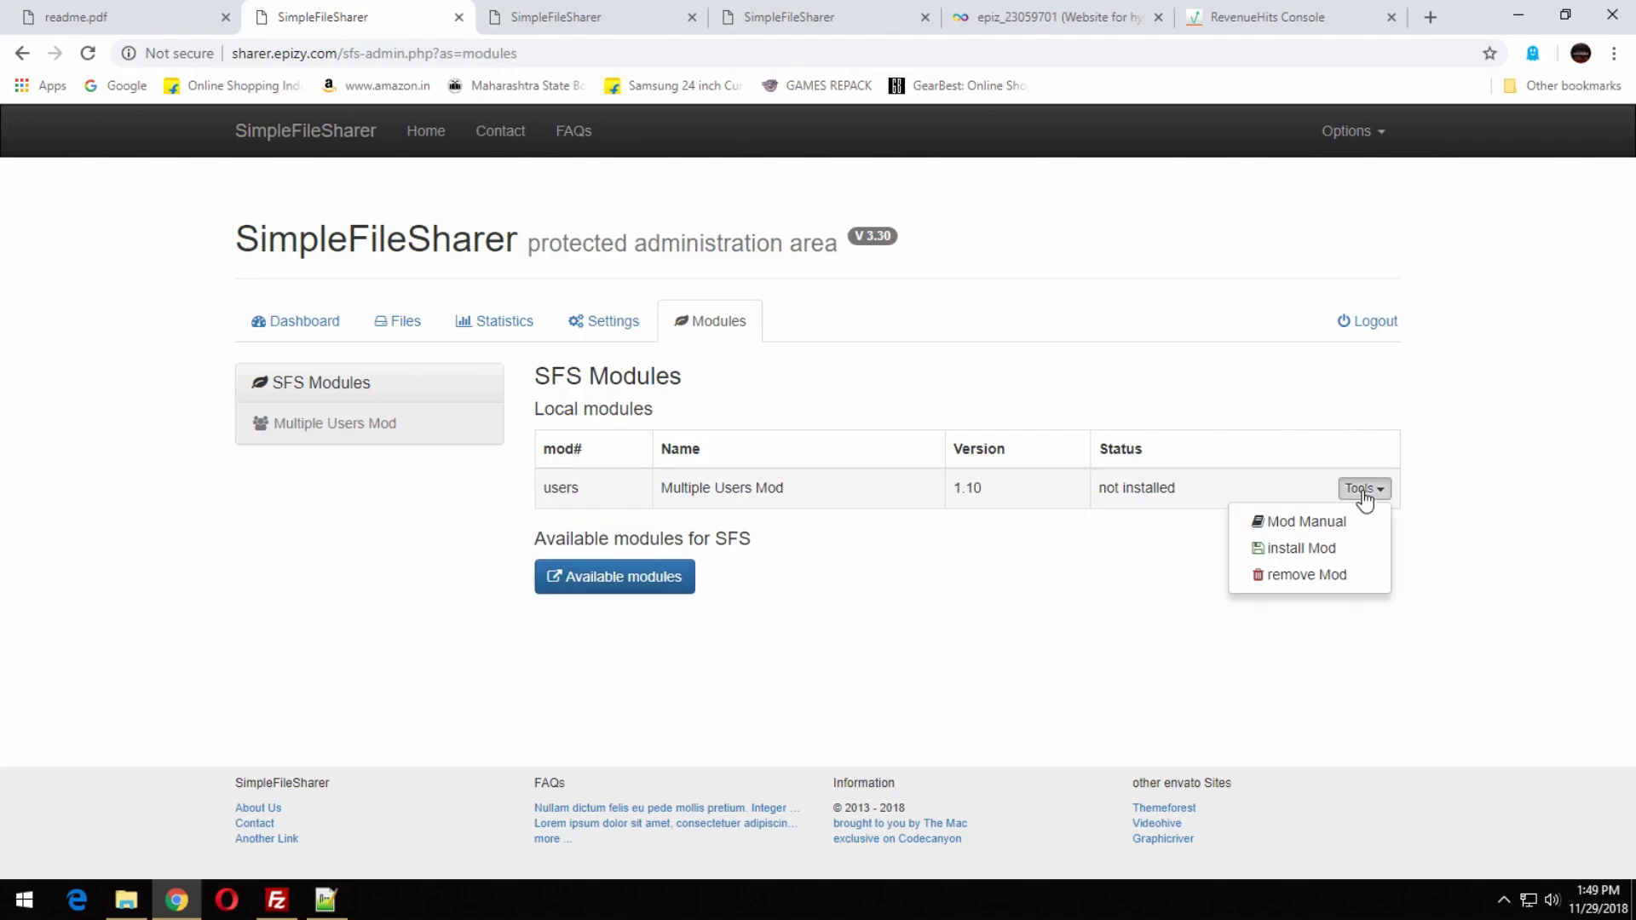
{"action": "left_click", "coordinate": [1328, 528]}
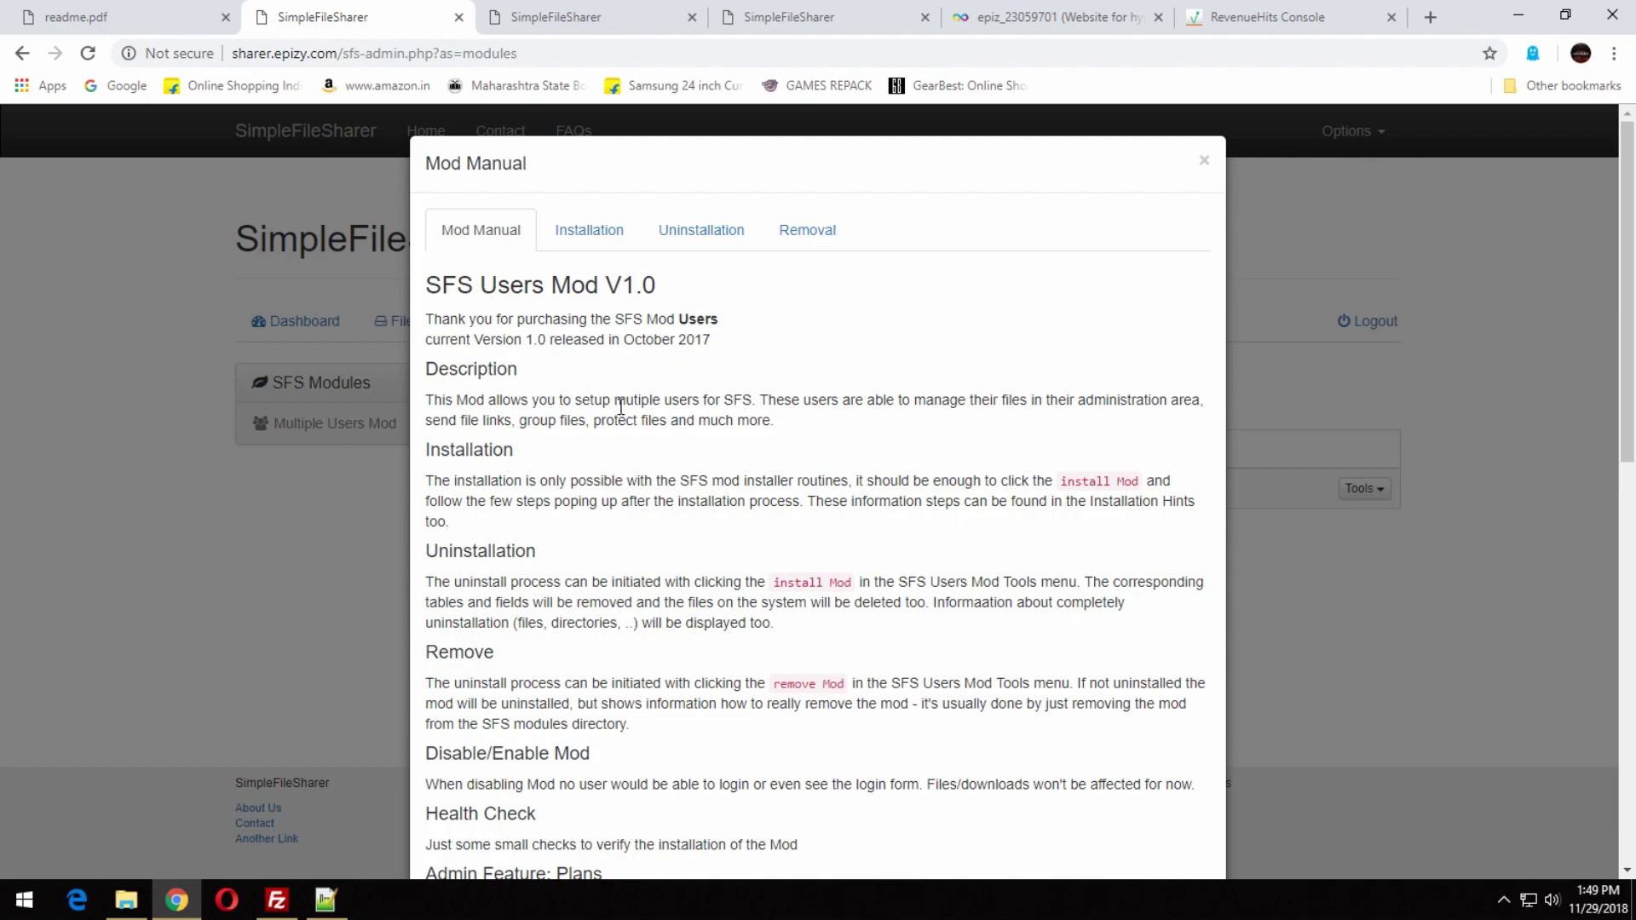
{"action": "left_click_drag", "start_coordinate": [615, 400], "coordinate": [755, 401]}
{"action": "left_click", "coordinate": [832, 423]}
{"action": "scroll", "coordinate": [1022, 502], "scroll_direction": "down", "scroll_amount": 2}
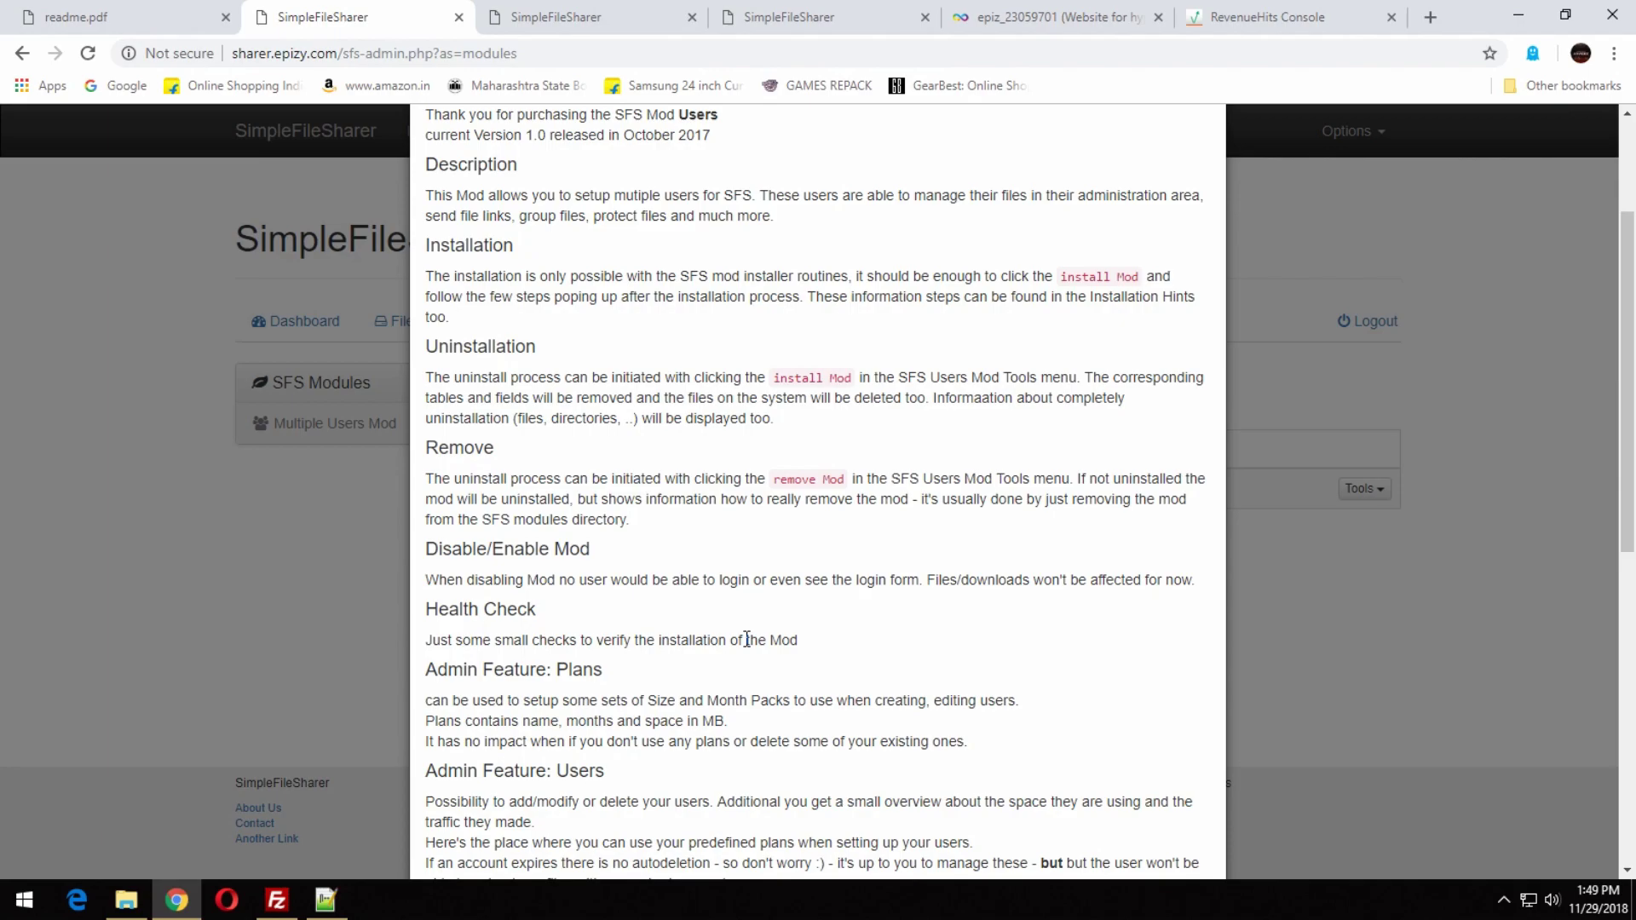
{"action": "scroll", "coordinate": [746, 639], "scroll_direction": "down", "scroll_amount": 6}
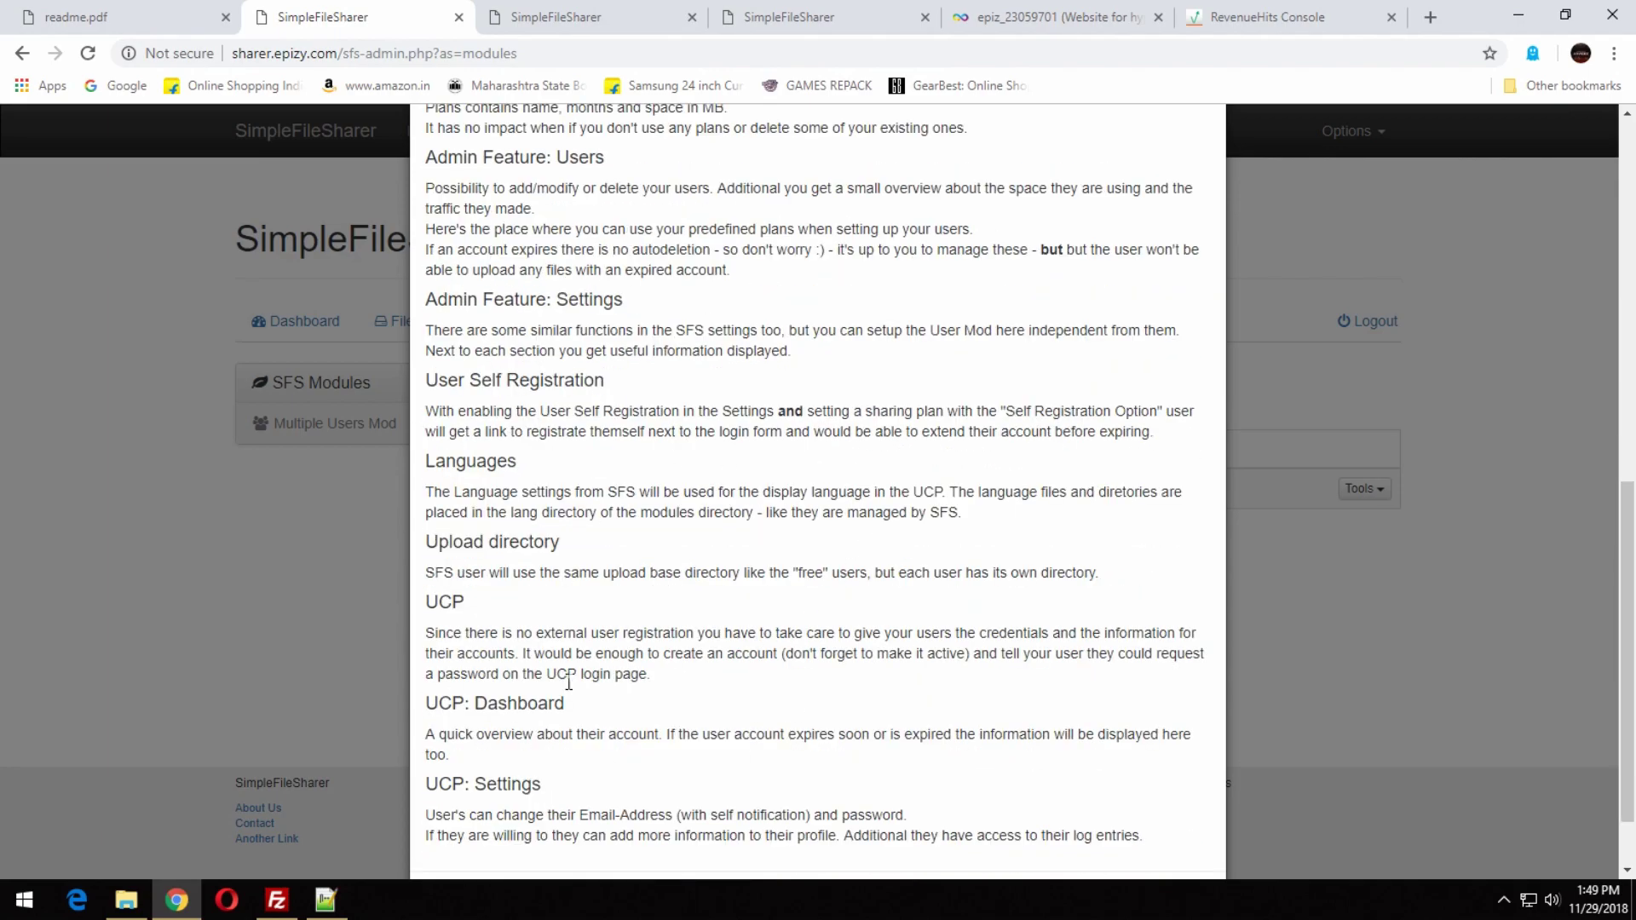
{"action": "scroll", "coordinate": [555, 633], "scroll_direction": "down", "scroll_amount": 1}
{"action": "left_click", "coordinate": [1189, 810]}
Install the Multiple Users Mod and review its .htaccess and header.php instructions.
{"action": "left_click", "coordinate": [1365, 489]}
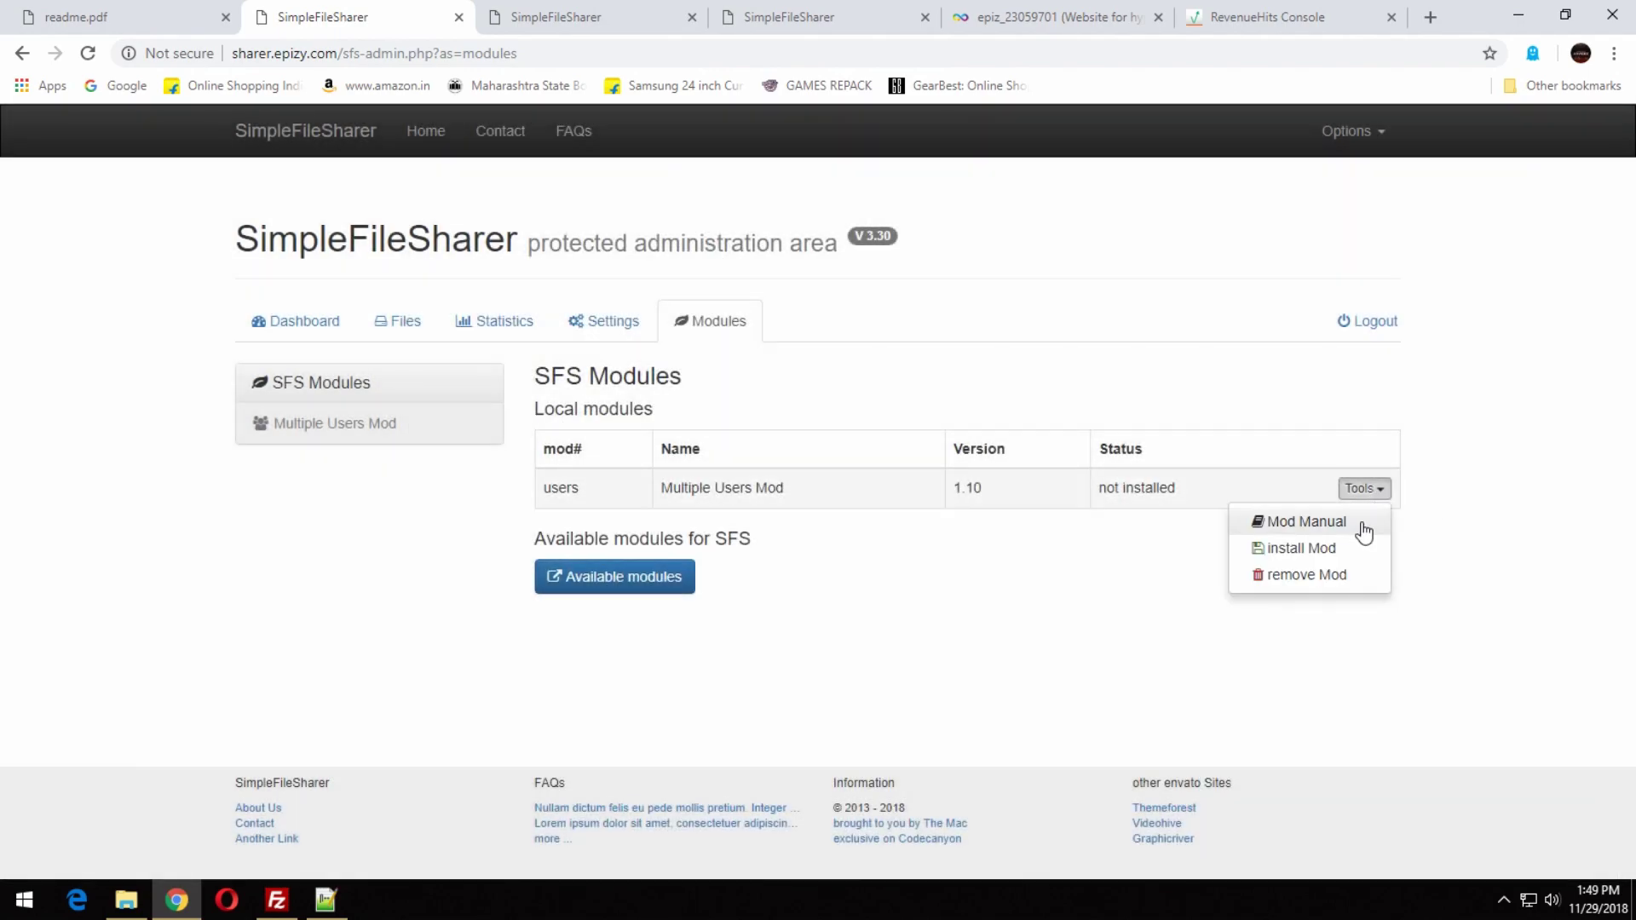
{"action": "left_click", "coordinate": [1339, 549]}
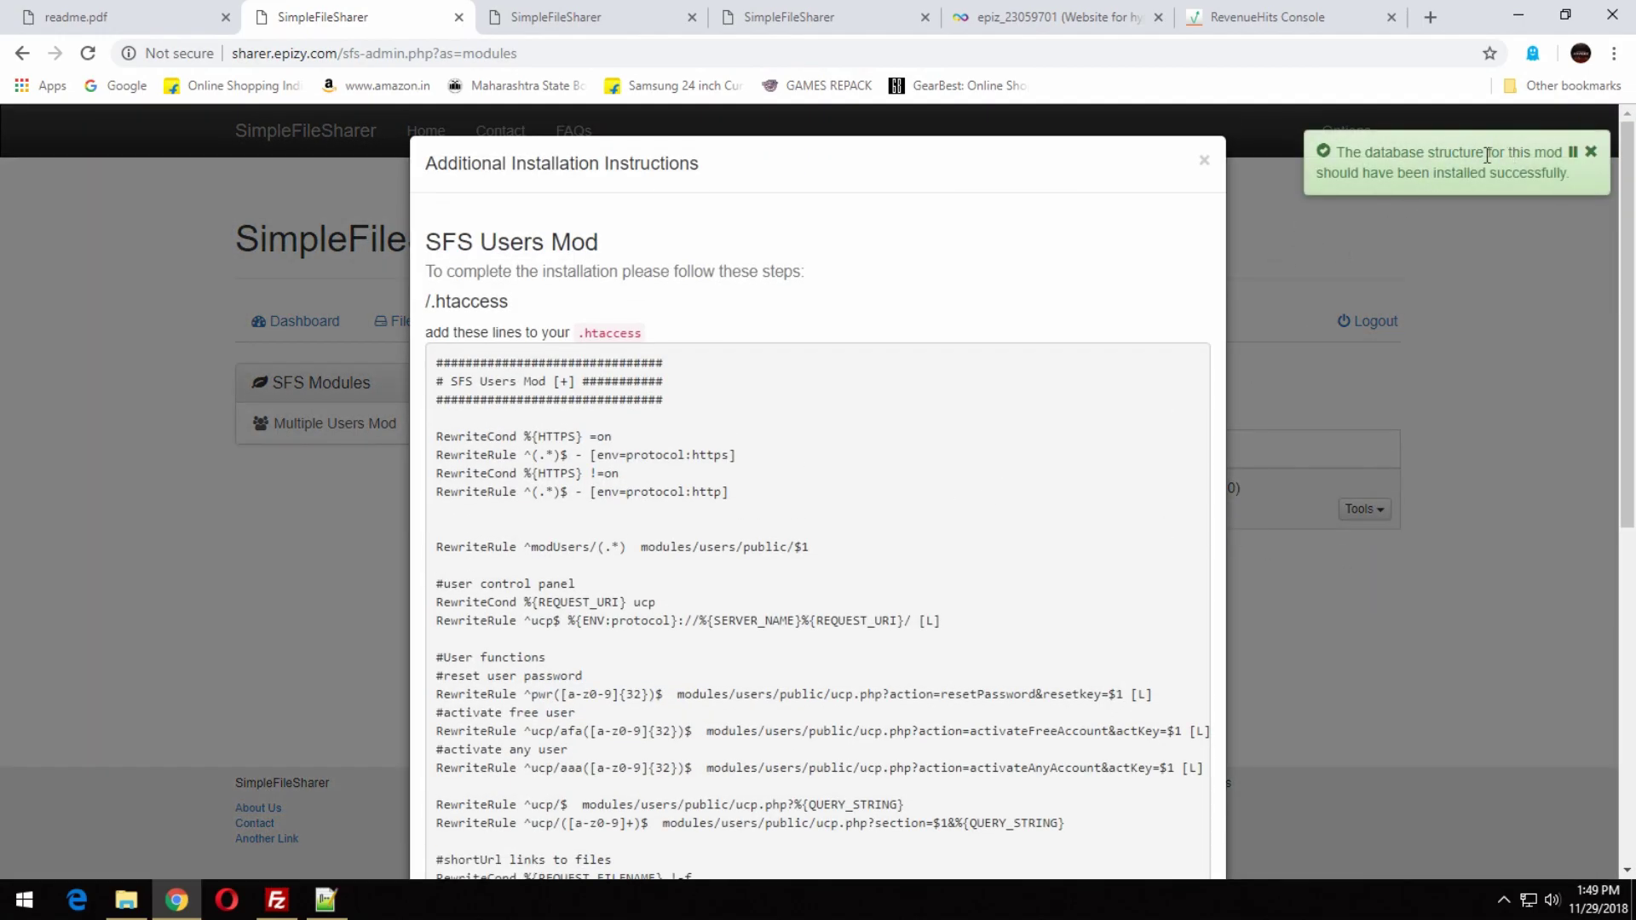
{"action": "scroll", "coordinate": [740, 593], "scroll_direction": "down", "scroll_amount": 7}
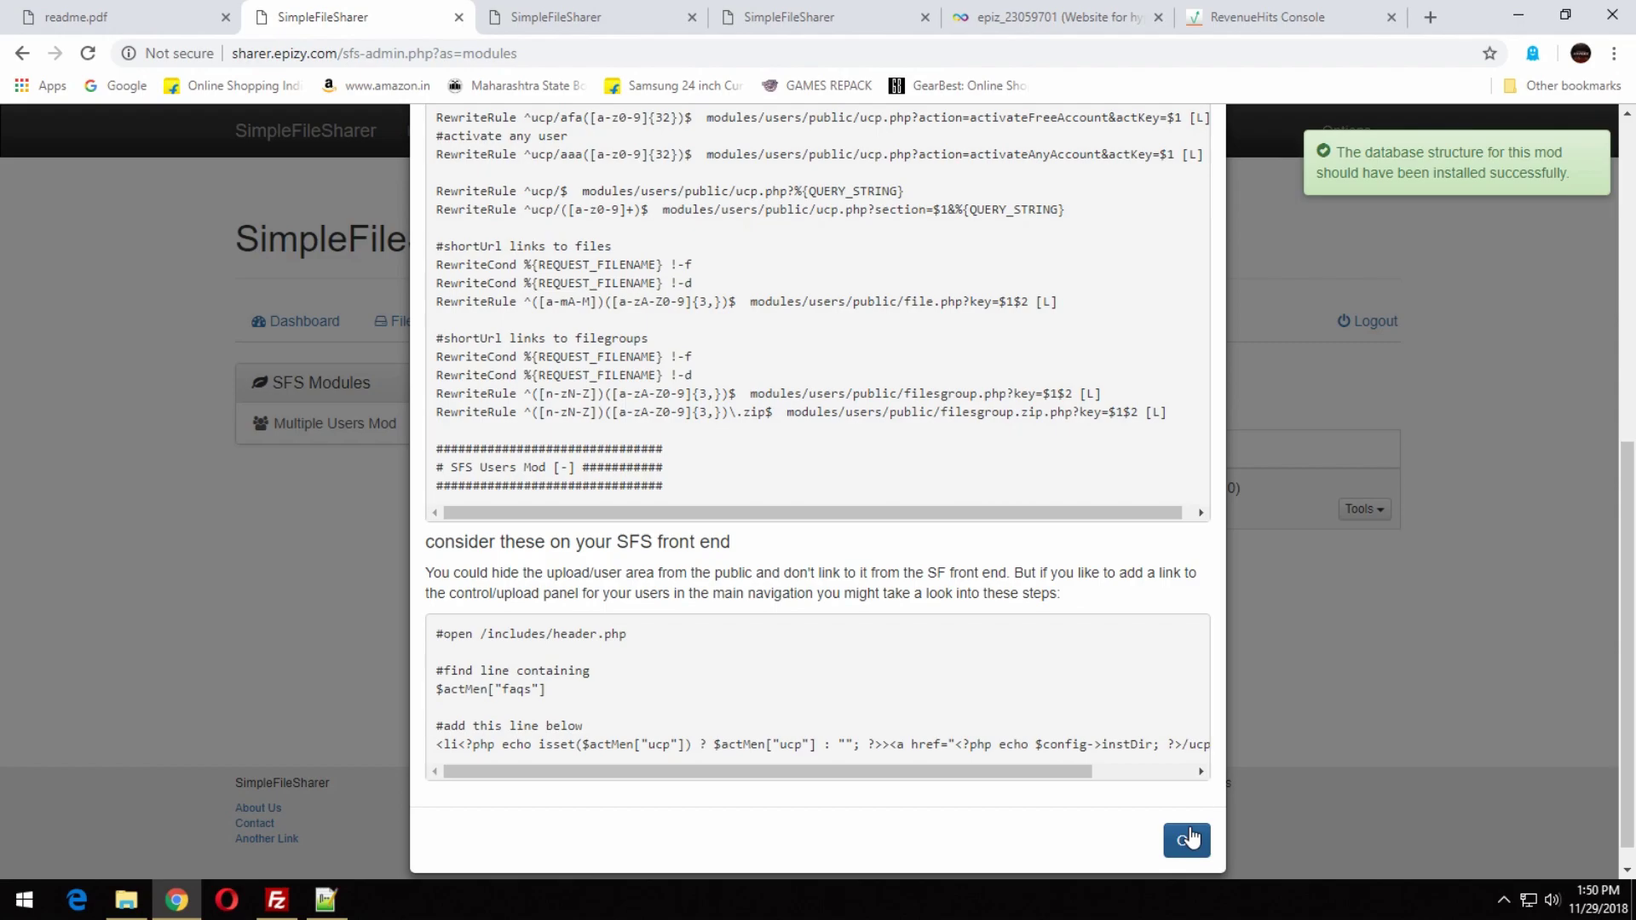
{"action": "left_click", "coordinate": [1191, 838]}
{"action": "left_click", "coordinate": [1266, 18]}
{"action": "left_click", "coordinate": [1157, 17]}
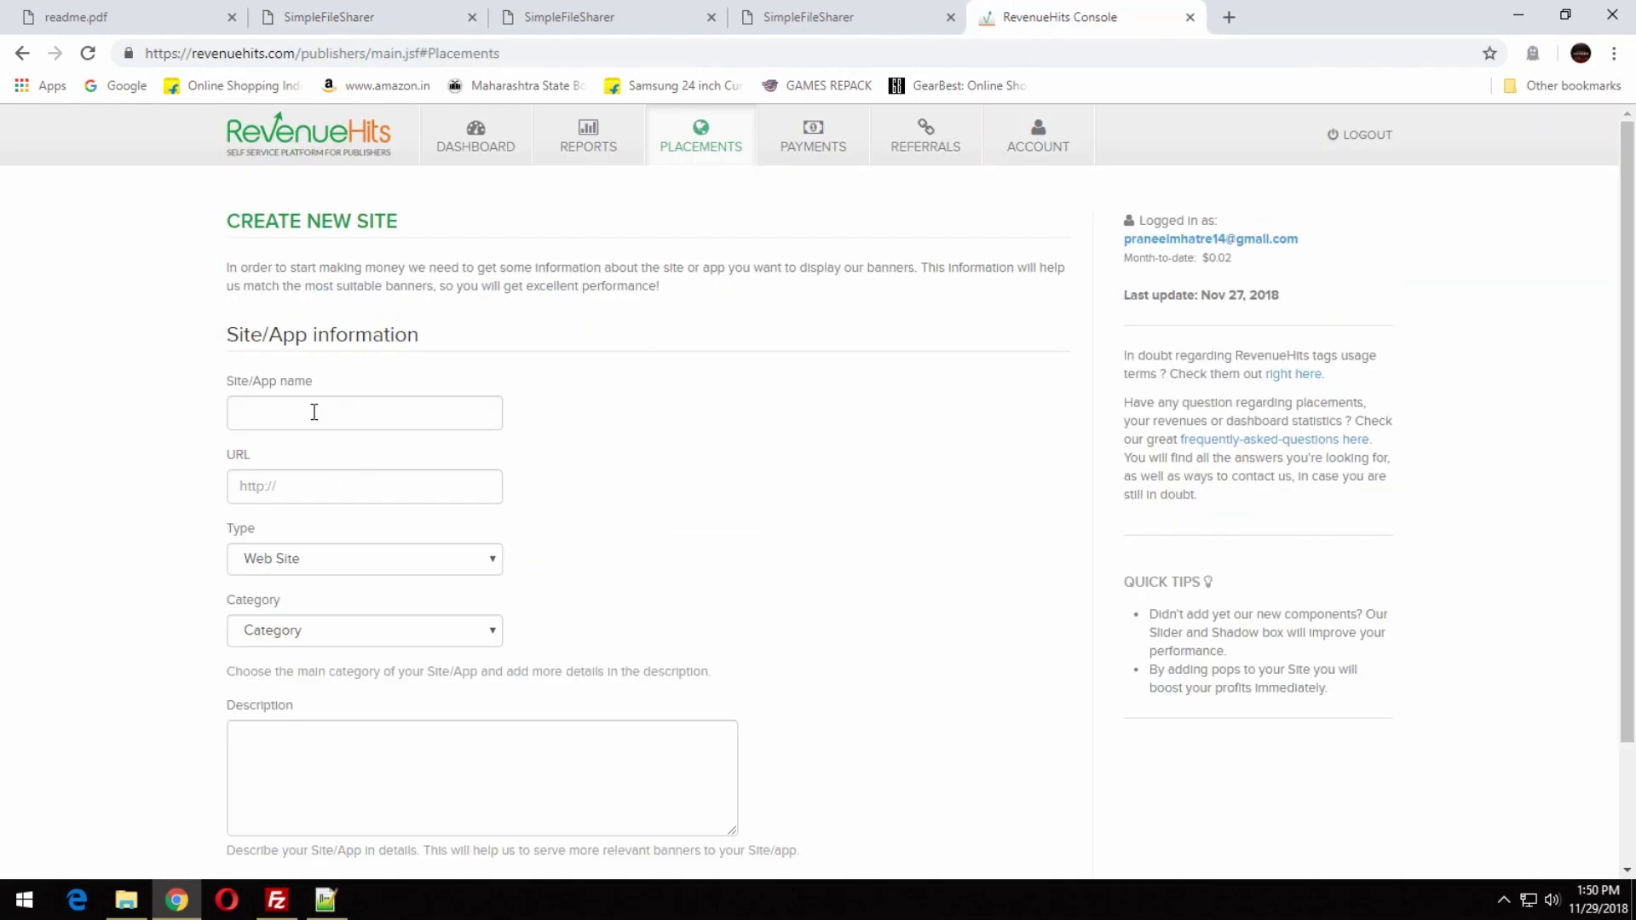
{"action": "left_click", "coordinate": [322, 498]}
{"action": "type", "text": "http://sharer.epizy.com"}
{"action": "left_click", "coordinate": [307, 404]}
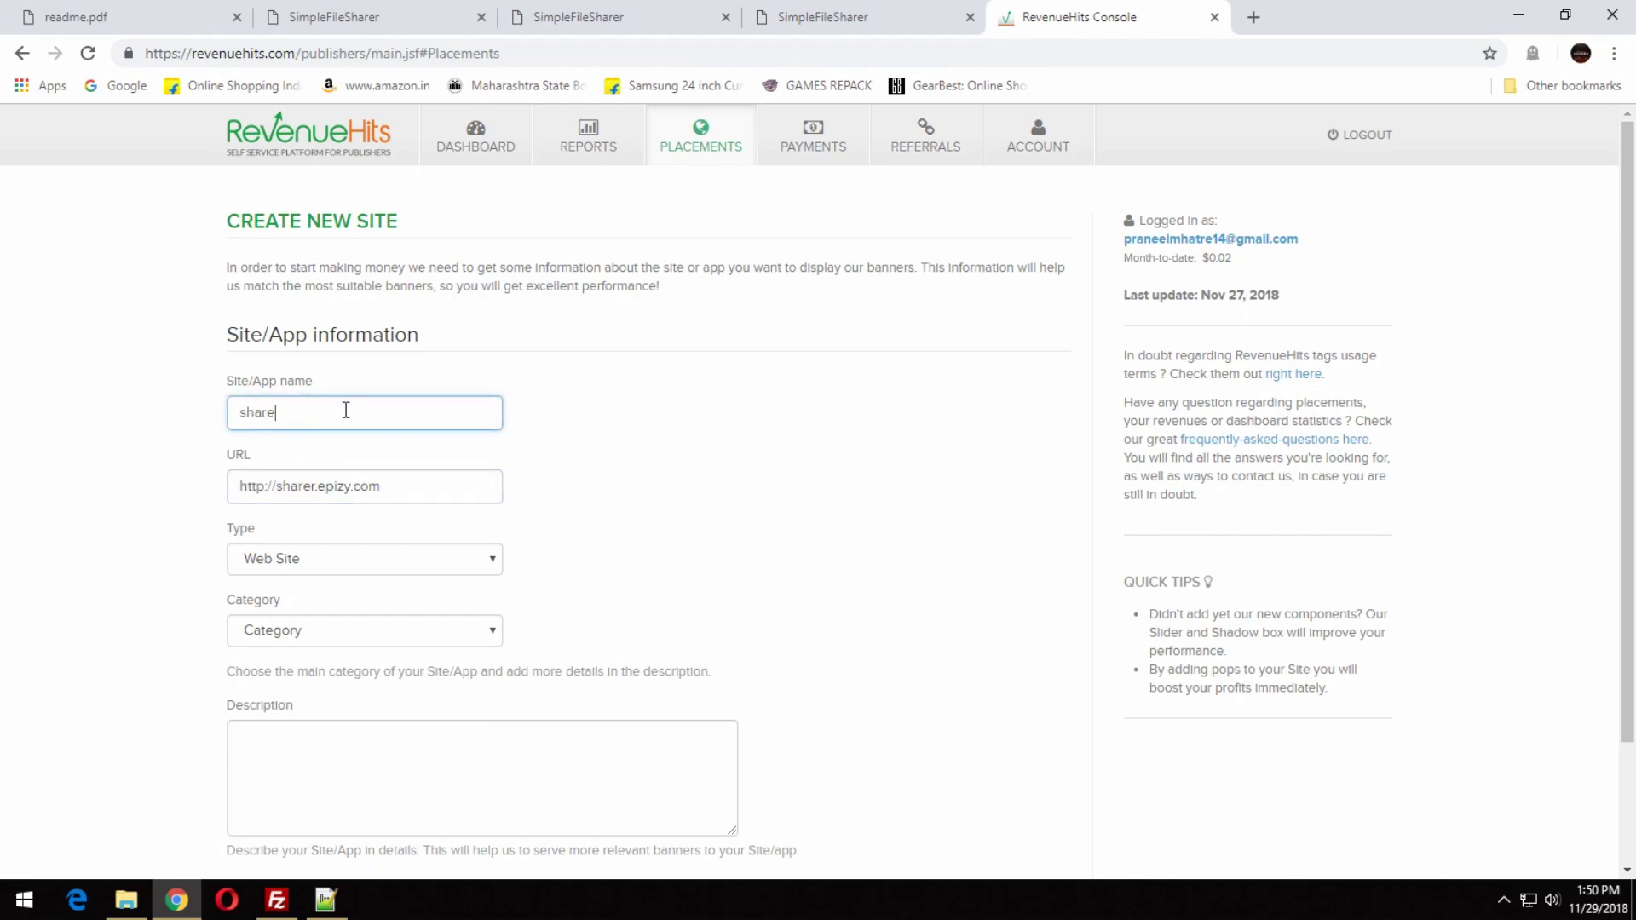
Copy the name sharer into the Description field and save the new site.
{"action": "scroll", "coordinate": [322, 641], "scroll_direction": "down", "scroll_amount": 2}
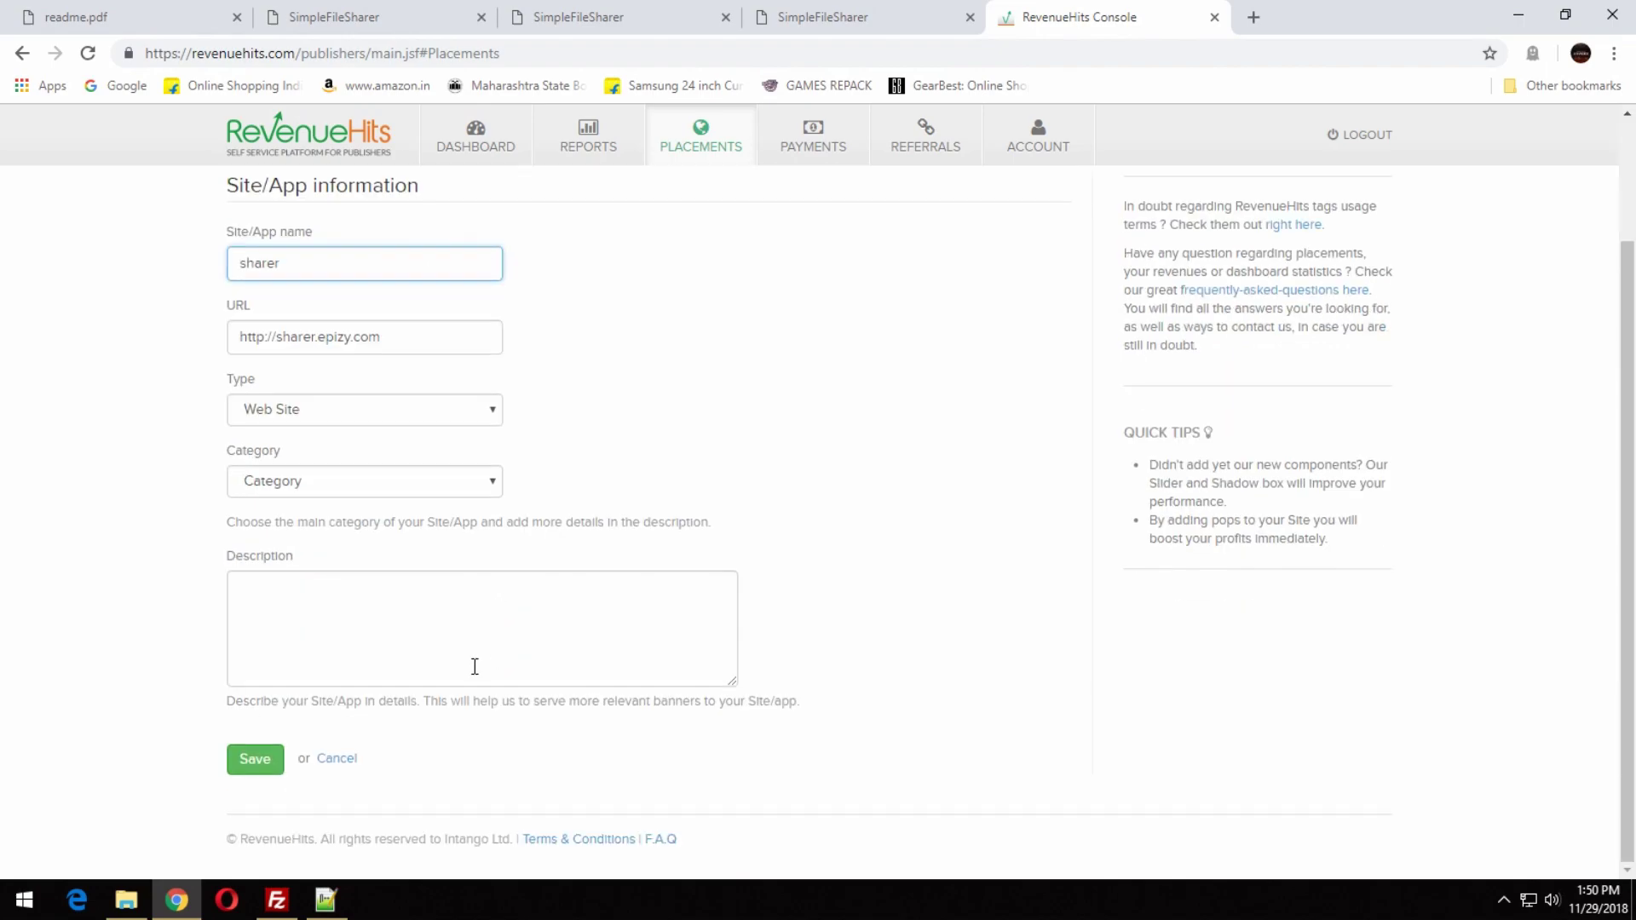
{"action": "left_click", "coordinate": [267, 576]}
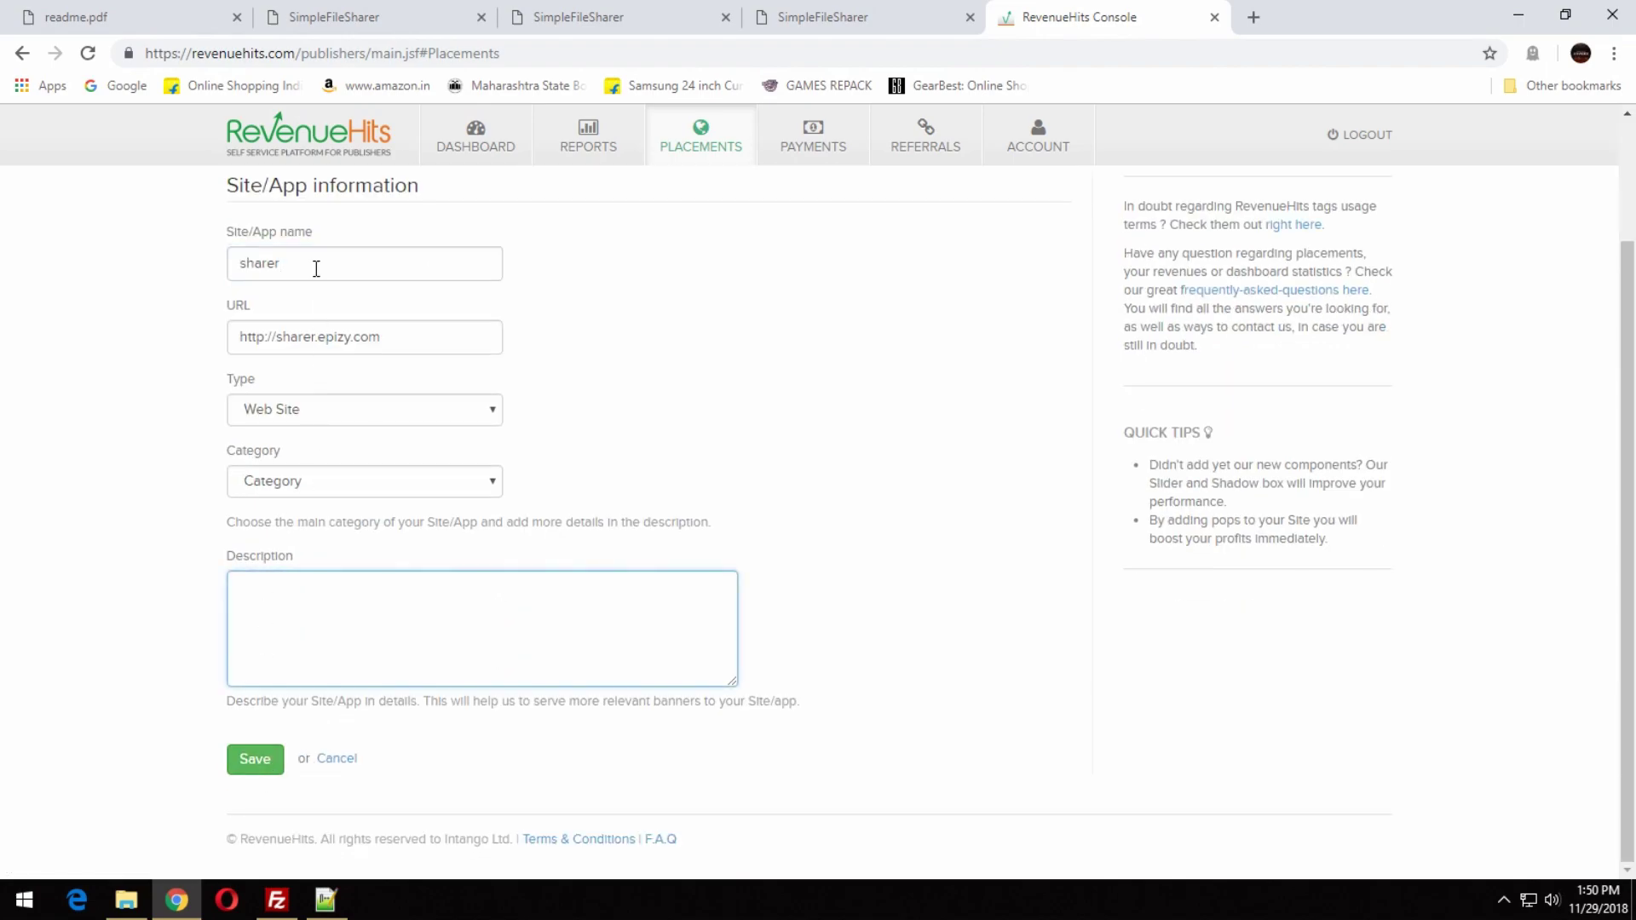
{"action": "double_click", "coordinate": [316, 269]}
{"action": "key", "text": "ctrl+c"}
{"action": "left_click", "coordinate": [255, 588]}
{"action": "key", "text": "ctrl+v"}
{"action": "left_click", "coordinate": [264, 759]}
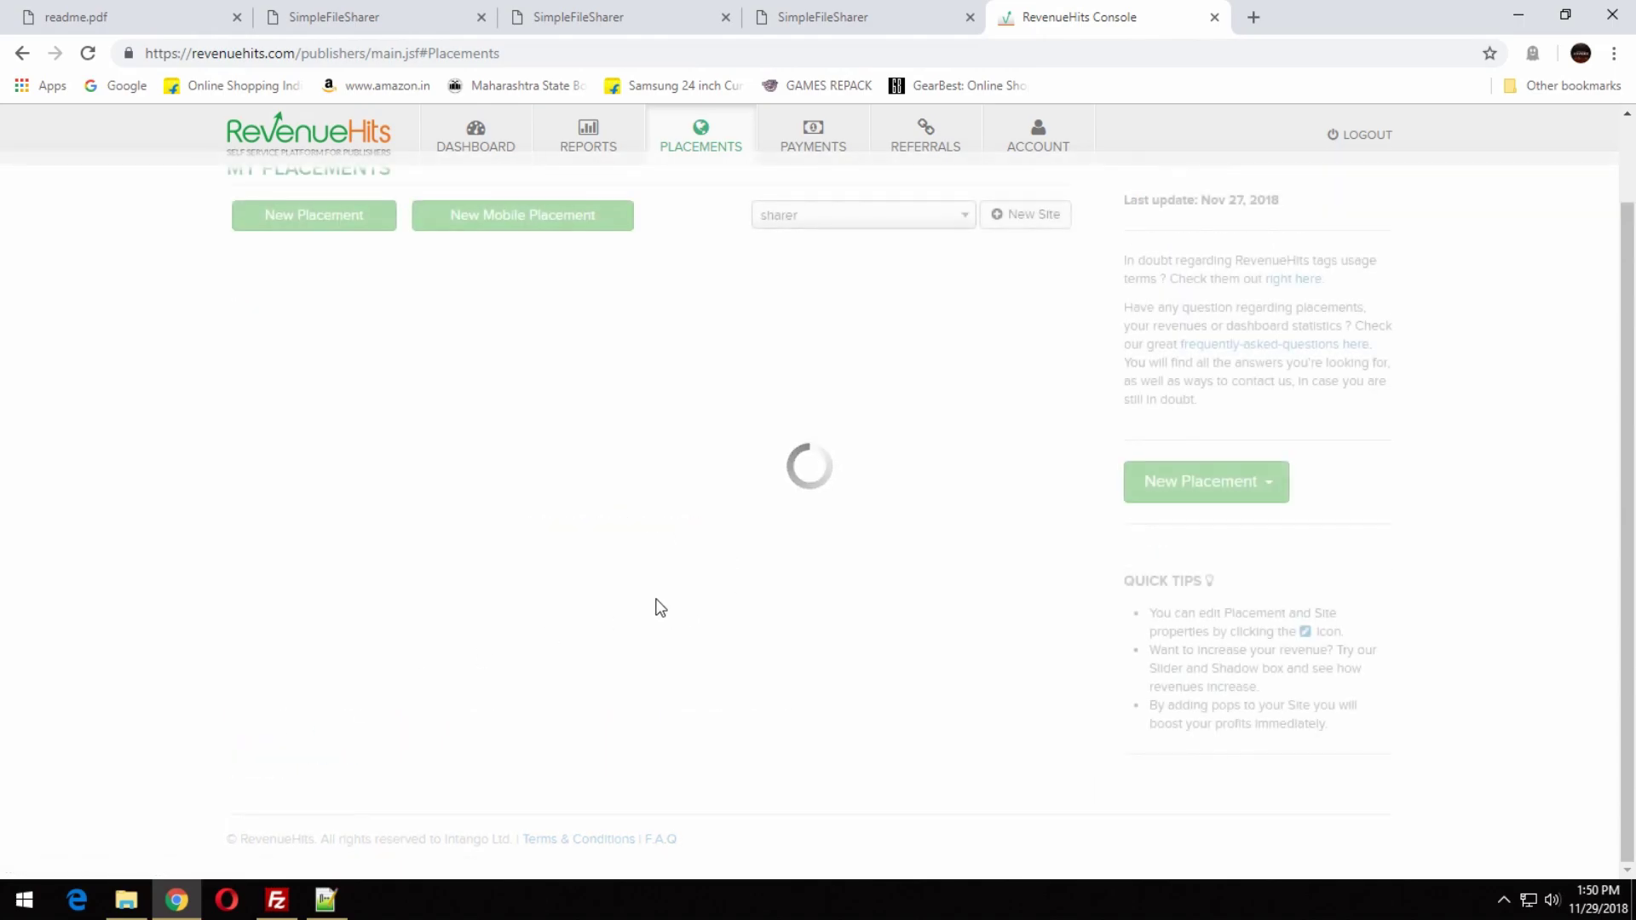
Start a new Banner placement with the Medium Rectangle (300x250) size.
{"action": "left_click", "coordinate": [298, 214]}
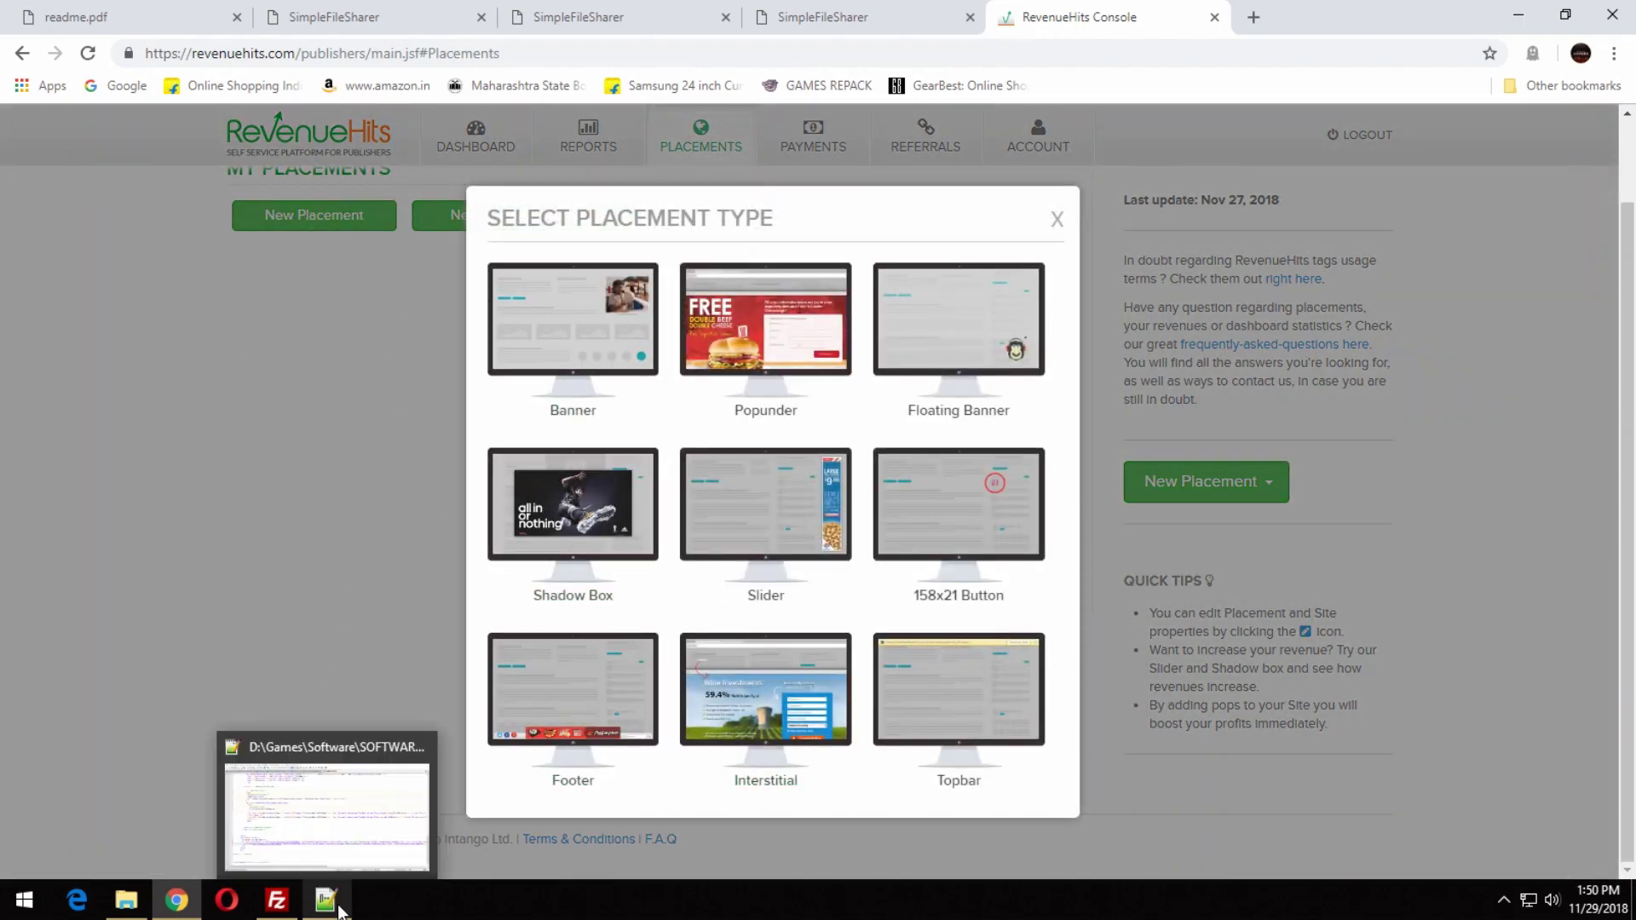
{"action": "left_click", "coordinate": [327, 901]}
{"action": "left_click", "coordinate": [177, 901]}
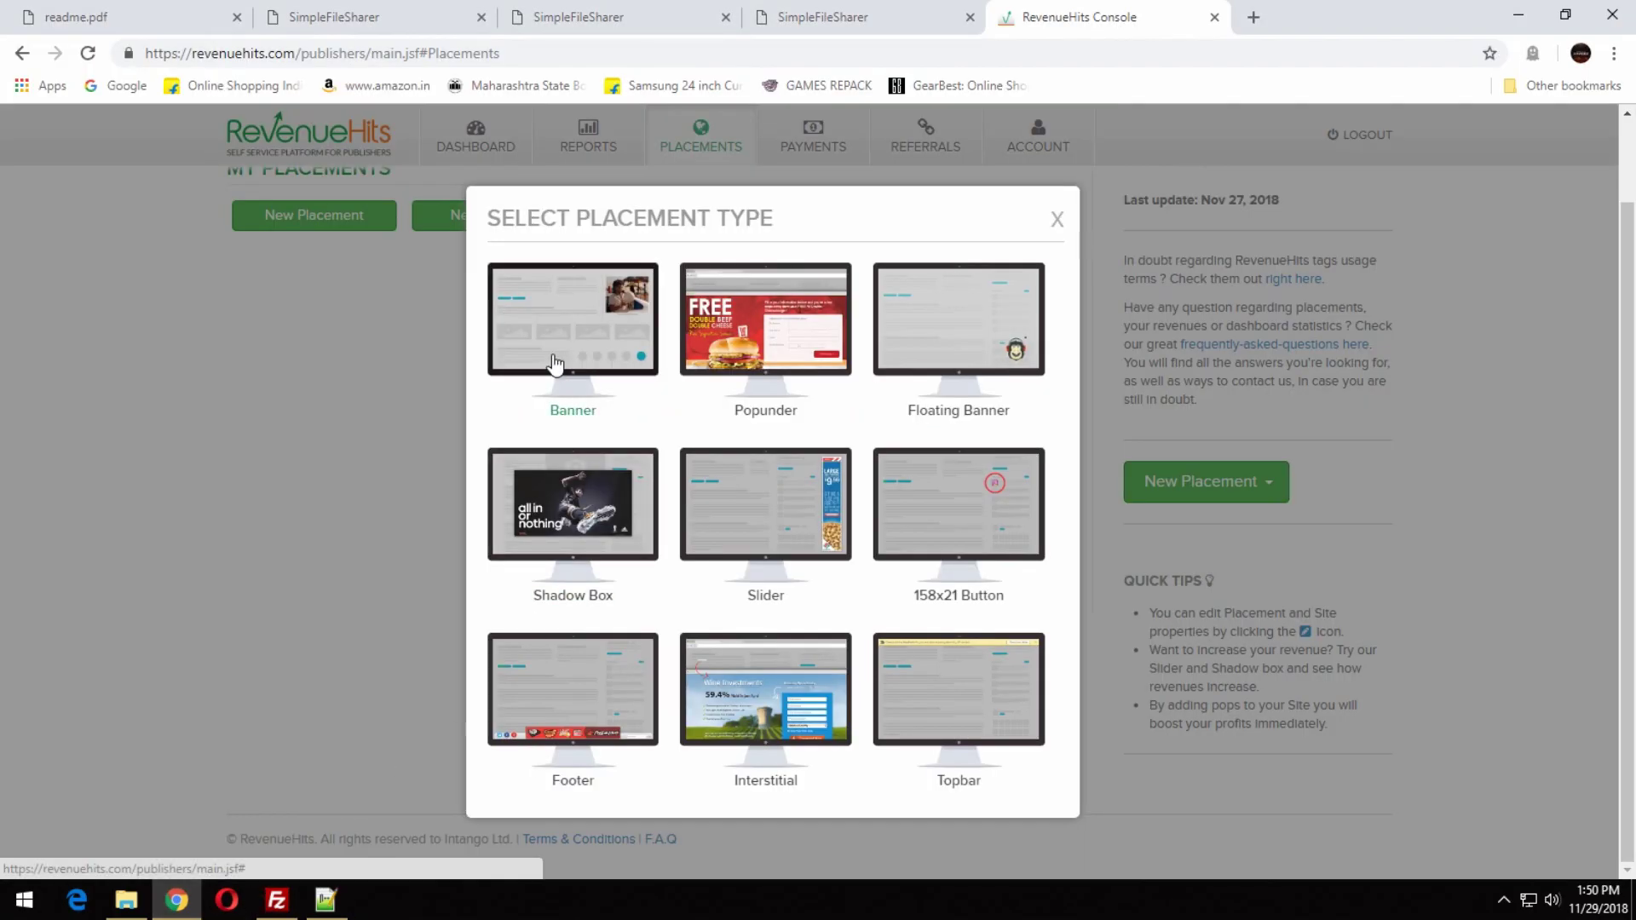
{"action": "left_click", "coordinate": [556, 365]}
{"action": "left_click", "coordinate": [402, 496]}
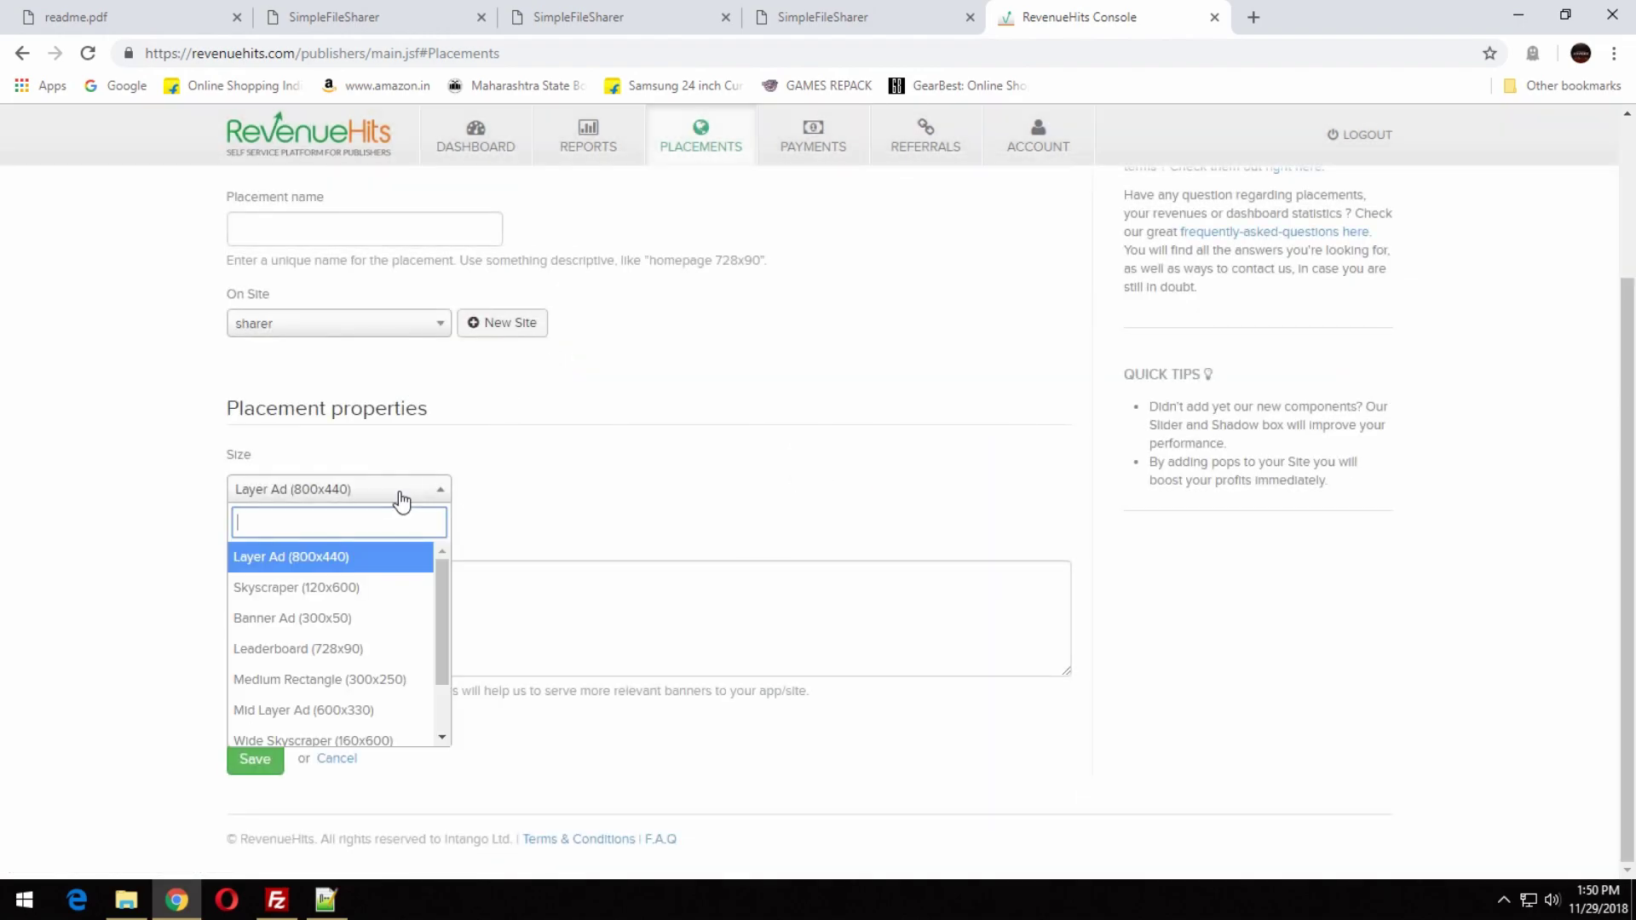
{"action": "left_click", "coordinate": [402, 679]}
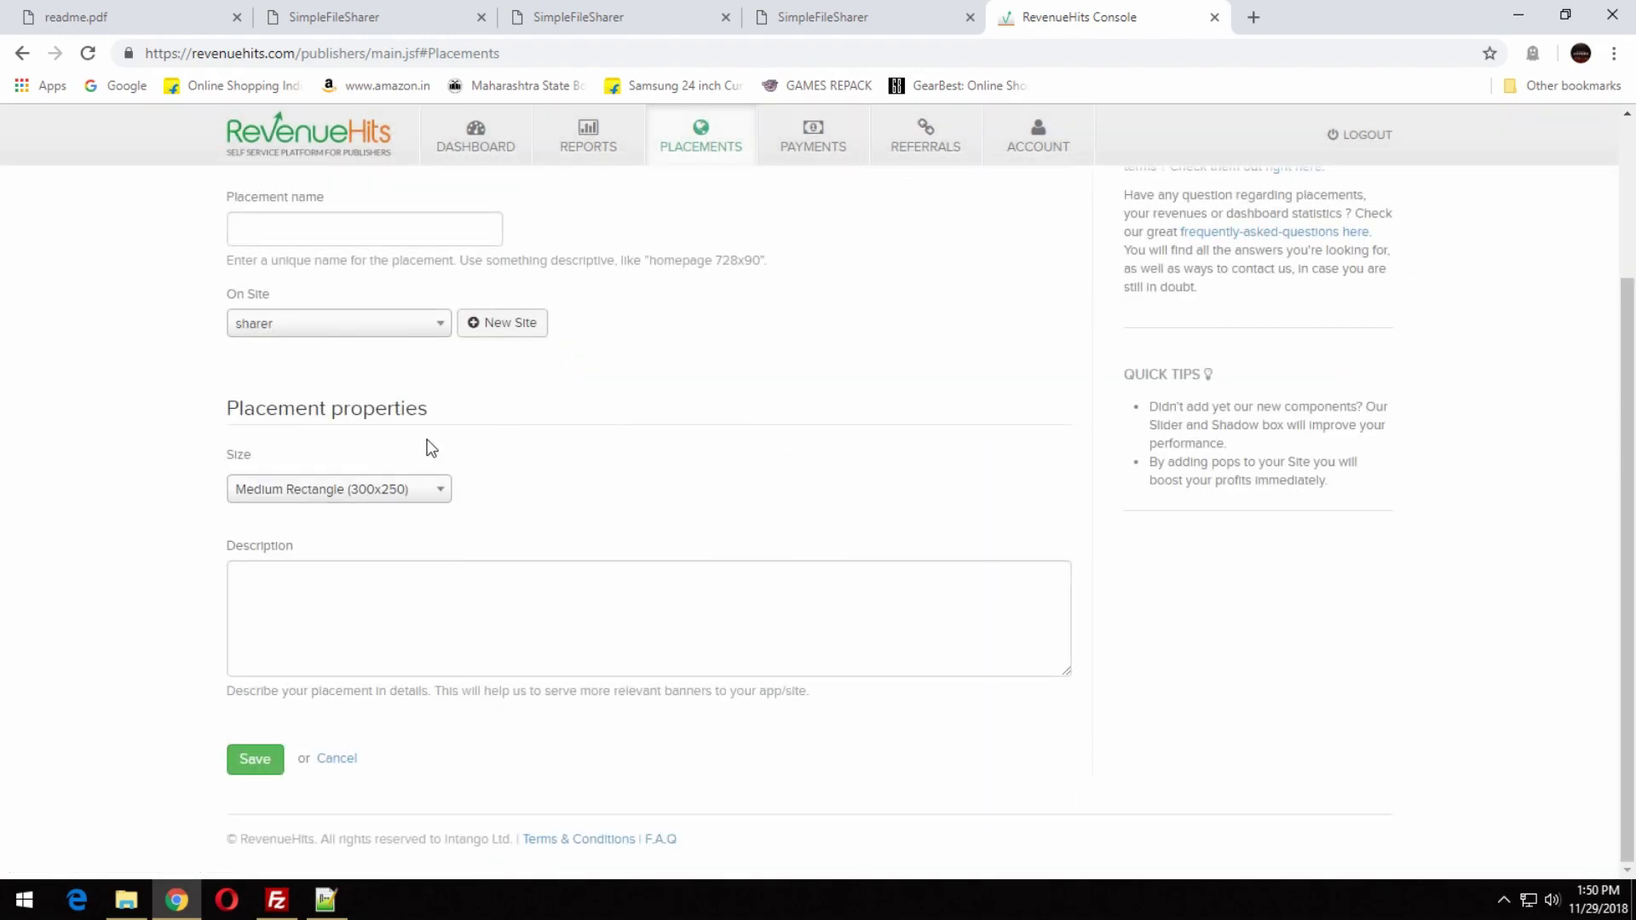
Name the placement (300*250), save it, and copy its ad tag code.
{"action": "left_click", "coordinate": [331, 237]}
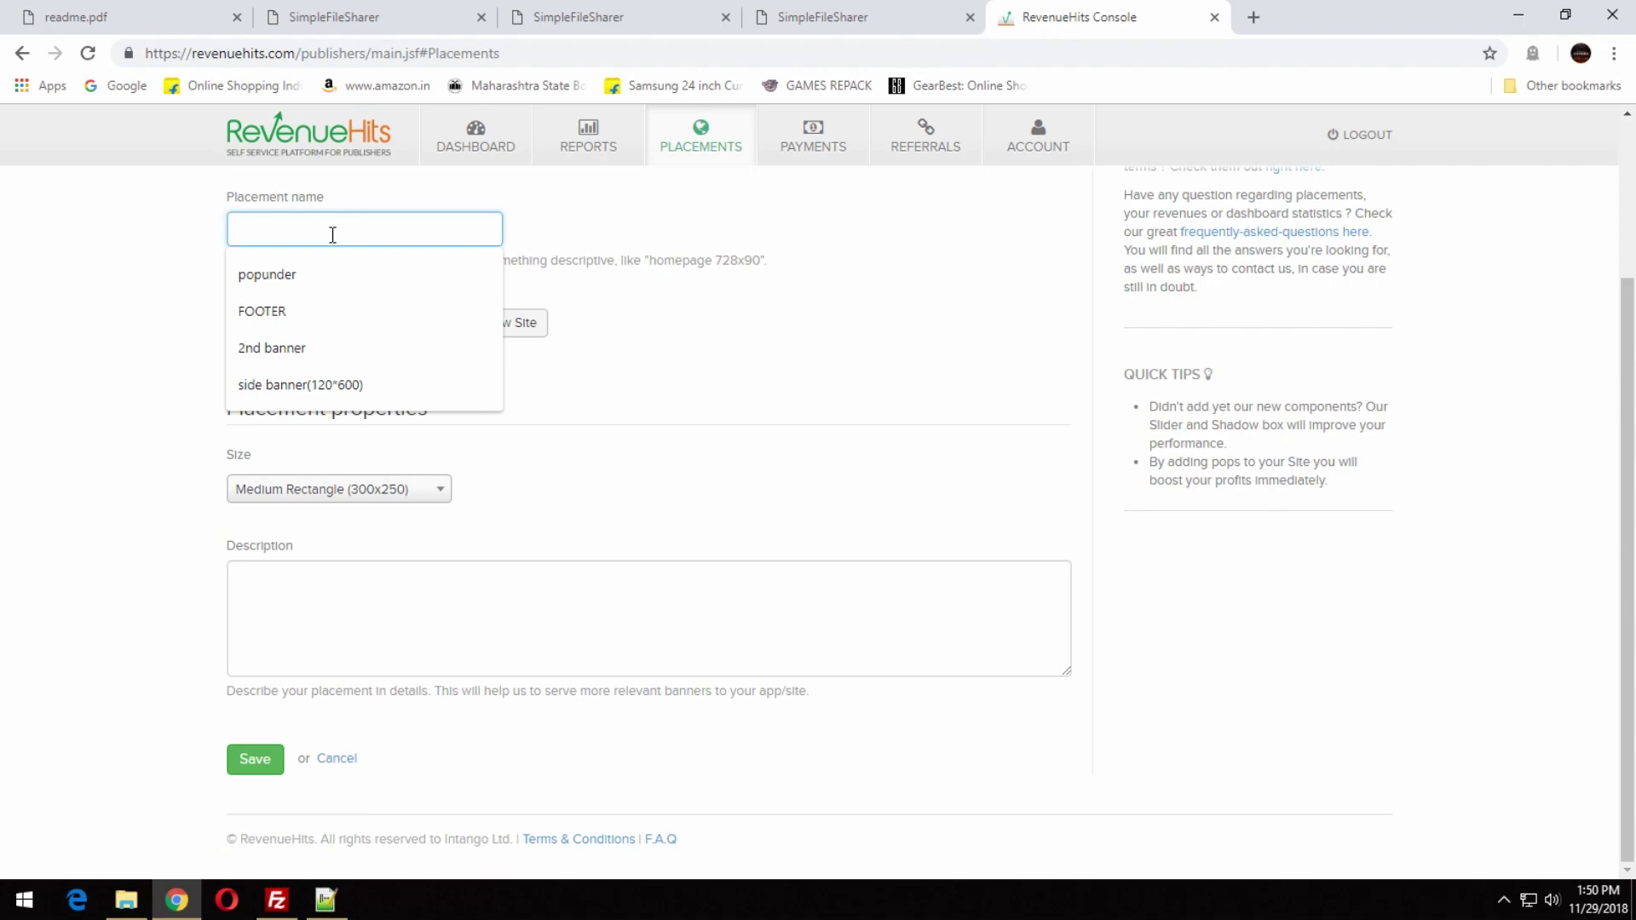
{"action": "type", "text": "(300*250"}
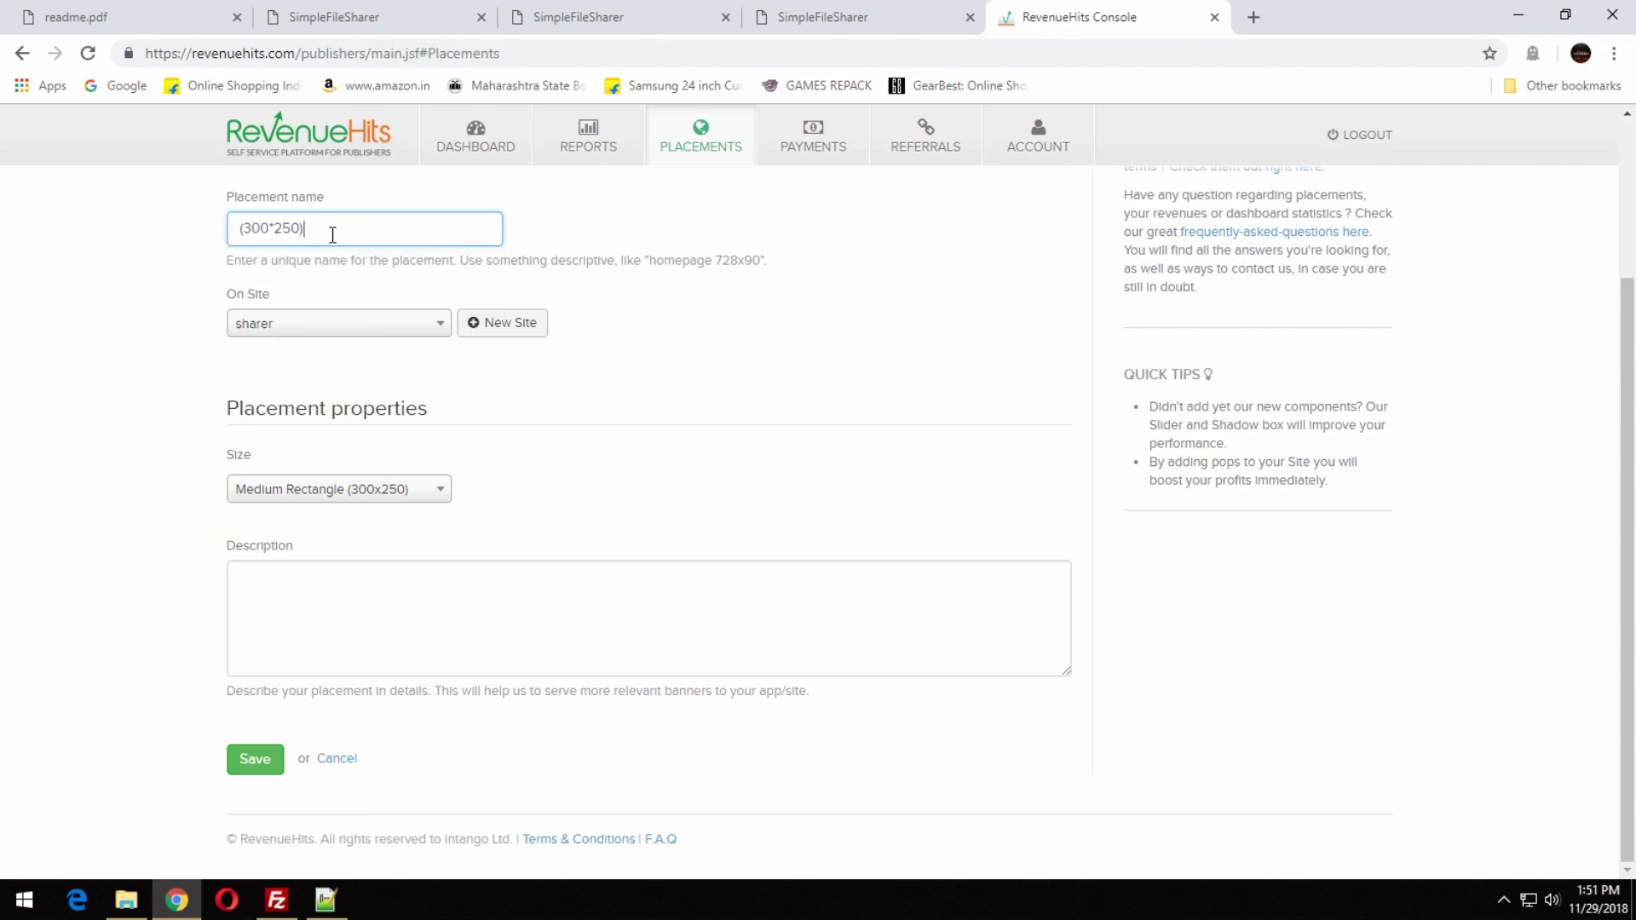
{"action": "left_click", "coordinate": [253, 759]}
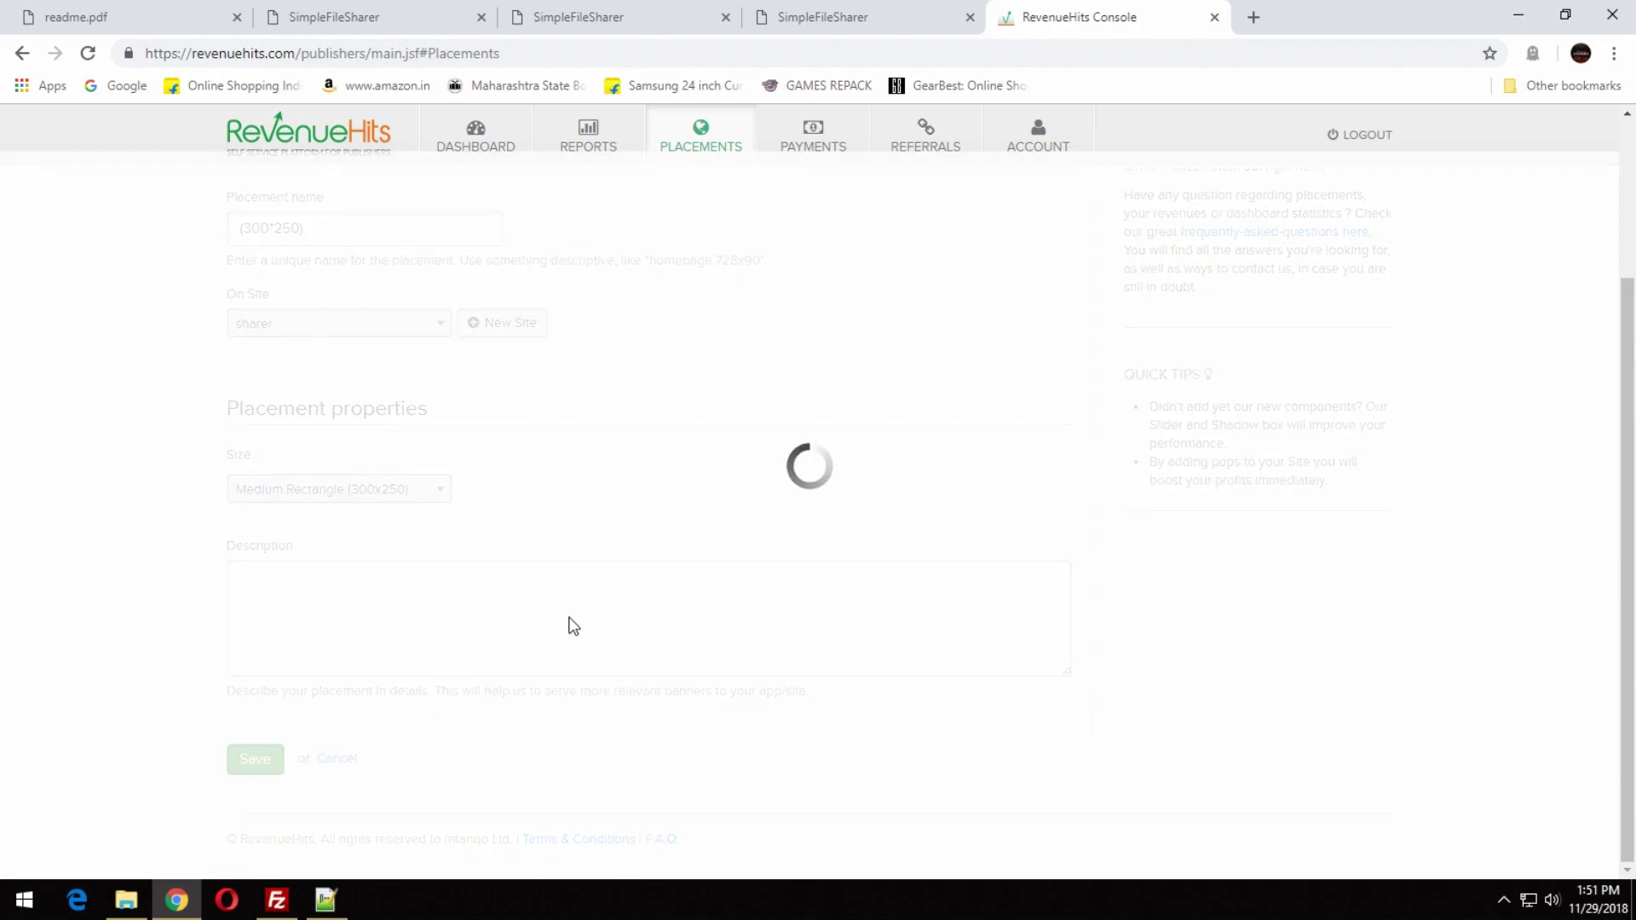
{"action": "left_click", "coordinate": [1007, 309]}
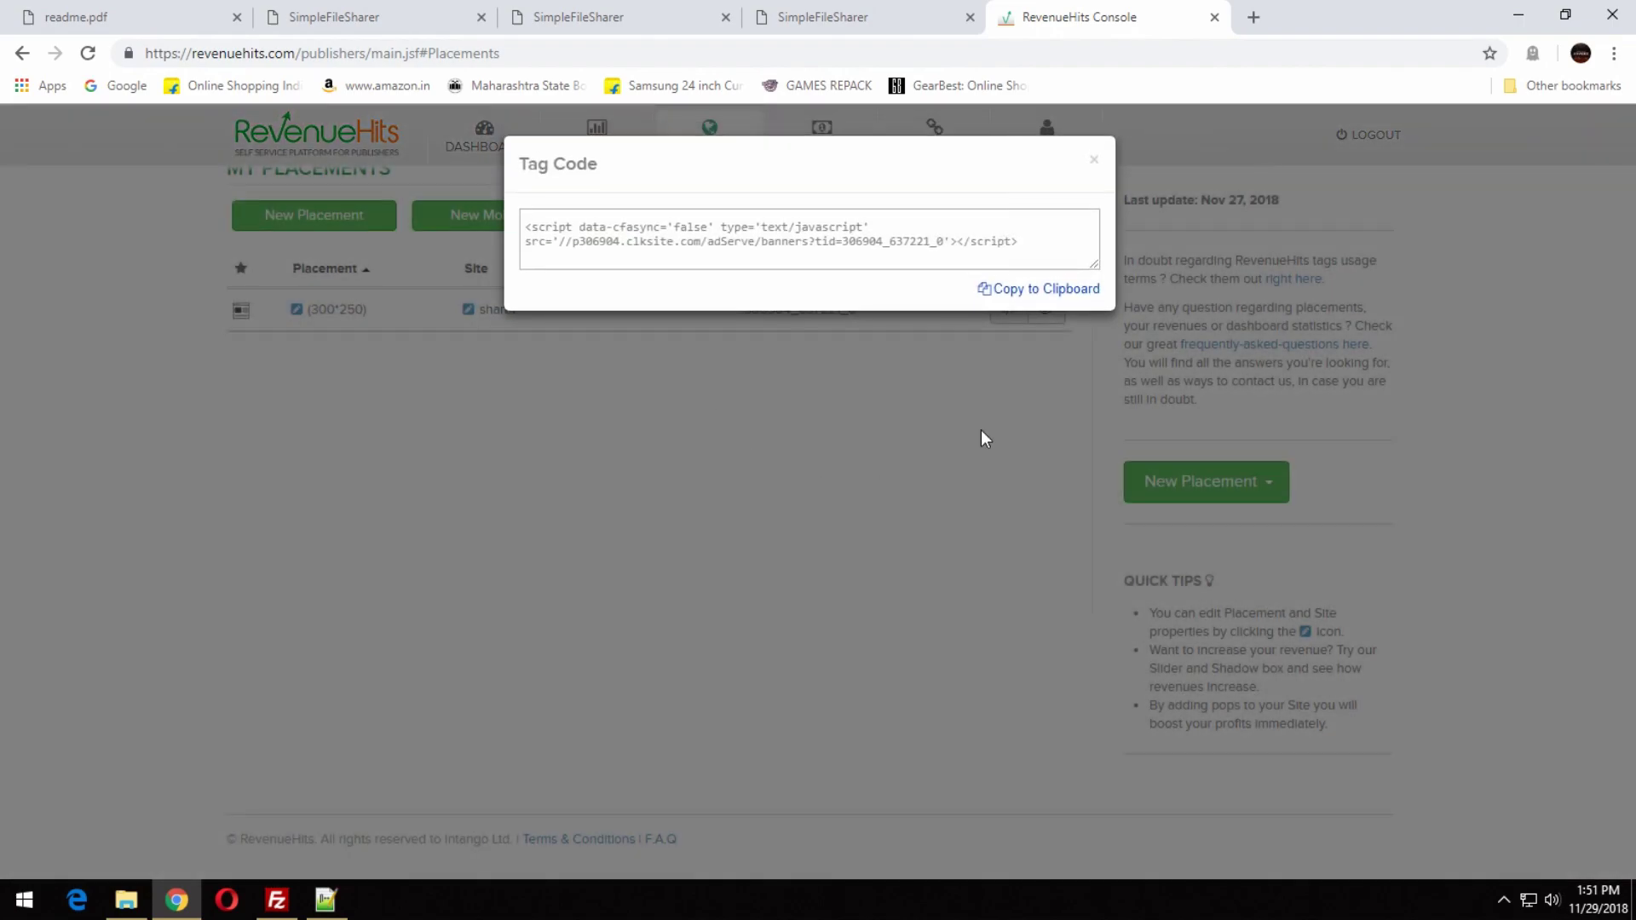
{"action": "left_click", "coordinate": [1056, 296]}
Delete the placeholder 'Place for some Ads' heading and ad links from download.php.
{"action": "left_click", "coordinate": [325, 899]}
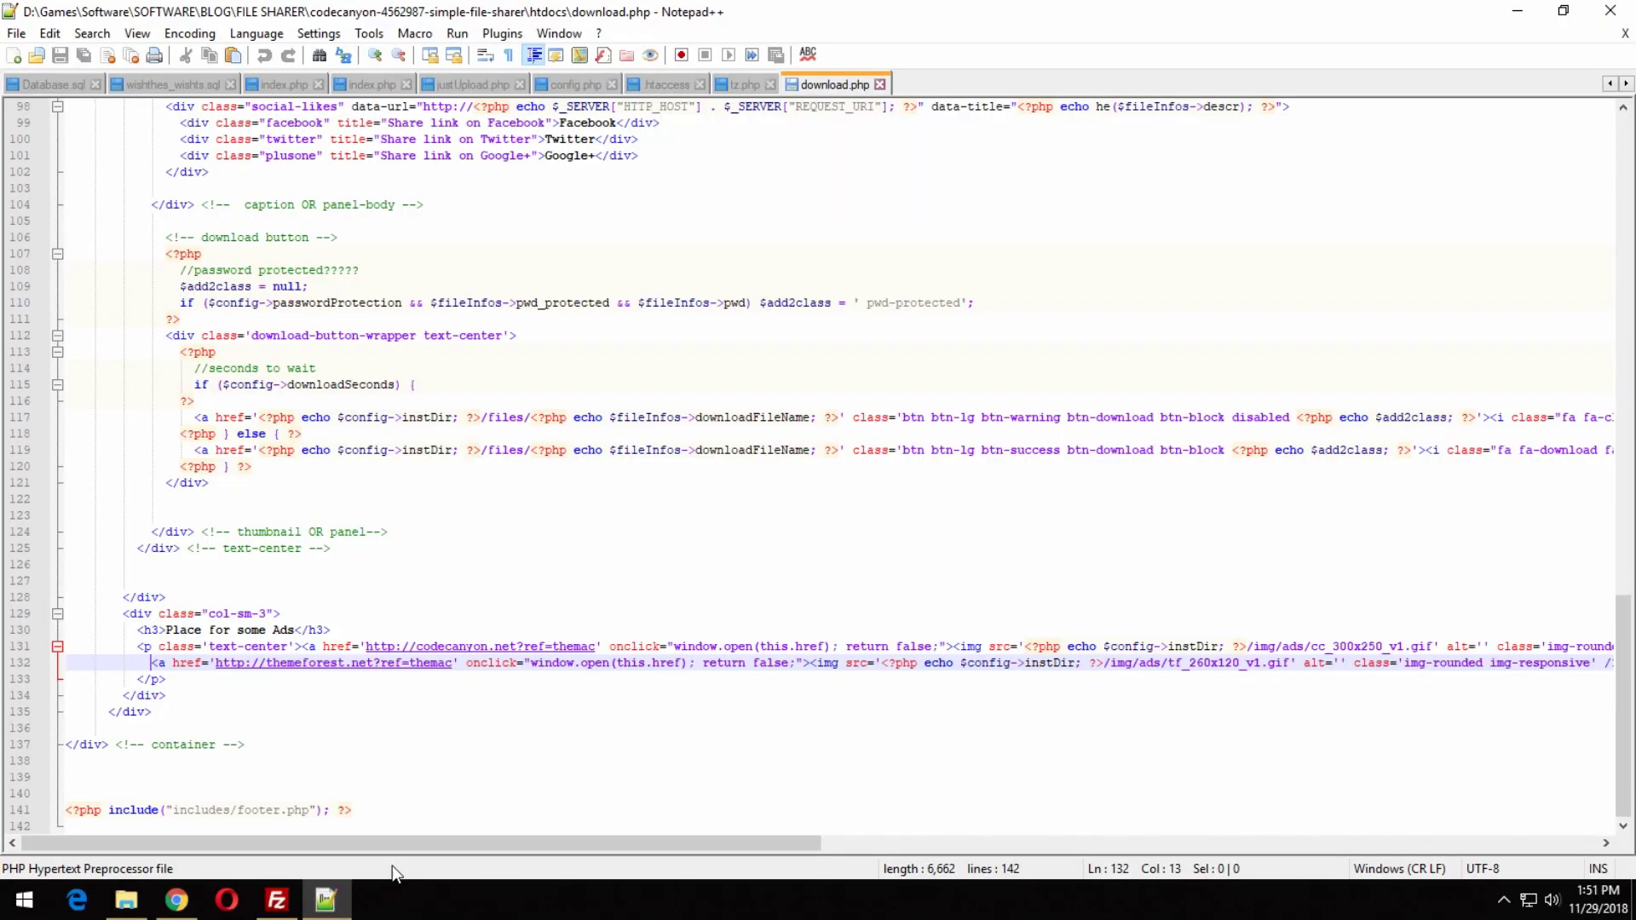
{"action": "left_click_drag", "start_coordinate": [139, 647], "coordinate": [174, 679]}
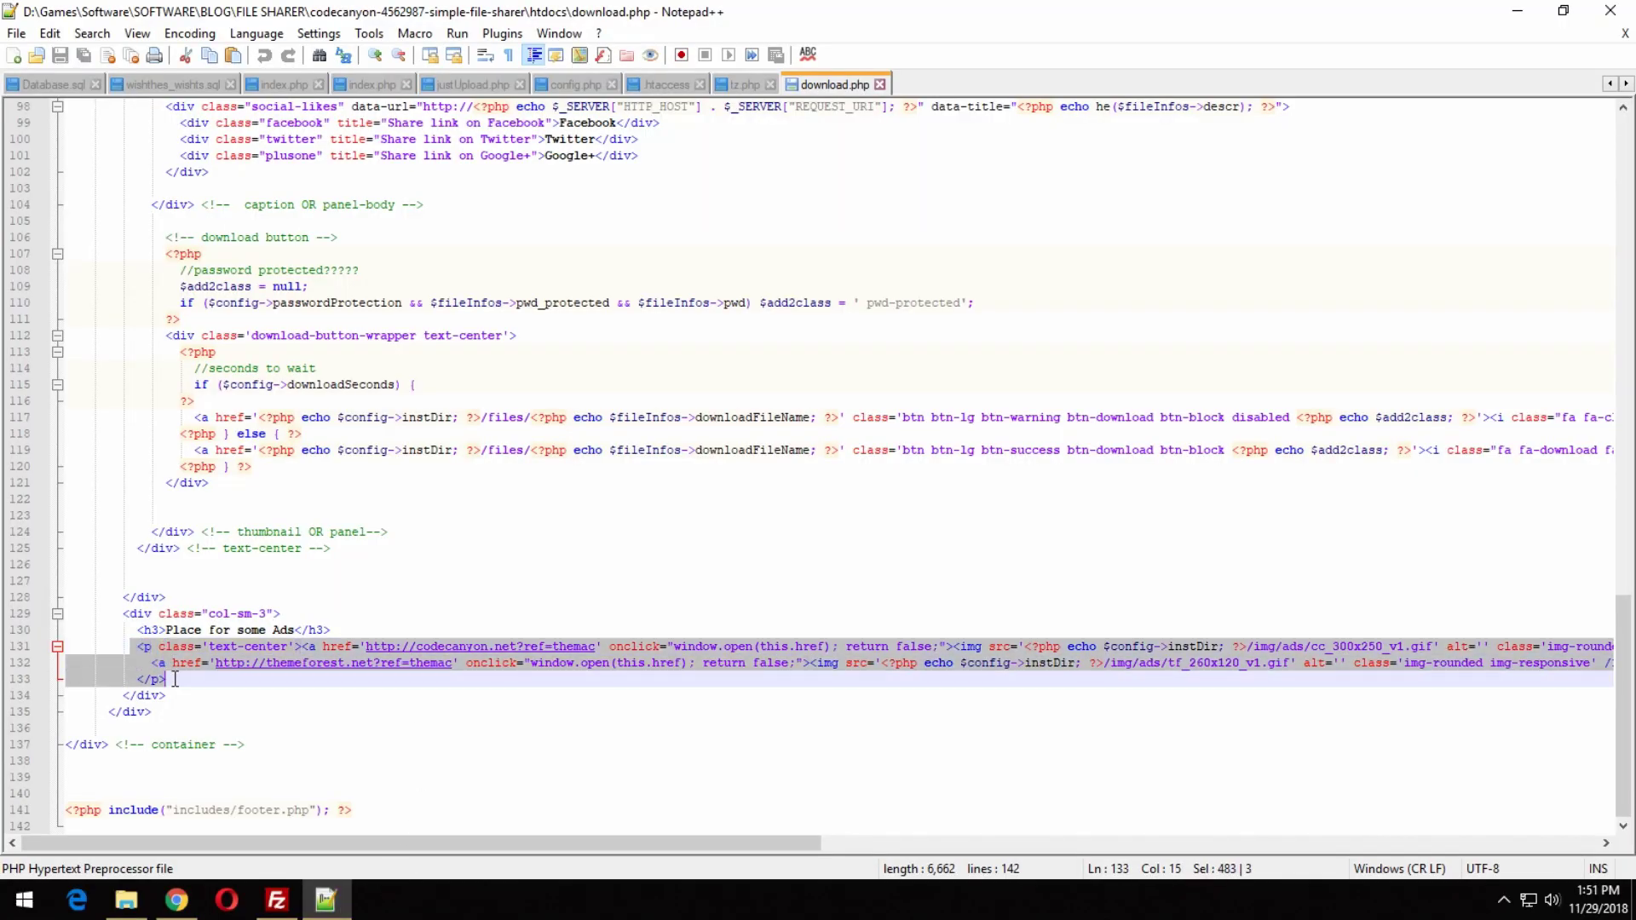
{"action": "key", "text": "Delete"}
{"action": "left_click_drag", "start_coordinate": [138, 663], "coordinate": [347, 656]}
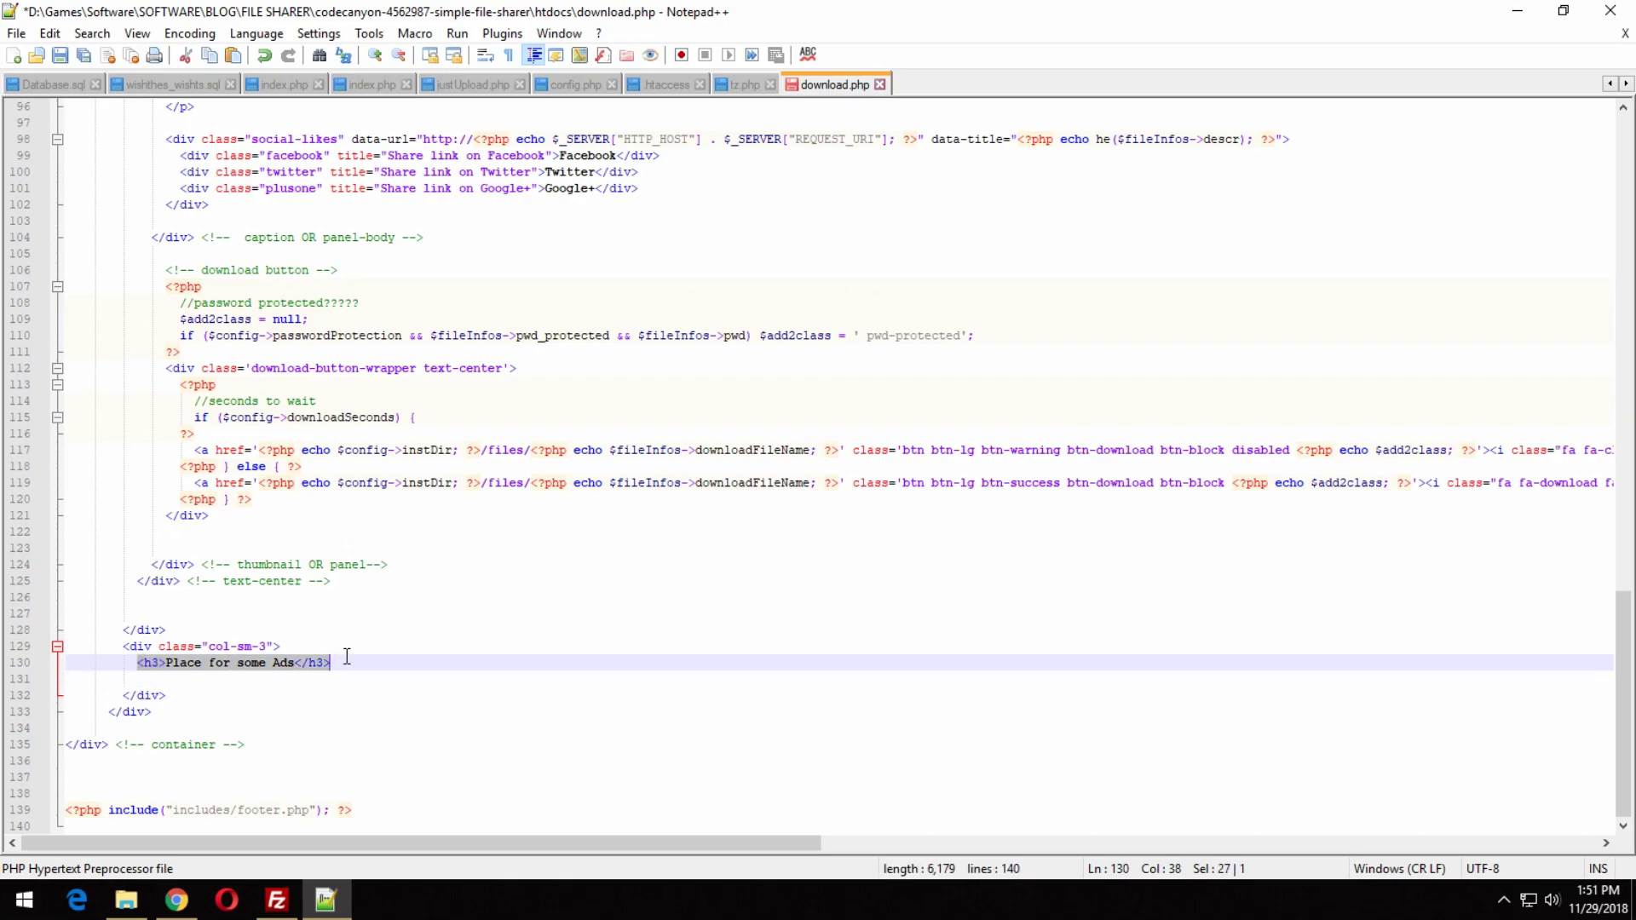
{"action": "key", "text": "Delete"}
Insert the RevenueHits banner script between <!--ads--> and <!--end of ads--> comments.
{"action": "type", "text": "<!--ads-->"}
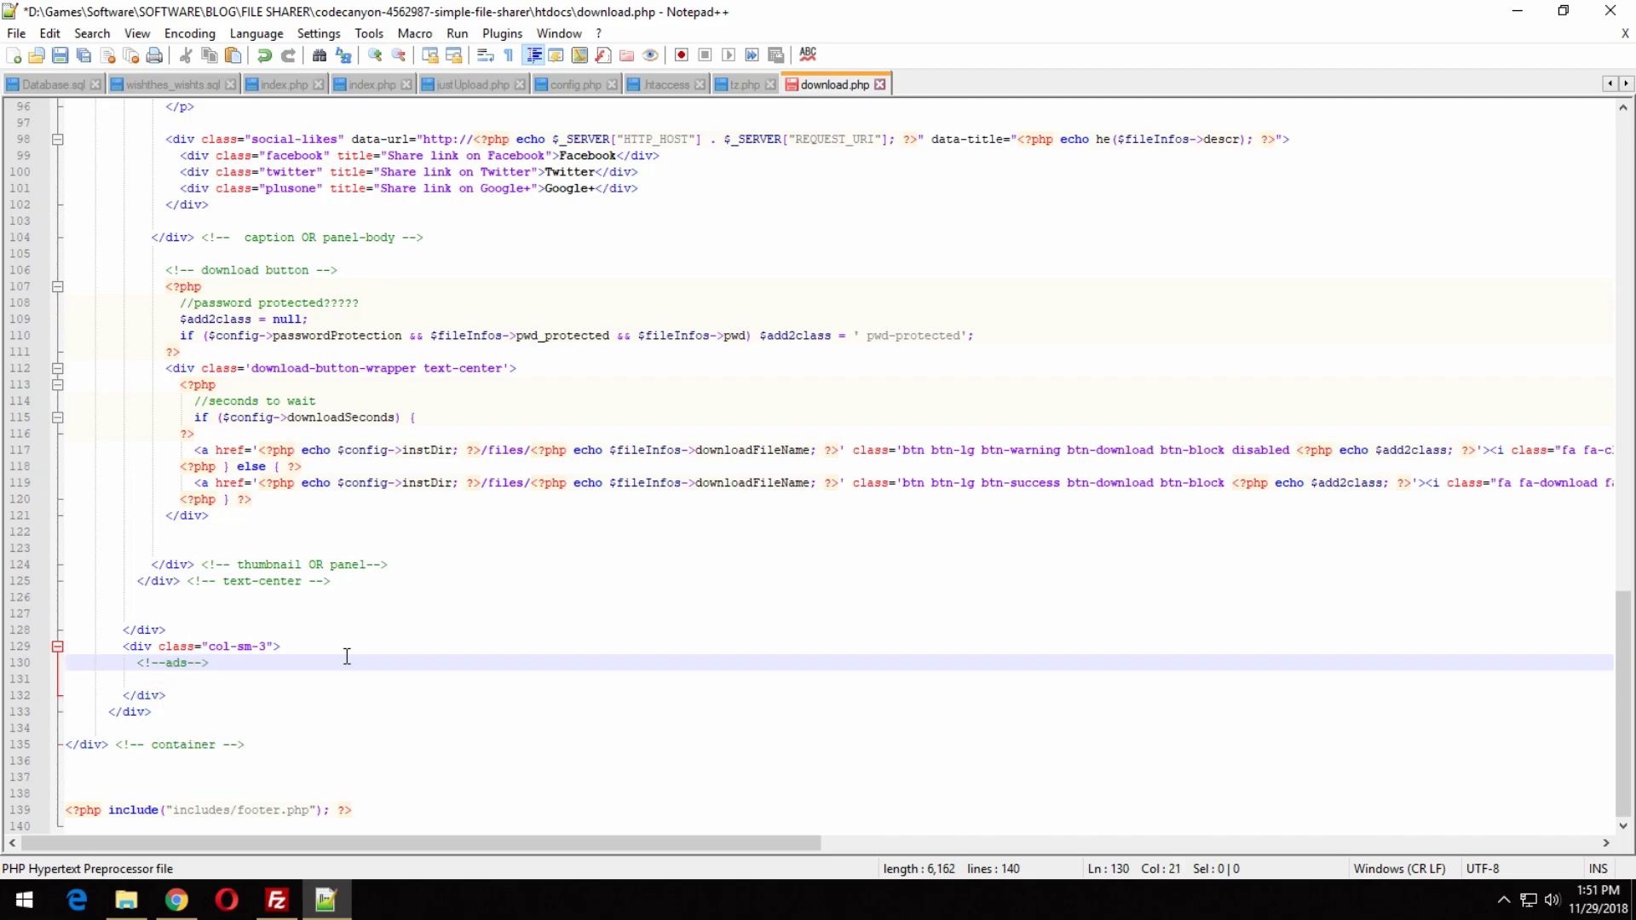
{"action": "key", "text": "Return"}
{"action": "key", "text": "ctrl+v"}
{"action": "key", "text": "Return"}
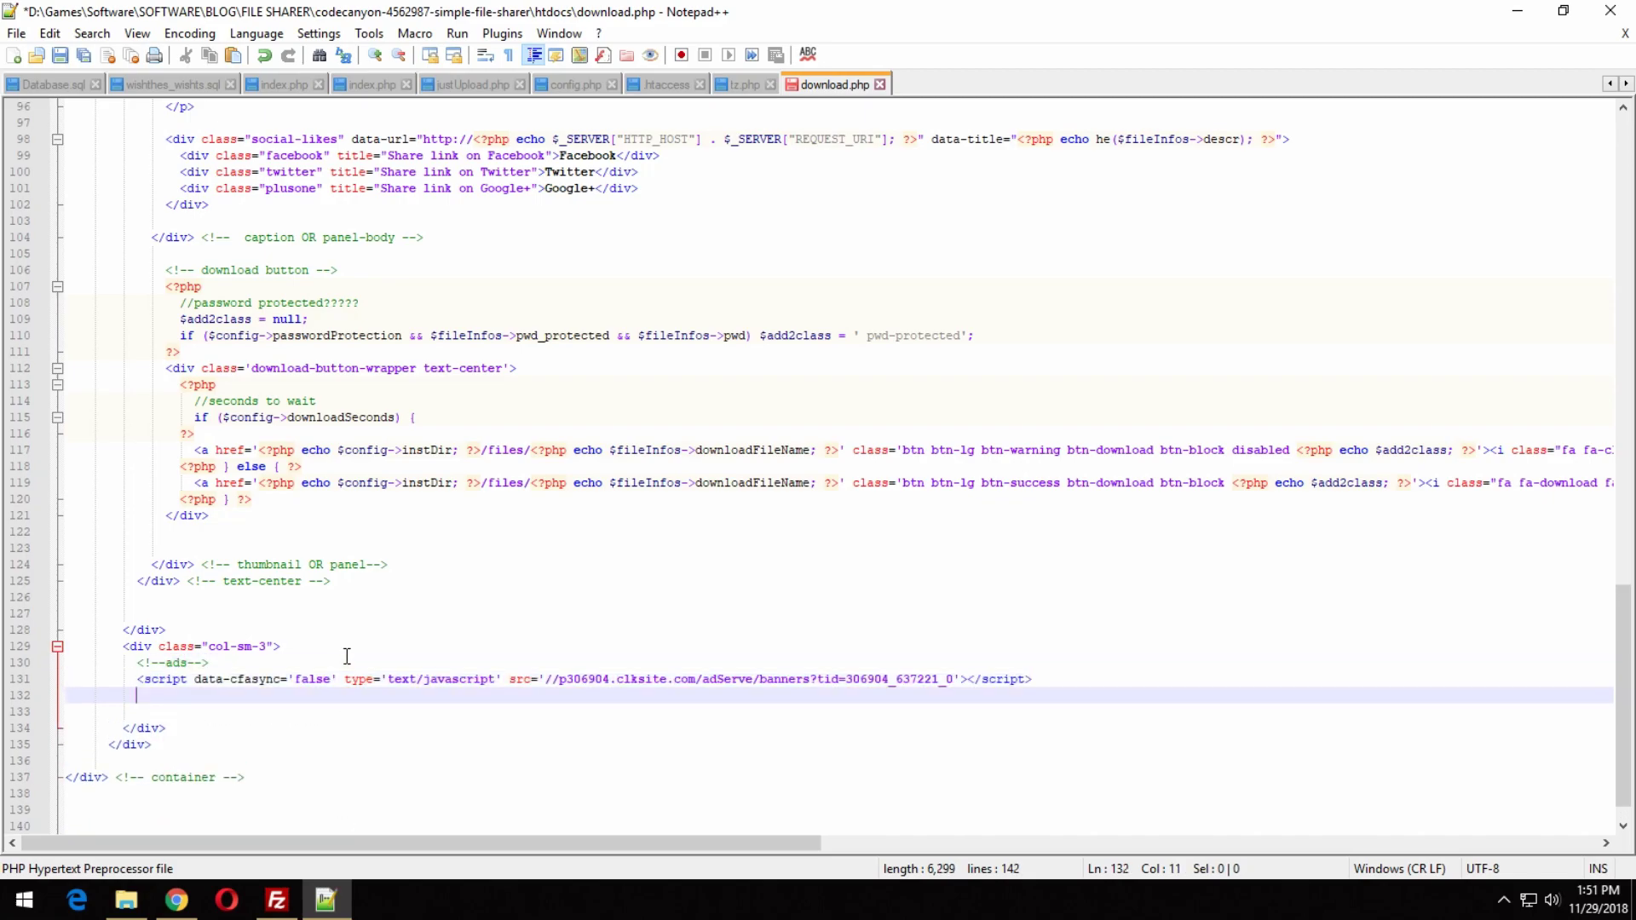
{"action": "type", "text": "<!--ads"}
{"action": "type", "text": "-->"}
{"action": "type", "text": "end "}
{"action": "type", "text": "of"}
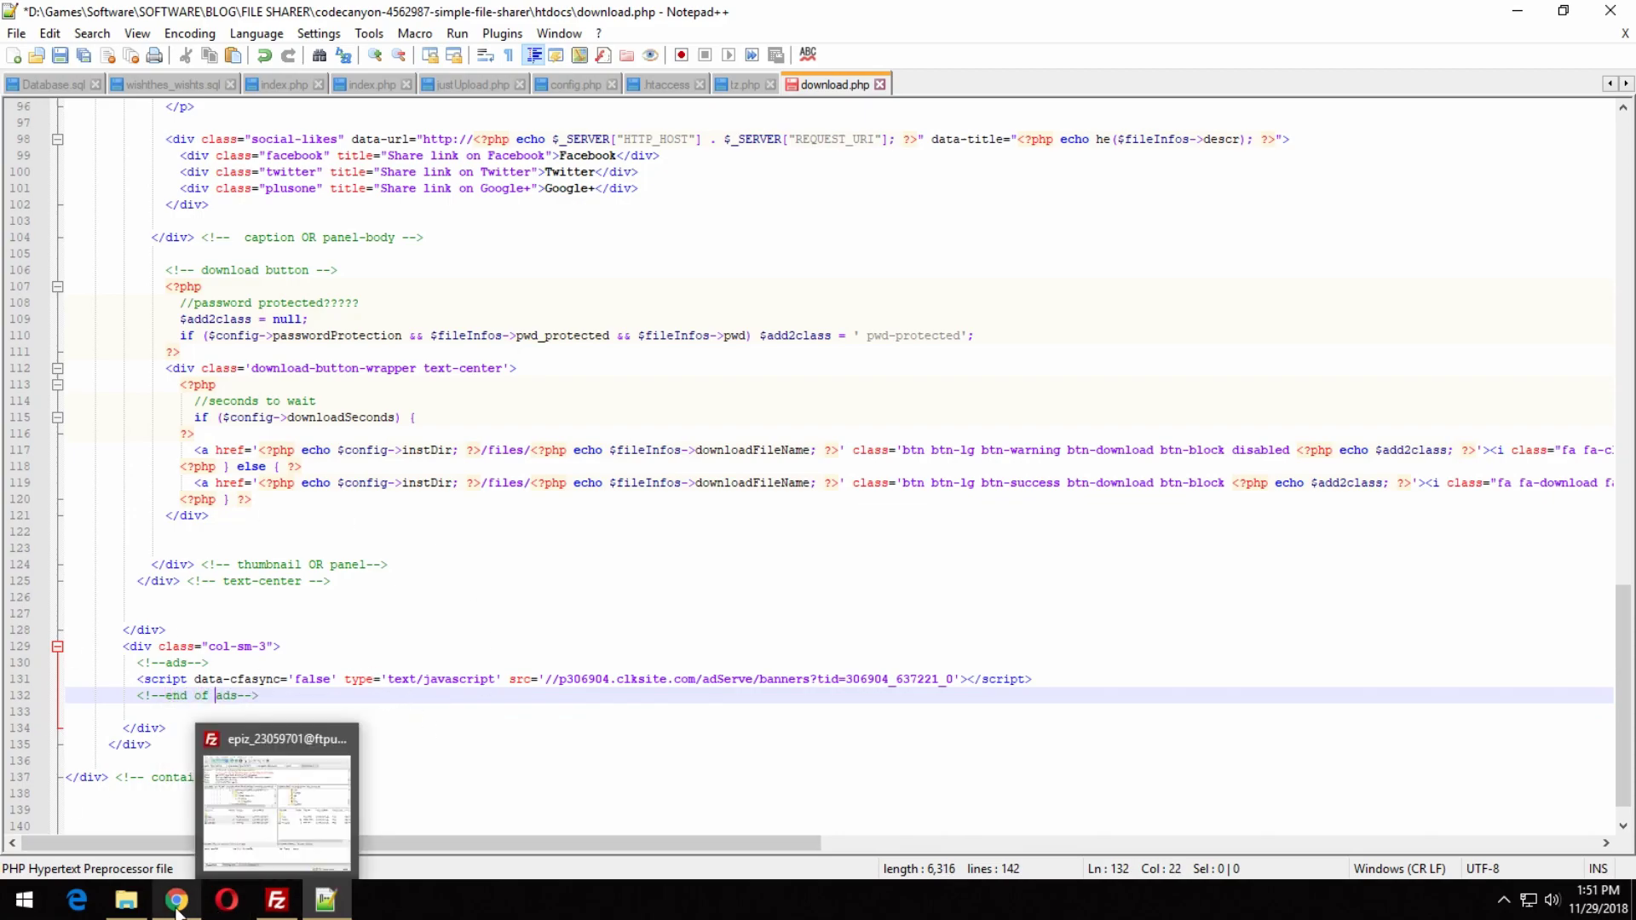
{"action": "left_click", "coordinate": [321, 789]}
{"action": "left_click", "coordinate": [665, 464]}
Create and save a Popunder placement named popunder.
{"action": "left_click", "coordinate": [381, 319]}
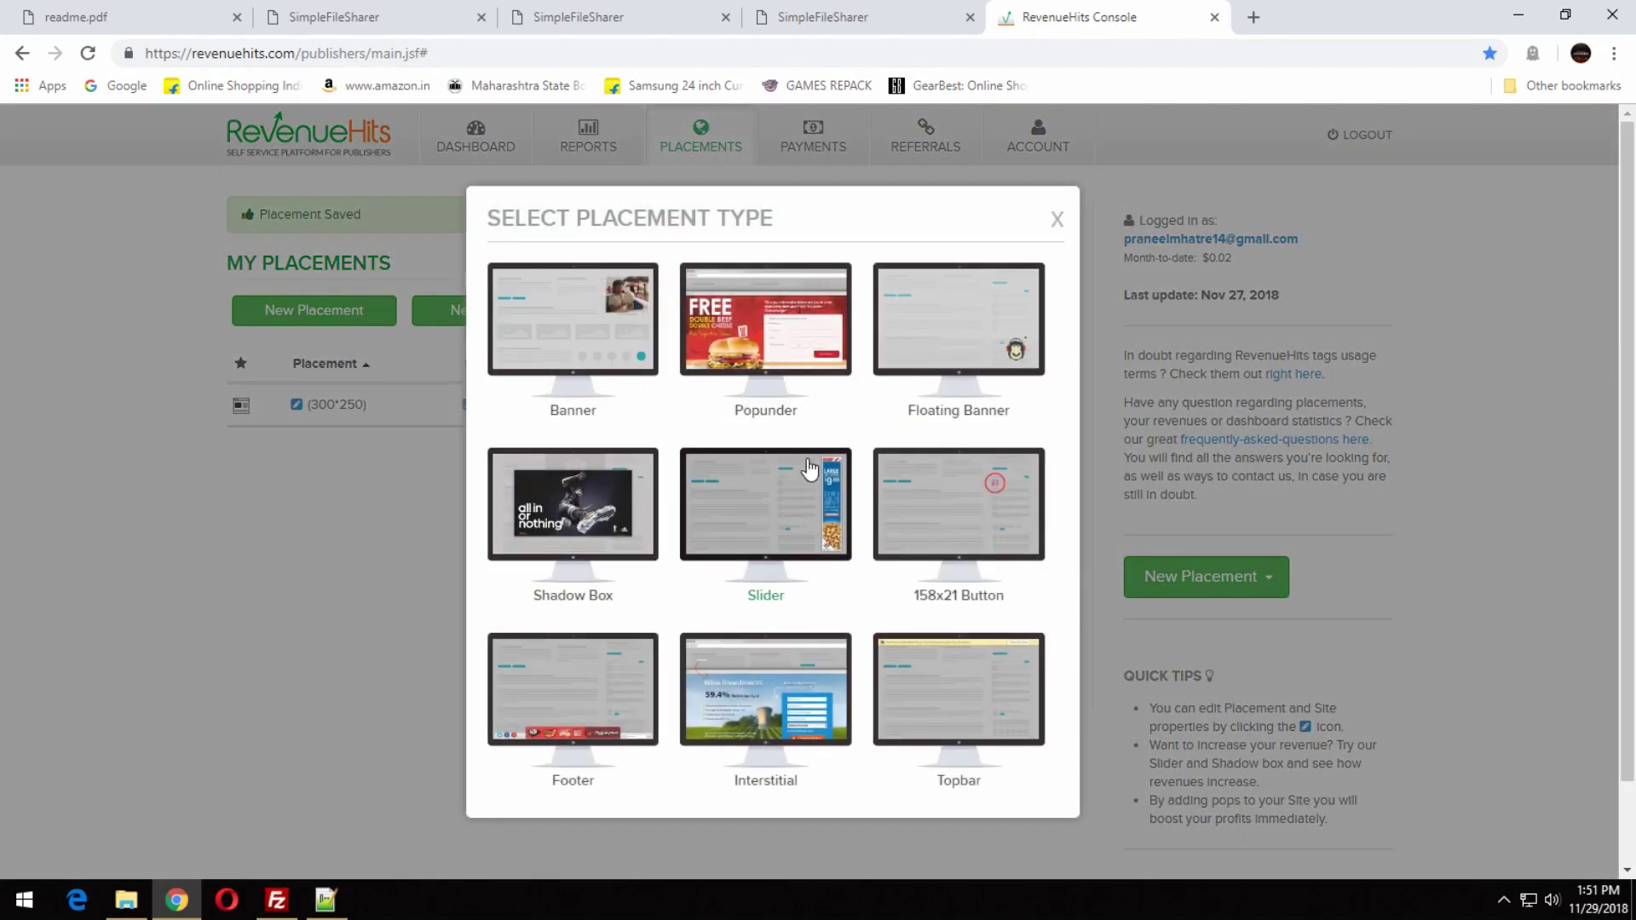
{"action": "left_click", "coordinate": [792, 373]}
{"action": "left_click", "coordinate": [385, 441]}
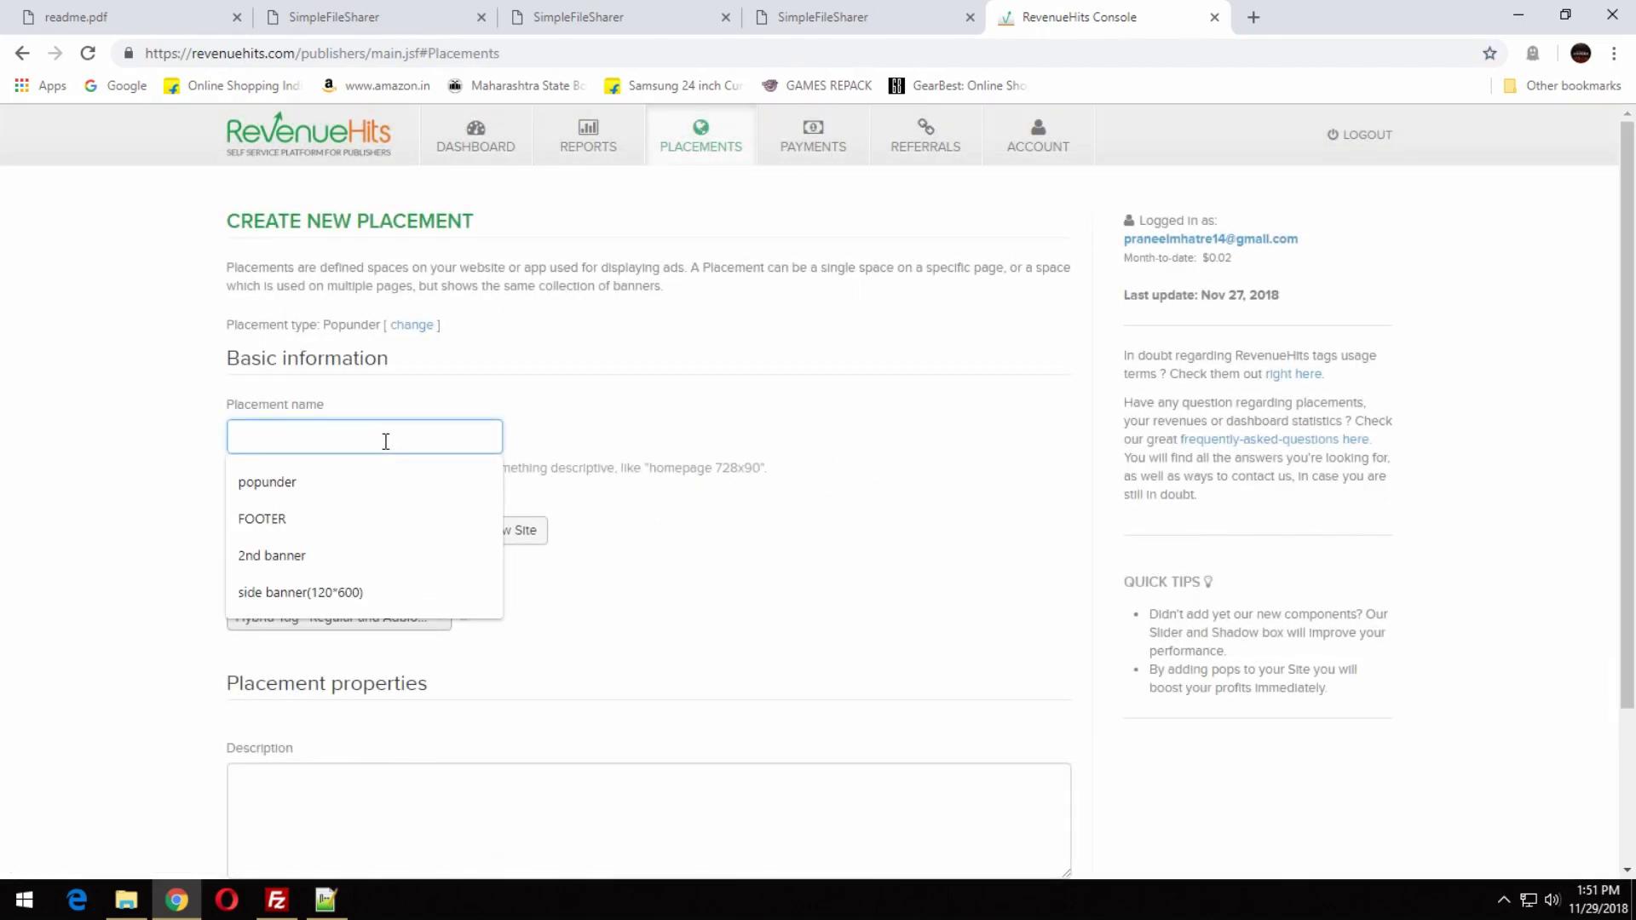
{"action": "type", "text": "pop"}
{"action": "key", "text": "Down"}
{"action": "key", "text": "Return"}
{"action": "scroll", "coordinate": [341, 596], "scroll_direction": "down", "scroll_amount": 3}
{"action": "left_click", "coordinate": [257, 769]}
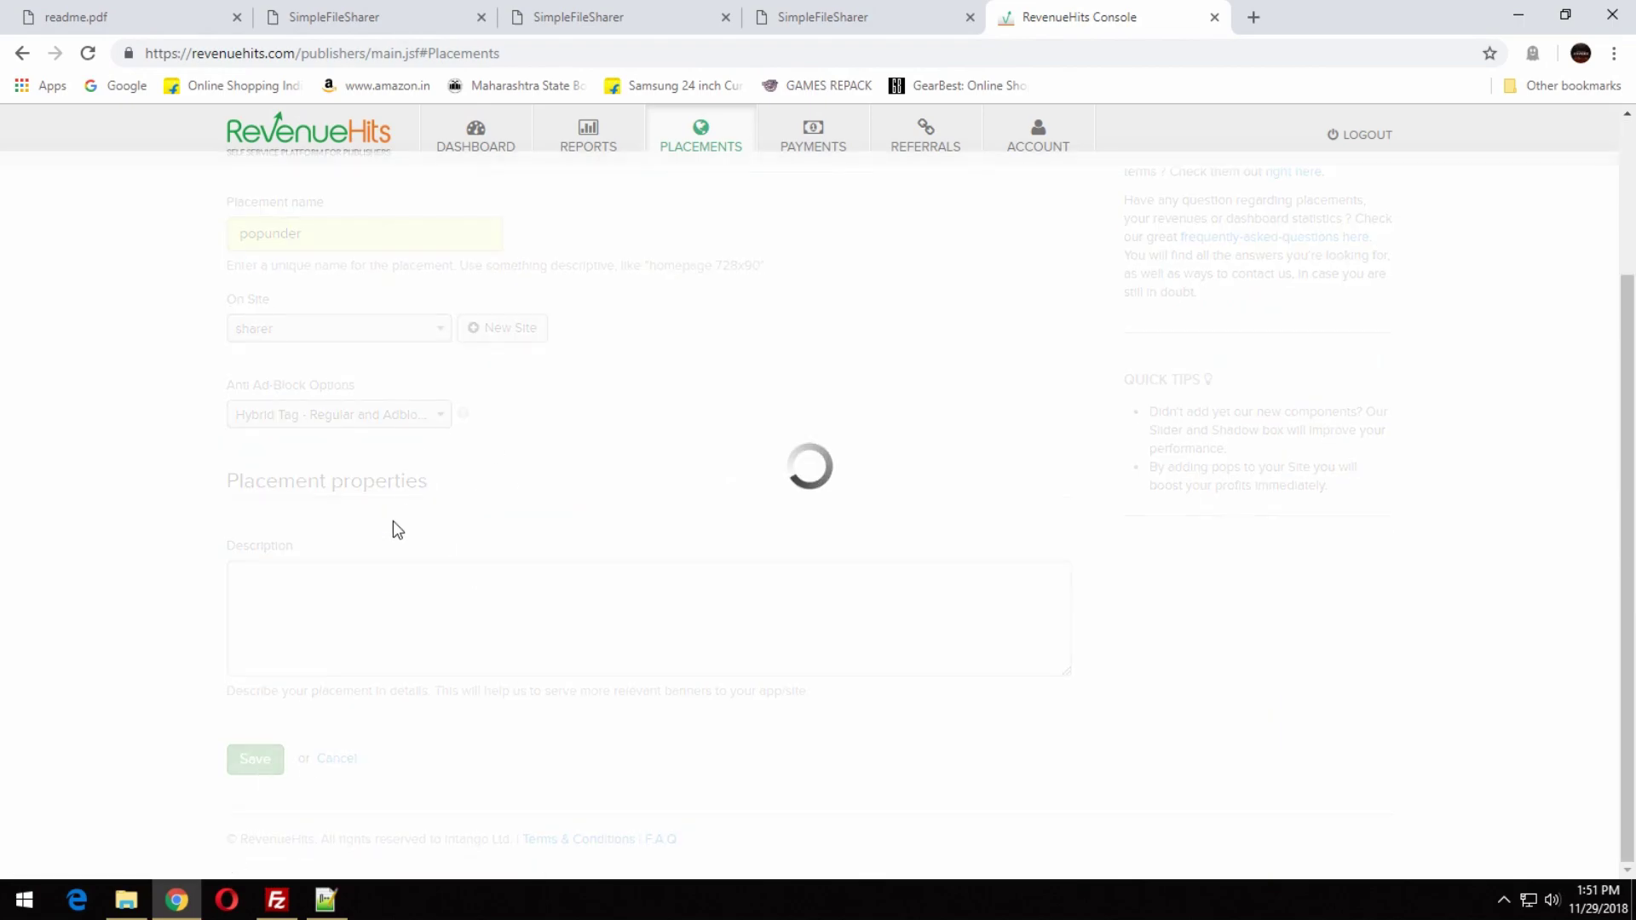
Copy the popunder placement's tag code to the clipboard.
{"action": "left_click", "coordinate": [1002, 353]}
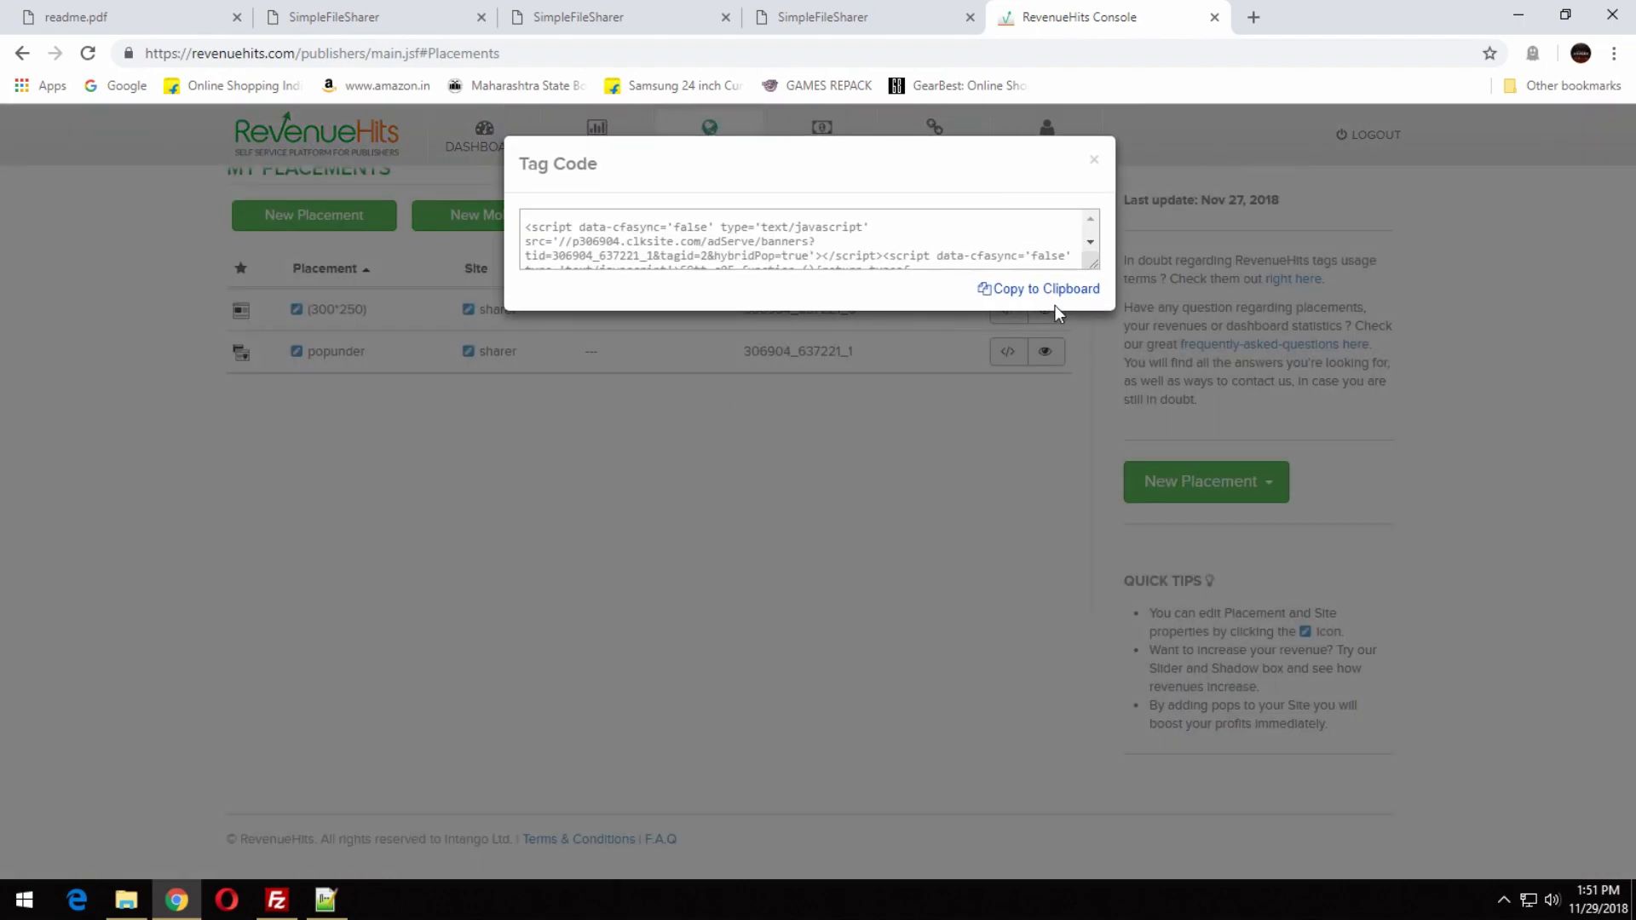
{"action": "left_click", "coordinate": [1046, 290]}
{"action": "key", "text": "alt+Tab"}
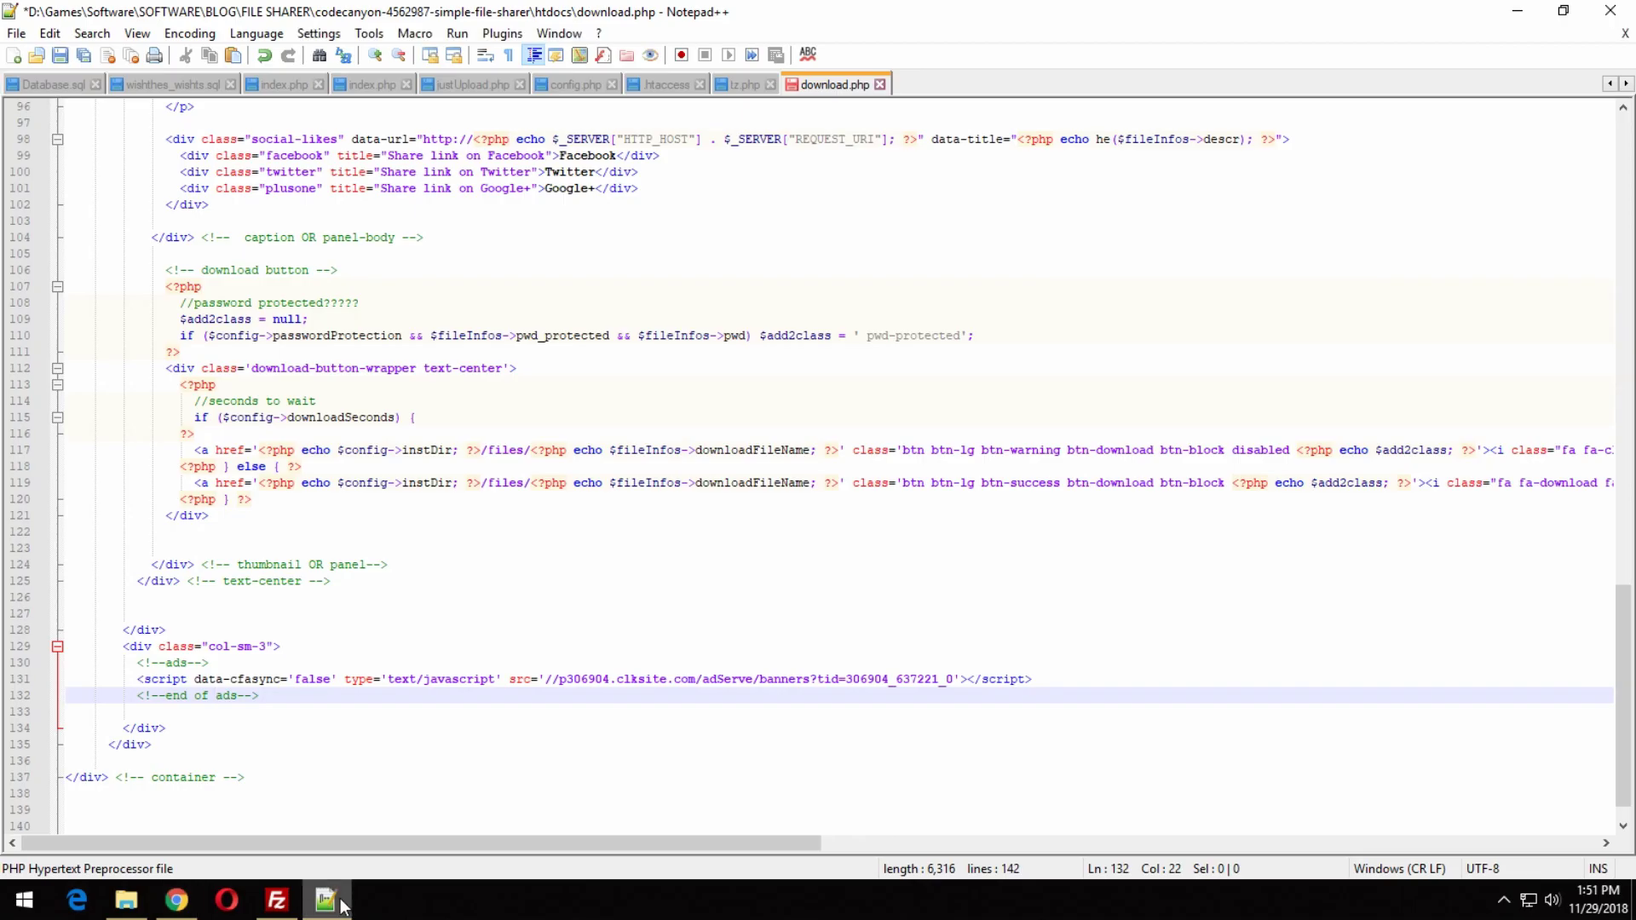
Paste the popunder tag code on a new line below the banner script.
{"action": "left_click", "coordinate": [1053, 679]}
{"action": "key", "text": "Return"}
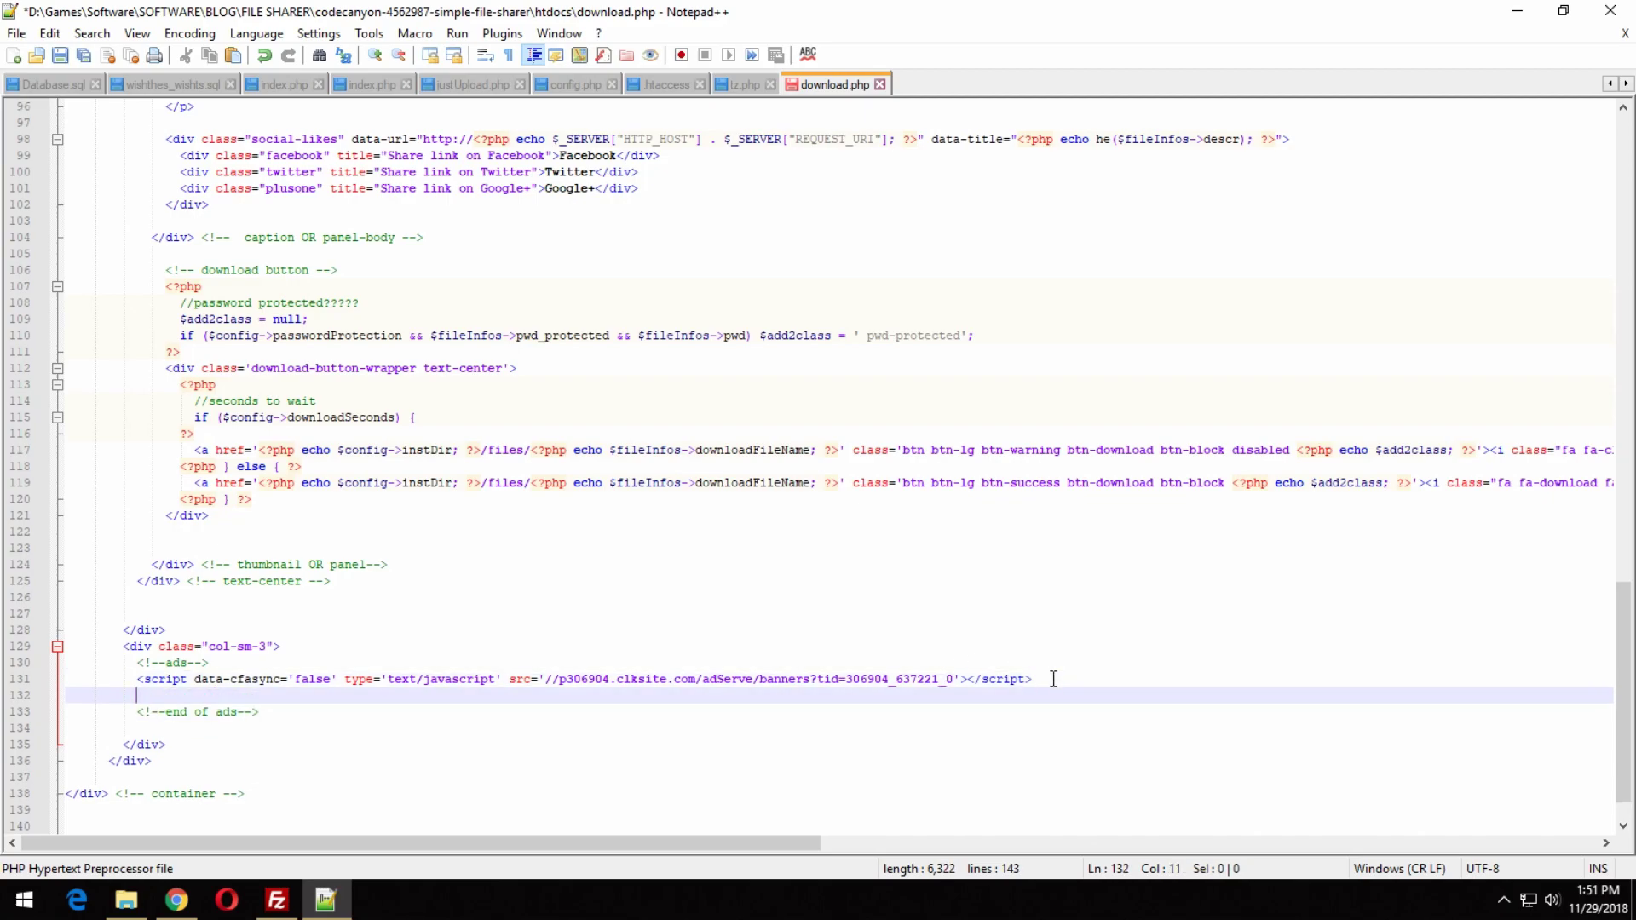
{"action": "key", "text": "ctrl+v"}
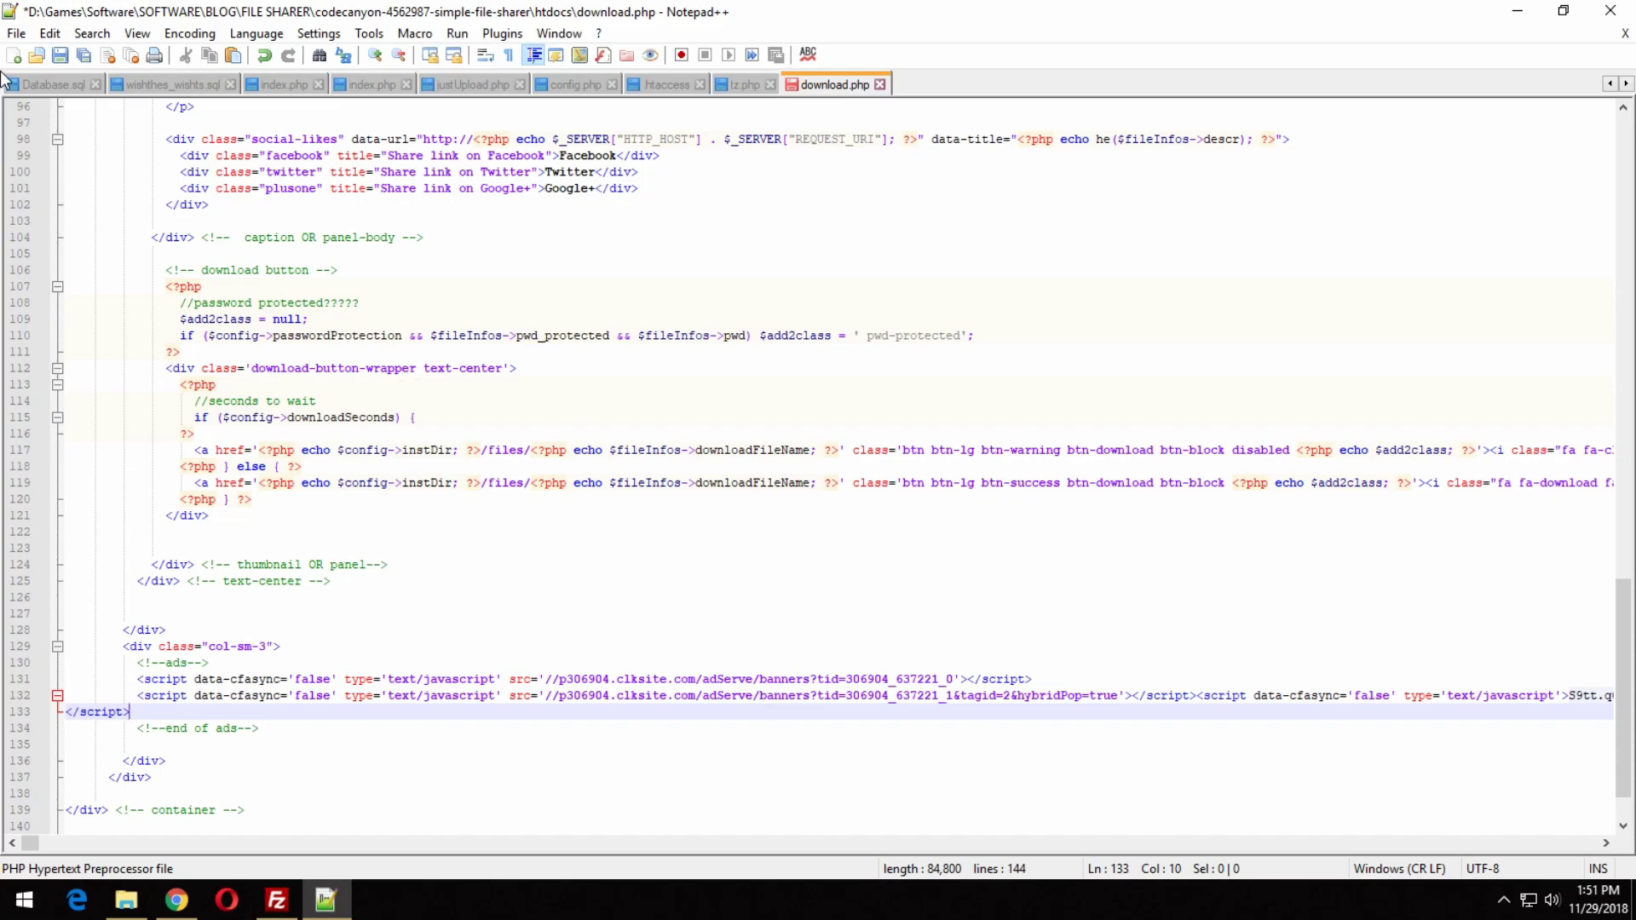
Save download.php and close Notepad++.
{"action": "left_click", "coordinate": [17, 33]}
{"action": "left_click", "coordinate": [75, 191]}
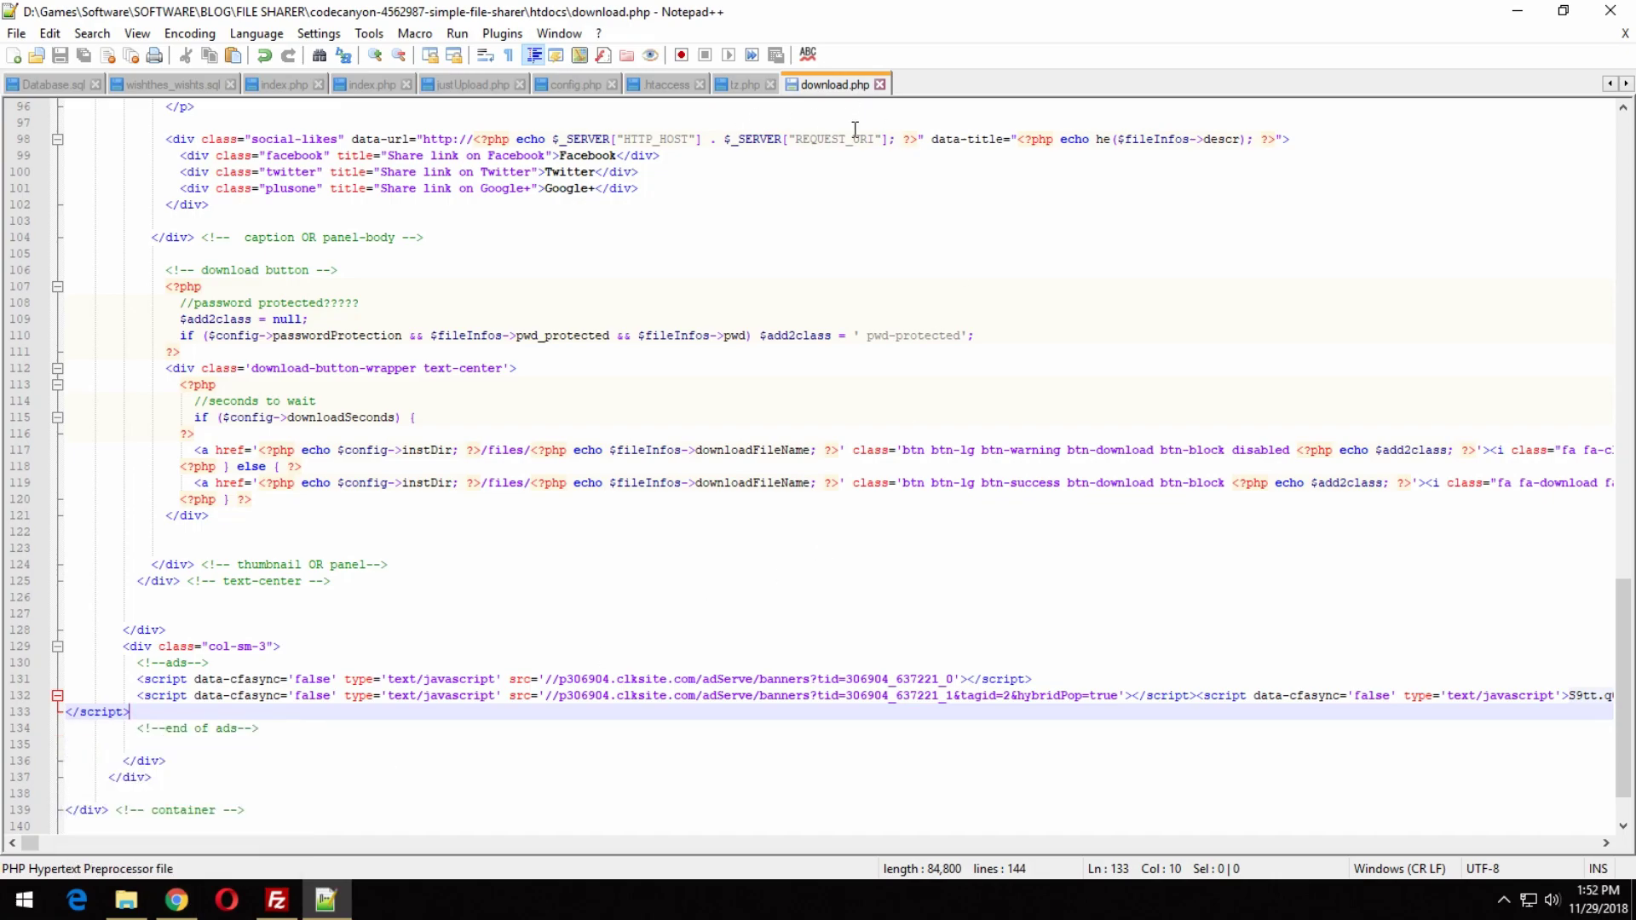
{"action": "left_click", "coordinate": [1609, 10]}
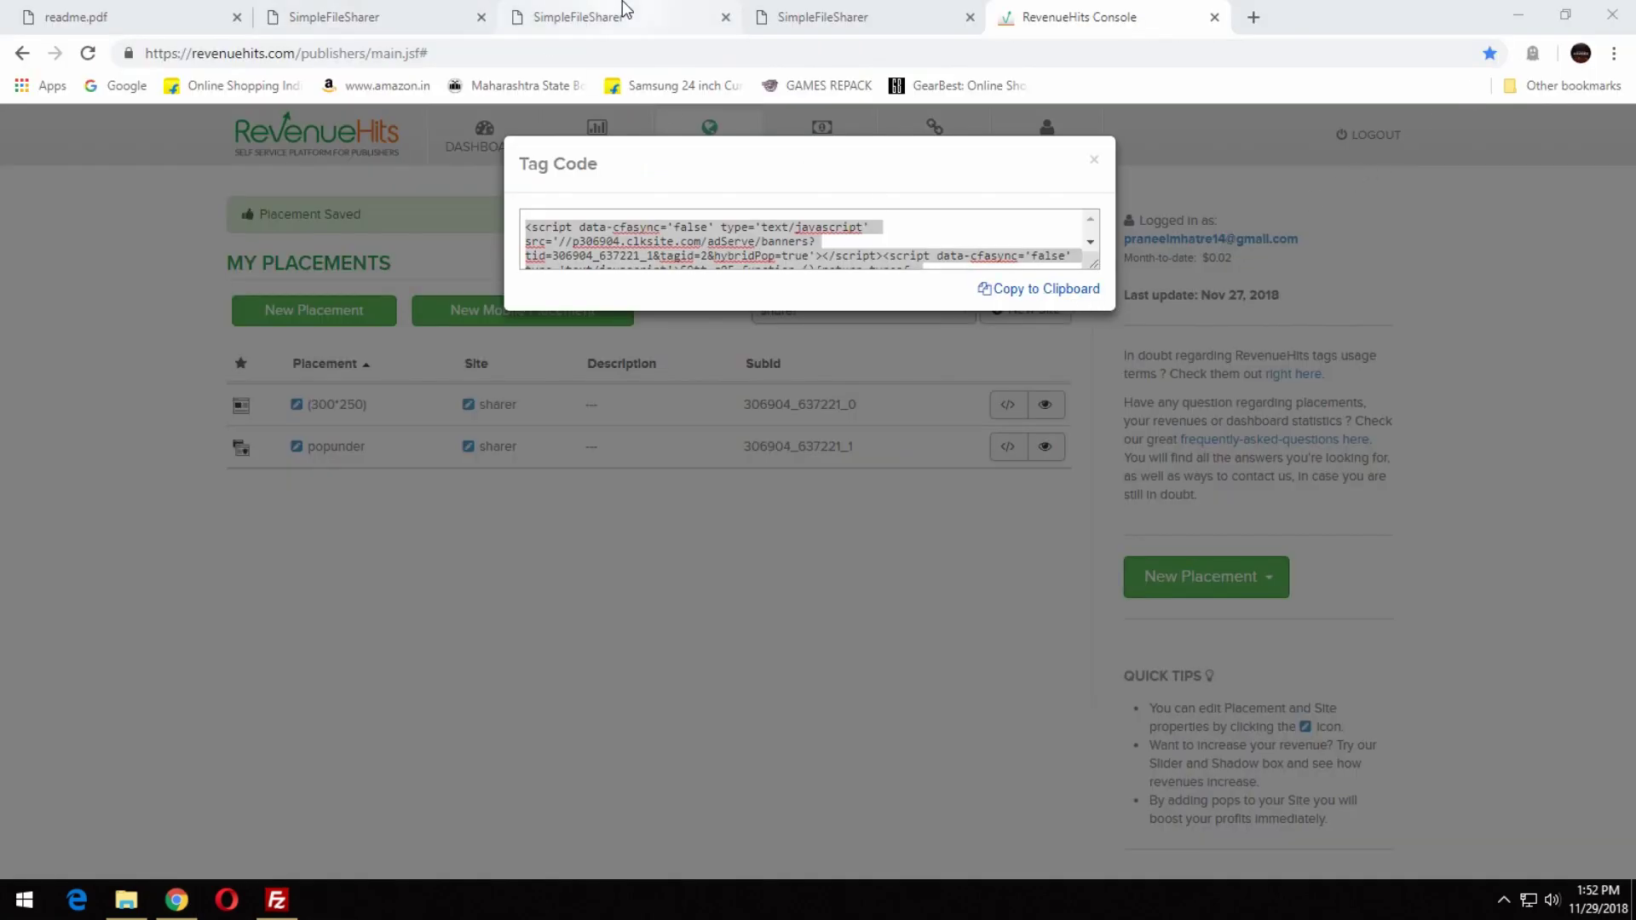
Open the InfinityFree accounts page and start a file upload in Monsta FTP.
{"action": "key", "text": "ctrl+t"}
{"action": "left_click", "coordinate": [1568, 85]}
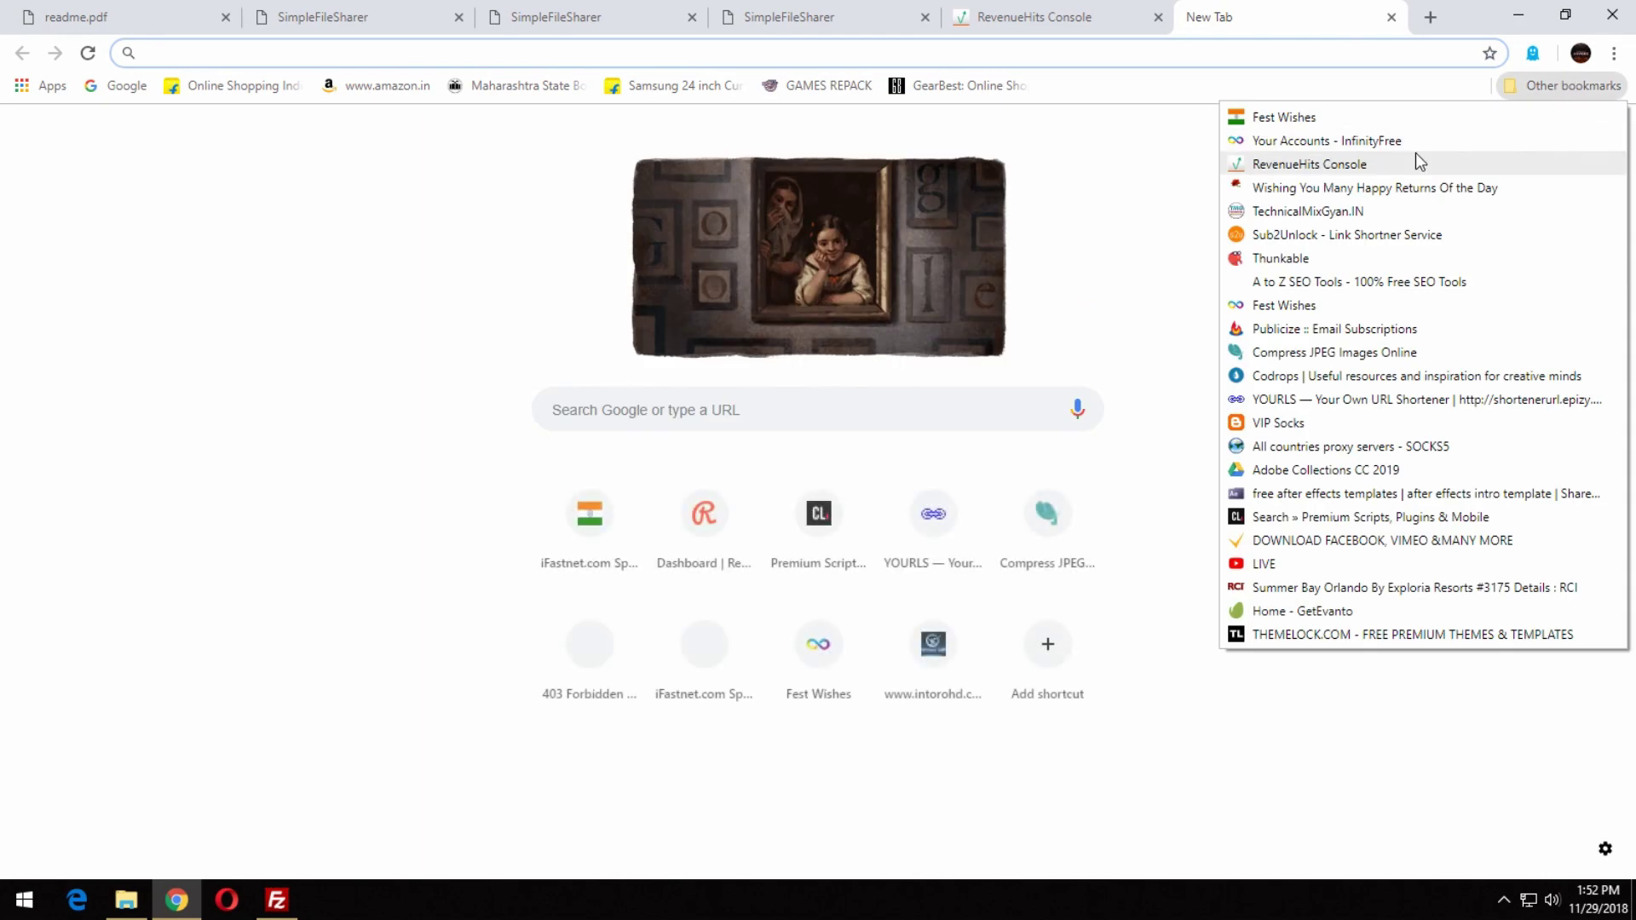
{"action": "left_click", "coordinate": [1412, 141]}
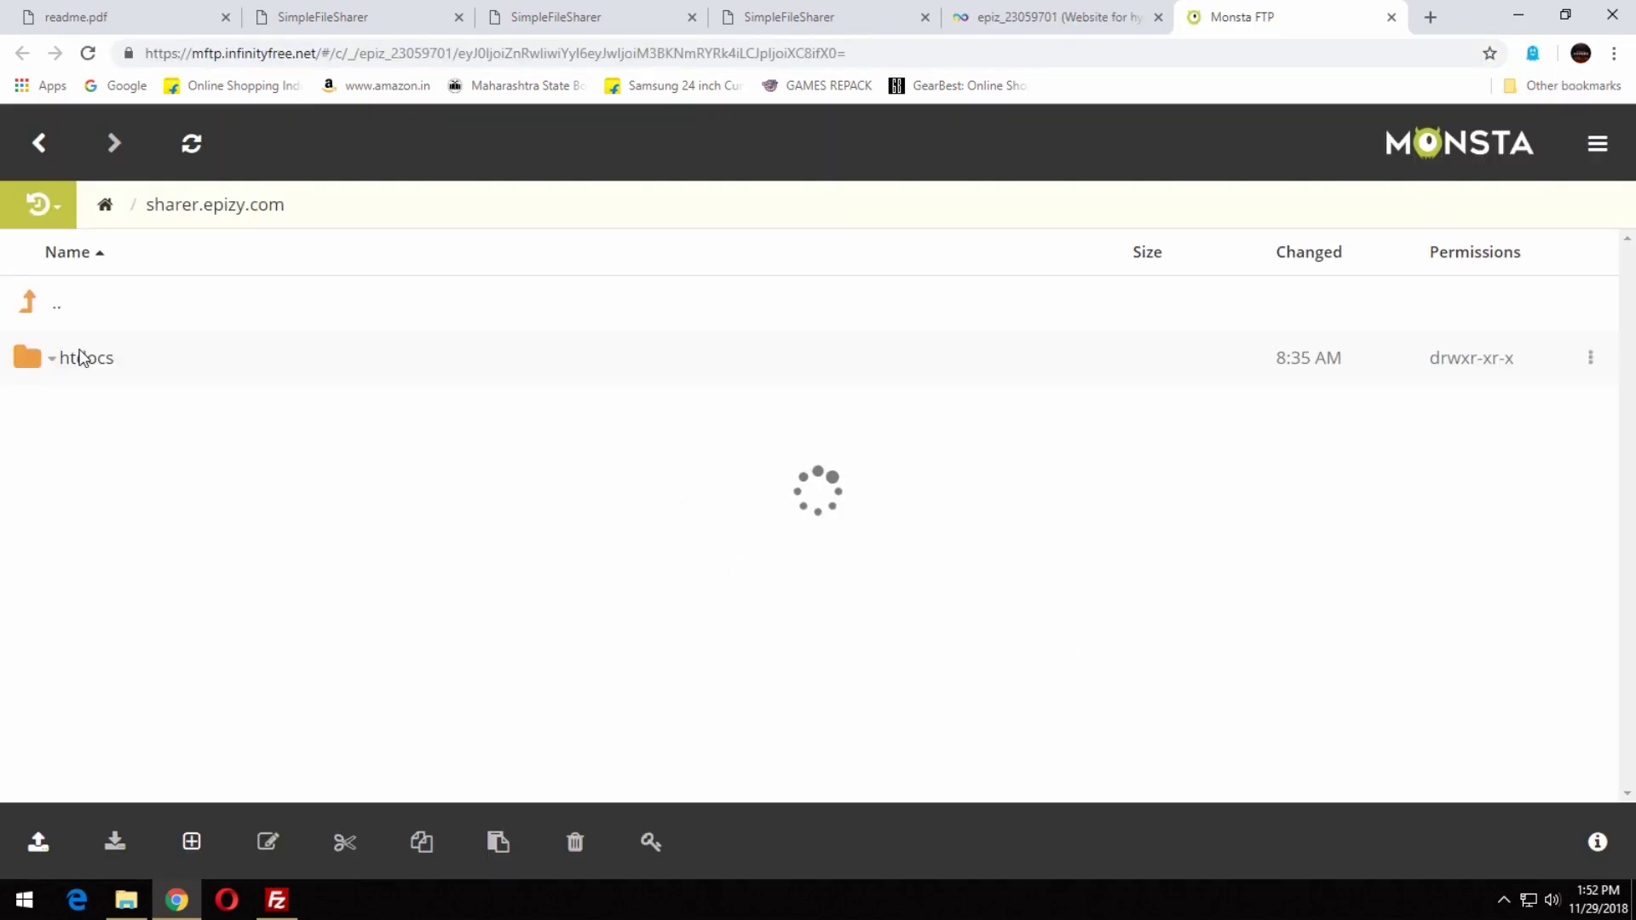
{"action": "scroll", "coordinate": [161, 650], "scroll_direction": "down", "scroll_amount": 10}
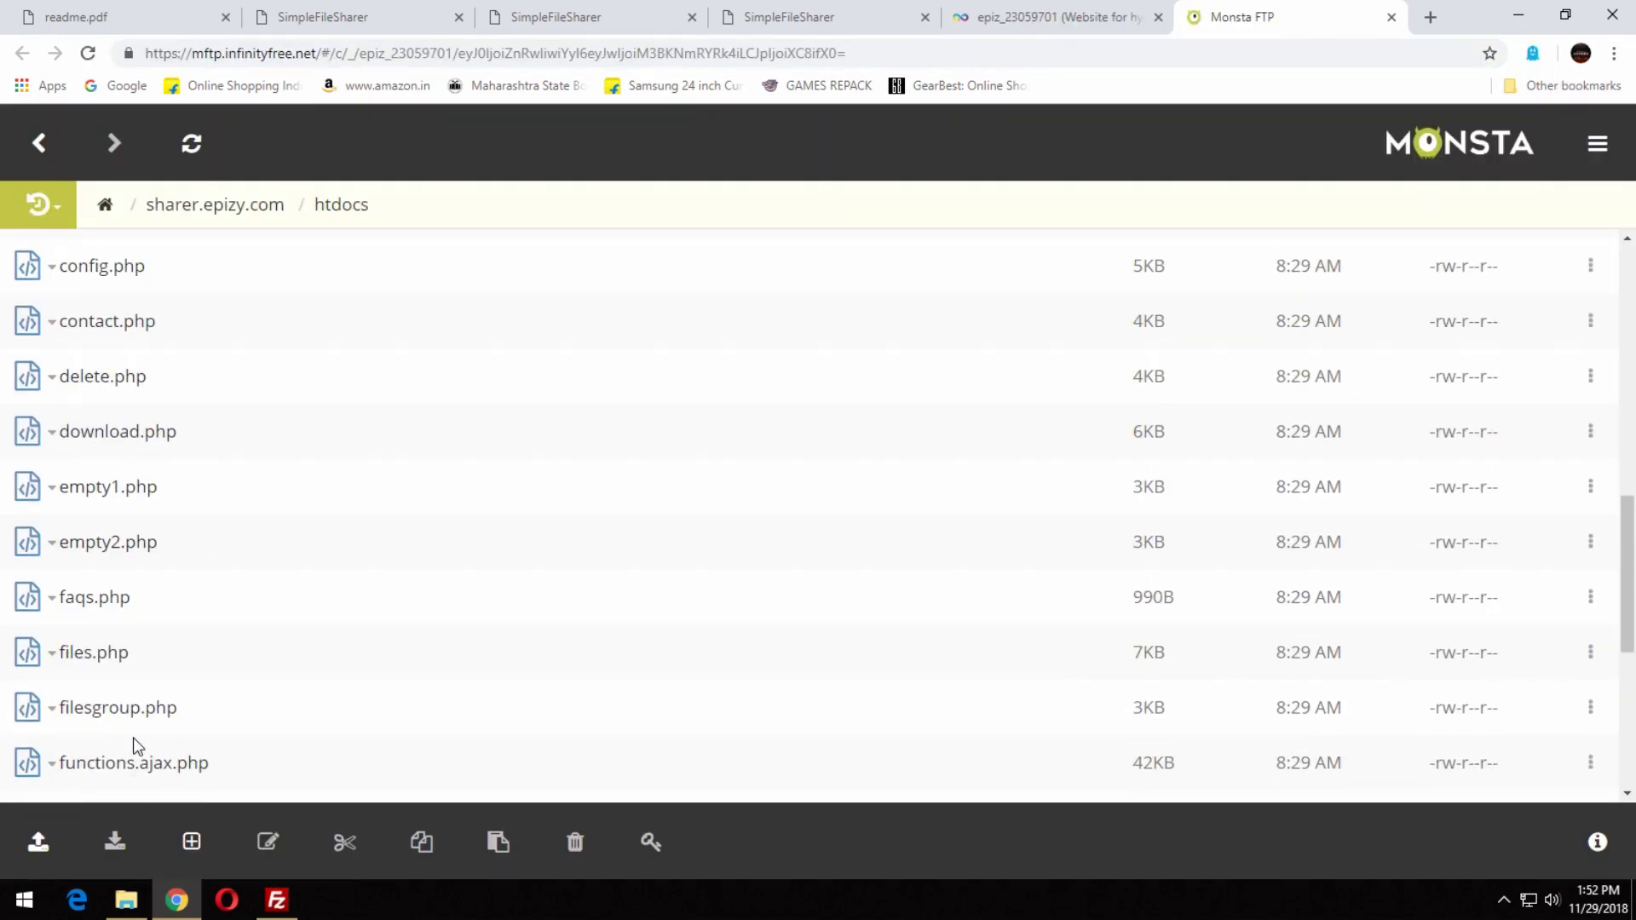
{"action": "left_click", "coordinate": [38, 842]}
{"action": "left_click", "coordinate": [128, 739]}
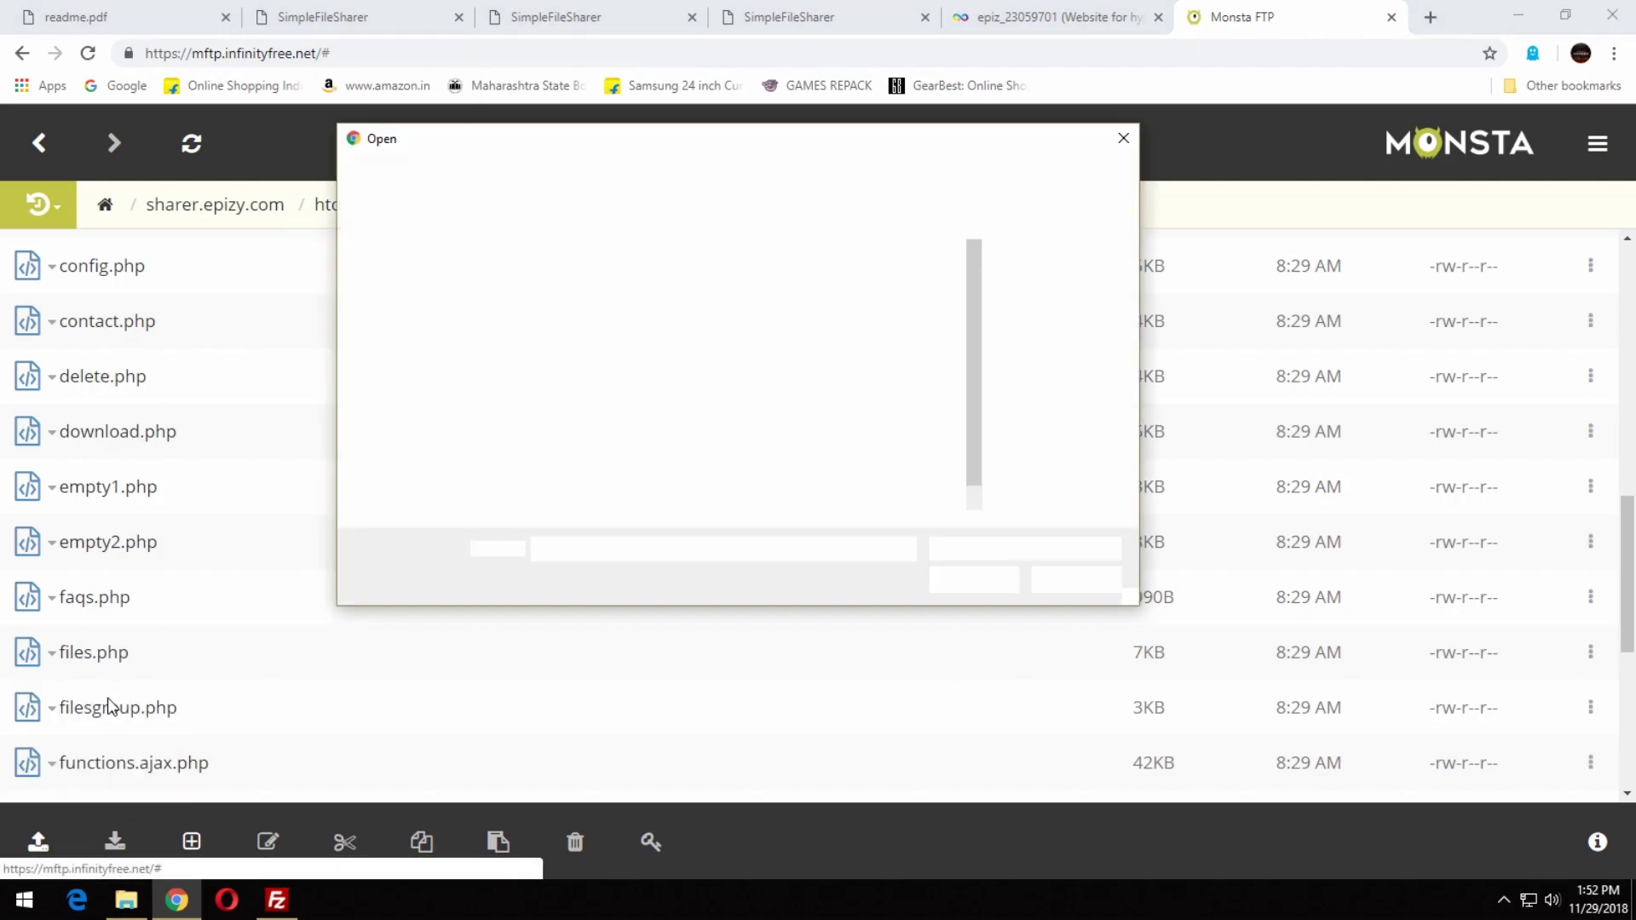
Upload download.php from the local simple-file-sharer htdocs folder, replacing the remote copy.
{"action": "left_click", "coordinate": [430, 463]}
{"action": "double_click", "coordinate": [573, 332]}
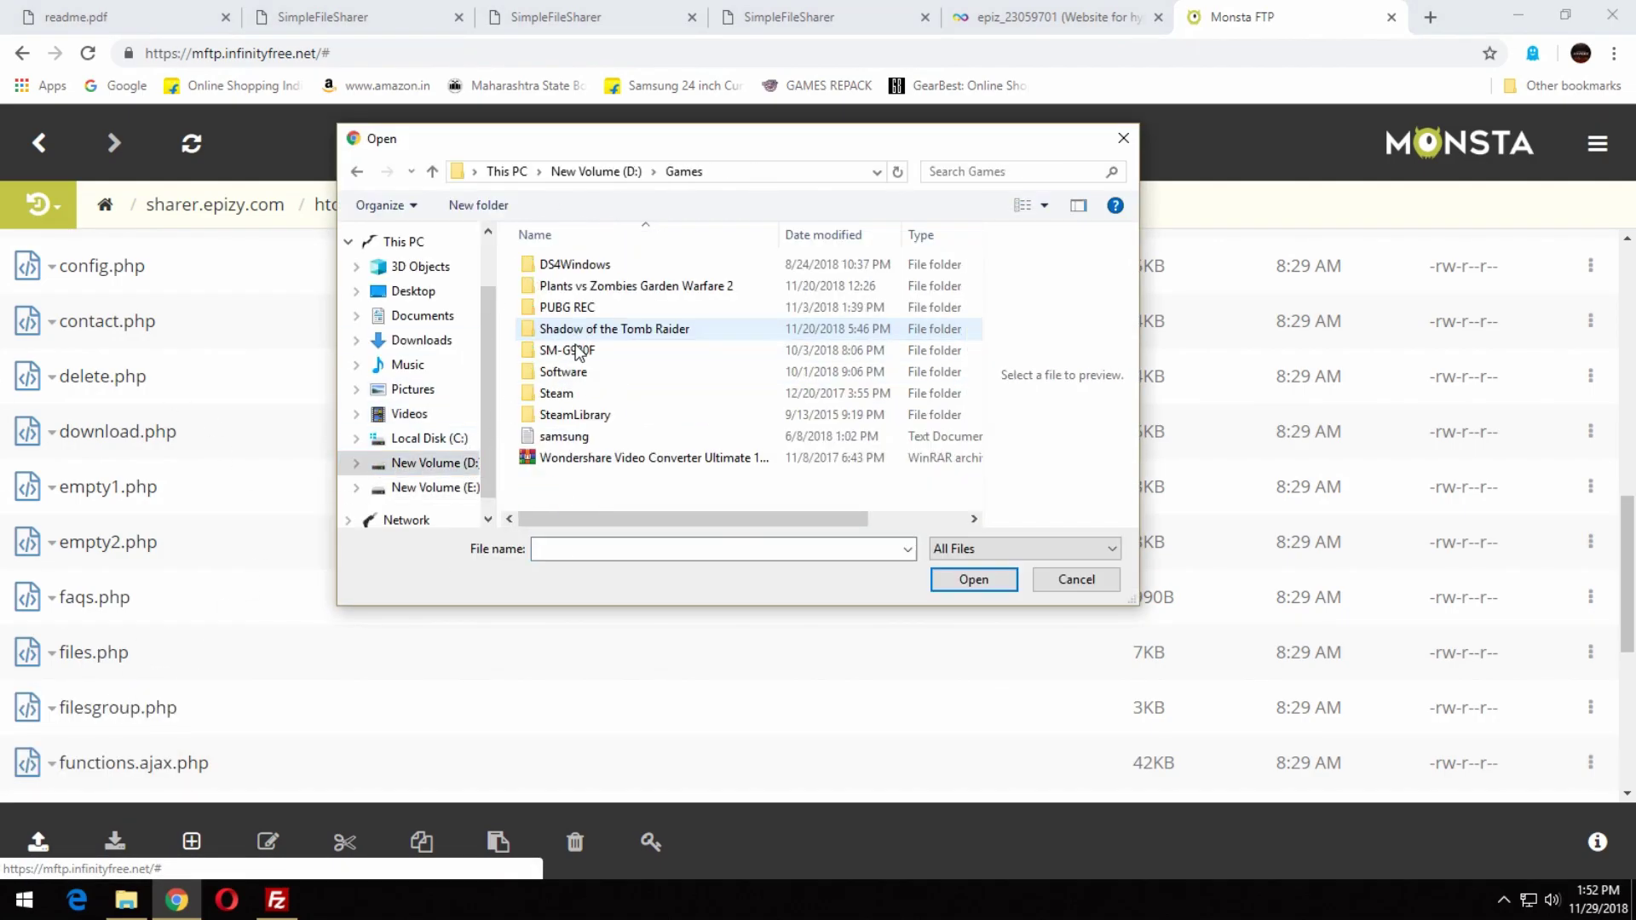
{"action": "double_click", "coordinate": [575, 372]}
{"action": "double_click", "coordinate": [592, 331]}
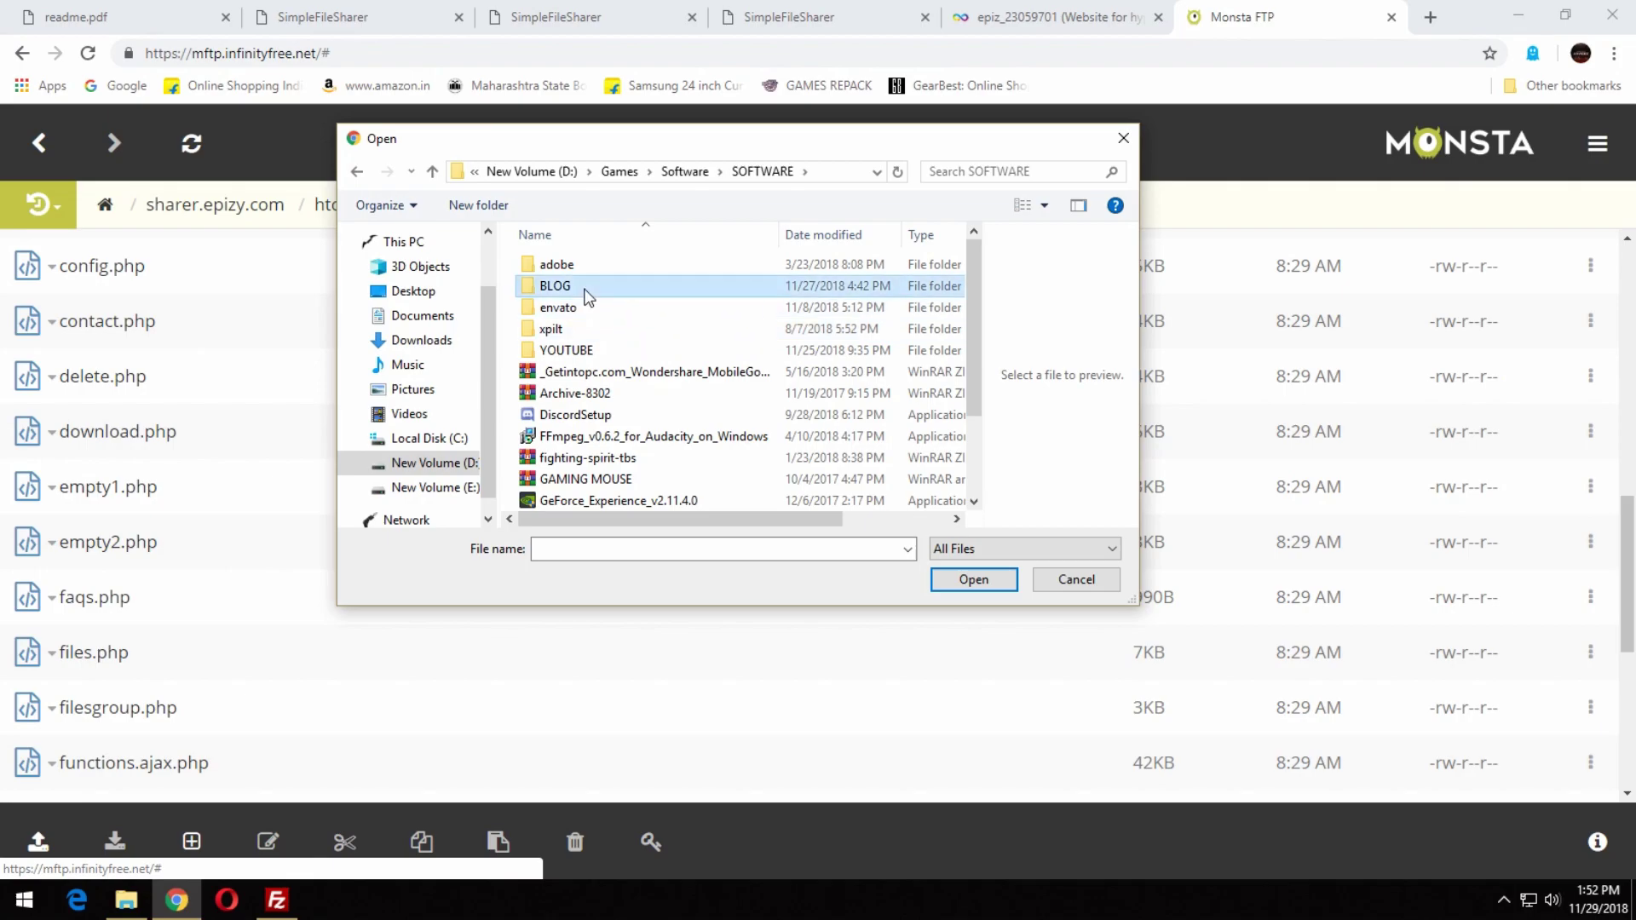
{"action": "double_click", "coordinate": [584, 287]}
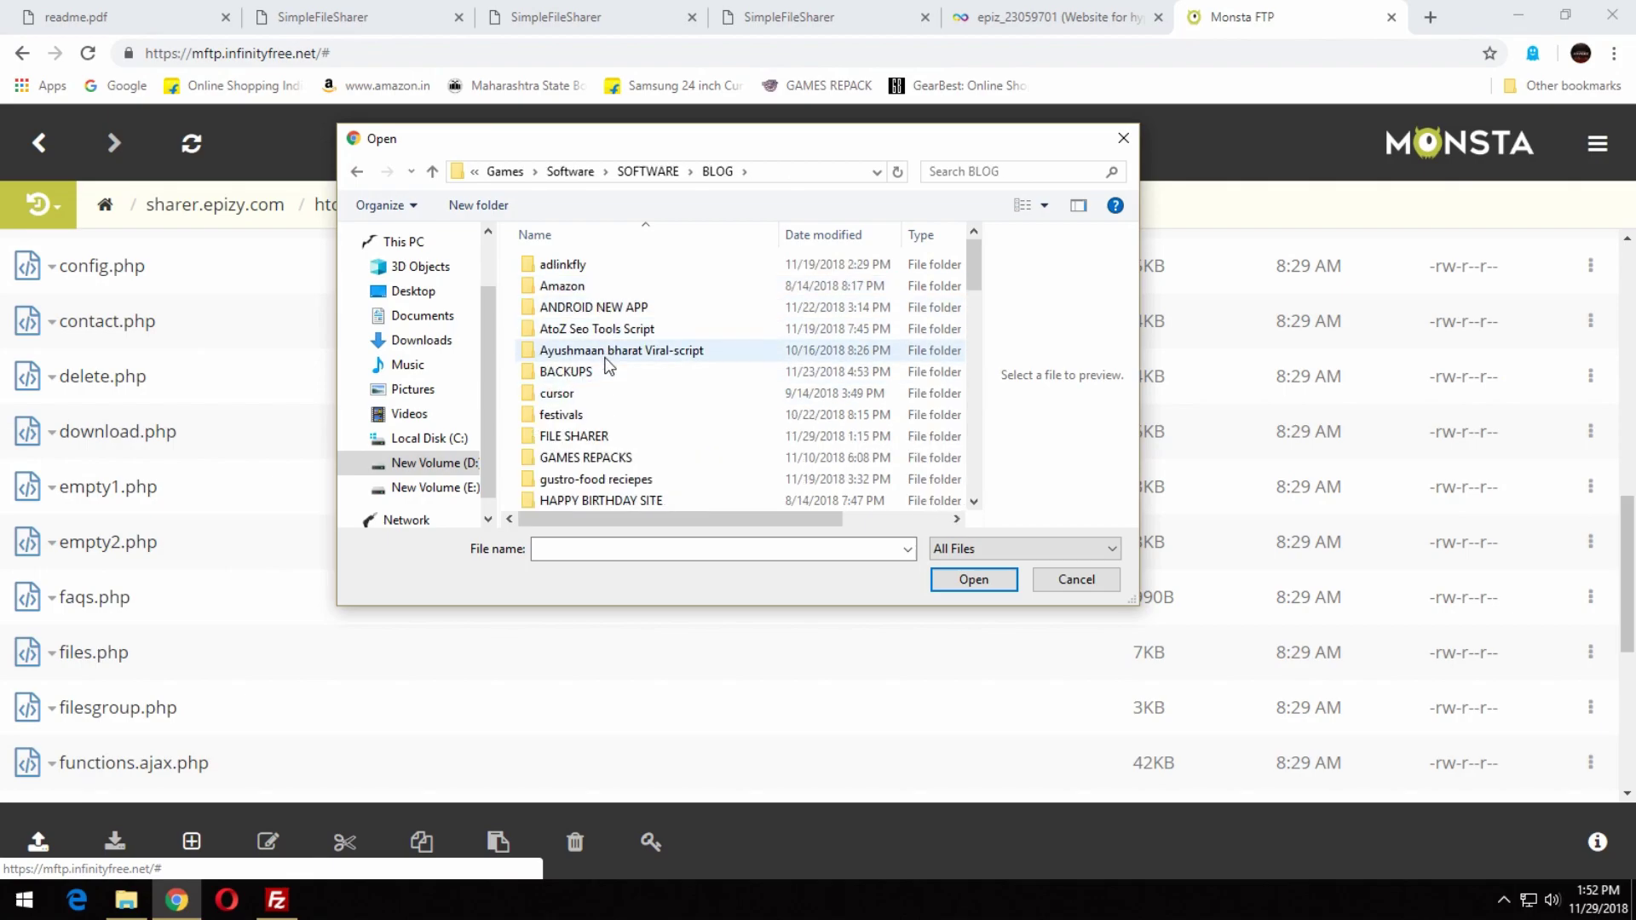
{"action": "double_click", "coordinate": [588, 436]}
{"action": "double_click", "coordinate": [609, 265]}
{"action": "double_click", "coordinate": [611, 266]}
{"action": "scroll", "coordinate": [665, 426], "scroll_direction": "down", "scroll_amount": 4}
{"action": "left_click", "coordinate": [587, 347]}
{"action": "left_click", "coordinate": [957, 577]}
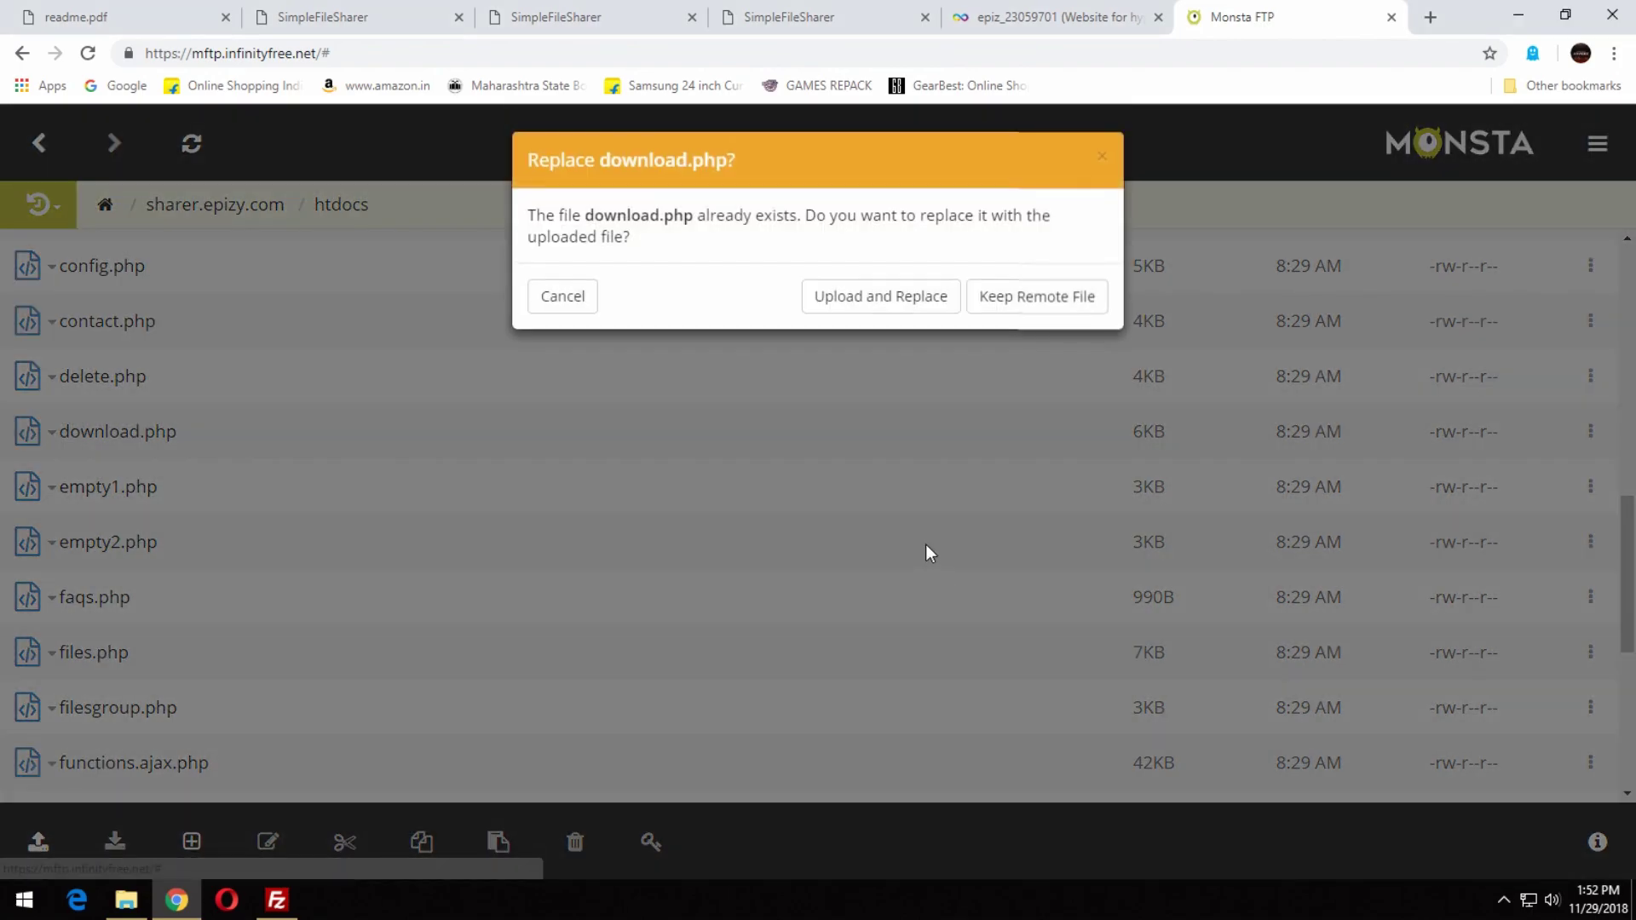
{"action": "left_click", "coordinate": [876, 301]}
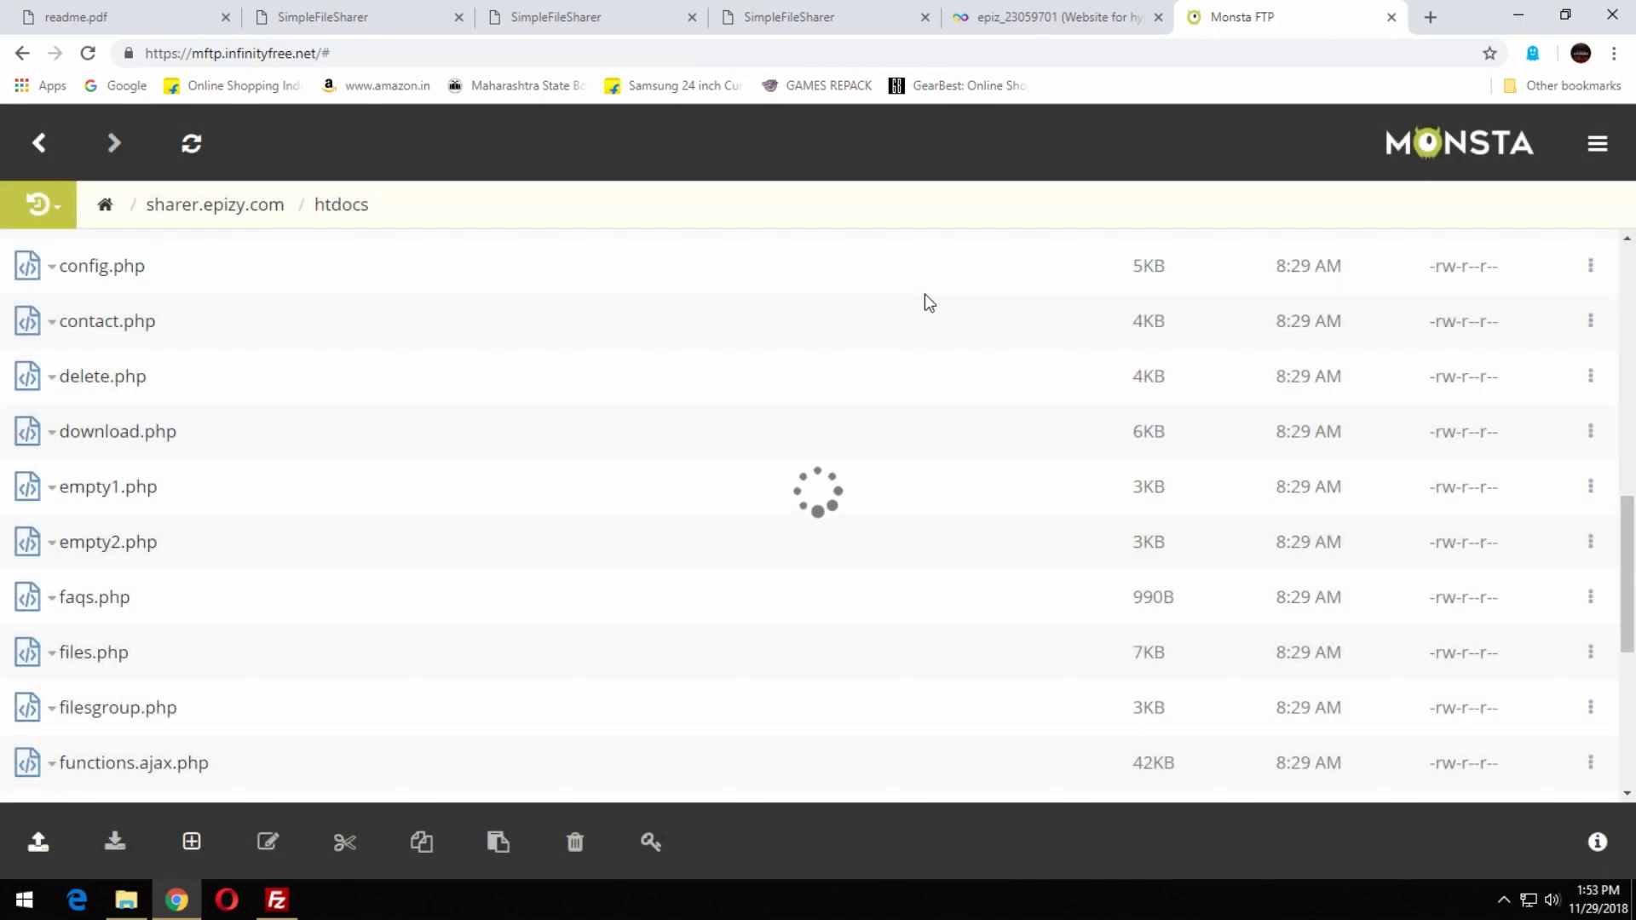
From the file sharer home page, upload the GAMES REPACK ONLY LOGO file from drive E:.
{"action": "left_click", "coordinate": [382, 7]}
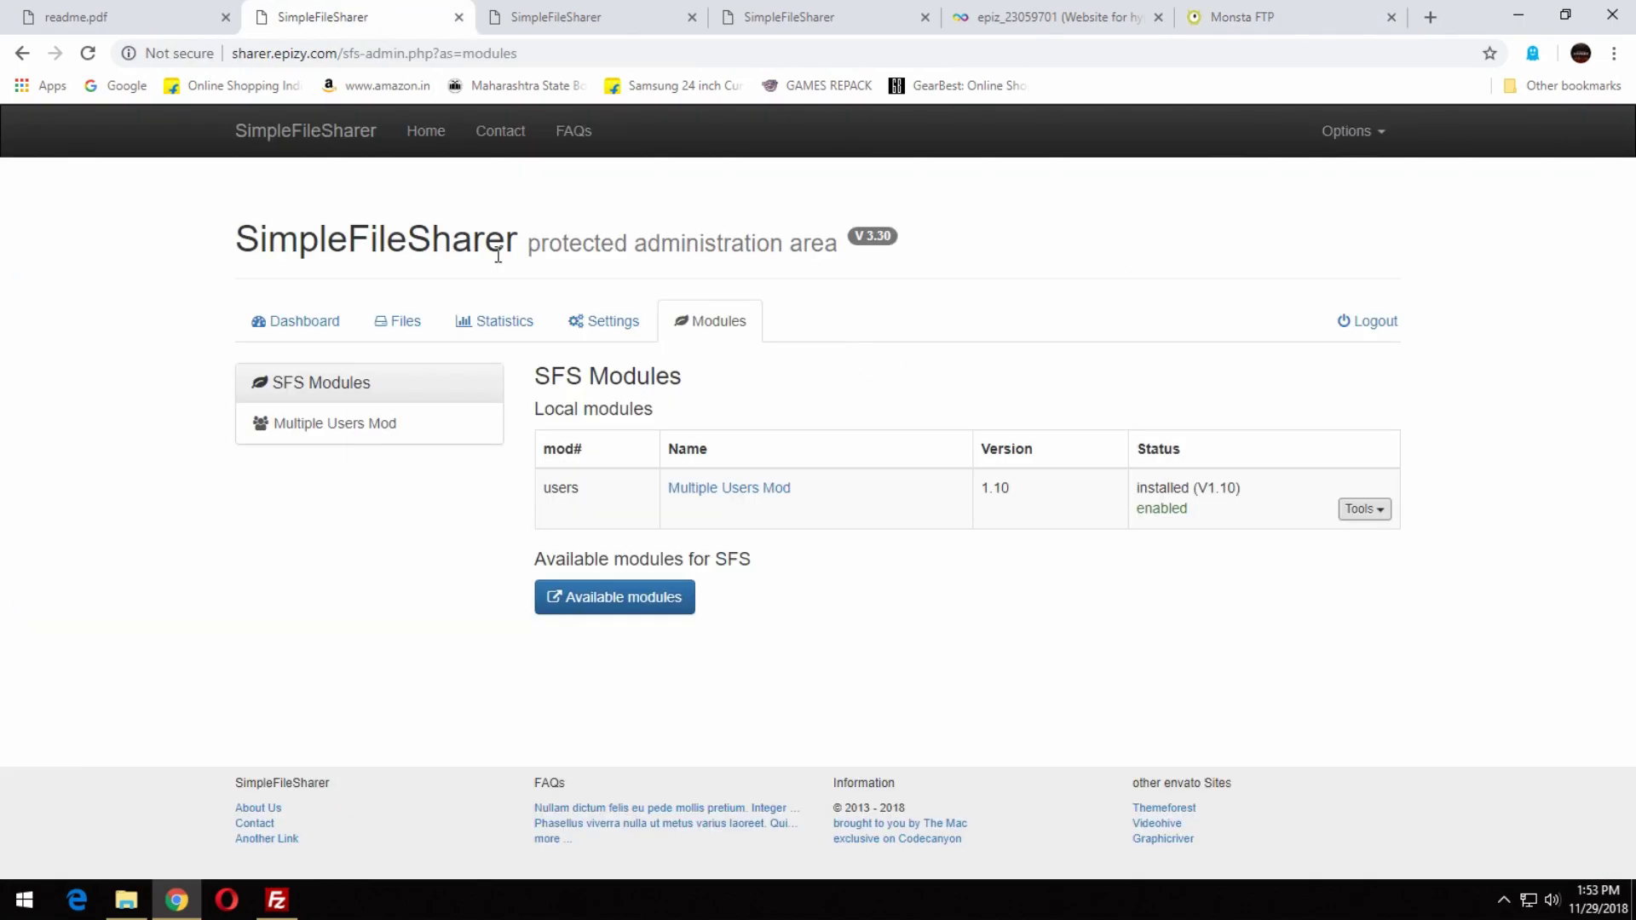
{"action": "left_click", "coordinate": [526, 20]}
{"action": "left_click", "coordinate": [426, 132]}
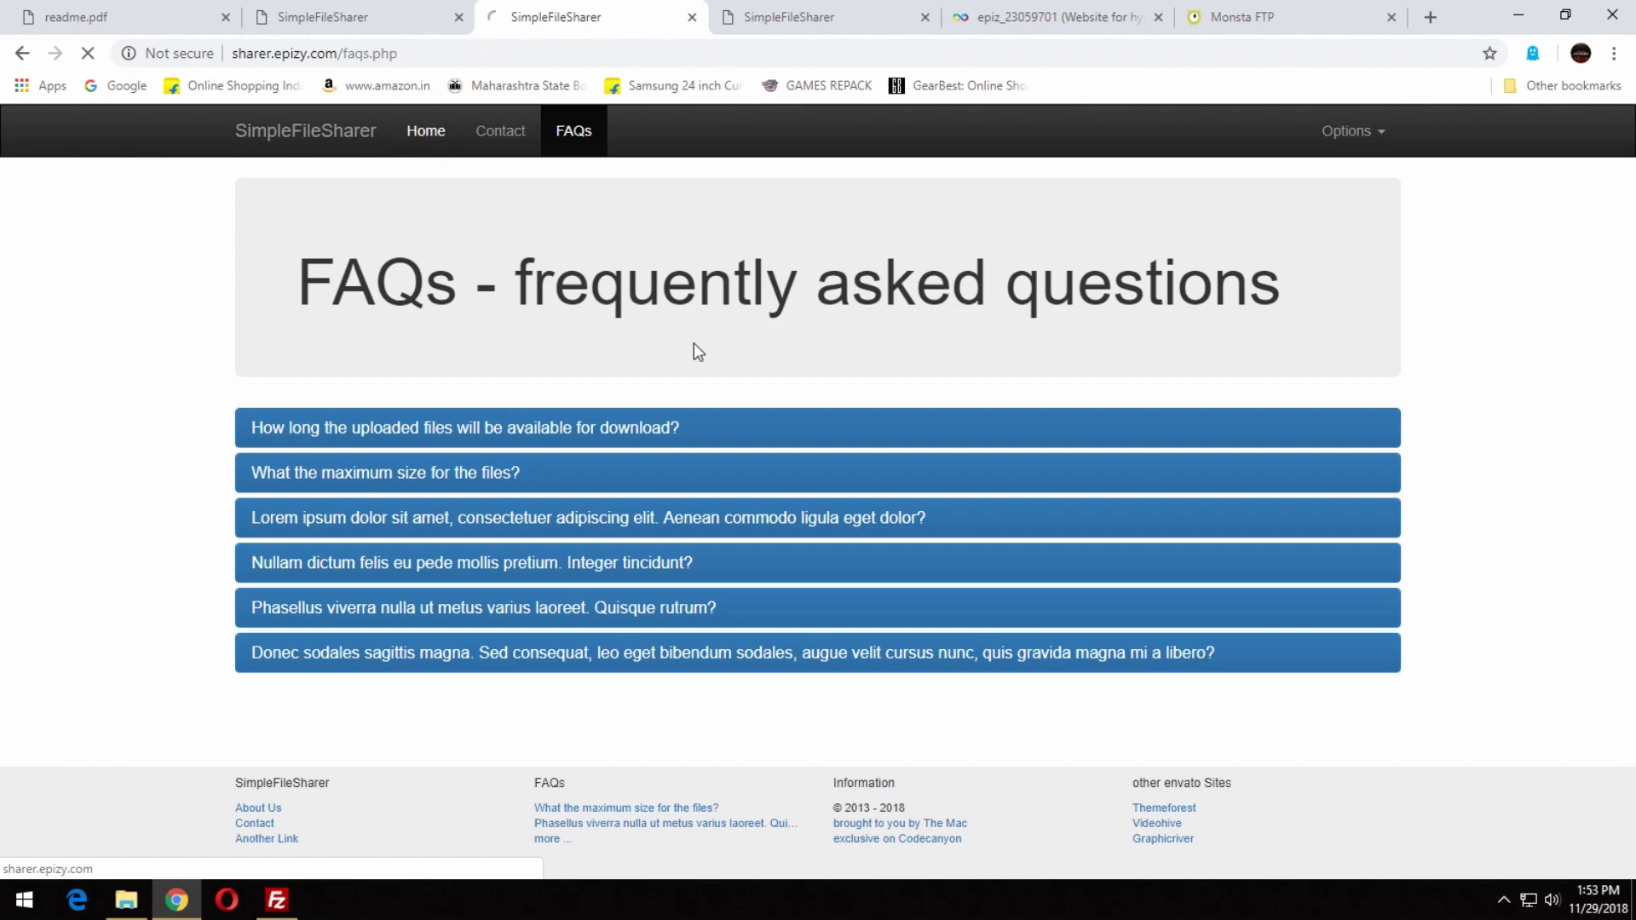
{"action": "left_click", "coordinate": [458, 379]}
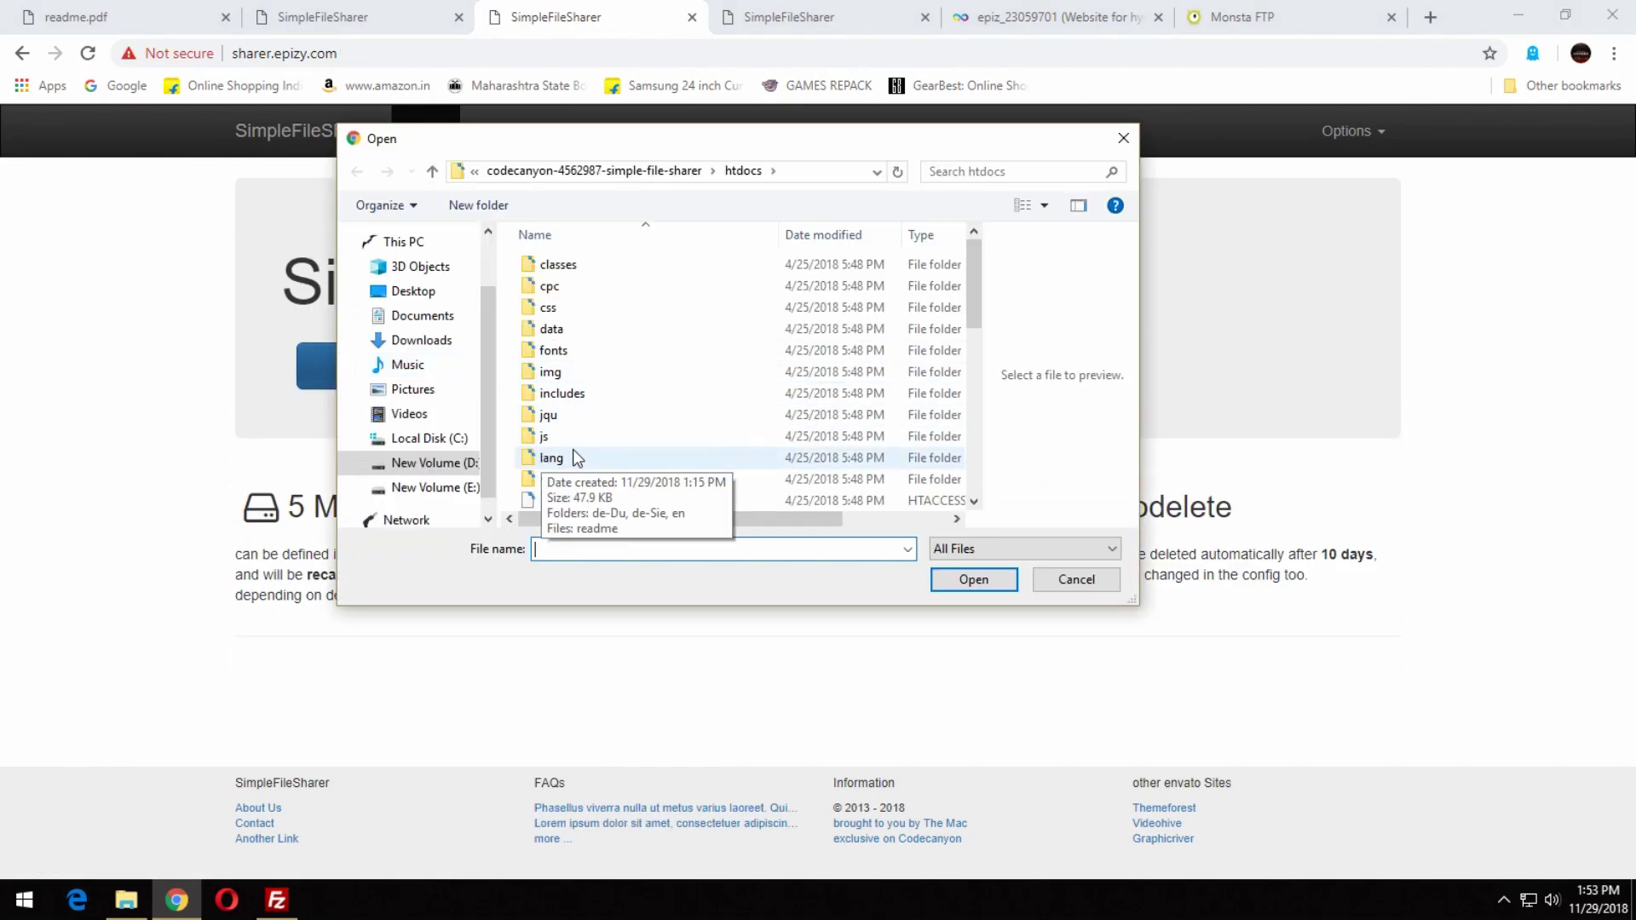
{"action": "scroll", "coordinate": [569, 457], "scroll_direction": "down", "scroll_amount": 2}
{"action": "left_click", "coordinate": [477, 492]}
{"action": "left_click", "coordinate": [680, 520]}
{"action": "left_click", "coordinate": [976, 583]}
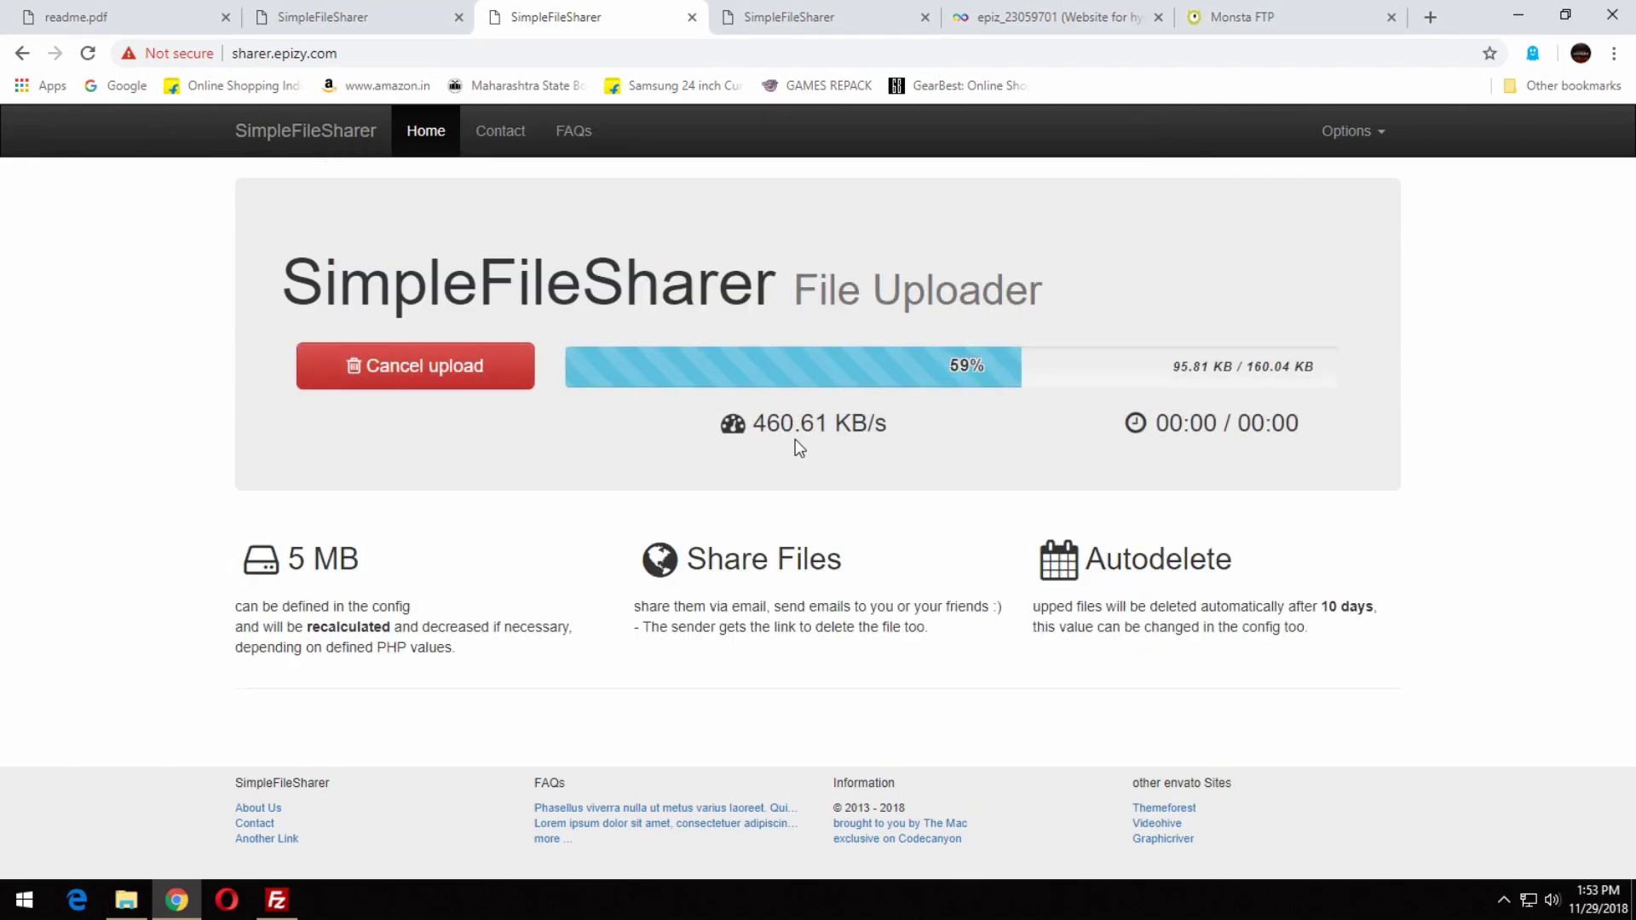
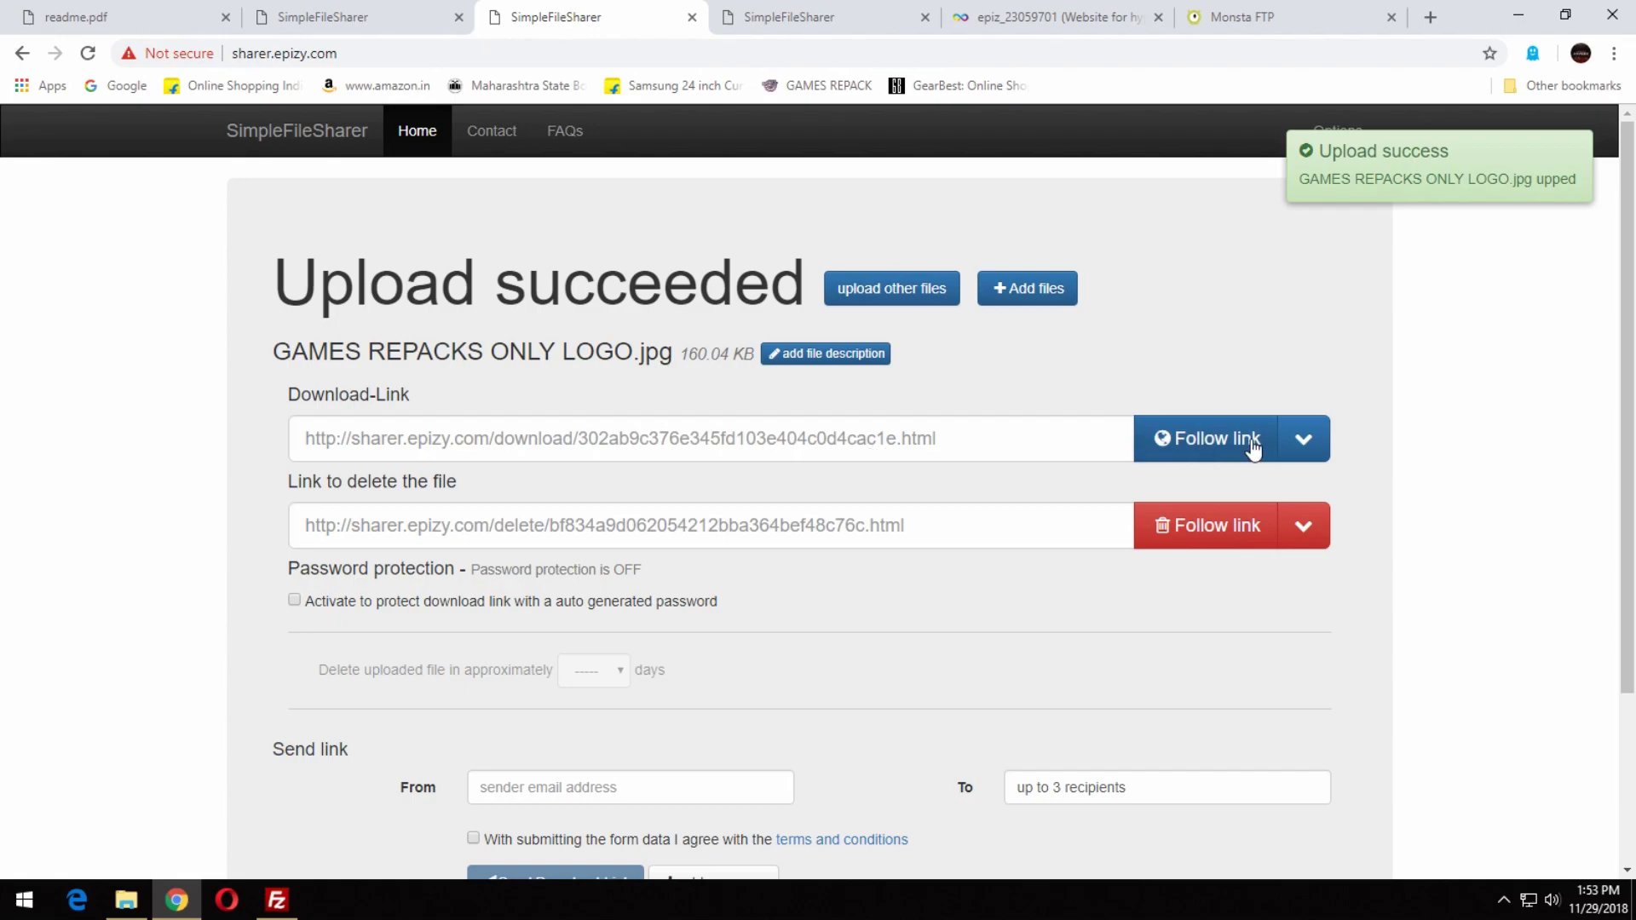
Open the download page for GAMES REPACKS ONLY LOGO.jpg.
{"action": "left_click", "coordinate": [1253, 443]}
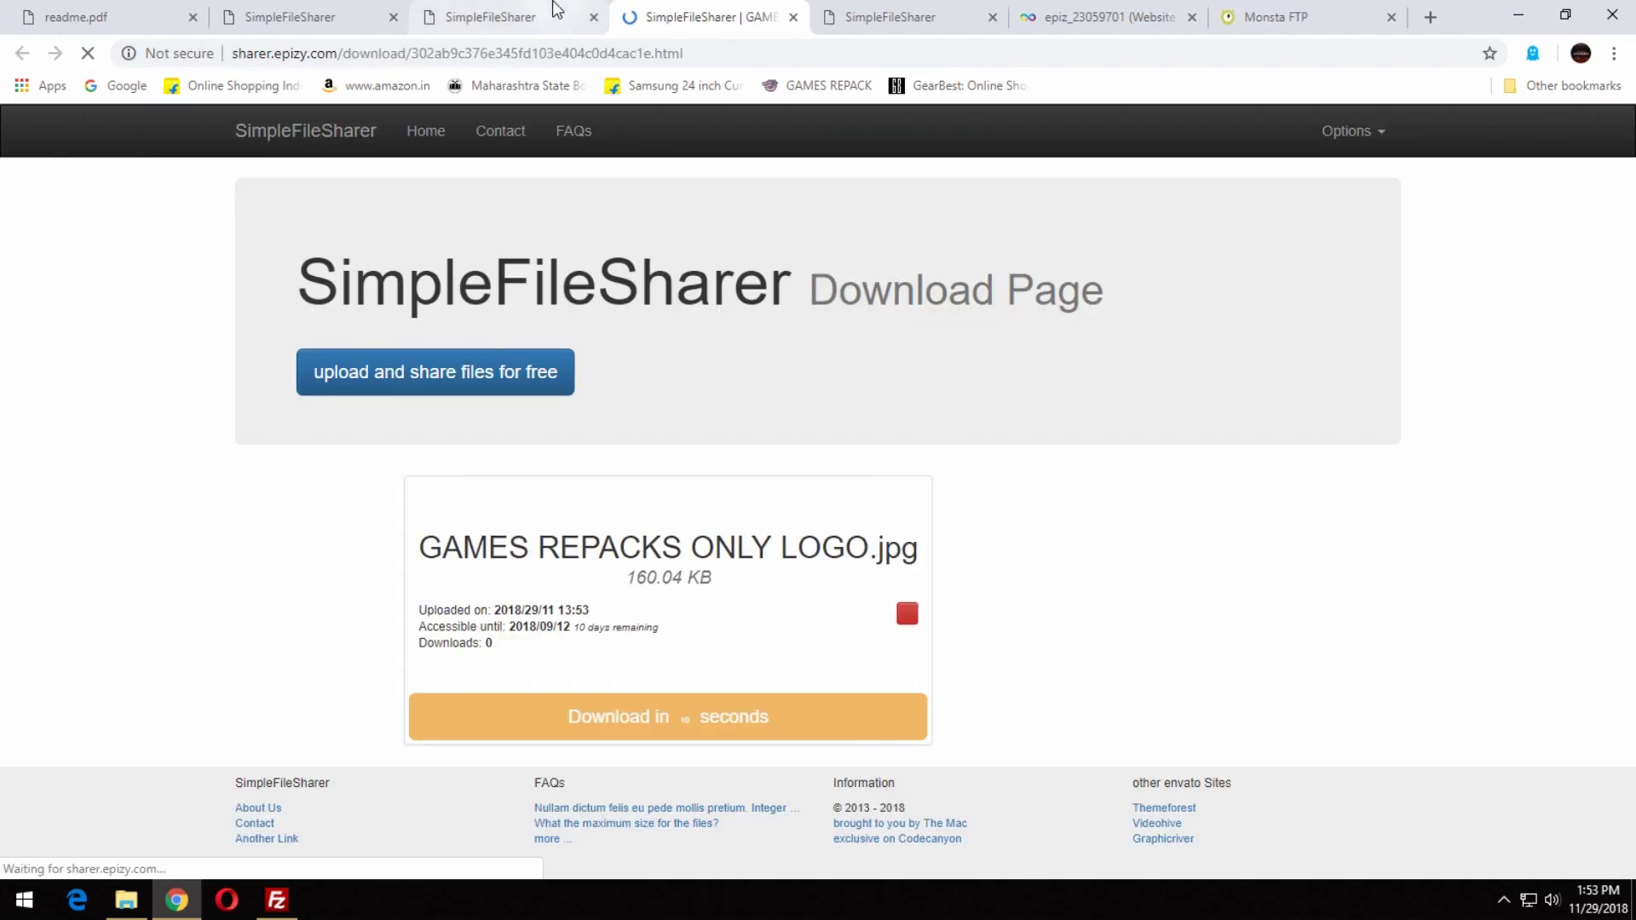
{"action": "scroll", "coordinate": [949, 430], "scroll_direction": "down", "scroll_amount": 3}
{"action": "scroll", "coordinate": [951, 433], "scroll_direction": "up", "scroll_amount": 3}
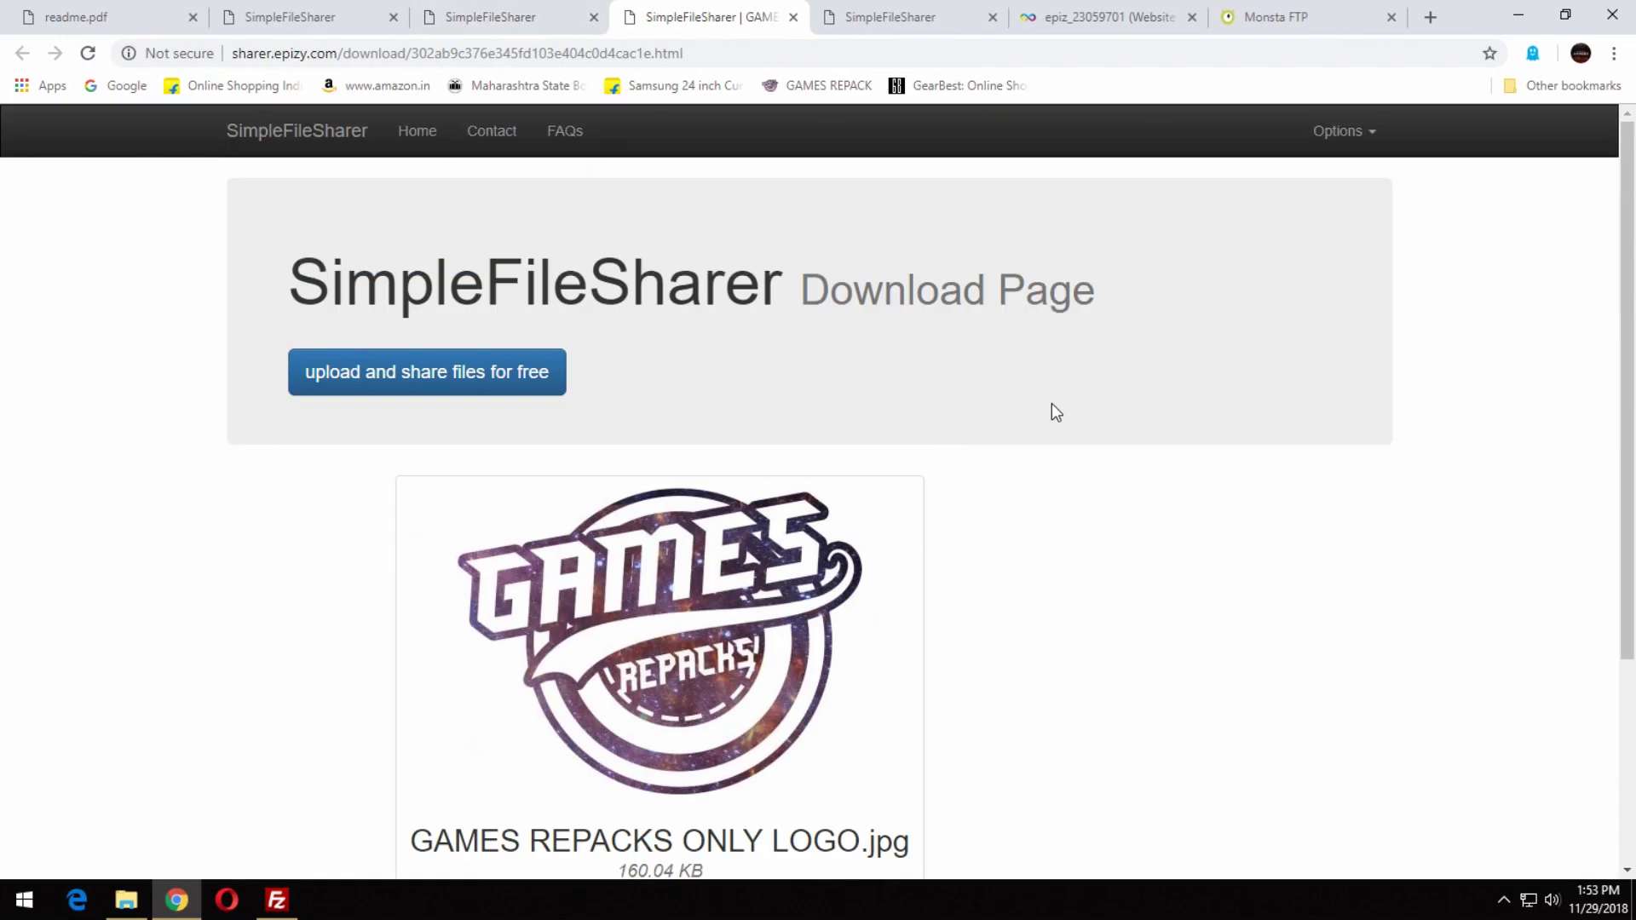
{"action": "scroll", "coordinate": [1156, 583], "scroll_direction": "down", "scroll_amount": 3}
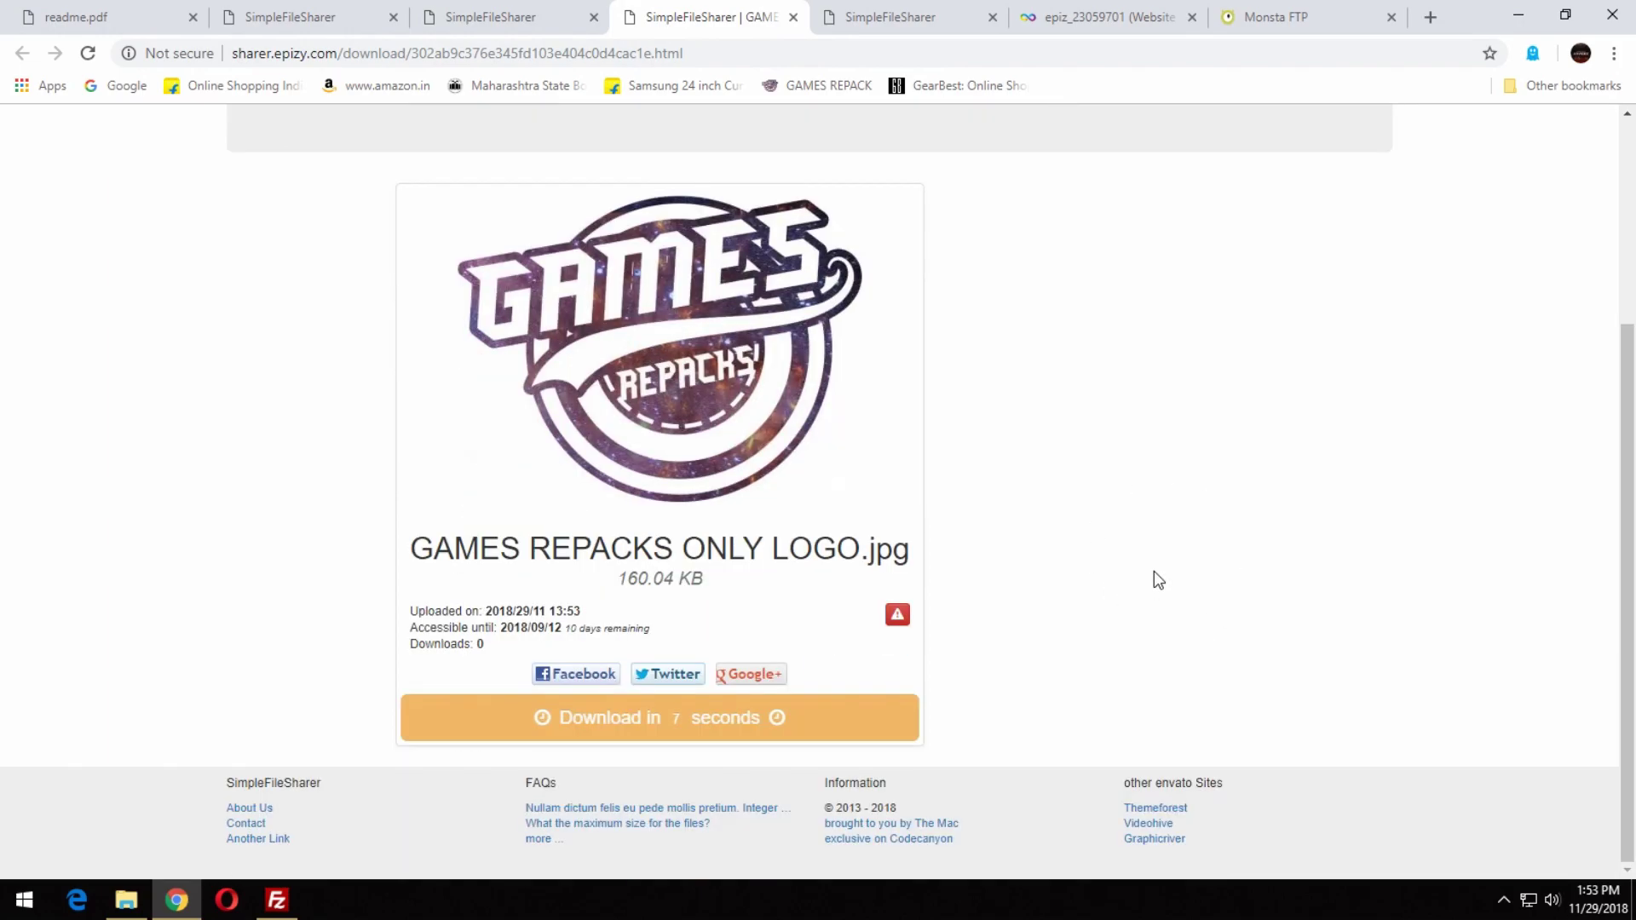
Trust the site in Ghostery so its trackers are allowed.
{"action": "left_click", "coordinate": [1532, 52]}
{"action": "left_click", "coordinate": [1075, 364]}
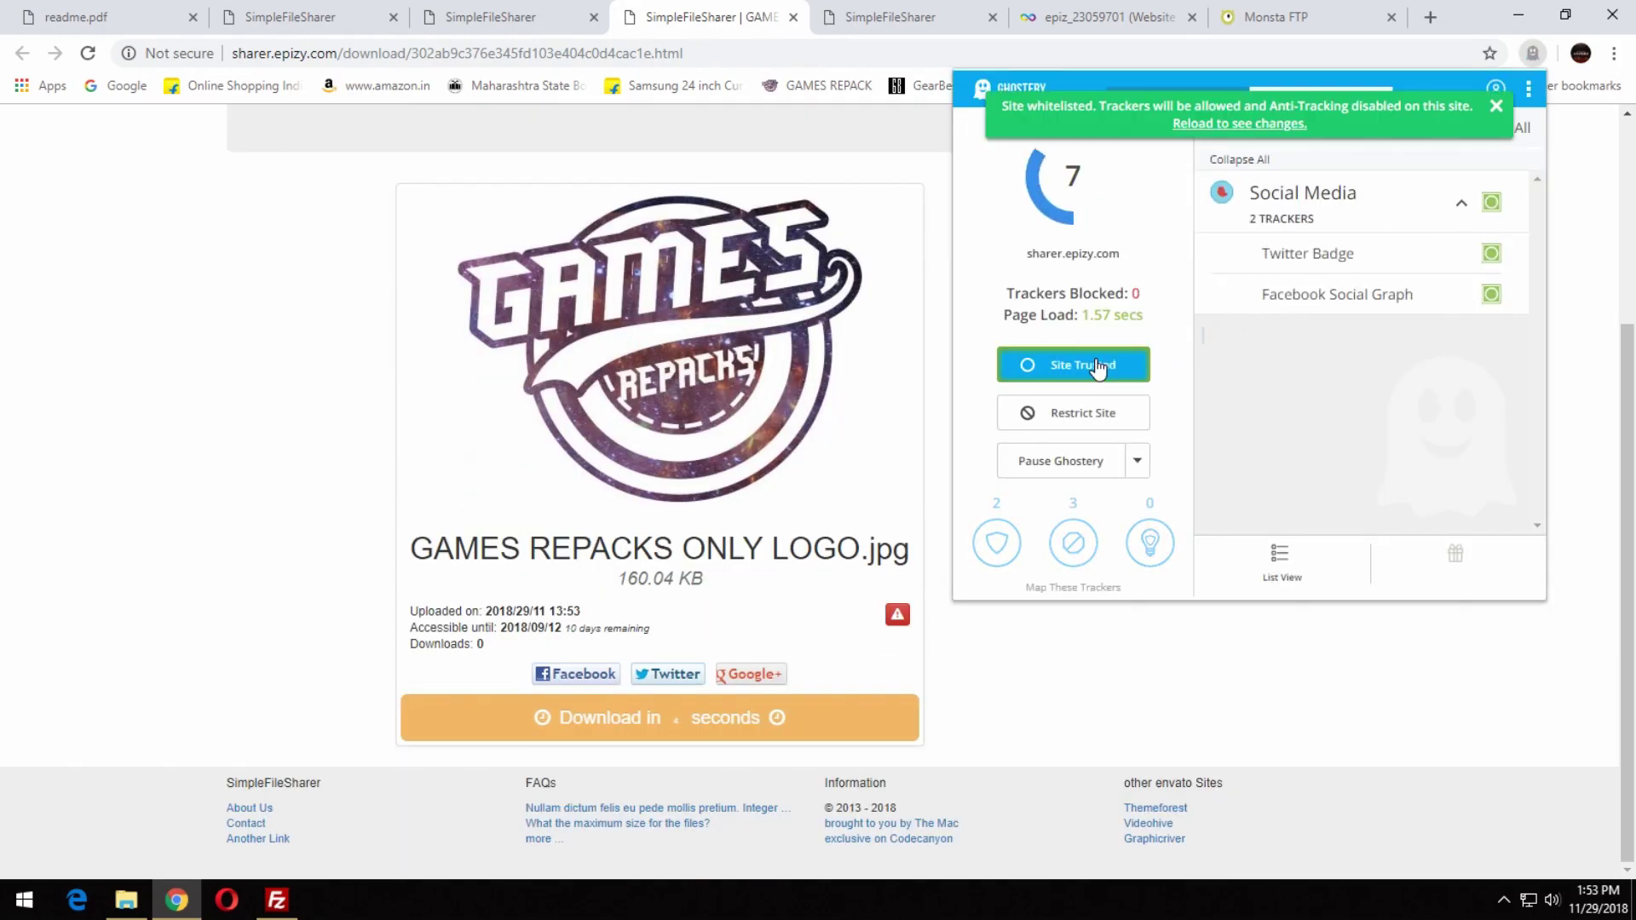
{"action": "left_click", "coordinate": [307, 352]}
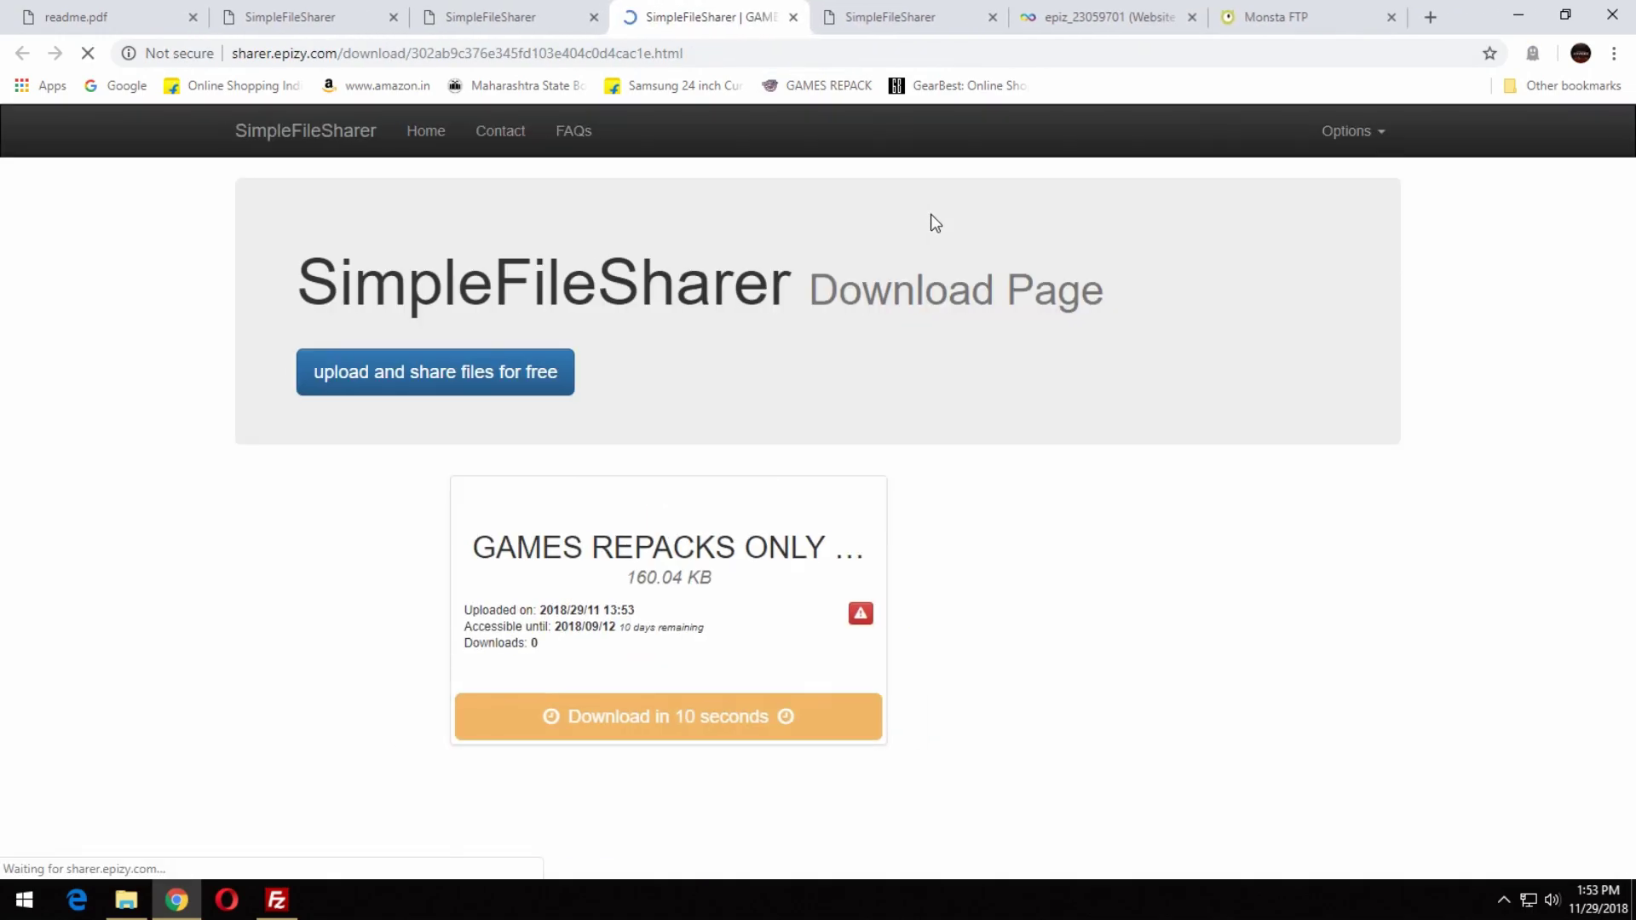
{"action": "scroll", "coordinate": [1137, 596], "scroll_direction": "down", "scroll_amount": 3}
{"action": "scroll", "coordinate": [1141, 596], "scroll_direction": "up", "scroll_amount": 2}
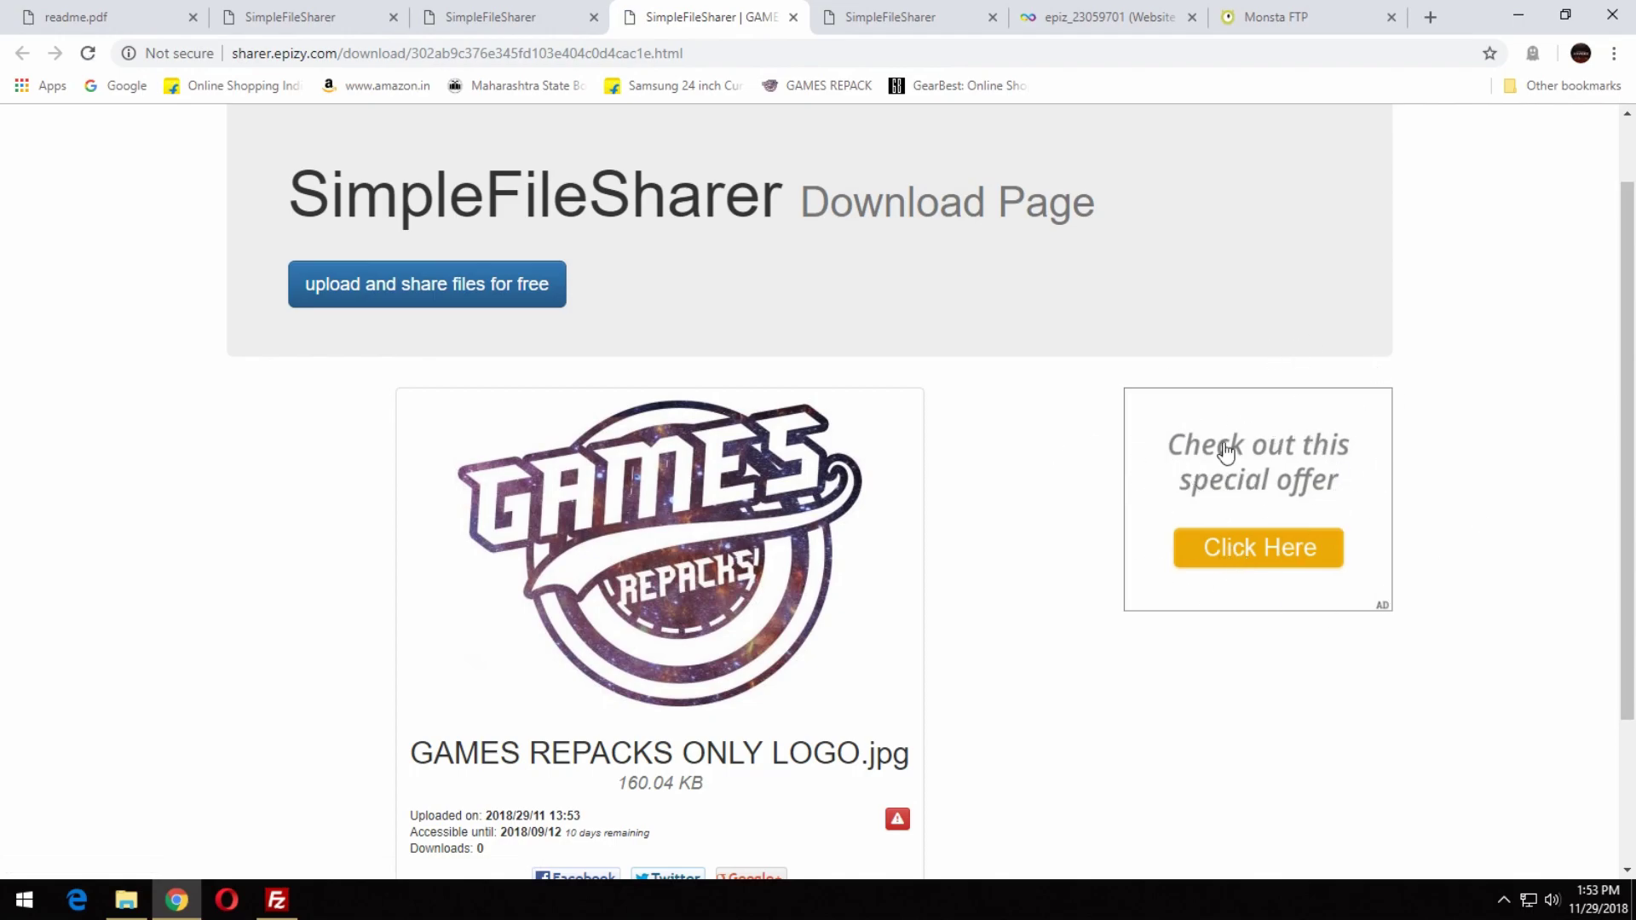
{"action": "scroll", "coordinate": [1325, 617], "scroll_direction": "down", "scroll_amount": 2}
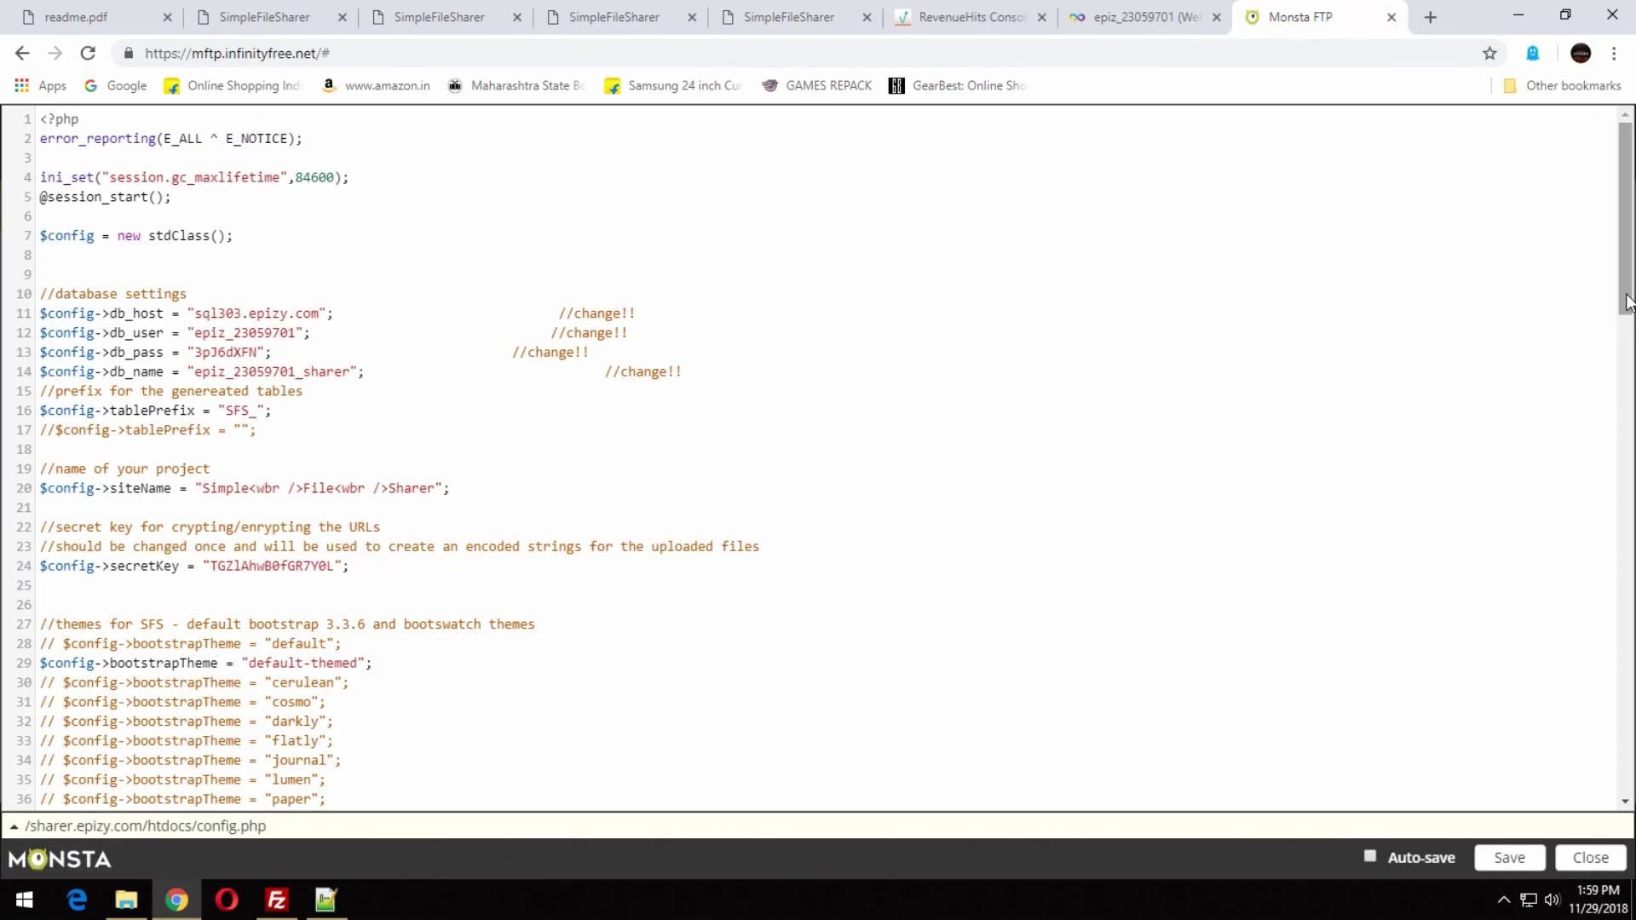
Set the config.php theme value to cerulean, save, and check the SimpleFileSharer tabs.
{"action": "scroll", "coordinate": [414, 470], "scroll_direction": "down", "scroll_amount": 5}
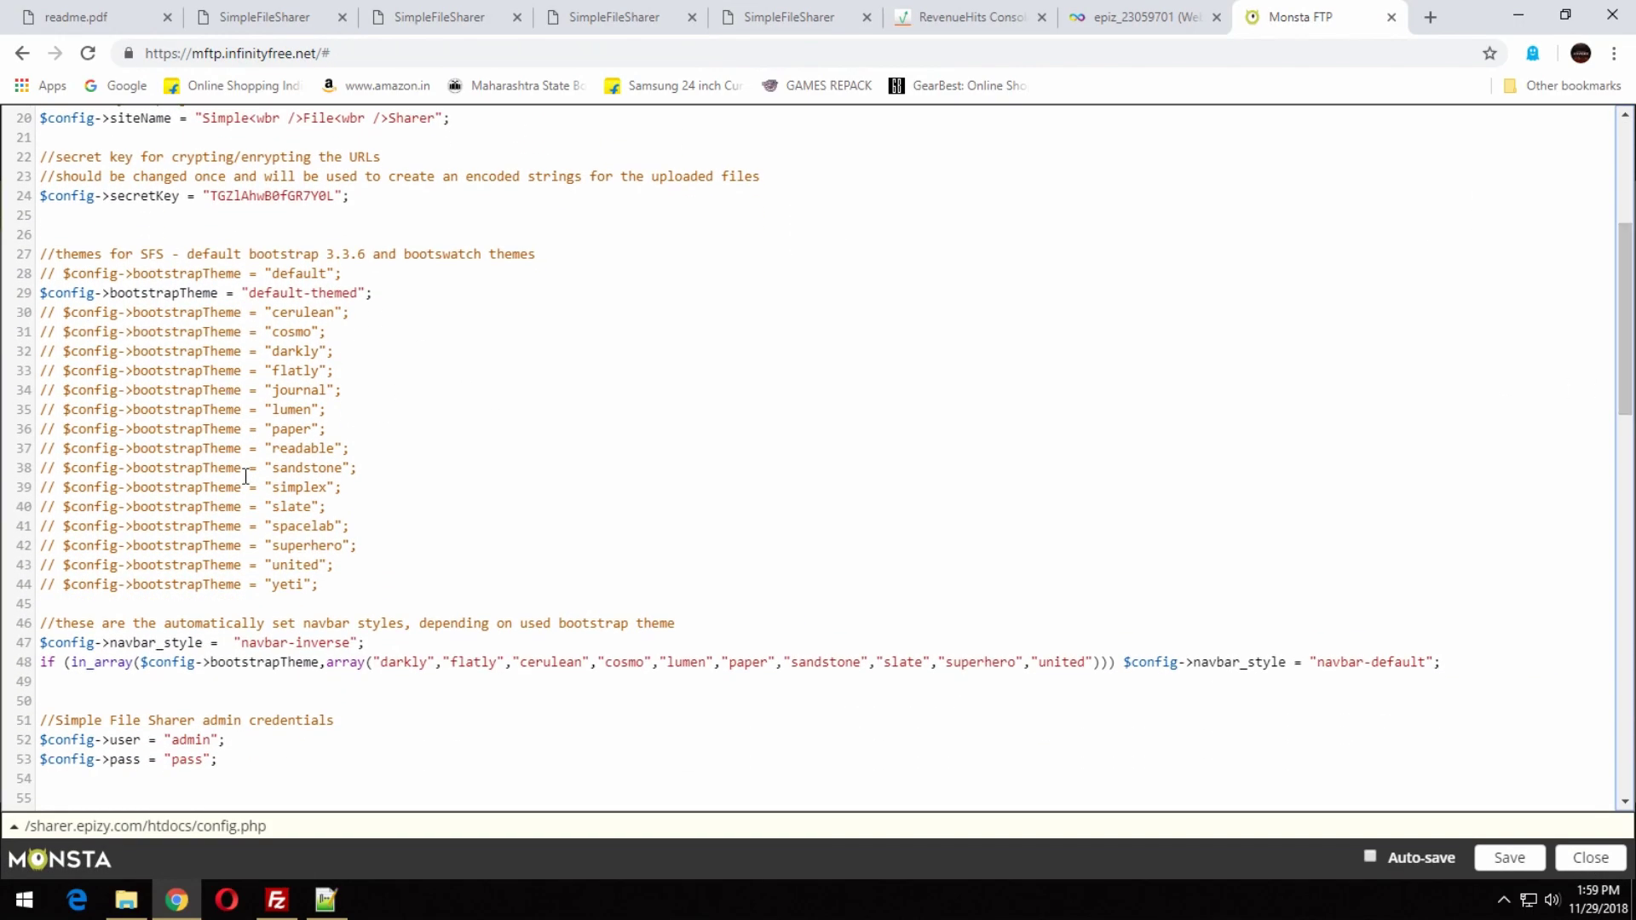
{"action": "mouse_move", "coordinate": [274, 310]}
{"action": "left_mouse_down"}
{"action": "mouse_move", "coordinate": [311, 312]}
{"action": "mouse_move", "coordinate": [303, 294]}
{"action": "mouse_move", "coordinate": [249, 294]}
{"action": "left_mouse_up"}
{"action": "type", "text": "cerulean"}
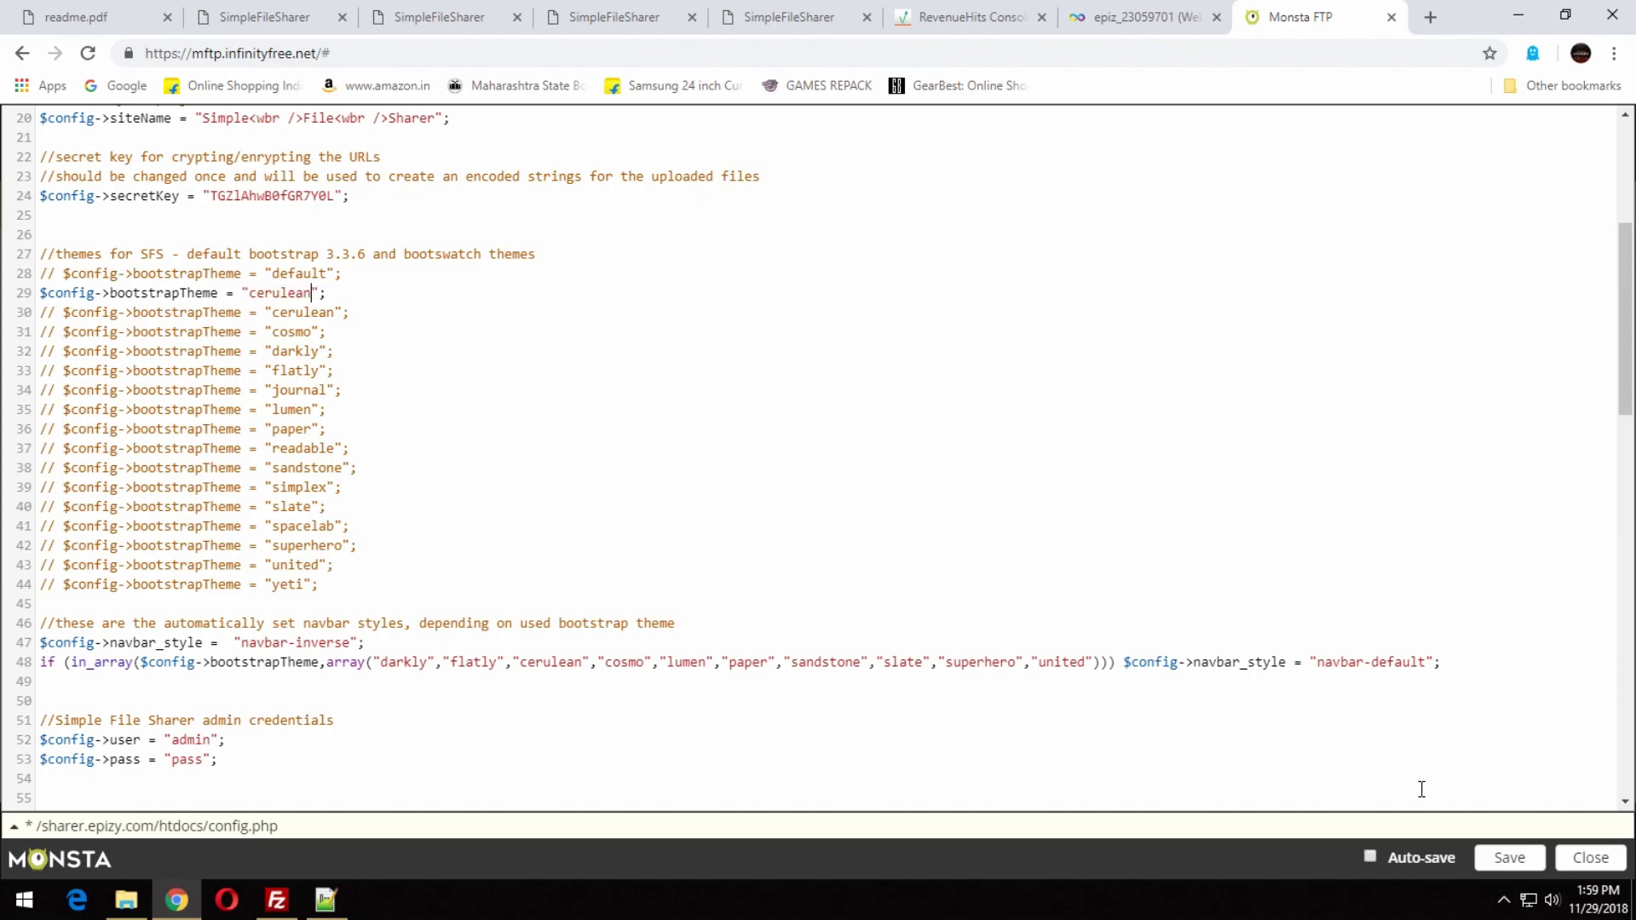
{"action": "left_click", "coordinate": [1521, 861]}
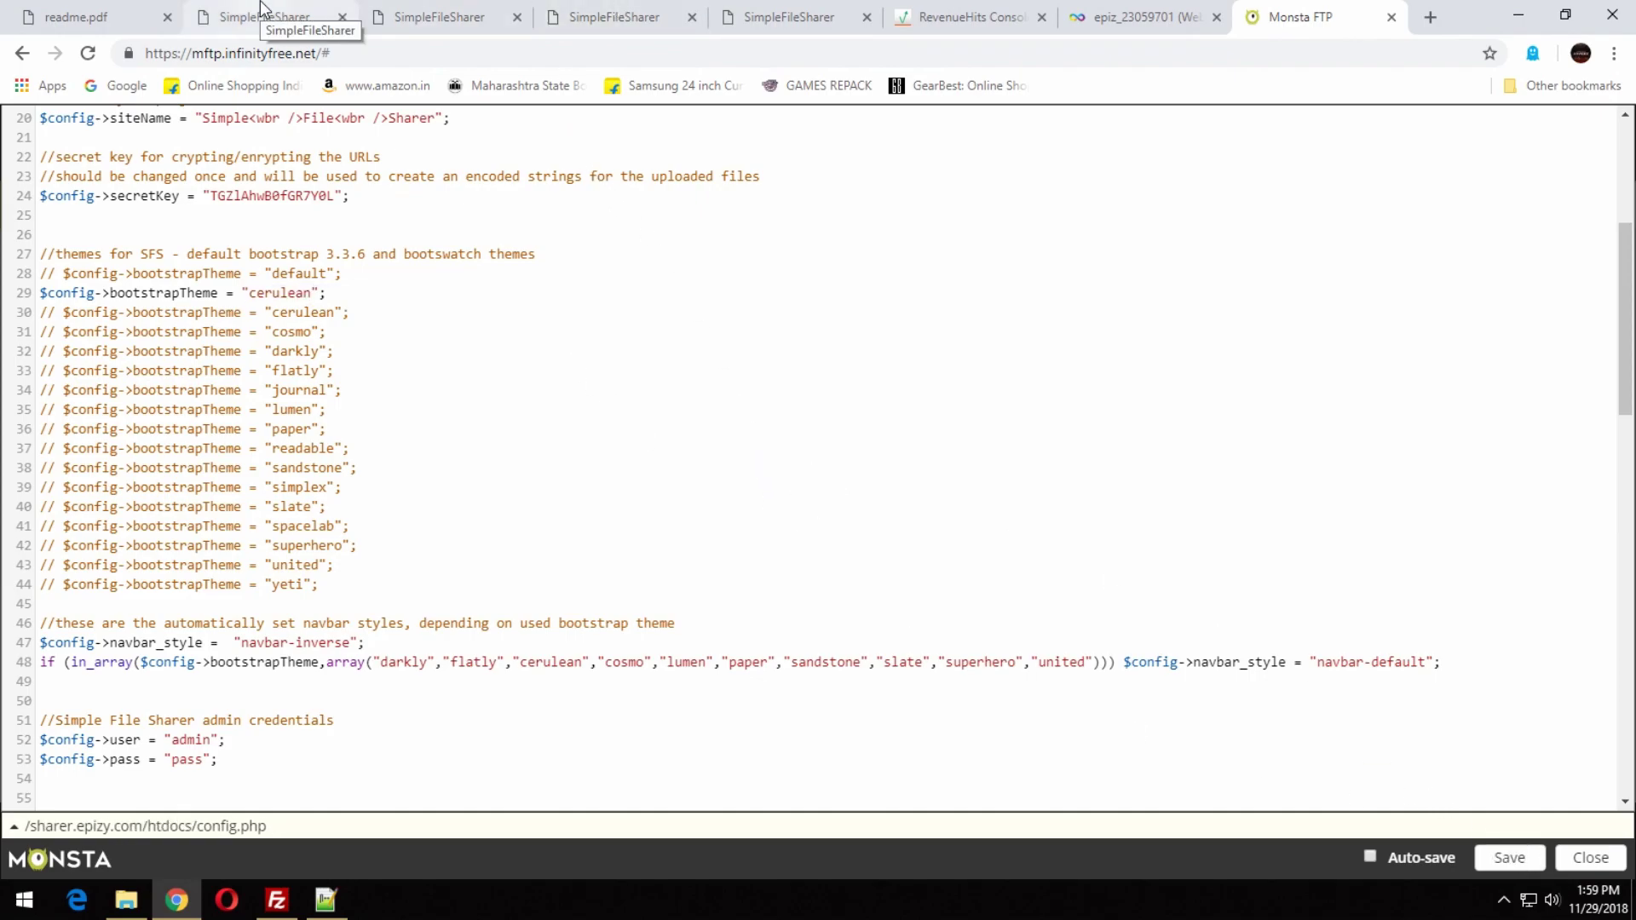
{"action": "left_click", "coordinate": [266, 12]}
{"action": "left_click", "coordinate": [597, 12]}
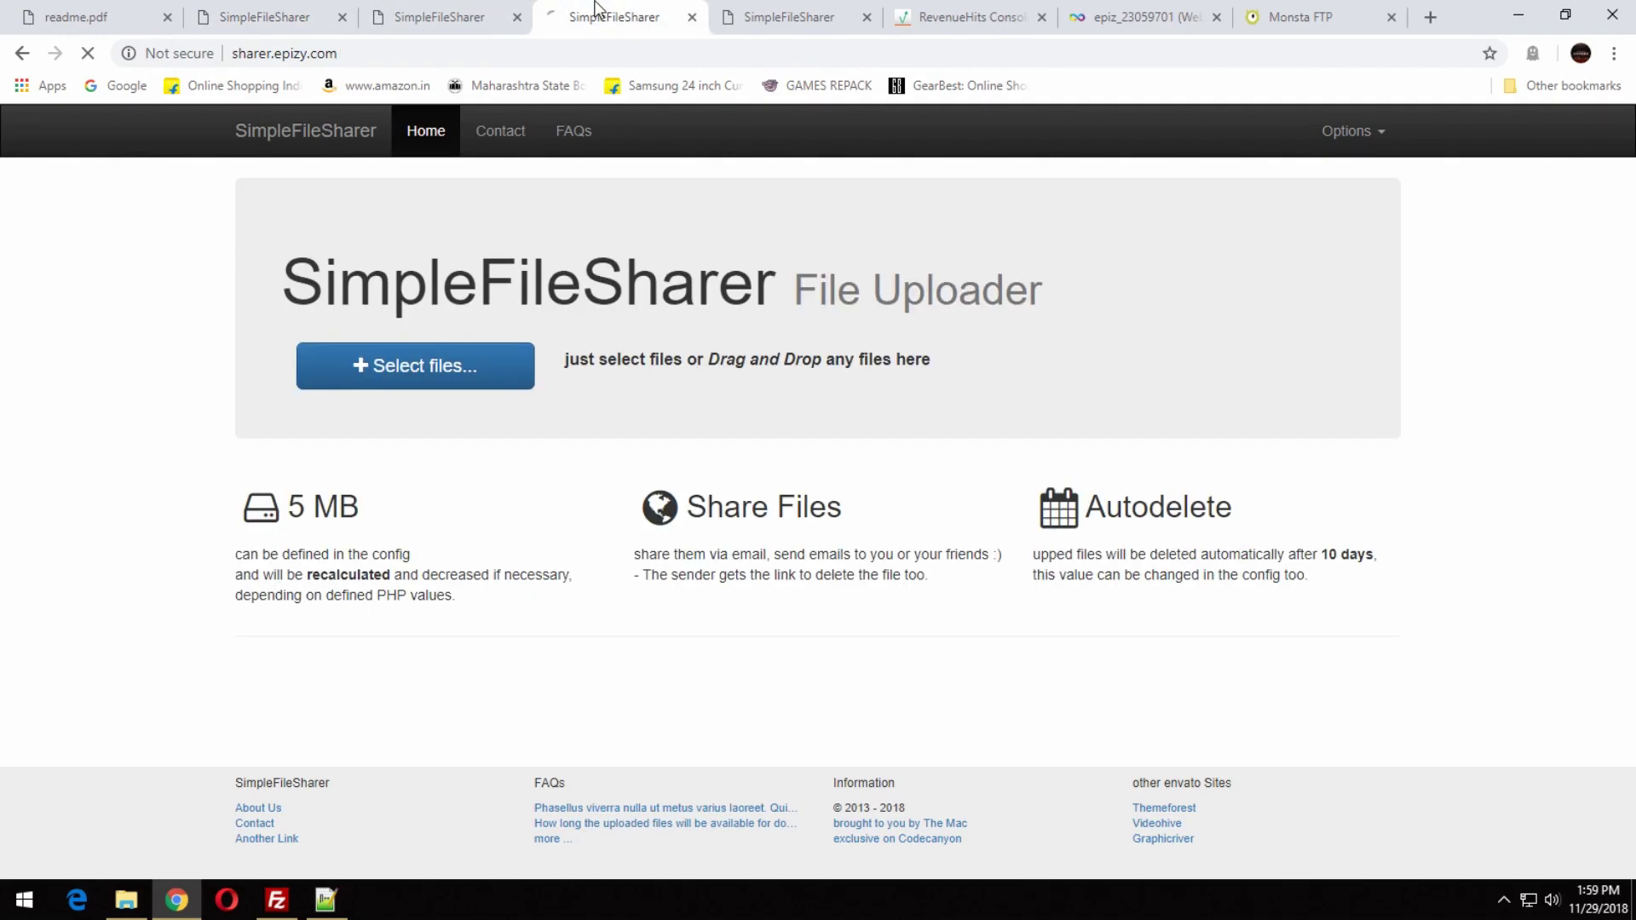
{"action": "left_click", "coordinate": [1349, 18]}
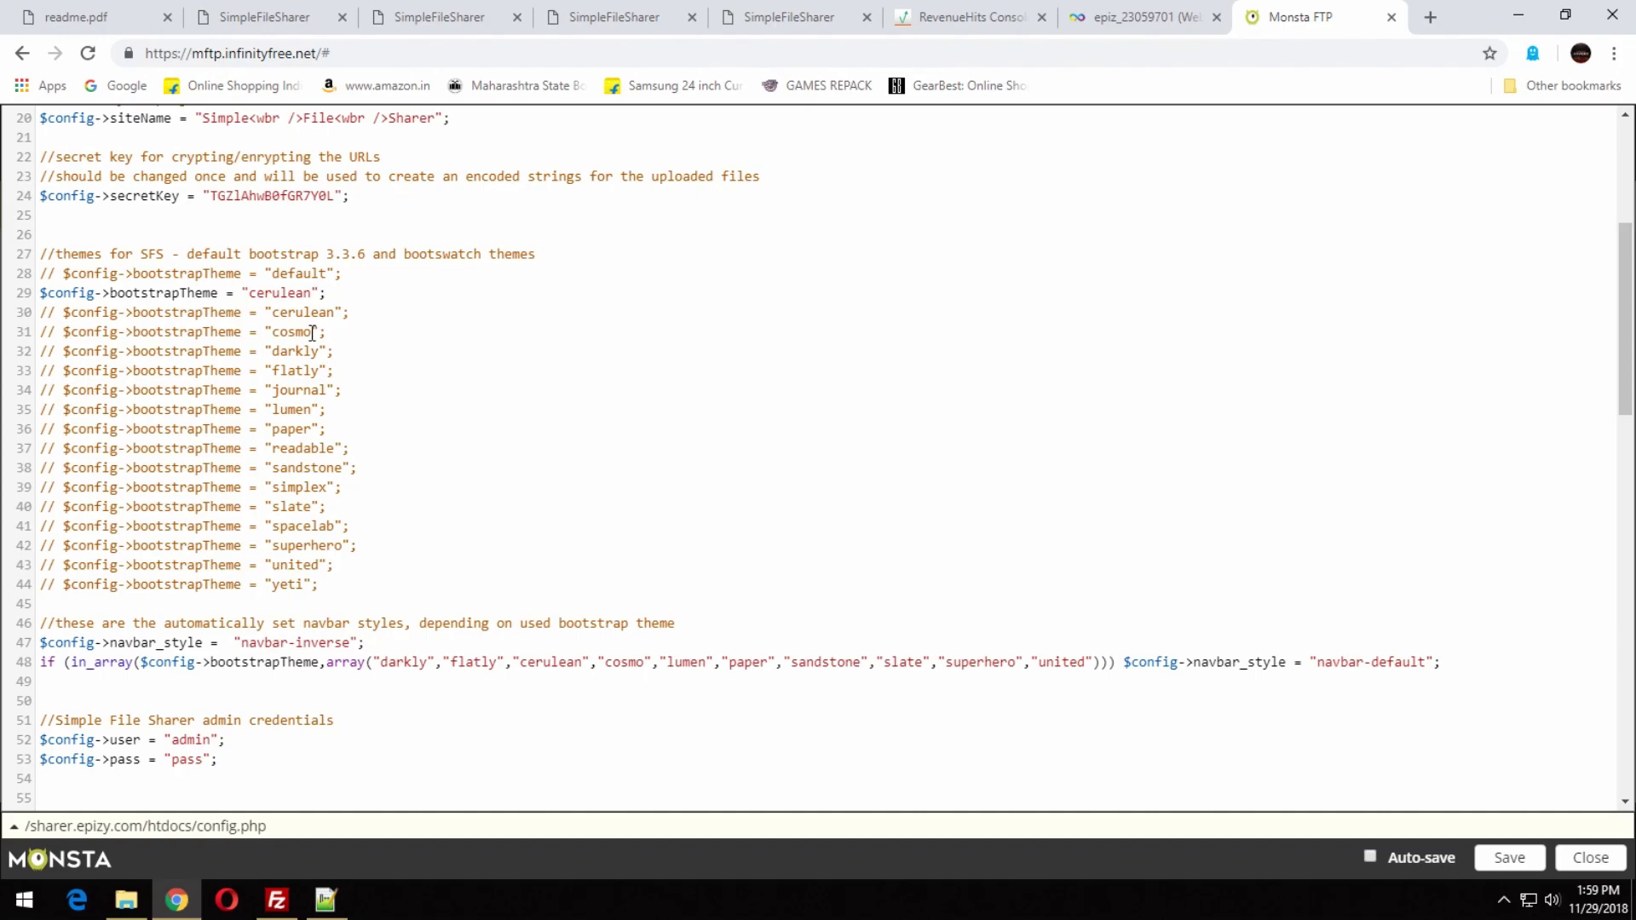
Change the line 29 theme value to cosmo and reload the SimpleFileSharer pages.
{"action": "left_click_drag", "start_coordinate": [313, 294], "coordinate": [248, 294]}
{"action": "type", "text": "cosmo"}
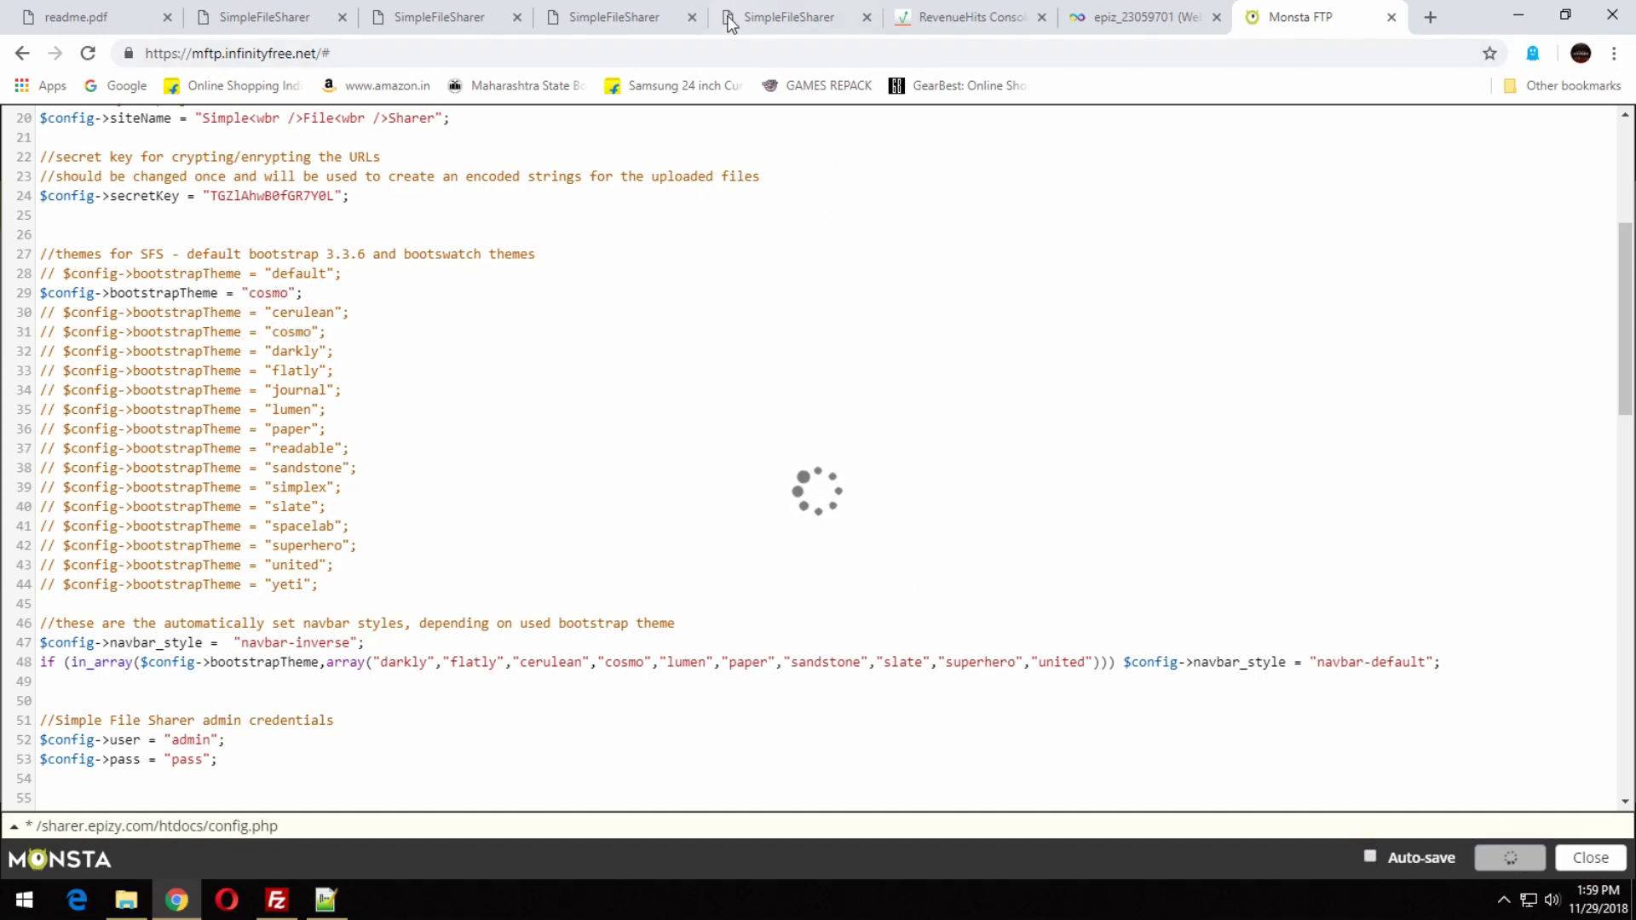
{"action": "left_click", "coordinate": [772, 10]}
{"action": "key", "text": "F5"}
{"action": "key", "text": "Escape"}
{"action": "left_click", "coordinate": [648, 17]}
{"action": "key", "text": "F5"}
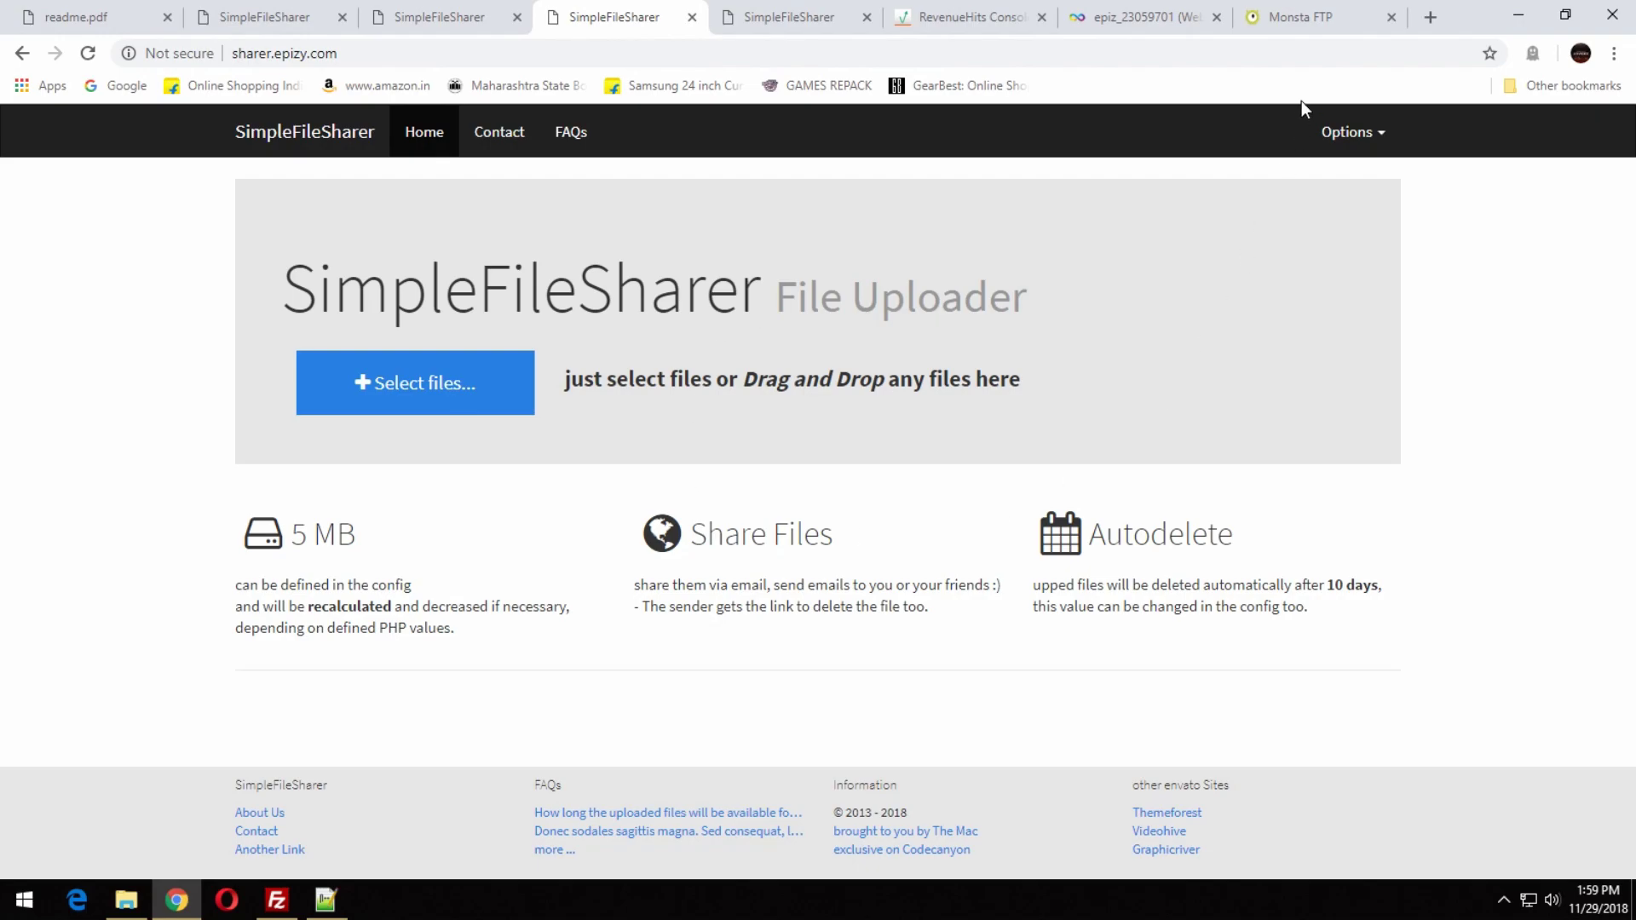
{"action": "left_click", "coordinate": [1295, 17]}
Replace cosmo with darkly on line 29, save config.php, and view the uploader.
{"action": "left_click_drag", "start_coordinate": [273, 352], "coordinate": [308, 352]}
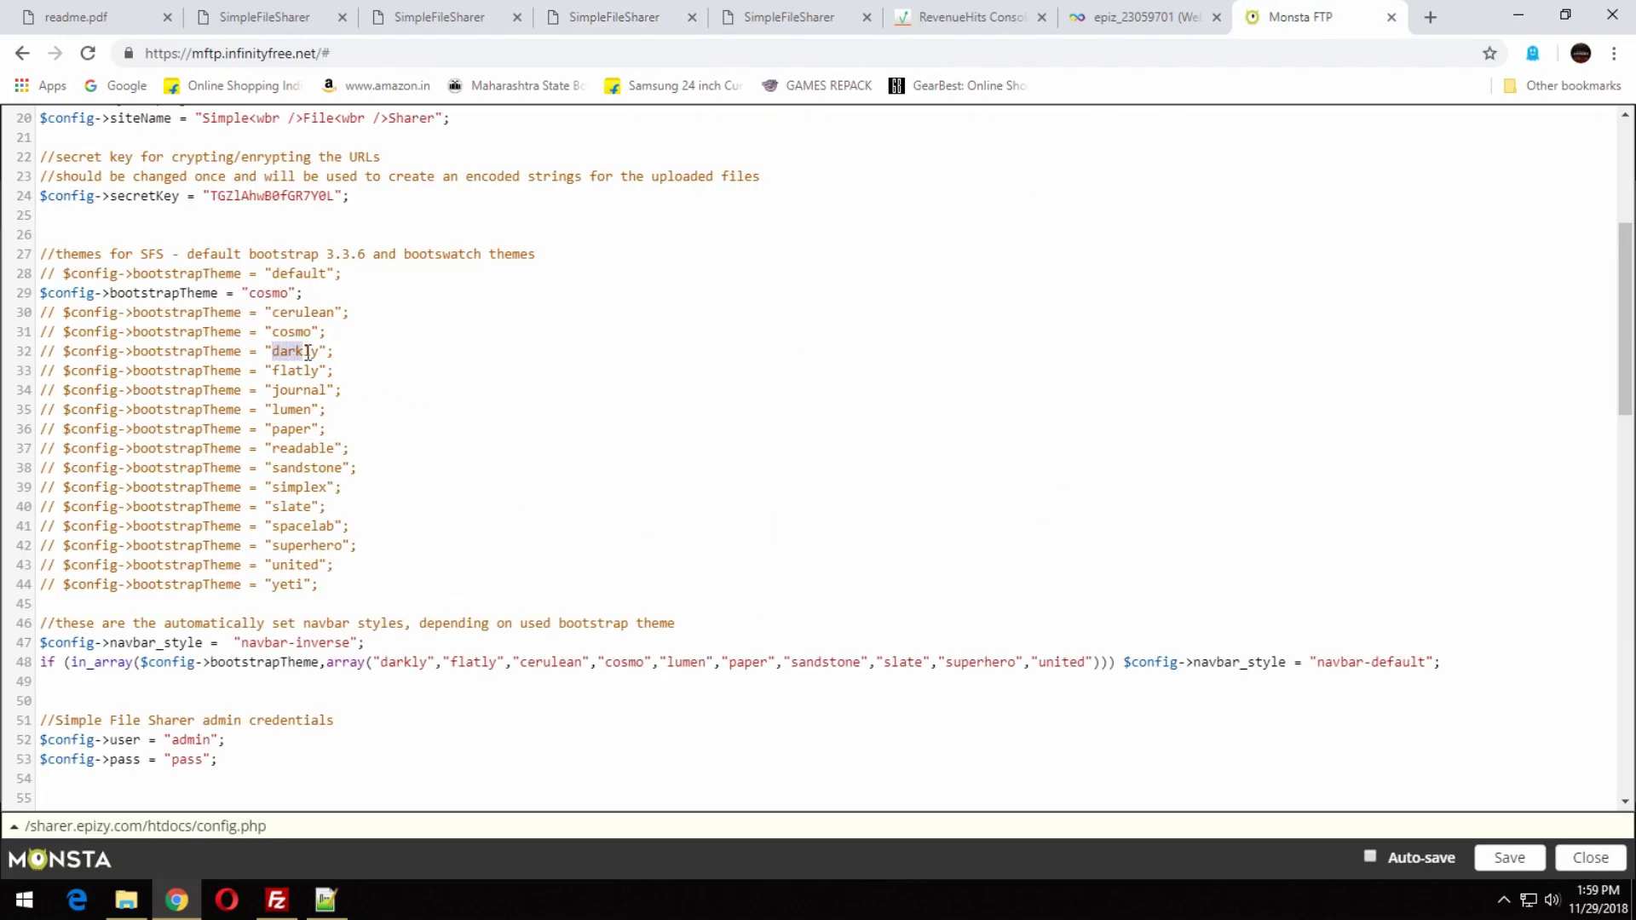
{"action": "left_click_drag", "start_coordinate": [292, 293], "coordinate": [247, 293]}
{"action": "type", "text": "darkly"}
{"action": "left_click", "coordinate": [1504, 857]}
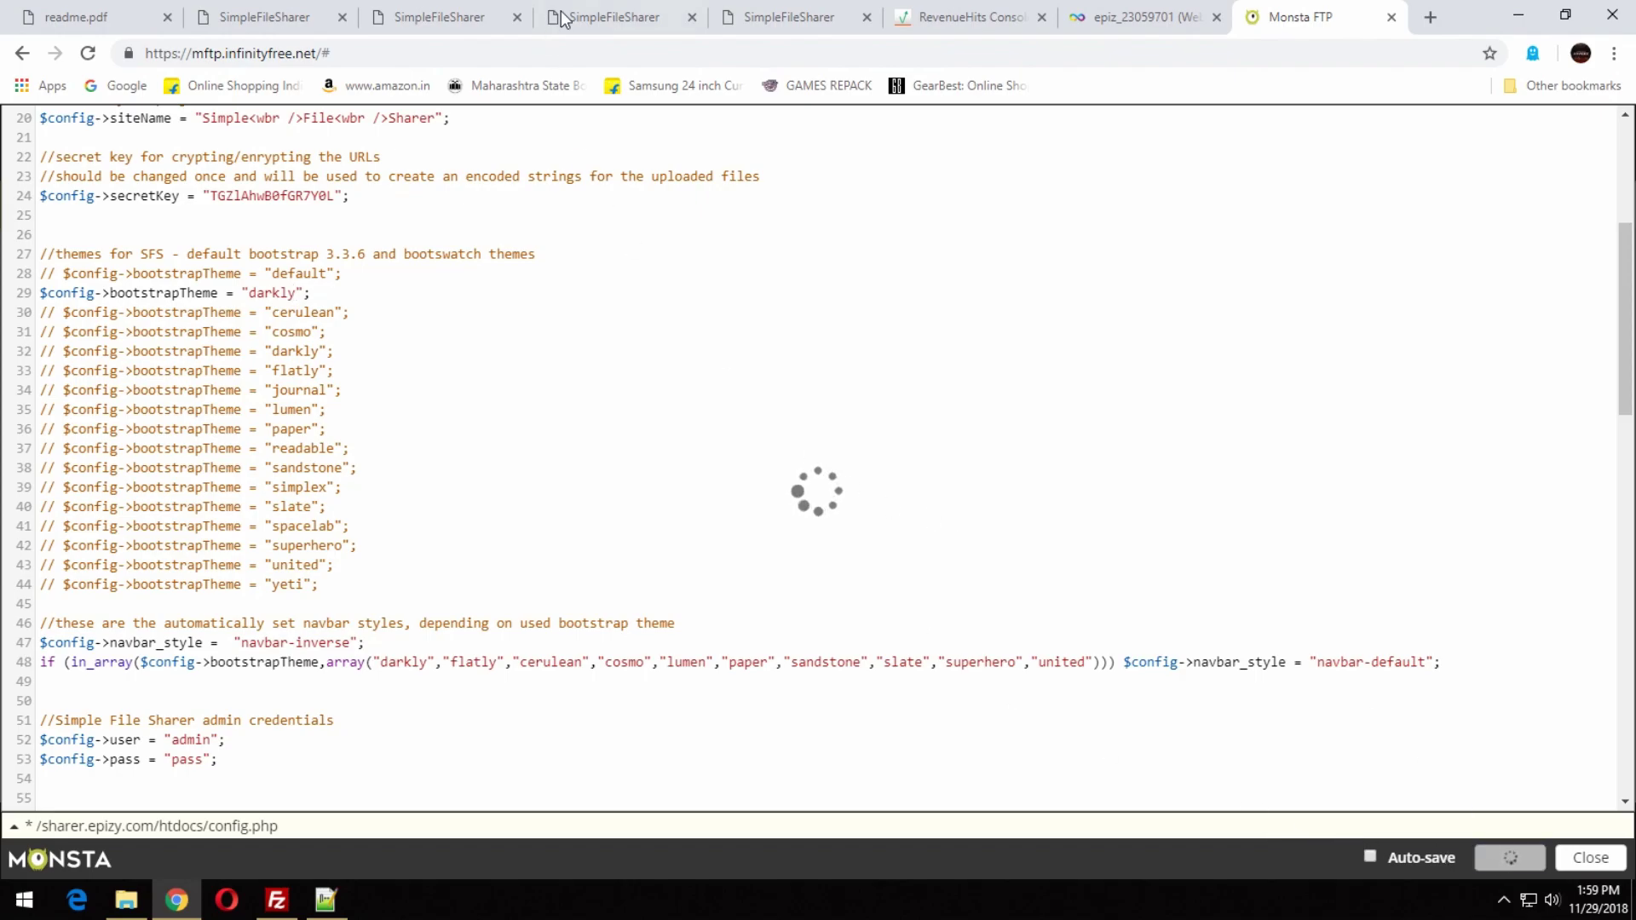
{"action": "left_click_drag", "start_coordinate": [673, 17], "coordinate": [1217, 8]}
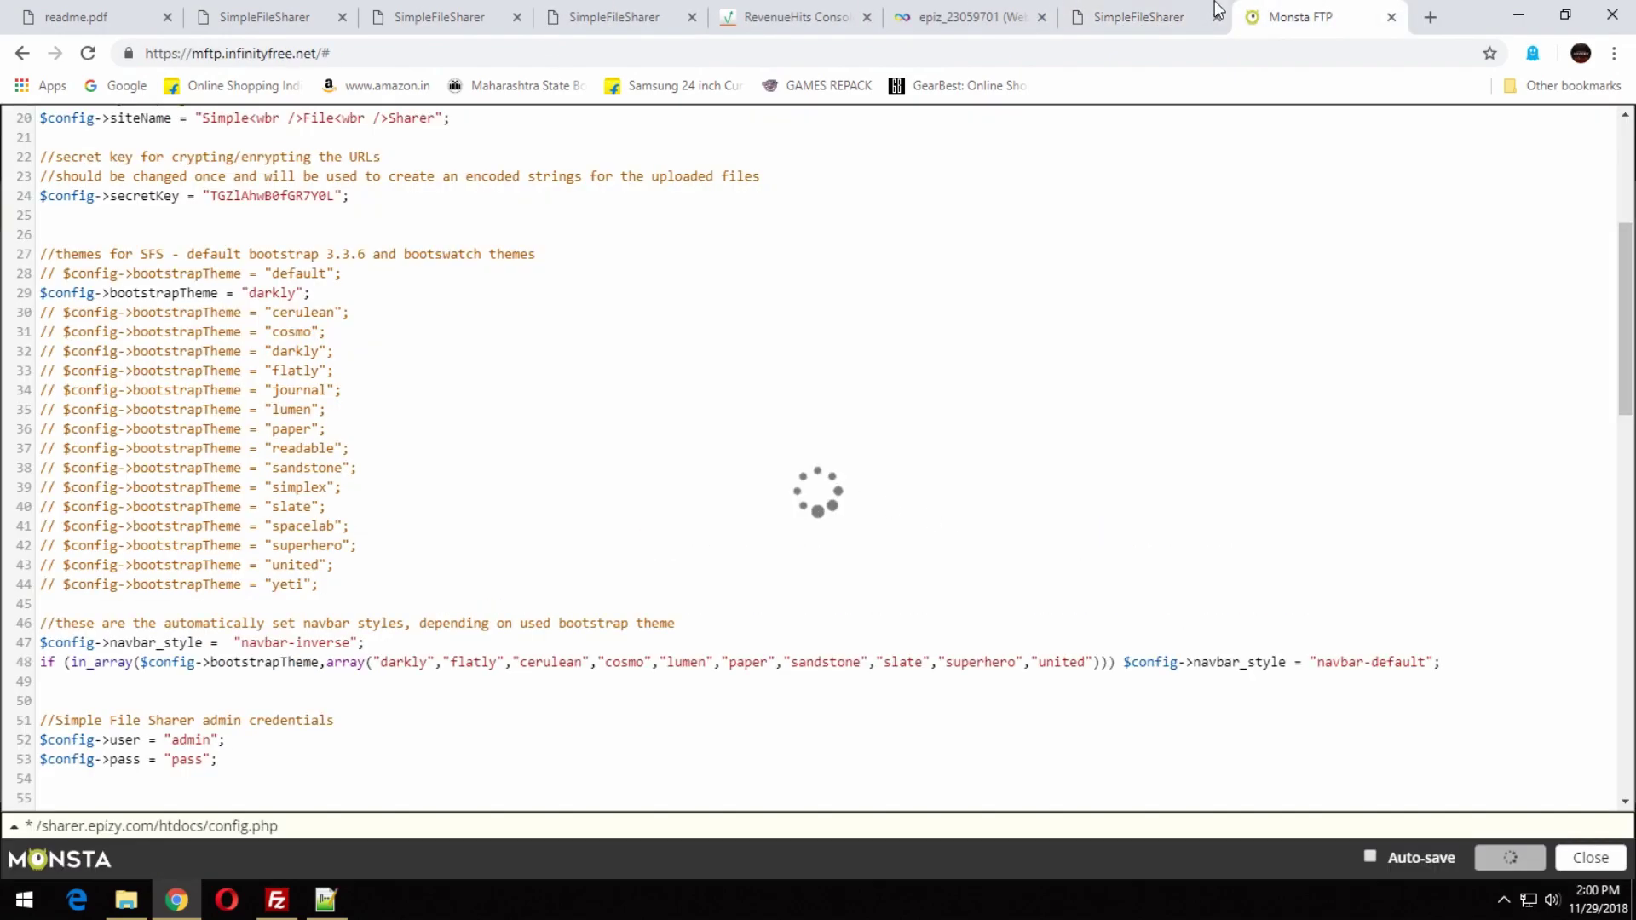
{"action": "left_click", "coordinate": [1160, 10]}
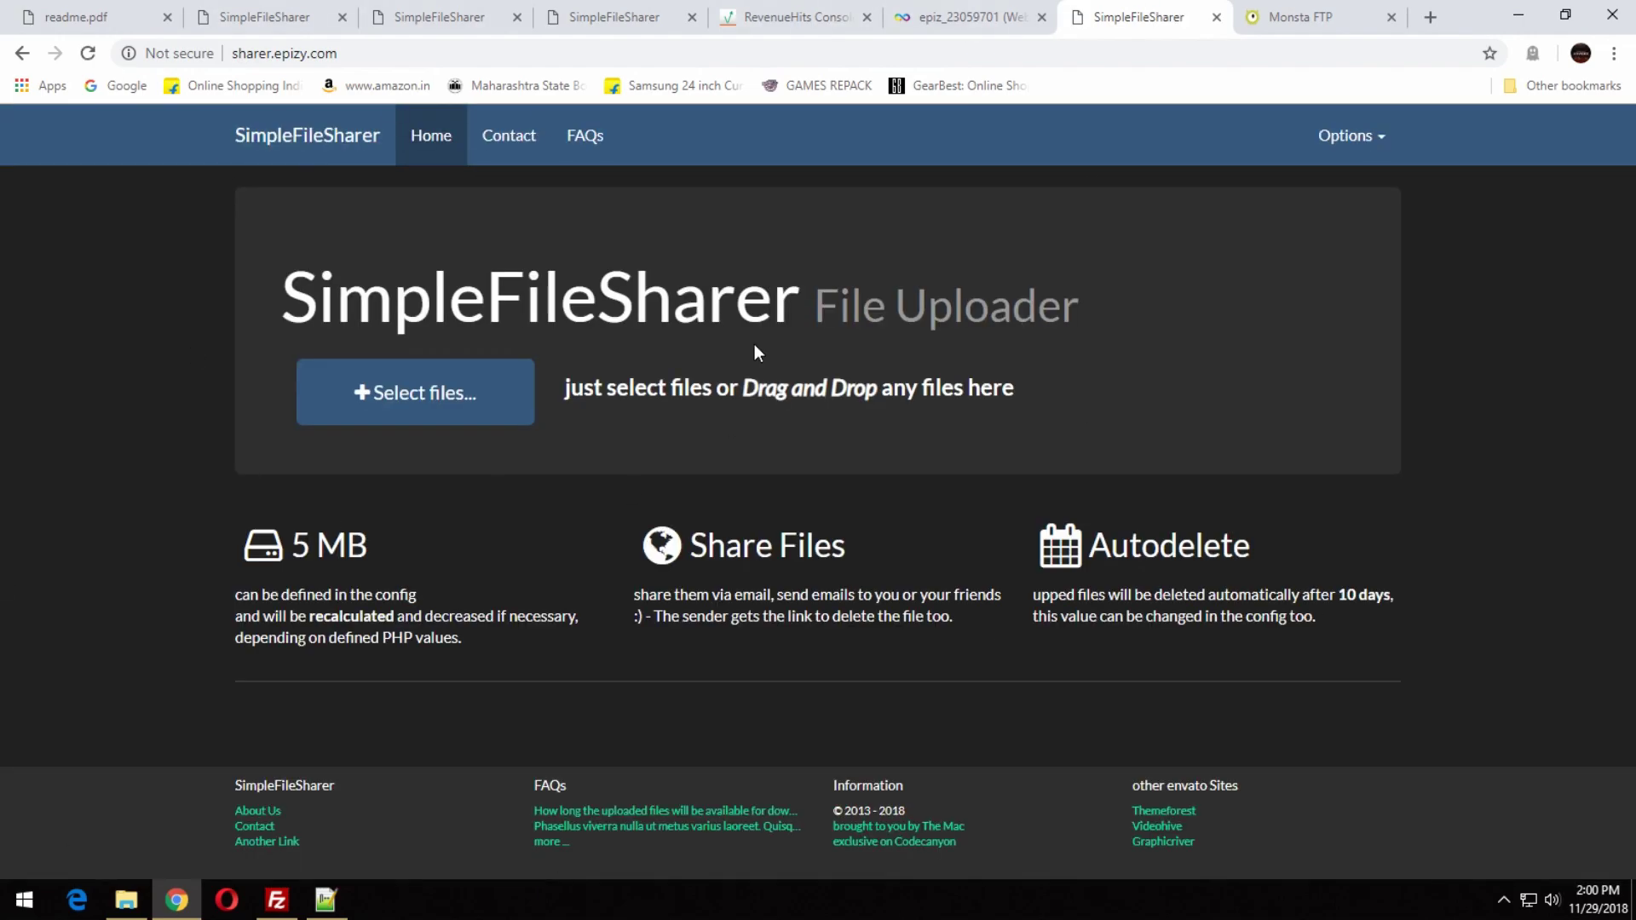
{"action": "left_click", "coordinate": [1286, 12]}
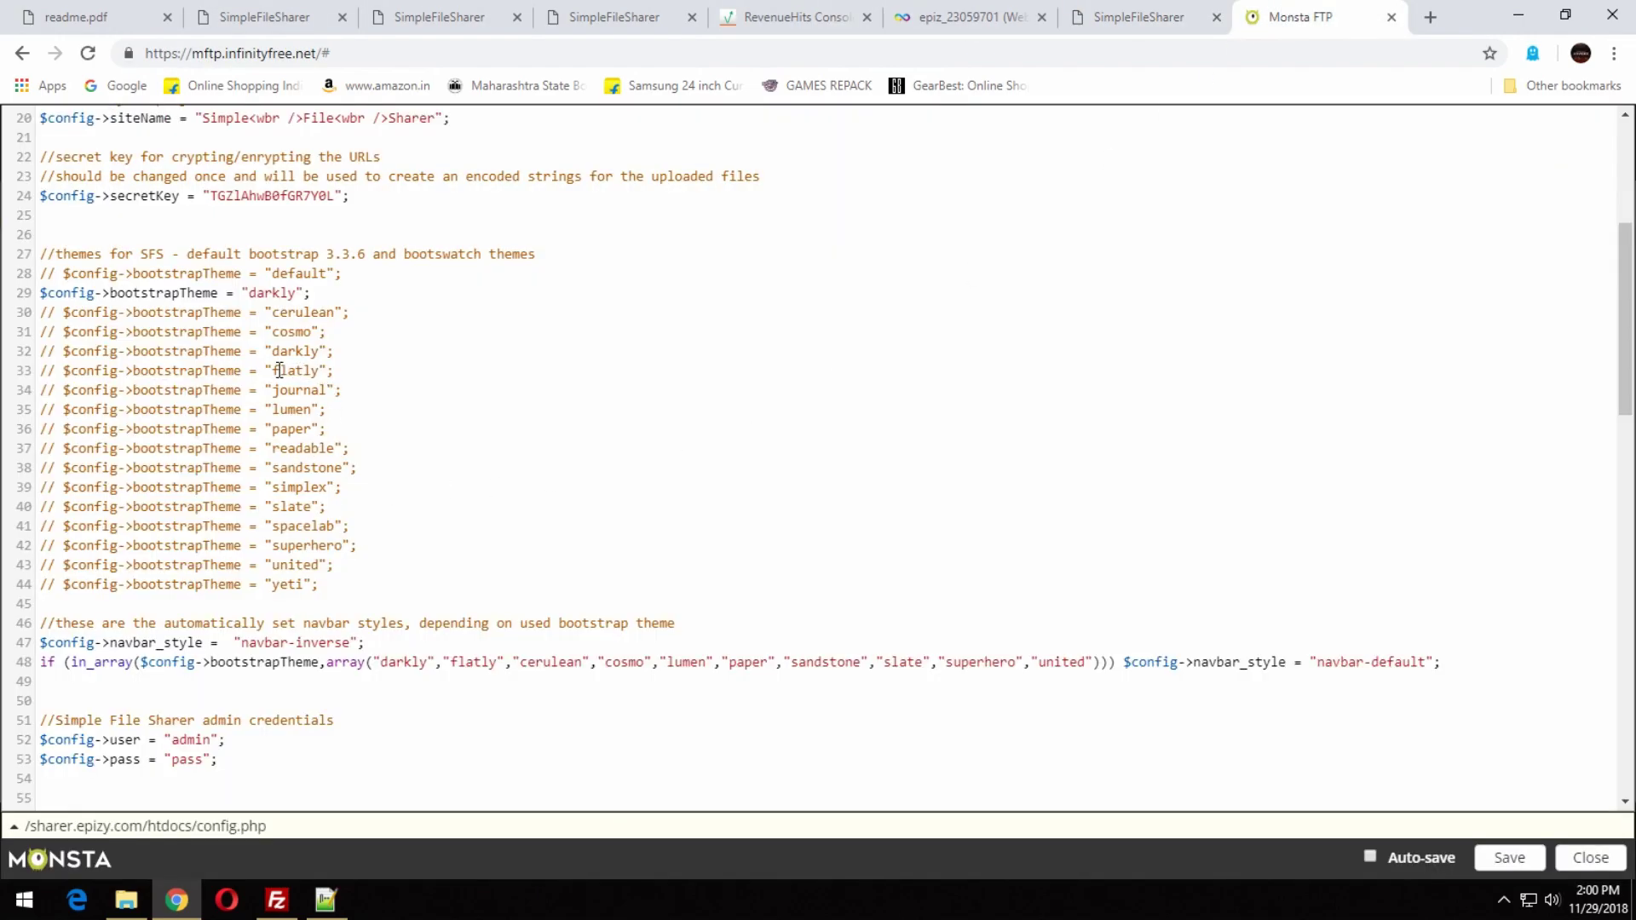
Replace darkly with flatly as the theme, save, and reload the uploader.
{"action": "left_click_drag", "start_coordinate": [274, 368], "coordinate": [305, 369]}
{"action": "left_click_drag", "start_coordinate": [298, 292], "coordinate": [248, 292]}
{"action": "type", "text": "flatly"}
{"action": "left_click", "coordinate": [1525, 858]}
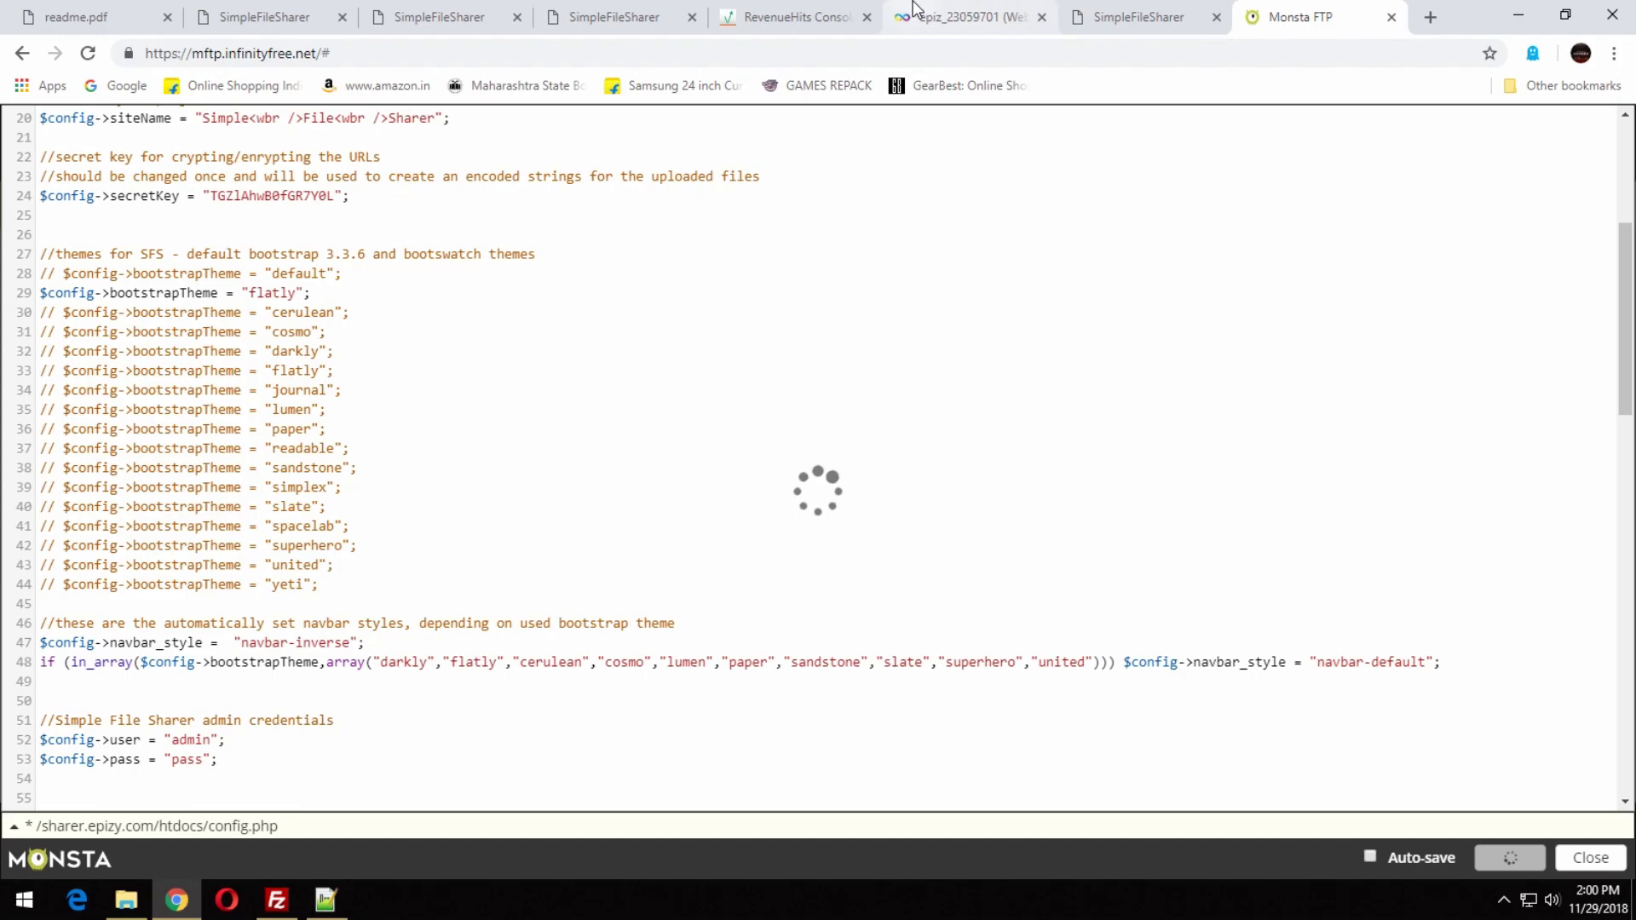
{"action": "left_click", "coordinate": [1142, 12]}
{"action": "key", "text": "F5"}
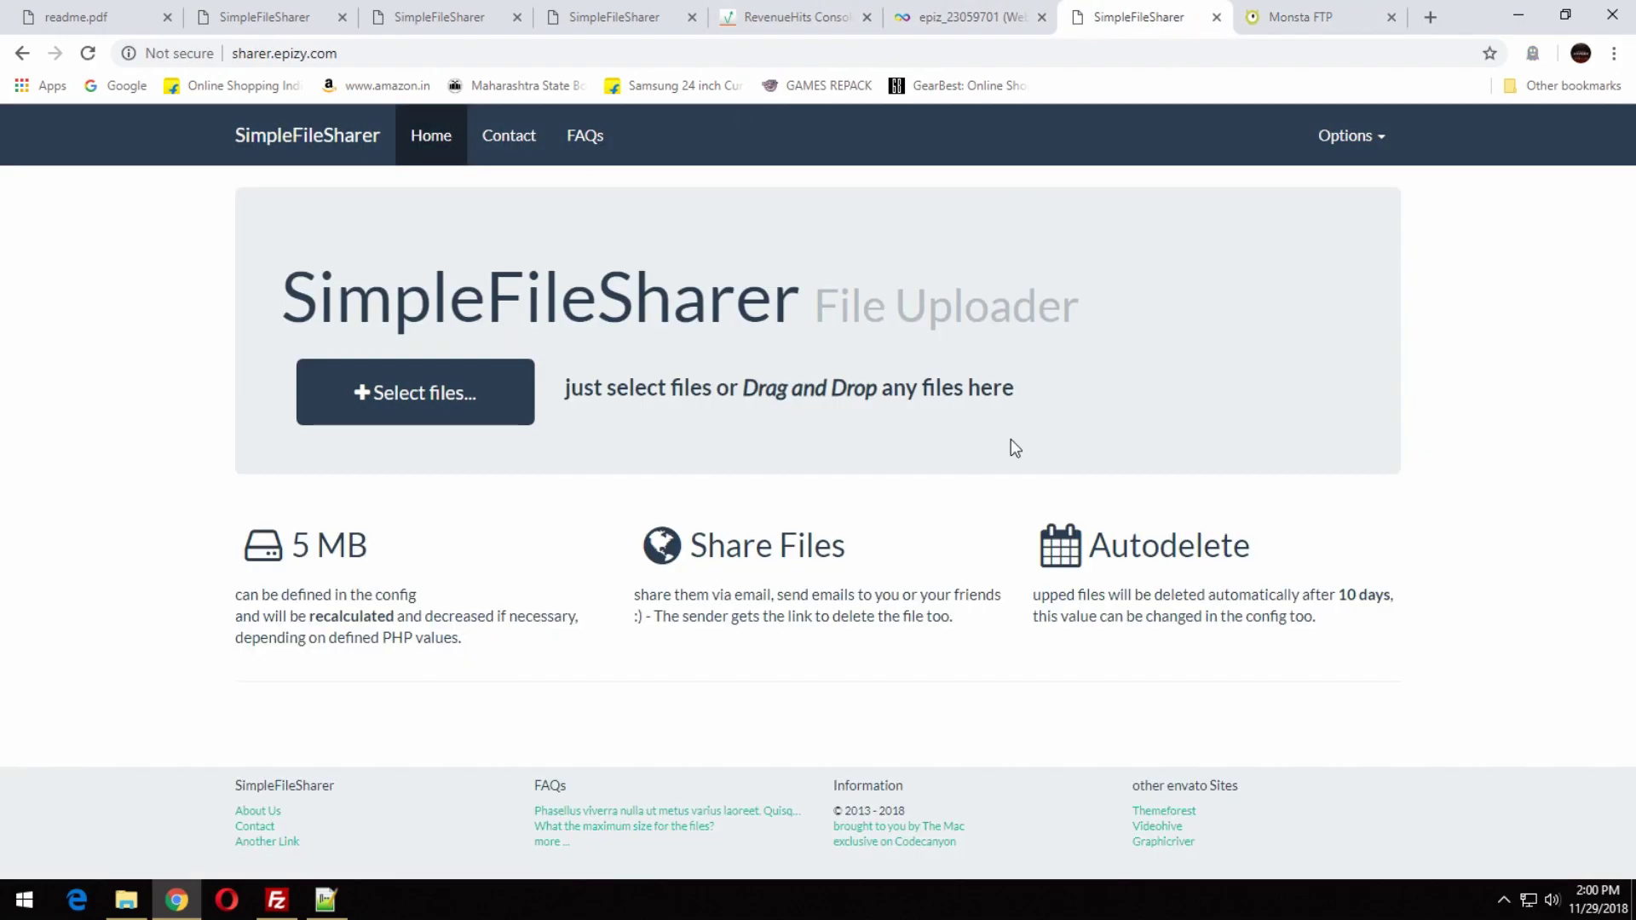
{"action": "left_click", "coordinate": [1353, 14]}
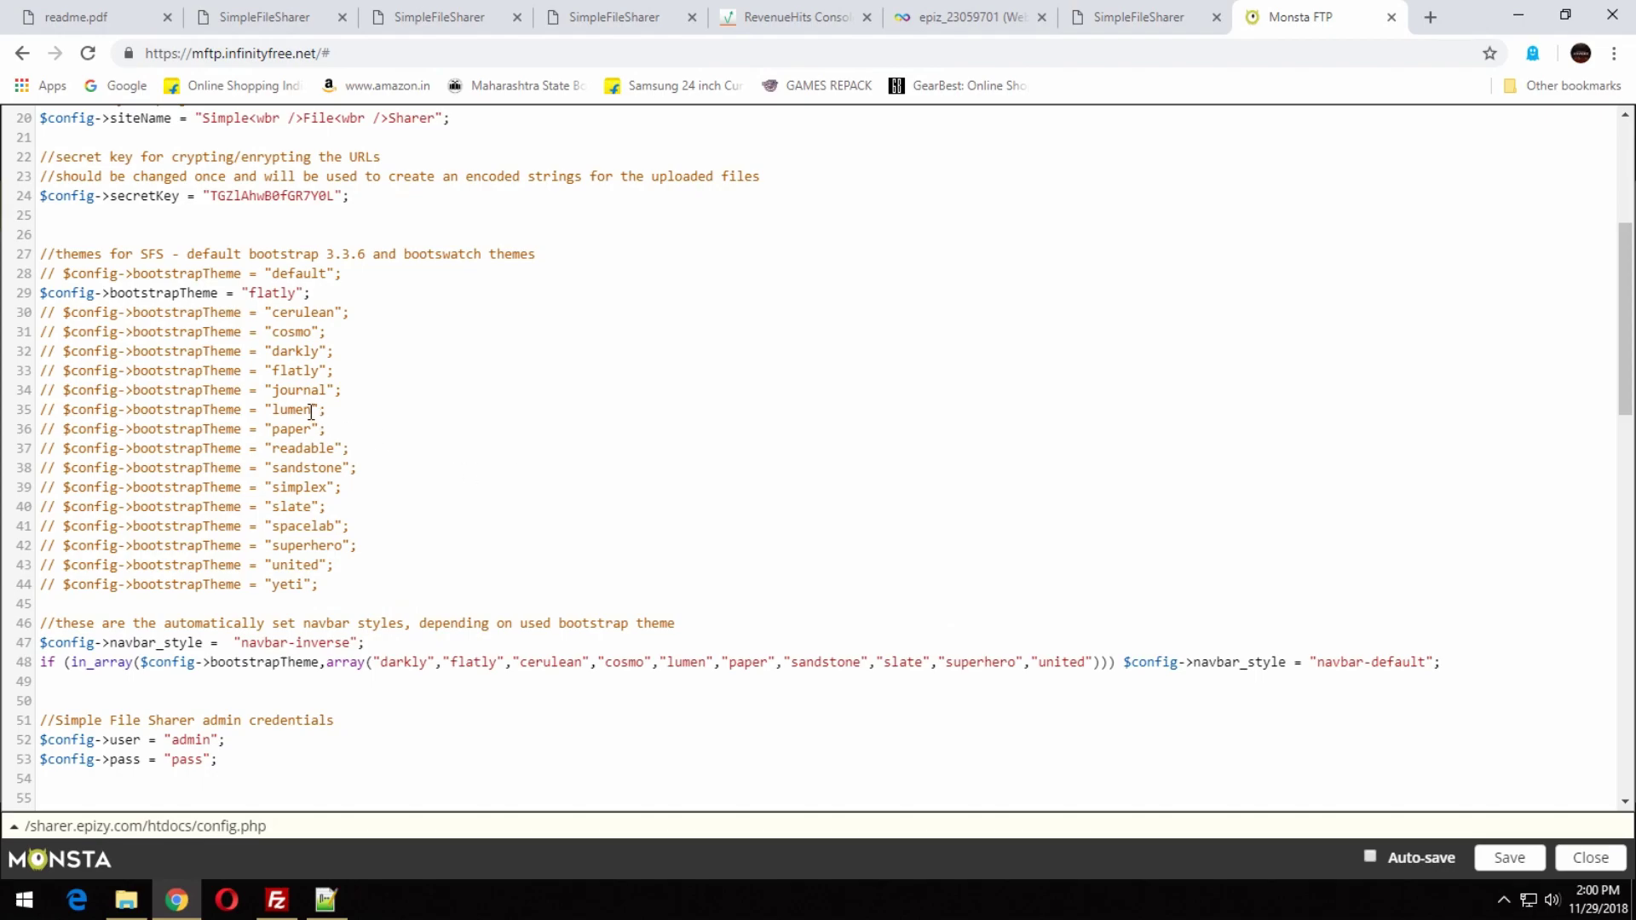
Replace flatly with journal as the theme, save, and reload the site to preview.
{"action": "left_click_drag", "start_coordinate": [279, 390], "coordinate": [326, 385]}
{"action": "key", "text": "ctrl+c"}
{"action": "left_click_drag", "start_coordinate": [297, 293], "coordinate": [248, 292]}
{"action": "key", "text": "ctrl+v"}
{"action": "left_click", "coordinate": [1499, 860]}
{"action": "left_click", "coordinate": [1142, 16]}
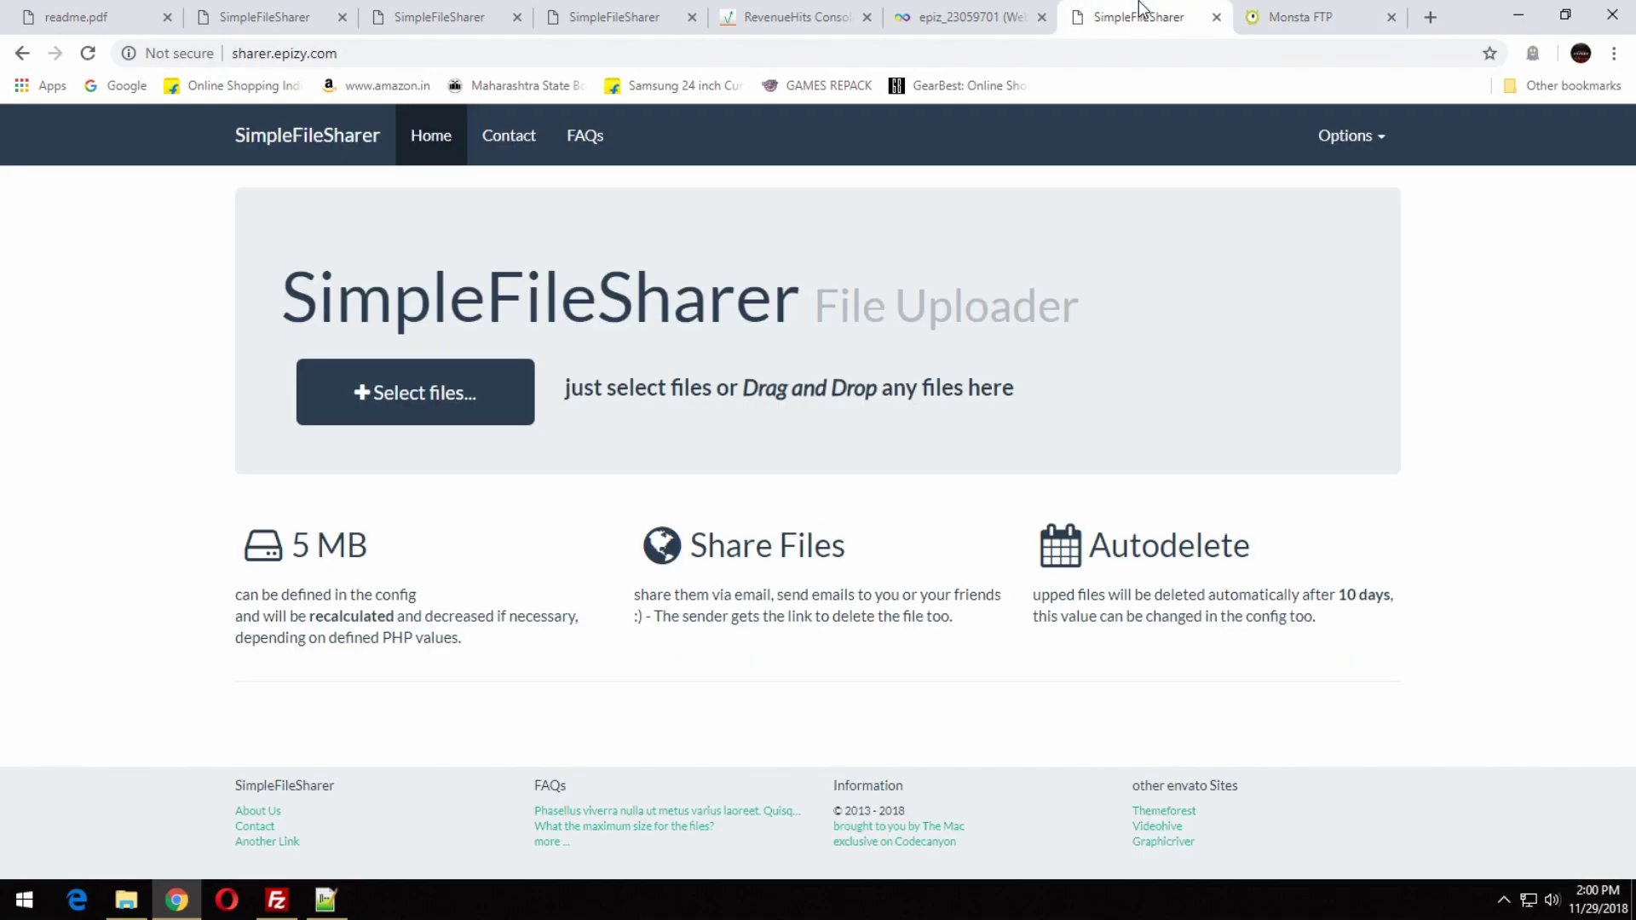
{"action": "key", "text": "F5"}
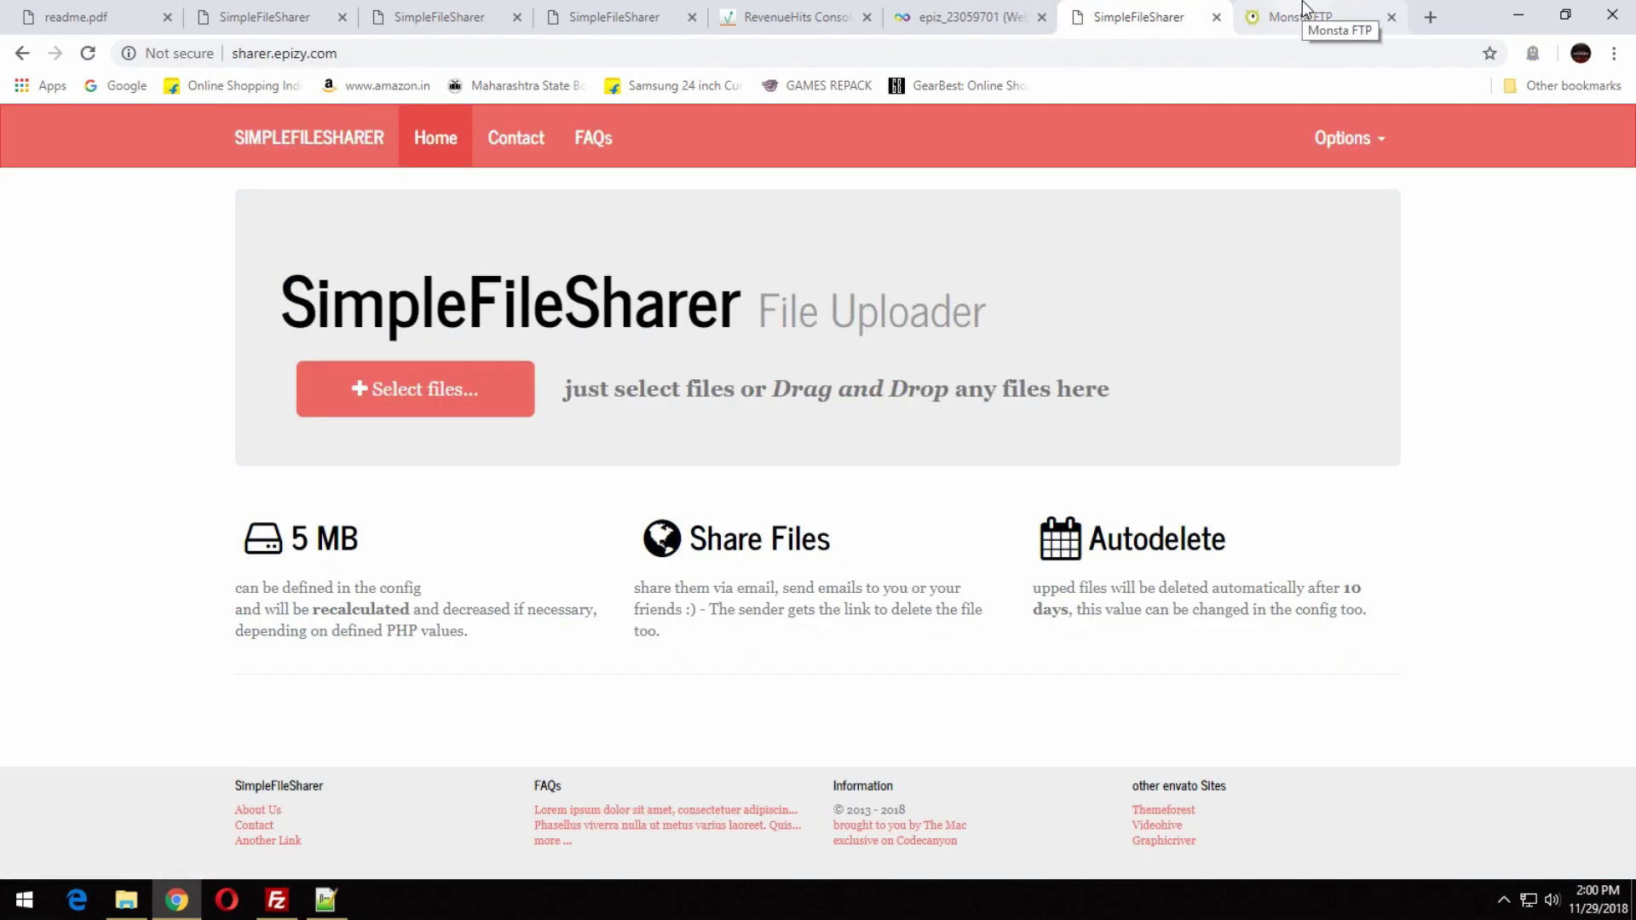
{"action": "left_click", "coordinate": [1303, 13]}
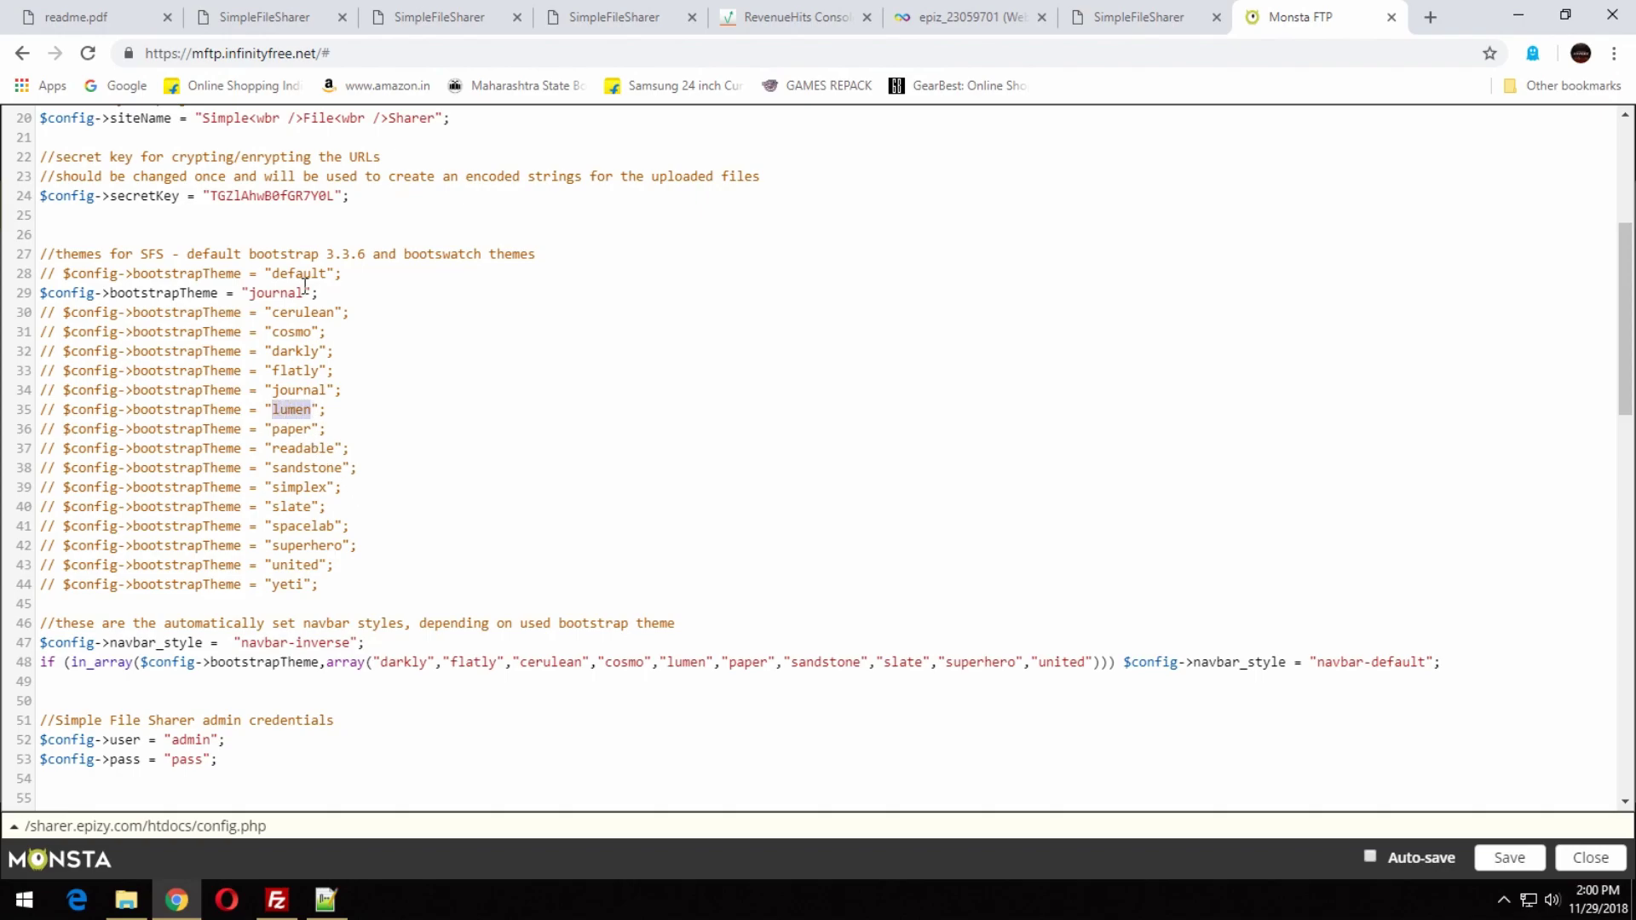
Replace journal with lumen as the theme, save, and reload the site to preview.
{"action": "left_click_drag", "start_coordinate": [306, 292], "coordinate": [248, 292]}
{"action": "type", "text": "lumen"}
{"action": "left_click", "coordinate": [1495, 854]}
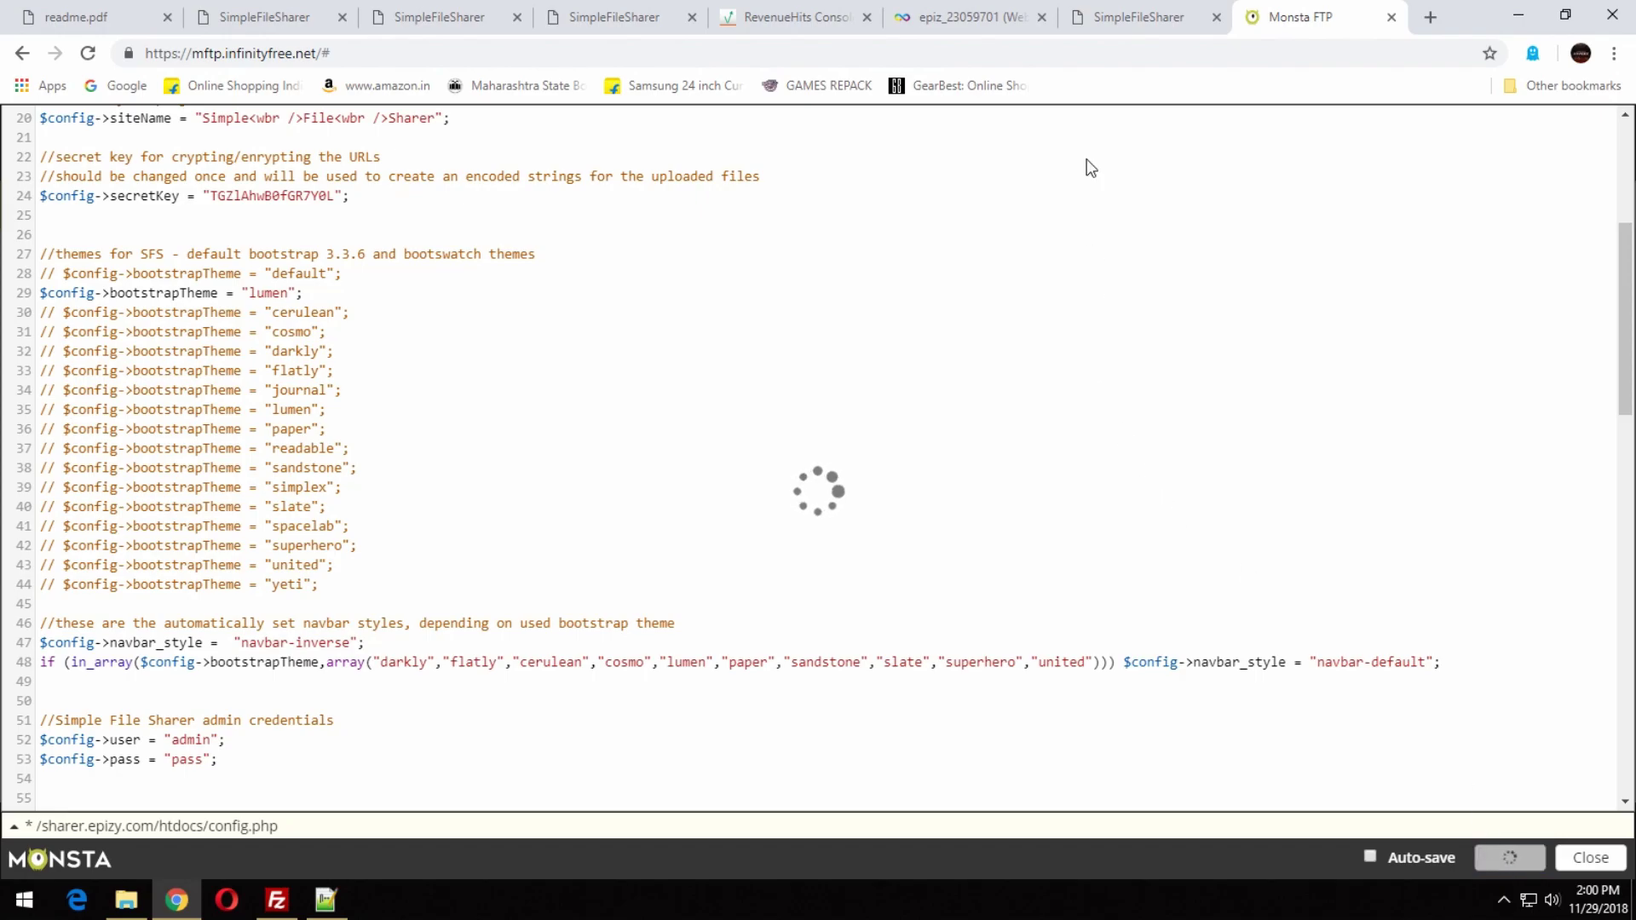
{"action": "left_click", "coordinate": [1099, 15]}
{"action": "key", "text": "F5"}
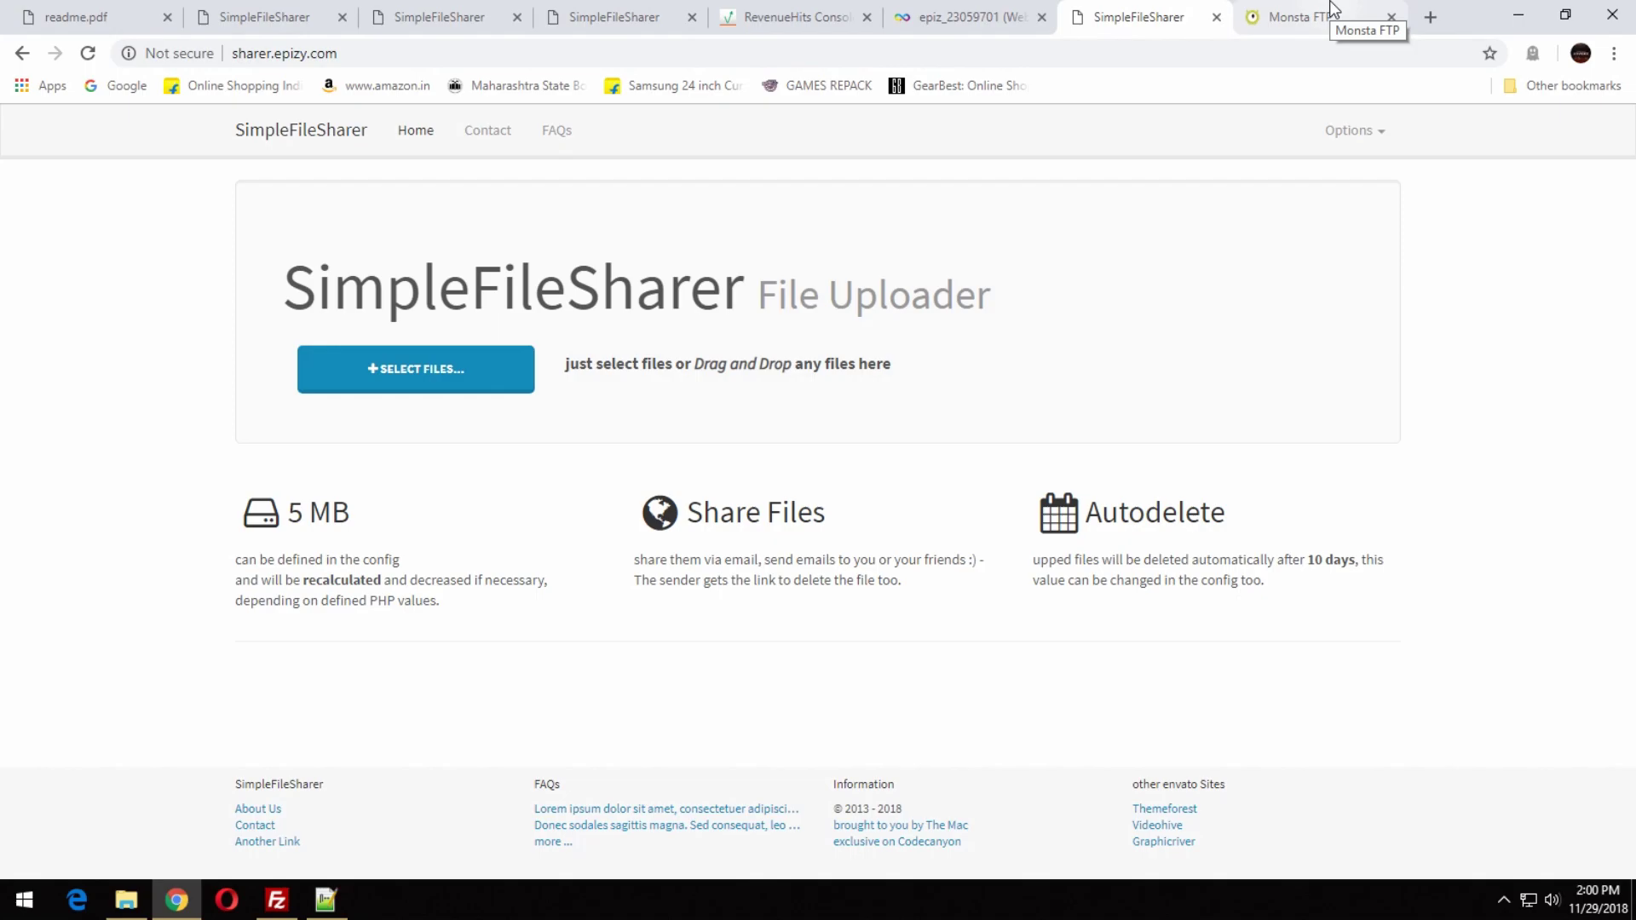
{"action": "left_click", "coordinate": [1333, 10]}
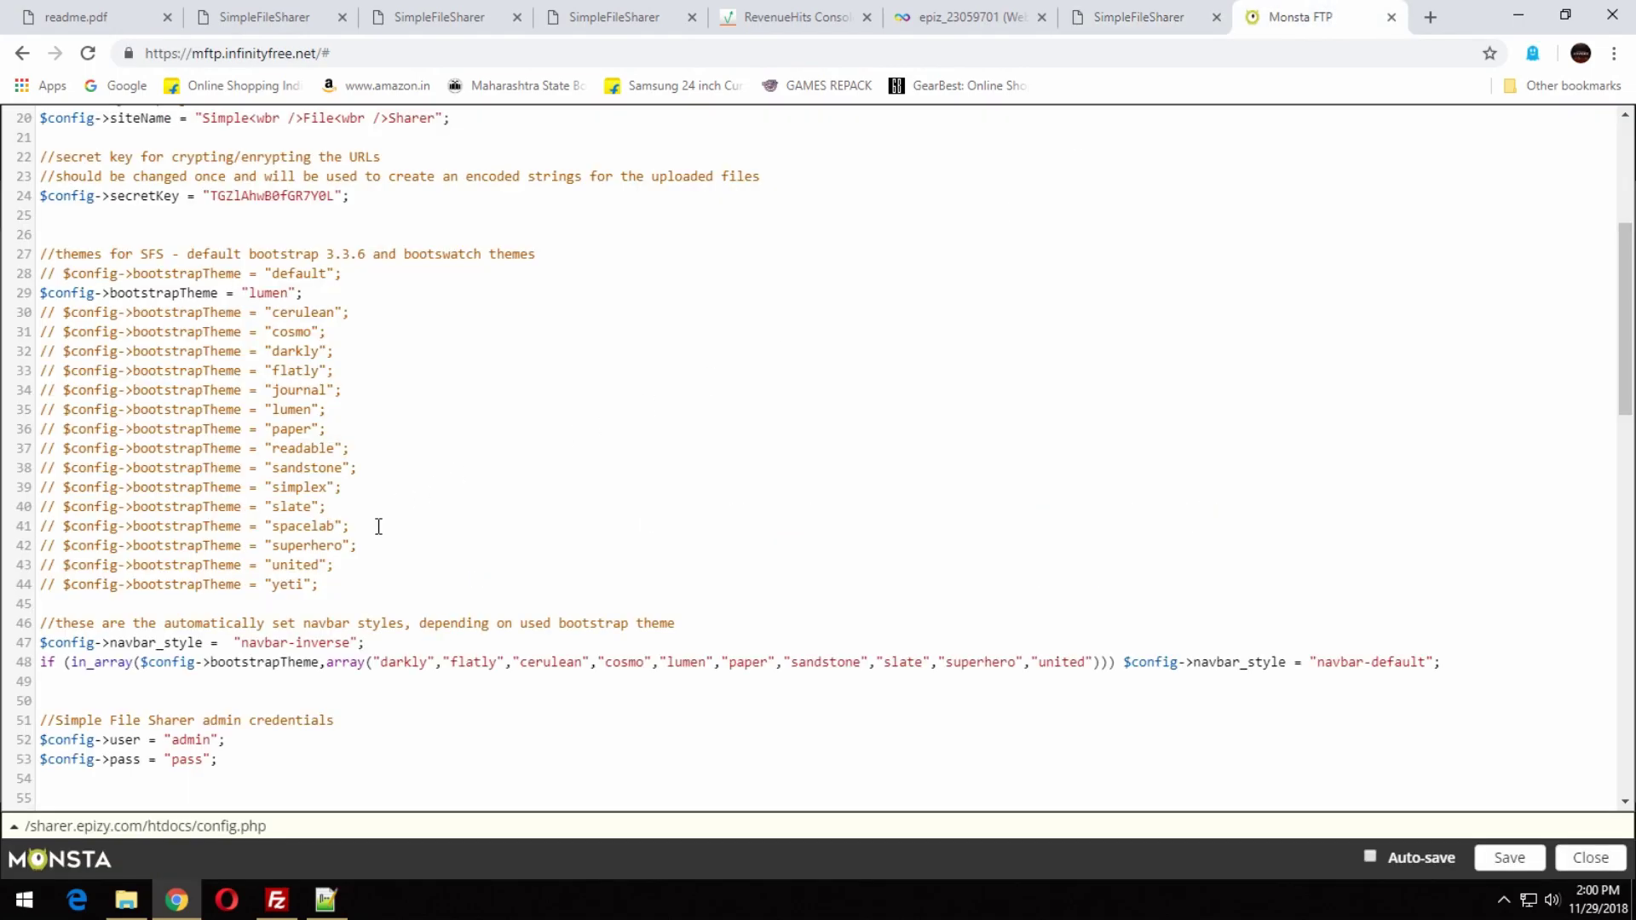
Replace lumen with yeti as the theme, save, and reload the site to preview.
{"action": "left_click_drag", "start_coordinate": [302, 587], "coordinate": [274, 592]}
{"action": "key", "text": "ctrl+c"}
{"action": "left_click_drag", "start_coordinate": [289, 294], "coordinate": [269, 294]}
{"action": "key", "text": "ctrl+v"}
{"action": "left_click", "coordinate": [1509, 858]}
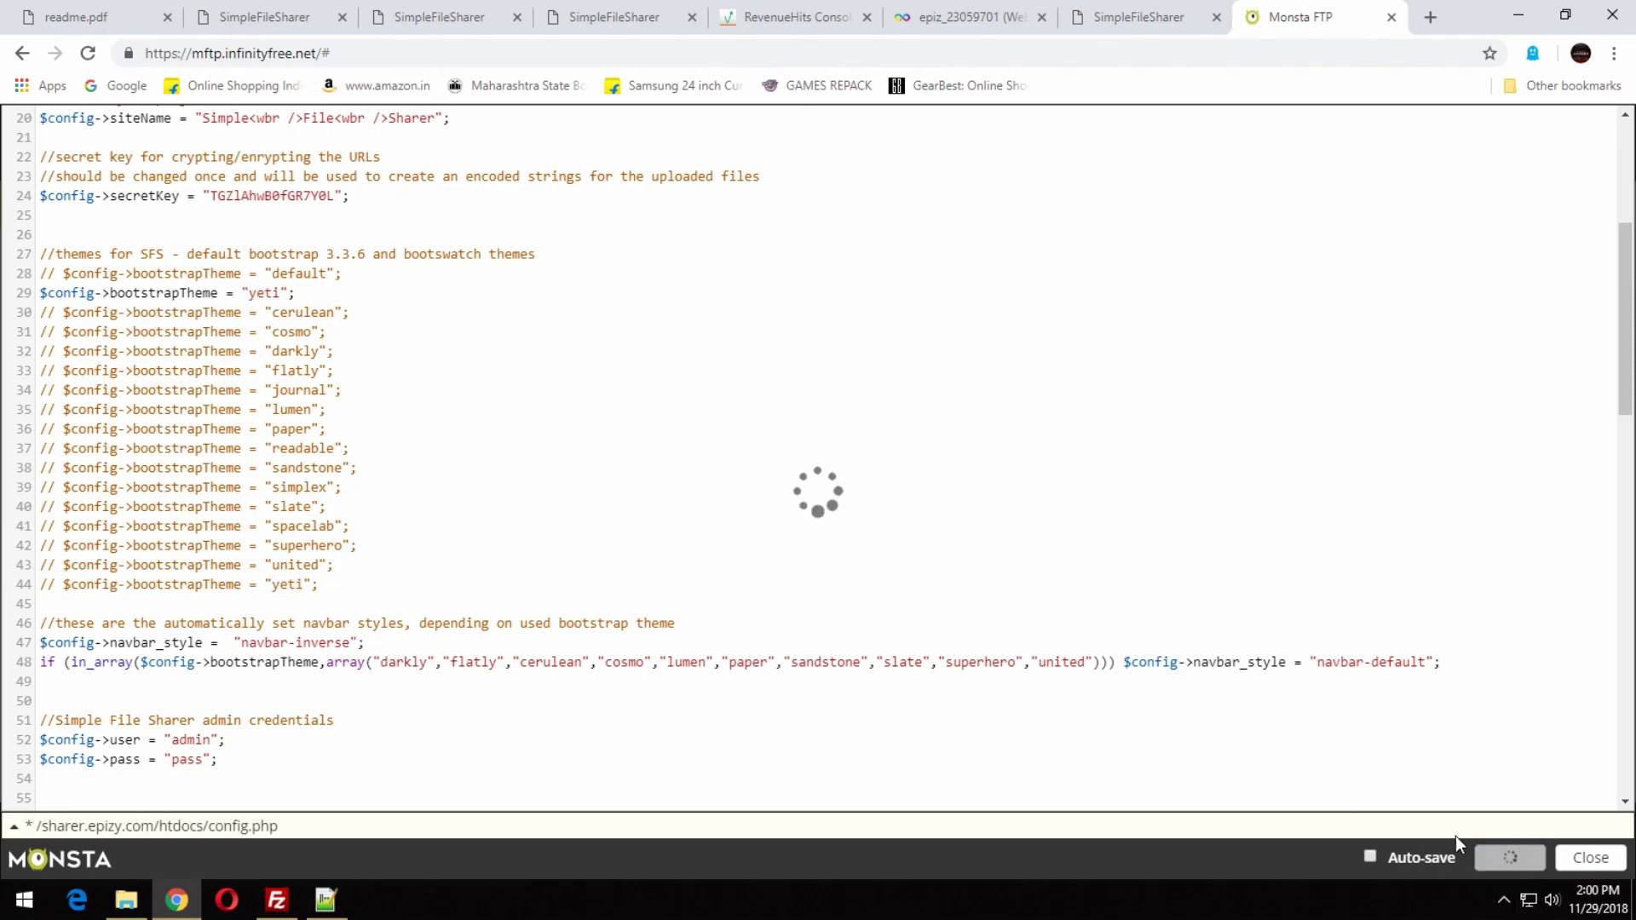
{"action": "left_click", "coordinate": [1099, 8]}
{"action": "key", "text": "F5"}
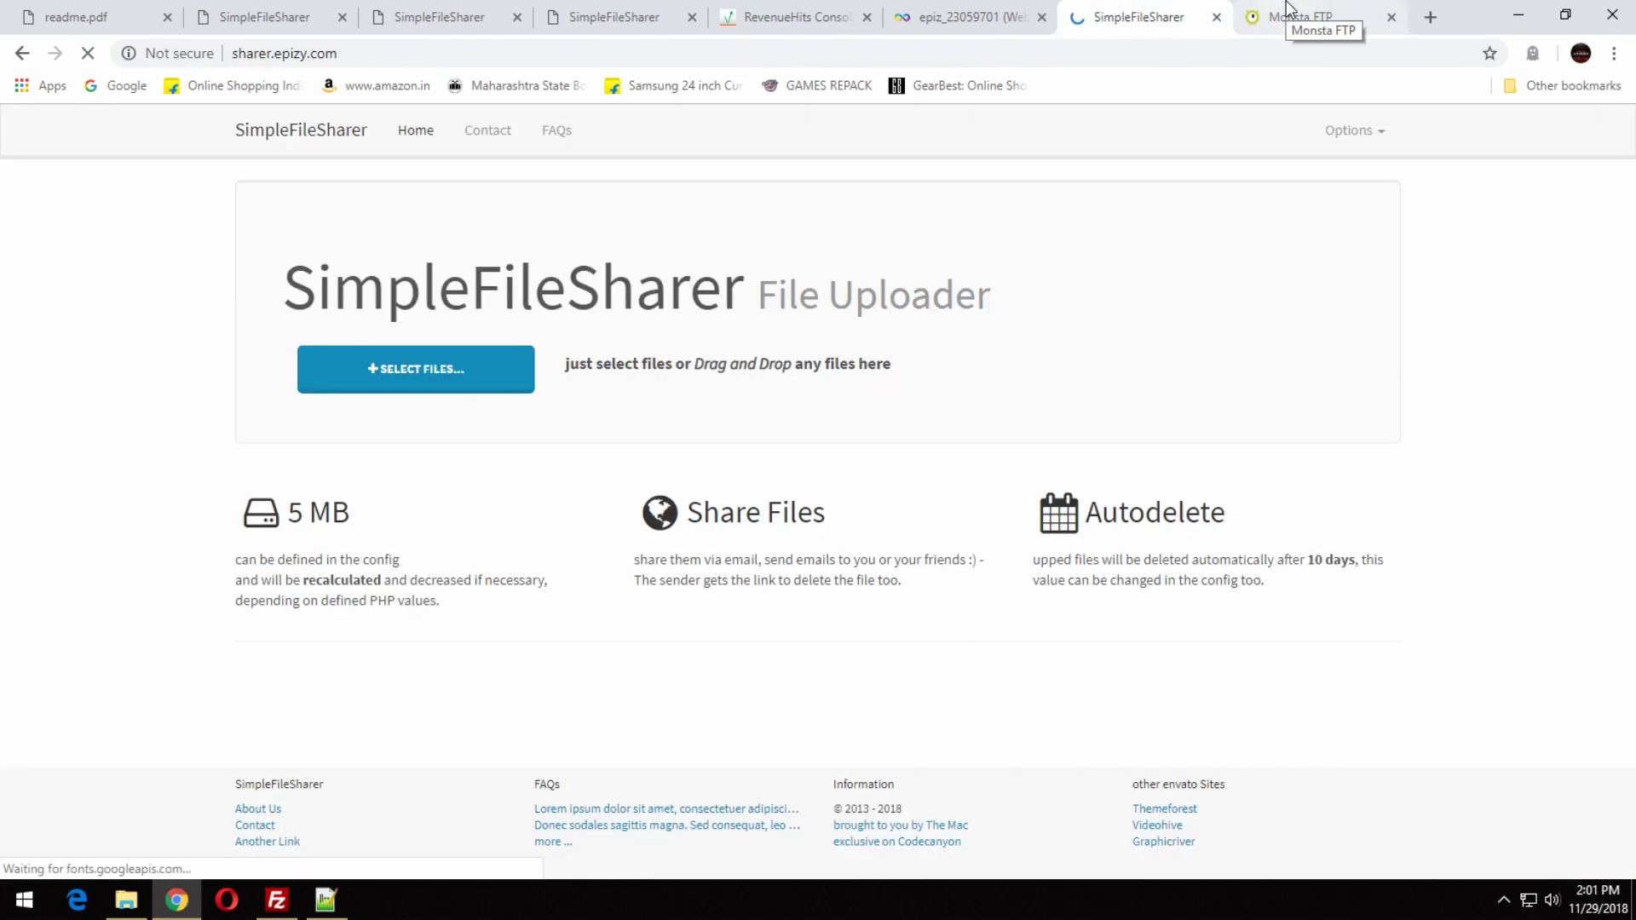
{"action": "left_click", "coordinate": [1288, 10]}
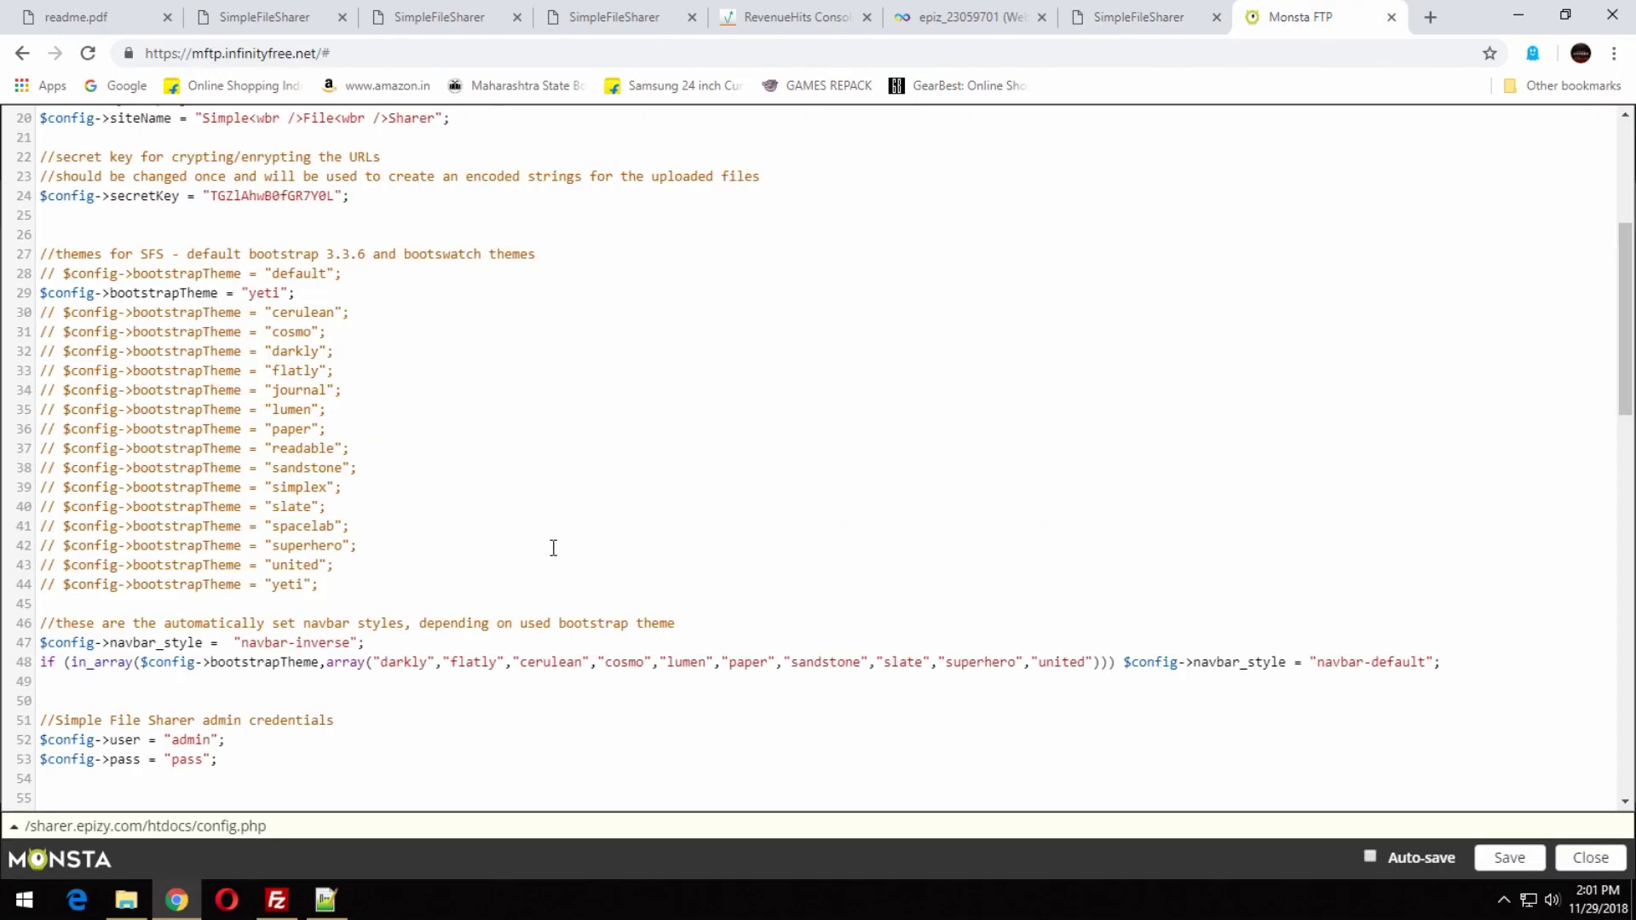
Replace yeti with superhero as the theme, save, and reload the site to preview.
{"action": "left_click_drag", "start_coordinate": [309, 552], "coordinate": [277, 554]}
{"action": "key", "text": "ctrl+c"}
{"action": "left_click_drag", "start_coordinate": [282, 292], "coordinate": [258, 295]}
{"action": "key", "text": "ctrl+v"}
{"action": "left_click", "coordinate": [1508, 857]}
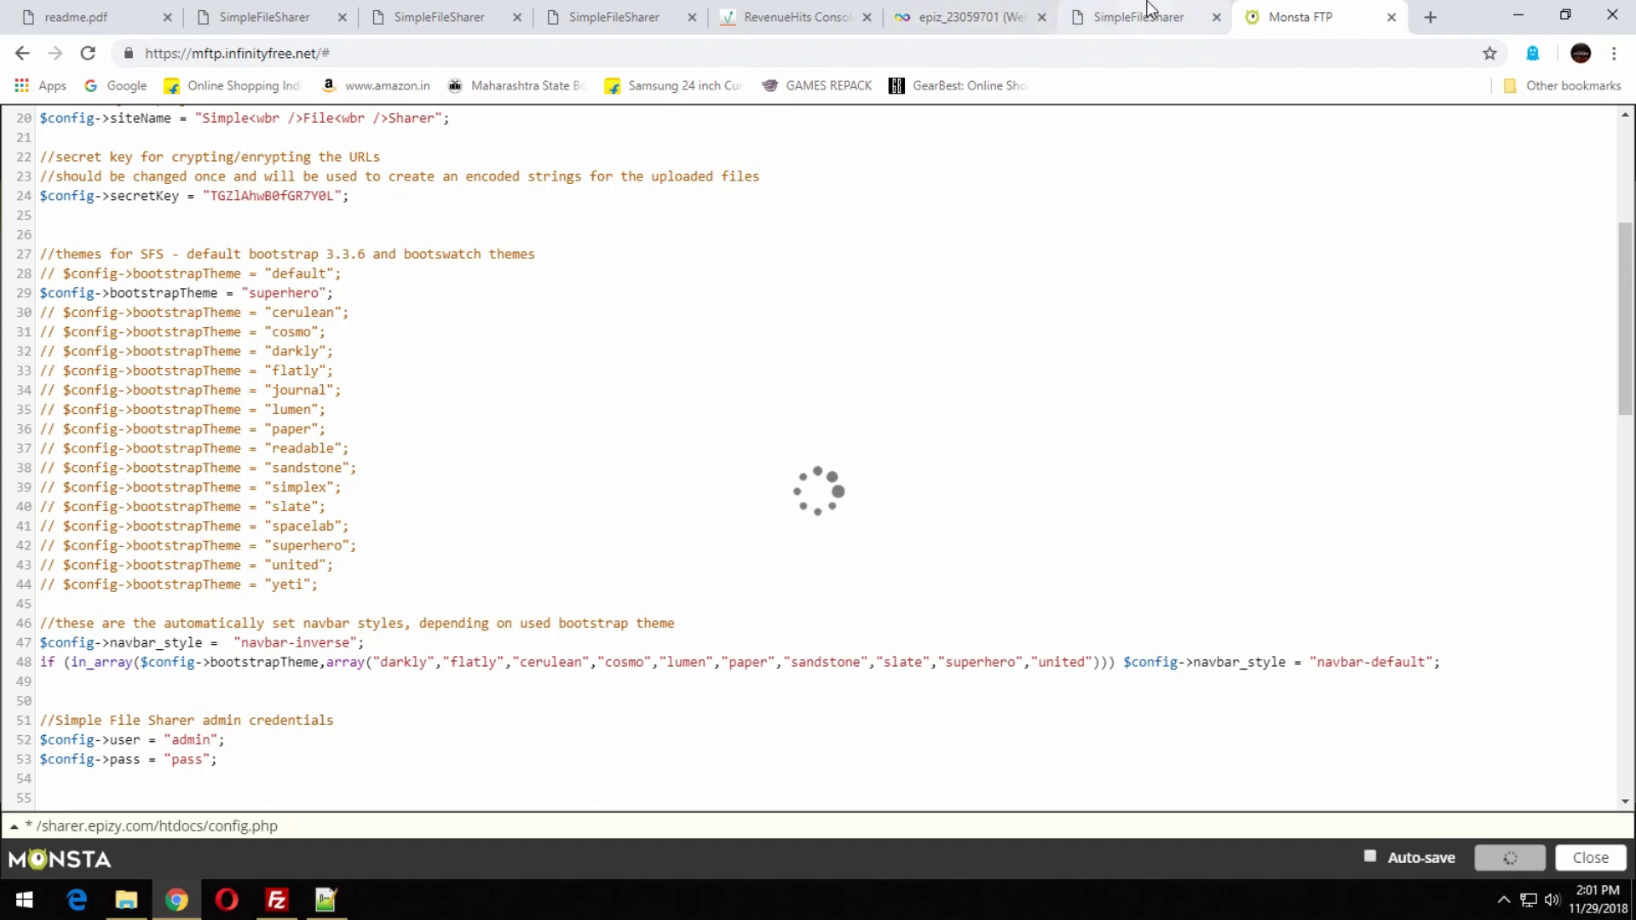
{"action": "left_click", "coordinate": [1041, 17]}
{"action": "left_click", "coordinate": [954, 15]}
{"action": "key", "text": "F5"}
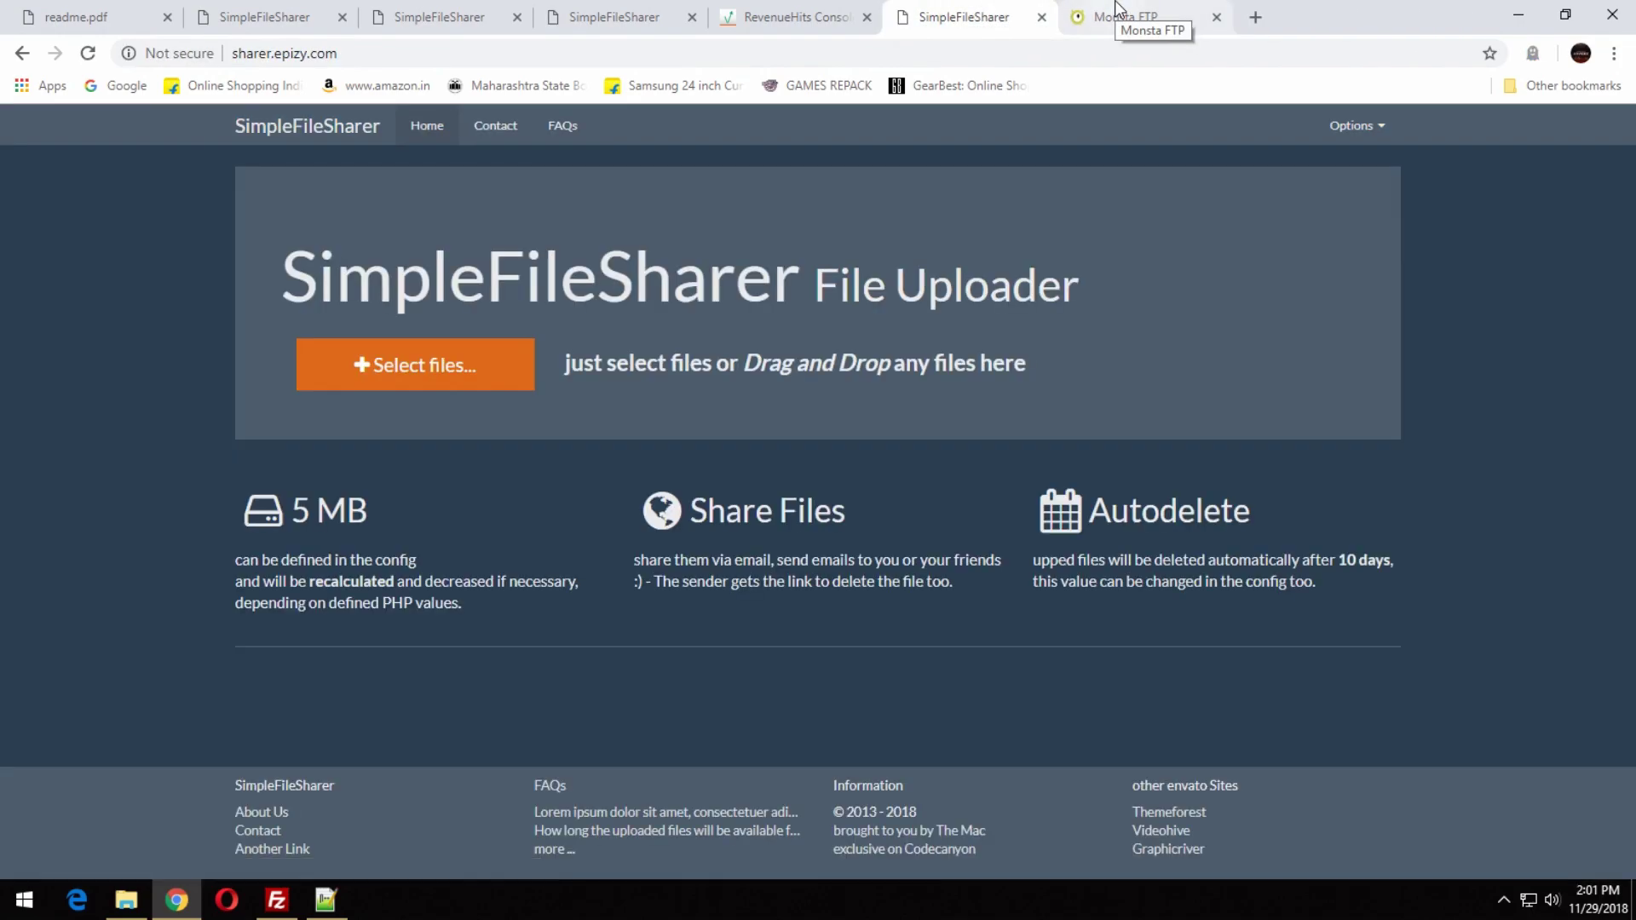
{"action": "left_click", "coordinate": [1116, 10]}
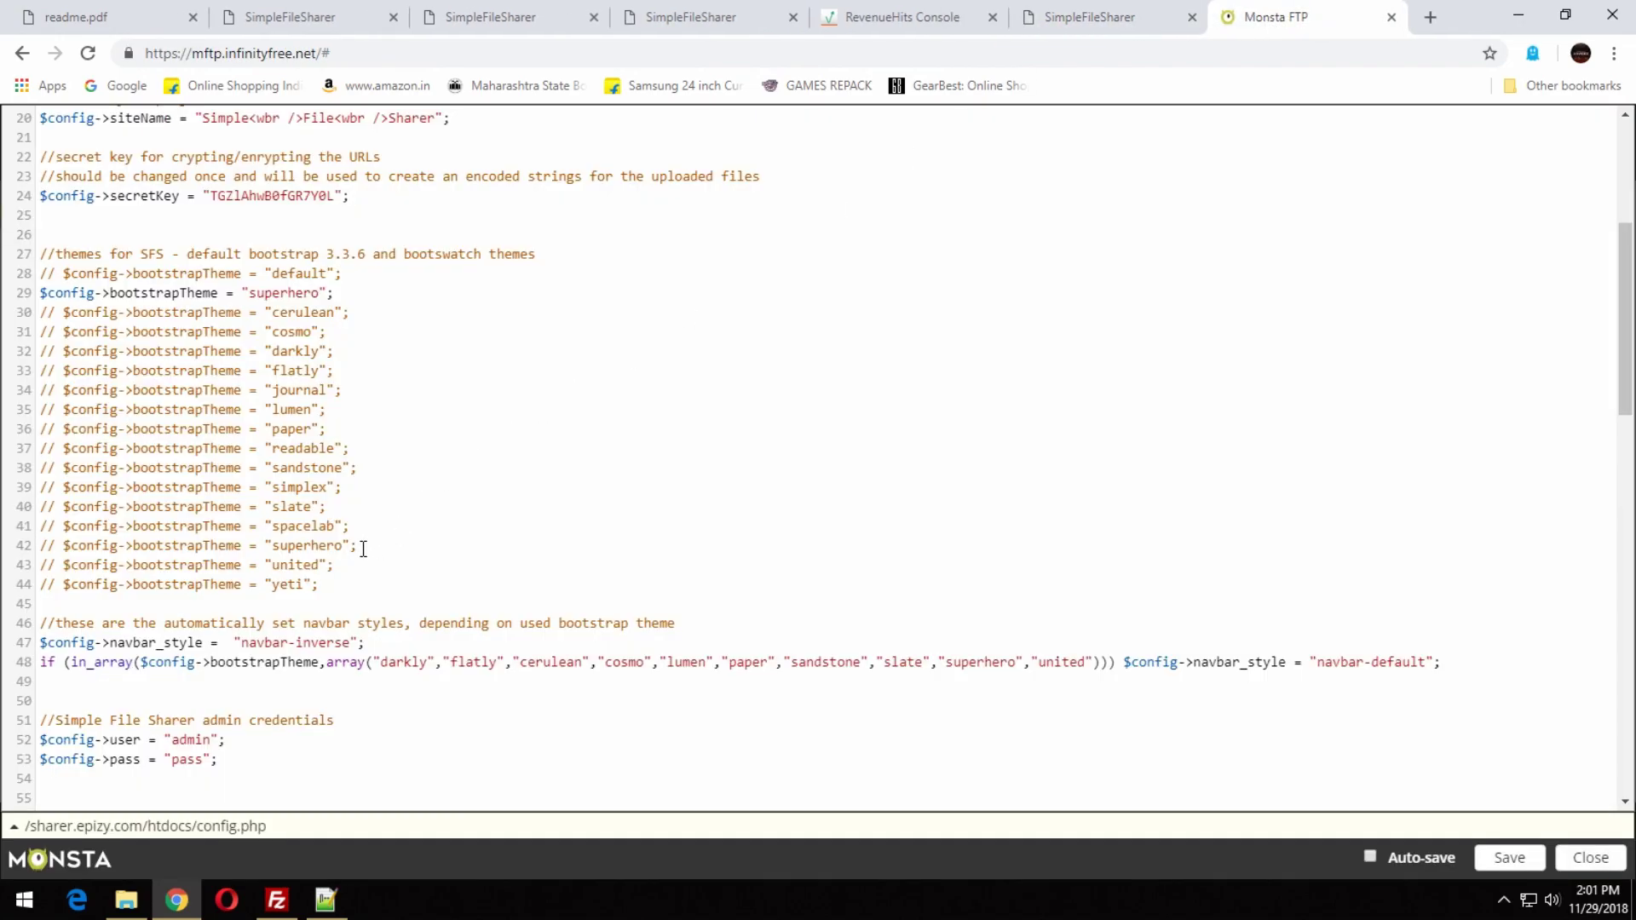
Replace superhero with spacelab as the theme value and save config.php.
{"action": "left_click_drag", "start_coordinate": [338, 528], "coordinate": [279, 530]}
{"action": "left_click_drag", "start_coordinate": [318, 296], "coordinate": [249, 294]}
{"action": "type", "text": "spacelab"}
{"action": "left_click", "coordinate": [1508, 857]}
After previewing spacelab, replace it with darkly on line 29 and save config.php.
{"action": "left_click", "coordinate": [1065, 15]}
{"action": "key", "text": "F5"}
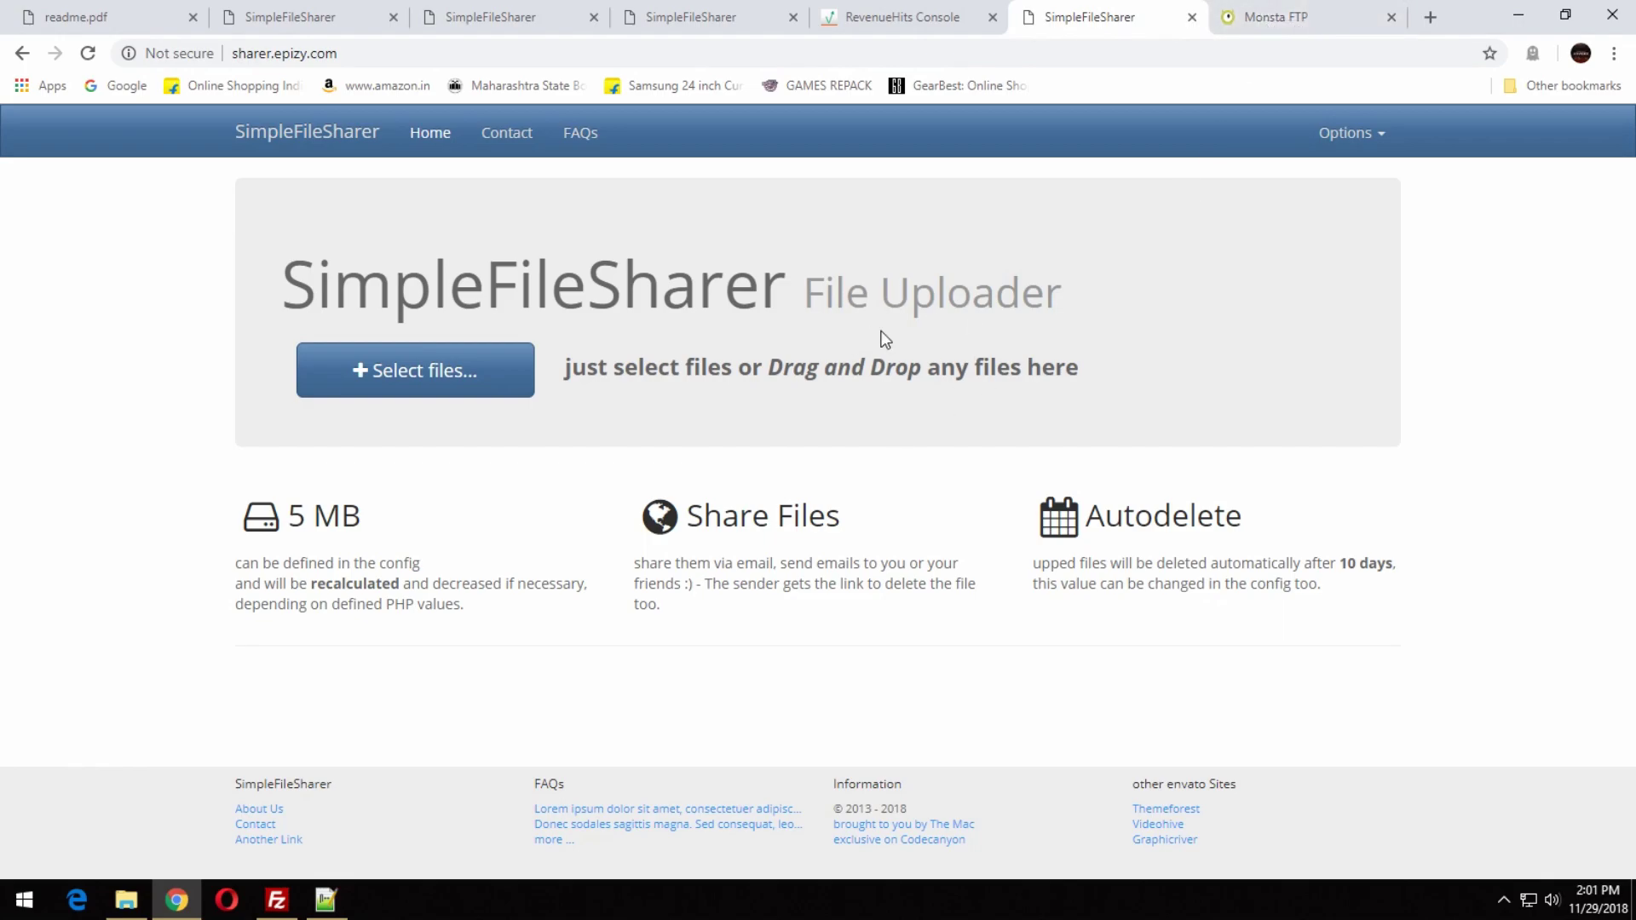
{"action": "left_click", "coordinate": [1246, 23]}
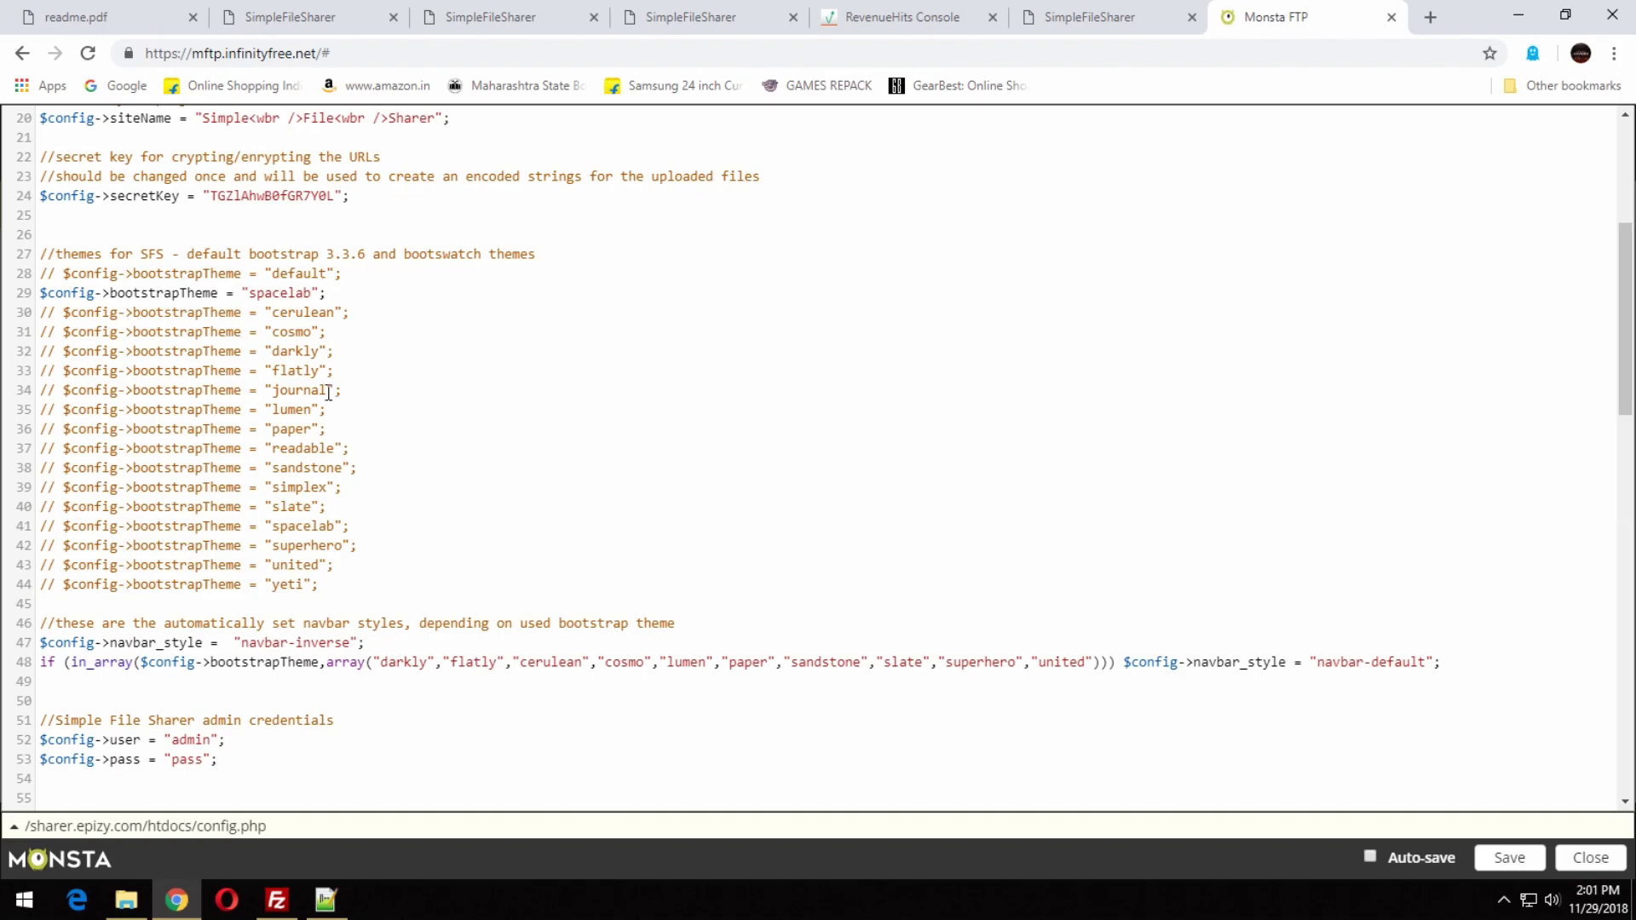
{"action": "left_click_drag", "start_coordinate": [320, 356], "coordinate": [290, 351]}
{"action": "left_click_drag", "start_coordinate": [312, 292], "coordinate": [264, 292]}
{"action": "type", "text": "darkly"}
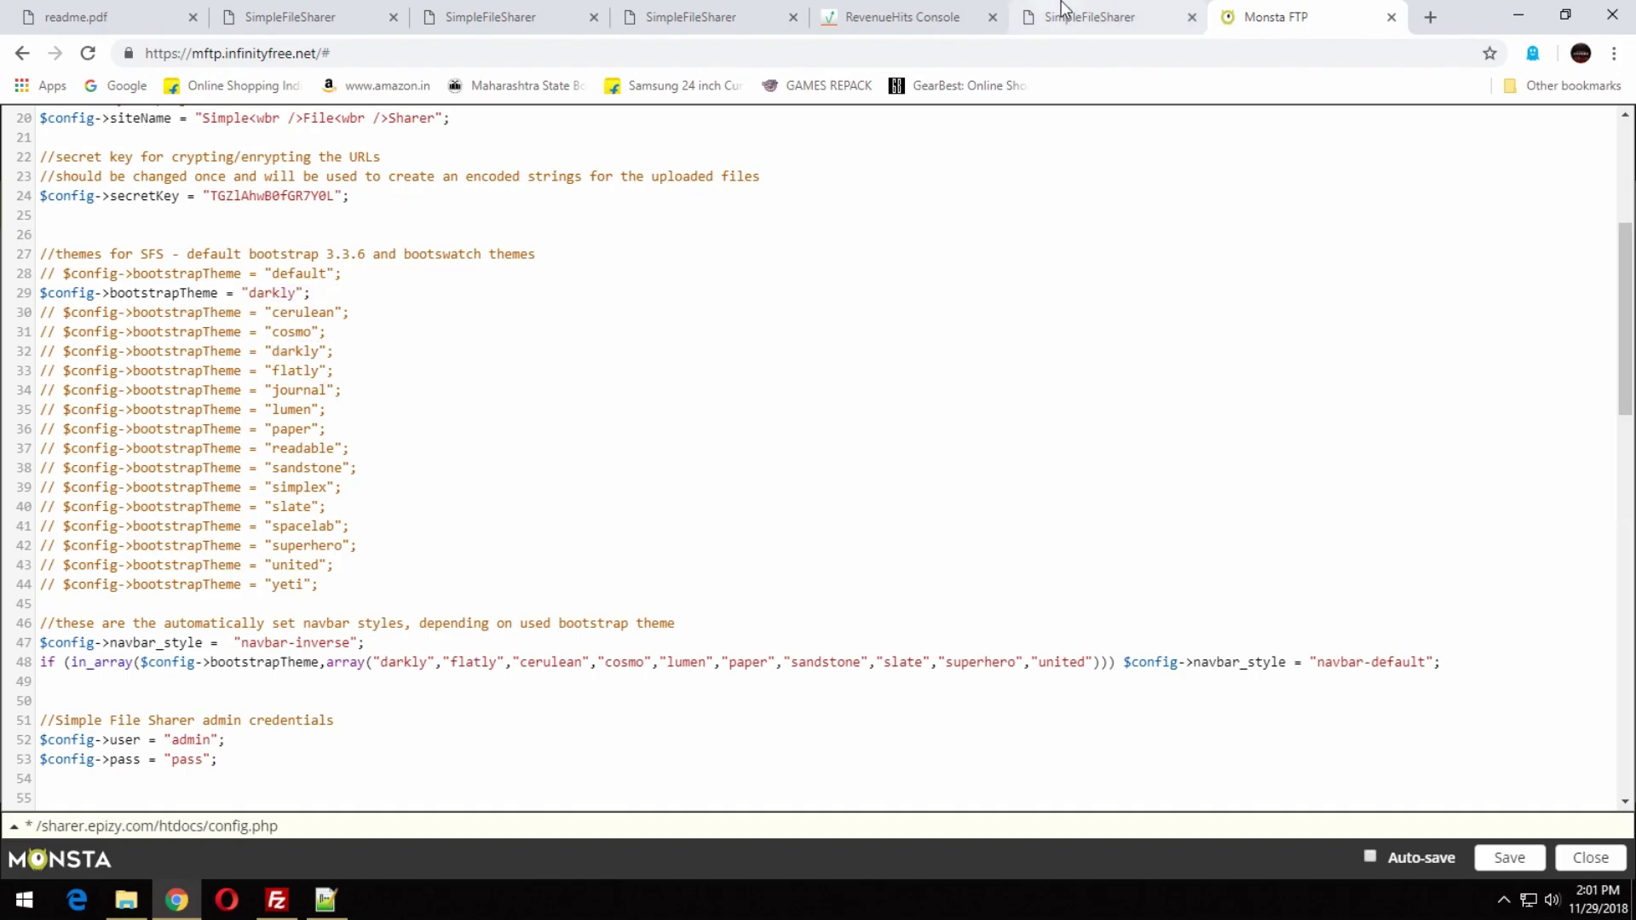
{"action": "left_click", "coordinate": [1509, 857]}
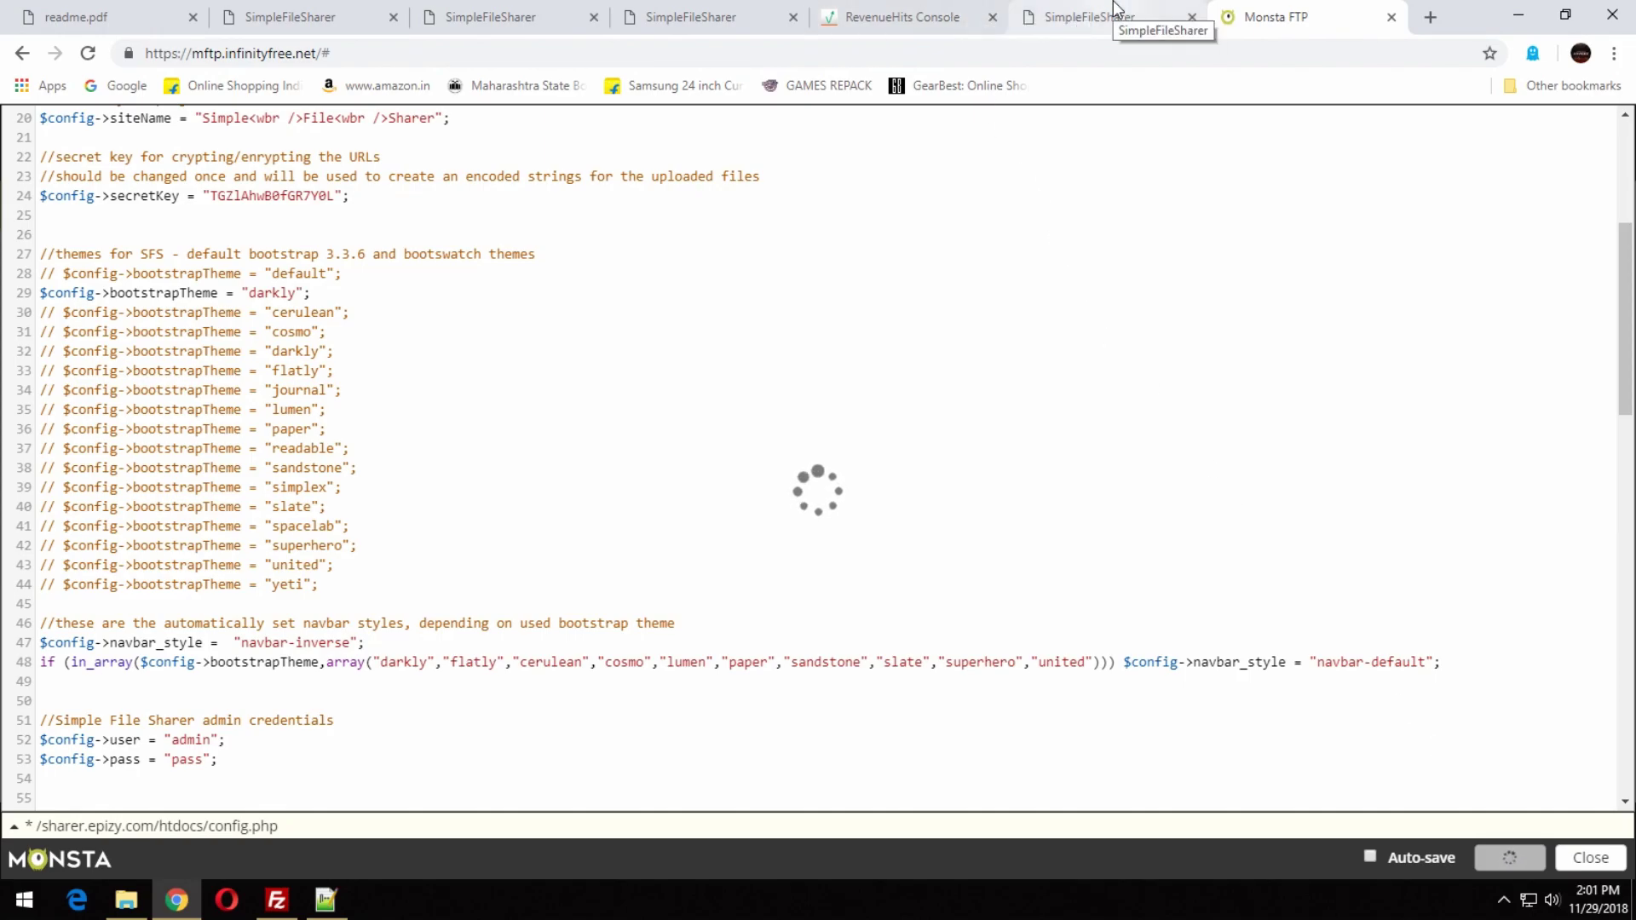
Reload the site and check the darkly theme on the uploader, success and admin pages.
{"action": "left_click", "coordinate": [1112, 7]}
{"action": "key", "text": "F5"}
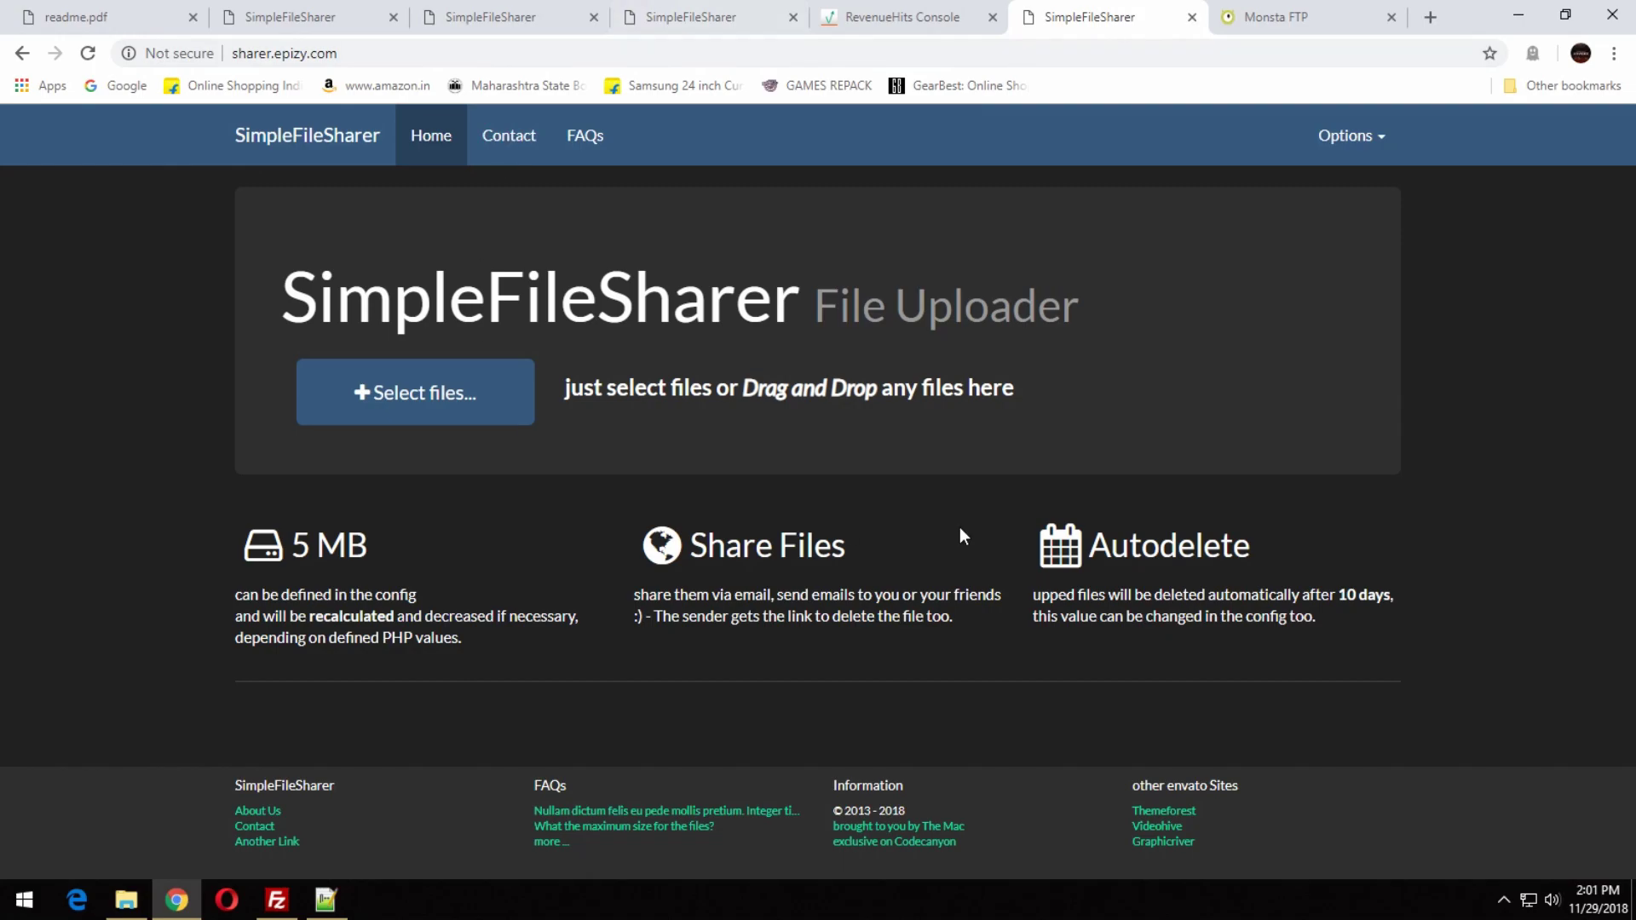
{"action": "left_click", "coordinate": [437, 407]}
{"action": "key", "text": "Escape"}
{"action": "left_click", "coordinate": [648, 15]}
{"action": "left_click", "coordinate": [345, 12]}
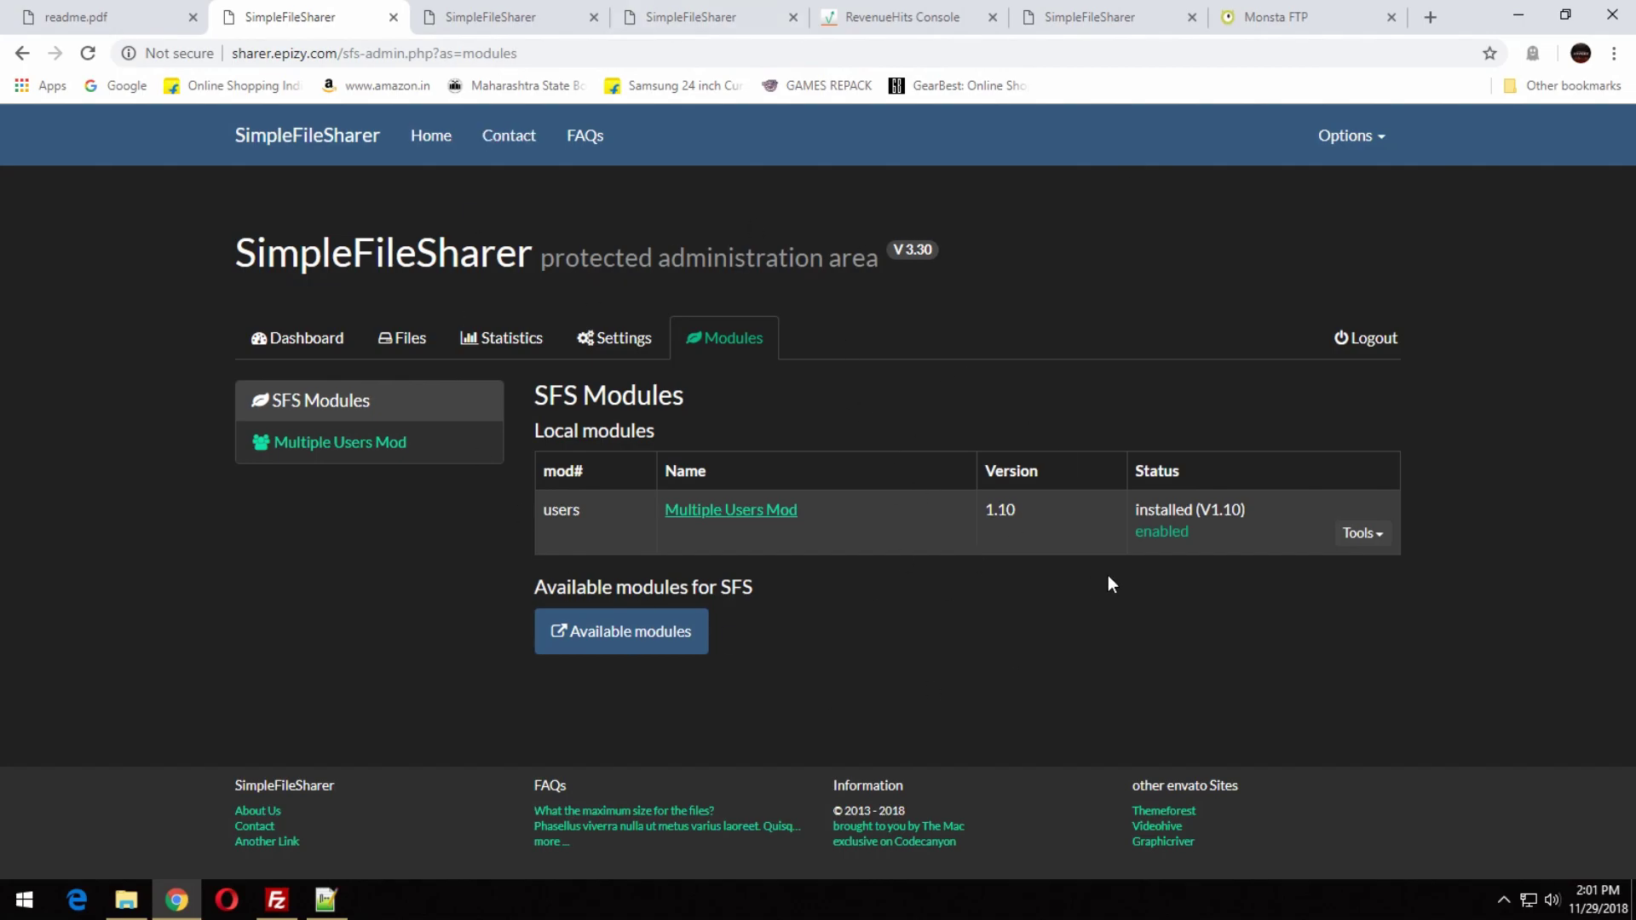
{"action": "left_click", "coordinate": [247, 344]}
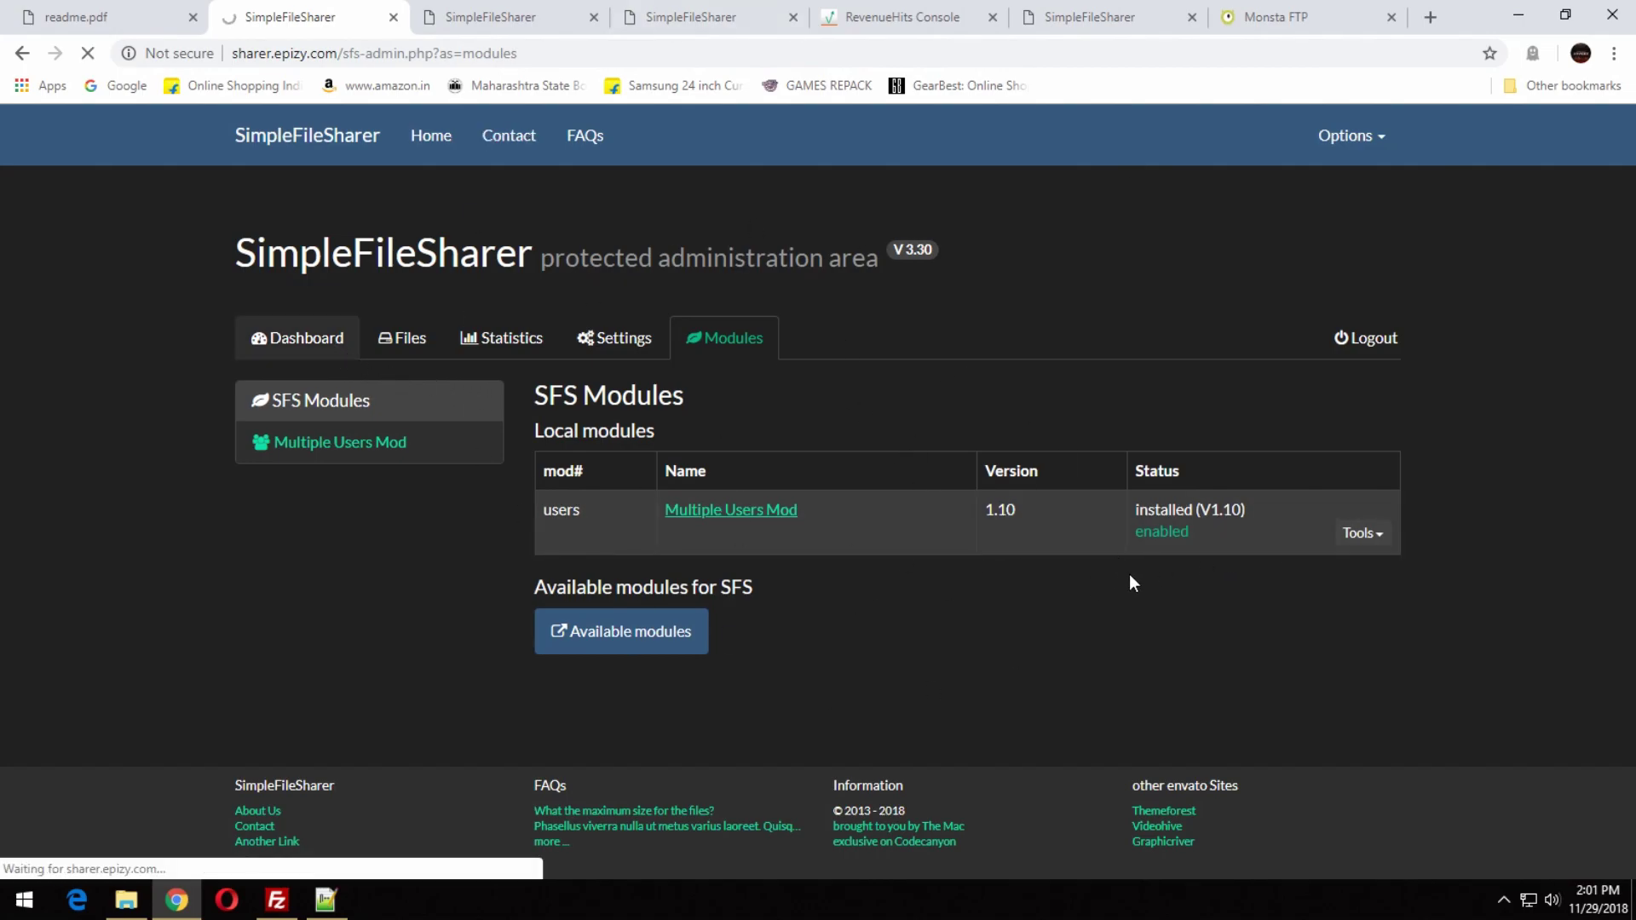
{"action": "left_click", "coordinate": [1275, 18]}
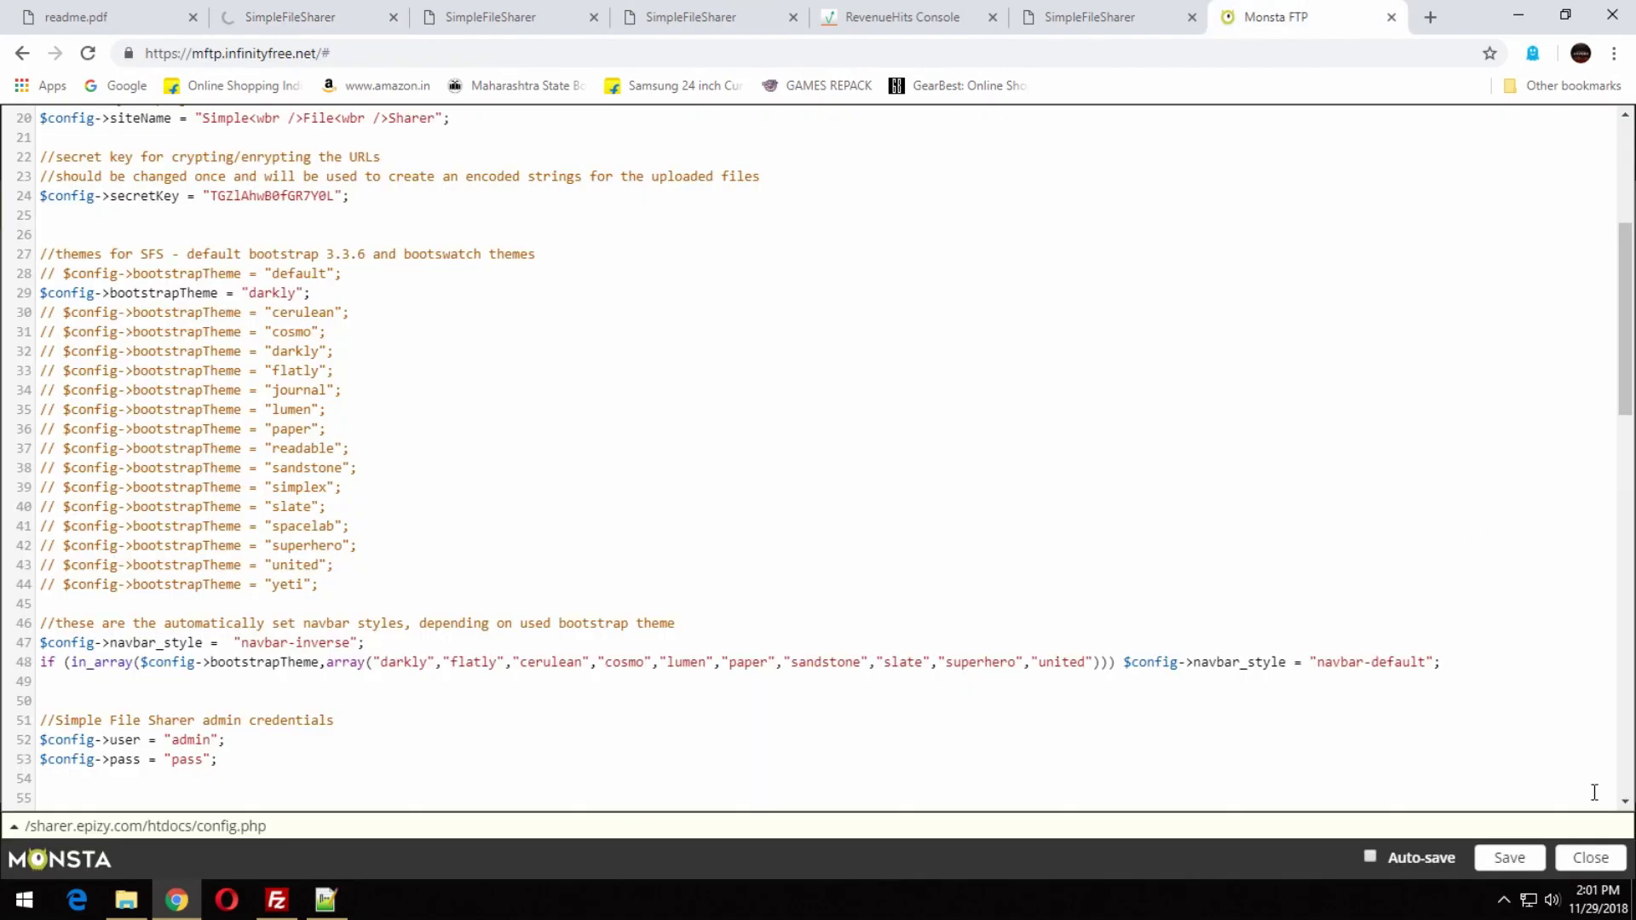